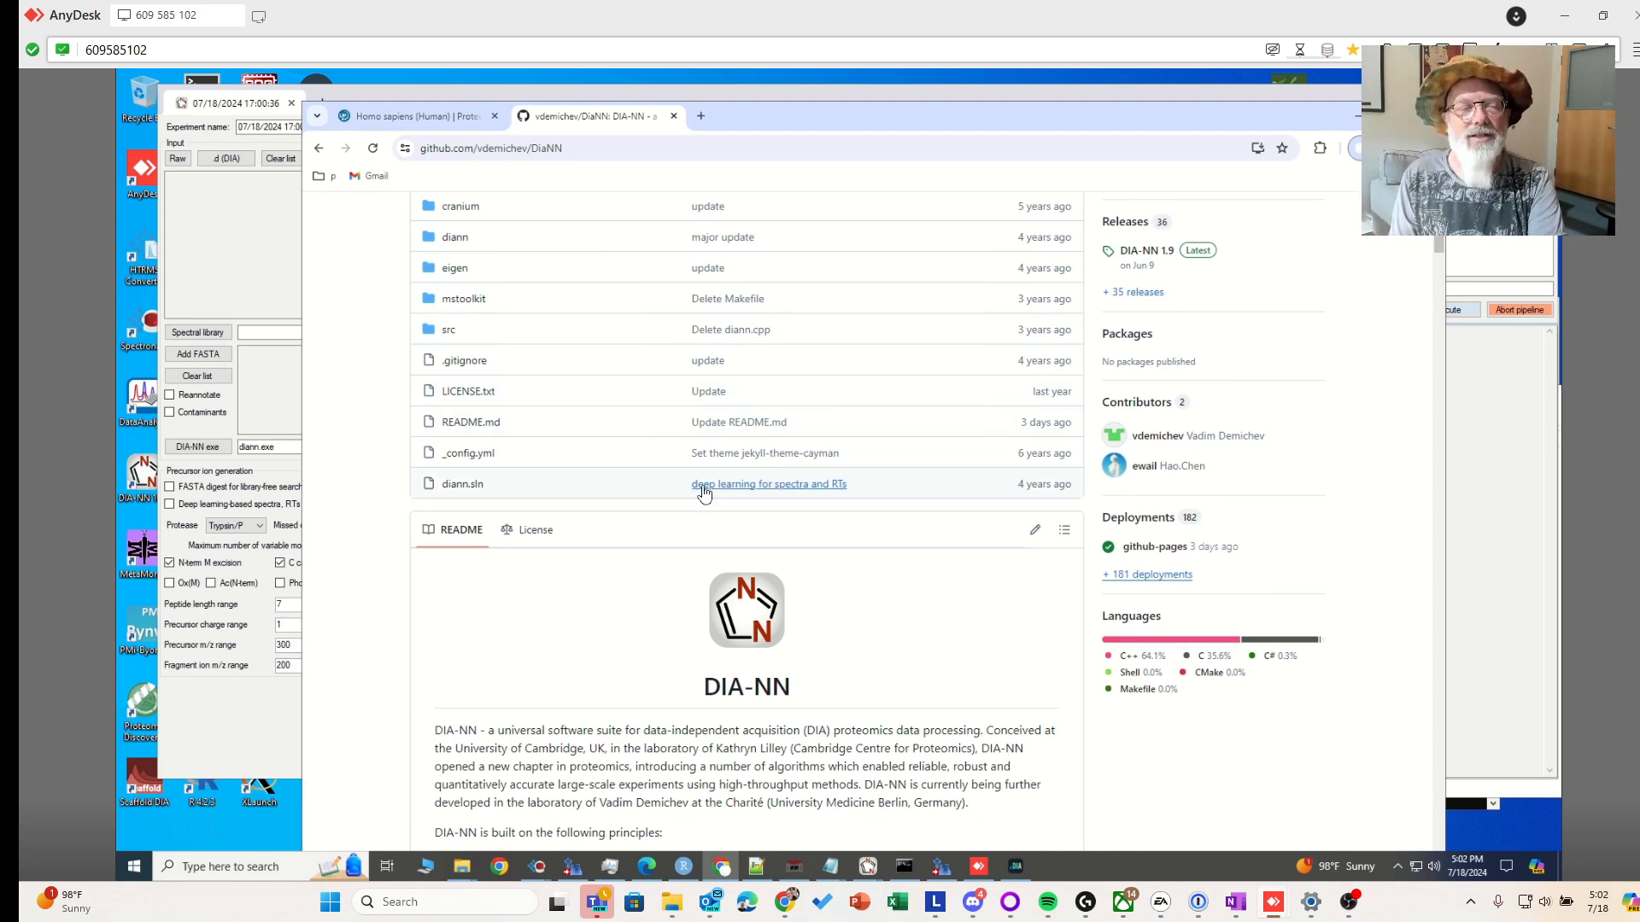
# Examine the DIA-NN README, from the introduction and download link through the citations, table of contents and installation section
pyautogui.scroll(-3, 862, 641)
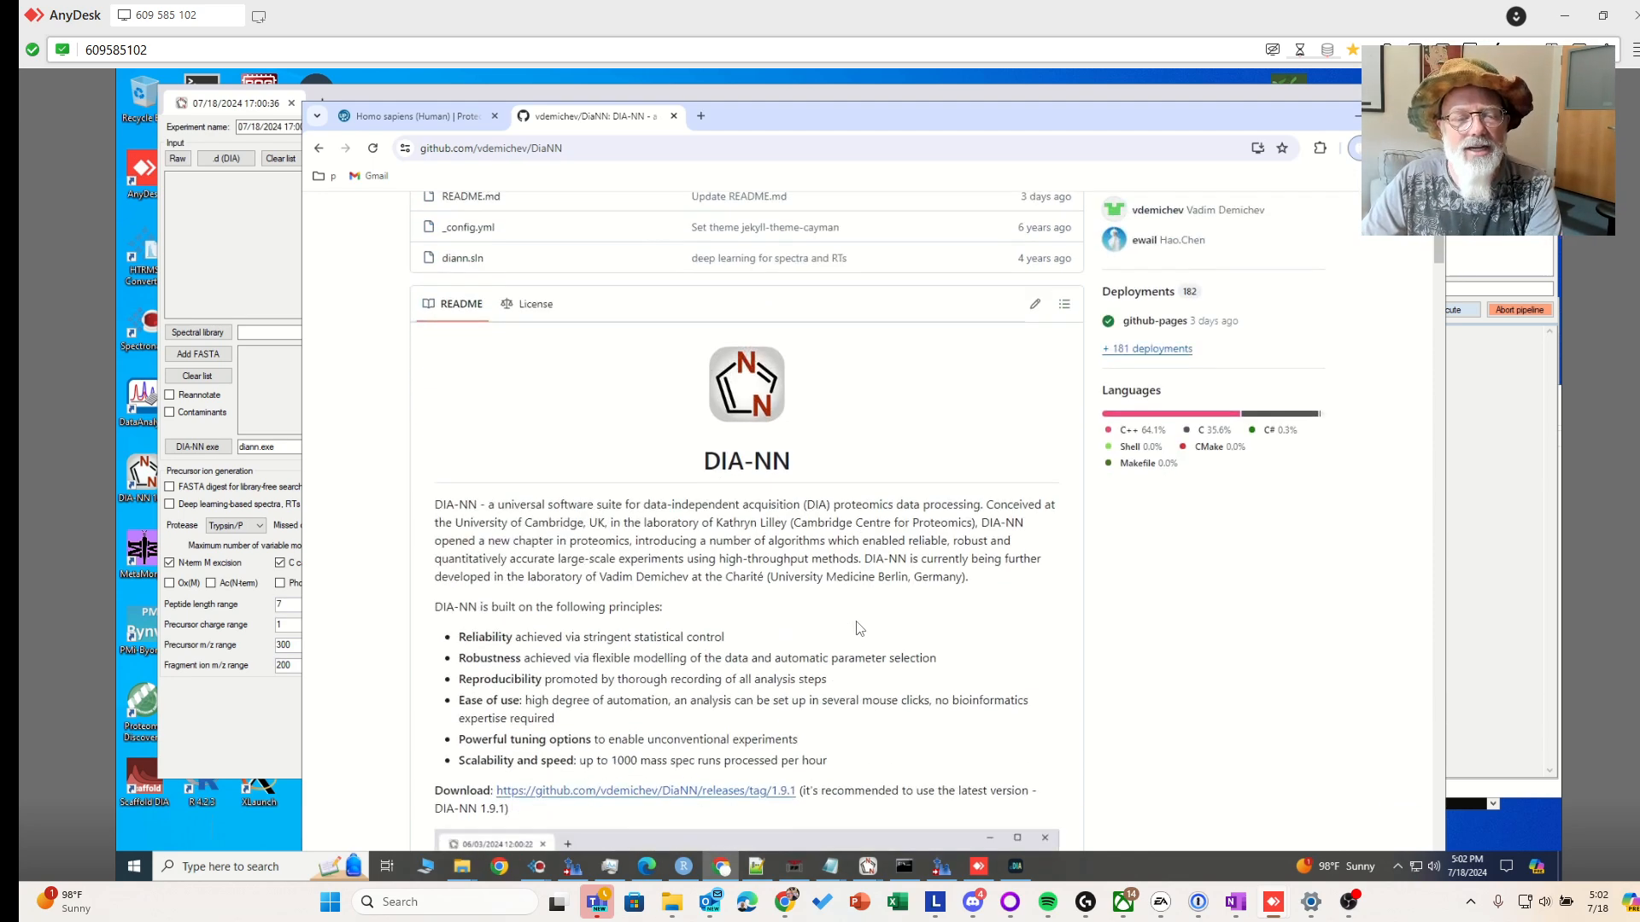
pyautogui.scroll(-2, 738, 615)
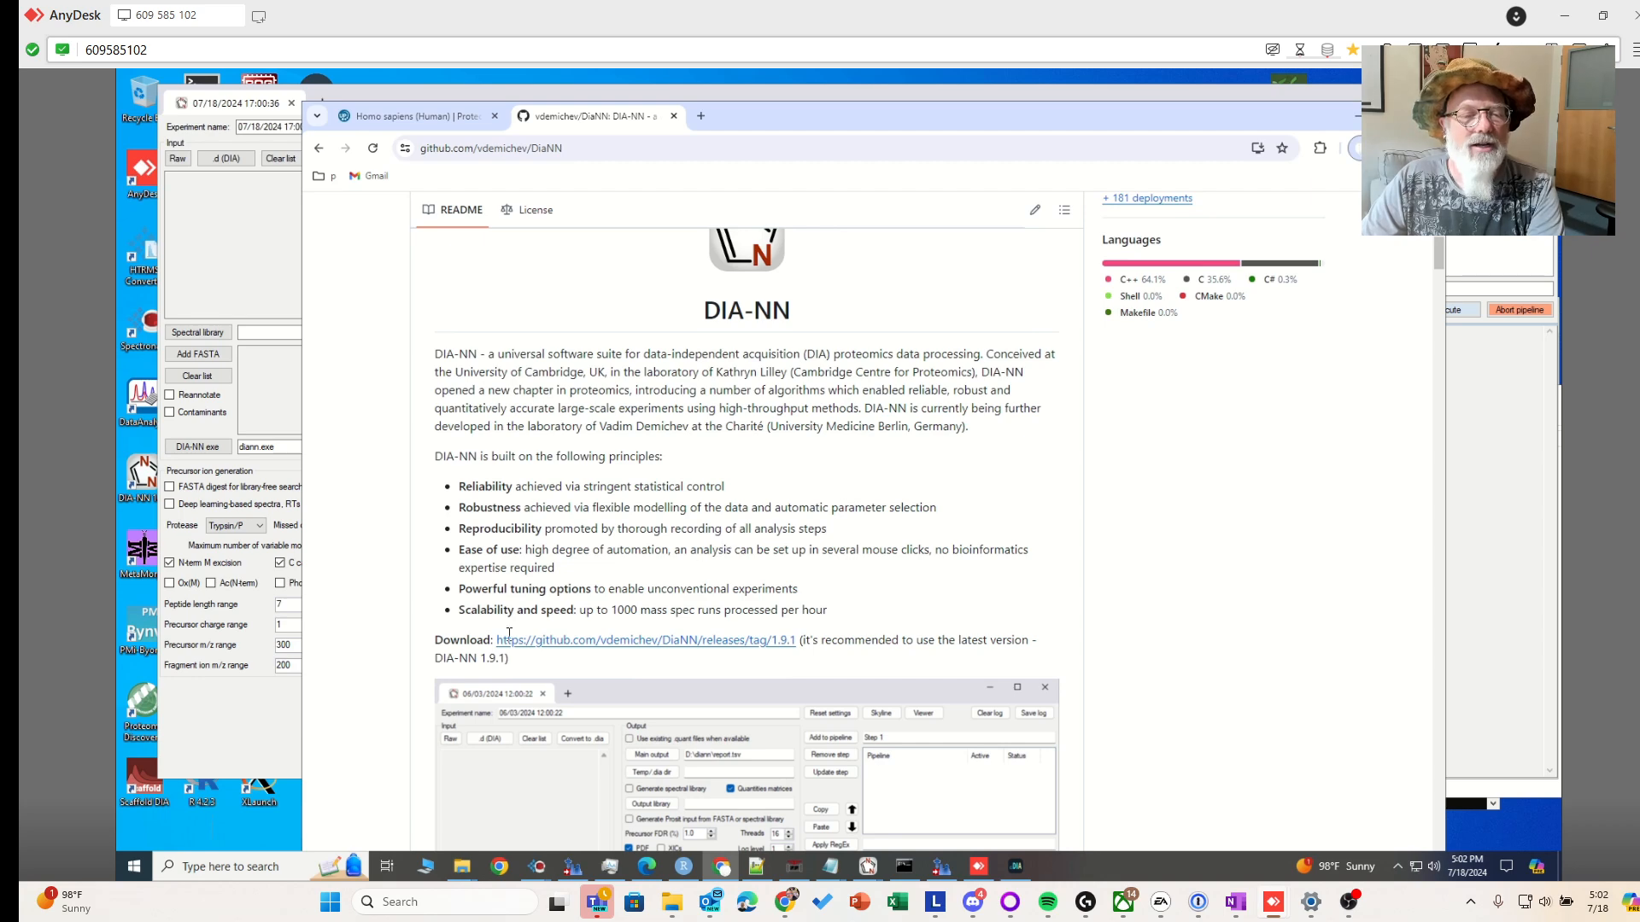
pyautogui.scroll(-2, 745, 605)
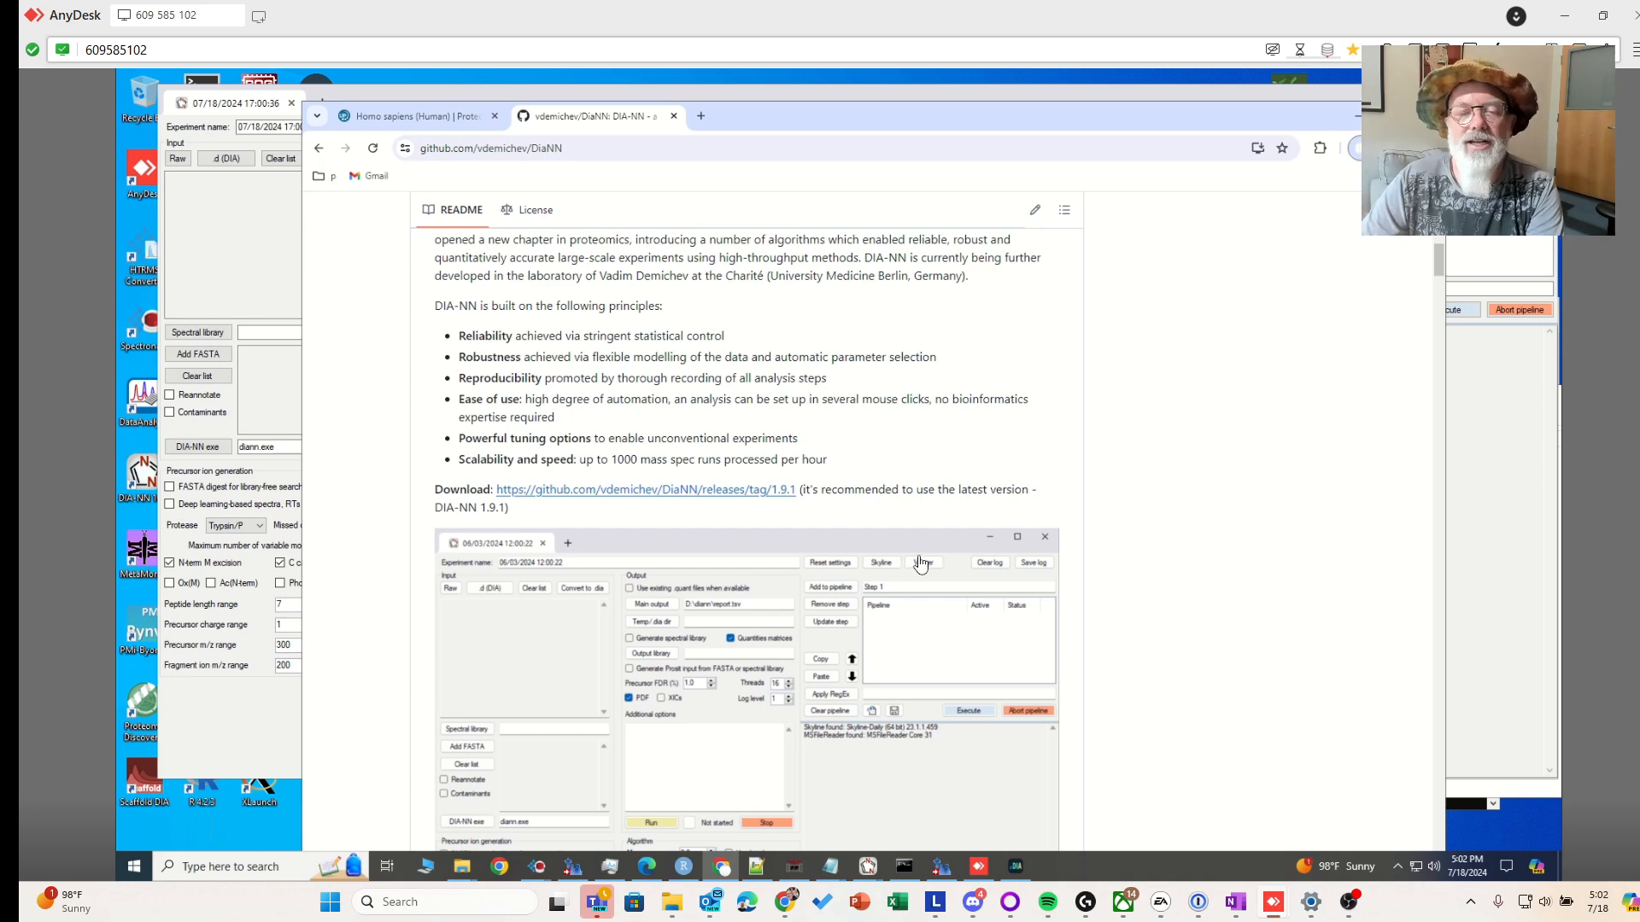
pyautogui.scroll(-3, 895, 570)
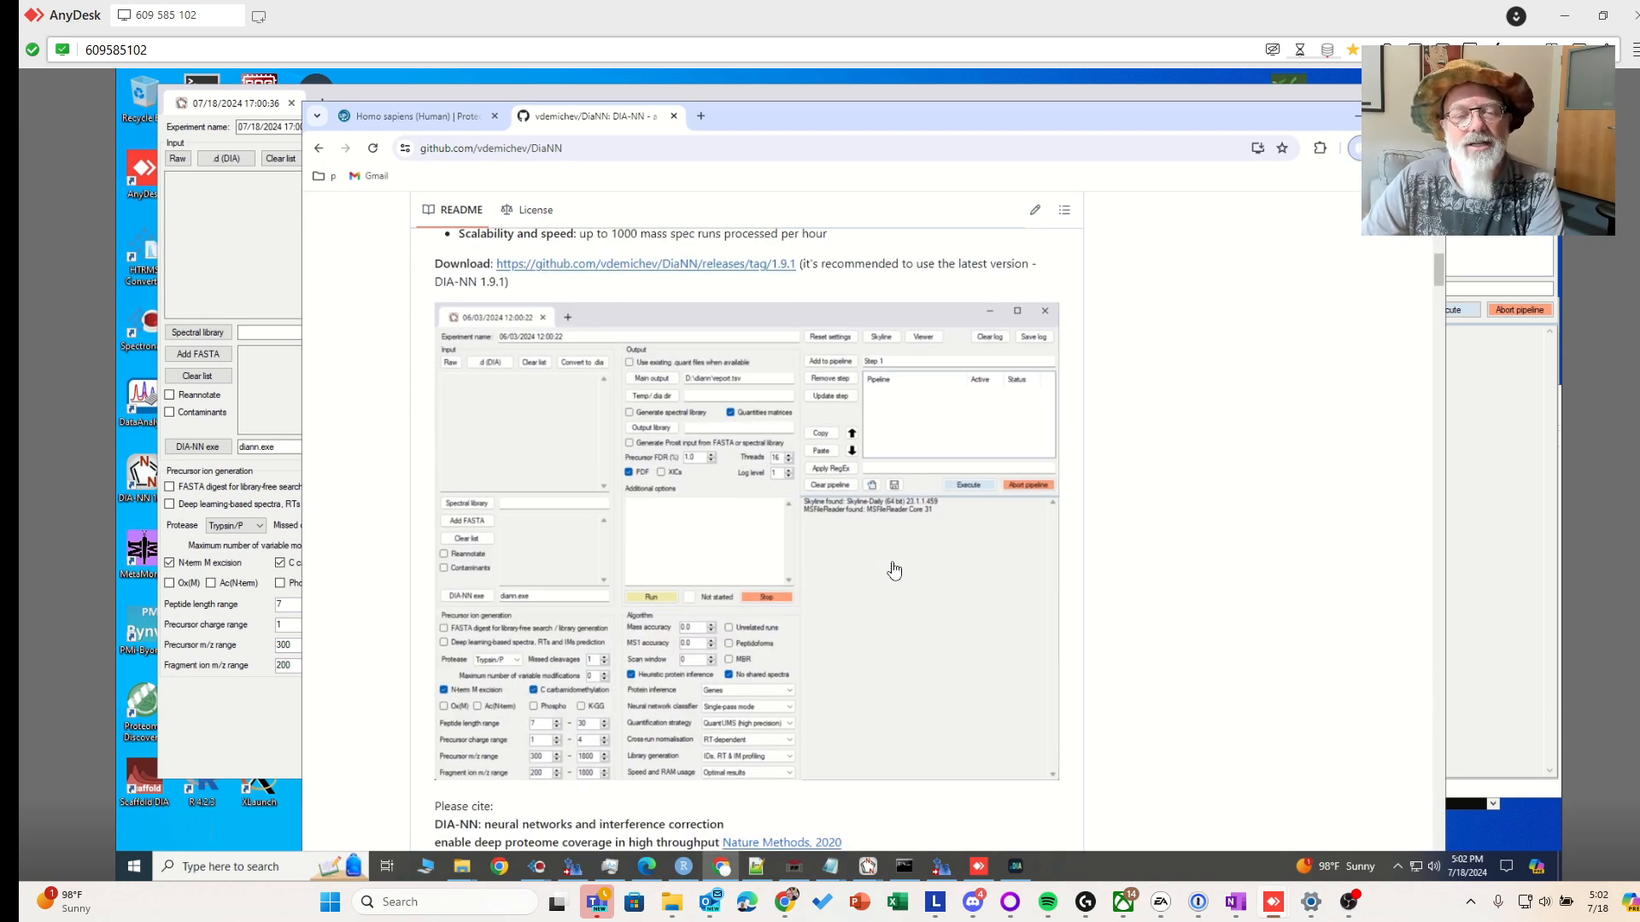
pyautogui.scroll(-2, 922, 547)
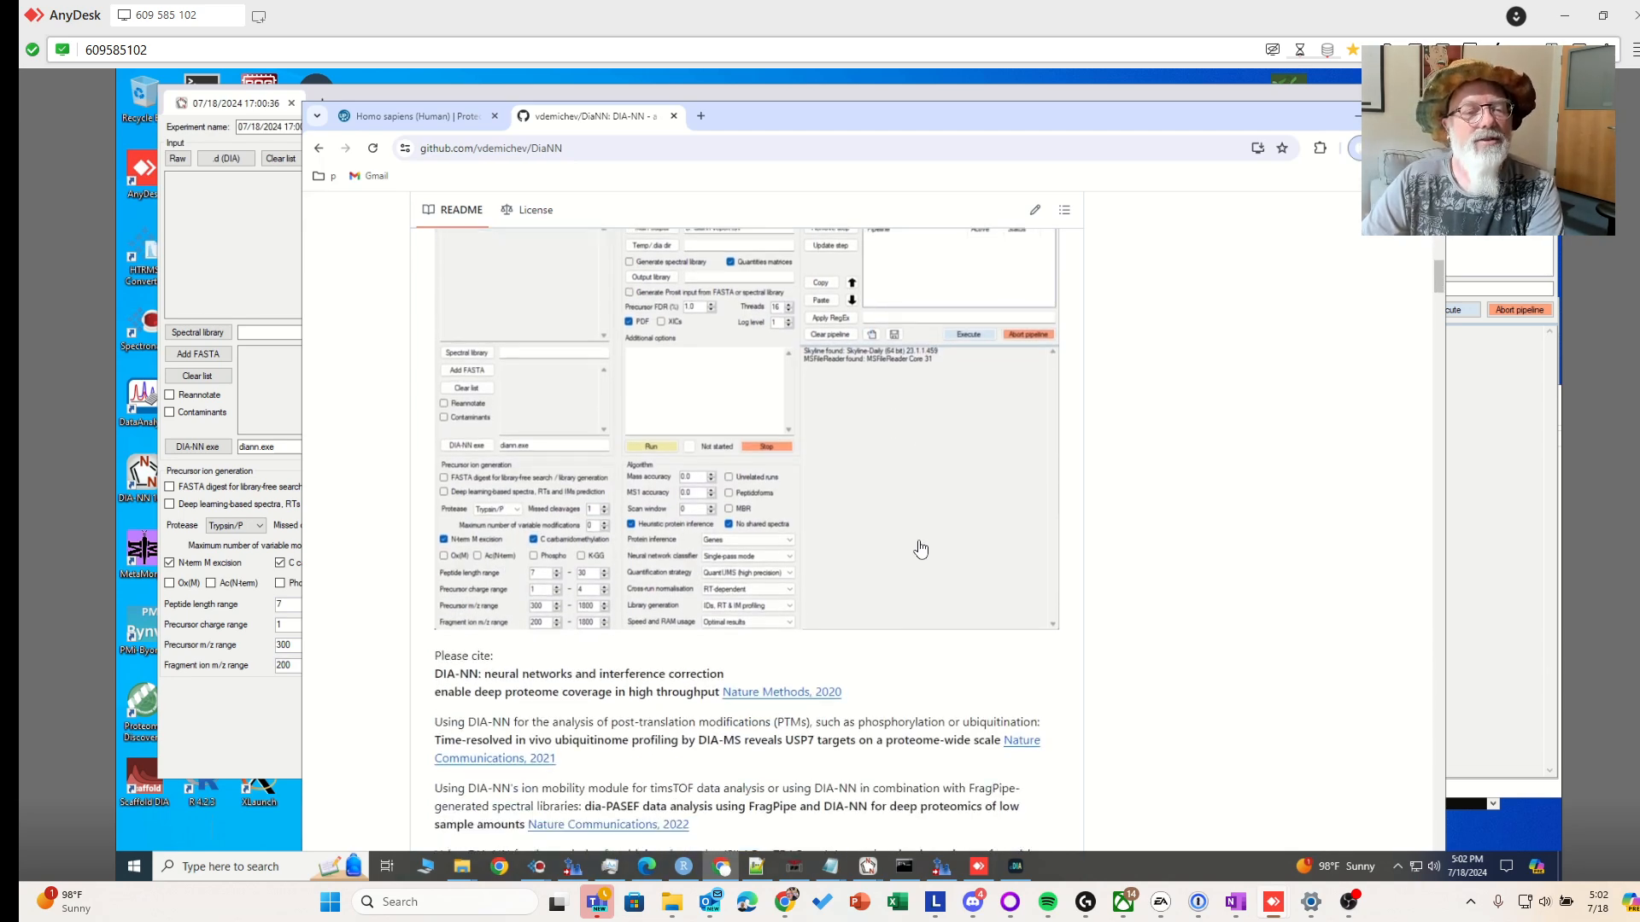
pyautogui.scroll(-3, 929, 545)
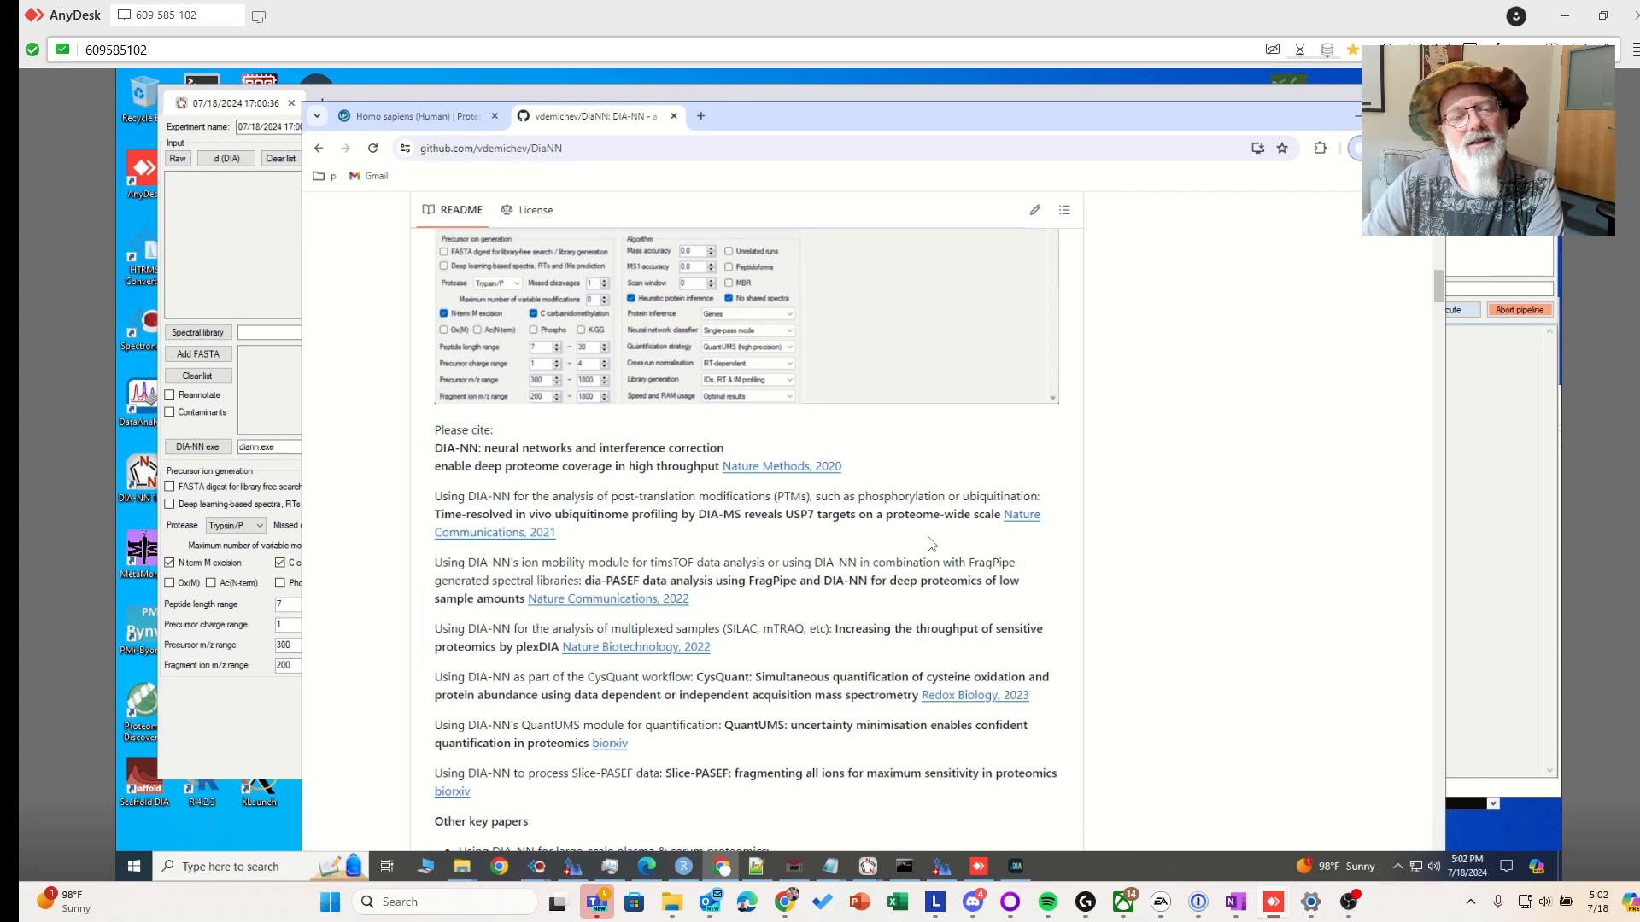
pyautogui.scroll(-6, 931, 544)
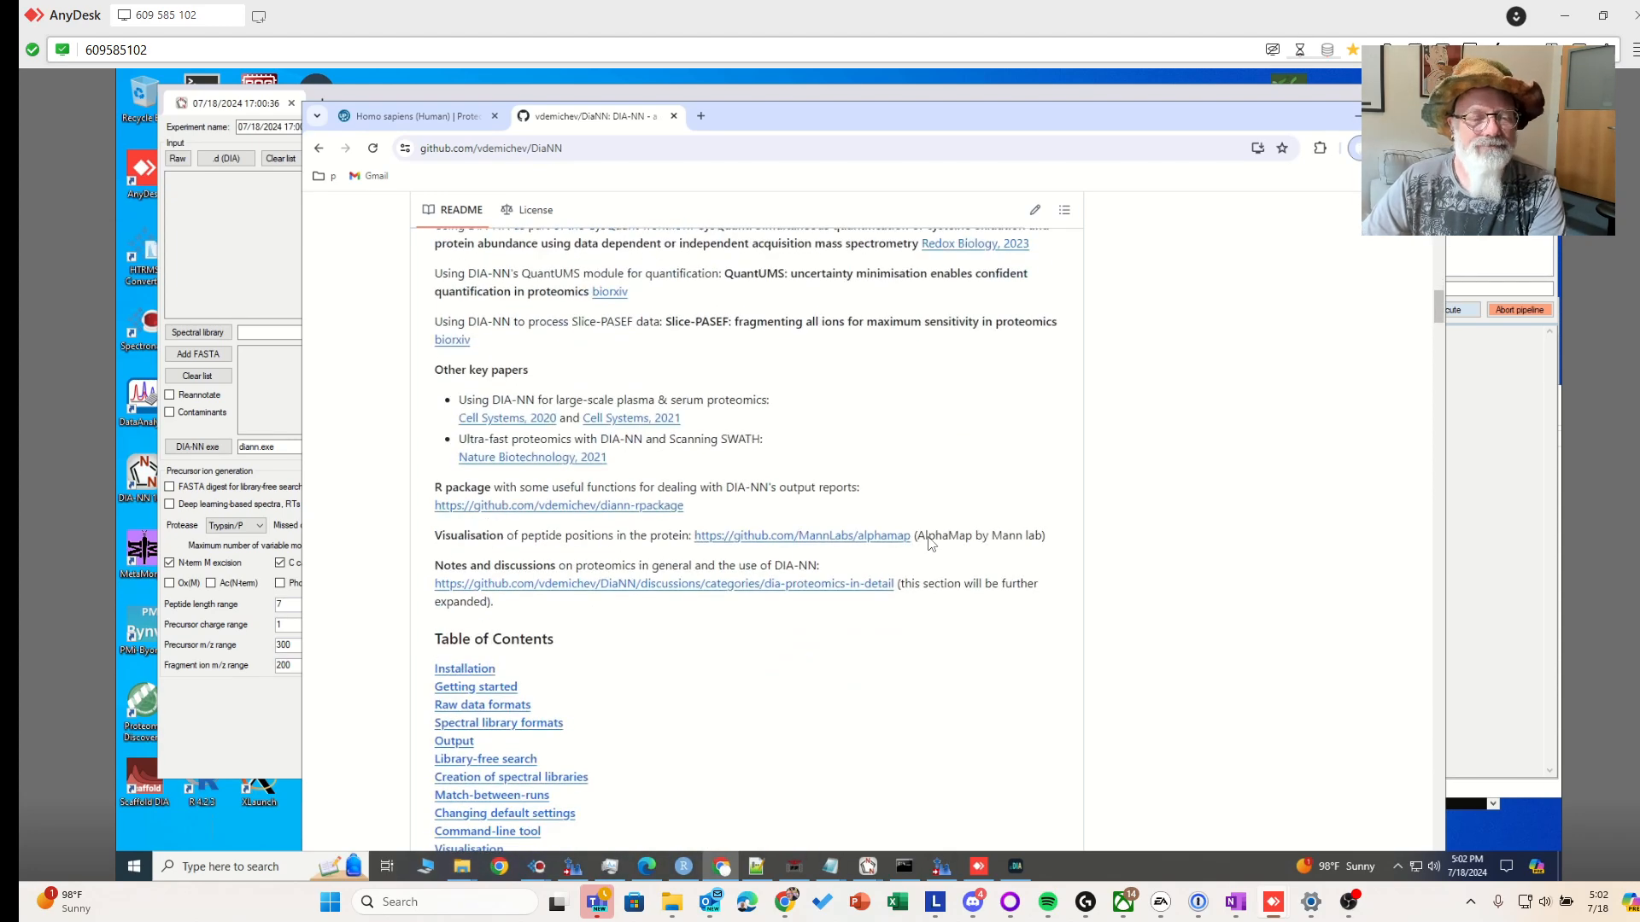
pyautogui.scroll(-4, 892, 555)
pyautogui.scroll(-8, 892, 555)
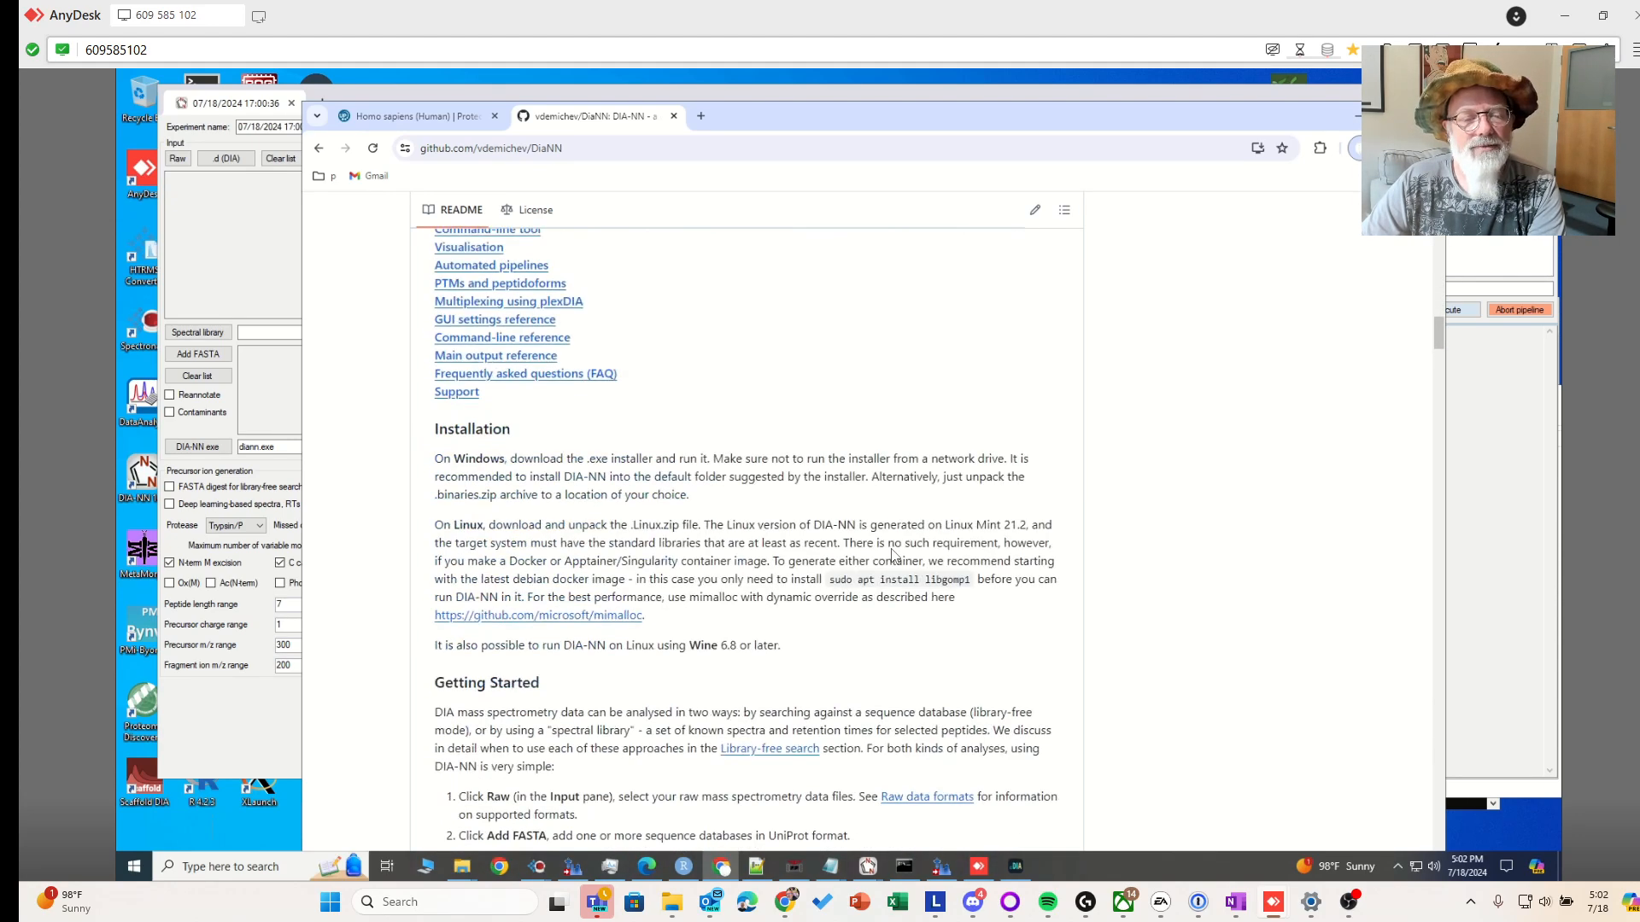
pyautogui.scroll(20, 734, 642)
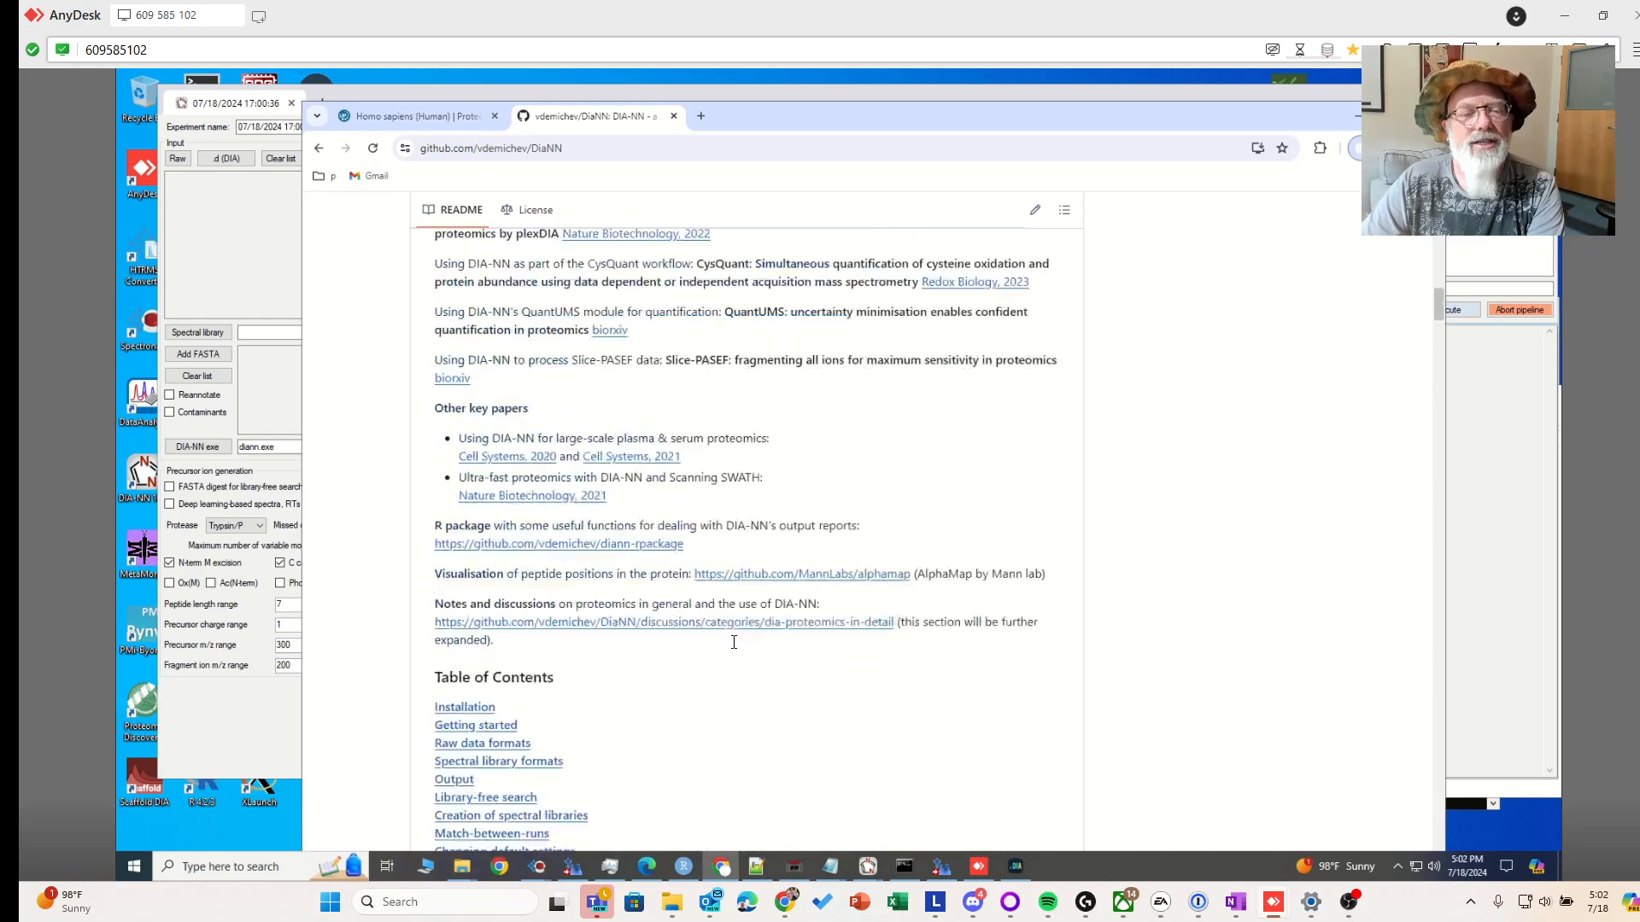
pyautogui.scroll(2, 734, 642)
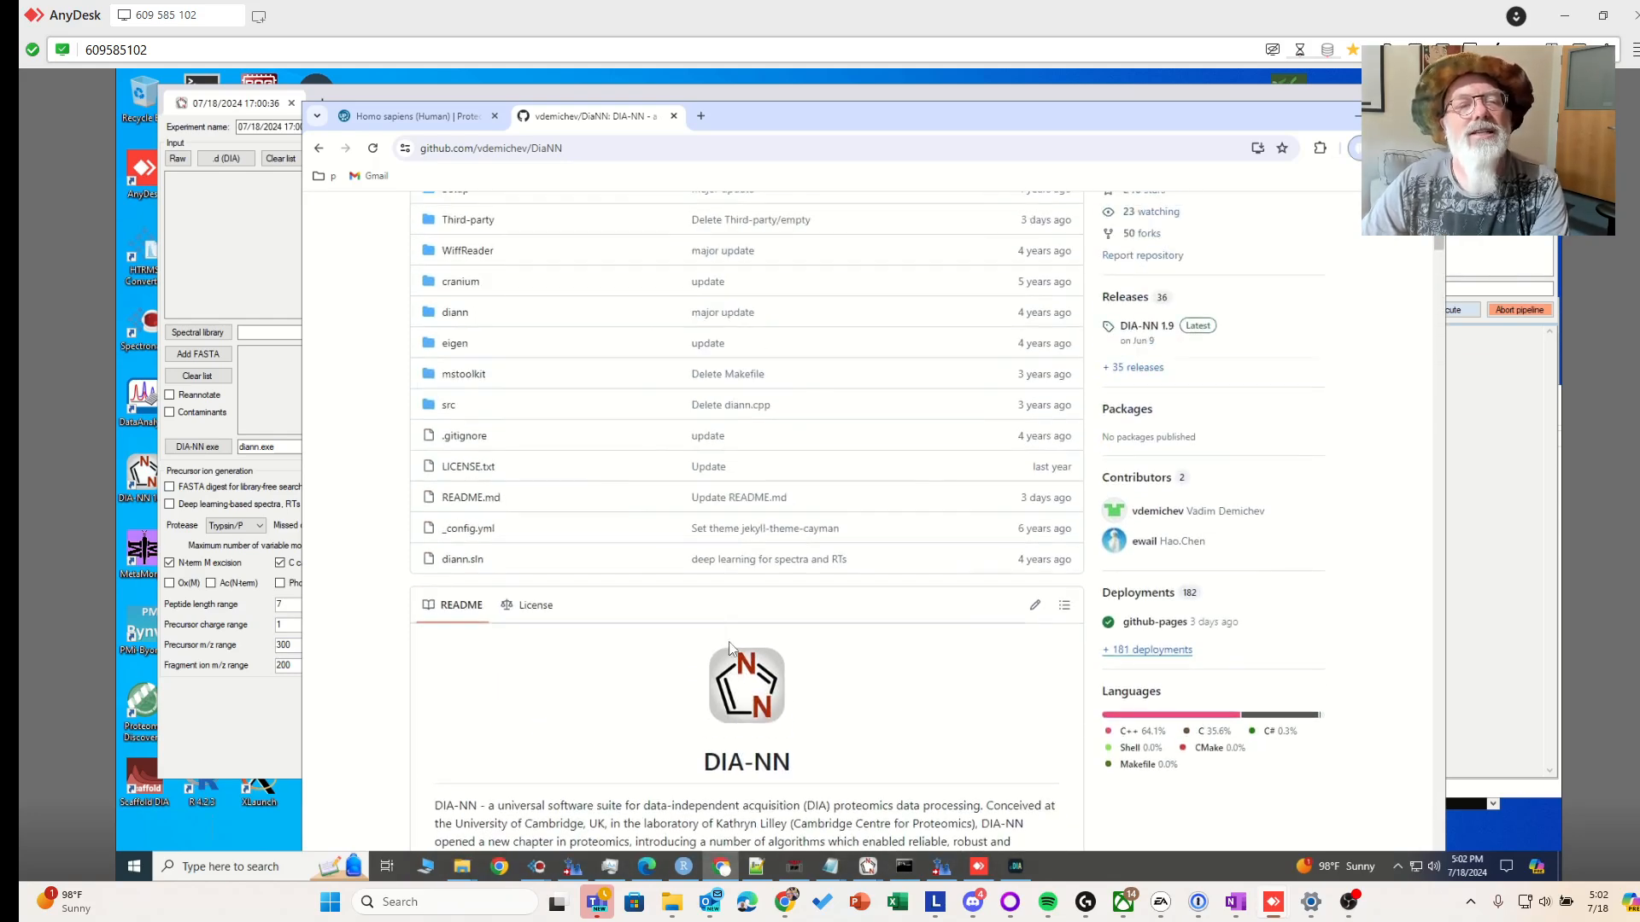
# Search the web for "dia-nn" and open the DIA-NN GitHub repository at its README introduction and download link
pyautogui.moveTo(584, 150); pyautogui.dragTo(431, 153)
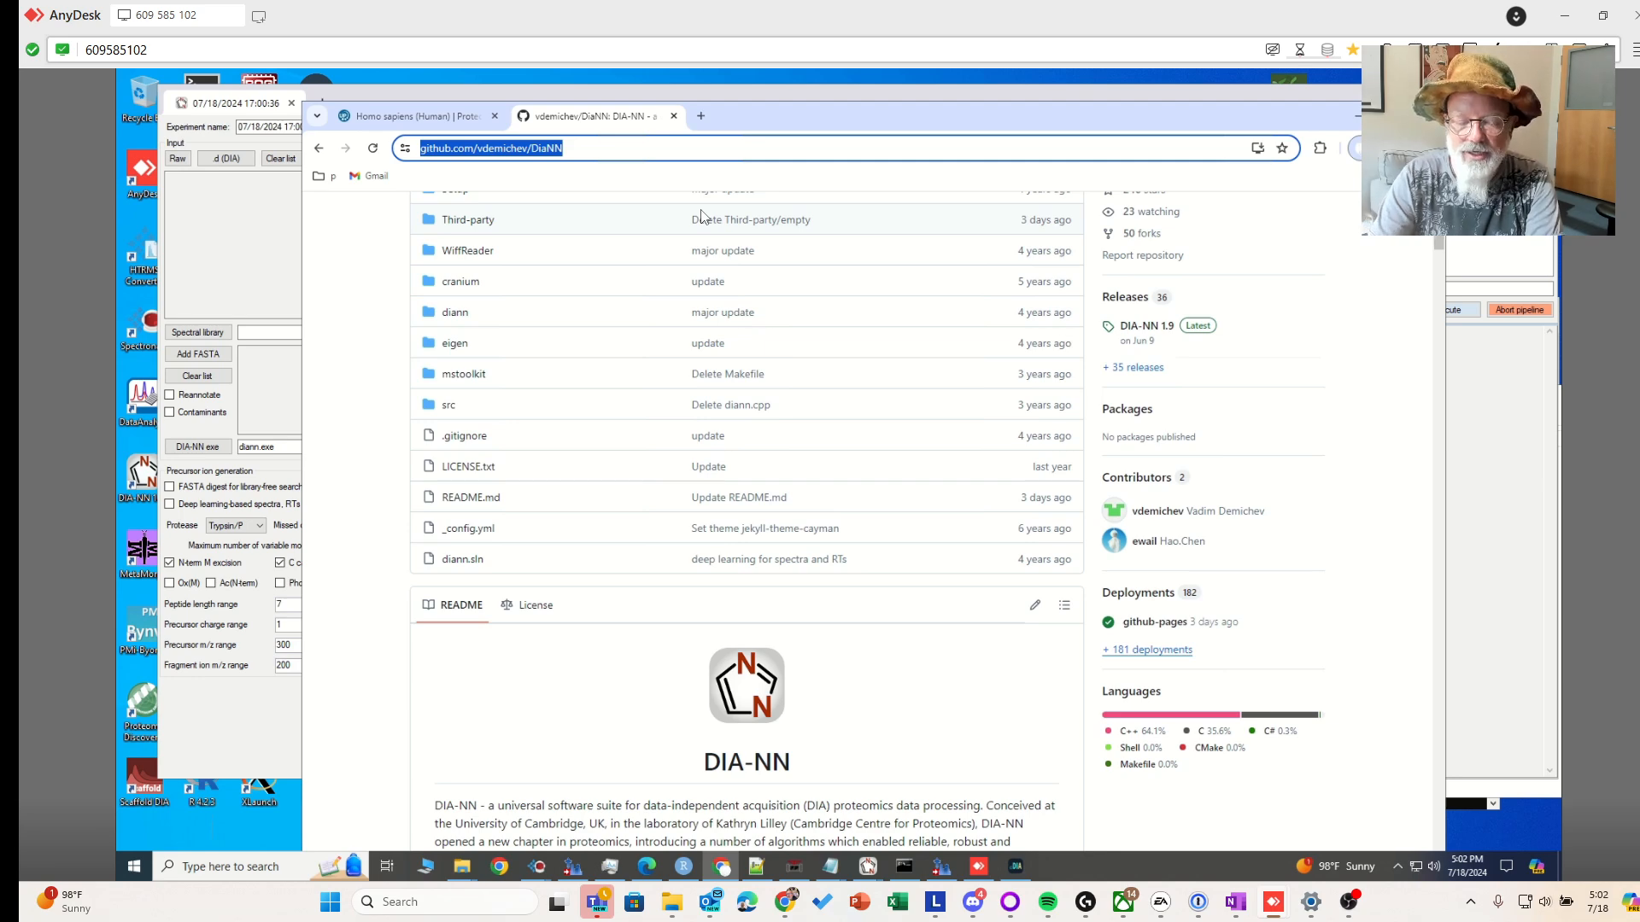
pyautogui.write('dia-nn')
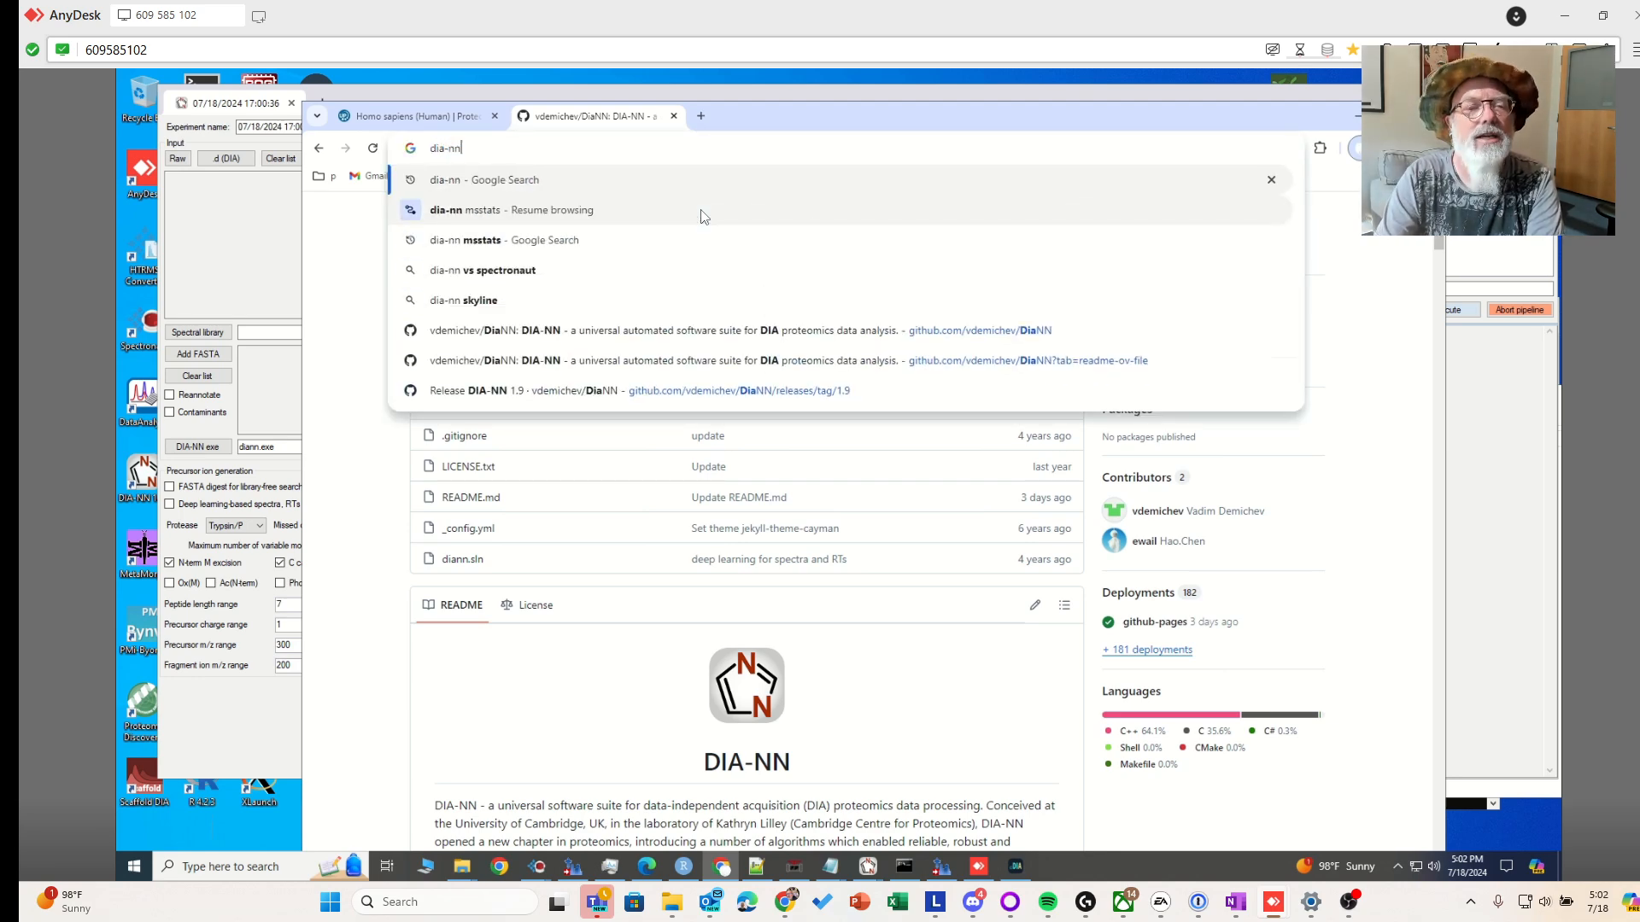
pyautogui.press('Return')
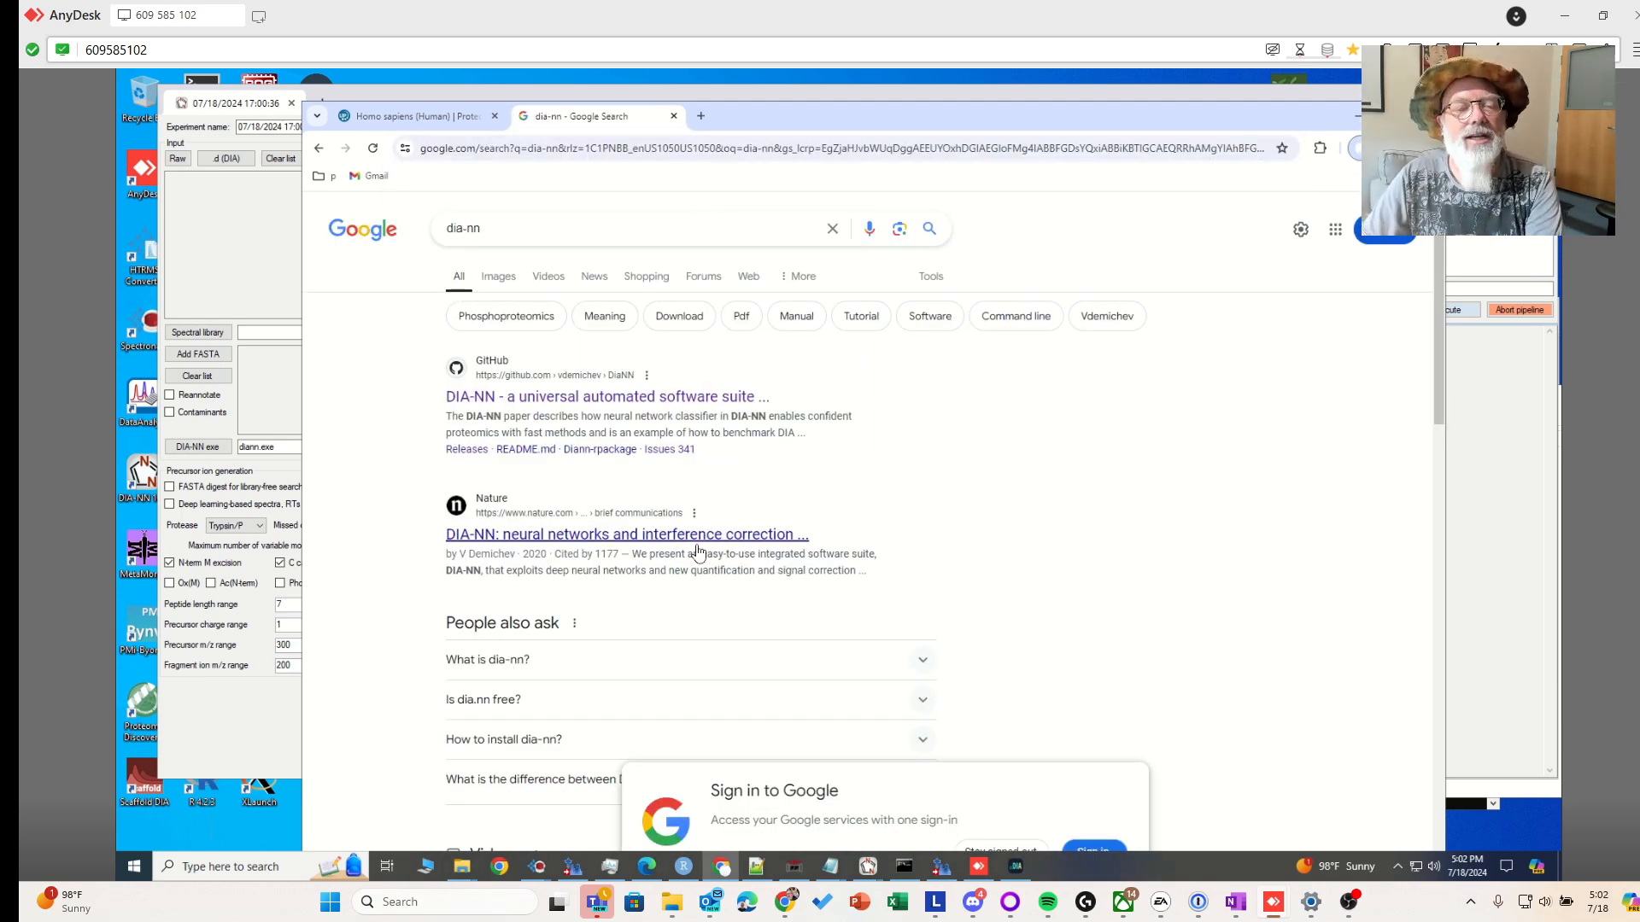
pyautogui.click(701, 412)
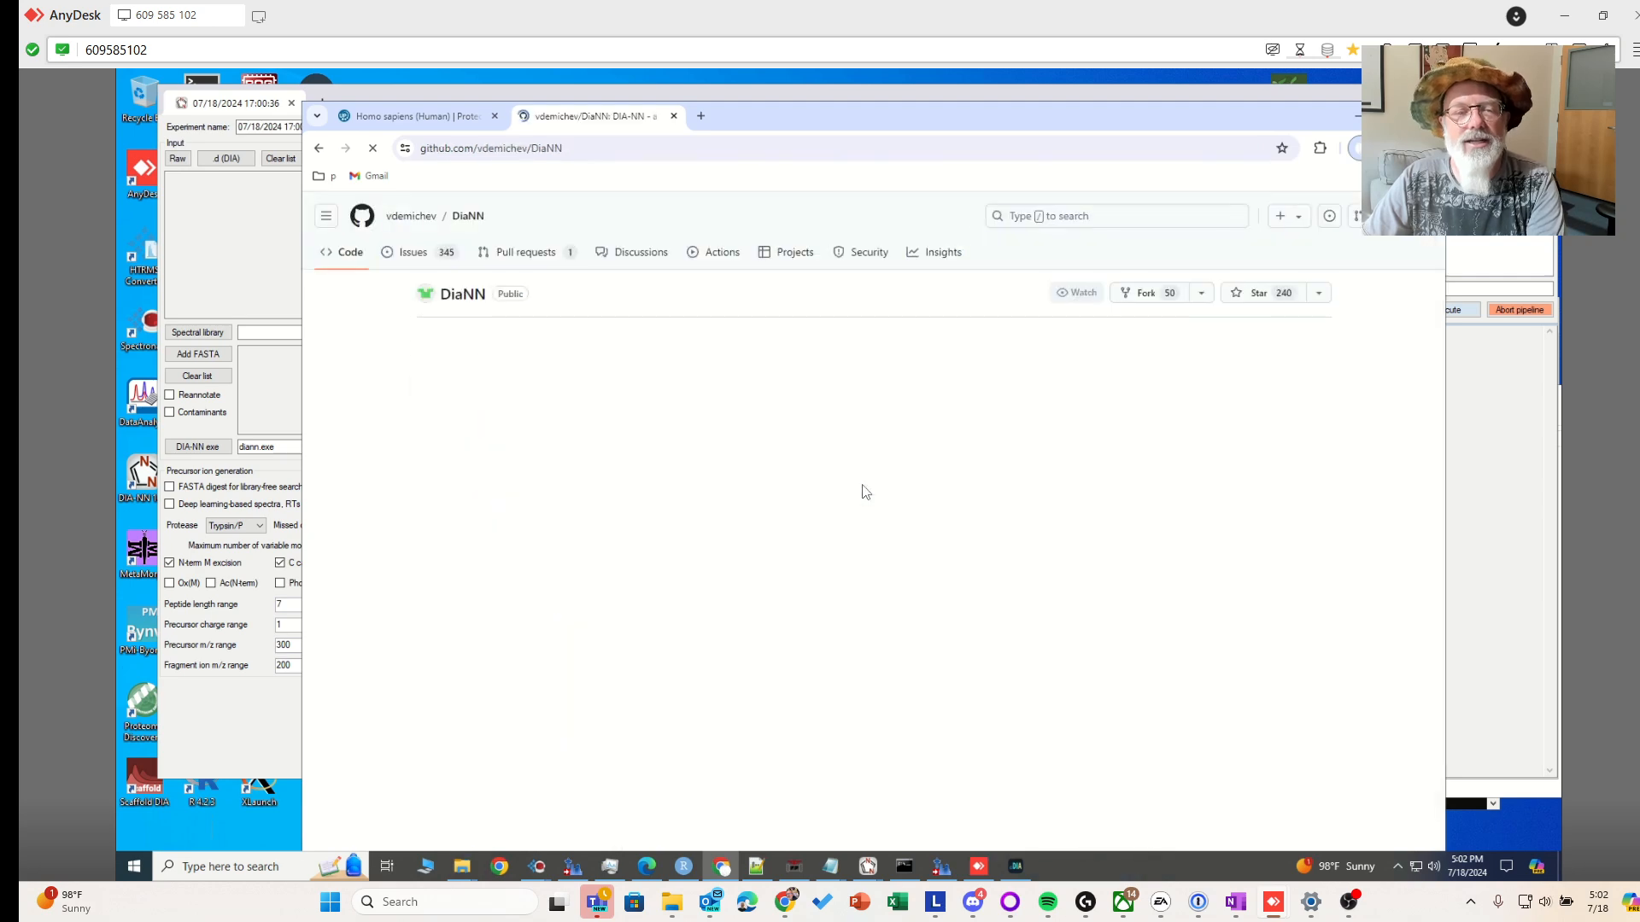
pyautogui.scroll(-6, 923, 501)
pyautogui.scroll(-3, 928, 499)
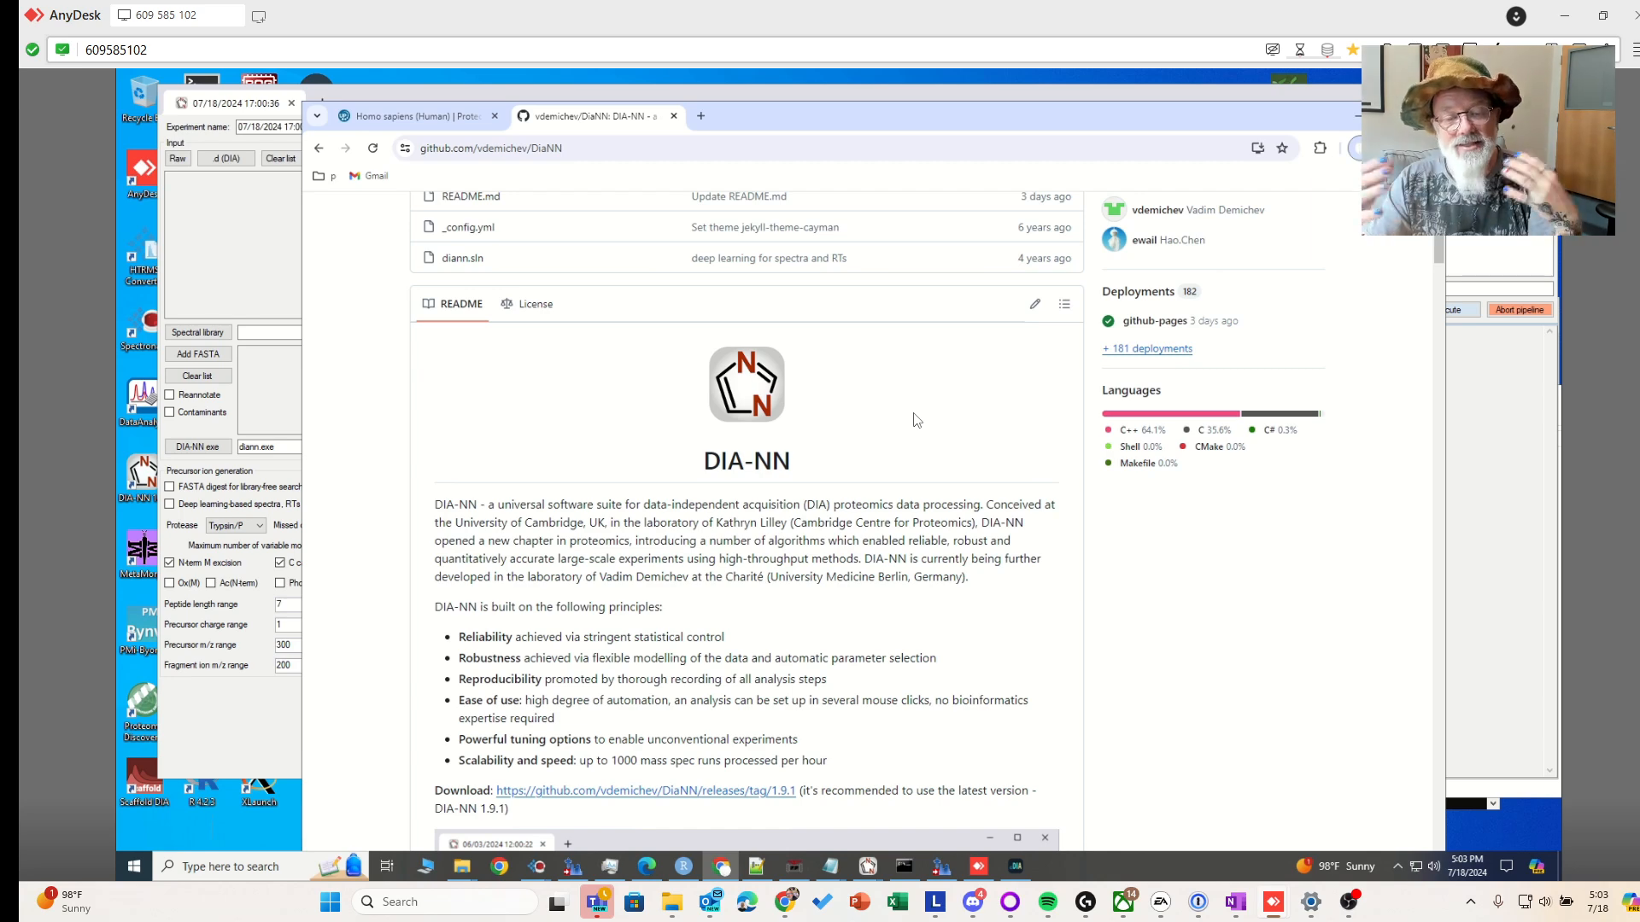
pyautogui.scroll(-3, 827, 474)
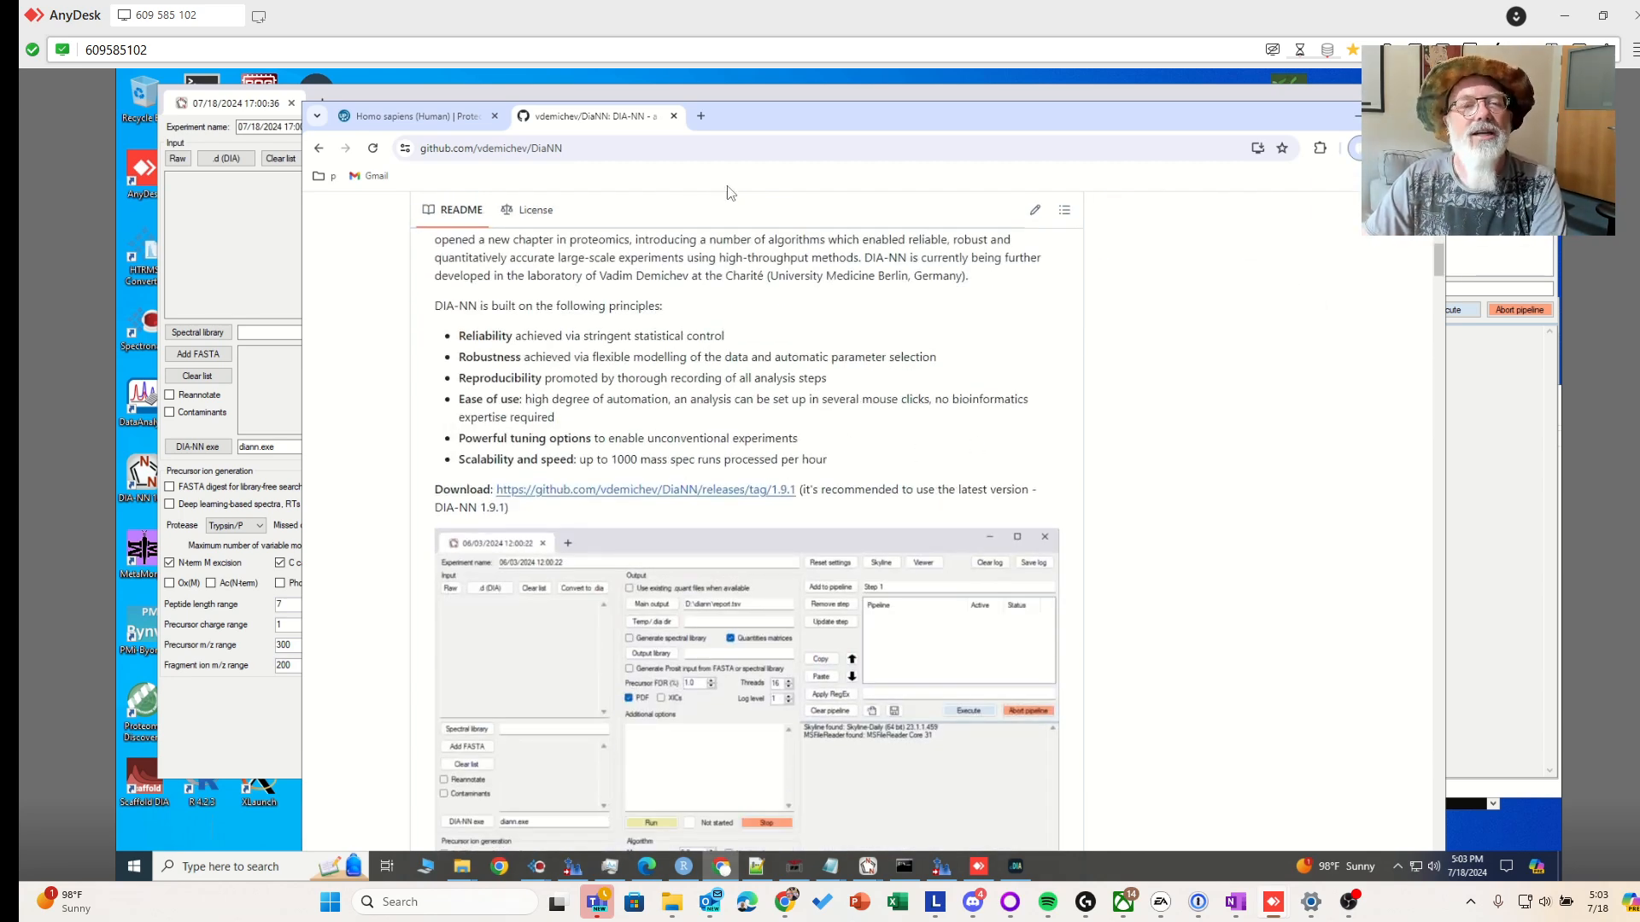
# Move the browser window lower to uncover DIA-NN and compare the running program with the README's interface screenshot
pyautogui.moveTo(802, 125); pyautogui.dragTo(837, 162)
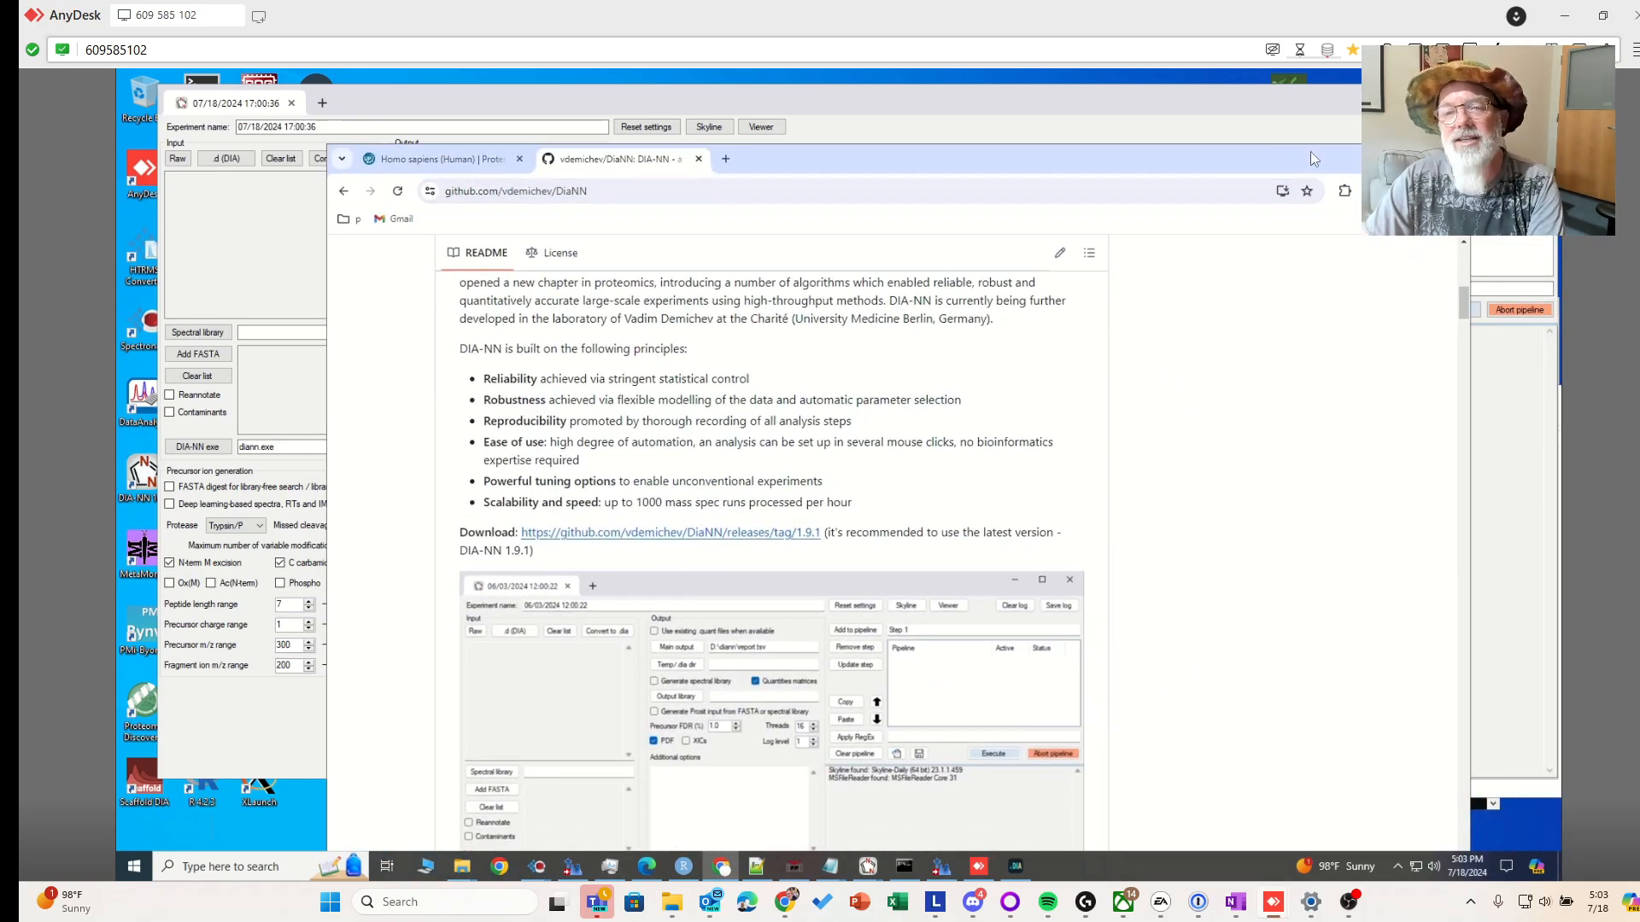
pyautogui.click(321, 156)
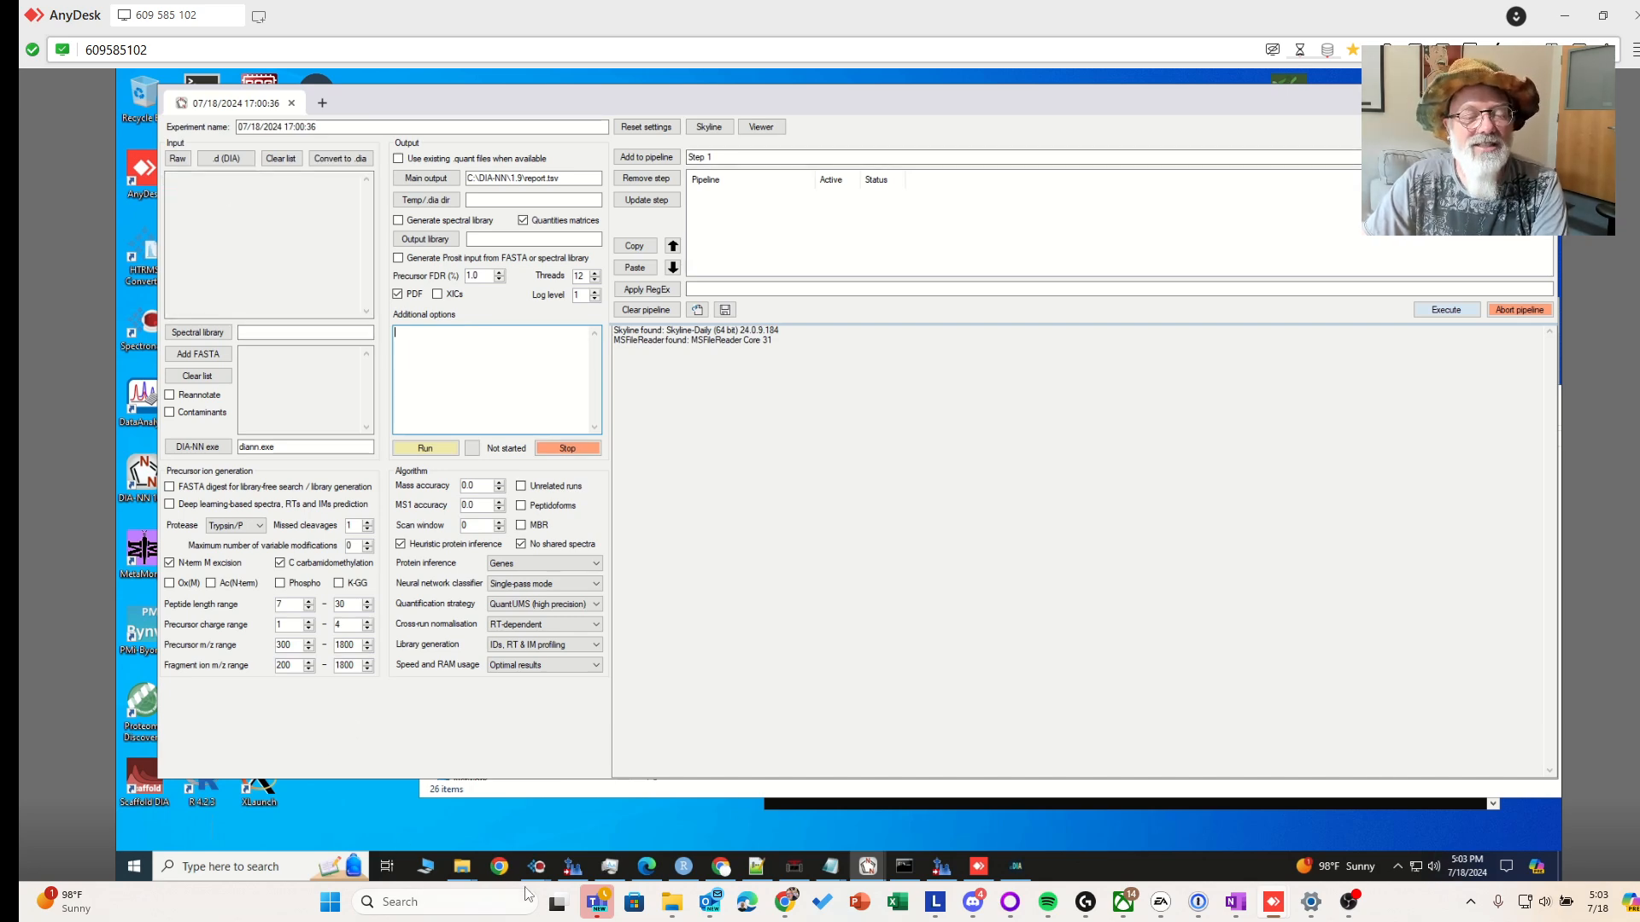
pyautogui.click(722, 866)
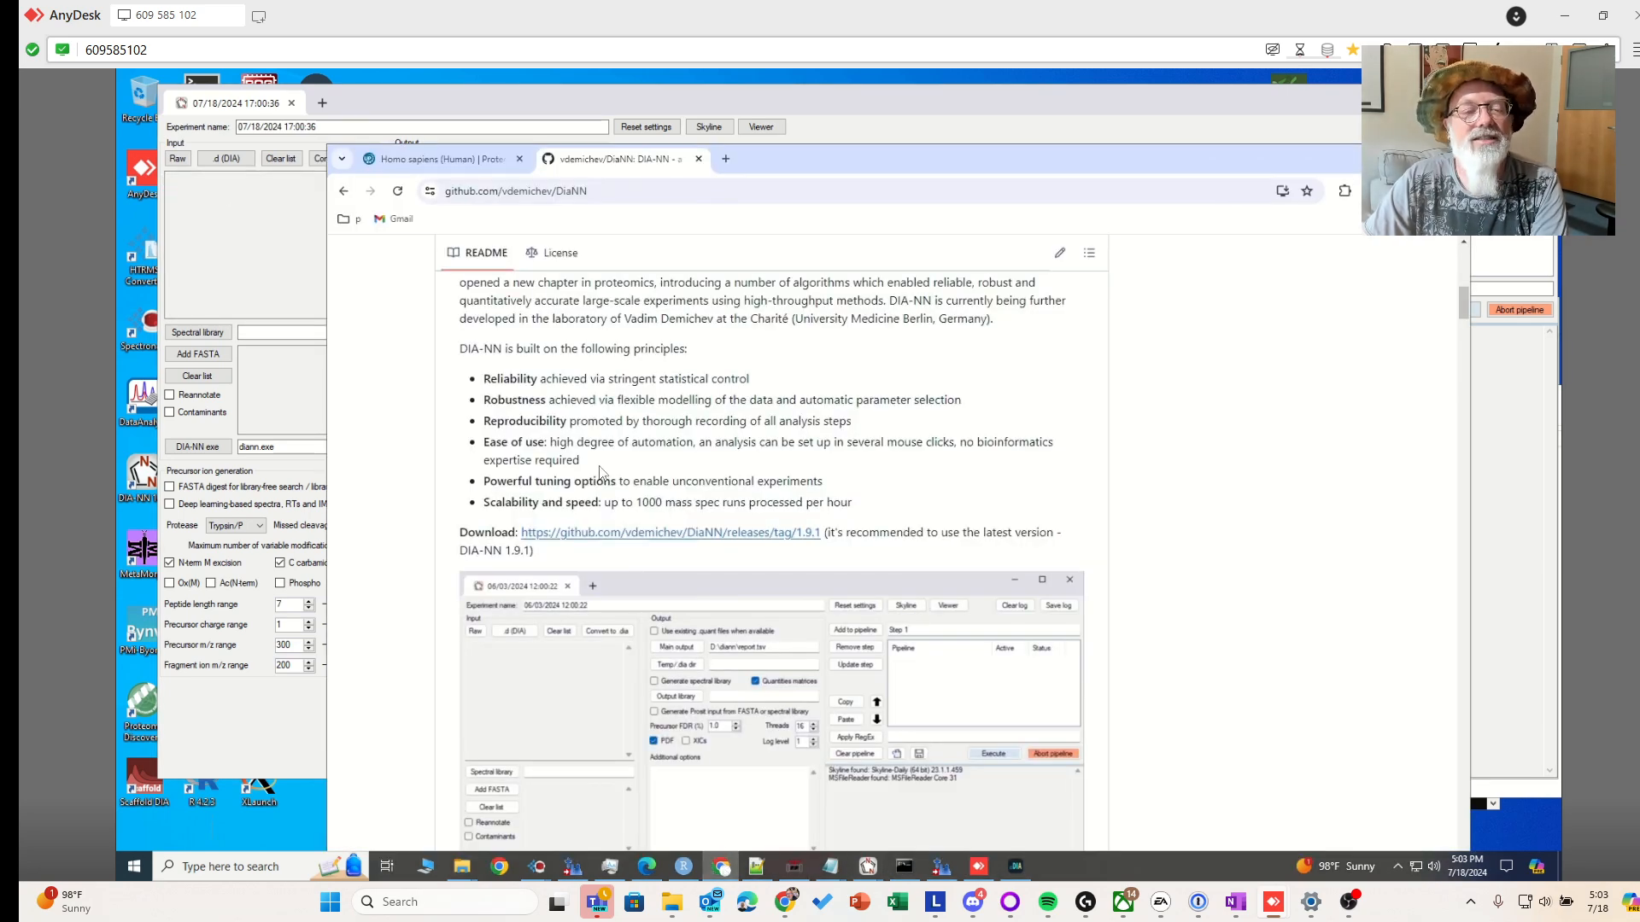
pyautogui.scroll(-3, 758, 531)
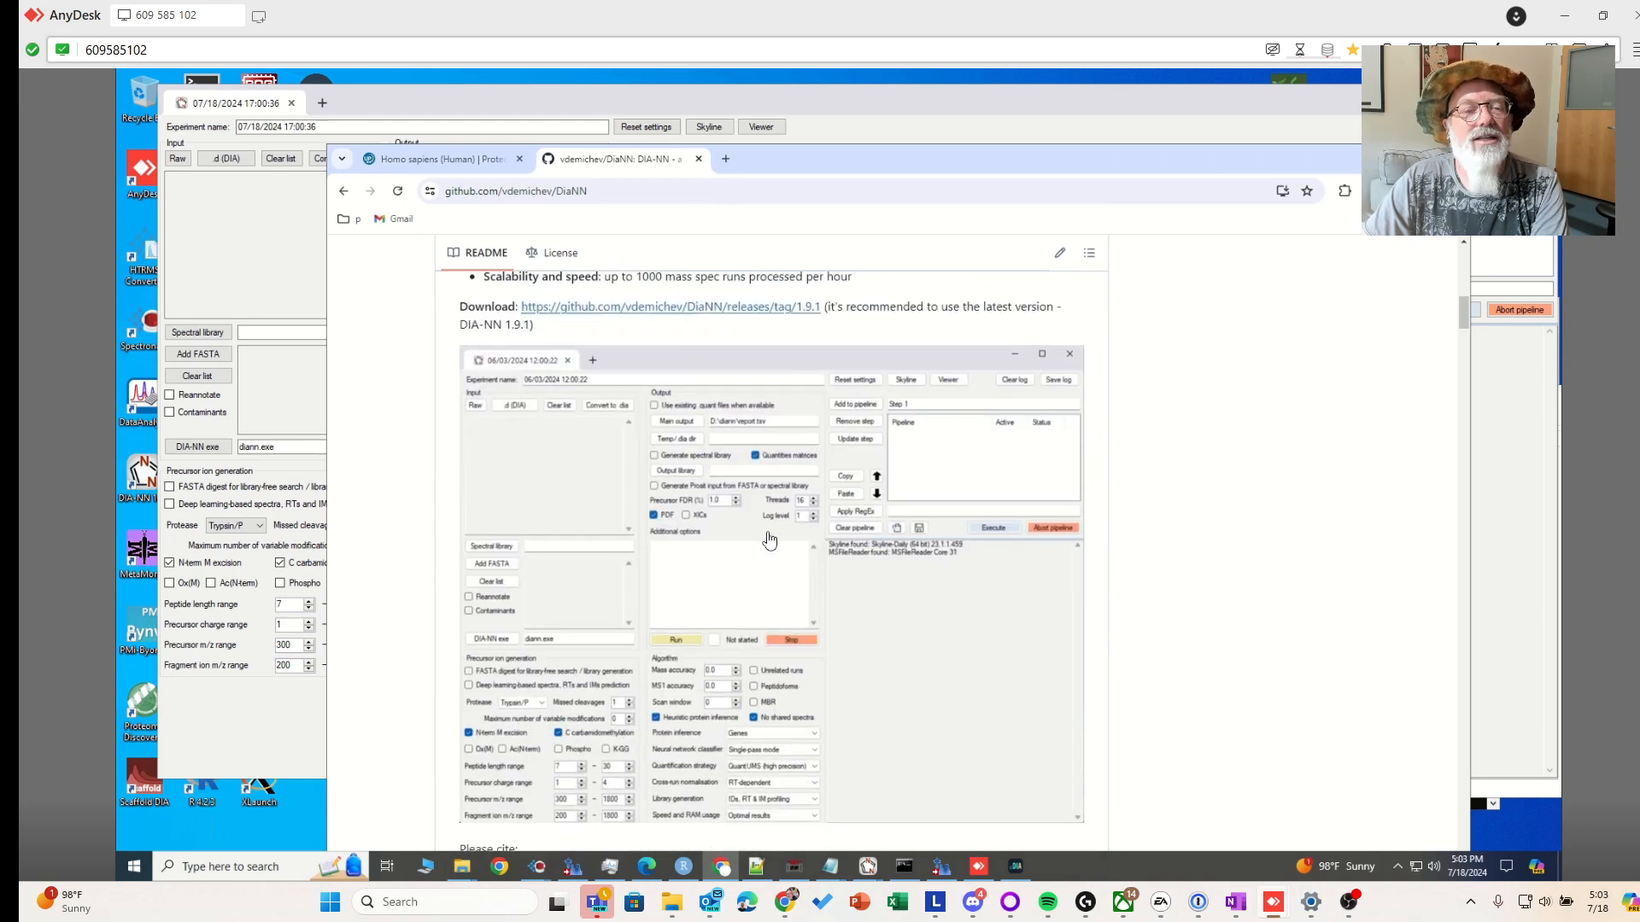
pyautogui.scroll(-3, 739, 517)
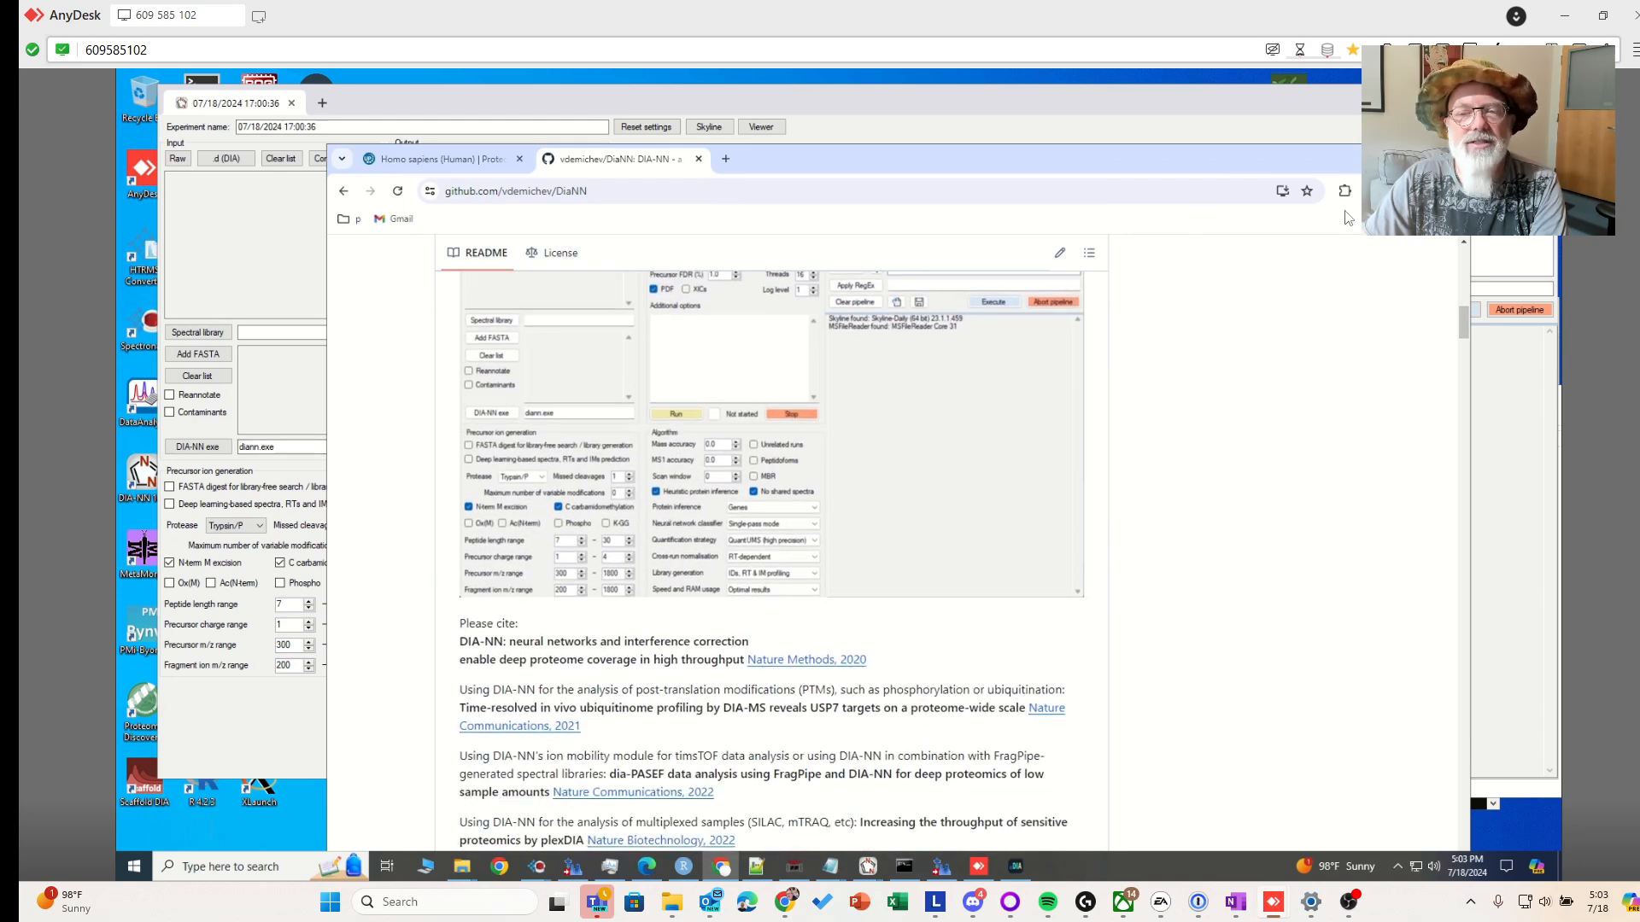
# Switch to DIA-NN, maximize its window and check the Skyline detection line in the log
pyautogui.click(504, 104)
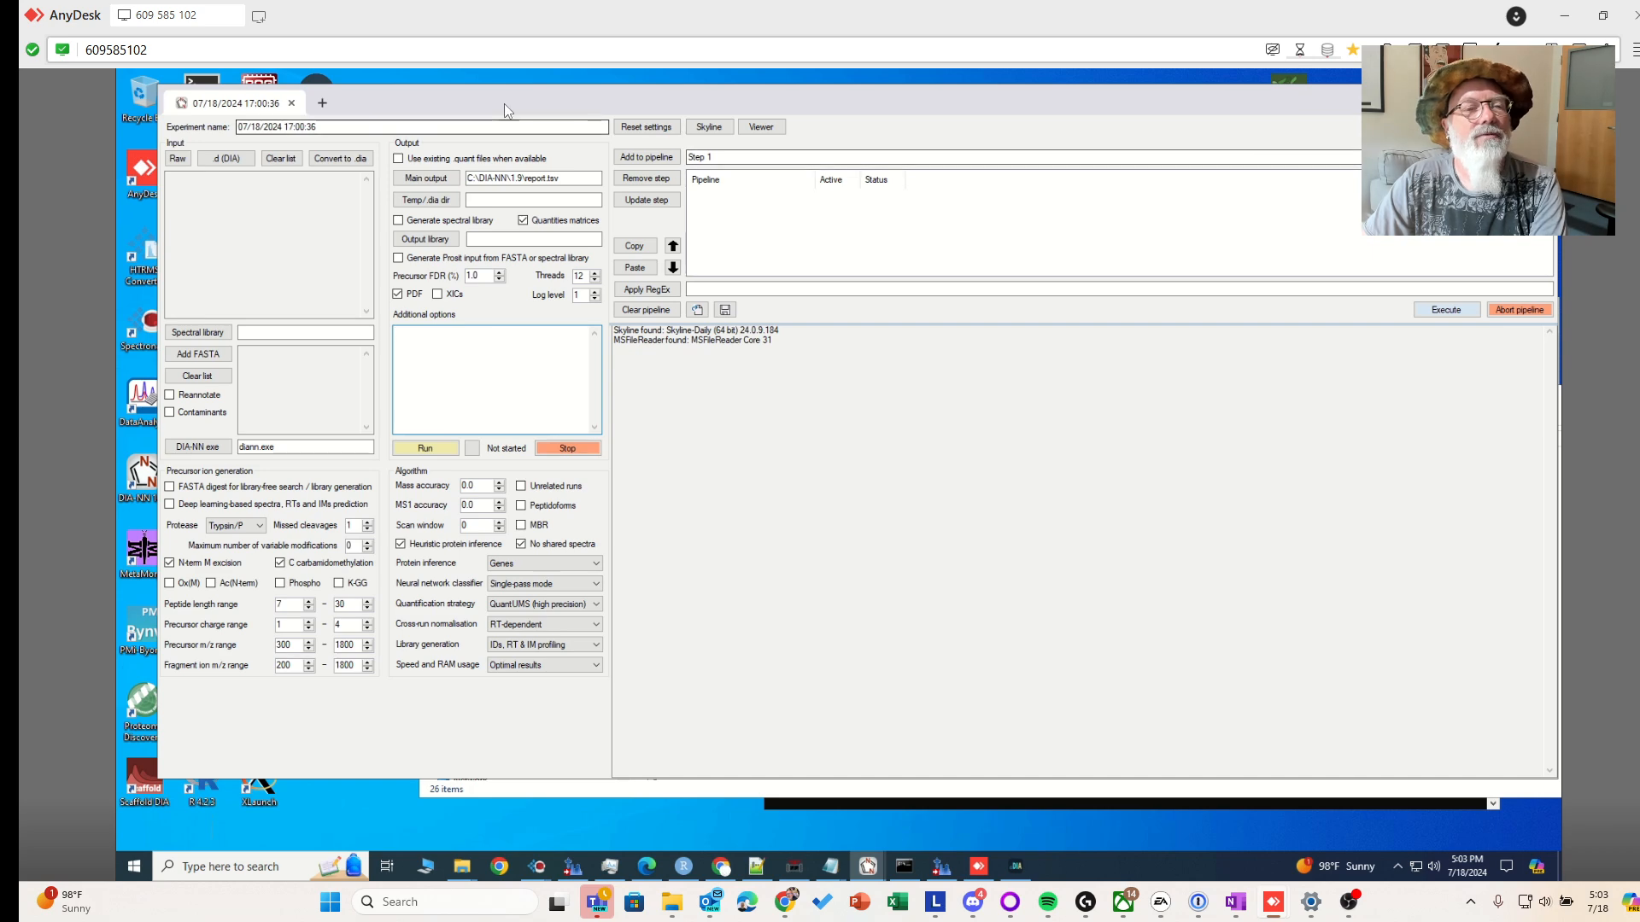
pyautogui.moveTo(504, 104); pyautogui.dragTo(550, 131)
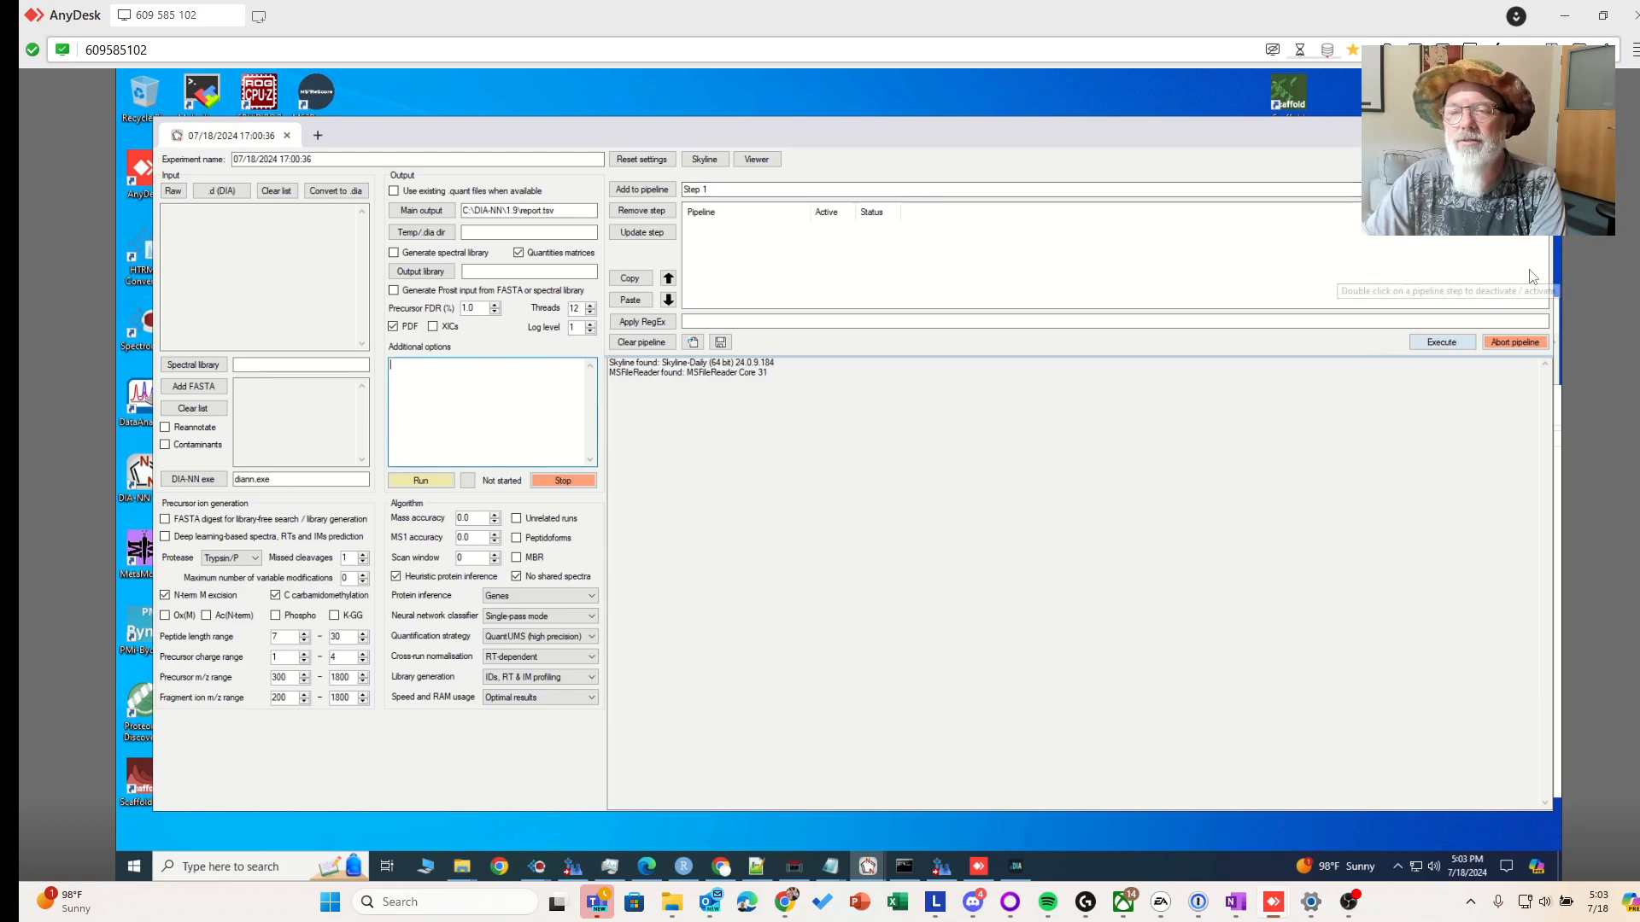
pyautogui.click(1500, 129)
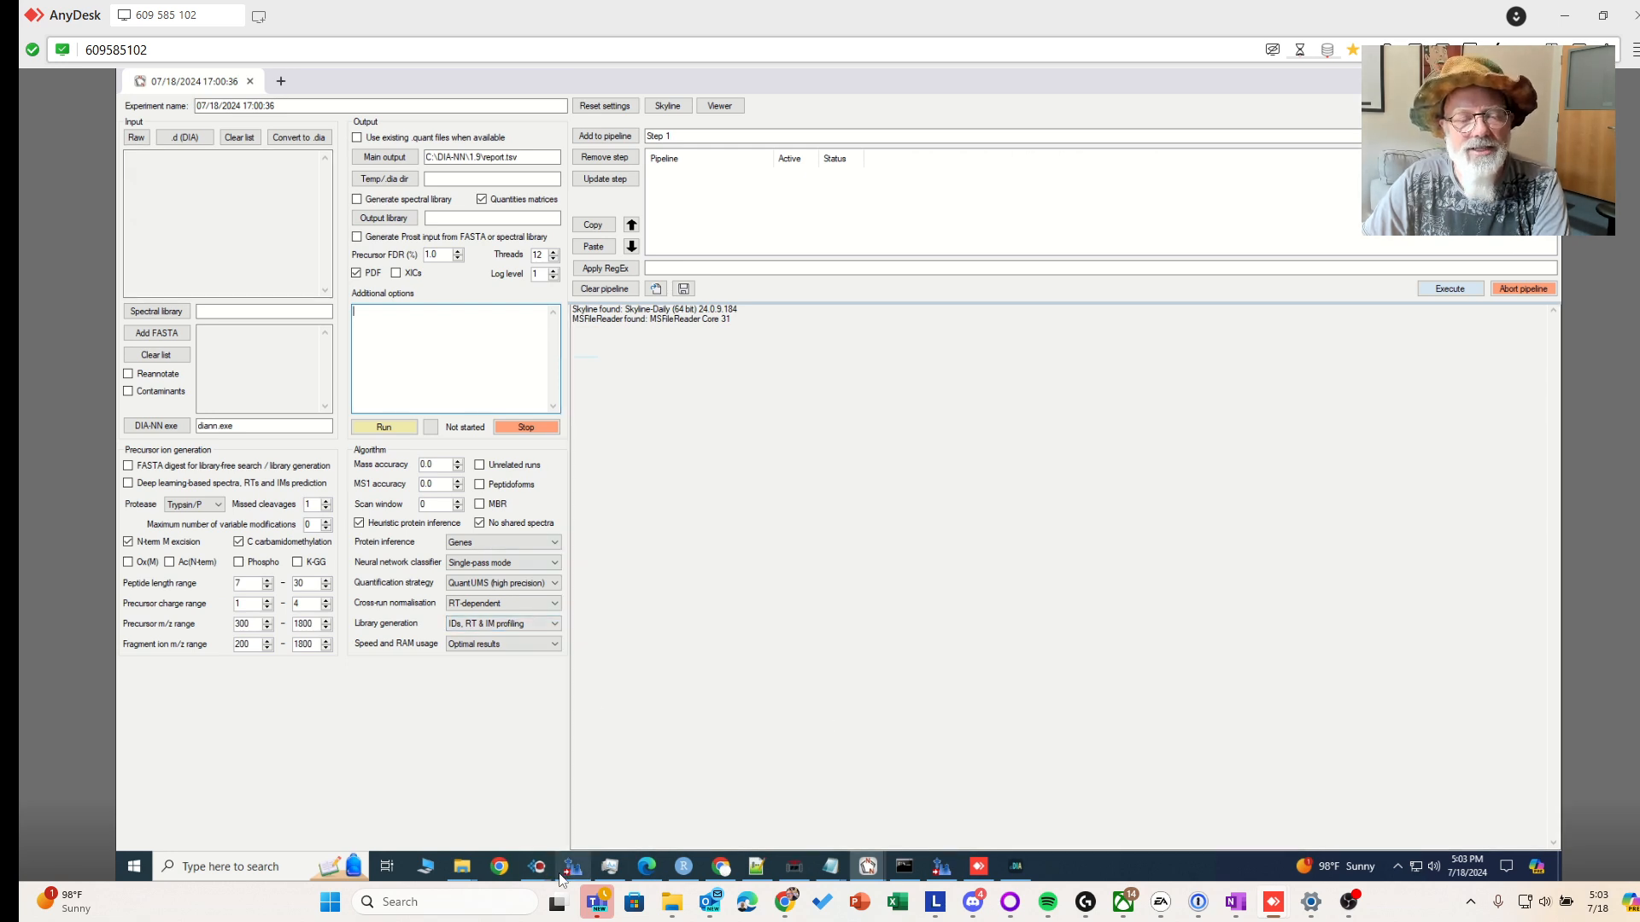
pyautogui.moveTo(570, 876)
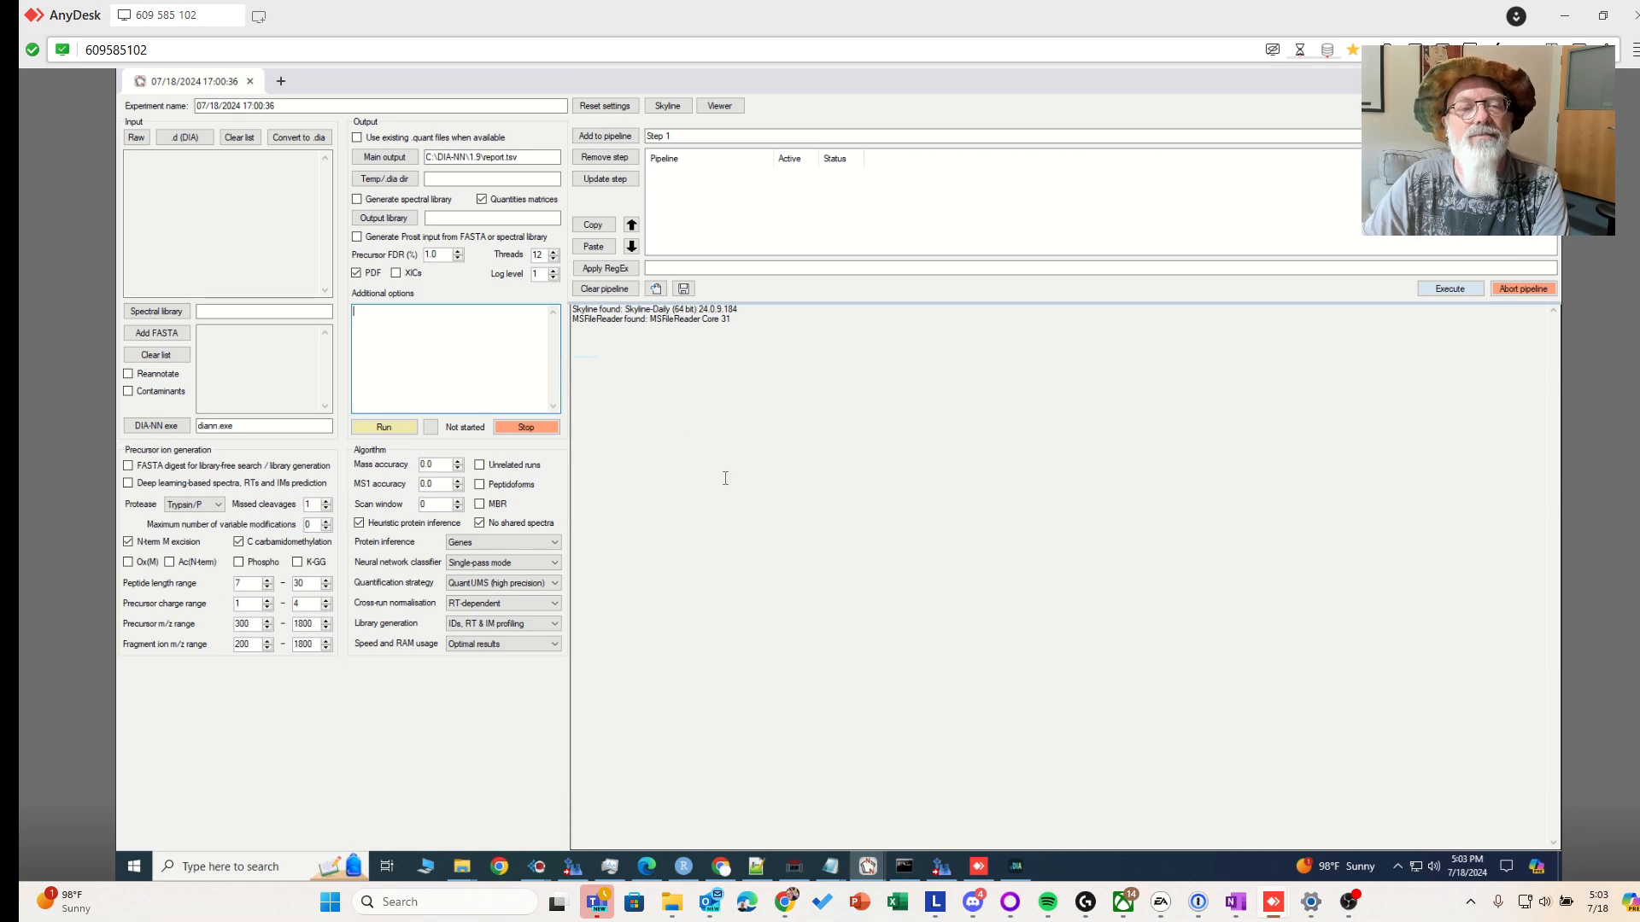
pyautogui.moveTo(750, 311); pyautogui.dragTo(543, 314)
pyautogui.click(714, 373)
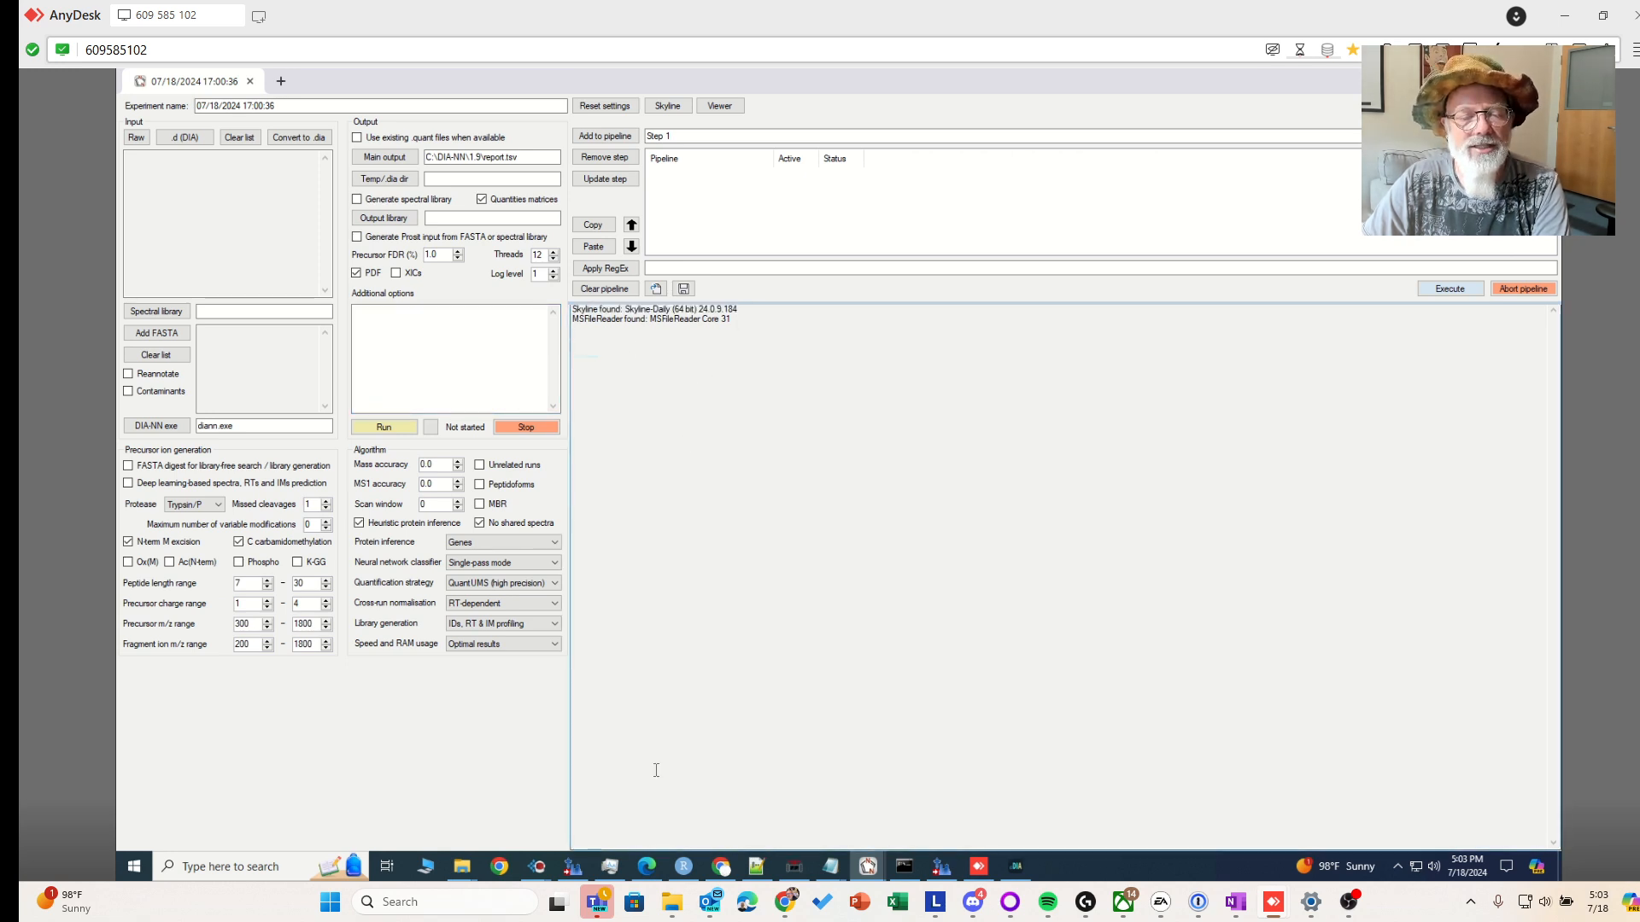
# Switch back to the DiaNN GitHub page in Chrome, move the browser window higher and review the start of the repository page
pyautogui.moveTo(717, 870)
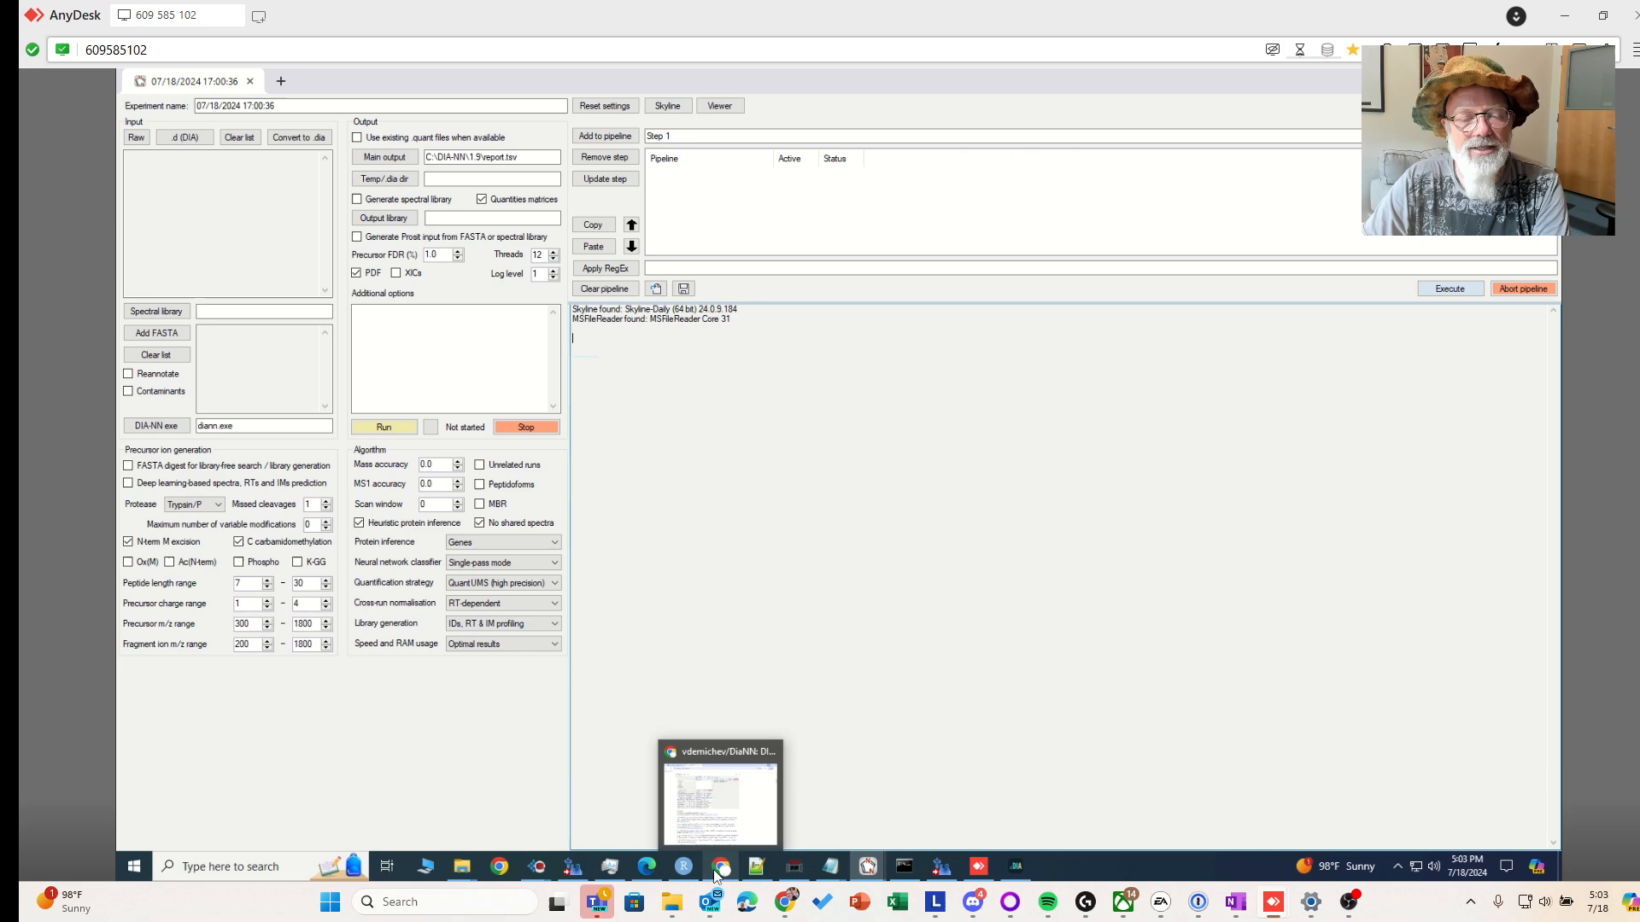
pyautogui.click(722, 795)
pyautogui.moveTo(848, 175); pyautogui.dragTo(848, 100)
pyautogui.scroll(4, 1074, 561)
pyautogui.scroll(10, 1073, 561)
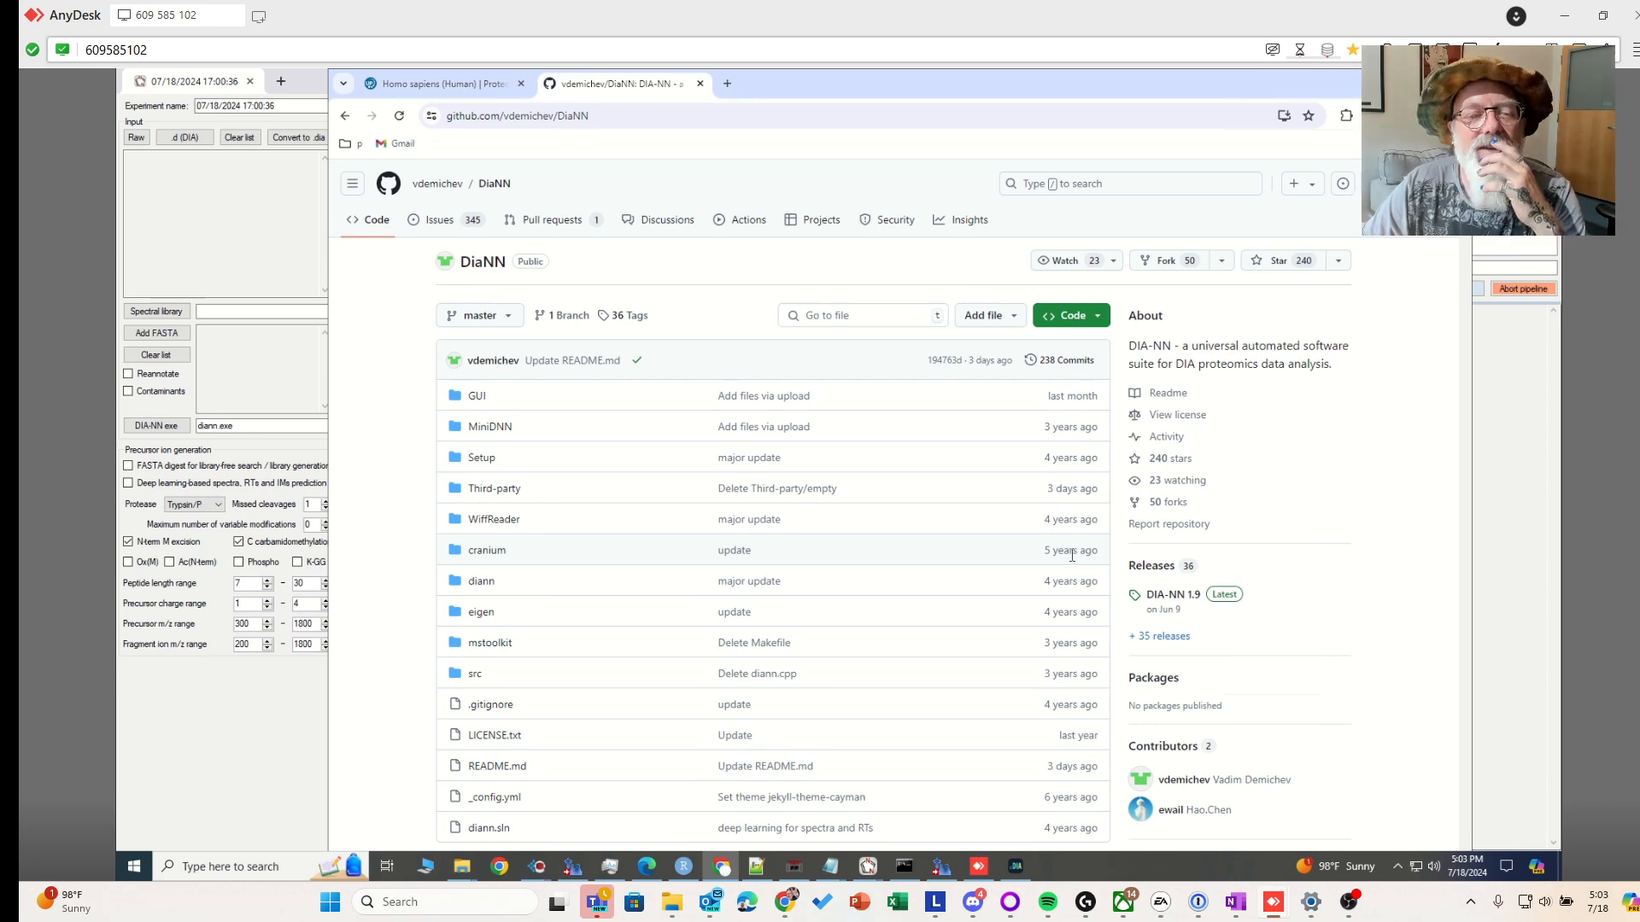
pyautogui.scroll(-2, 959, 549)
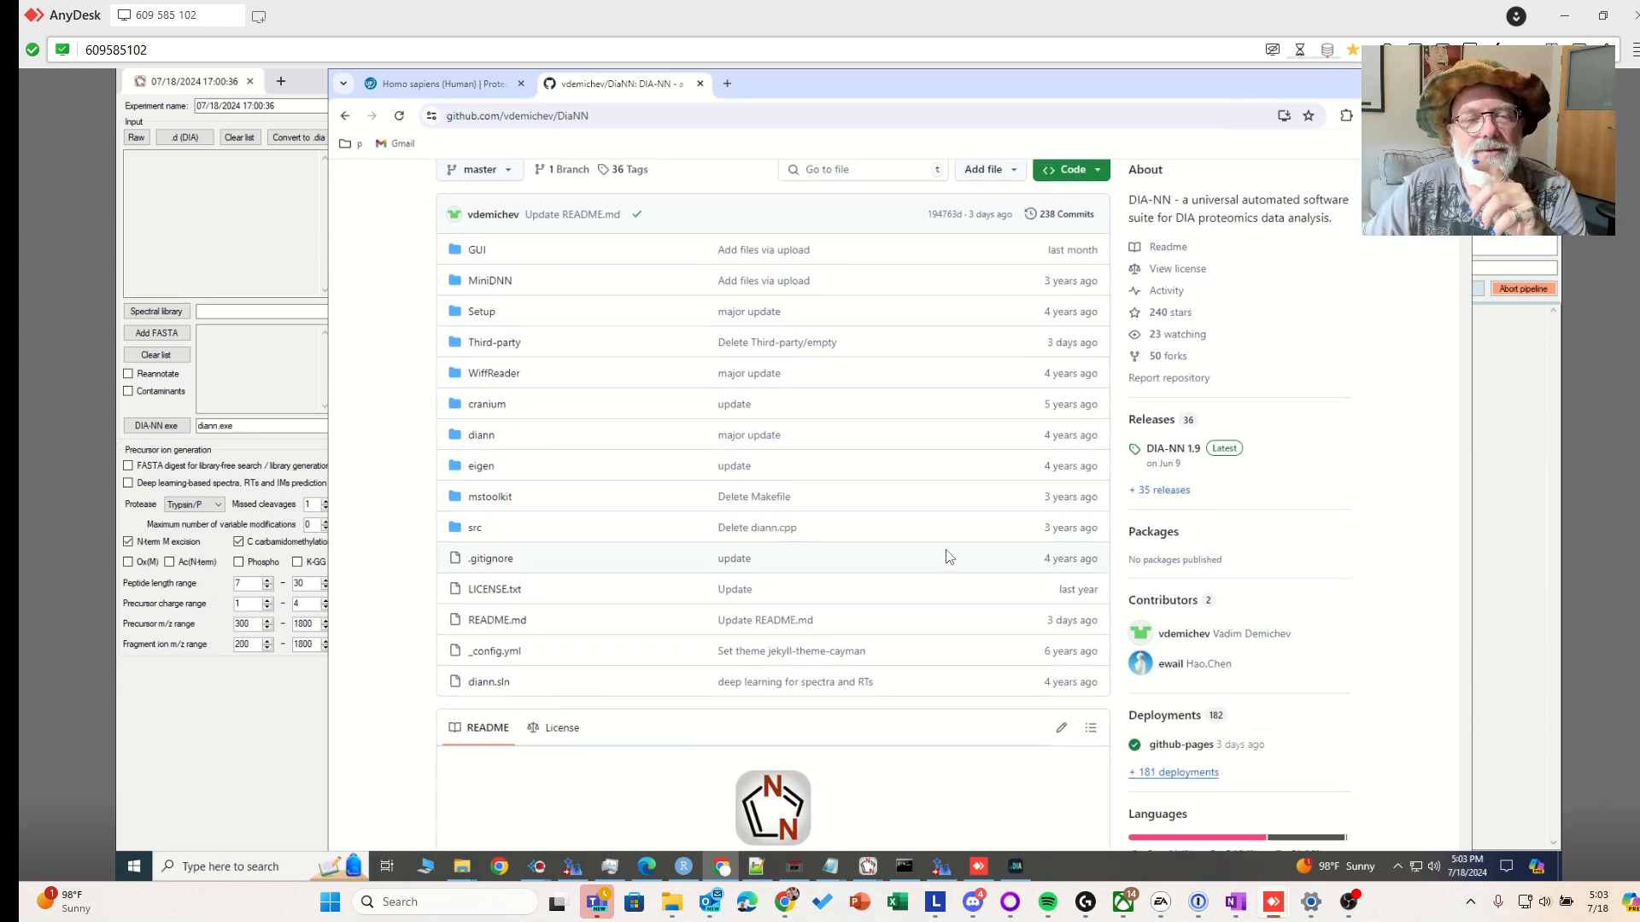
pyautogui.scroll(2, 948, 557)
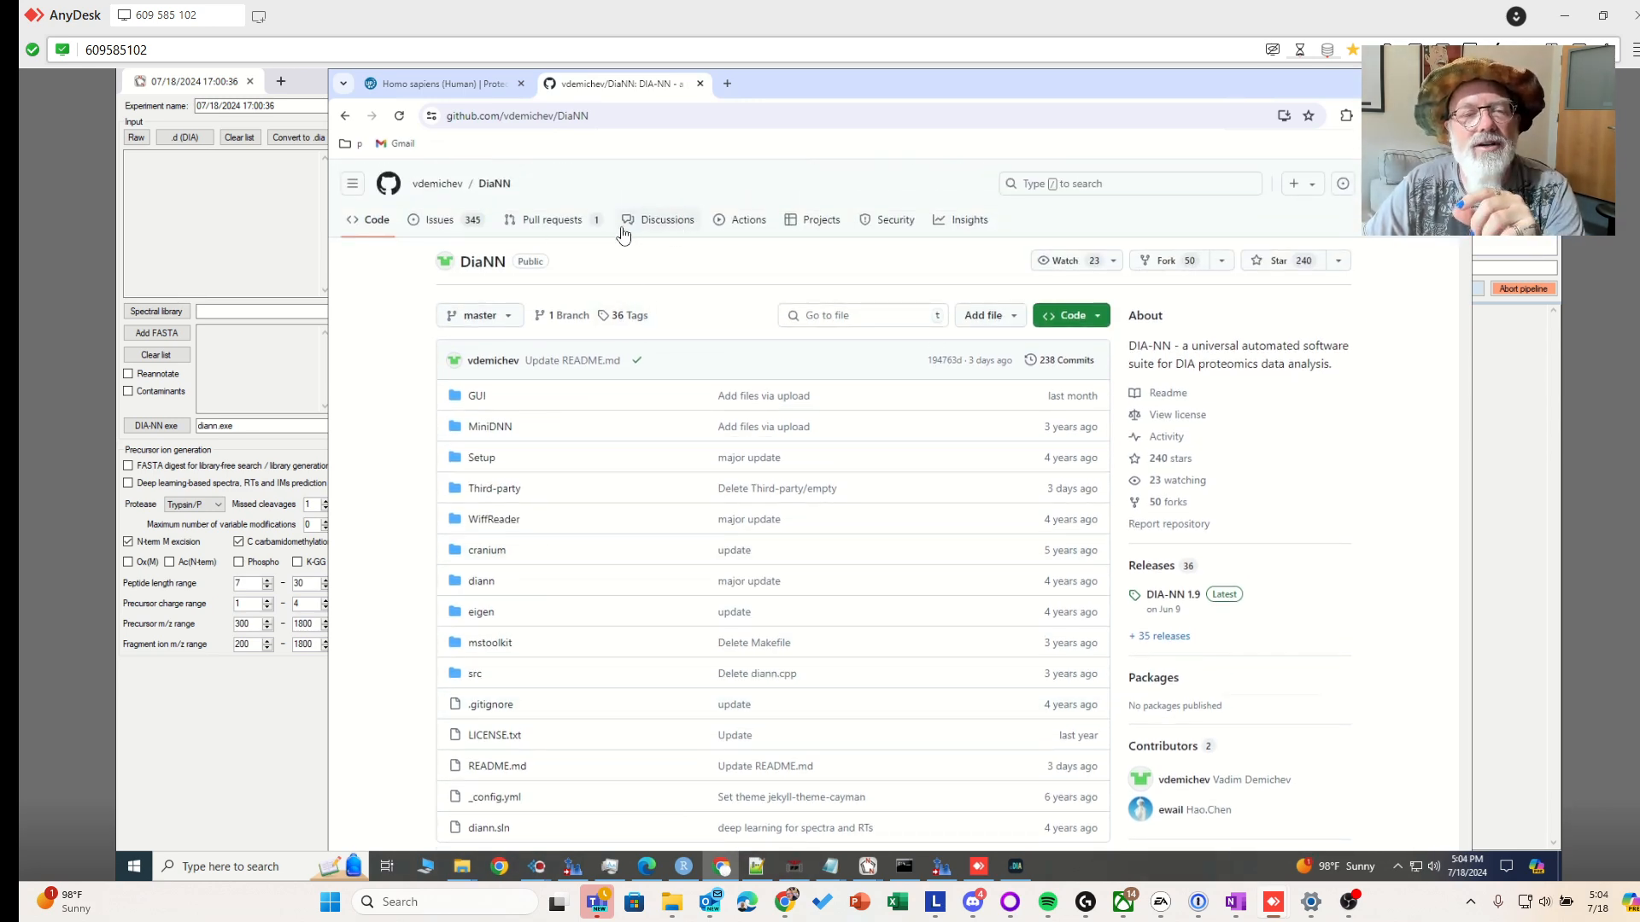
# Search the repository's discussions for "skyline" and read through the DIA-NN 1.9 release discussion
pyautogui.click(667, 225)
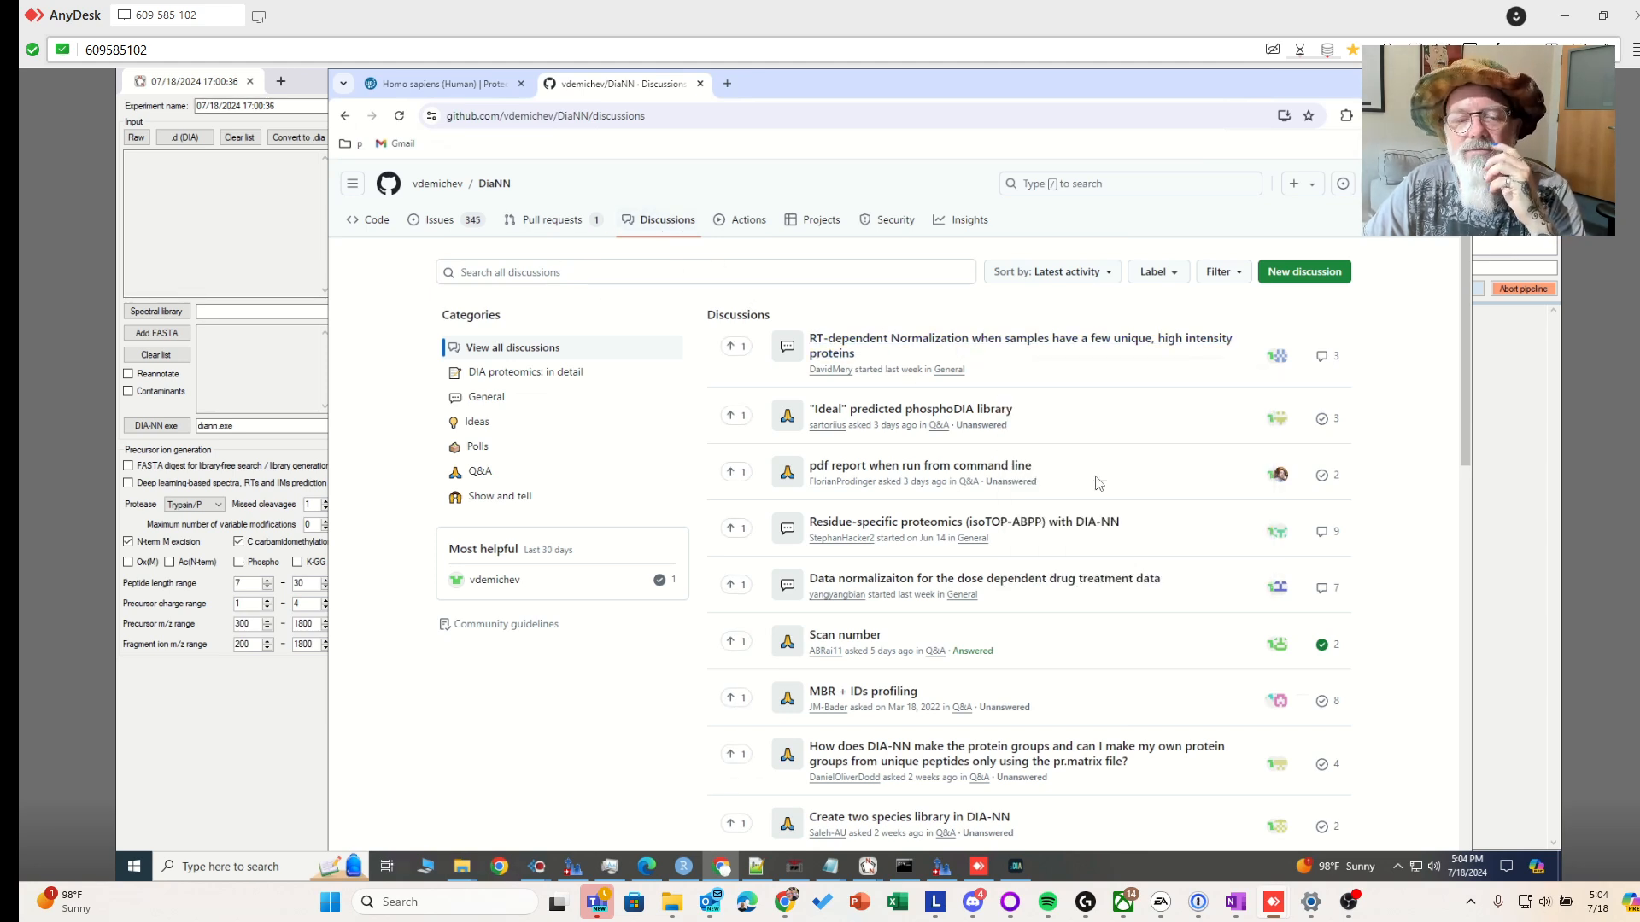
pyautogui.click(658, 273)
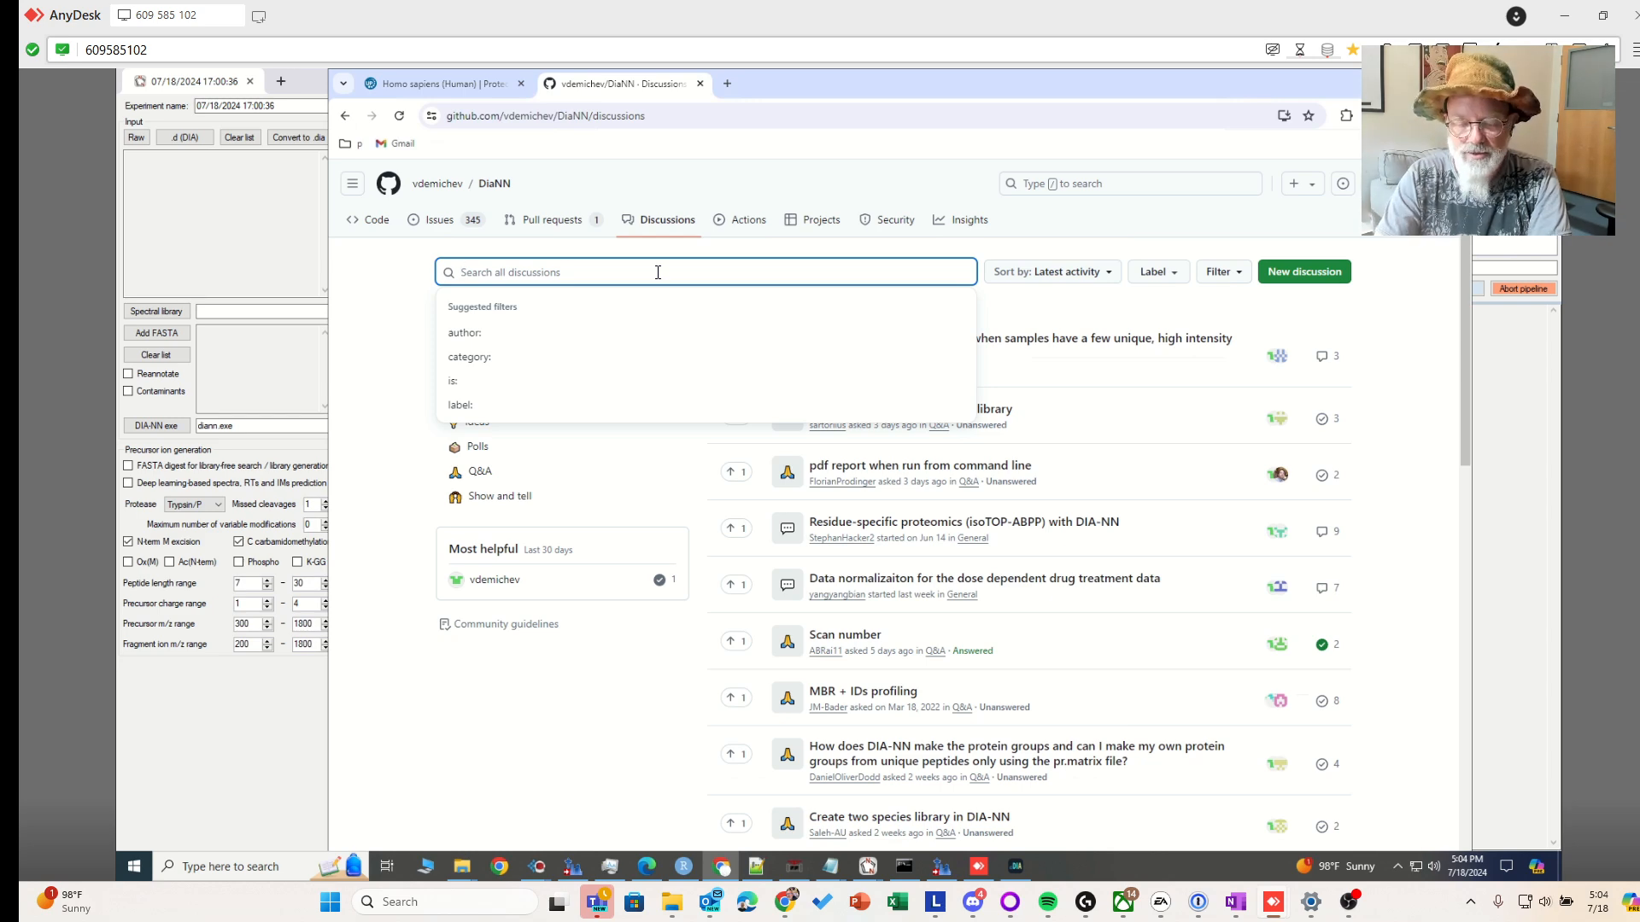
pyautogui.write('skyline')
pyautogui.press('Return')
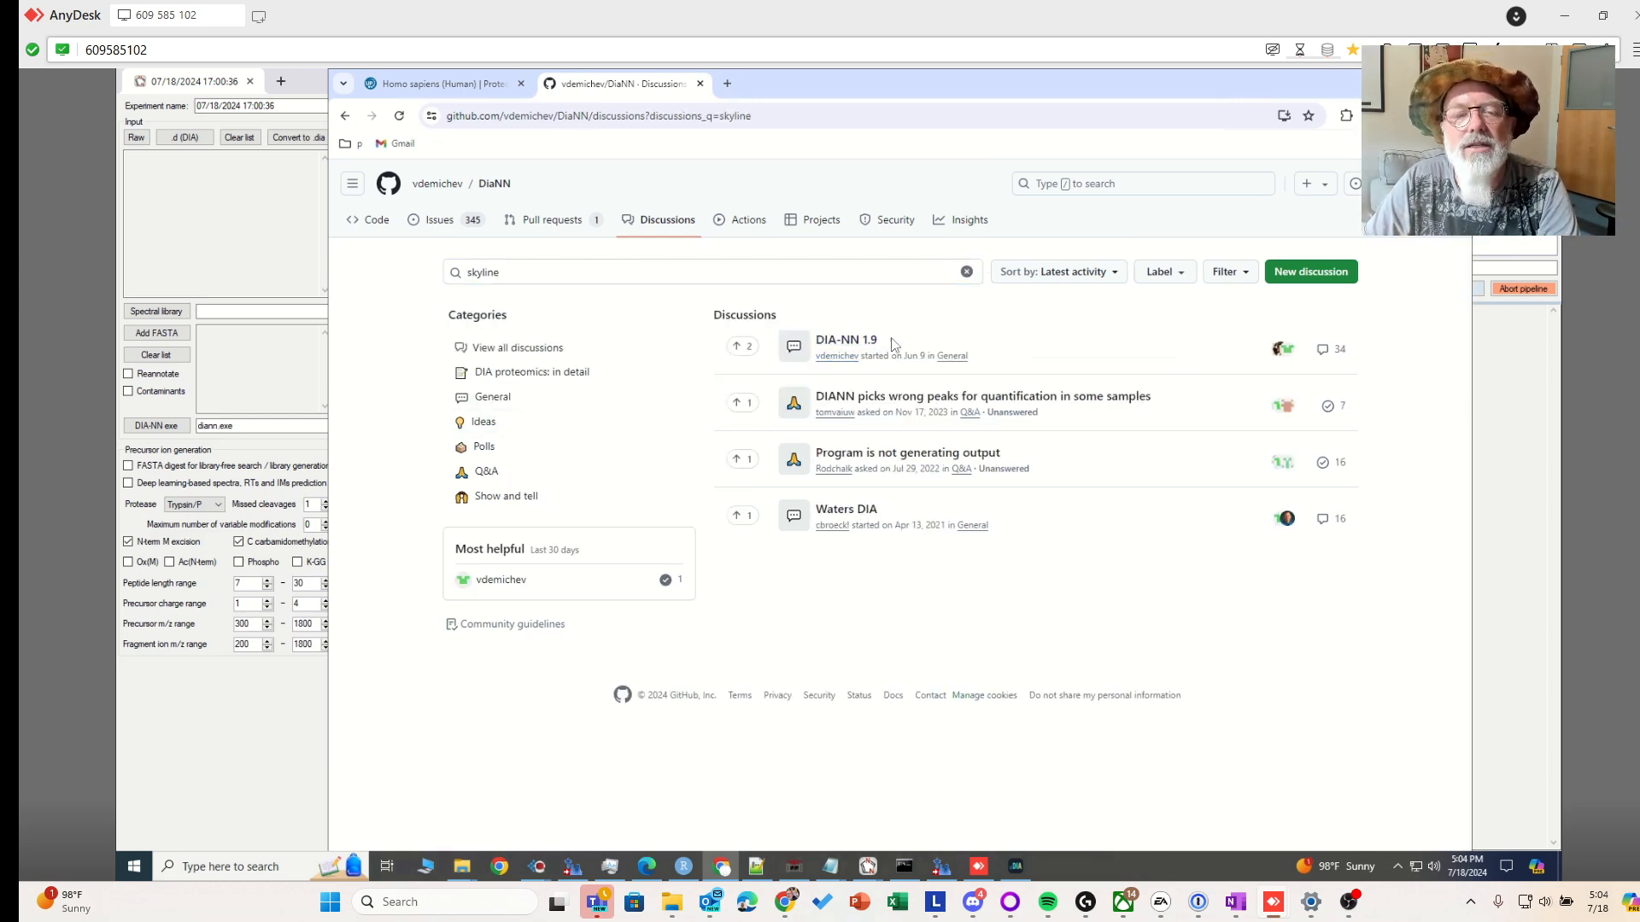
pyautogui.click(870, 340)
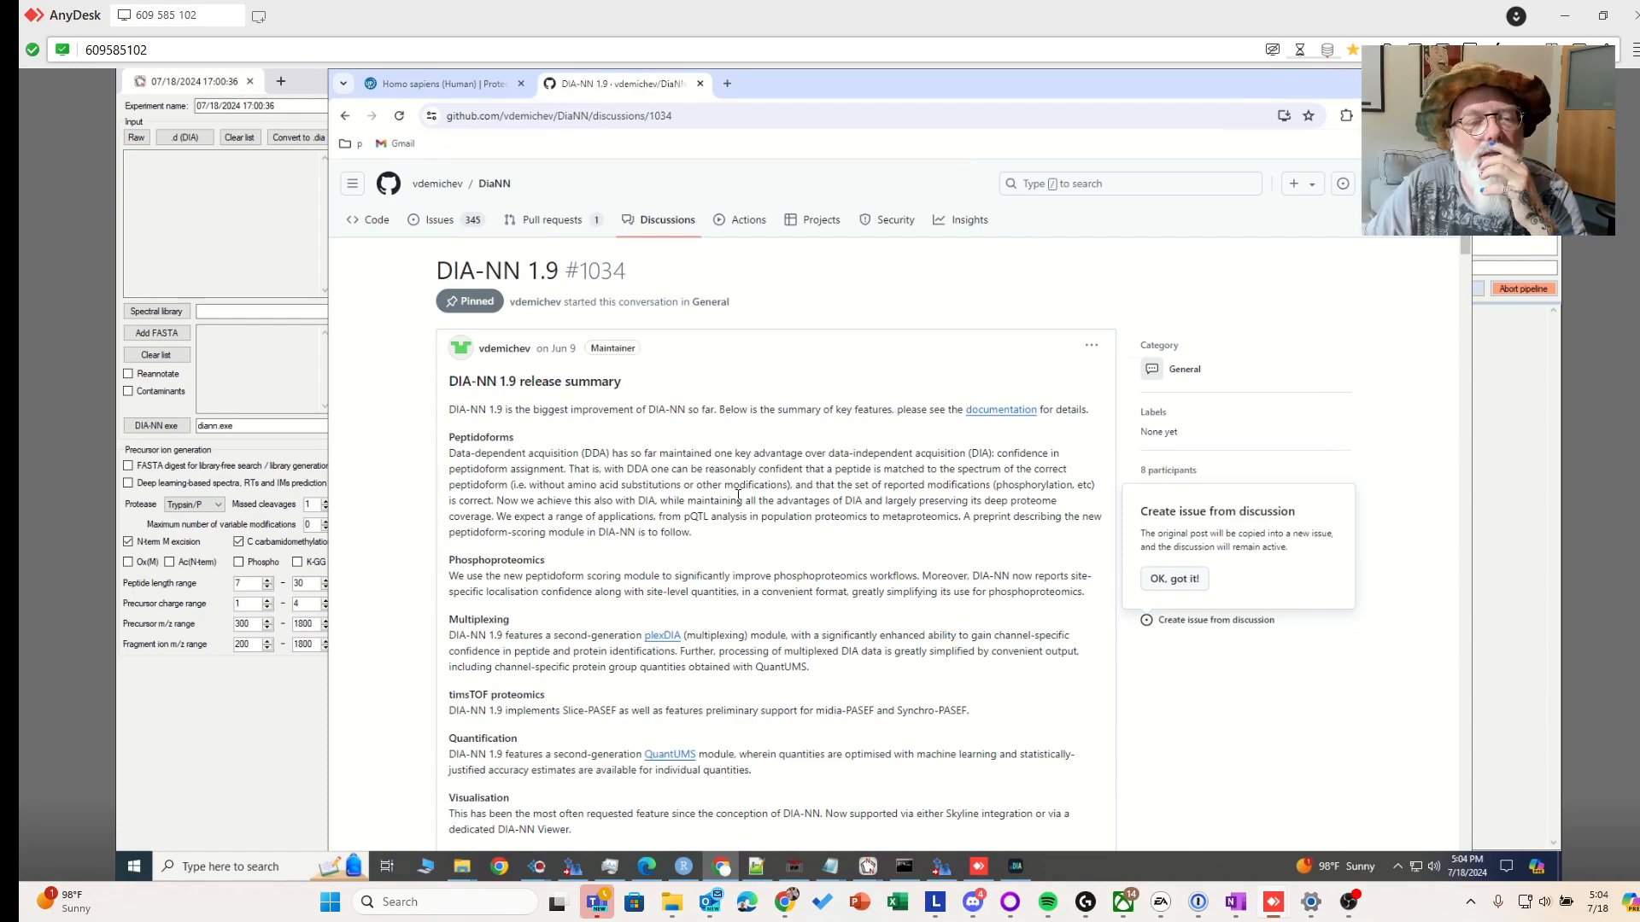
pyautogui.scroll(-20, 730, 493)
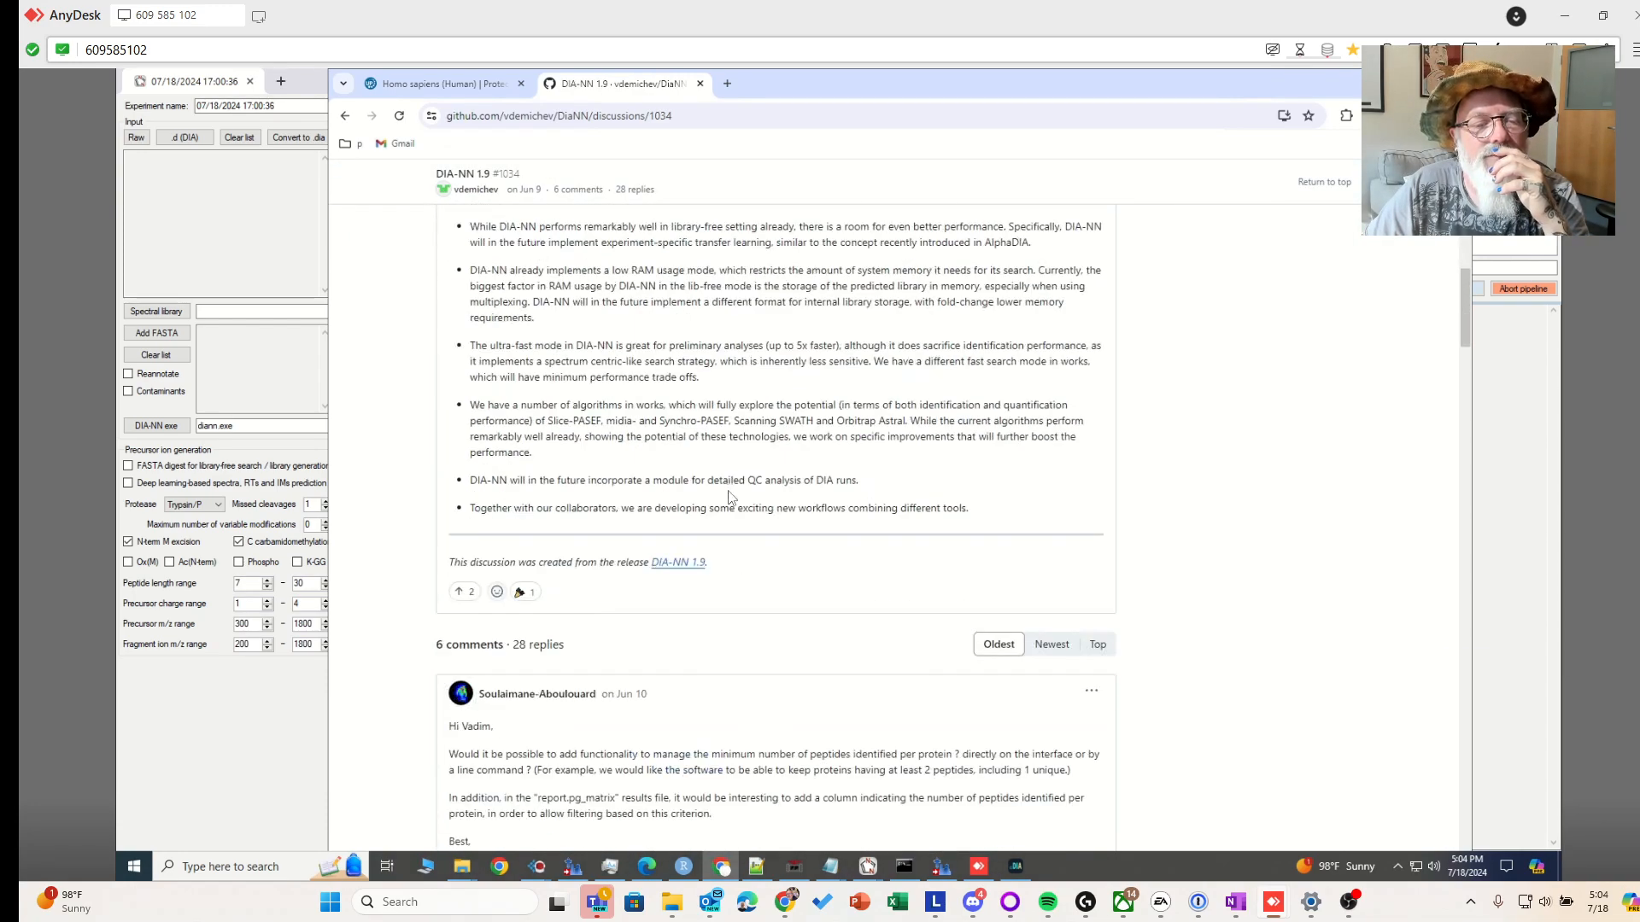
# Skim the comments on the DIA-NN 1.9 discussion and return to the "skyline" search results
pyautogui.scroll(-15, 730, 498)
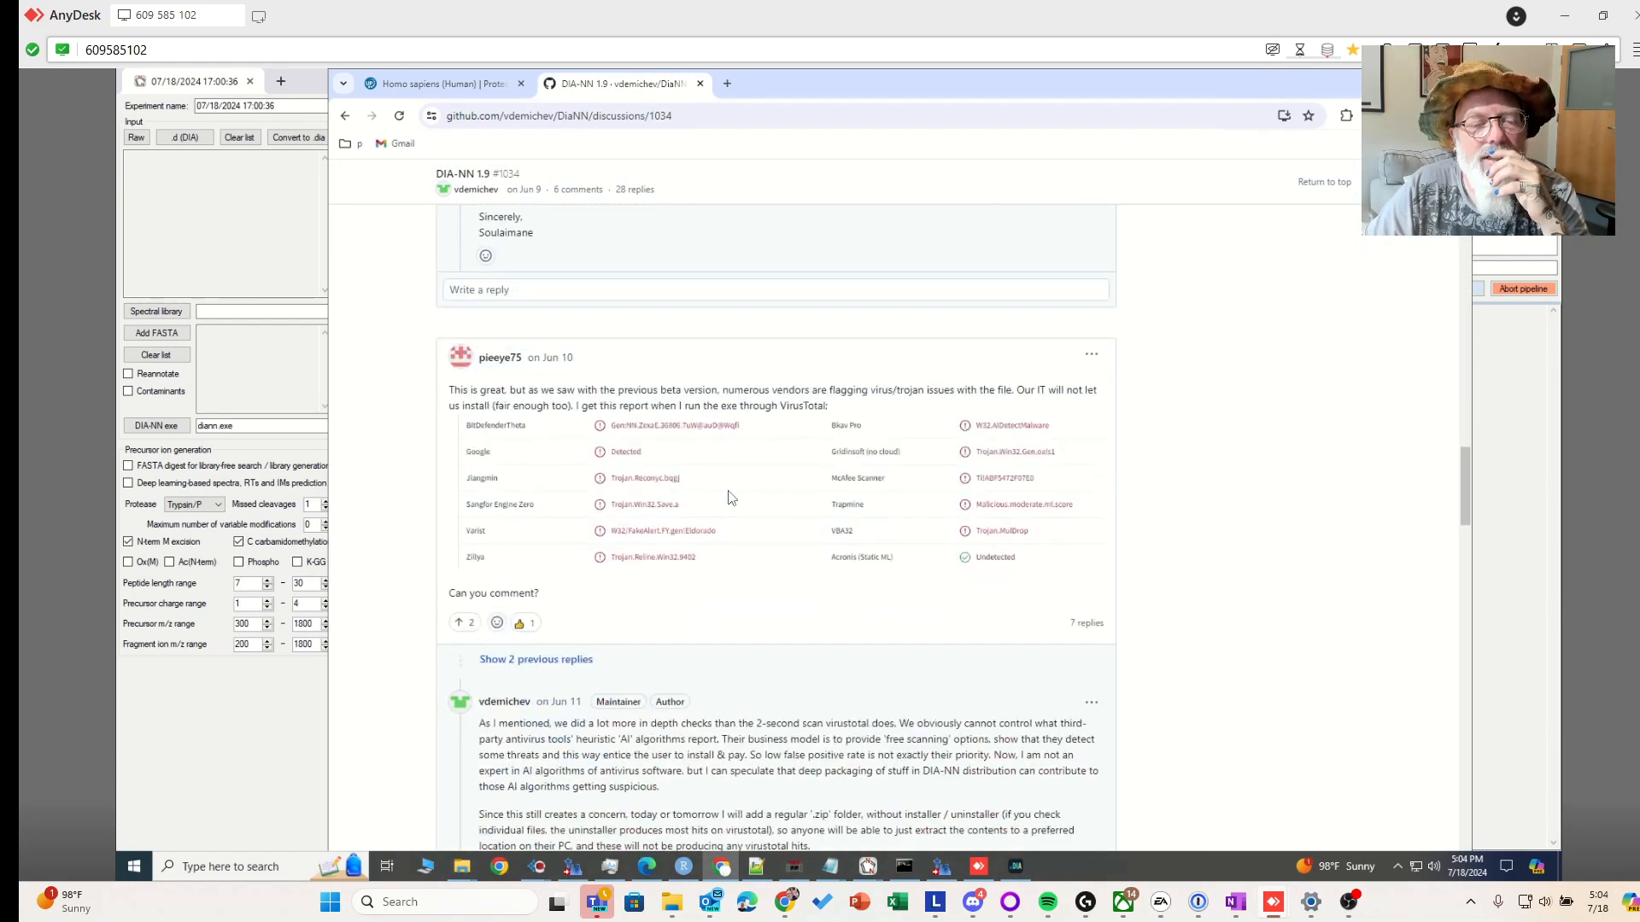
pyautogui.scroll(6, 730, 500)
pyautogui.scroll(20, 731, 499)
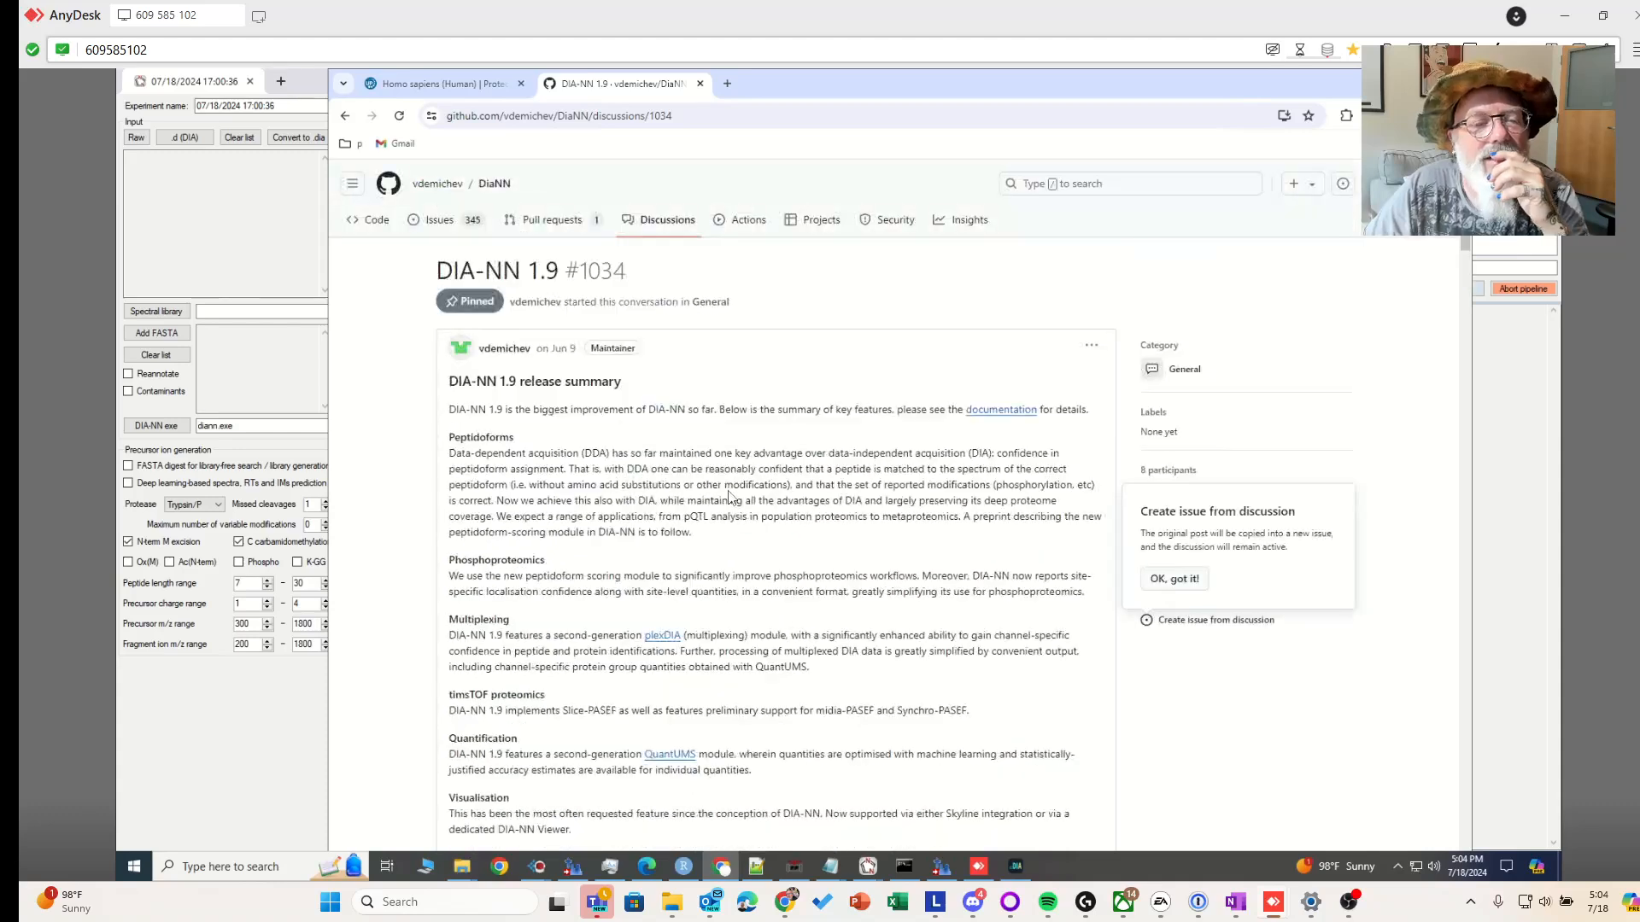
pyautogui.hotkey('alt', 'Left')
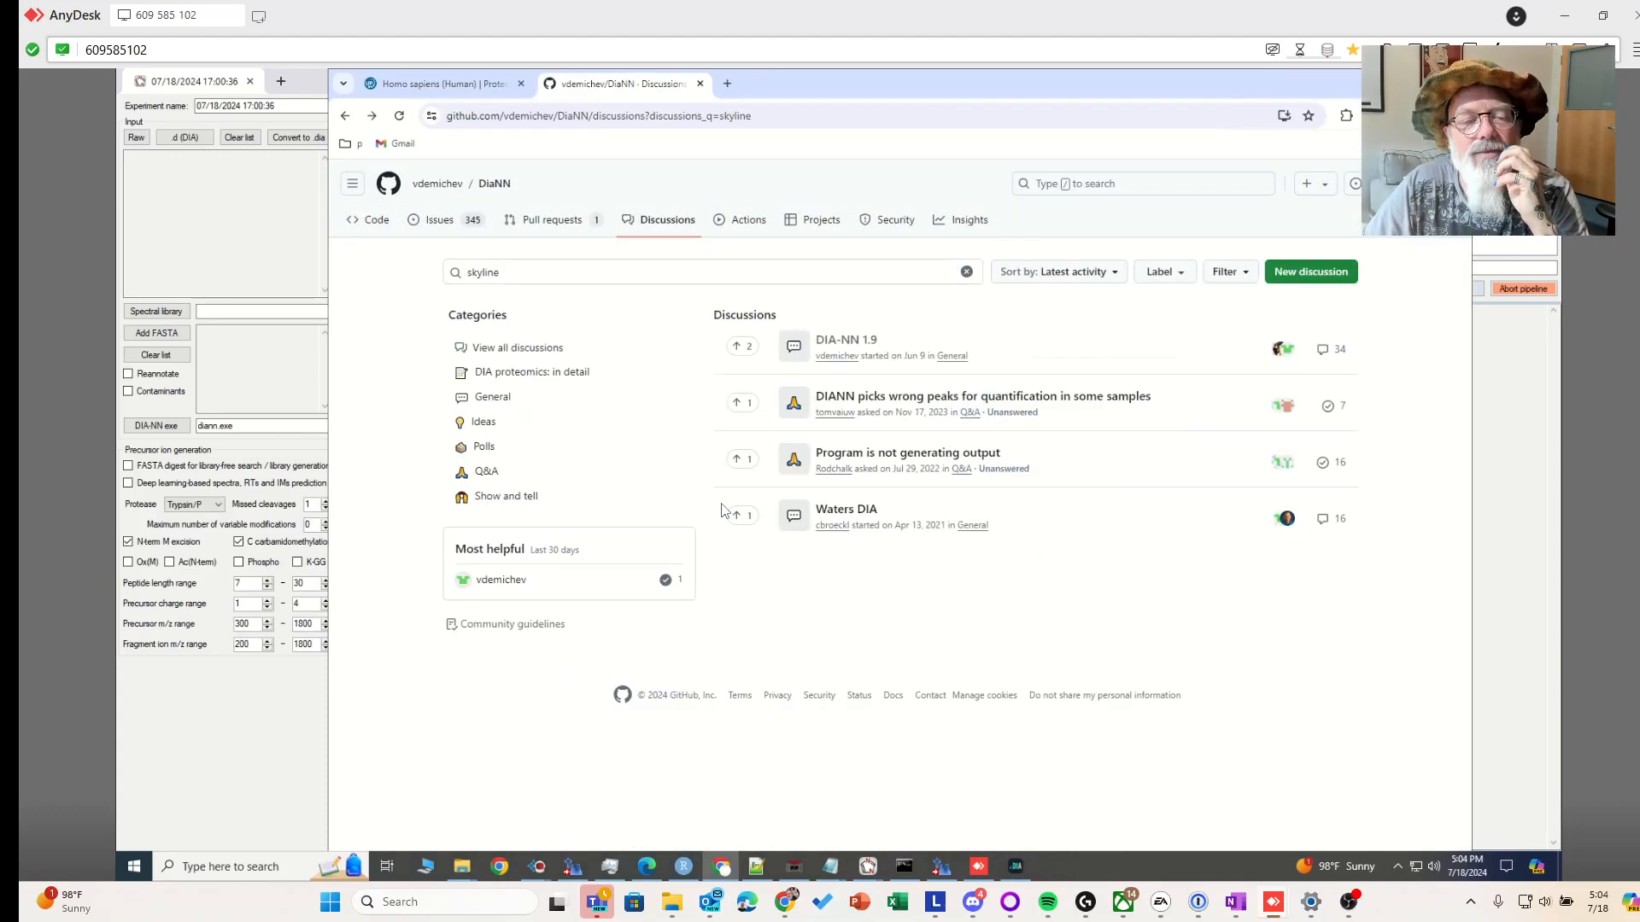
# Read through the discussion "Program is not generating output" and go back to the discussion search results
pyautogui.click(937, 454)
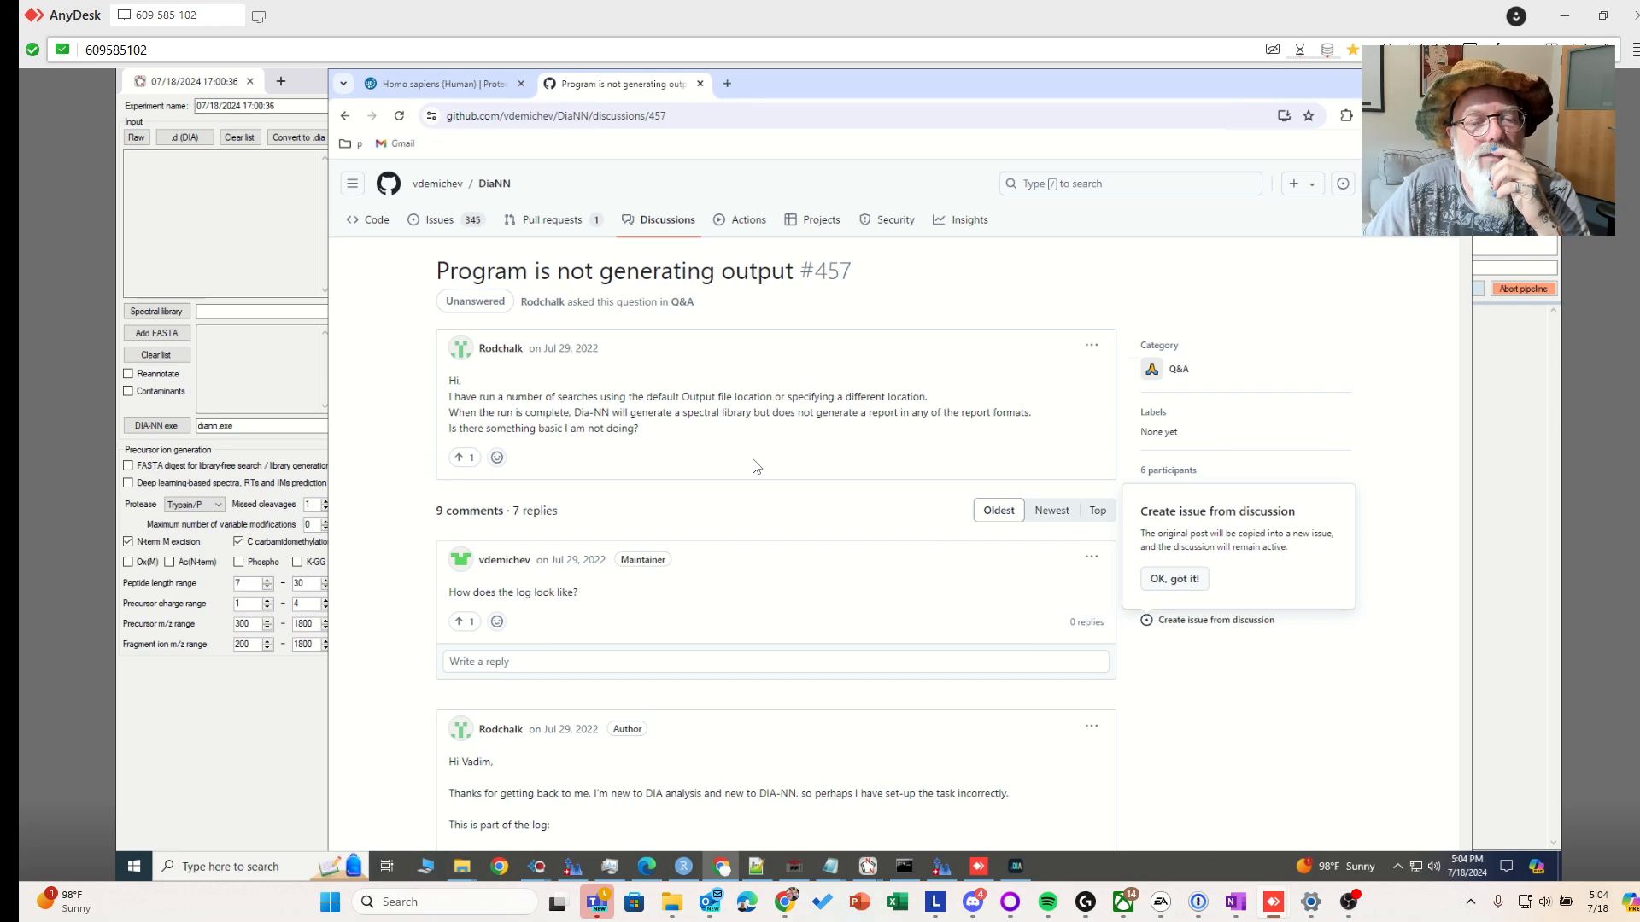
pyautogui.scroll(-15, 755, 465)
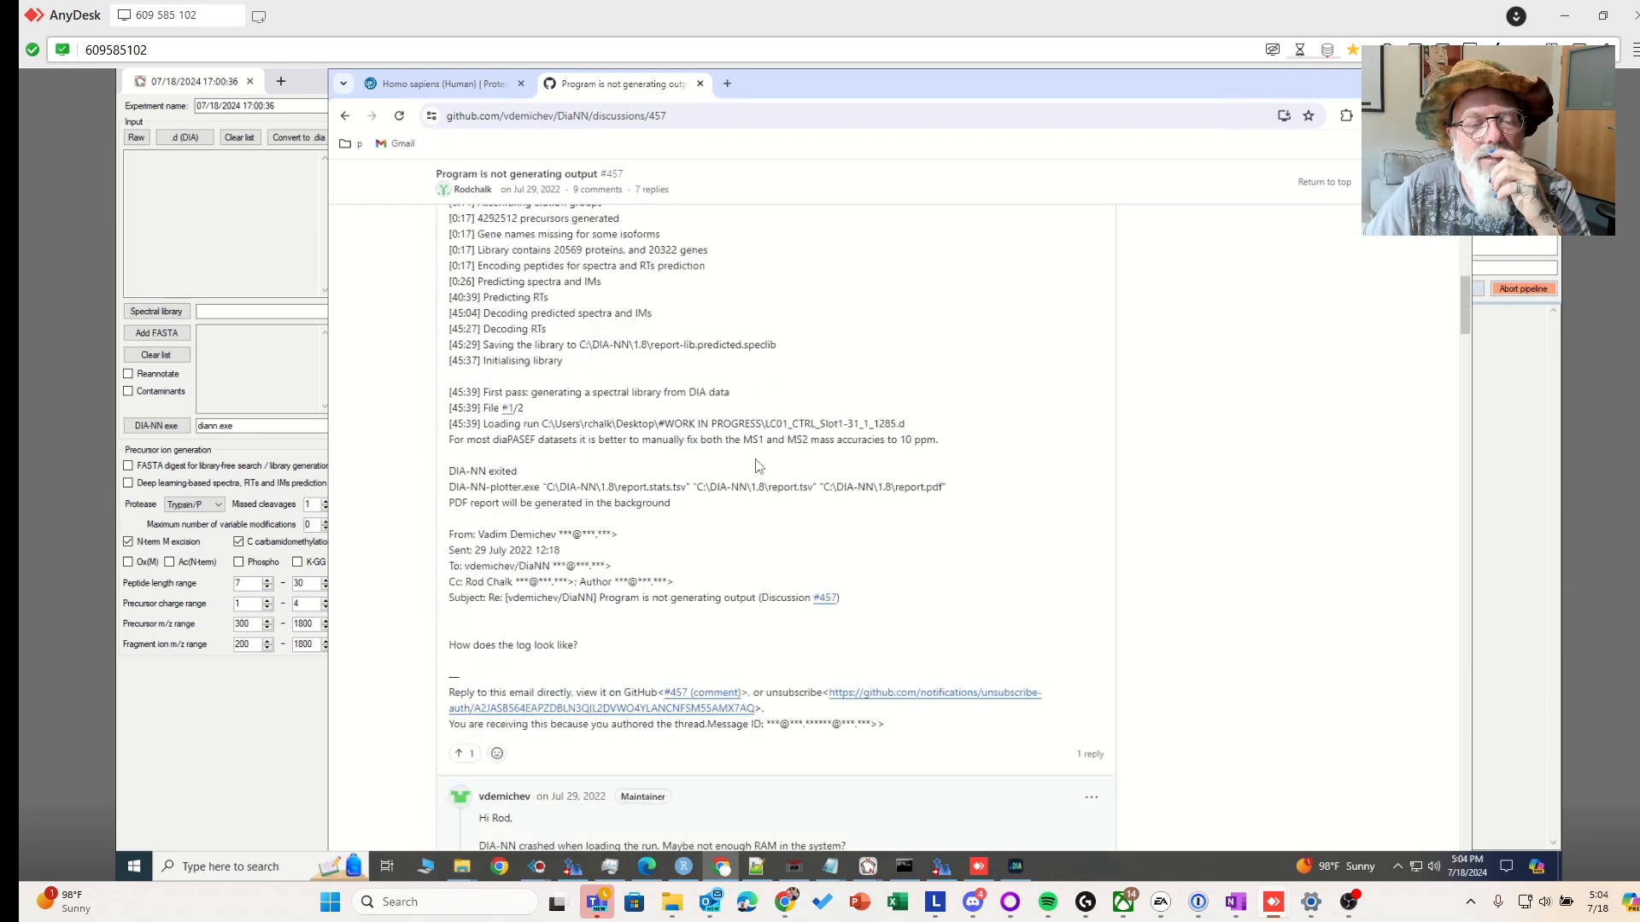
pyautogui.scroll(-15, 755, 465)
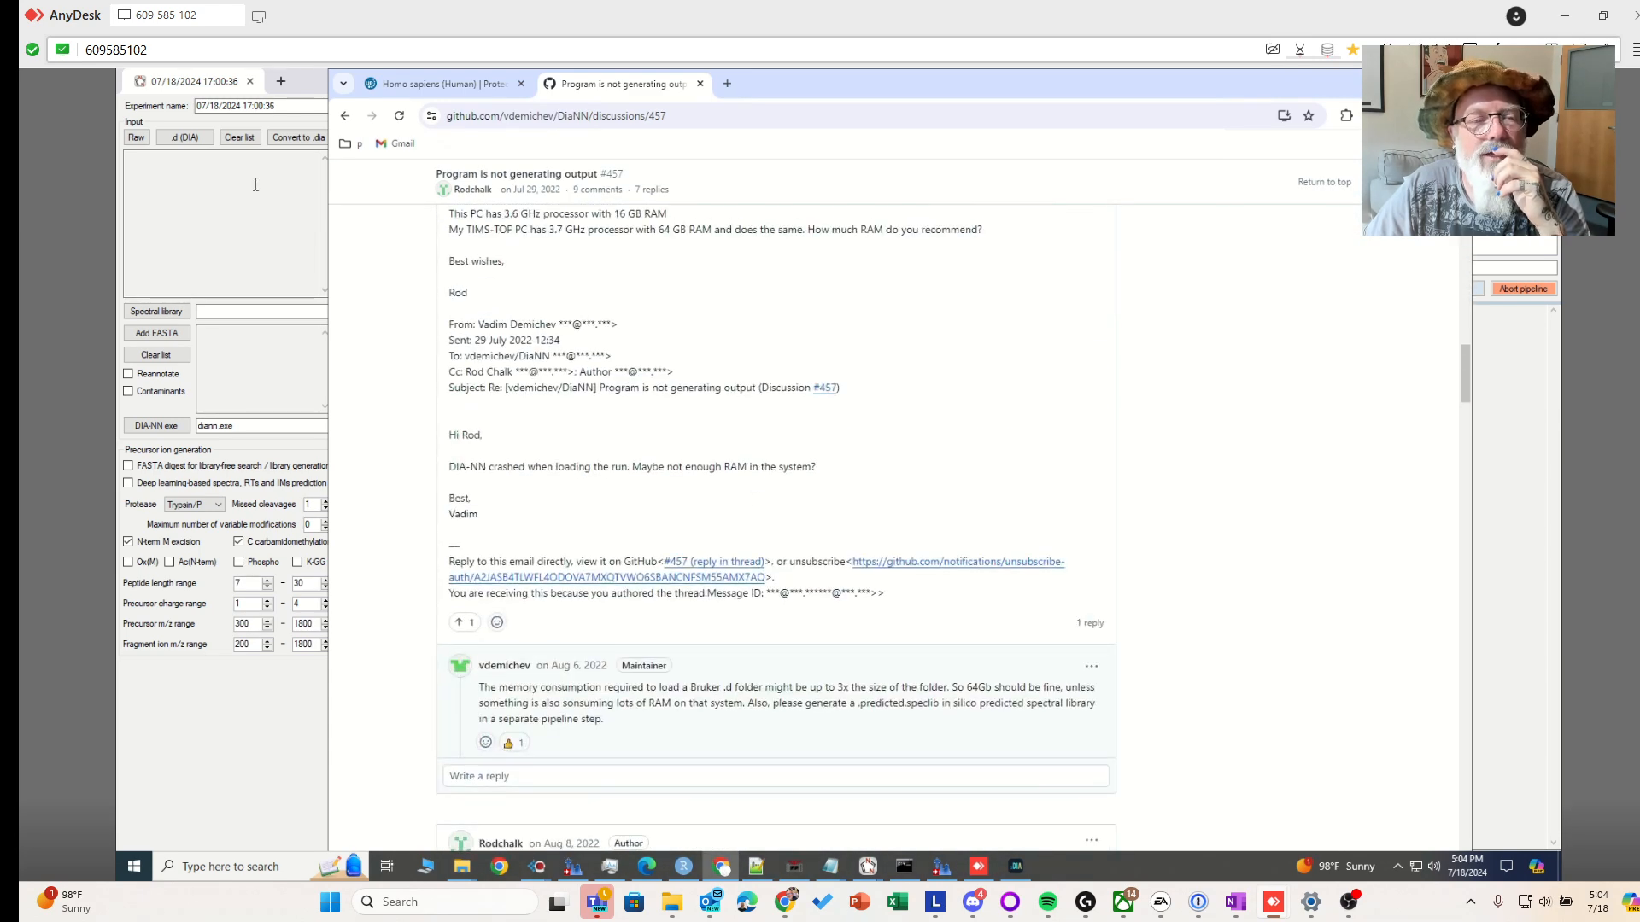
pyautogui.click(344, 115)
# Search the web for "skyline daily" in a new browser tab and open the Skyline-daily registration page
pyautogui.click(727, 83)
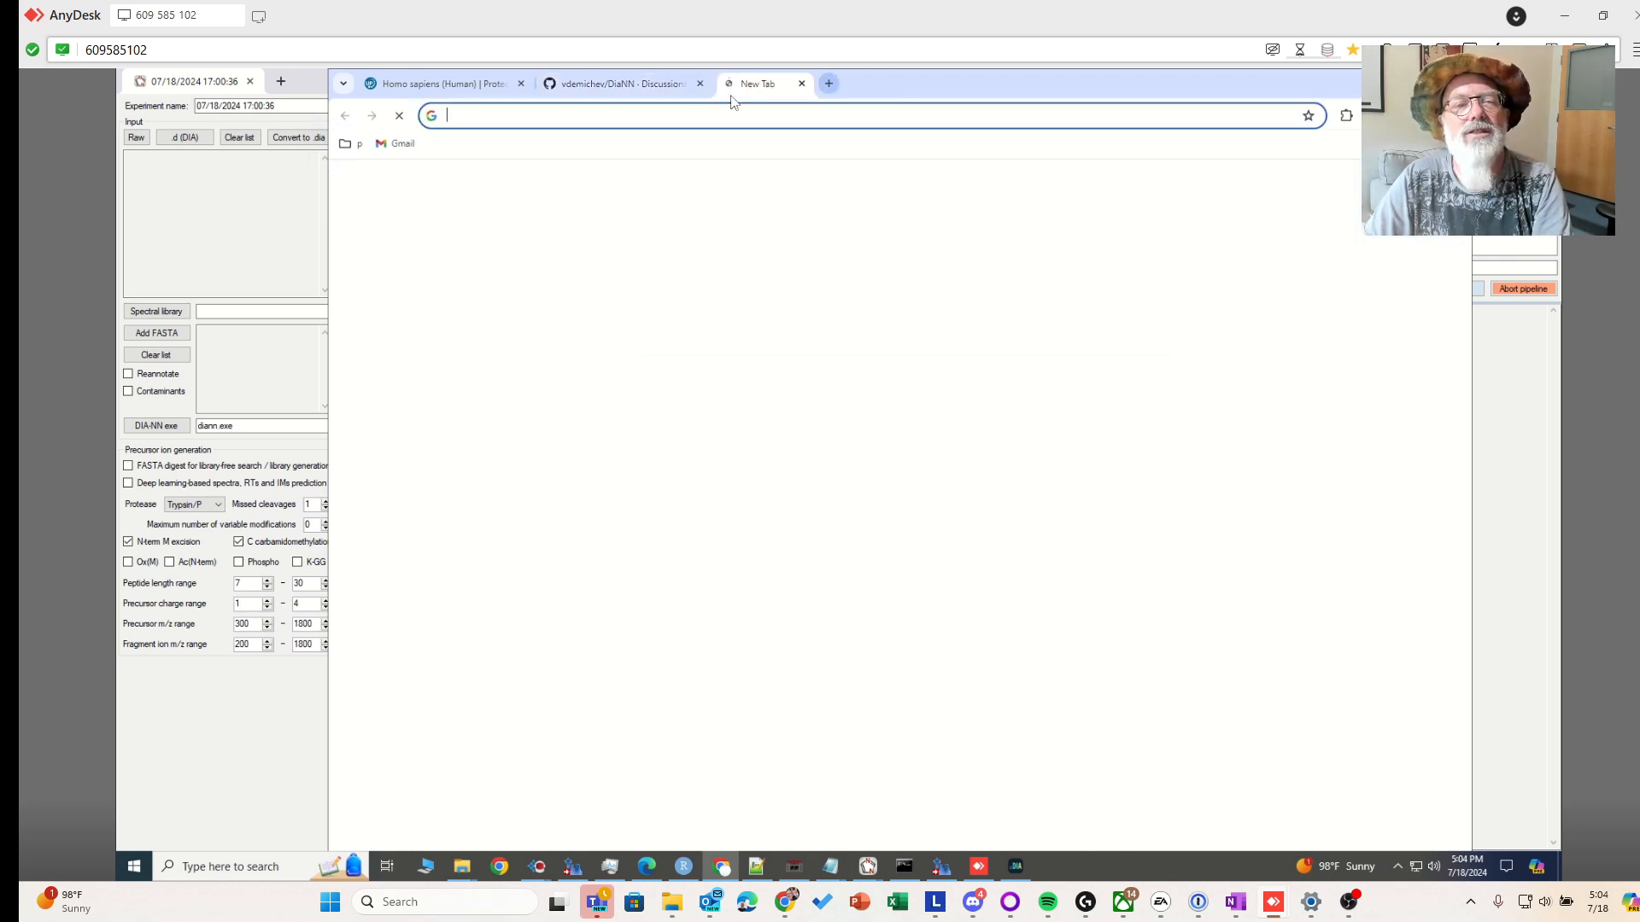
pyautogui.write('skyline')
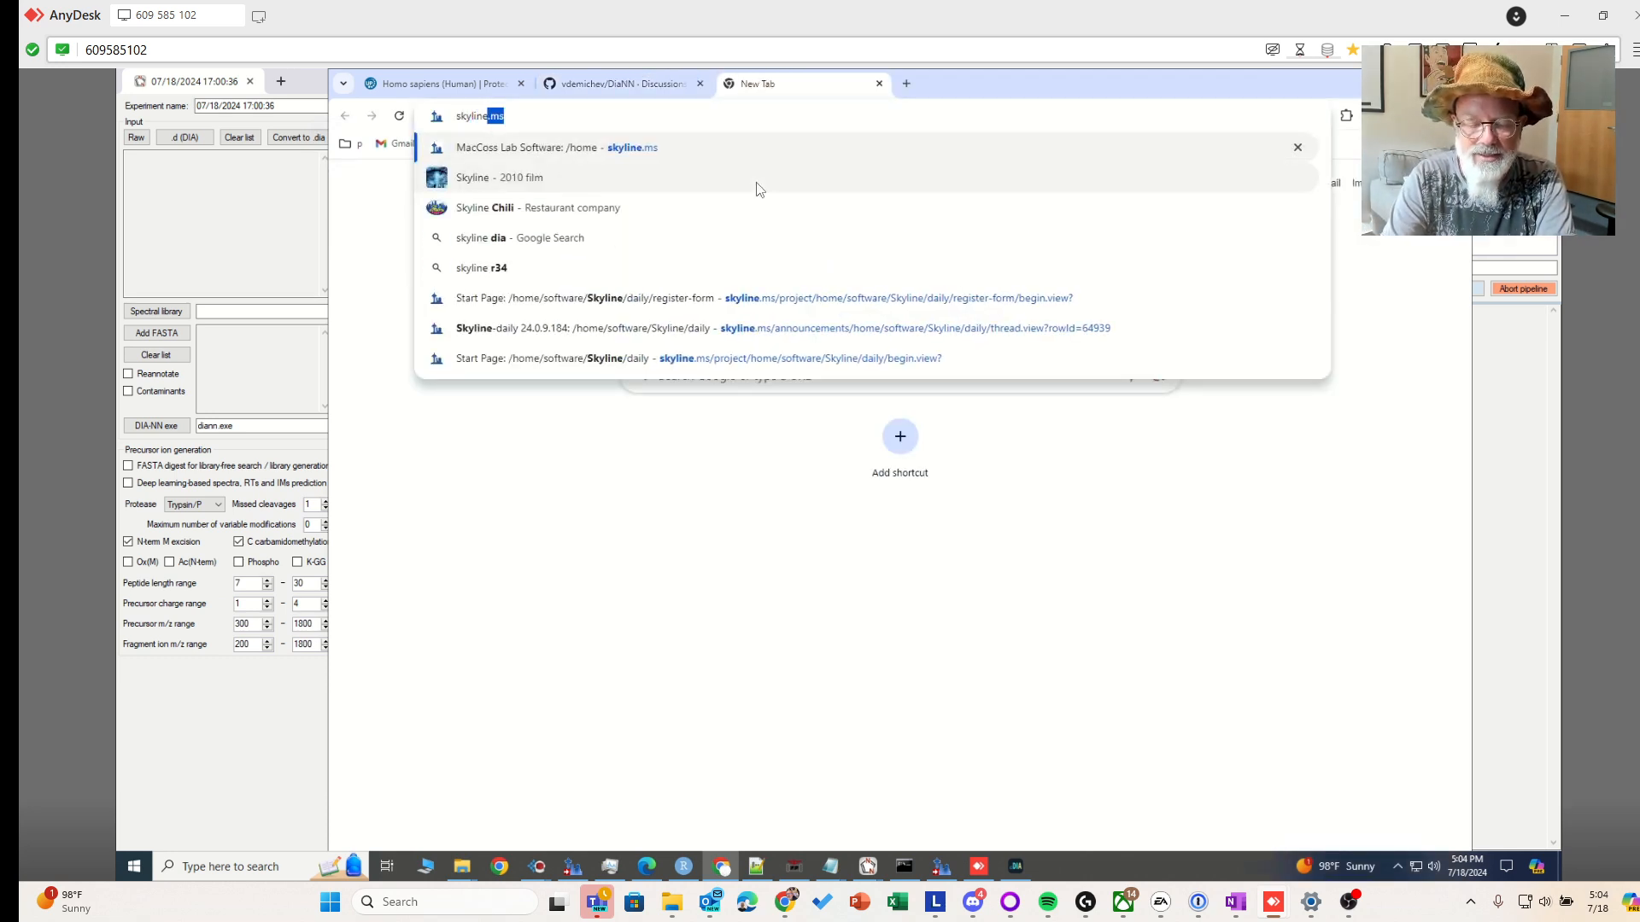
pyautogui.write(' dail')
pyautogui.press('Return')
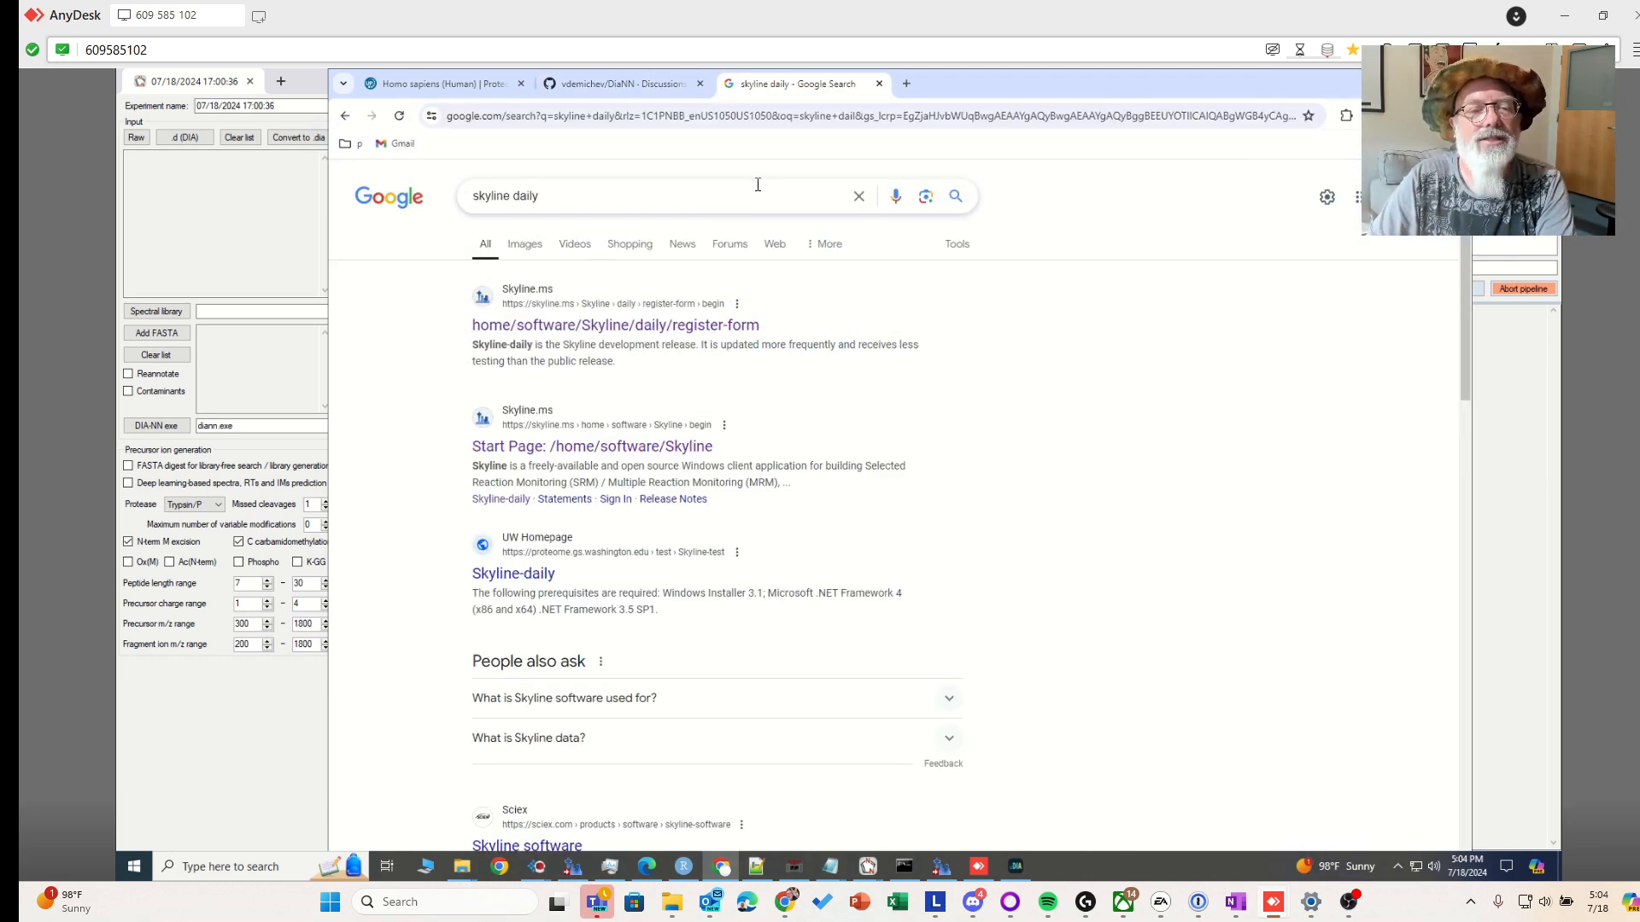
pyautogui.click(651, 332)
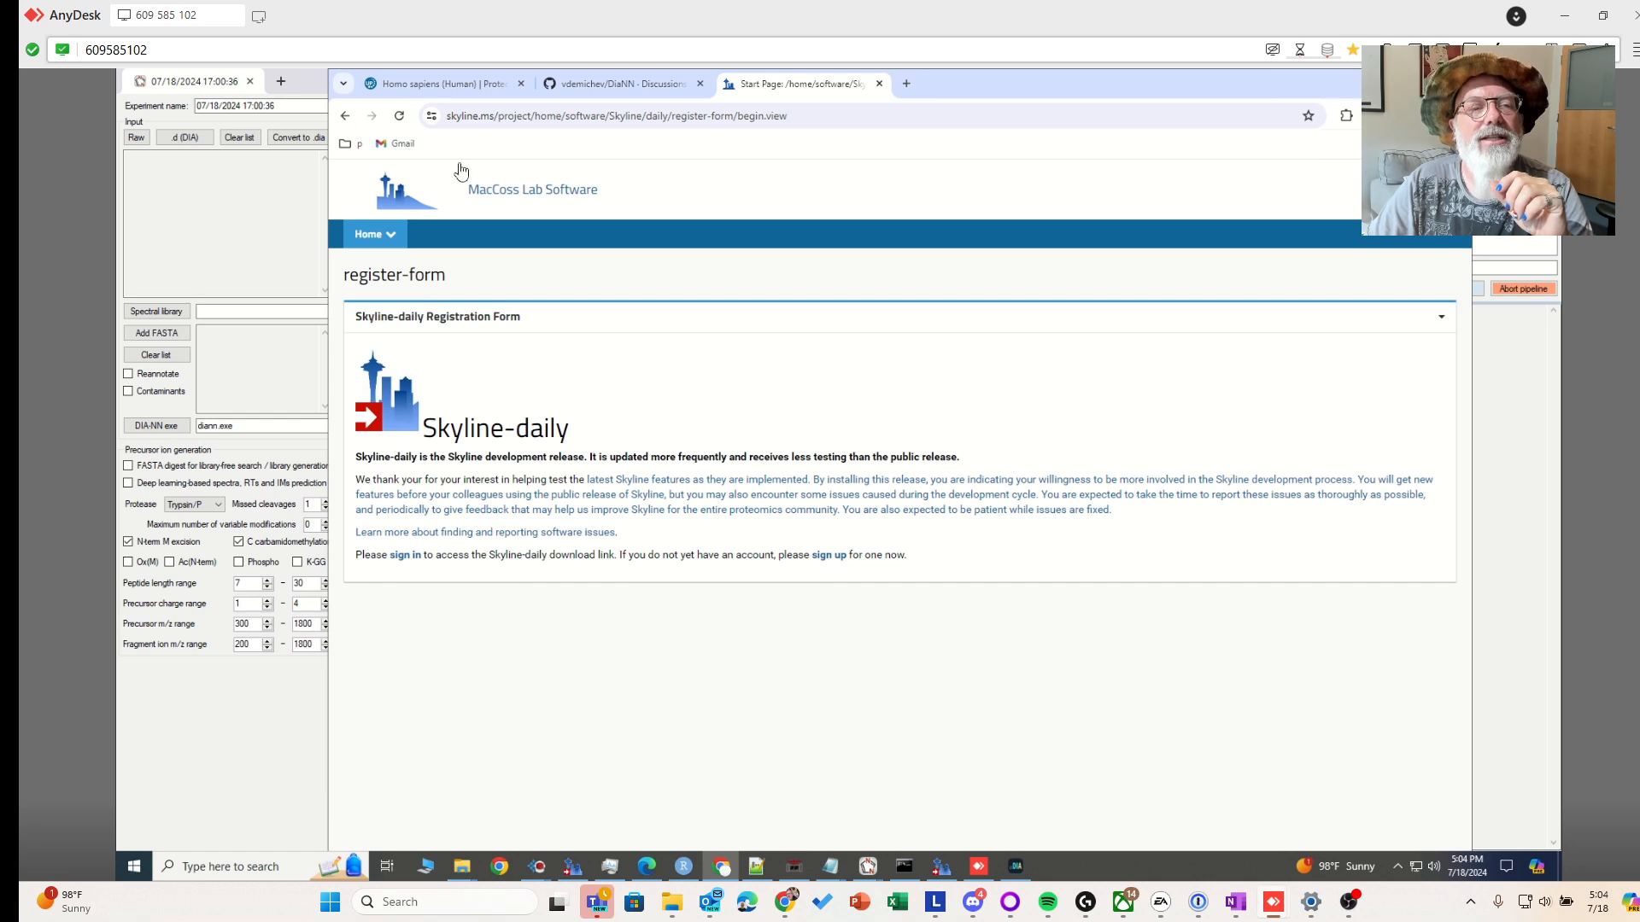
# Sign in to Skyline-daily with the saved credentials and download the 64-bit Administrator installer, accepting its license agreement
pyautogui.click(405, 556)
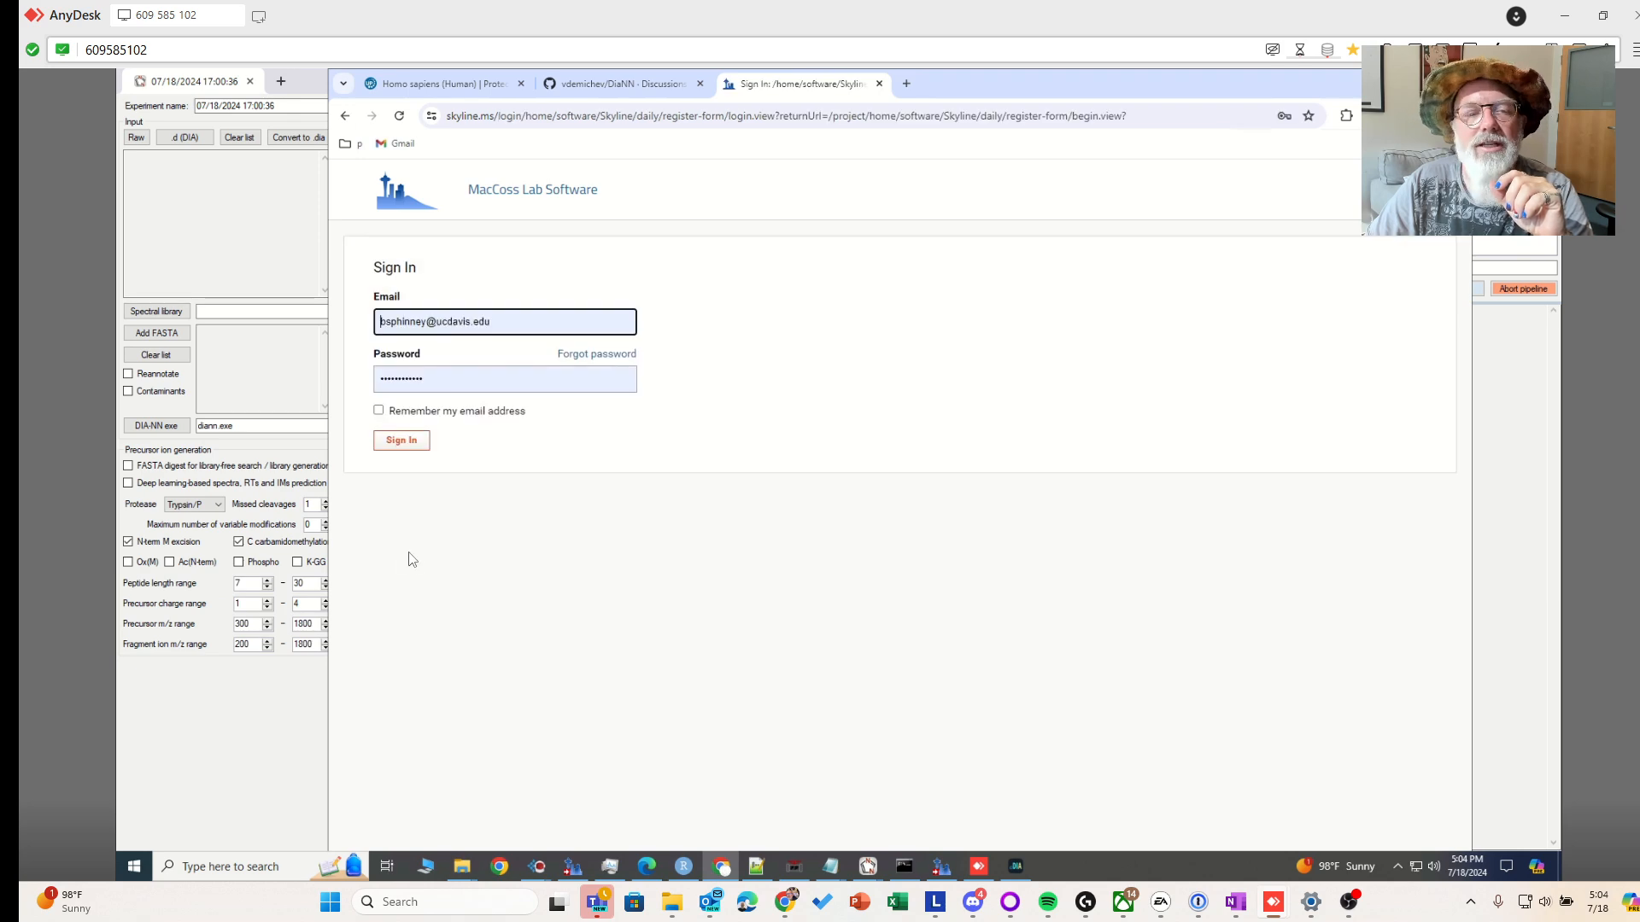
pyautogui.click(411, 443)
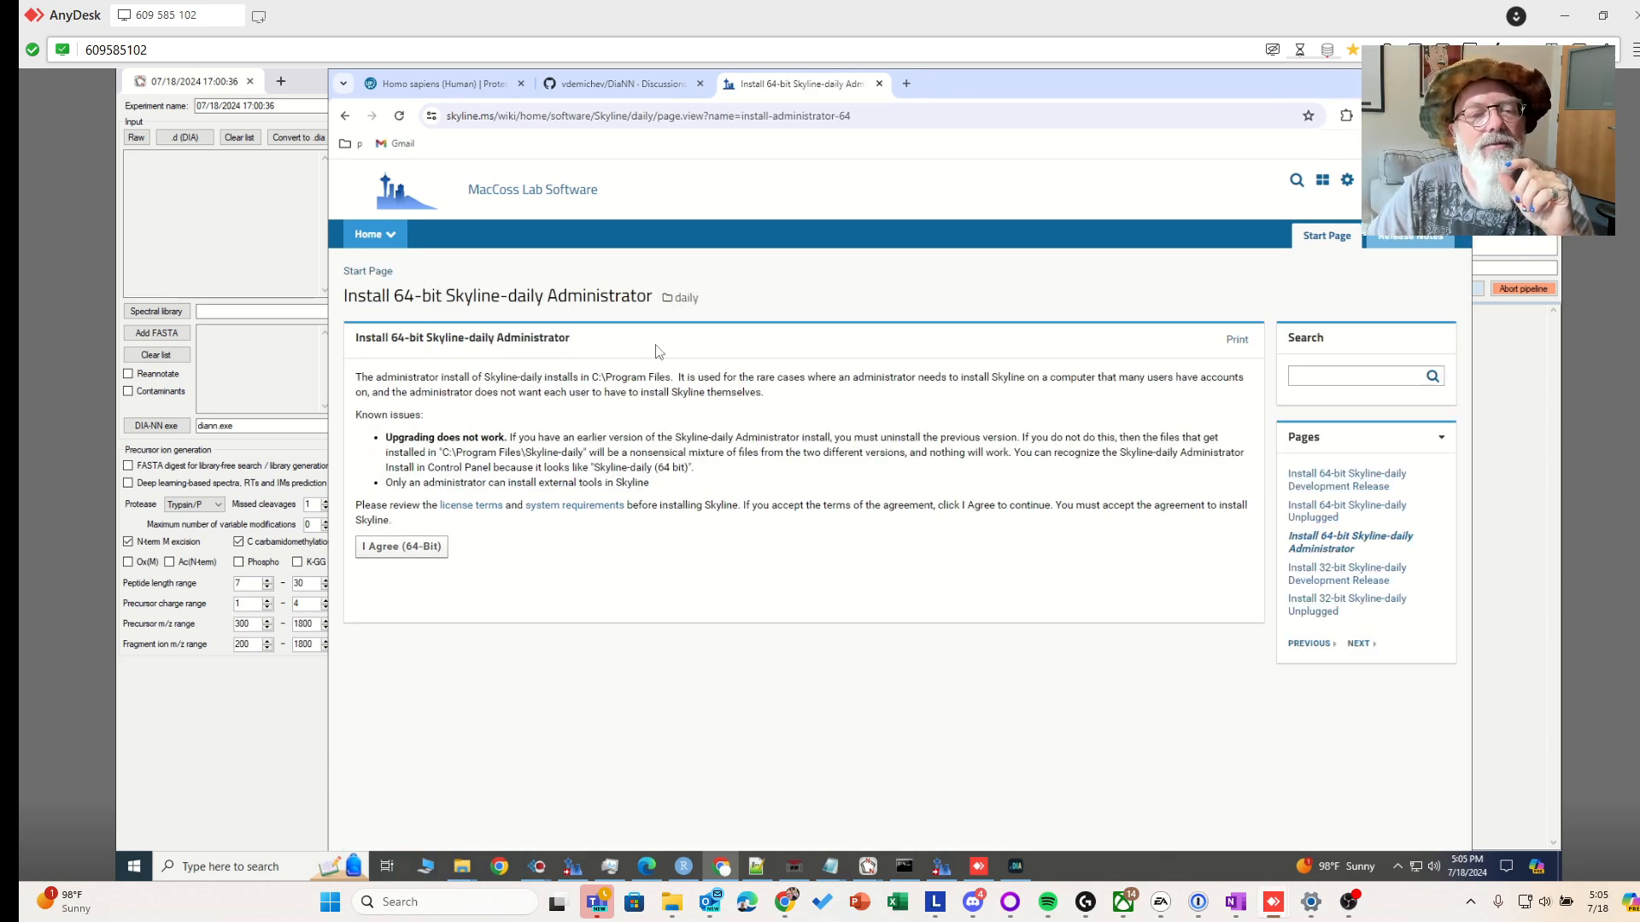
pyautogui.click(405, 551)
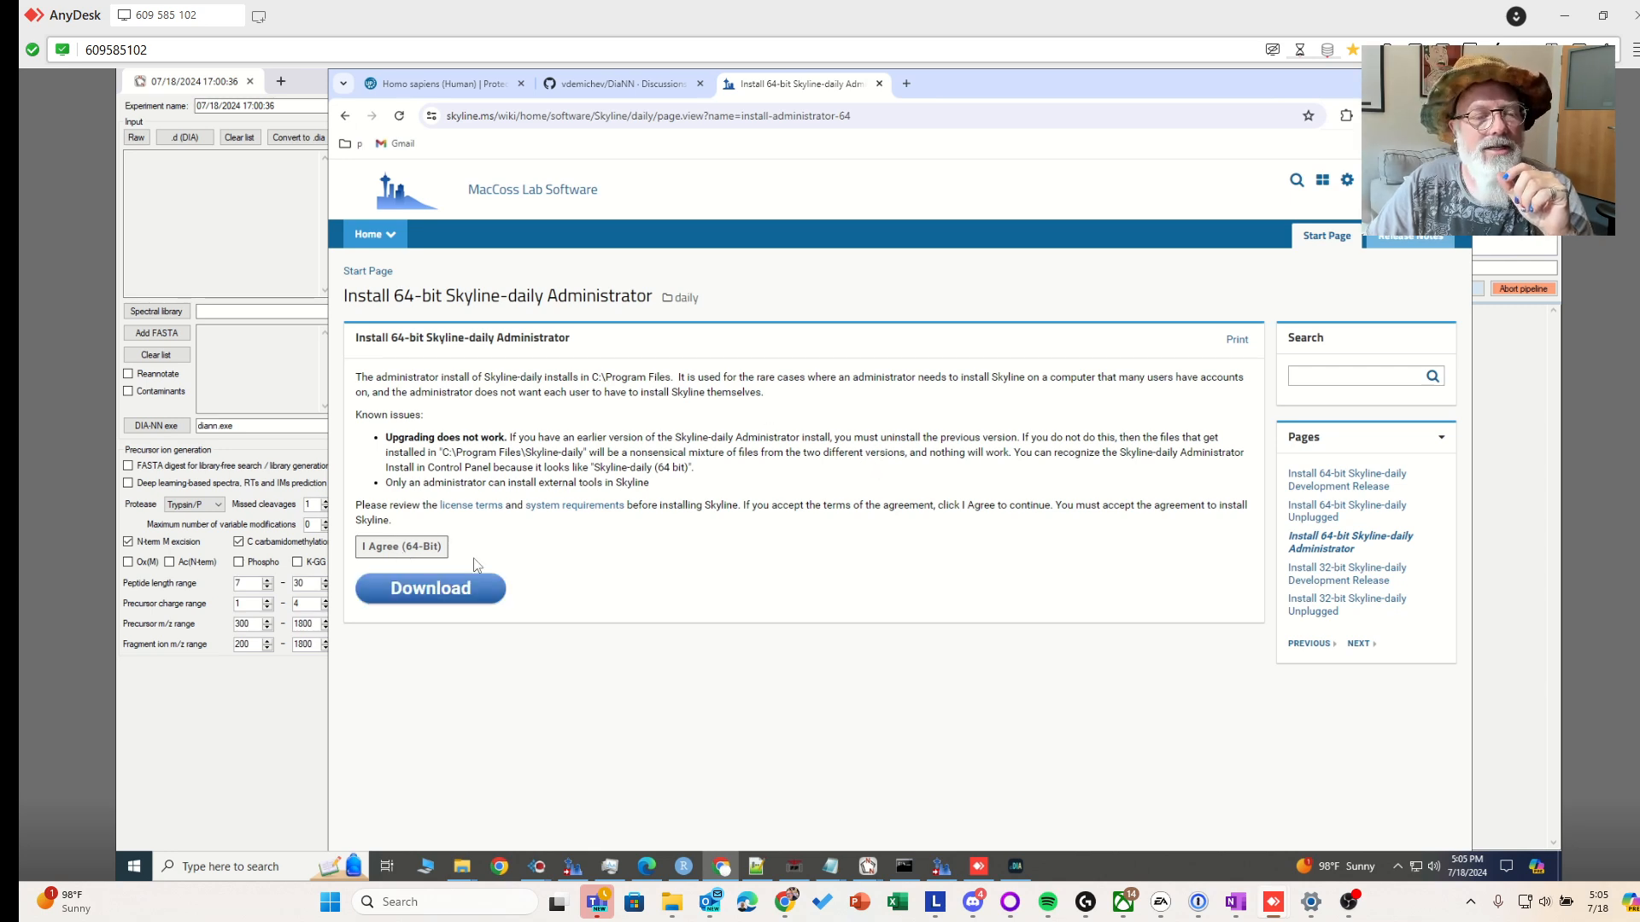
pyautogui.click(487, 593)
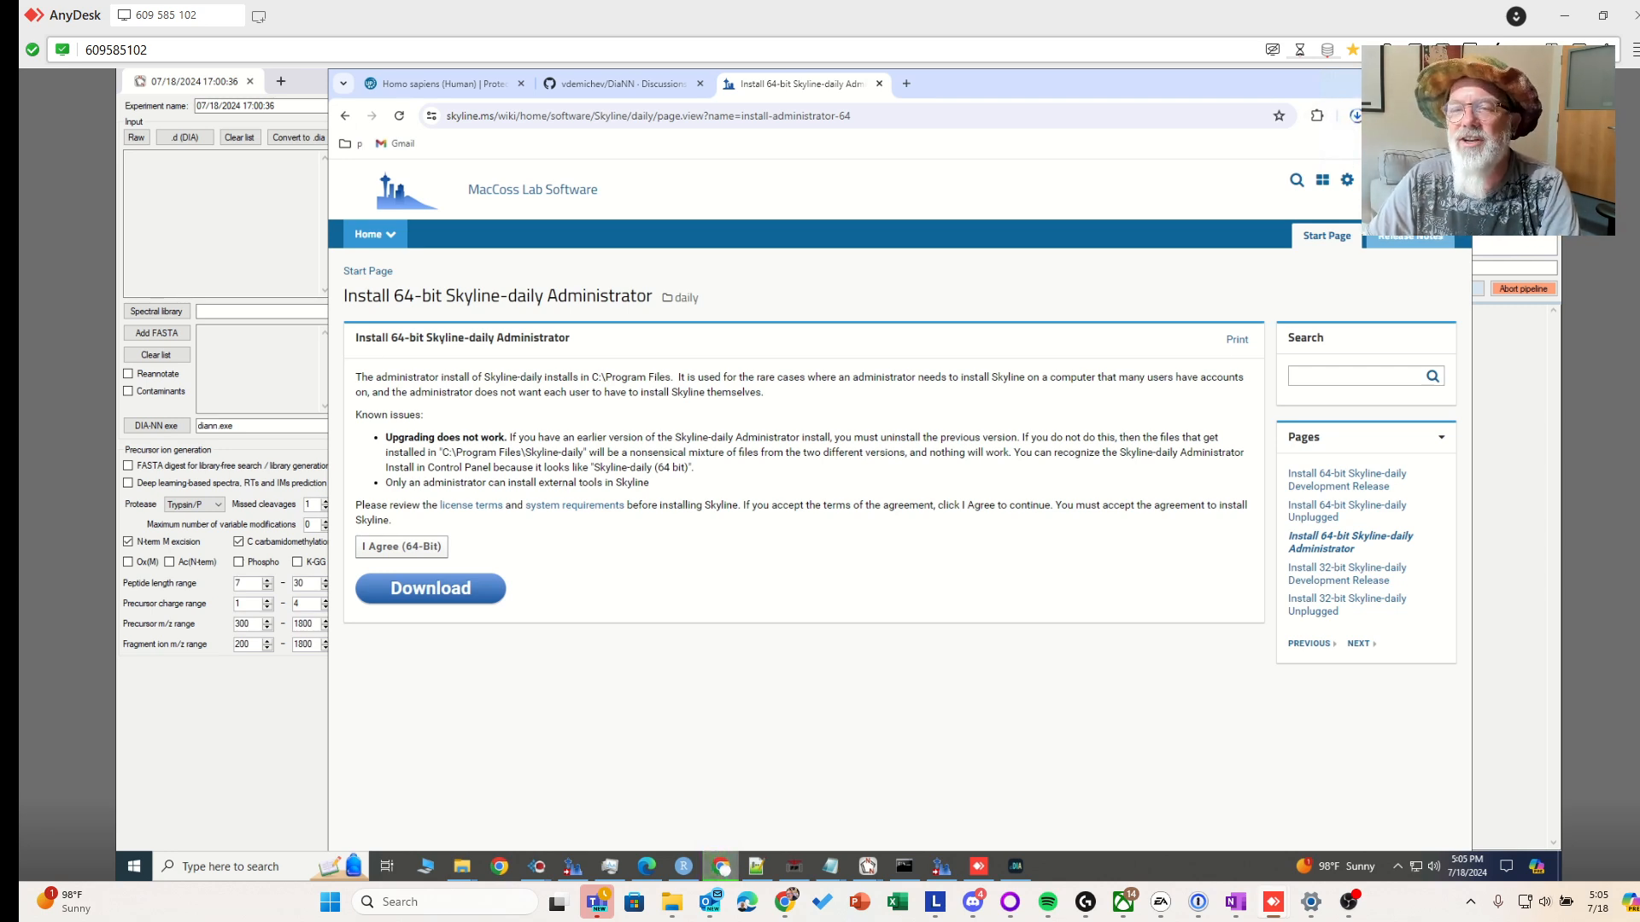
# Return to the Skyline-daily installation page and look over its list of releases
pyautogui.hotkey('alt', 'Left')
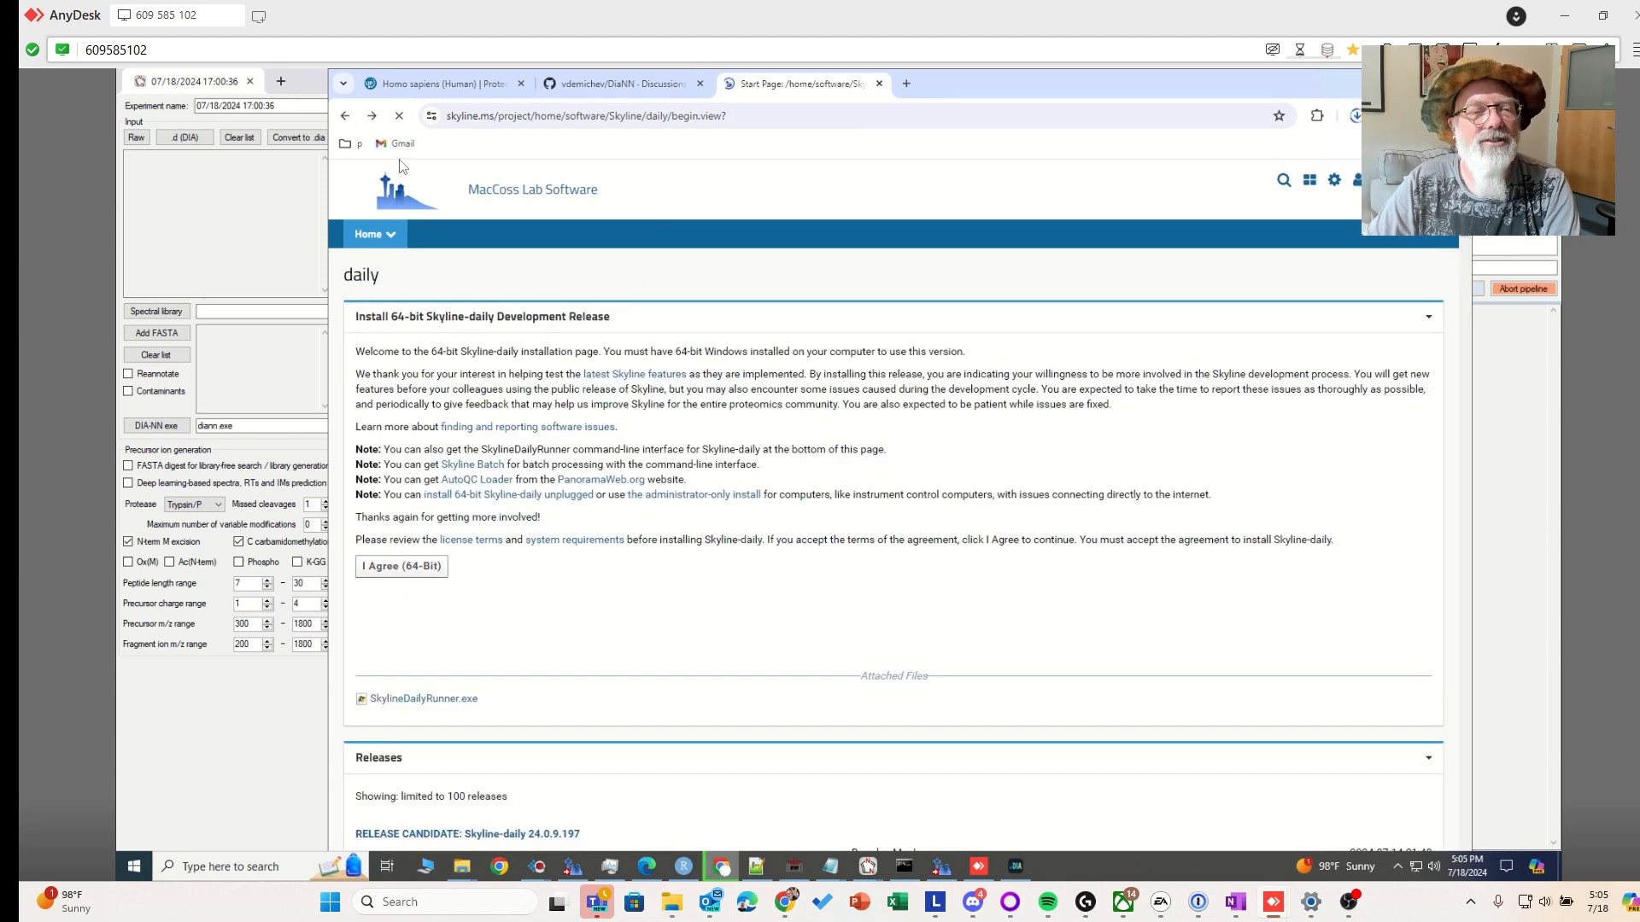
pyautogui.scroll(-3, 574, 415)
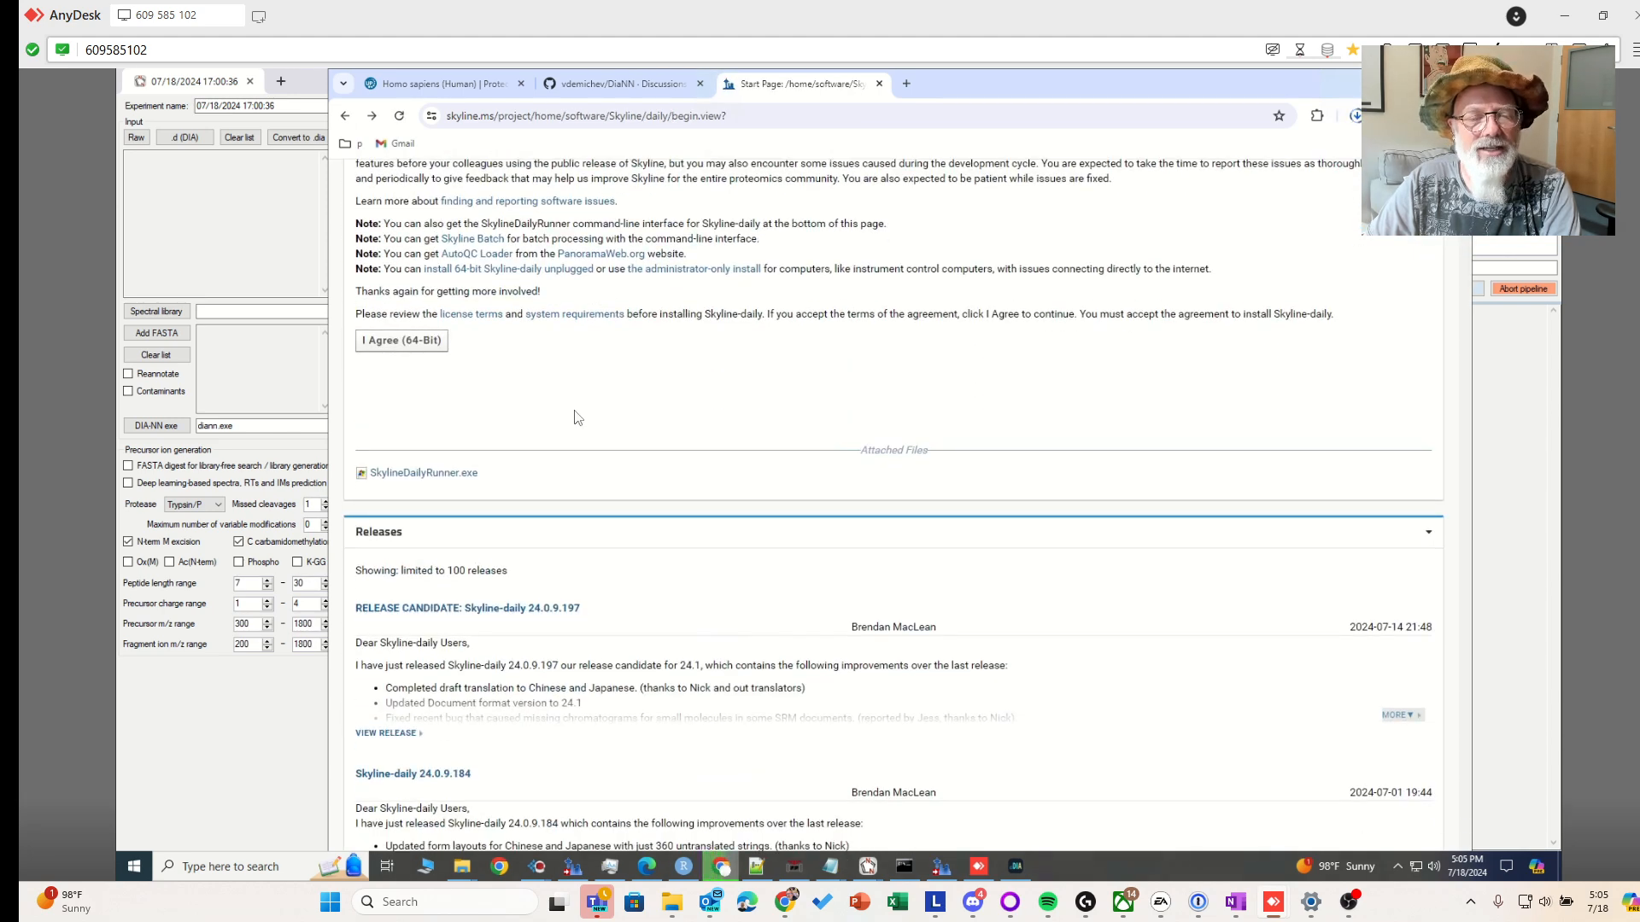
pyautogui.scroll(3, 577, 417)
# Switch to DIA-NN and highlight the "Skyline found" line in the log
pyautogui.hotkey('alt', 'Tab')
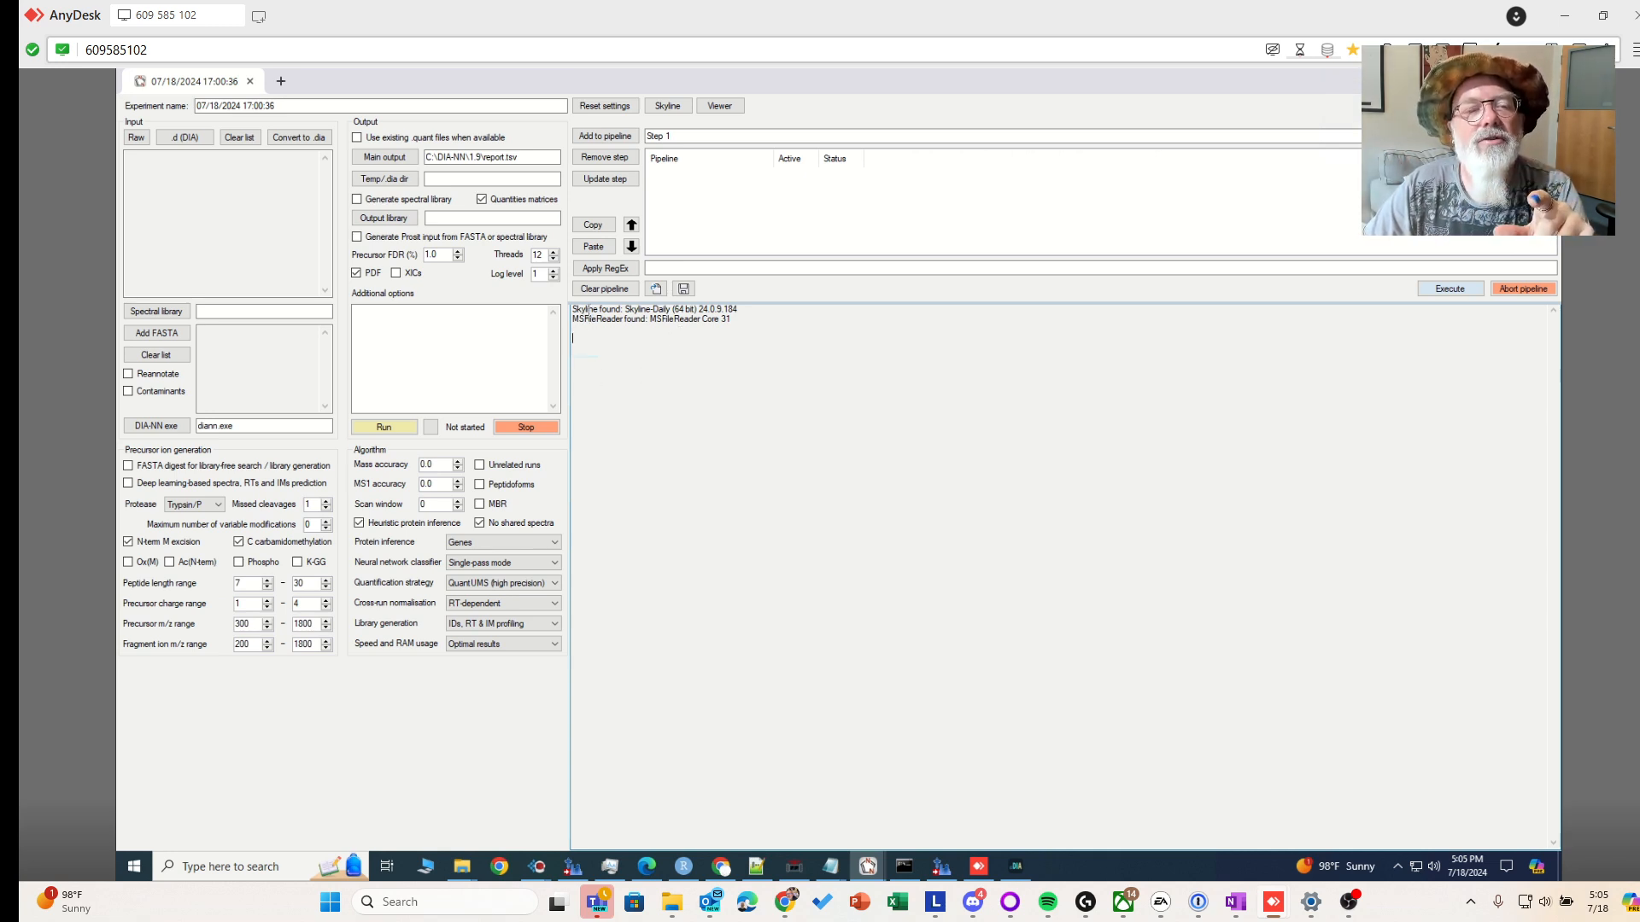
pyautogui.moveTo(588, 310); pyautogui.dragTo(520, 313)
pyautogui.click(754, 312)
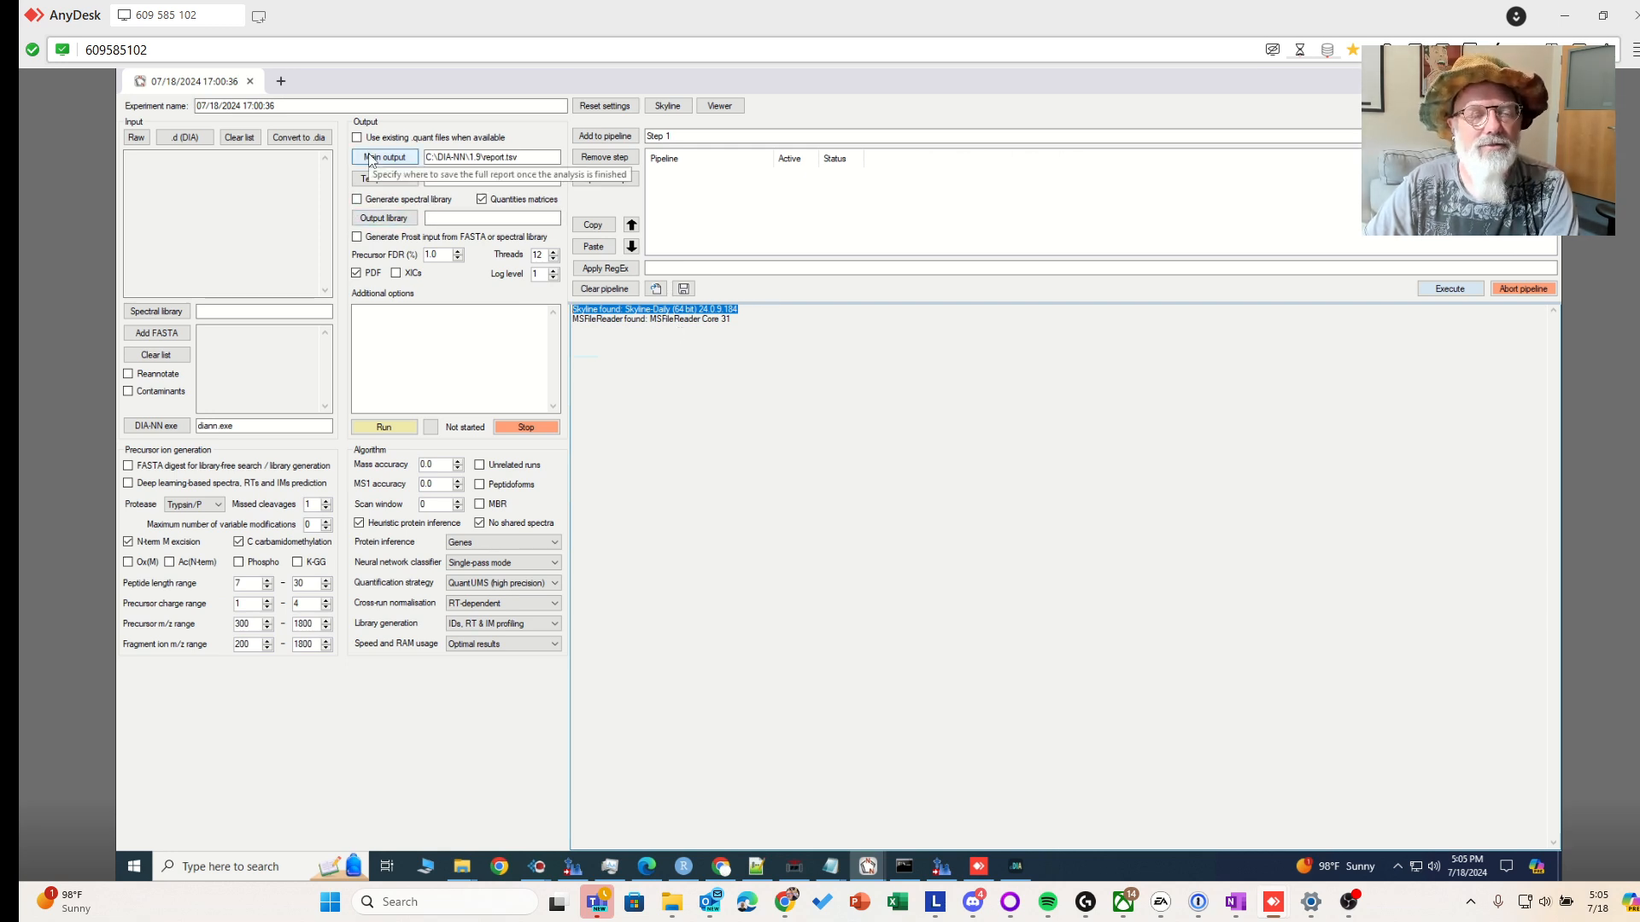
# Add the eight 26june24 .d run folders from E:\qc\ttof\dia as DIA input
pyautogui.click(187, 138)
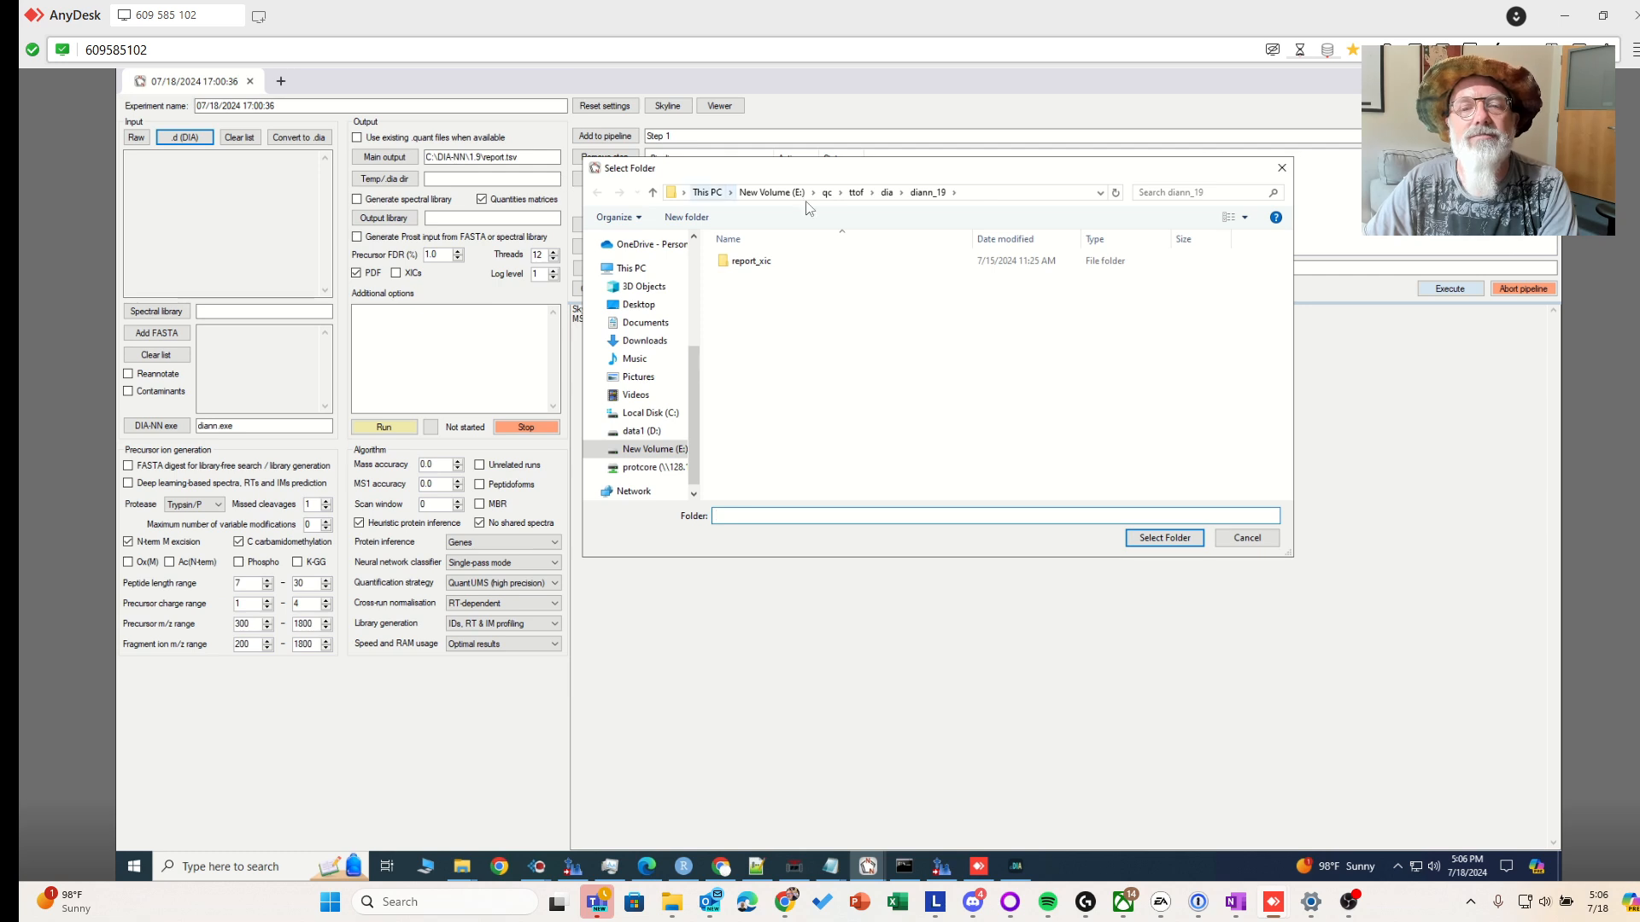
pyautogui.click(887, 193)
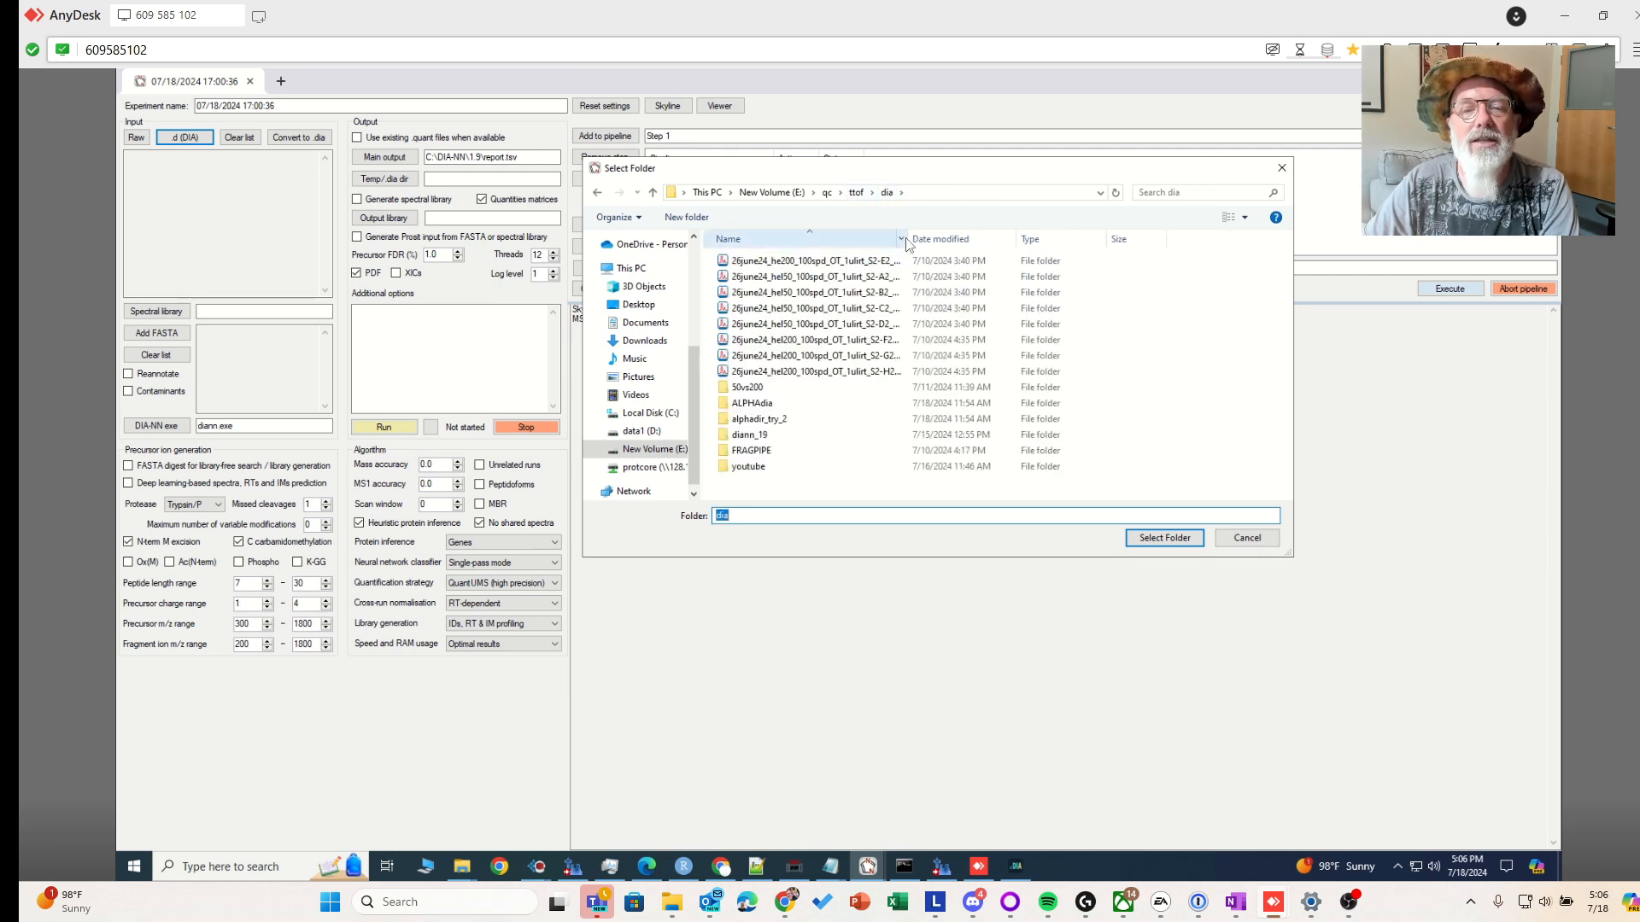
pyautogui.moveTo(906, 245); pyautogui.dragTo(1040, 243)
pyautogui.click(956, 265)
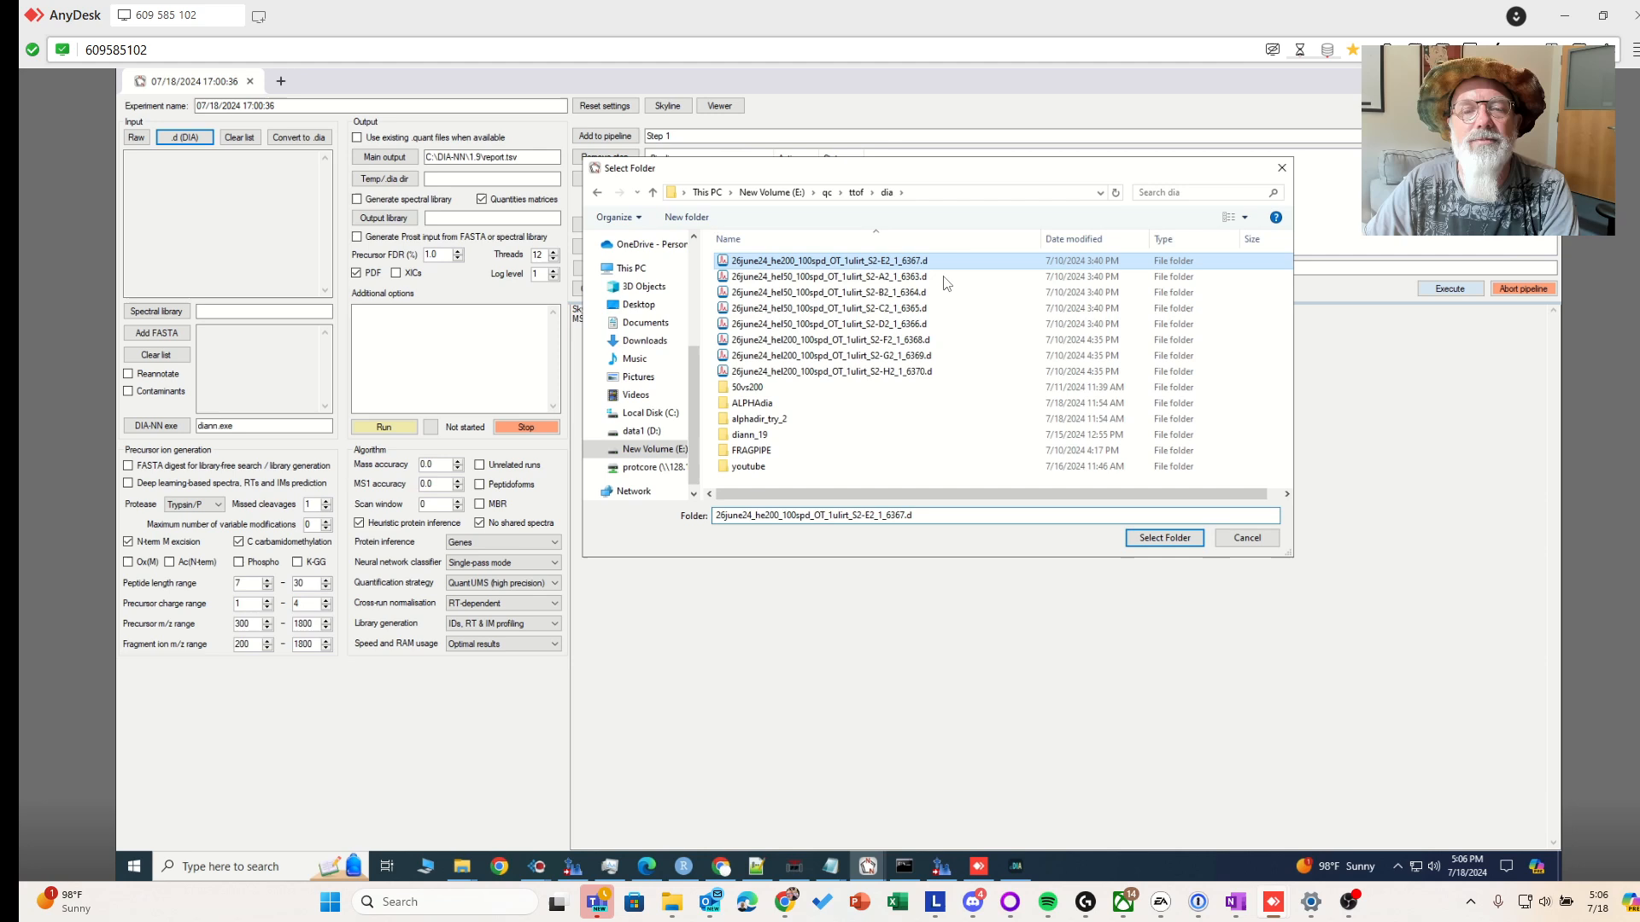
pyautogui.keyDown('shift'); pyautogui.click(930, 376); pyautogui.keyUp('shift')
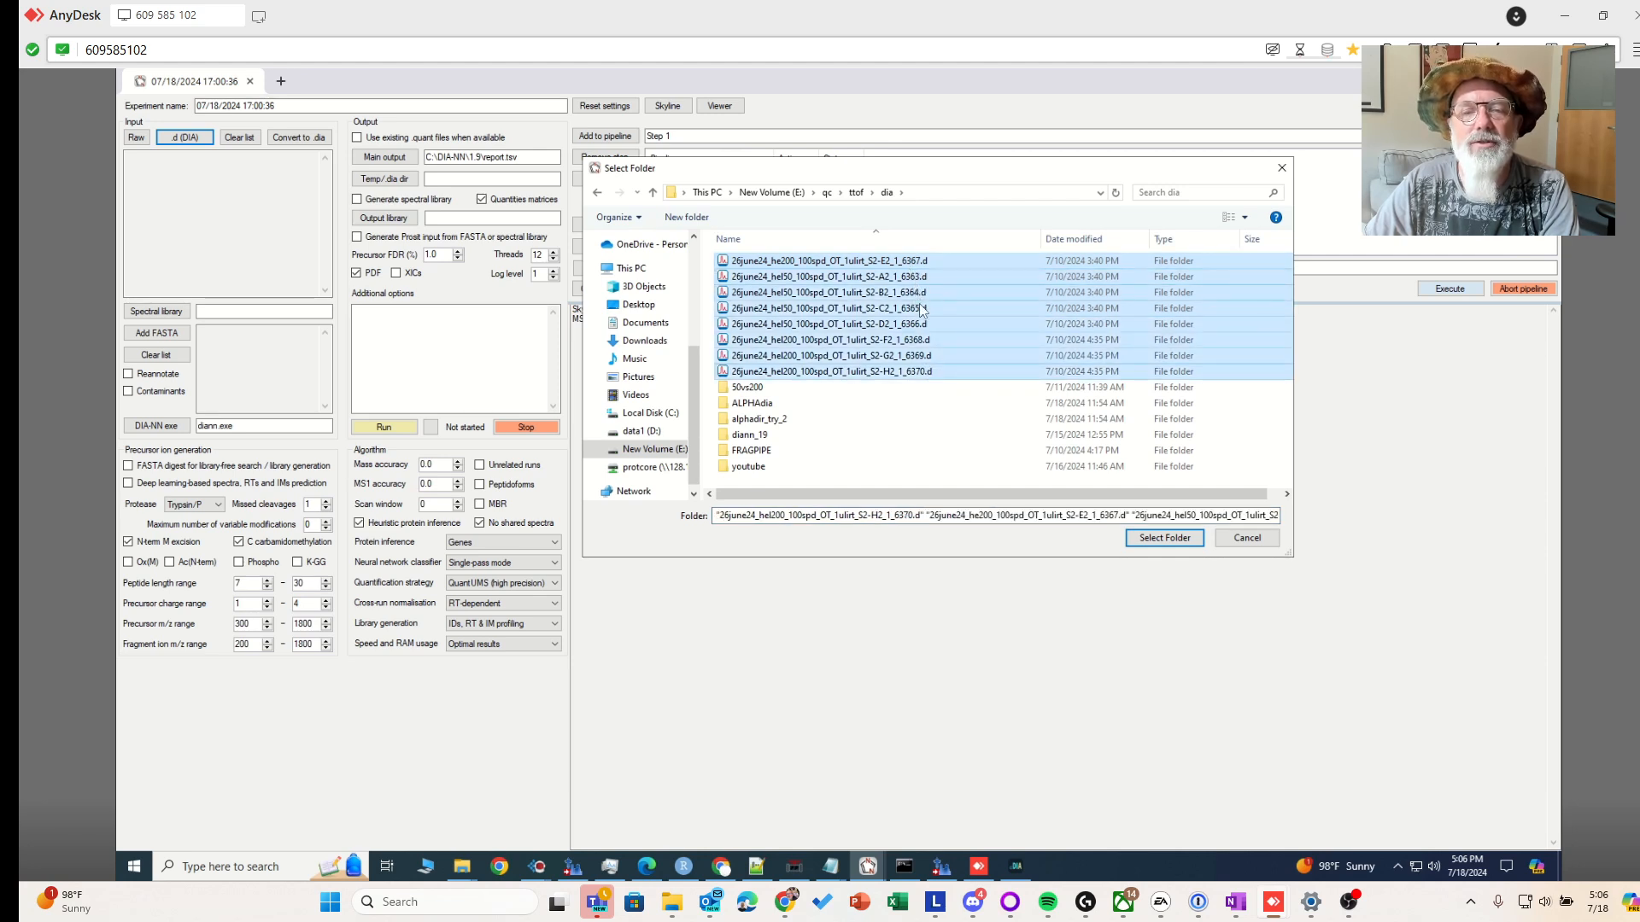
pyautogui.click(1182, 538)
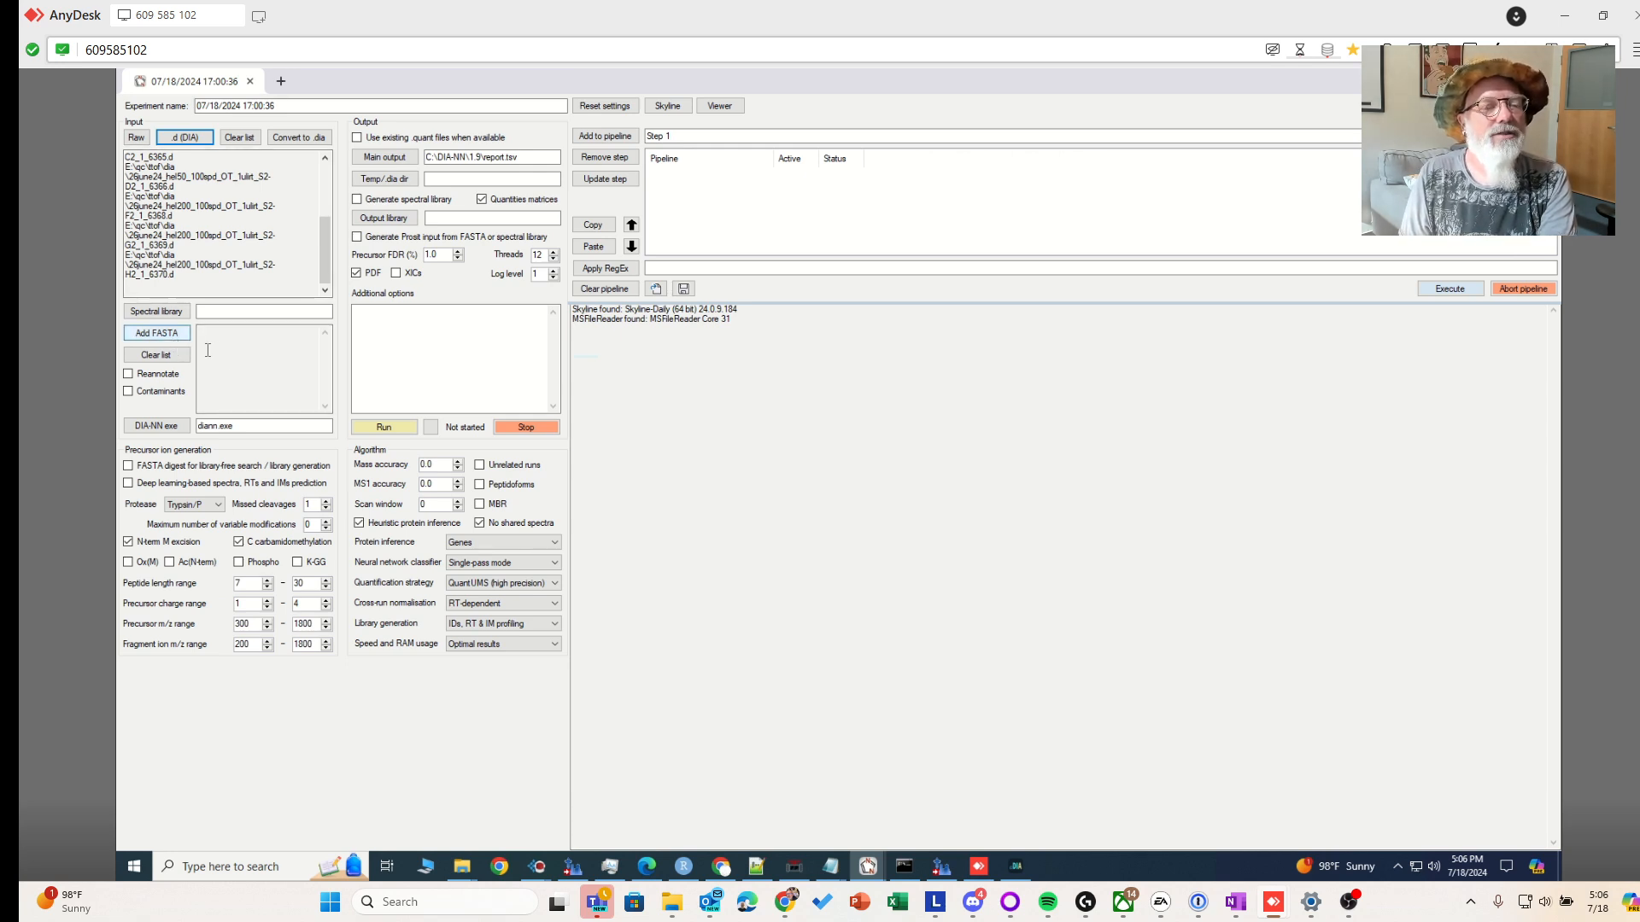
# Switch to the UniProt human proteome page in Chrome and go from there to the uniprot.org home page
pyautogui.click(721, 866)
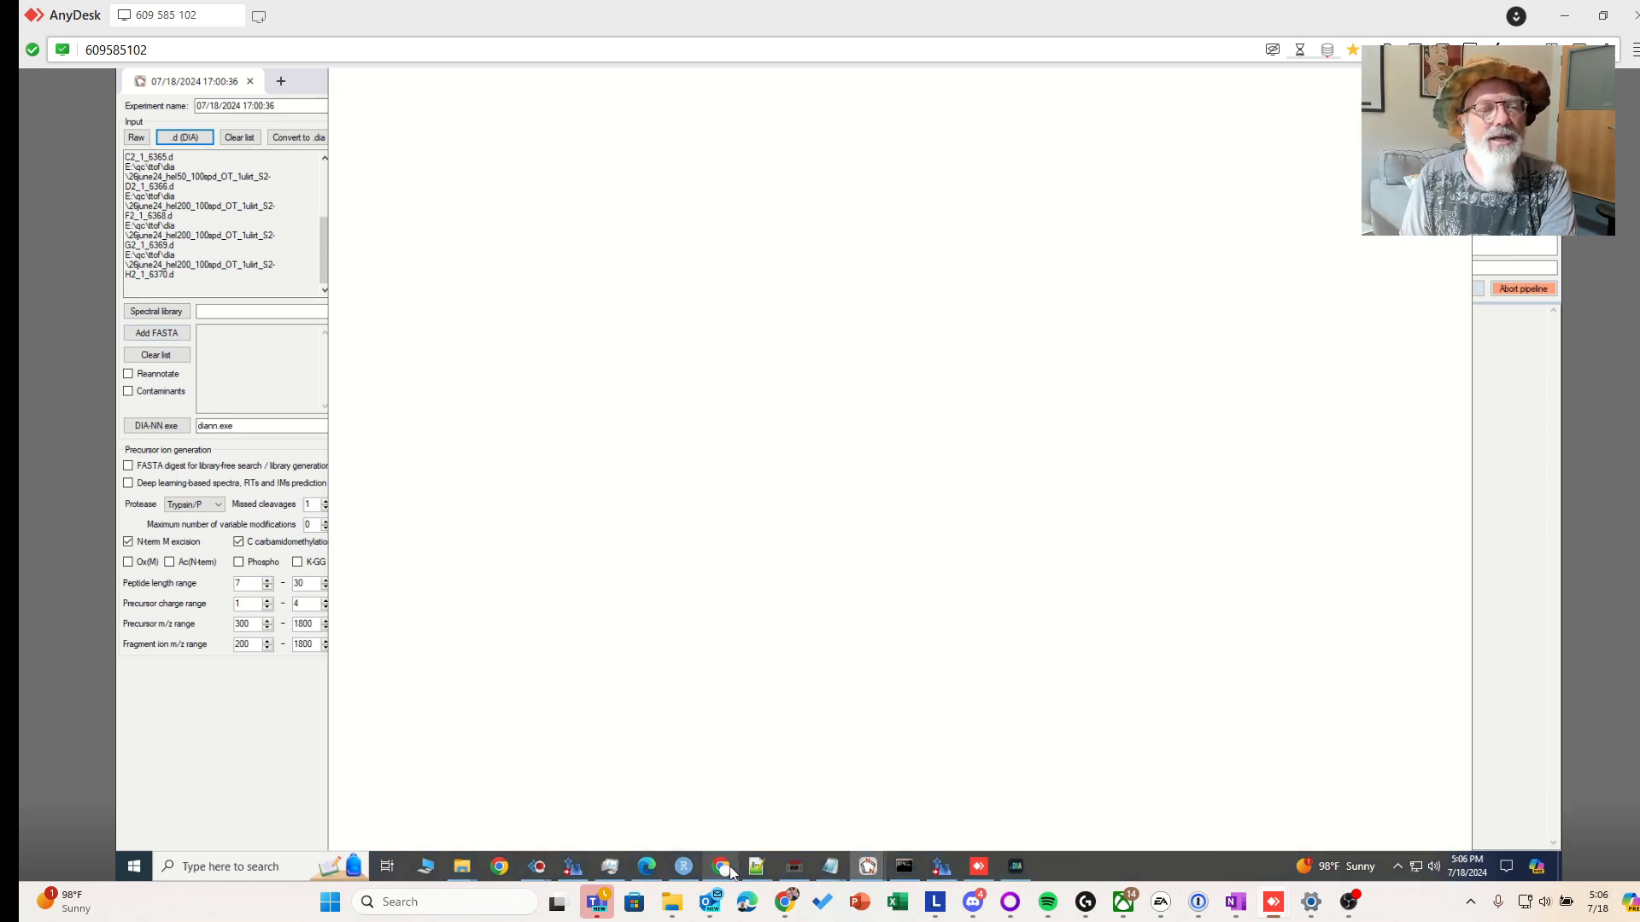
pyautogui.click(663, 85)
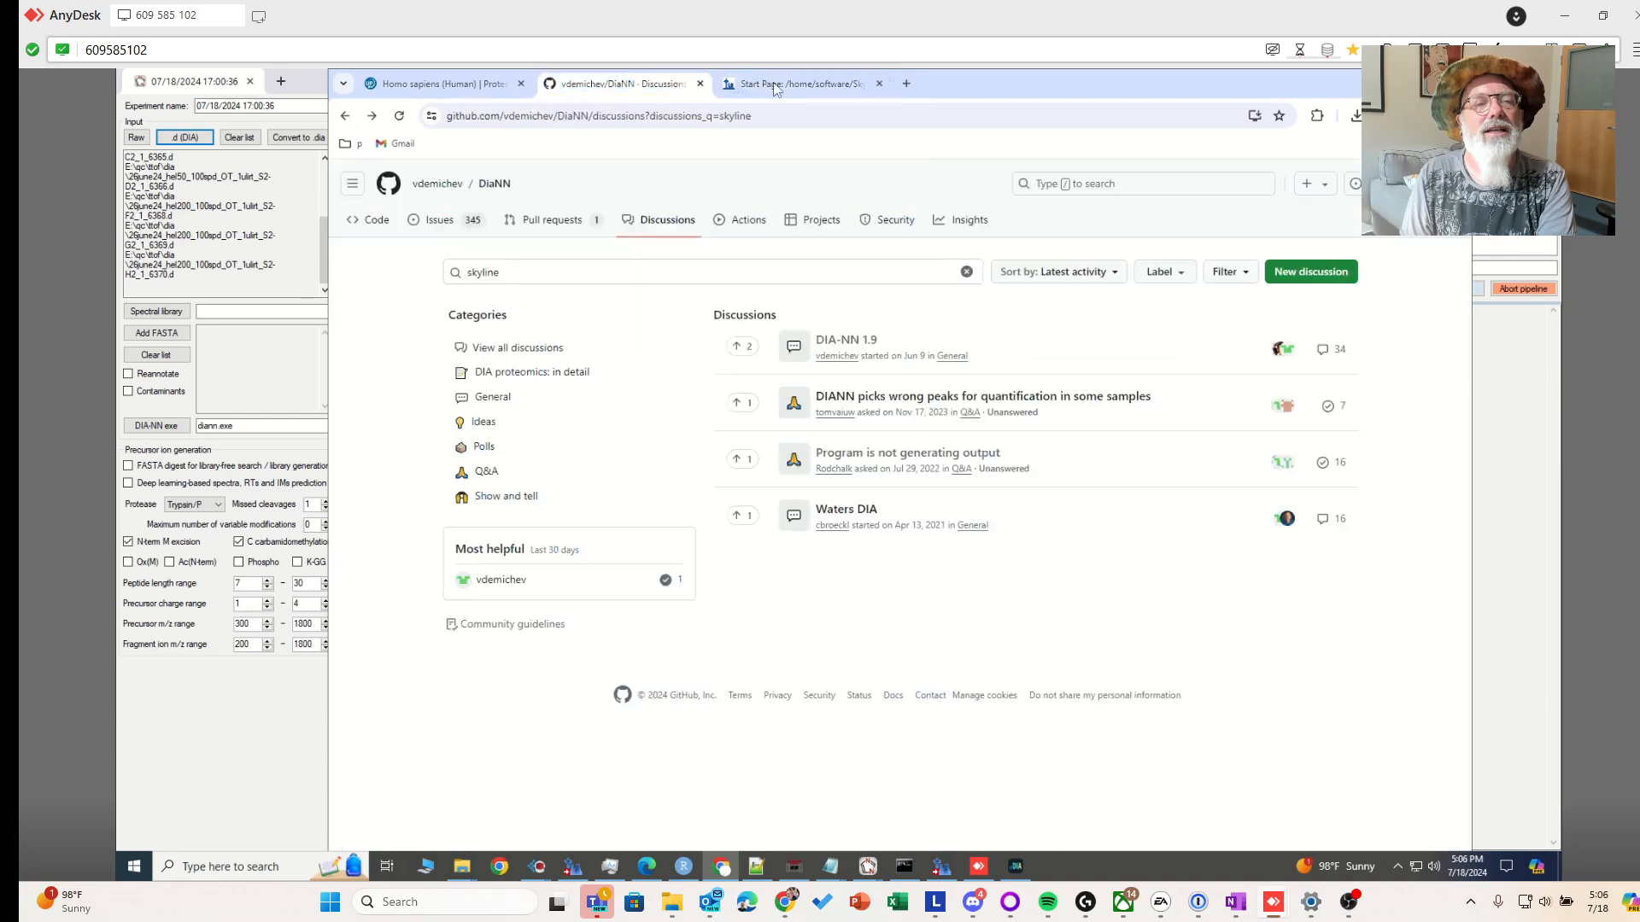
pyautogui.click(906, 83)
pyautogui.click(459, 86)
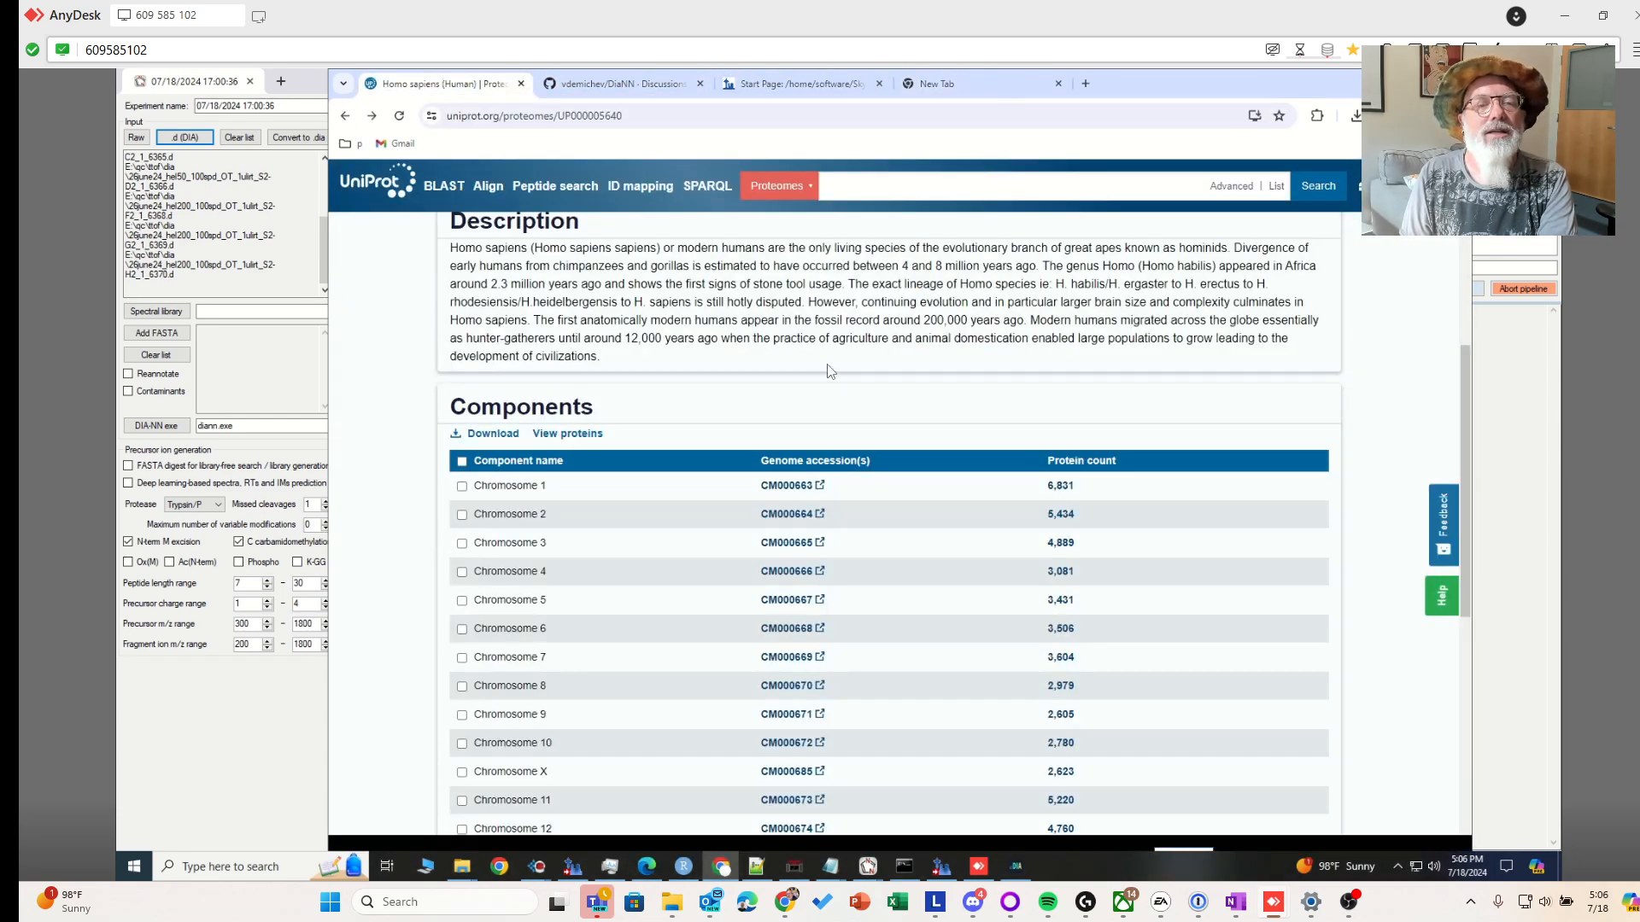
pyautogui.scroll(3, 505, 183)
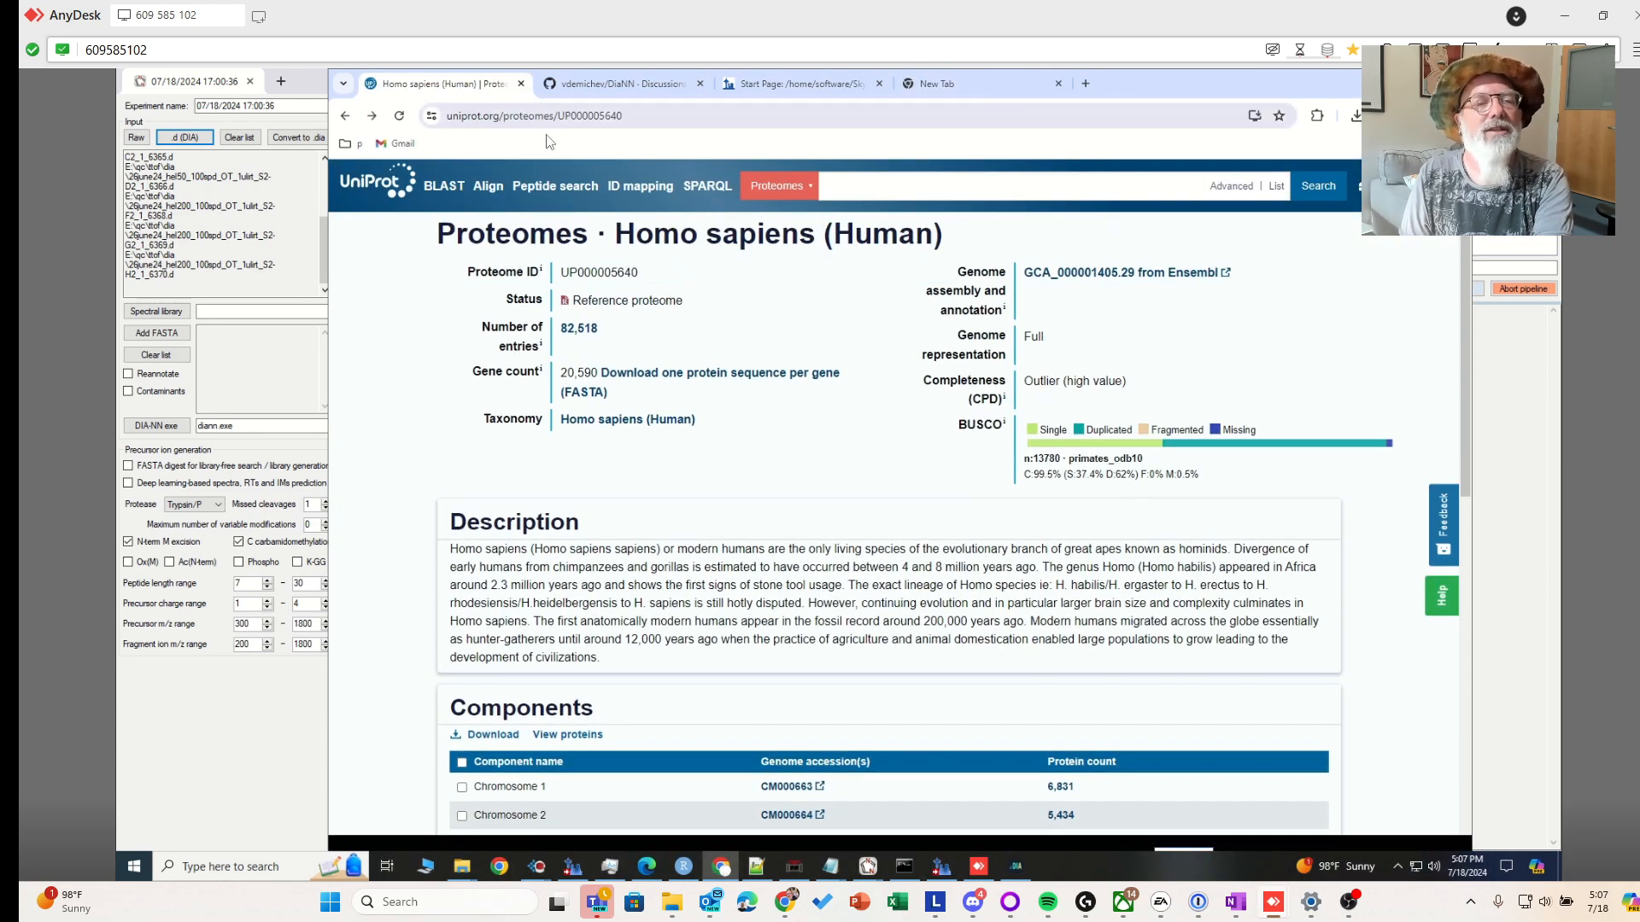
pyautogui.click(656, 117)
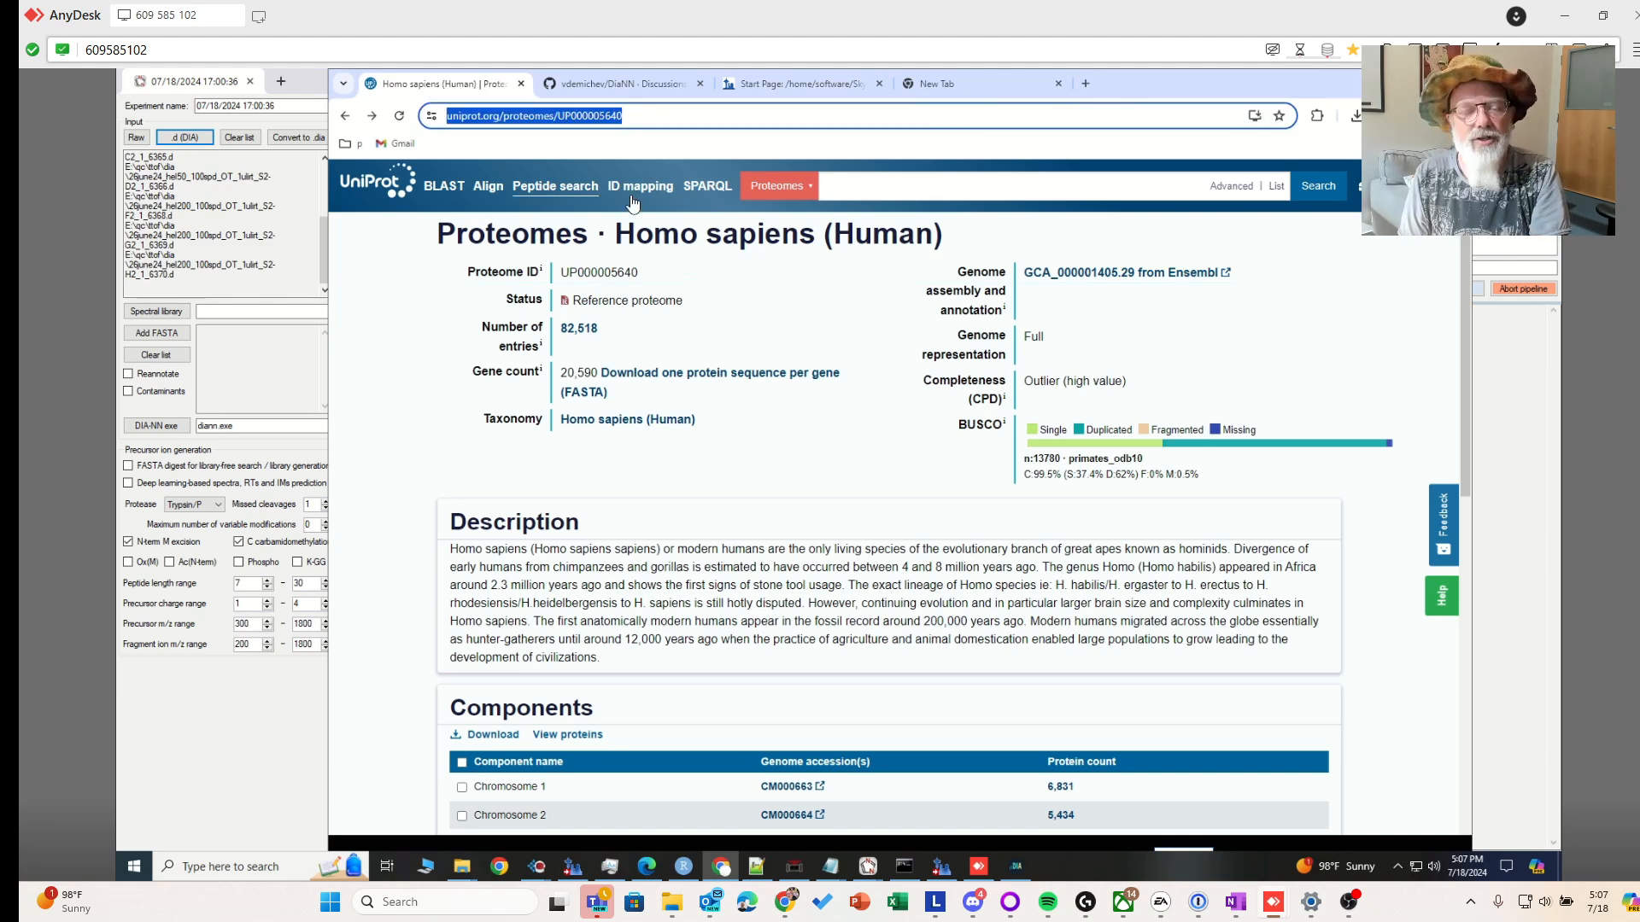
pyautogui.click(538, 123)
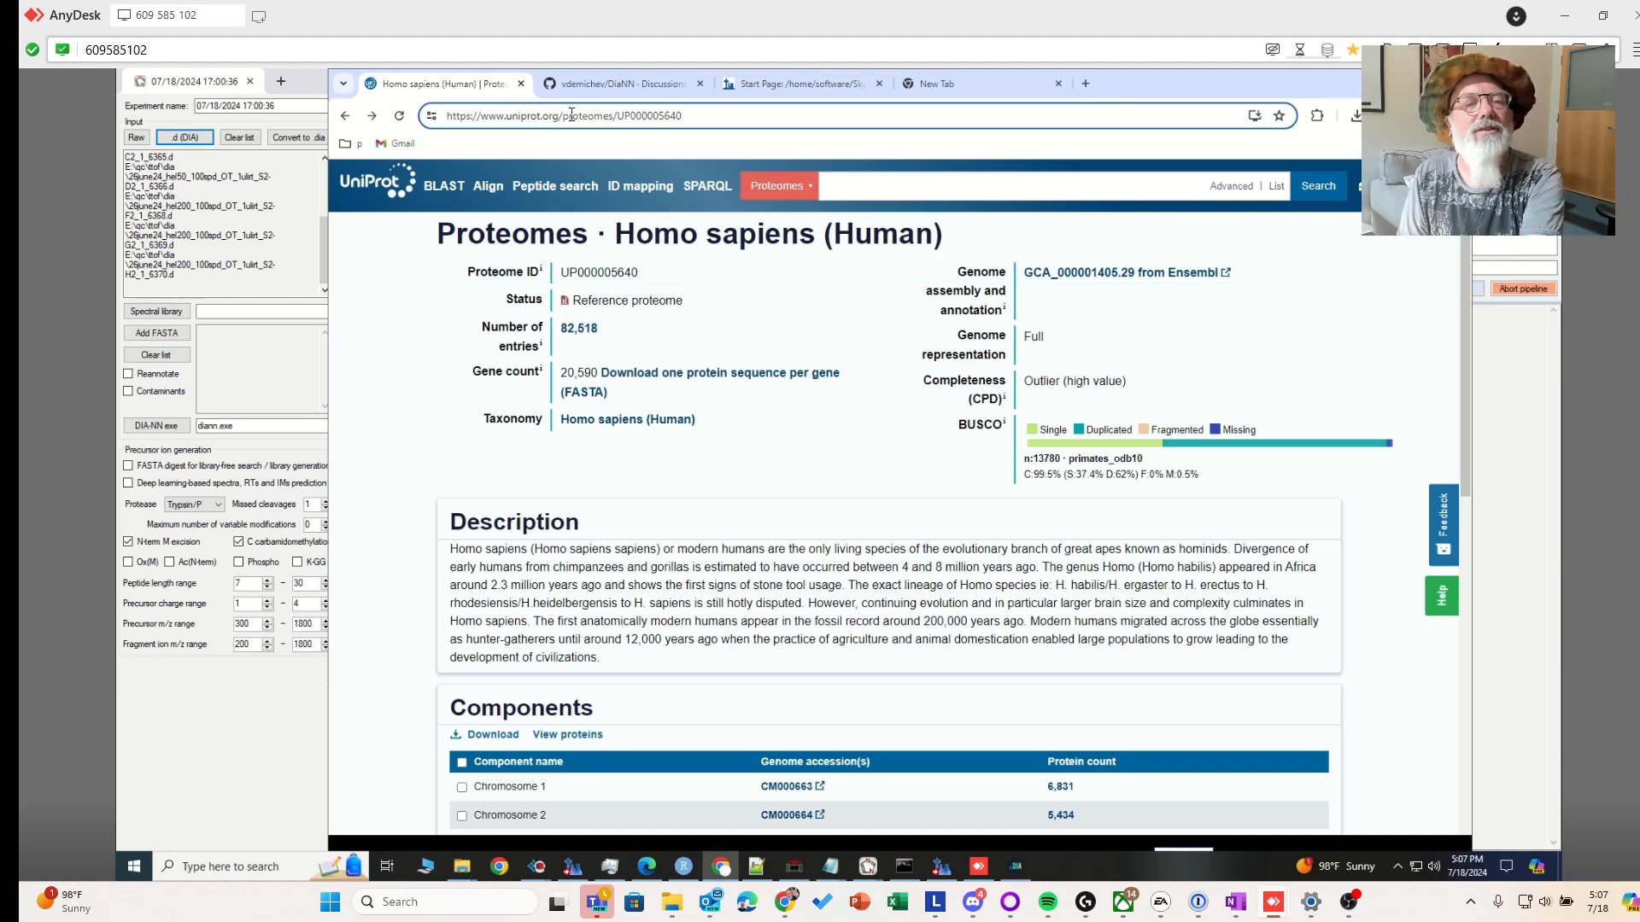
pyautogui.hotkey('shift', 'End')
pyautogui.press('Delete')
pyautogui.press('Return')
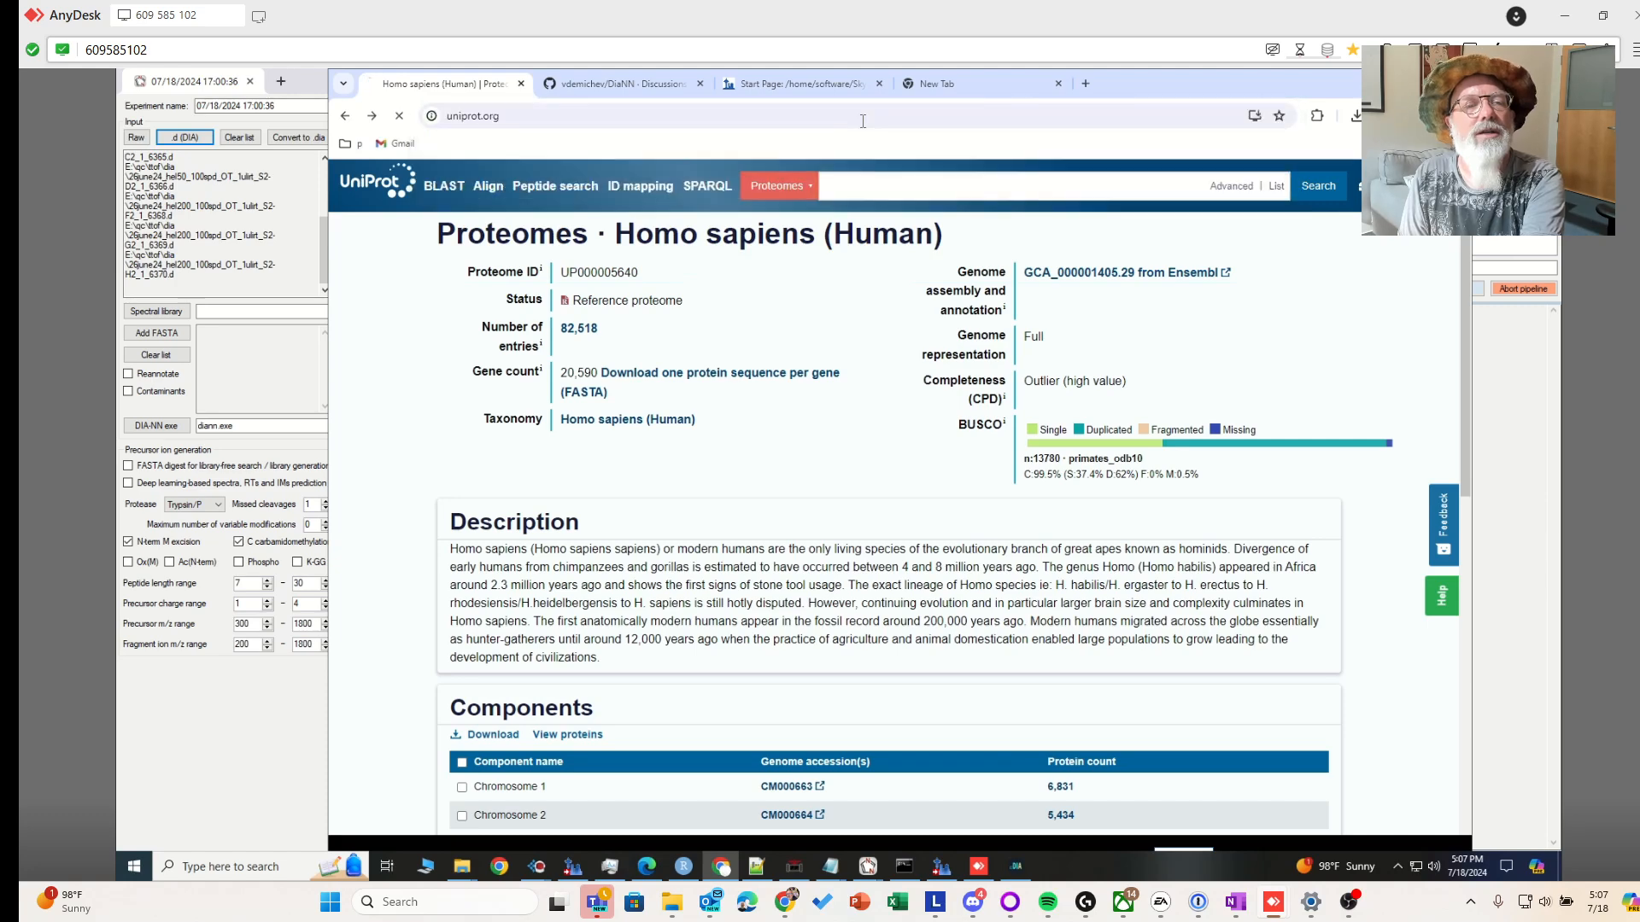
pyautogui.scroll(-2, 880, 241)
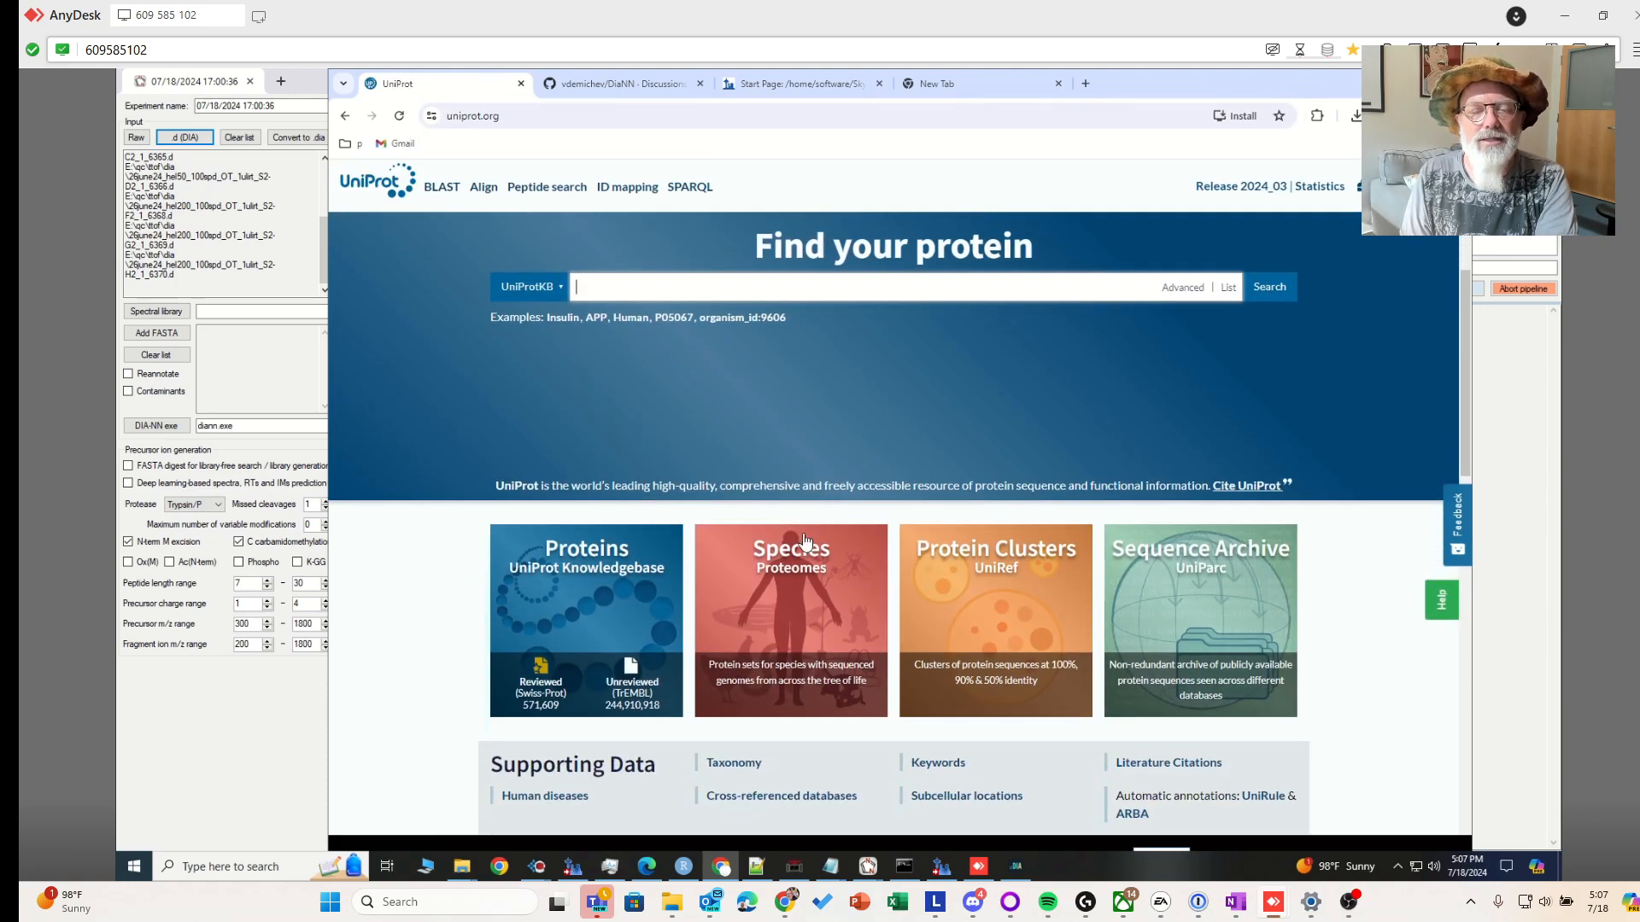
# Search UniProt's Proteomes for "homo" and open the Homo sapiens (Human) reference proteome UP000005640
pyautogui.click(793, 581)
pyautogui.click(815, 186)
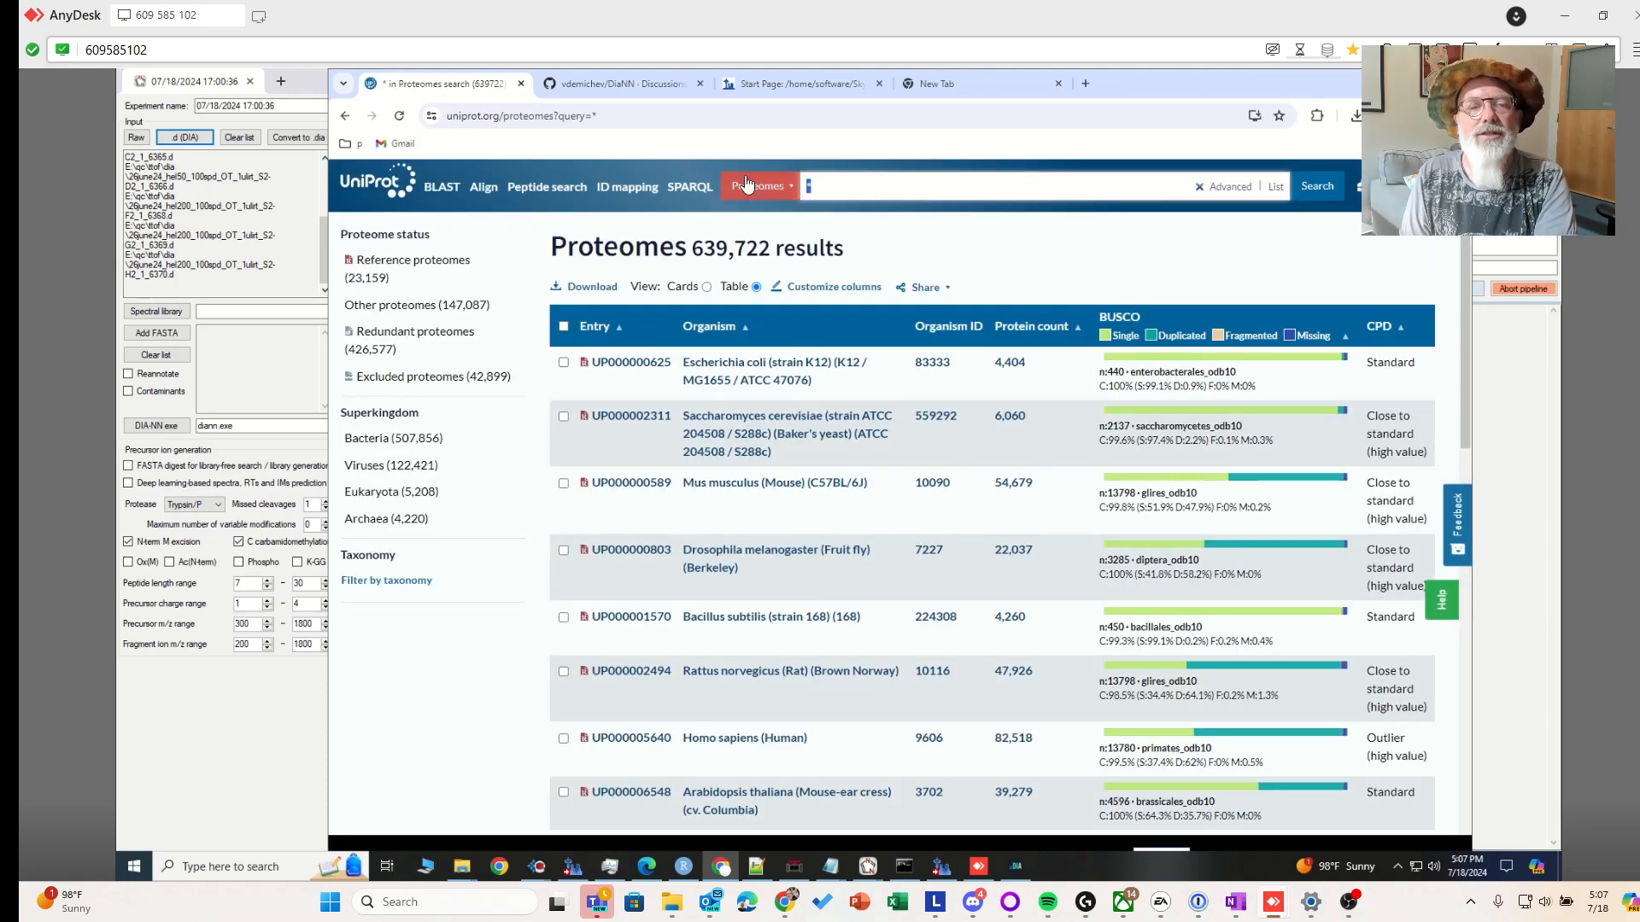
pyautogui.write('homo')
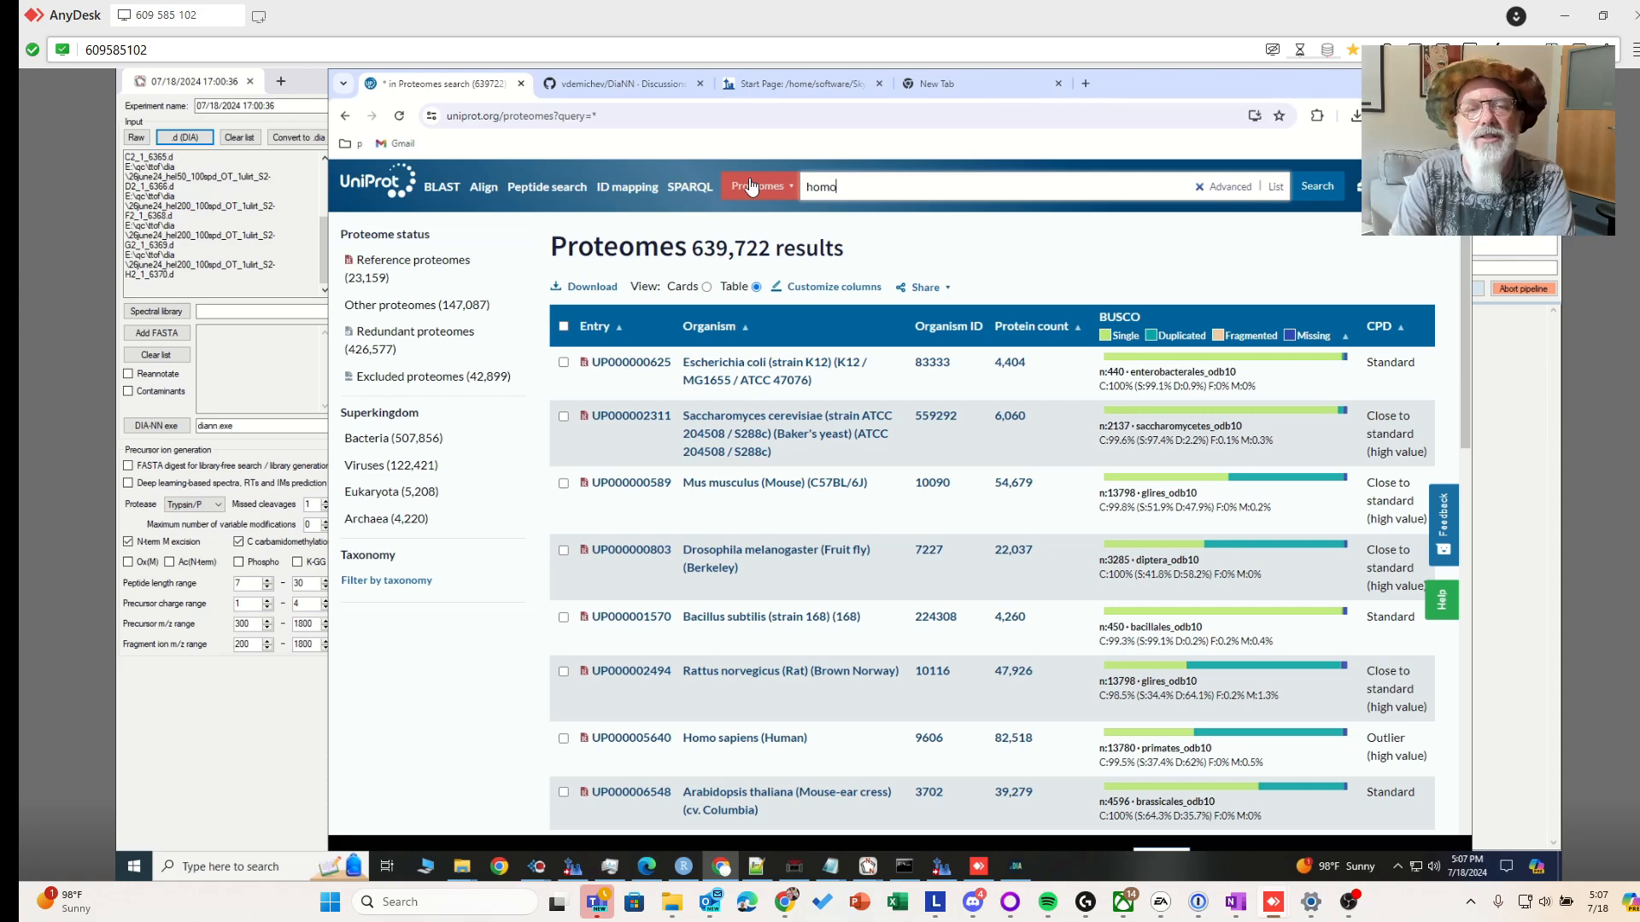
pyautogui.press('Return')
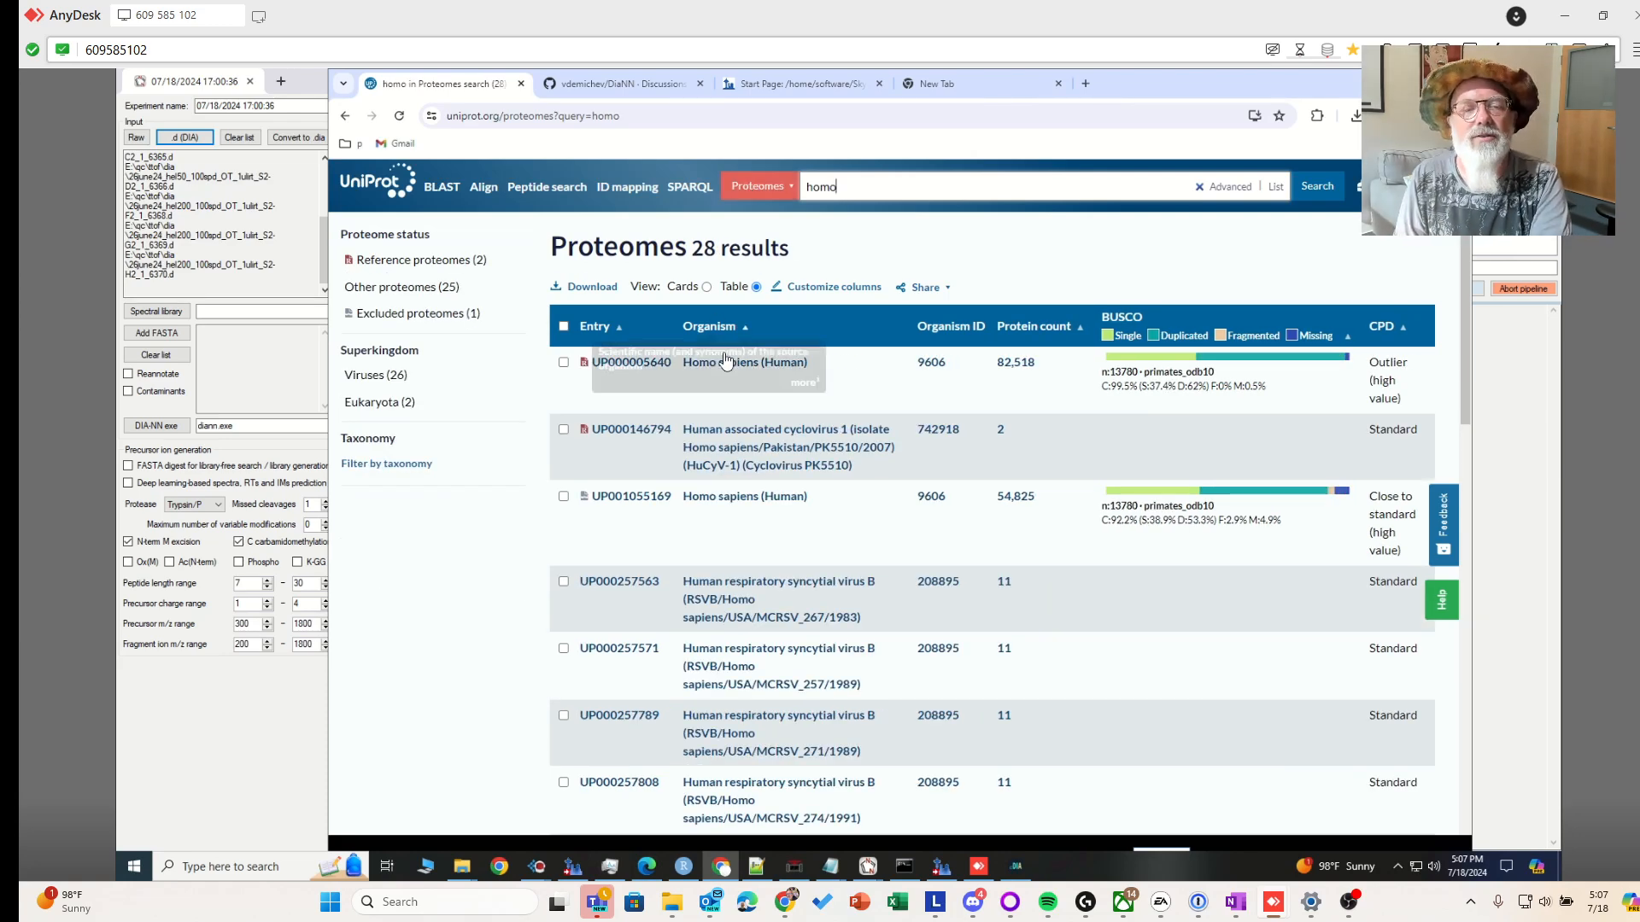
pyautogui.click(720, 368)
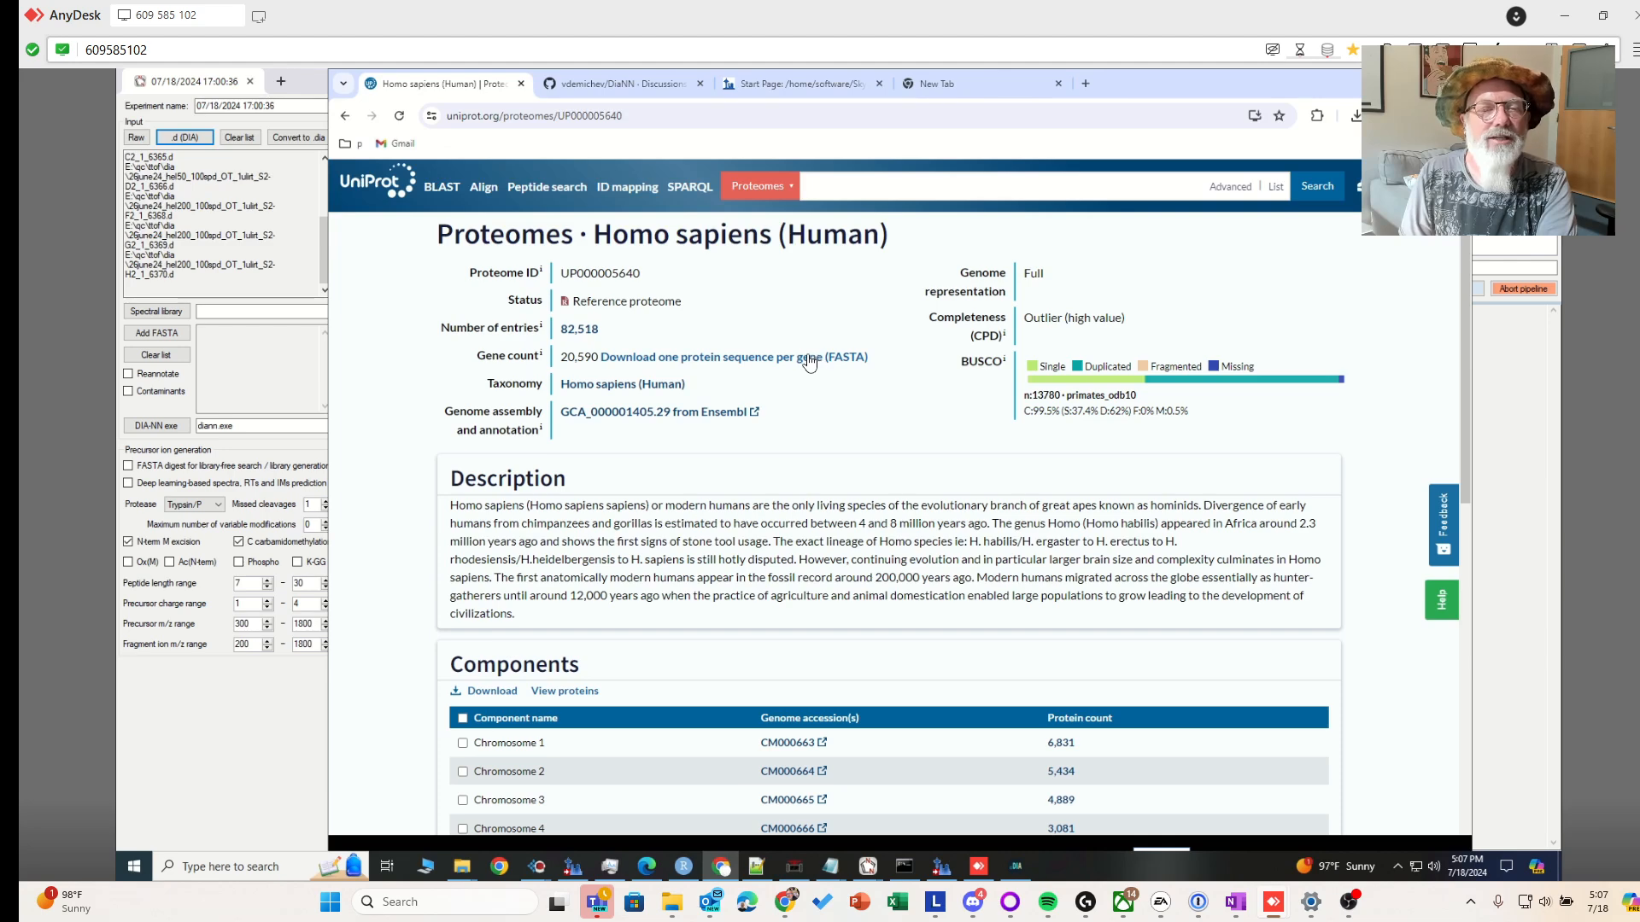
# Download the human one-protein-sequence-per-gene FASTA archive and extract UP000005640_9606.fasta.gz in the Downloads folder with 7-Zip
pyautogui.scroll(-1, 810, 363)
pyautogui.scroll(1, 810, 363)
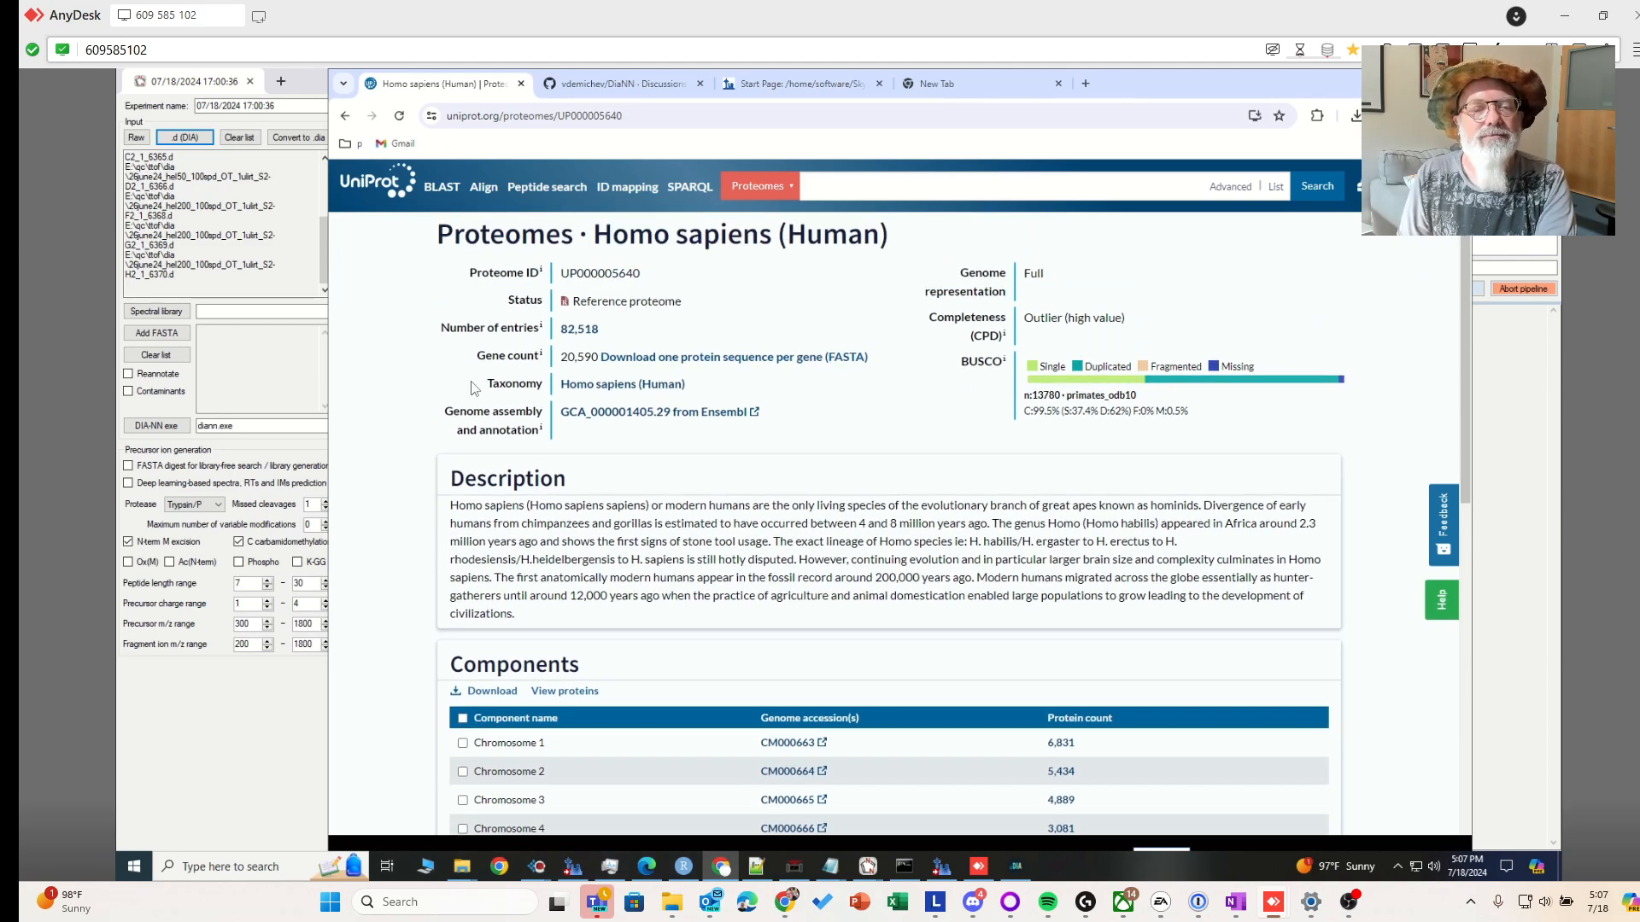
pyautogui.click(726, 368)
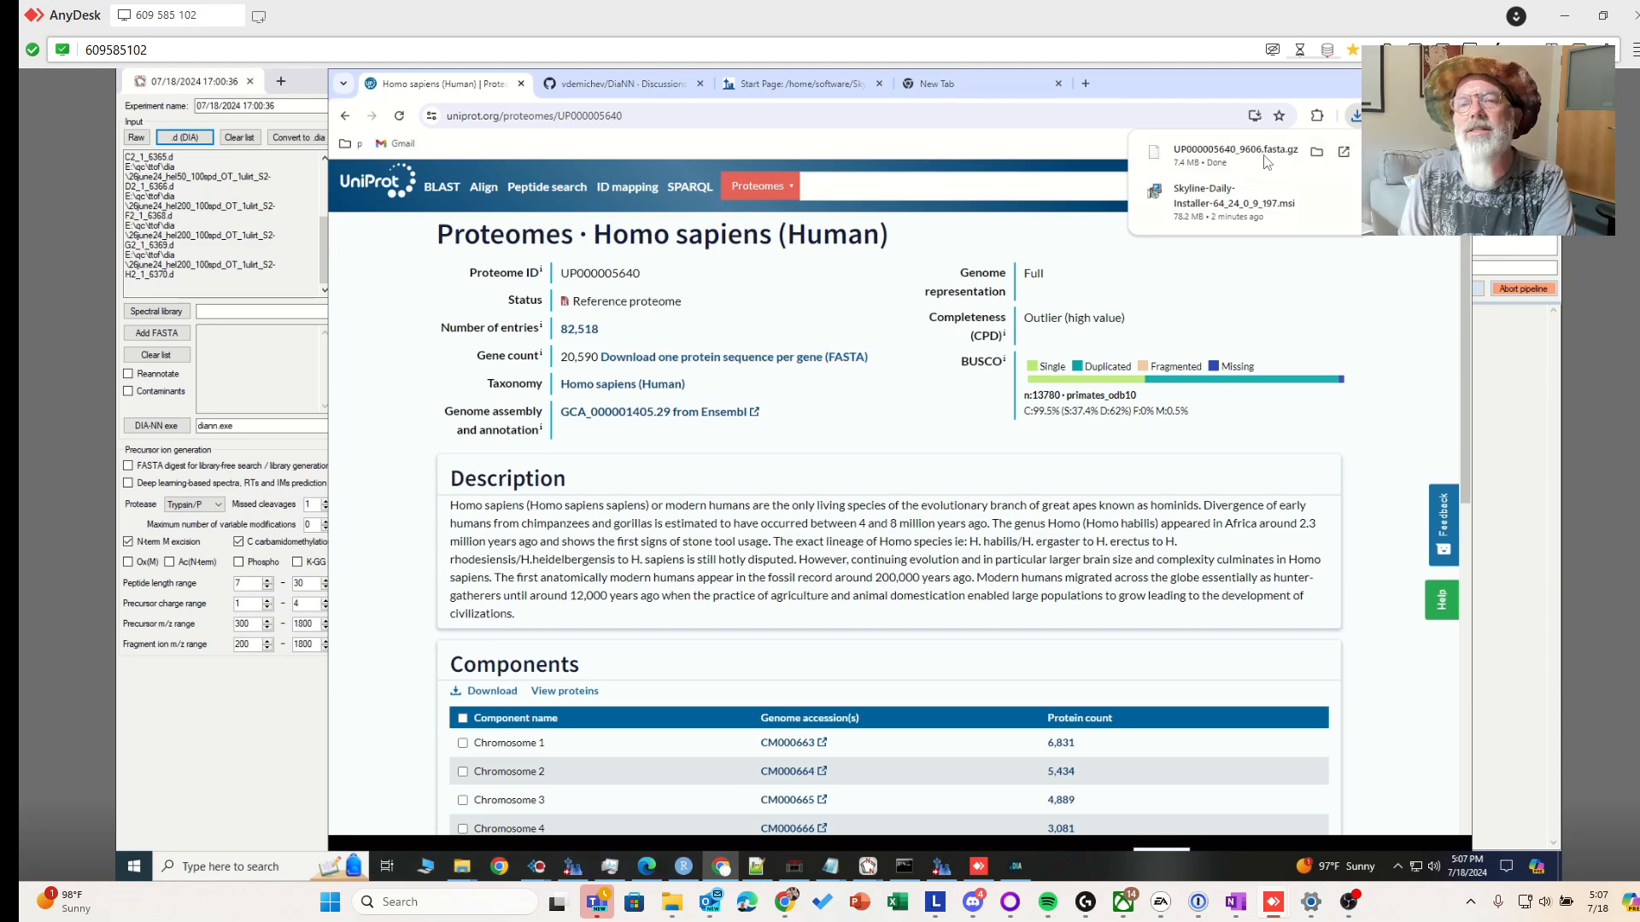
pyautogui.click(1316, 152)
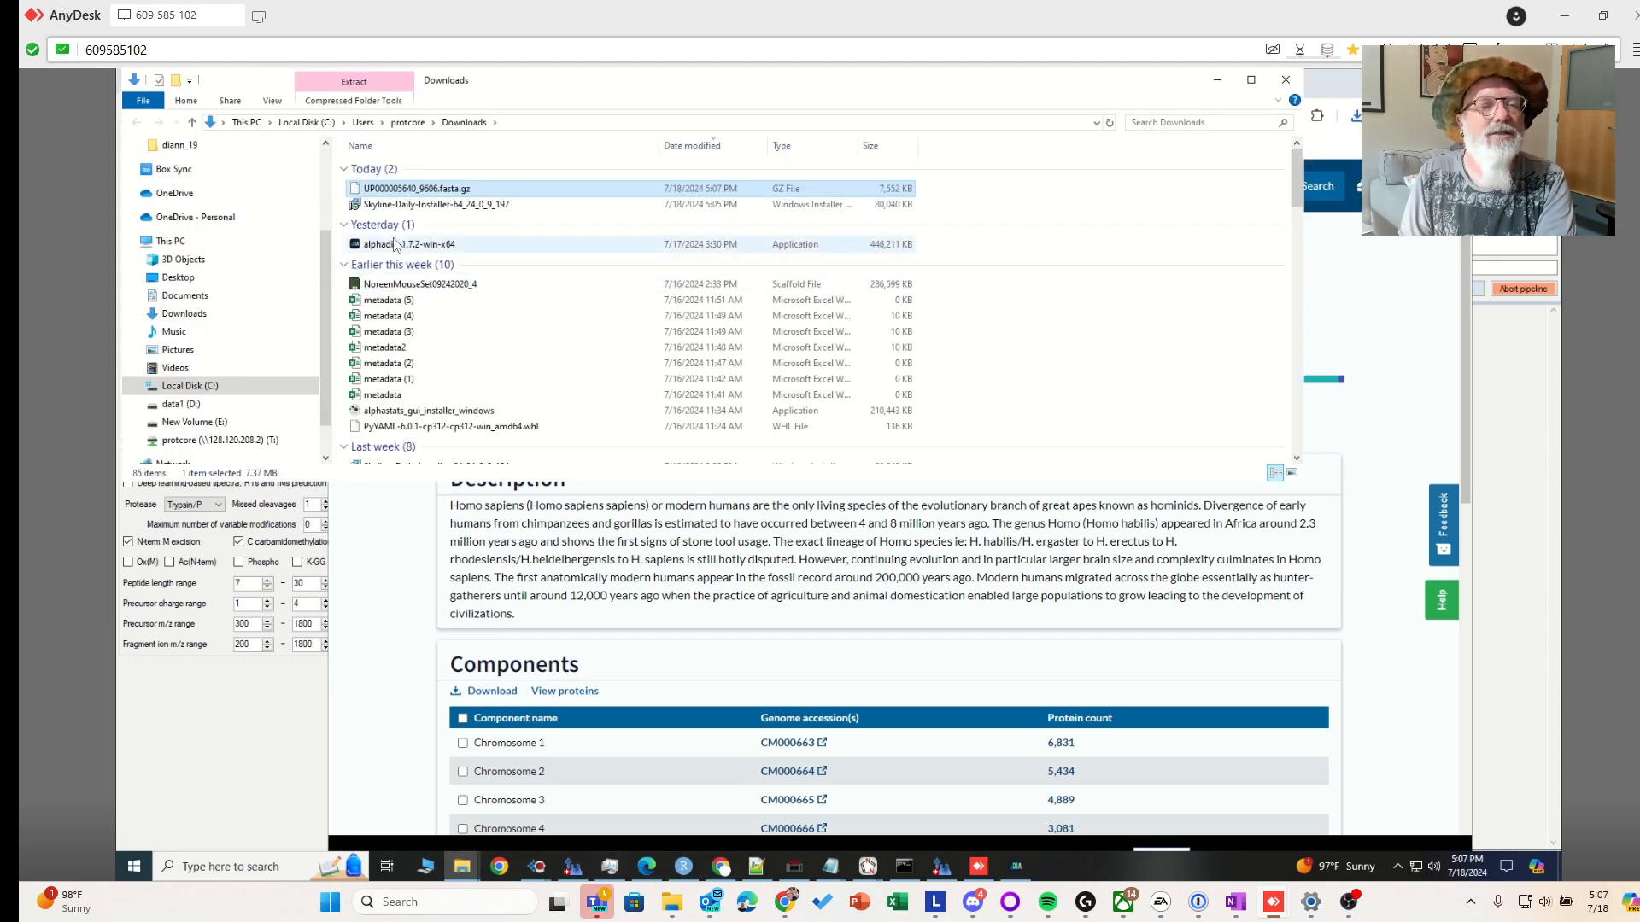
pyautogui.rightClick(486, 197)
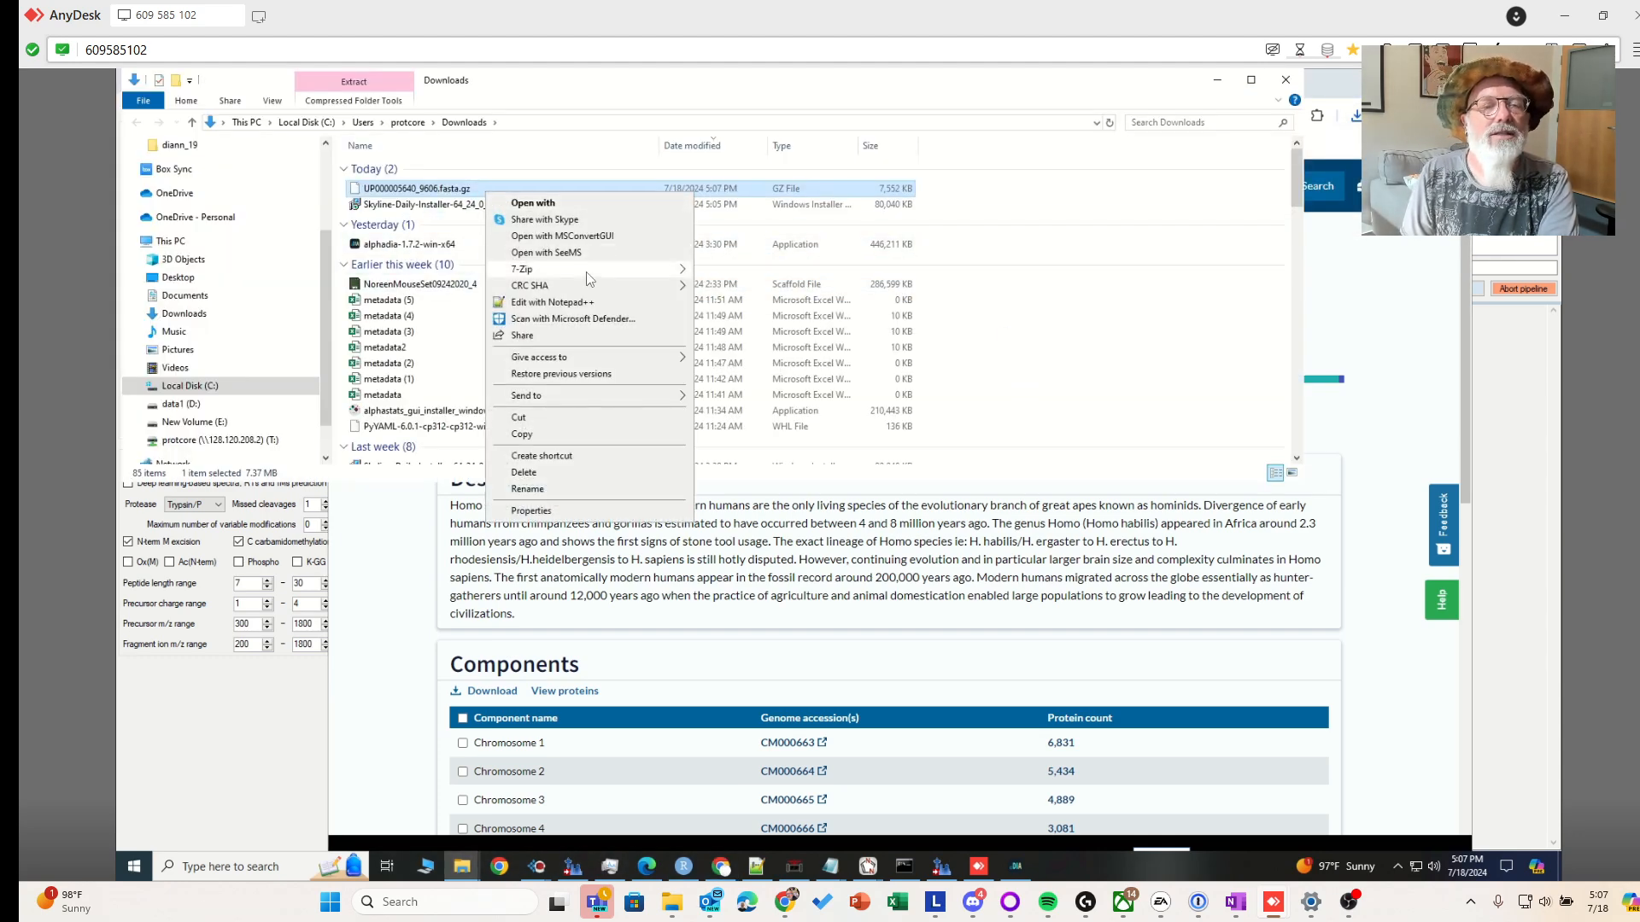
pyautogui.moveTo(591, 271)
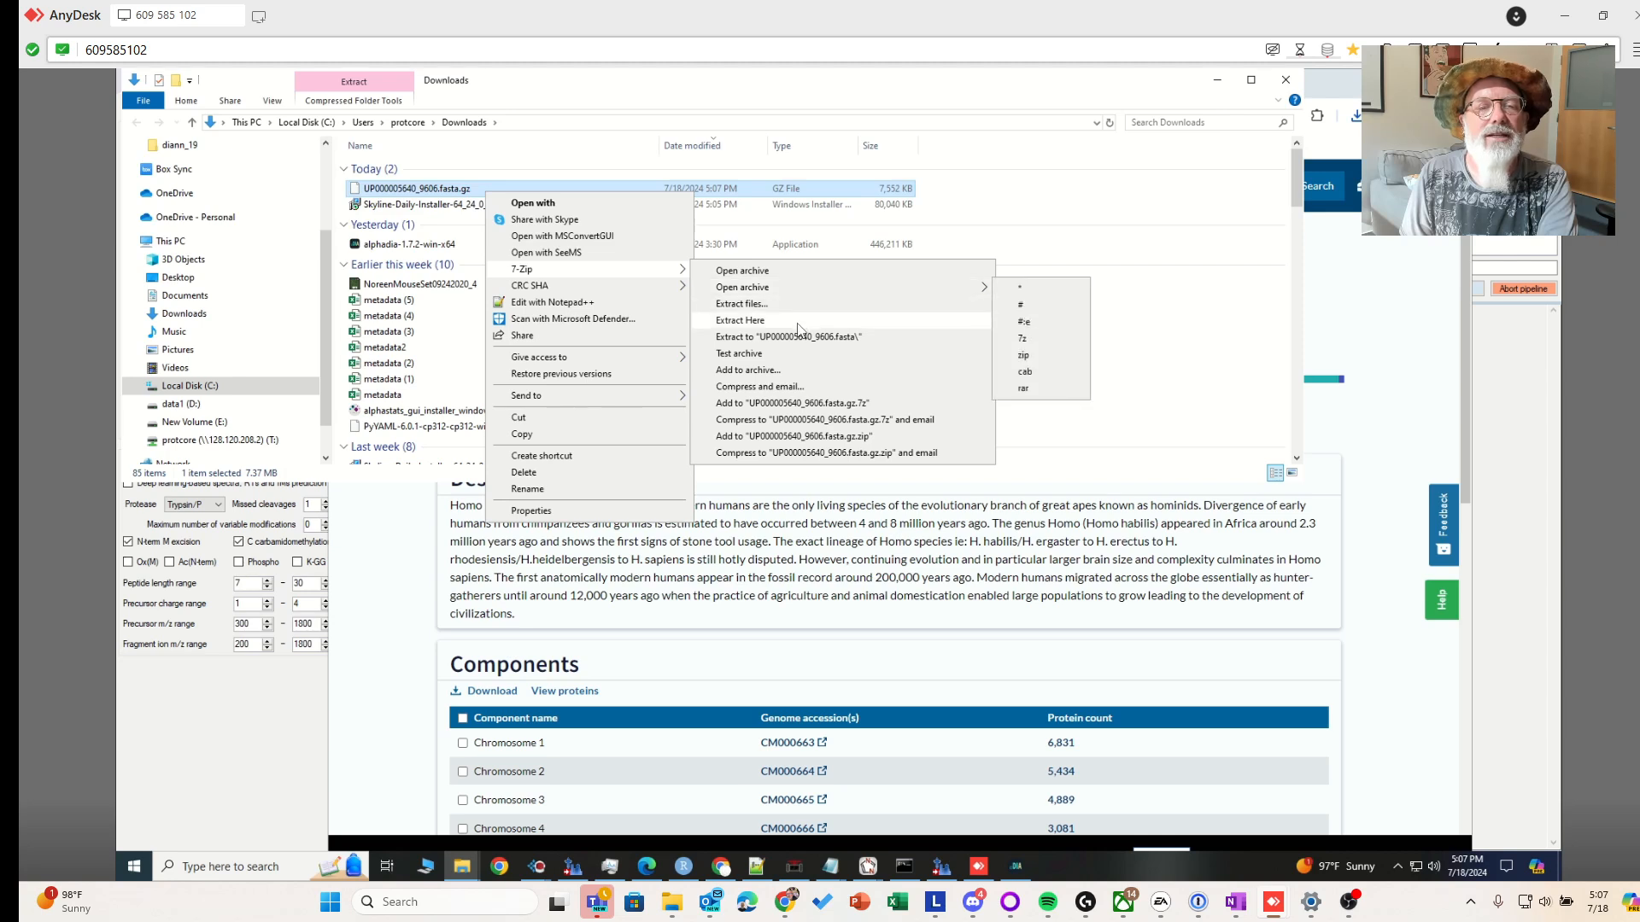
pyautogui.click(740, 319)
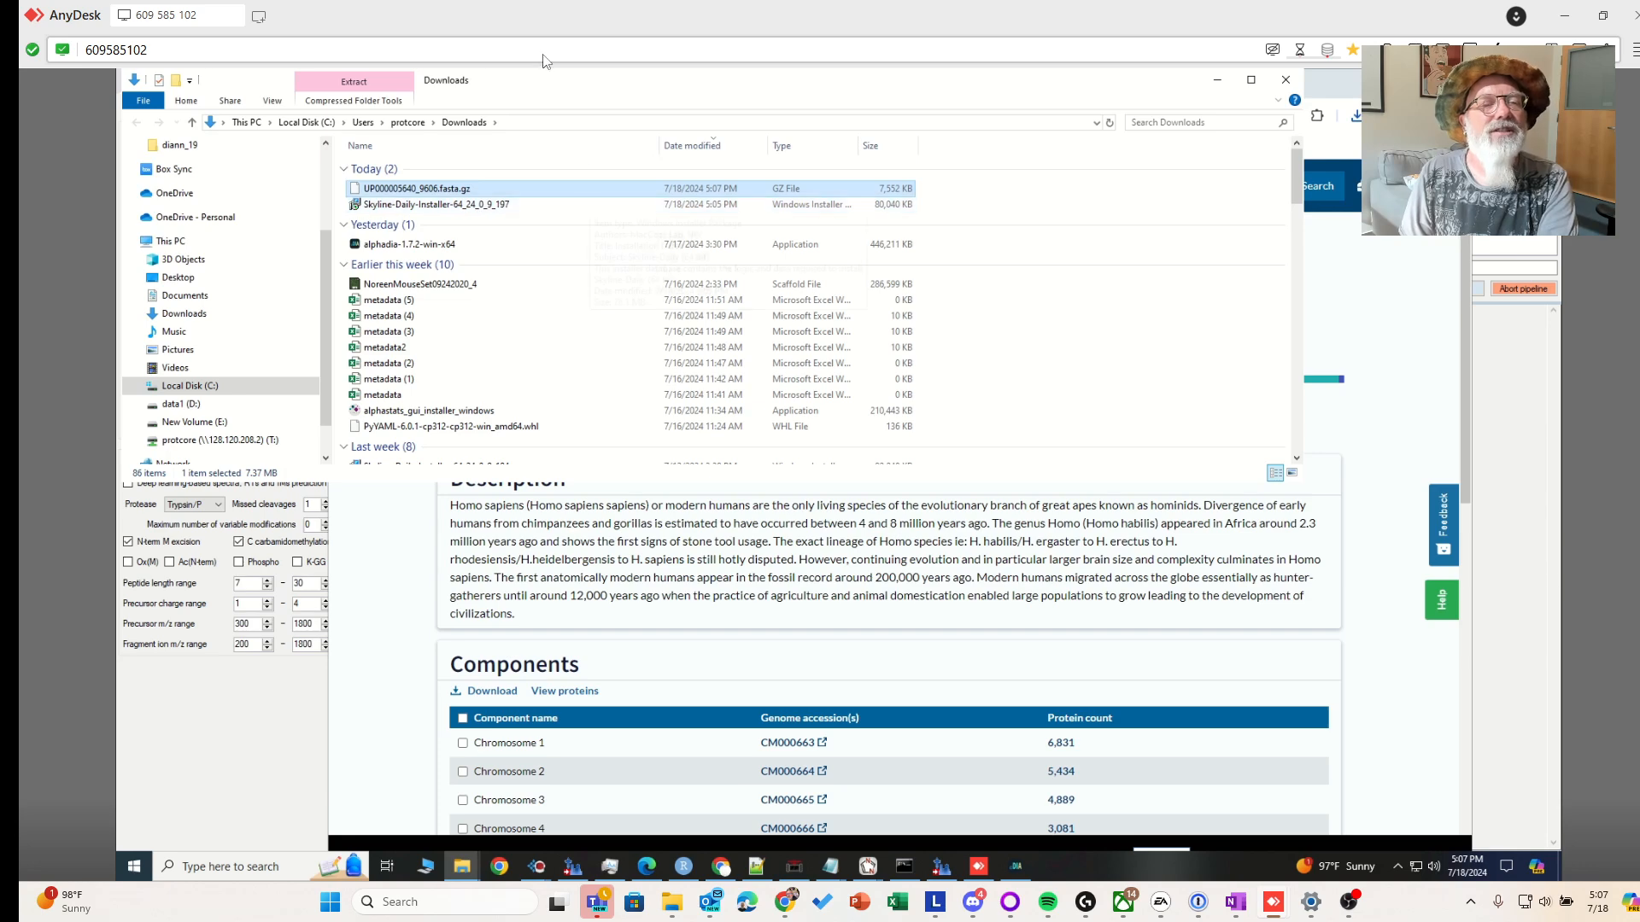
# Add the UP000005640_9606 and 0602_Universal Contaminants FASTA files from Downloads to the DIA-NN FASTA list
pyautogui.moveTo(573, 87); pyautogui.dragTo(1126, 275)
pyautogui.click(177, 335)
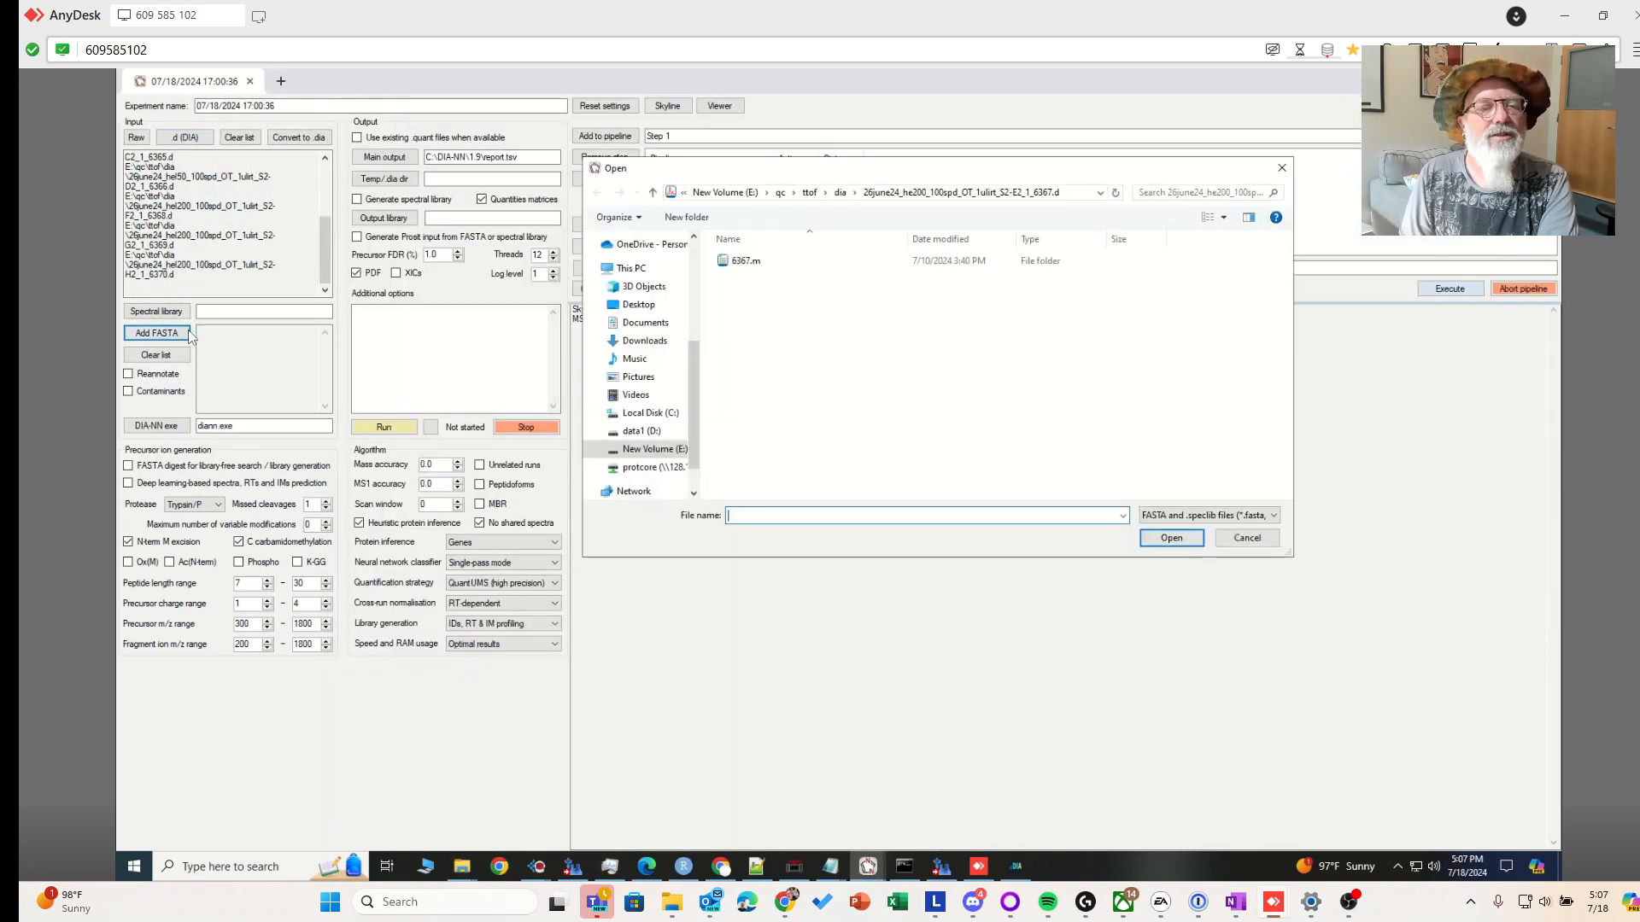
pyautogui.click(645, 341)
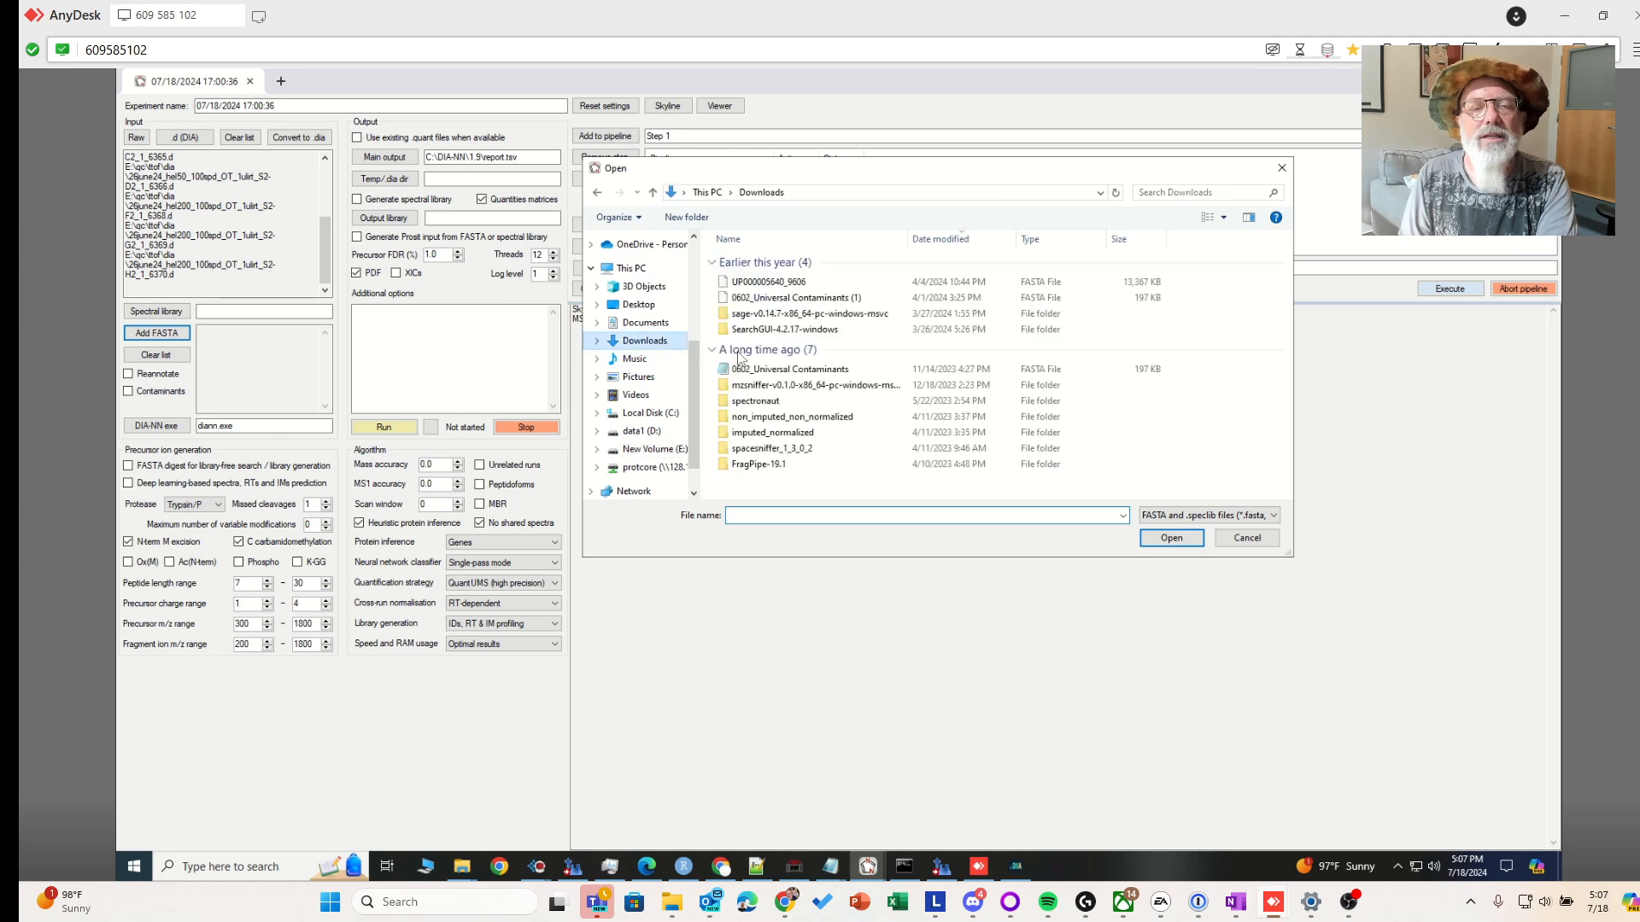
pyautogui.click(813, 287)
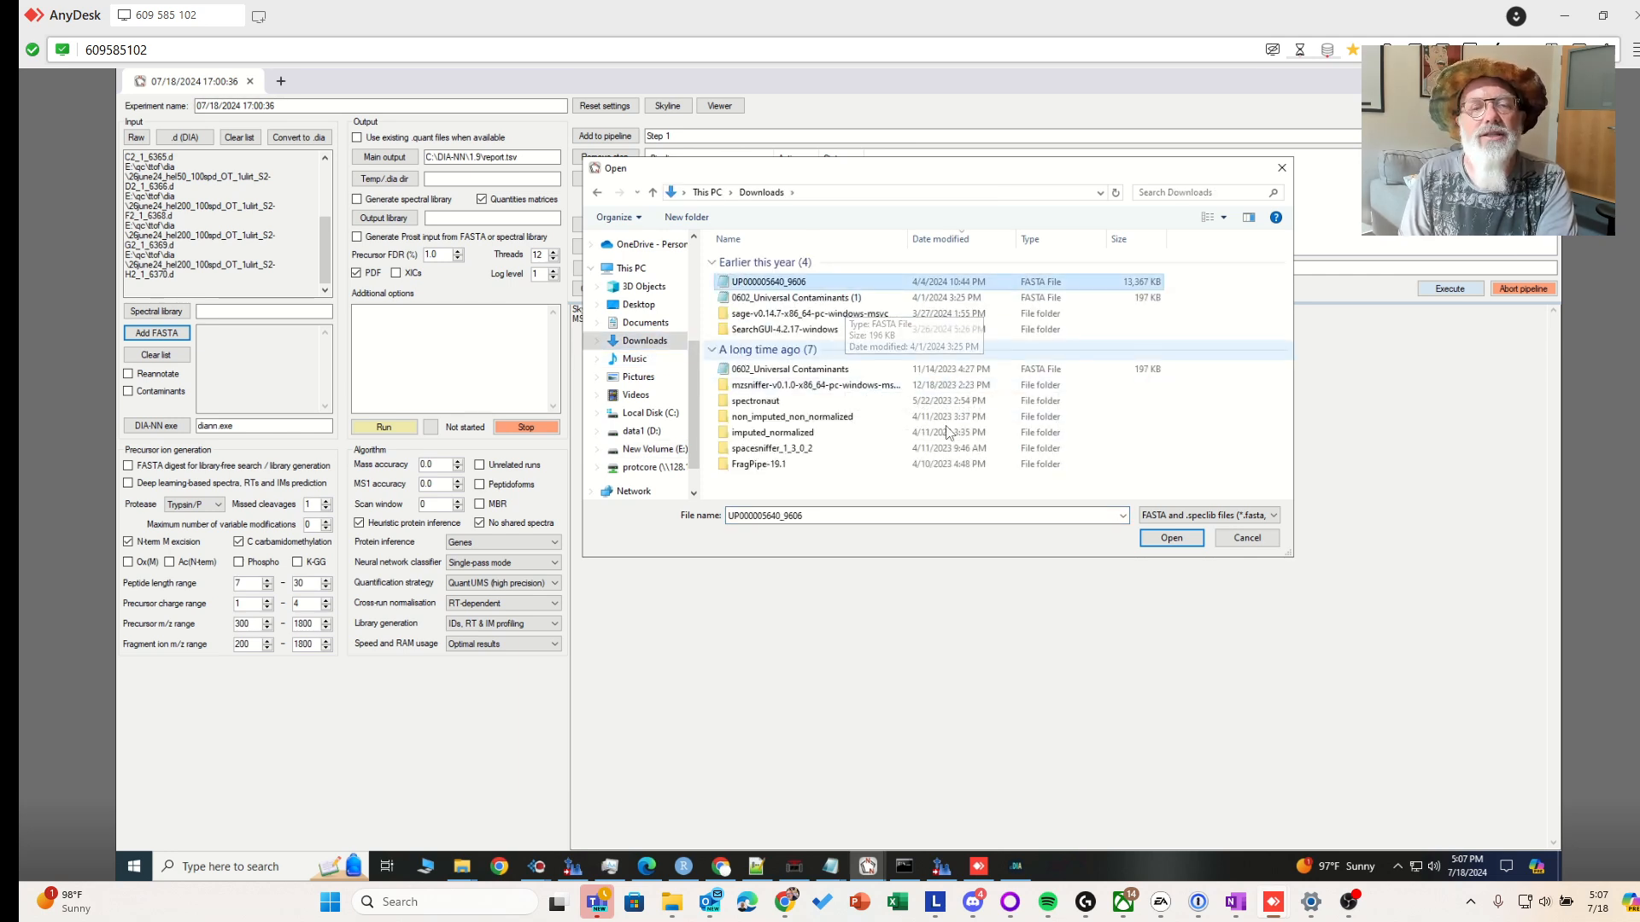
pyautogui.keyDown('ctrl'); pyautogui.click(843, 371); pyautogui.keyUp('ctrl')
pyautogui.click(1171, 539)
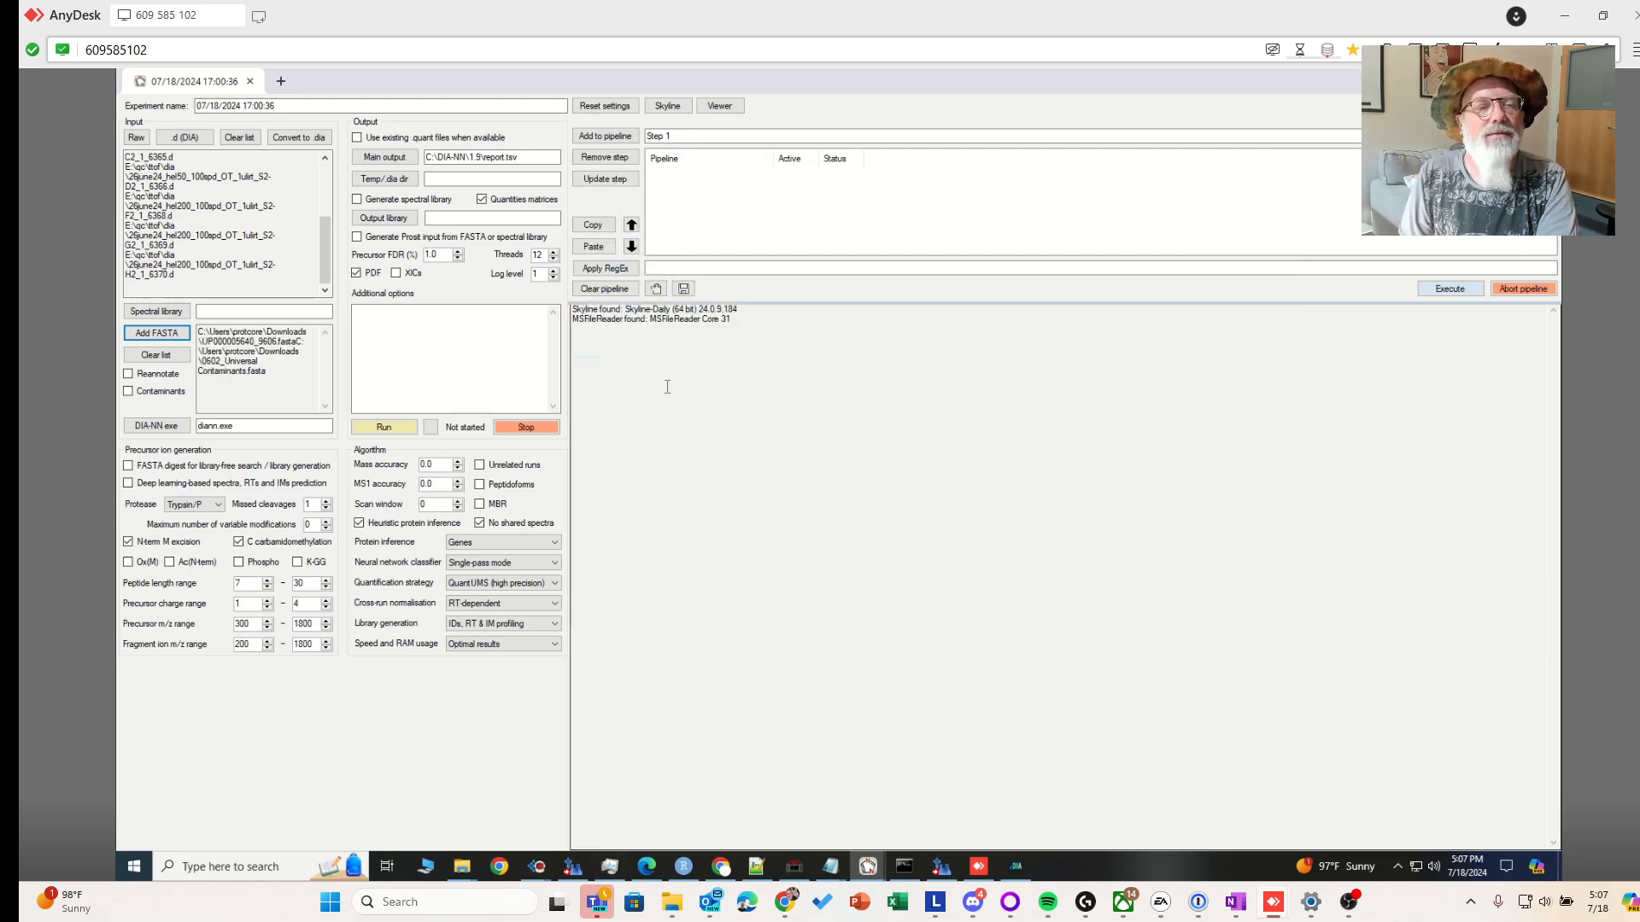
# Switch to Chrome, search for "dia universal contaminants", and reach the HaoGroup-ProtContLib GitHub page through the ACS article on universal protein contaminant libraries
pyautogui.click(721, 866)
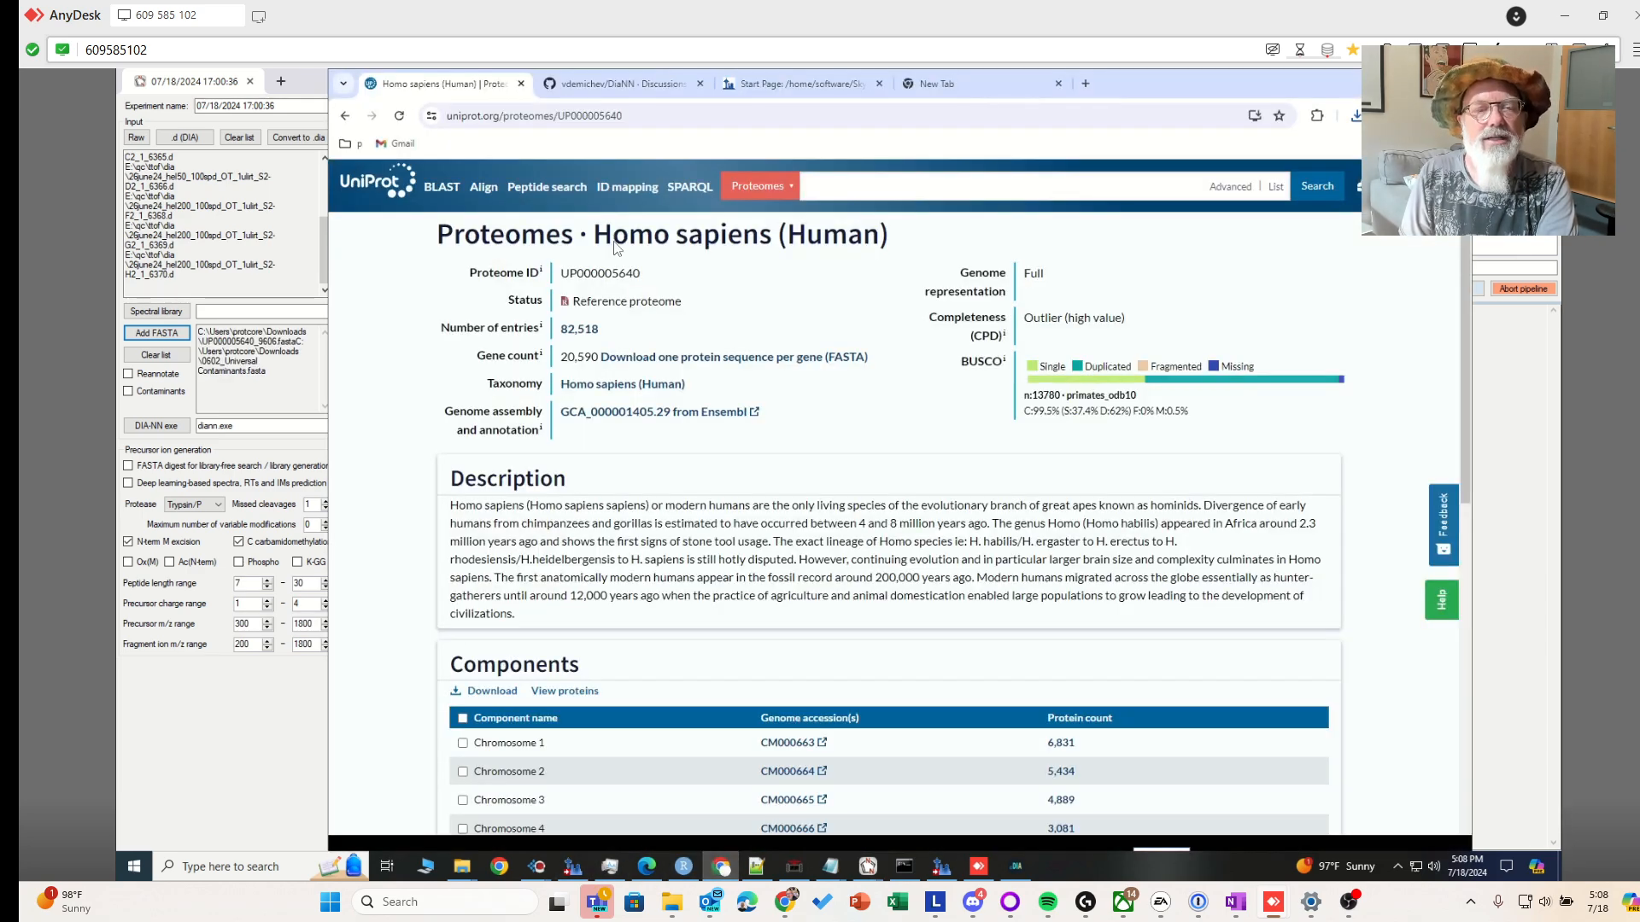
pyautogui.click(677, 122)
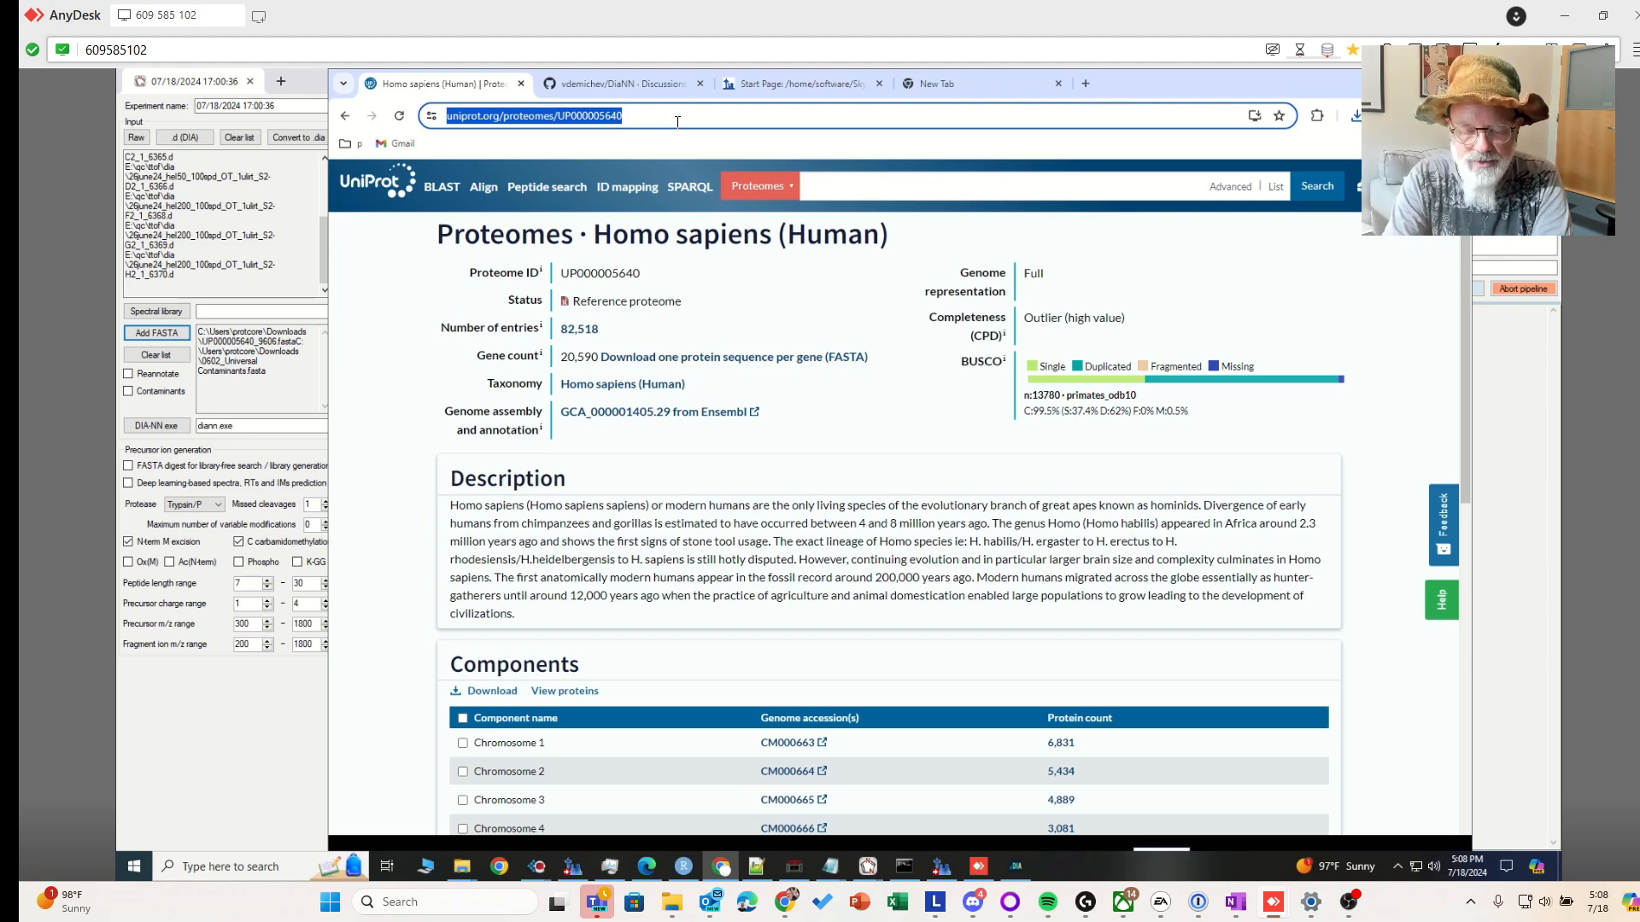
pyautogui.write('dia universal')
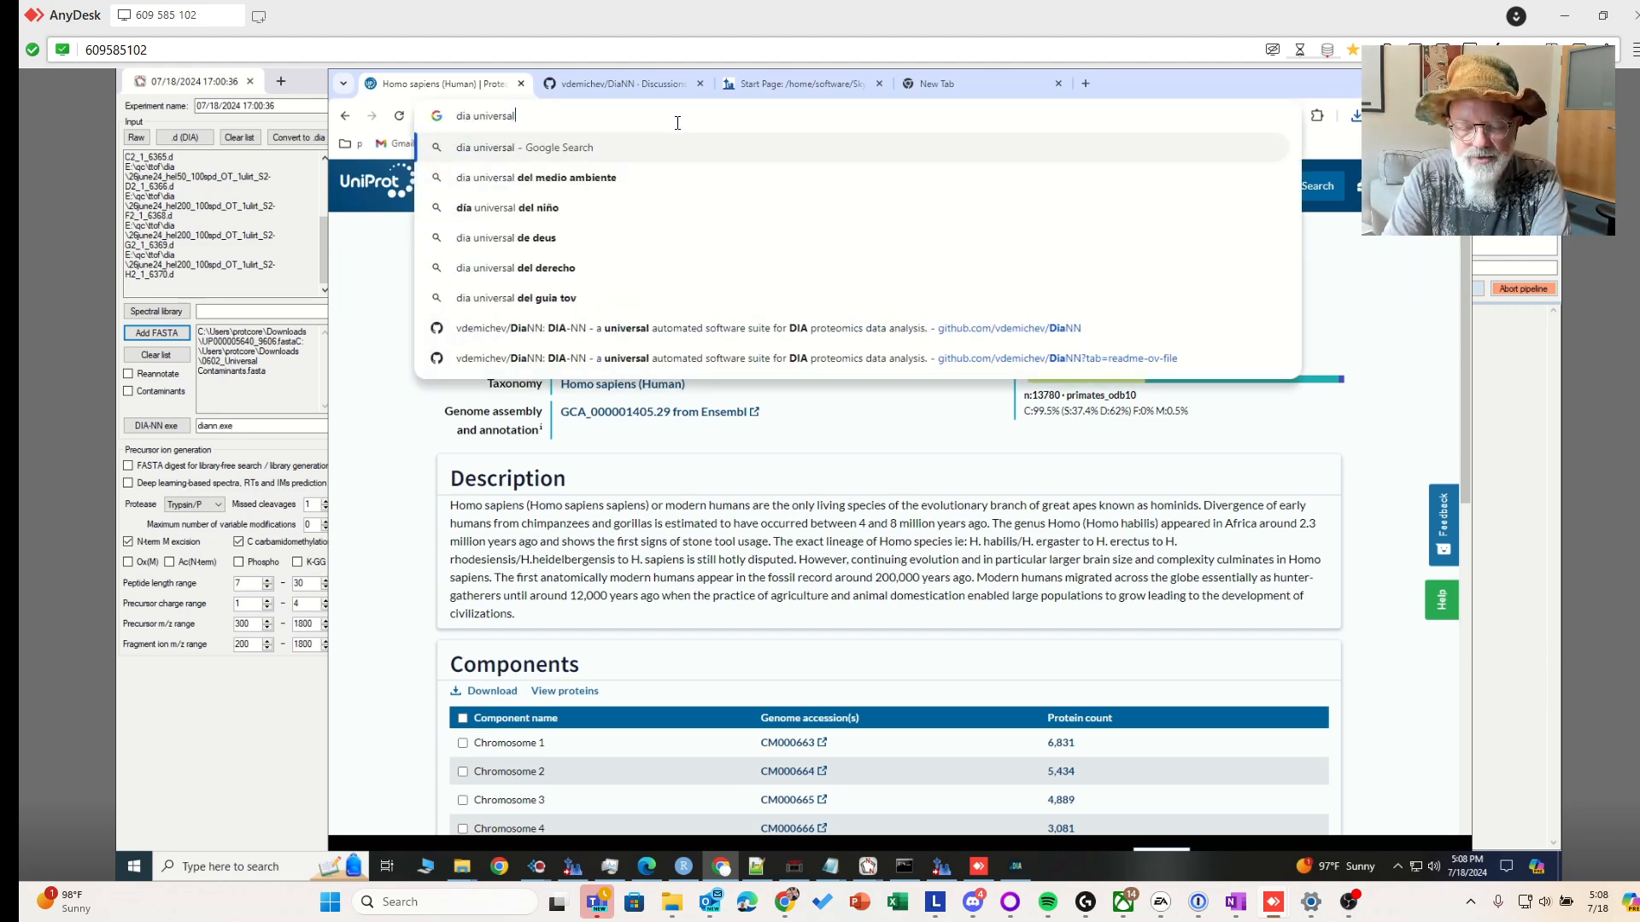
pyautogui.write(' contaminants')
pyautogui.press('Return')
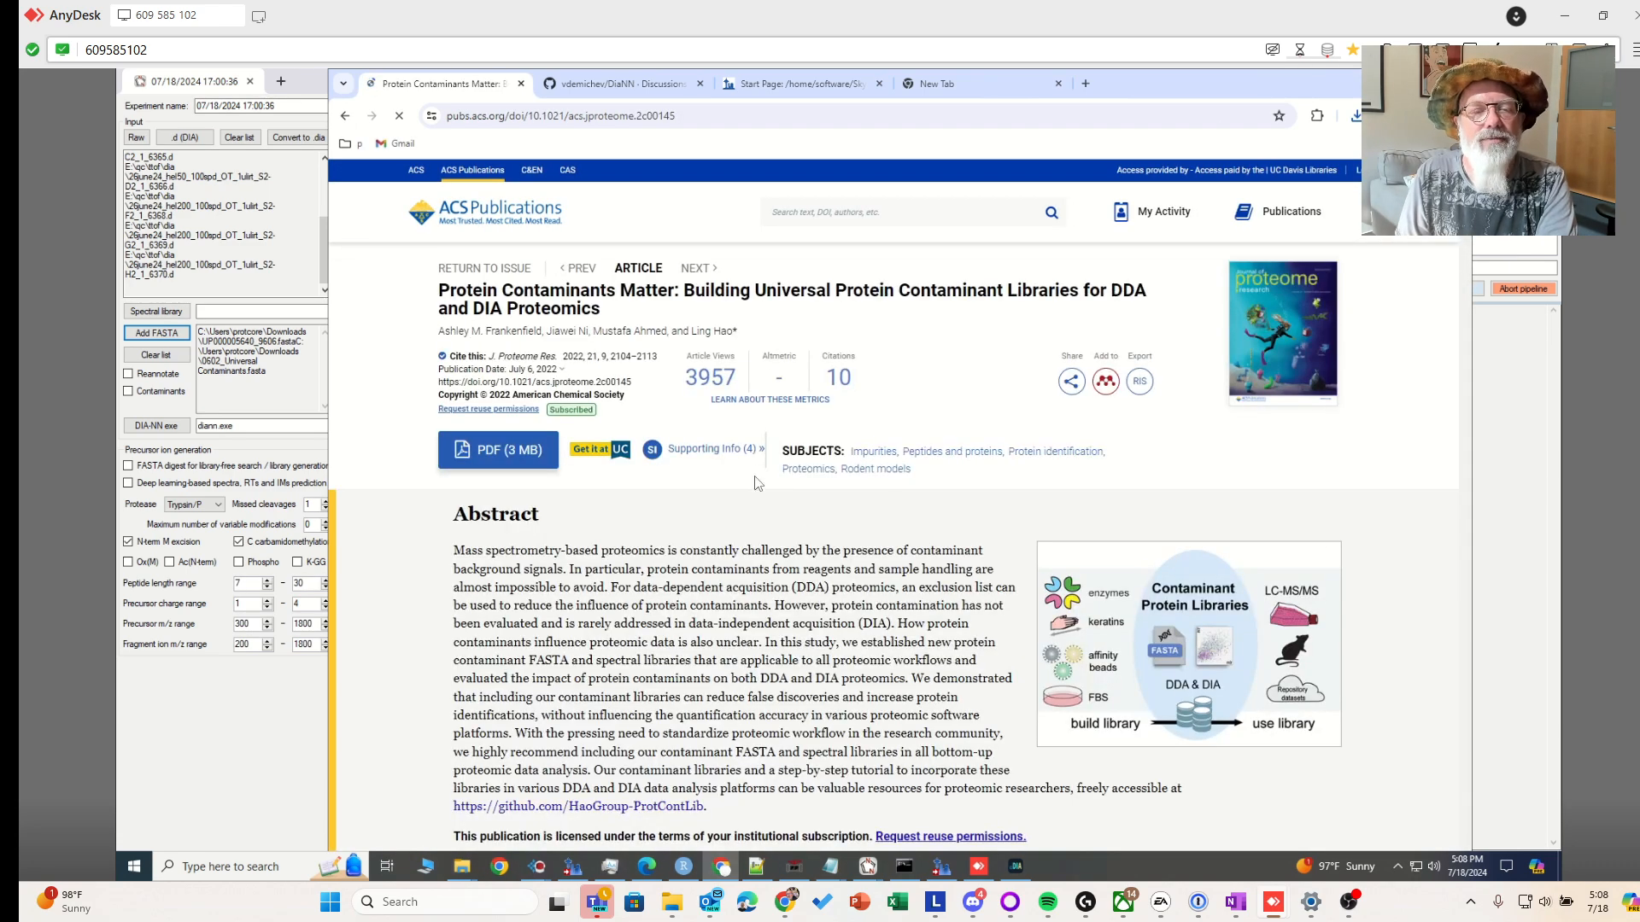
pyautogui.scroll(-2, 754, 435)
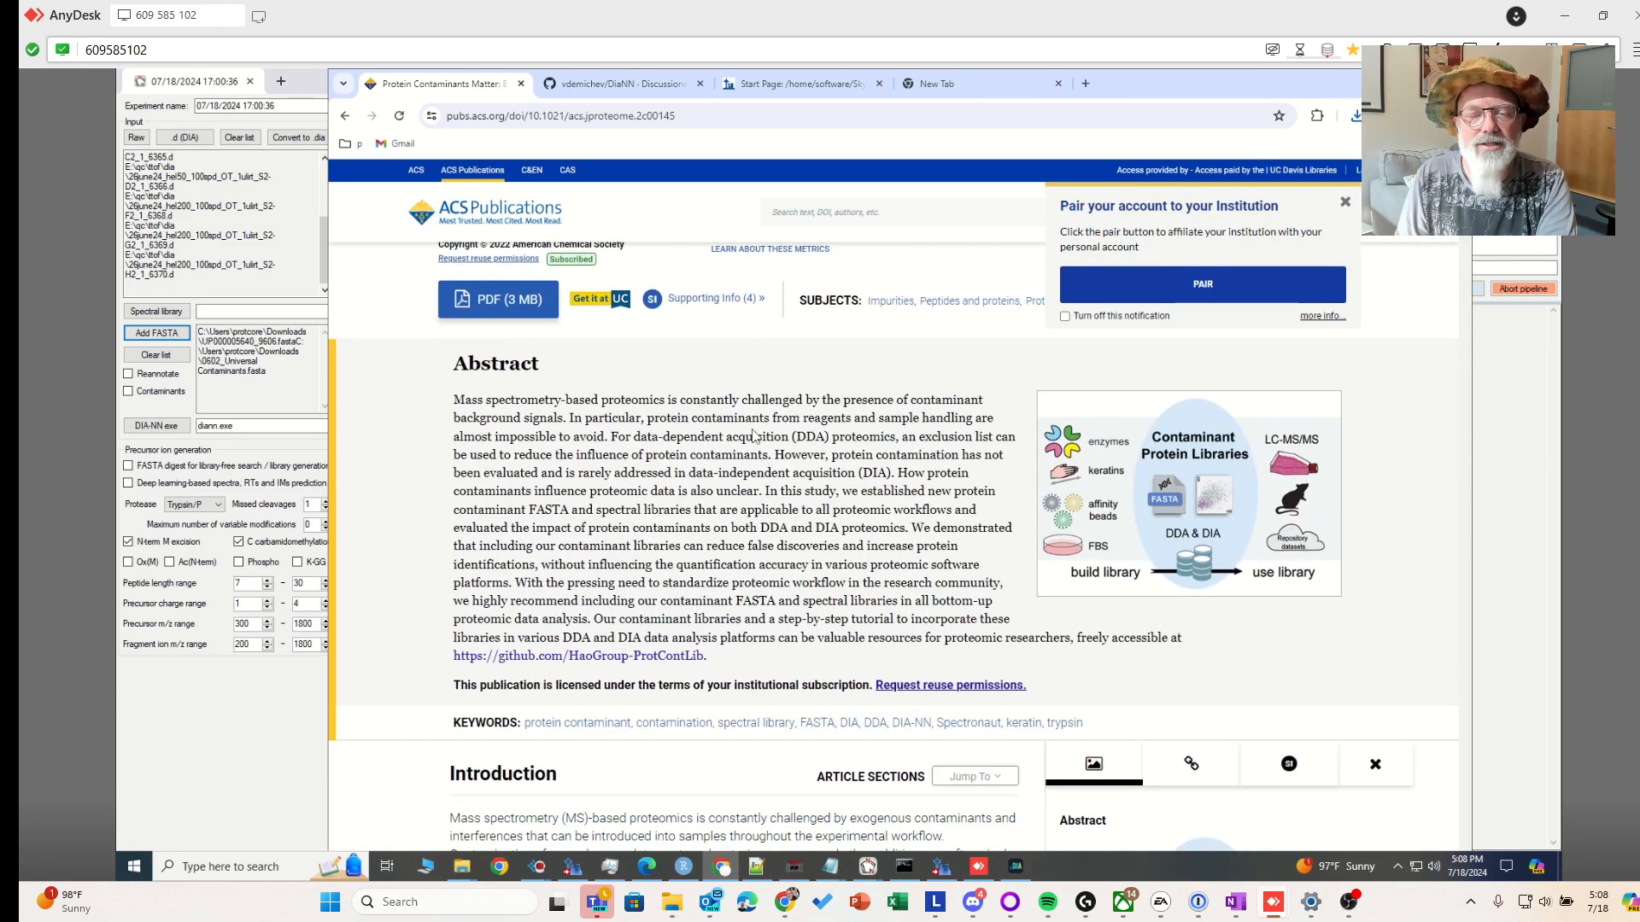
pyautogui.click(667, 656)
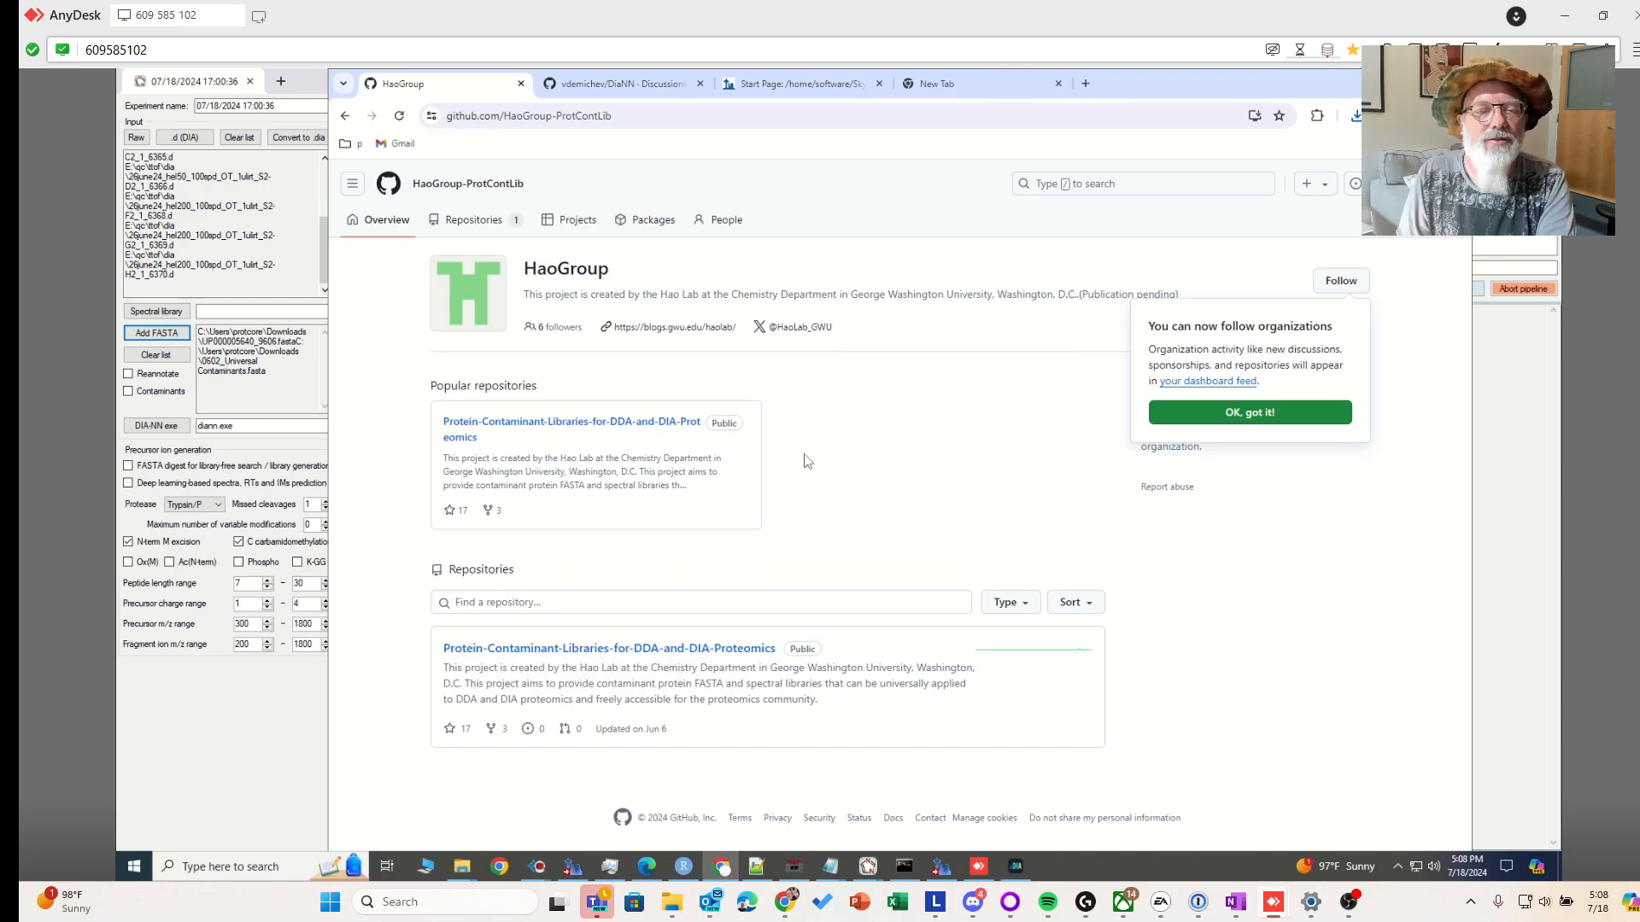
# Open the Protein-Contaminant-Libraries-for-DDA-and-DIA-Proteomics repository and examine its sample-type specific and universal contaminant FASTA folders
pyautogui.click(672, 424)
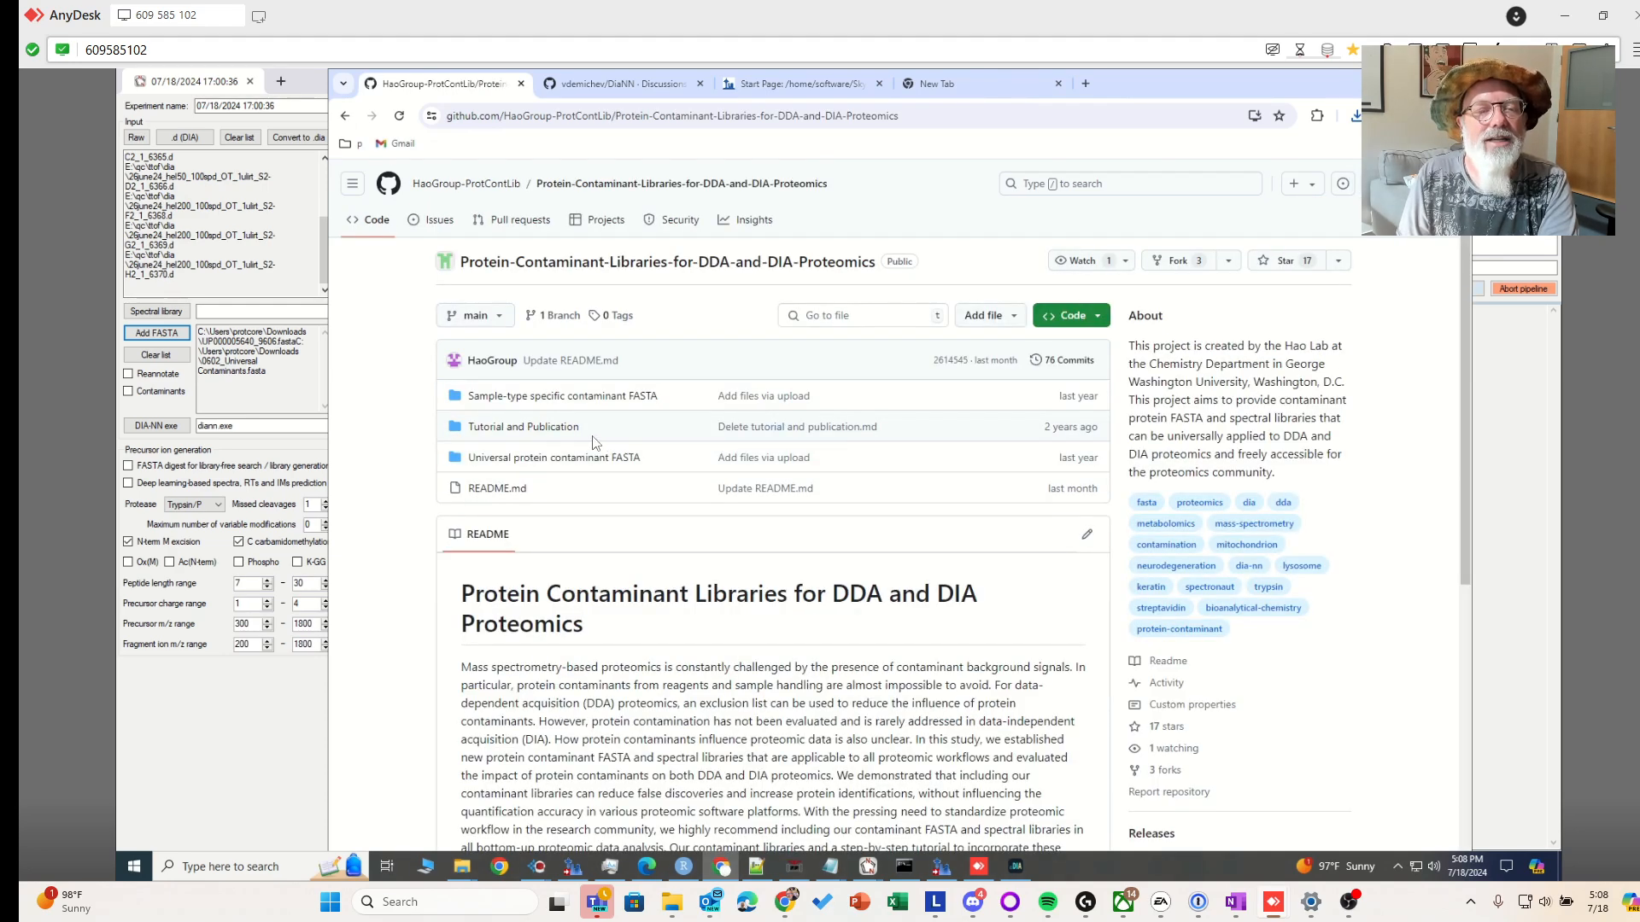
pyautogui.click(637, 397)
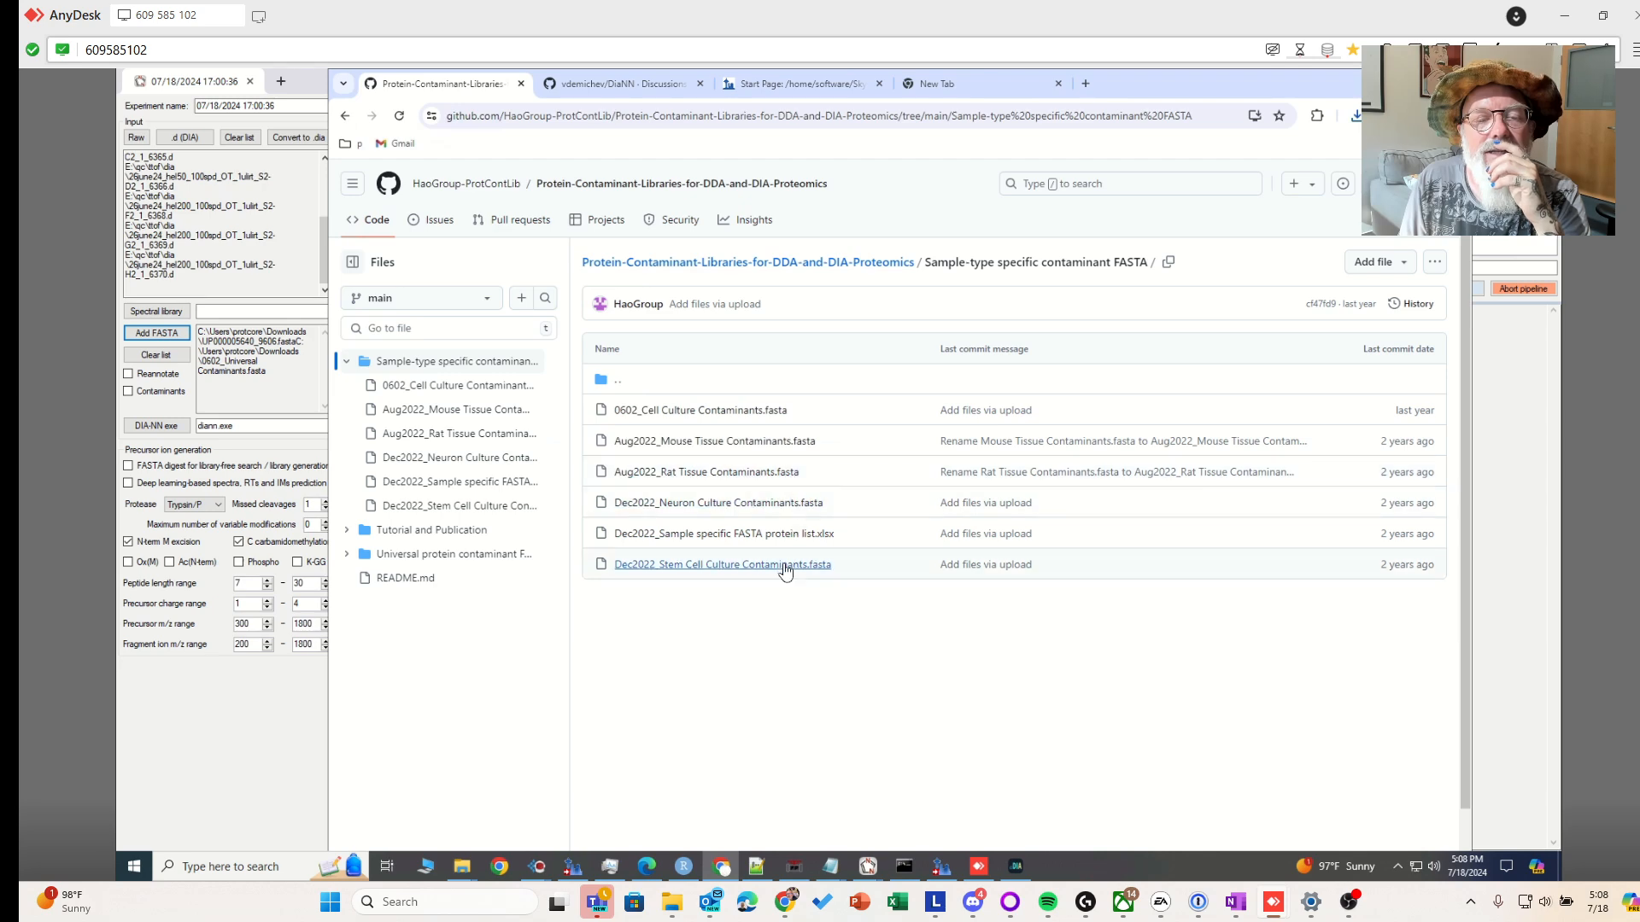
pyautogui.hotkey('alt', 'Left')
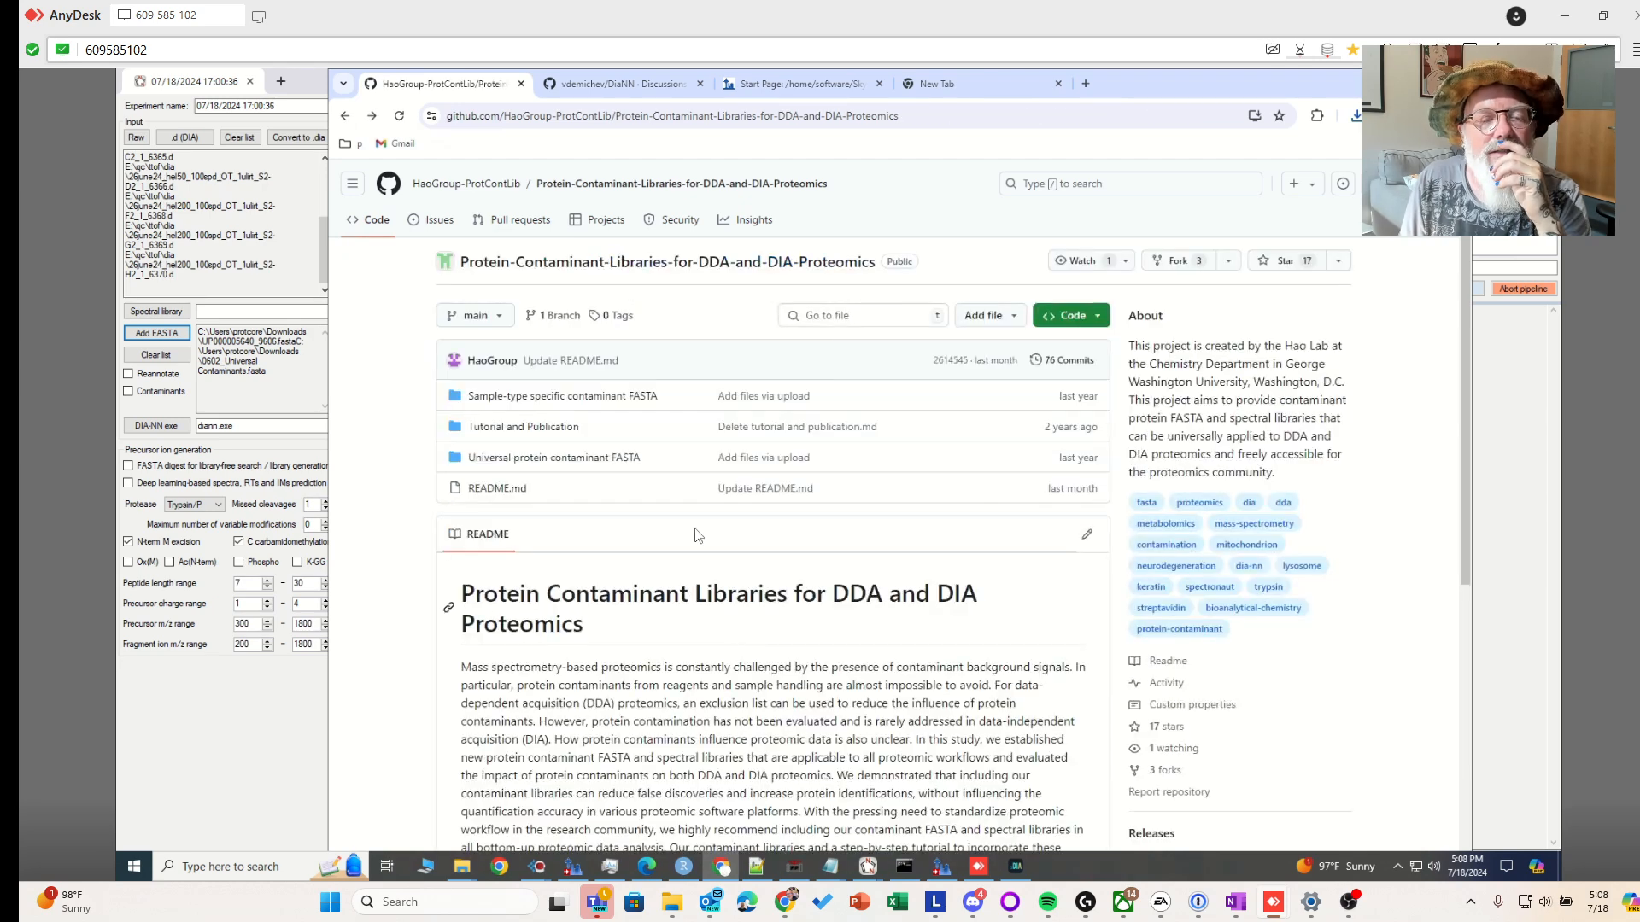
pyautogui.click(567, 458)
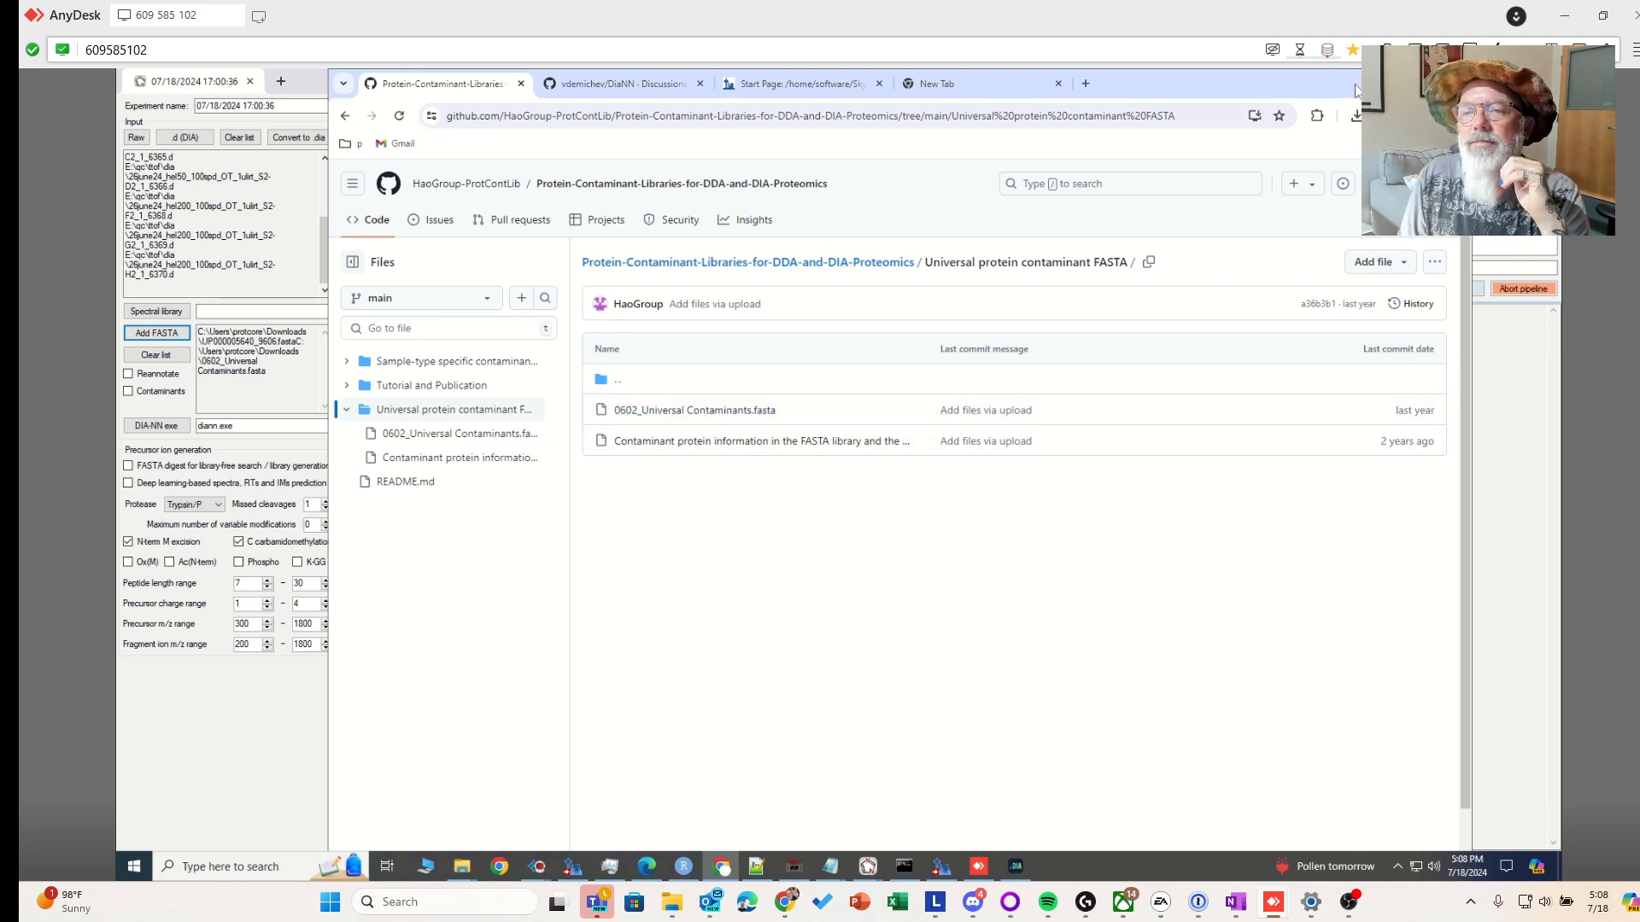
# Switch back to DIA-NN and enable FASTA digest for library-free search / library generation
pyautogui.click(224, 345)
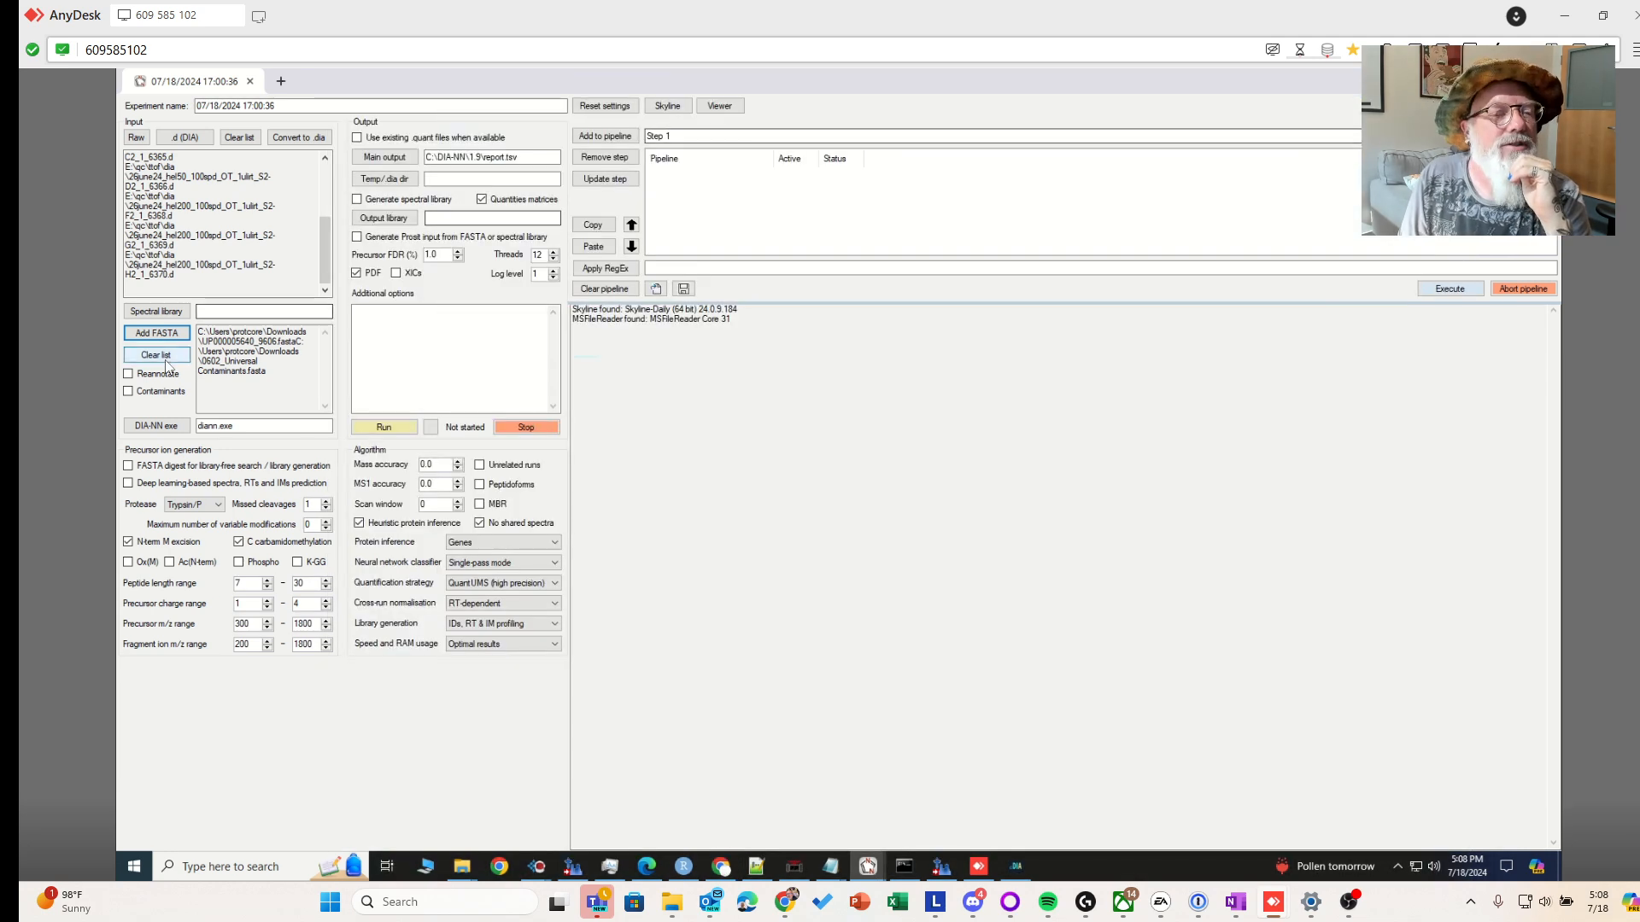
pyautogui.click(128, 466)
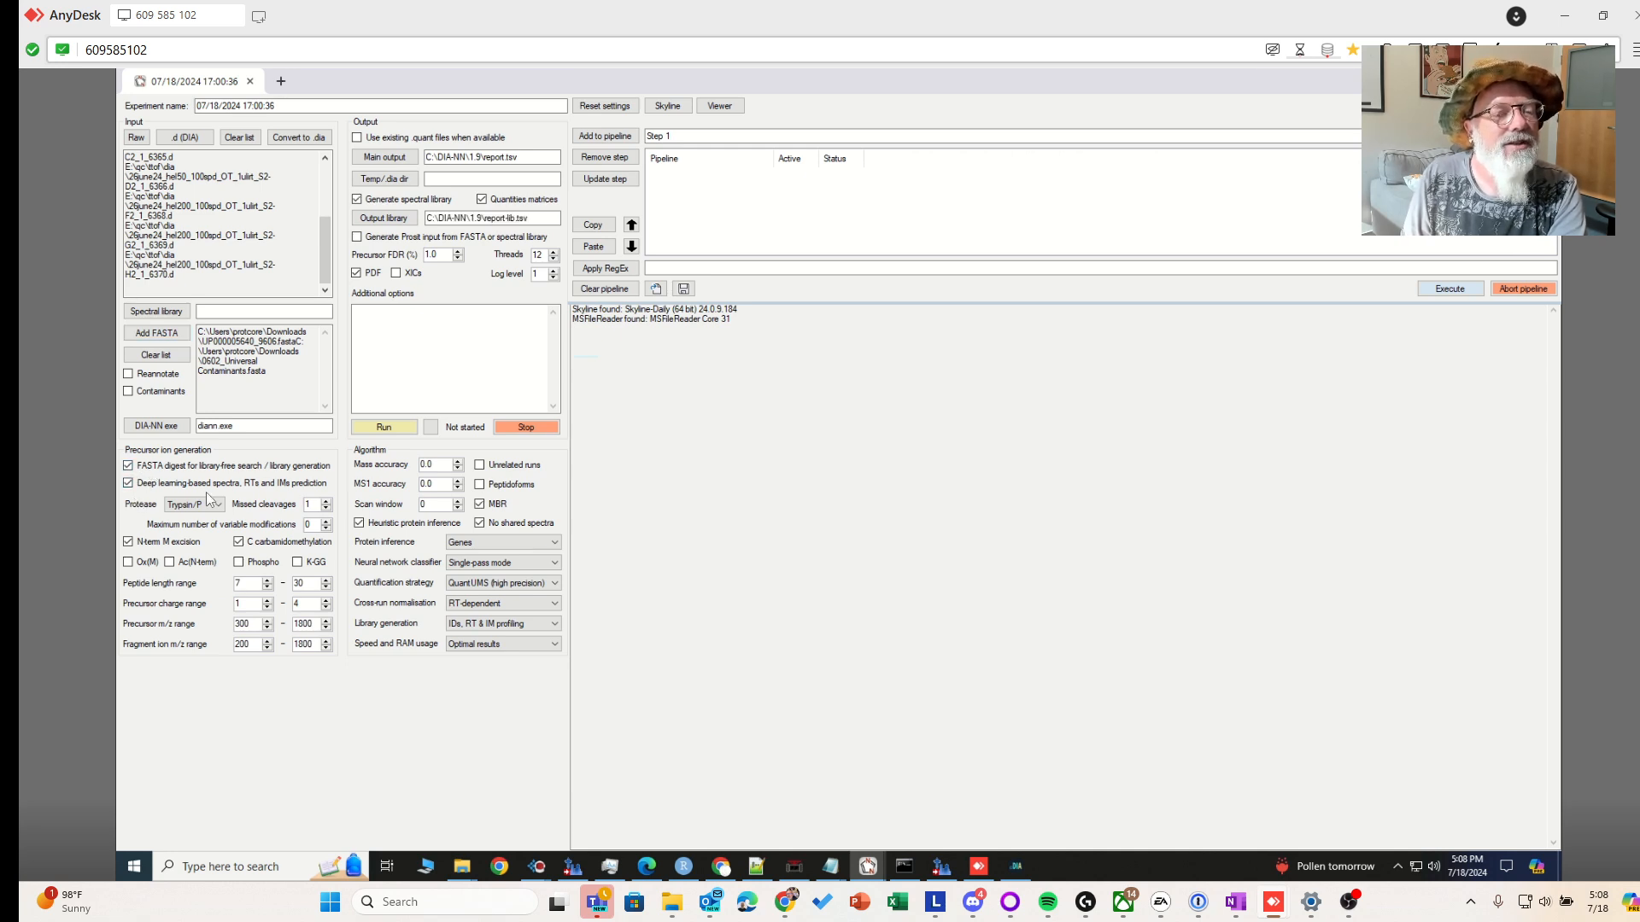
pyautogui.click(404, 163)
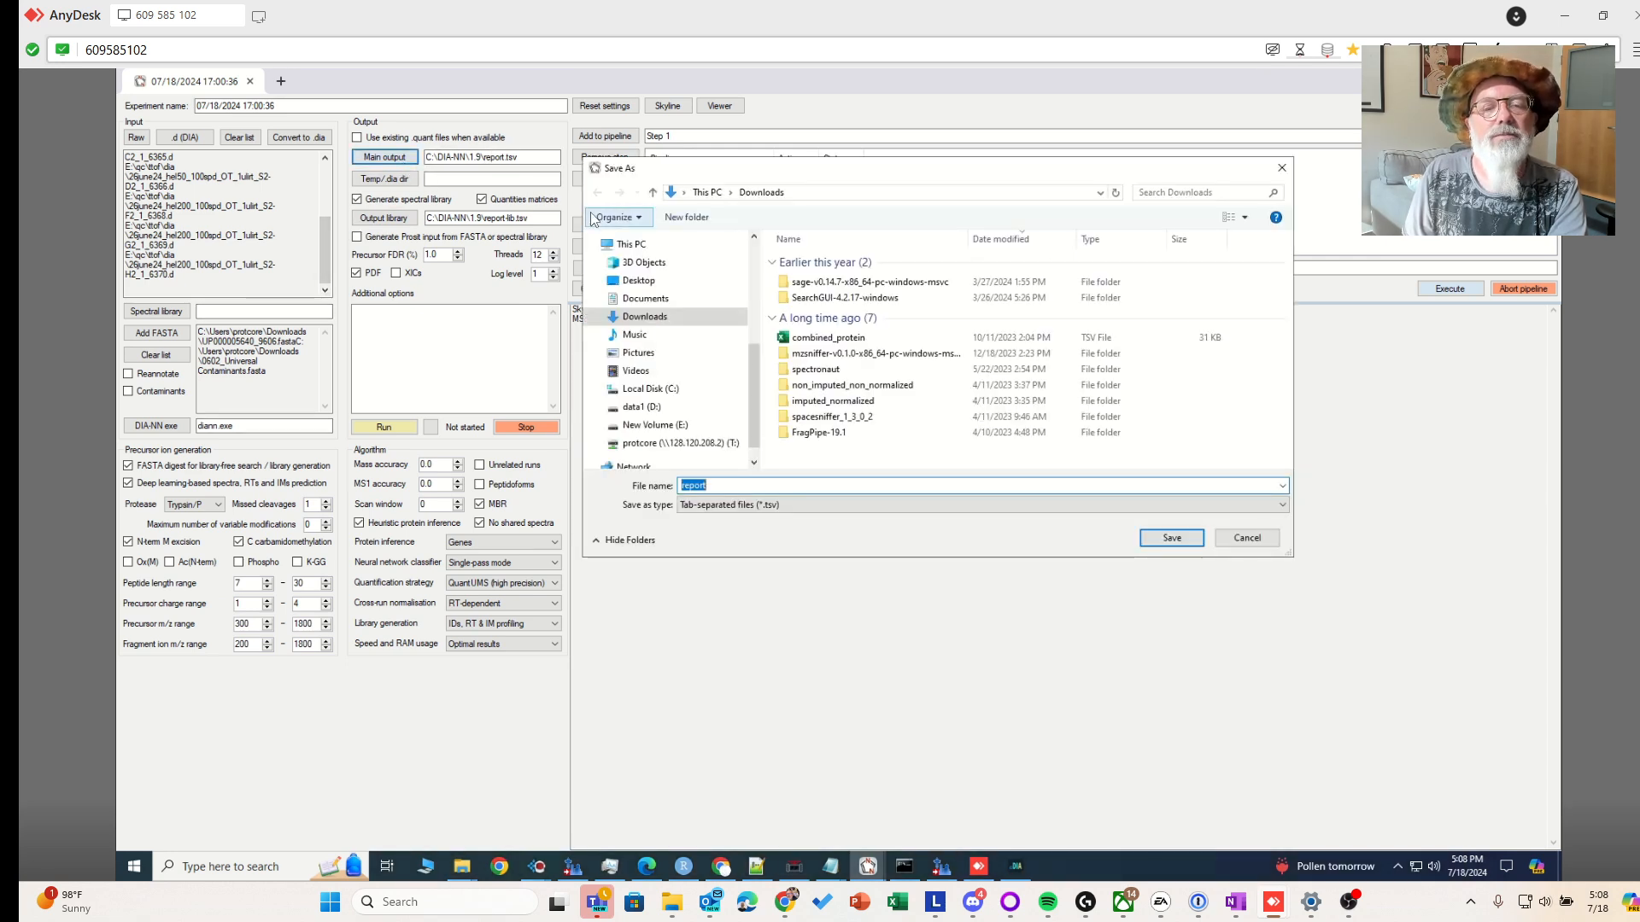
pyautogui.click(664, 424)
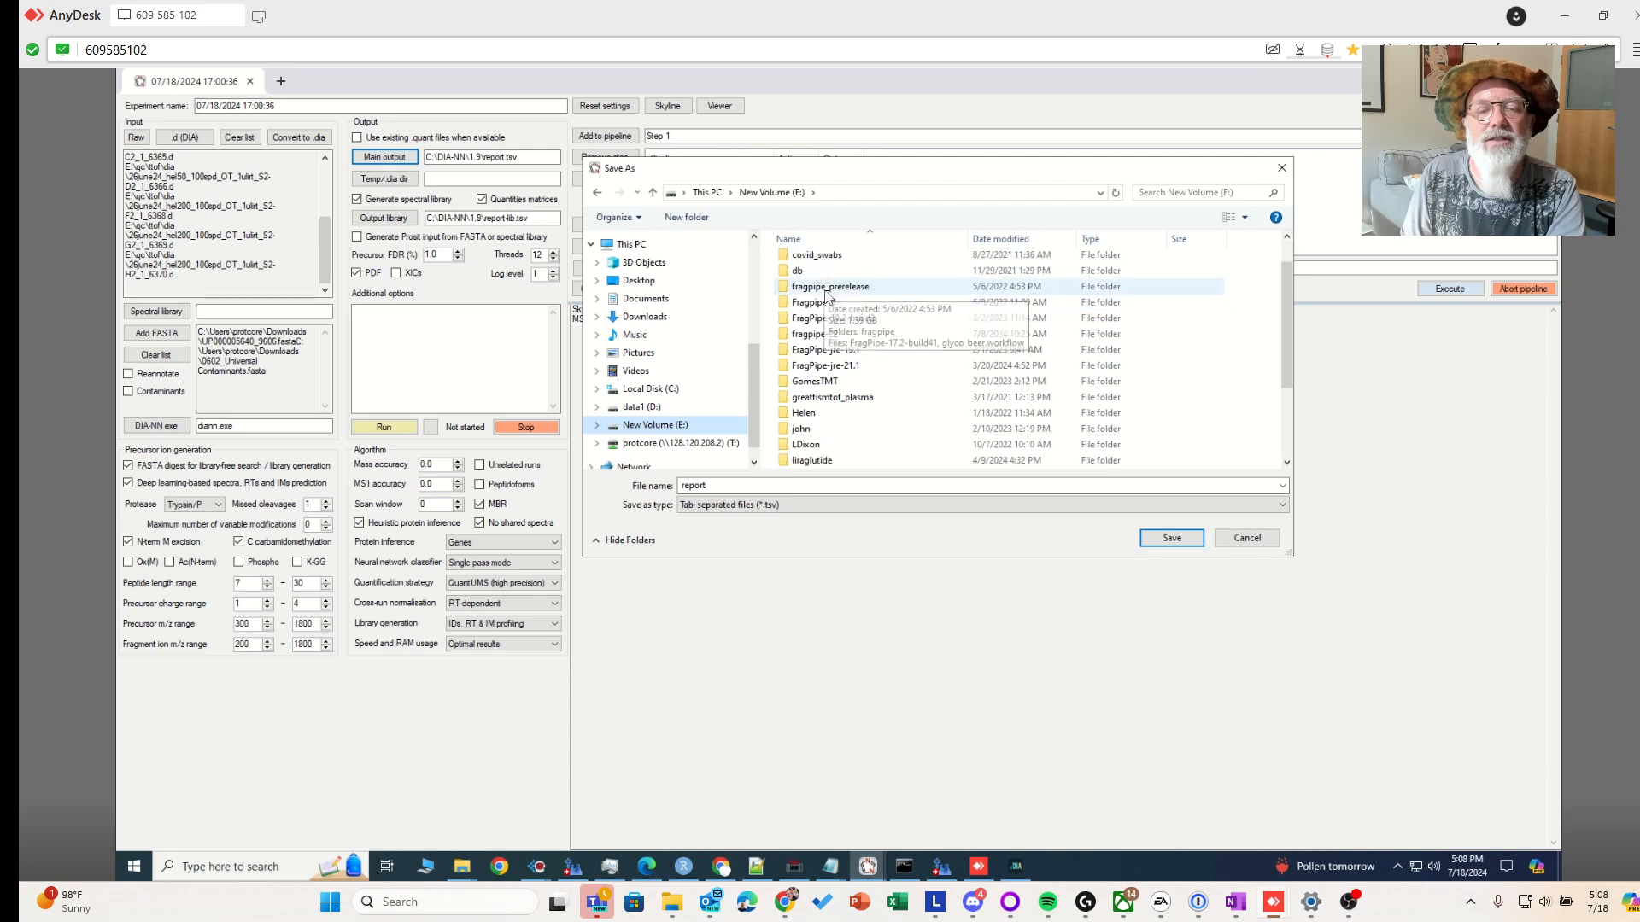
pyautogui.scroll(-5, 829, 299)
pyautogui.doubleClick(816, 415)
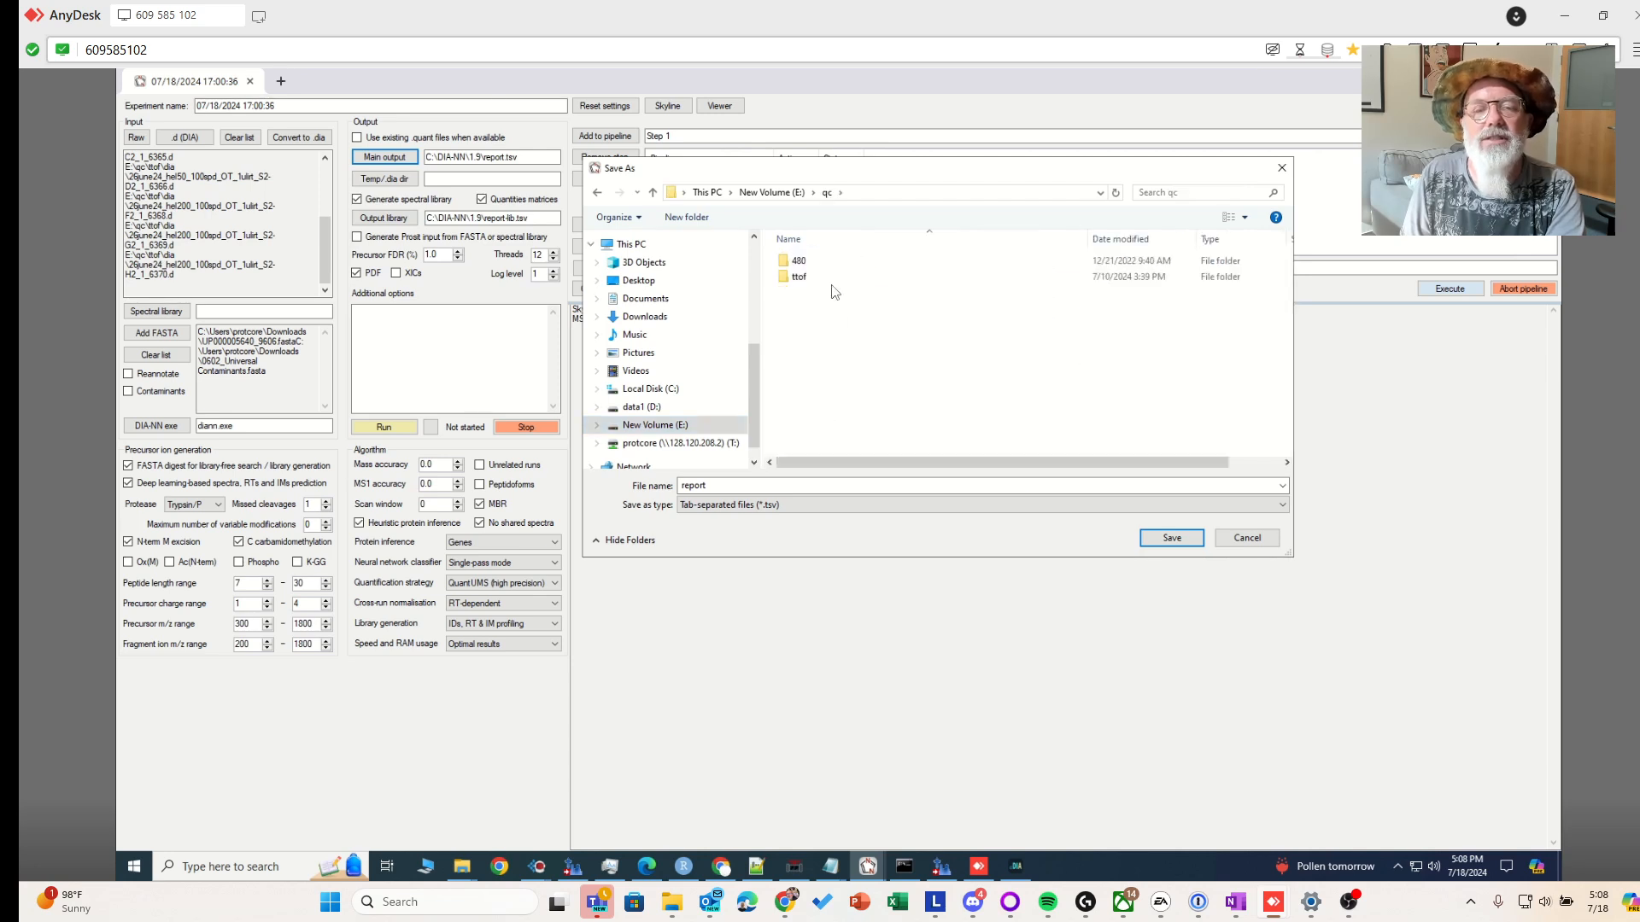
pyautogui.doubleClick(832, 277)
pyautogui.doubleClick(836, 276)
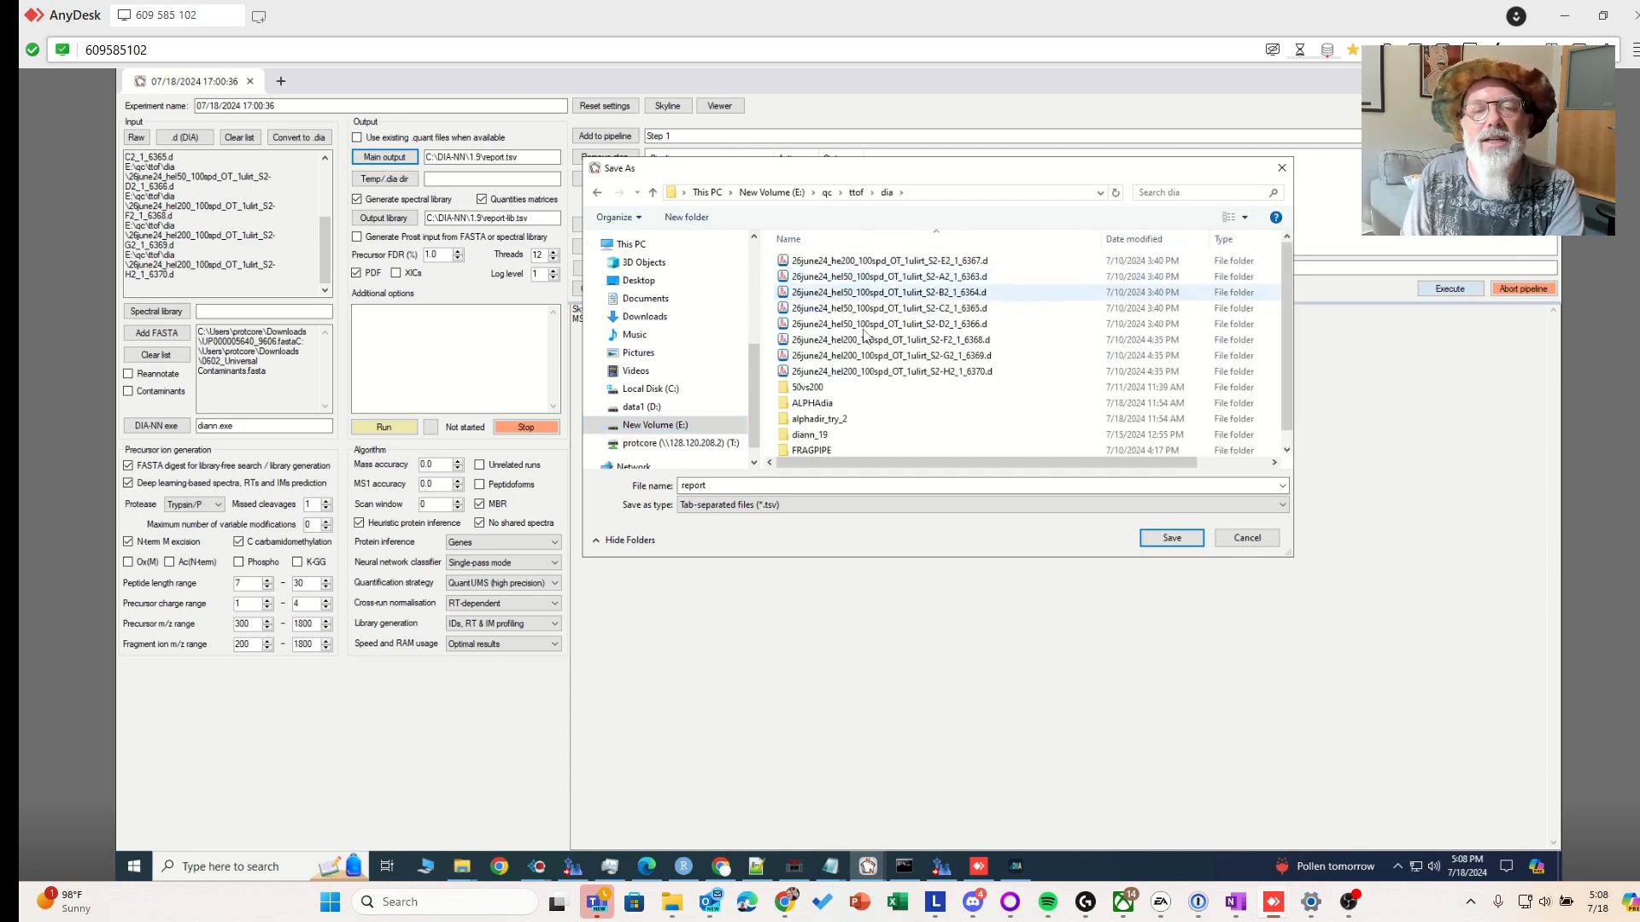
pyautogui.scroll(-1, 914, 368)
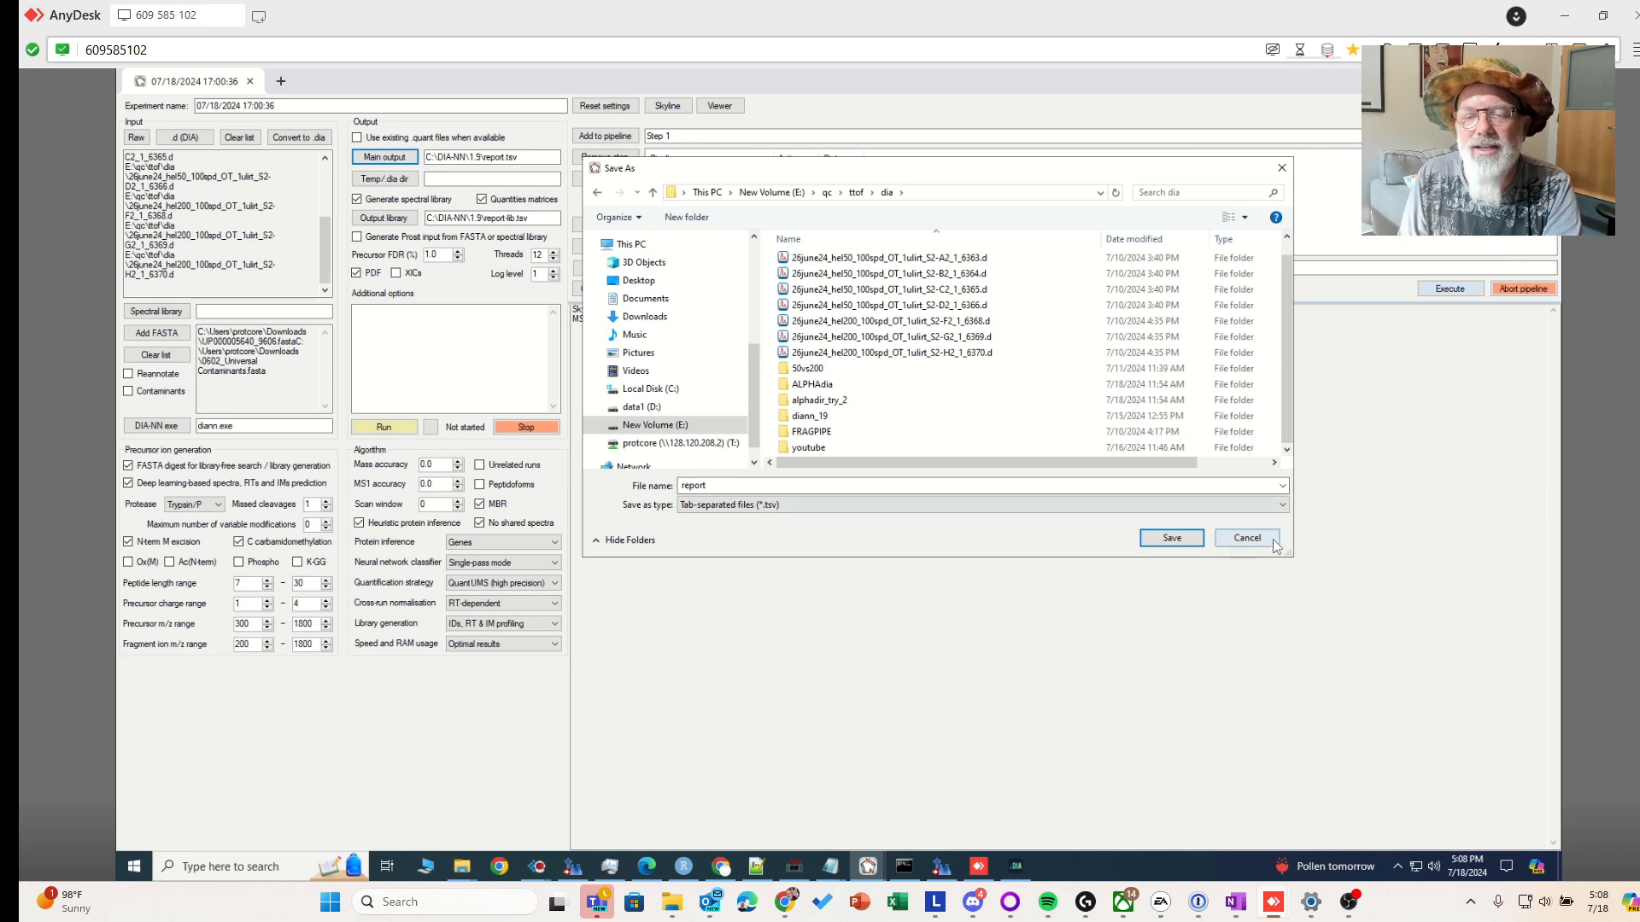
pyautogui.click(1246, 538)
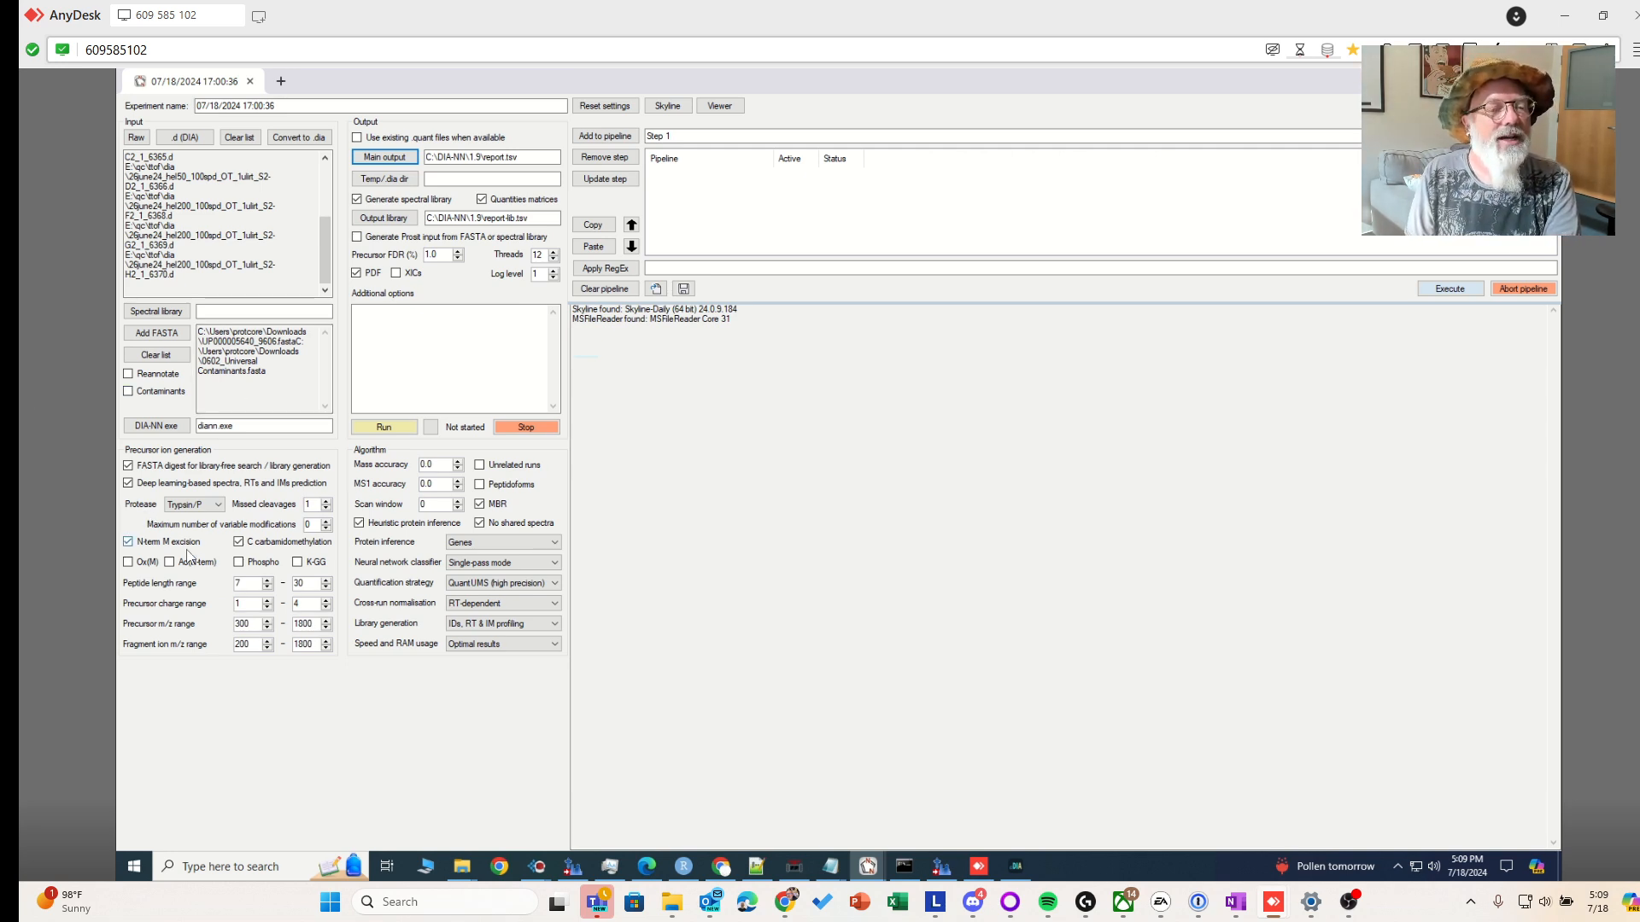
# Enable the Ox(M) and Ac(N-term) modifications with K-GG off, allowing a maximum of 1 variable modification
pyautogui.click(129, 566)
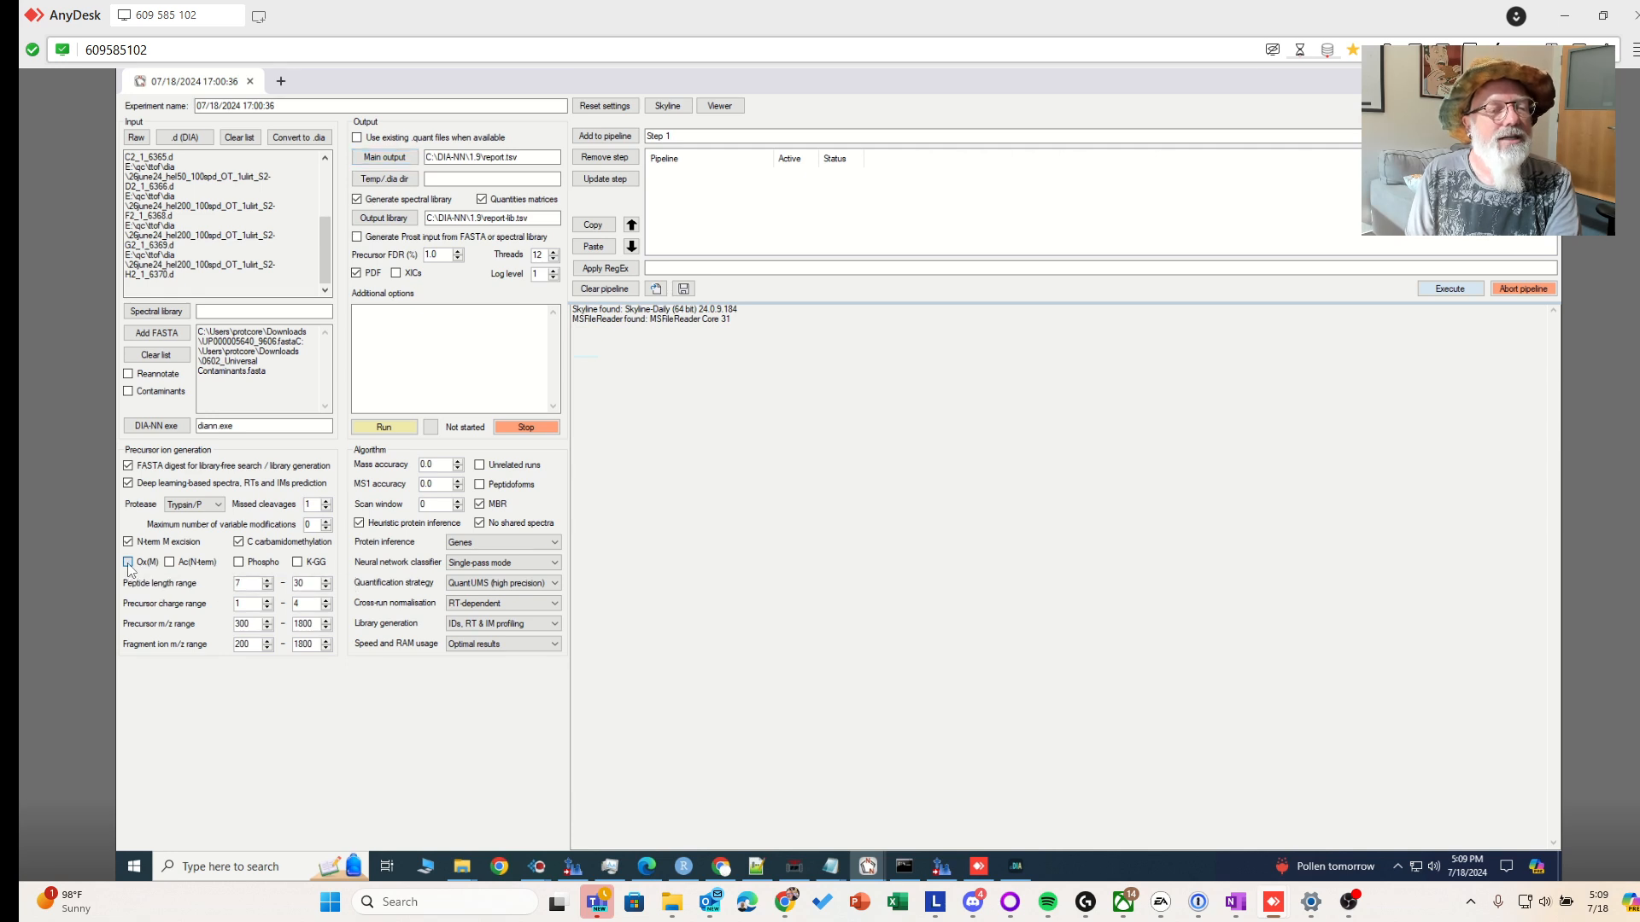
pyautogui.click(179, 563)
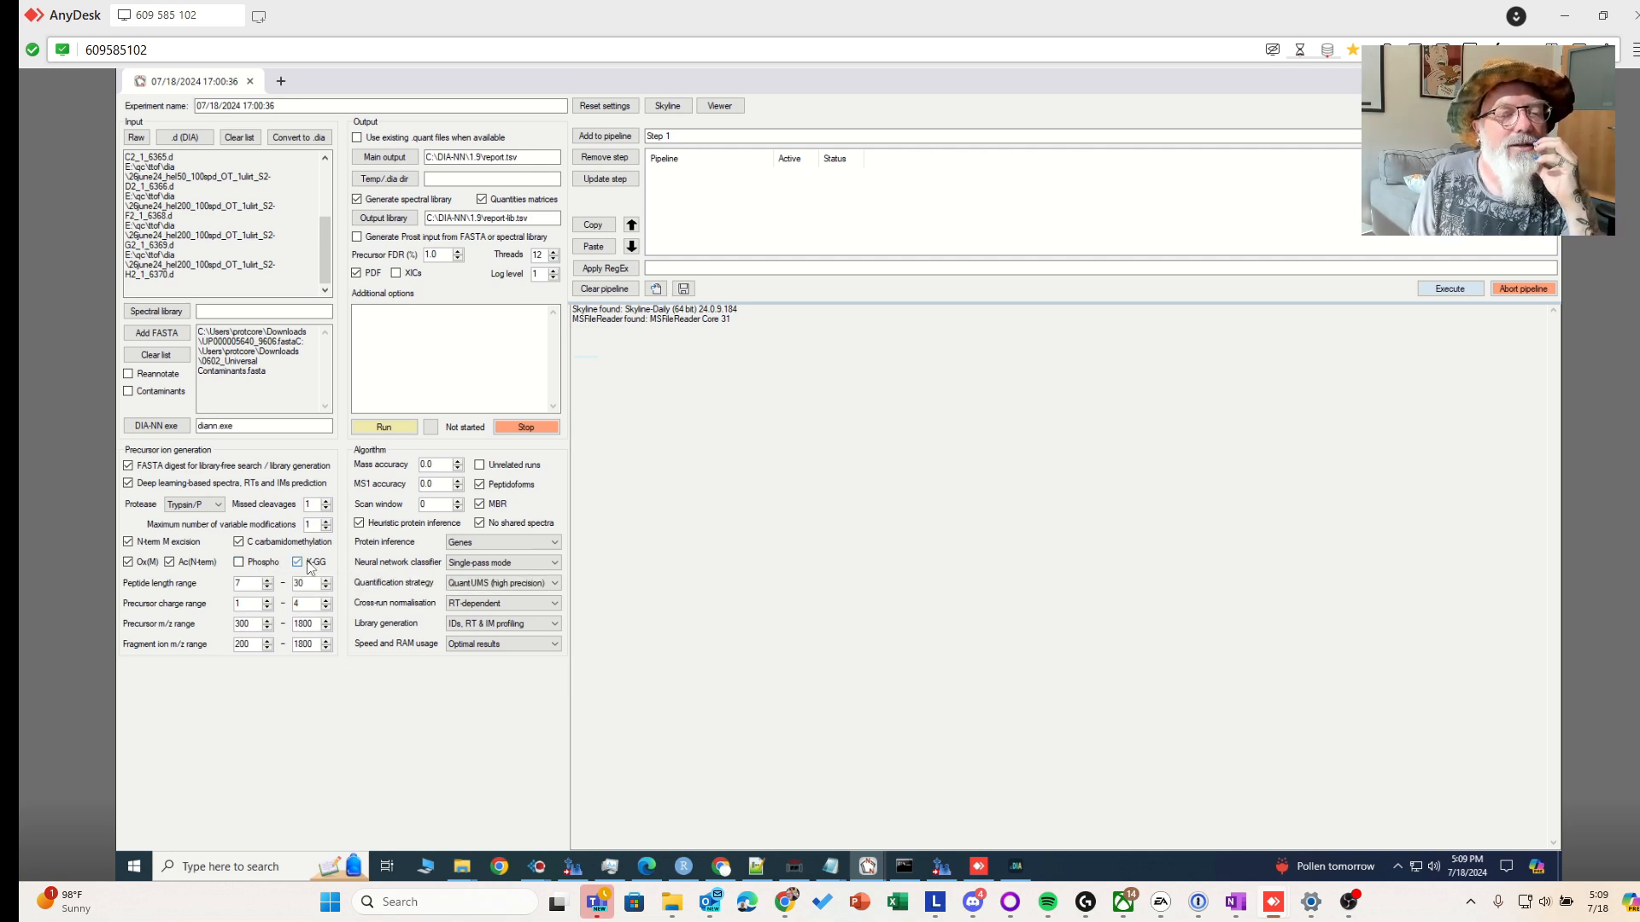
pyautogui.click(299, 567)
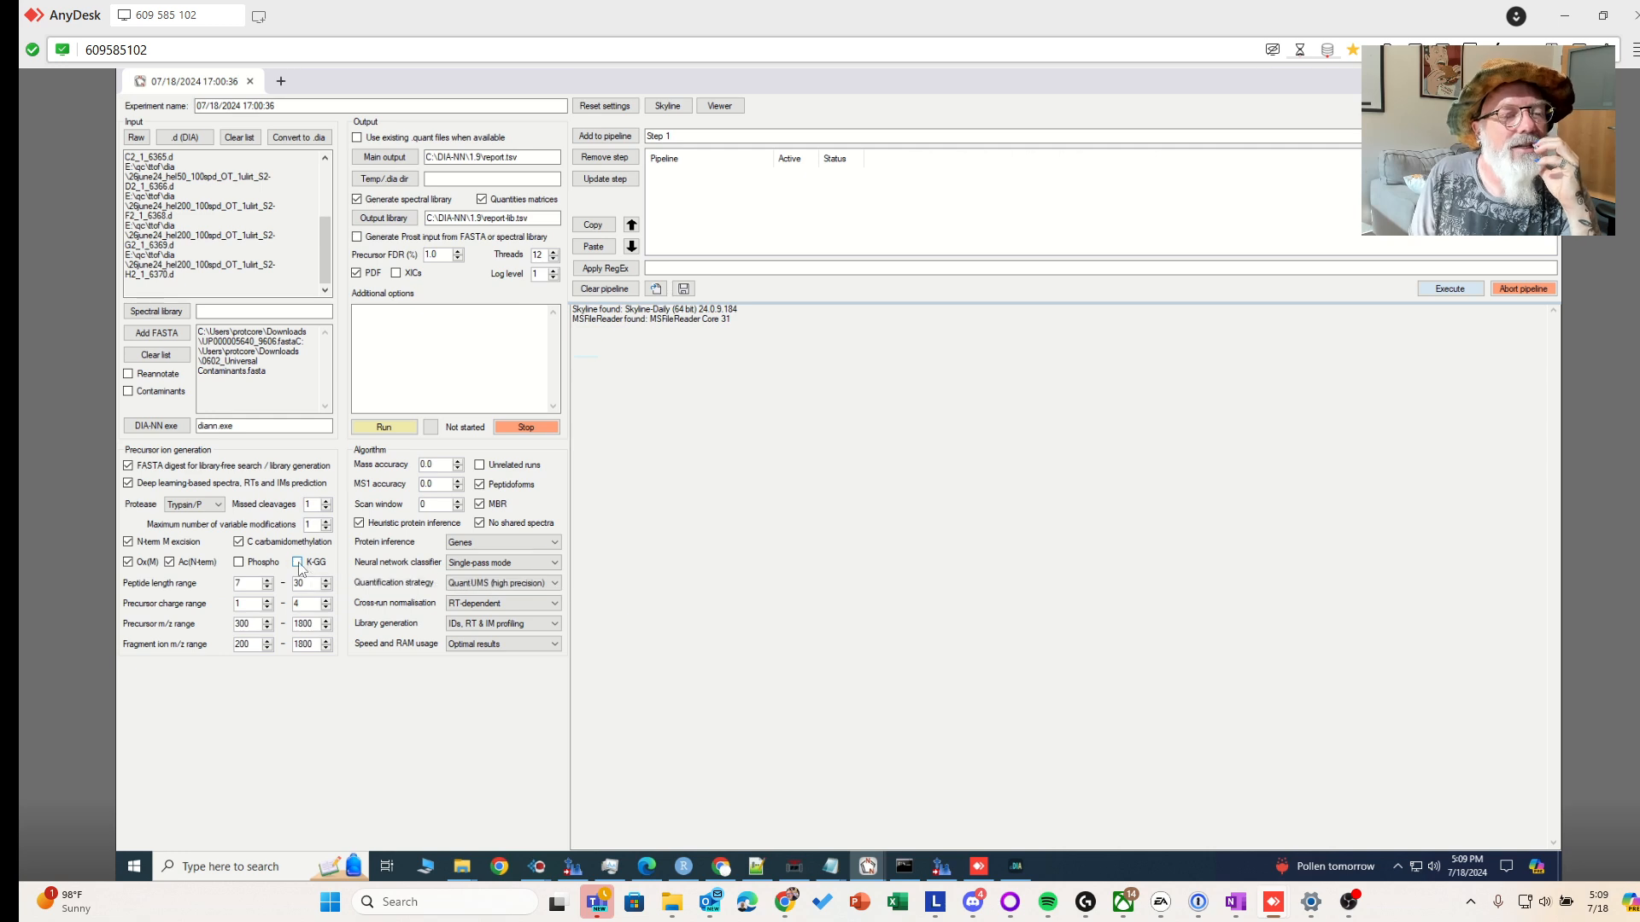
pyautogui.click(325, 523)
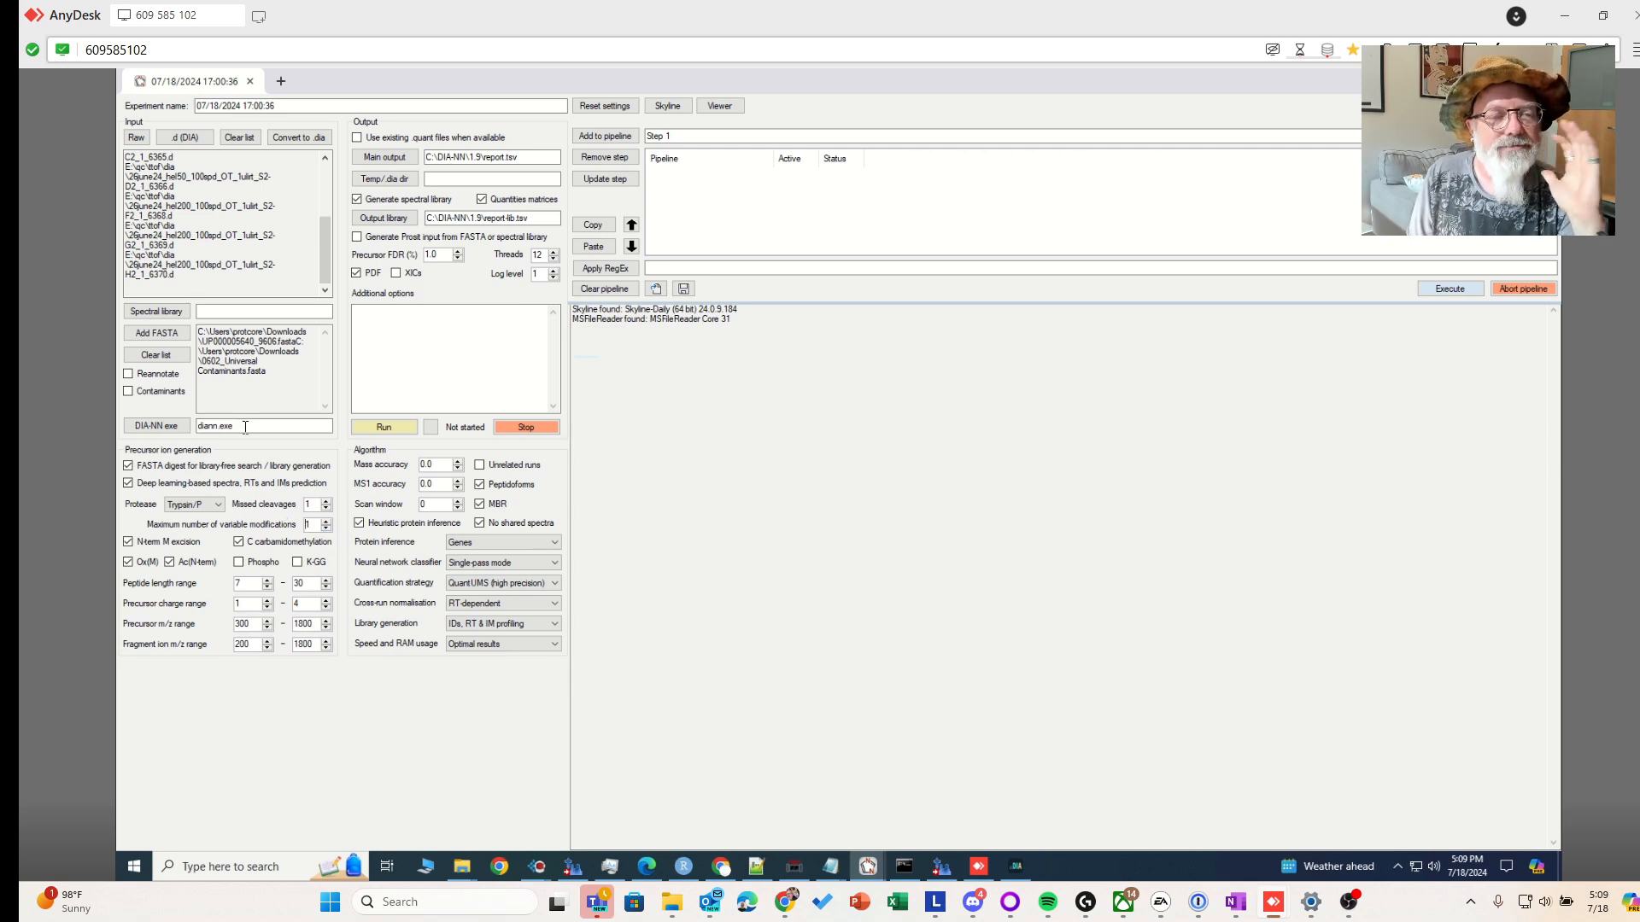
# Clear all entries from the FASTA file list
pyautogui.moveTo(297, 376); pyautogui.dragTo(217, 362)
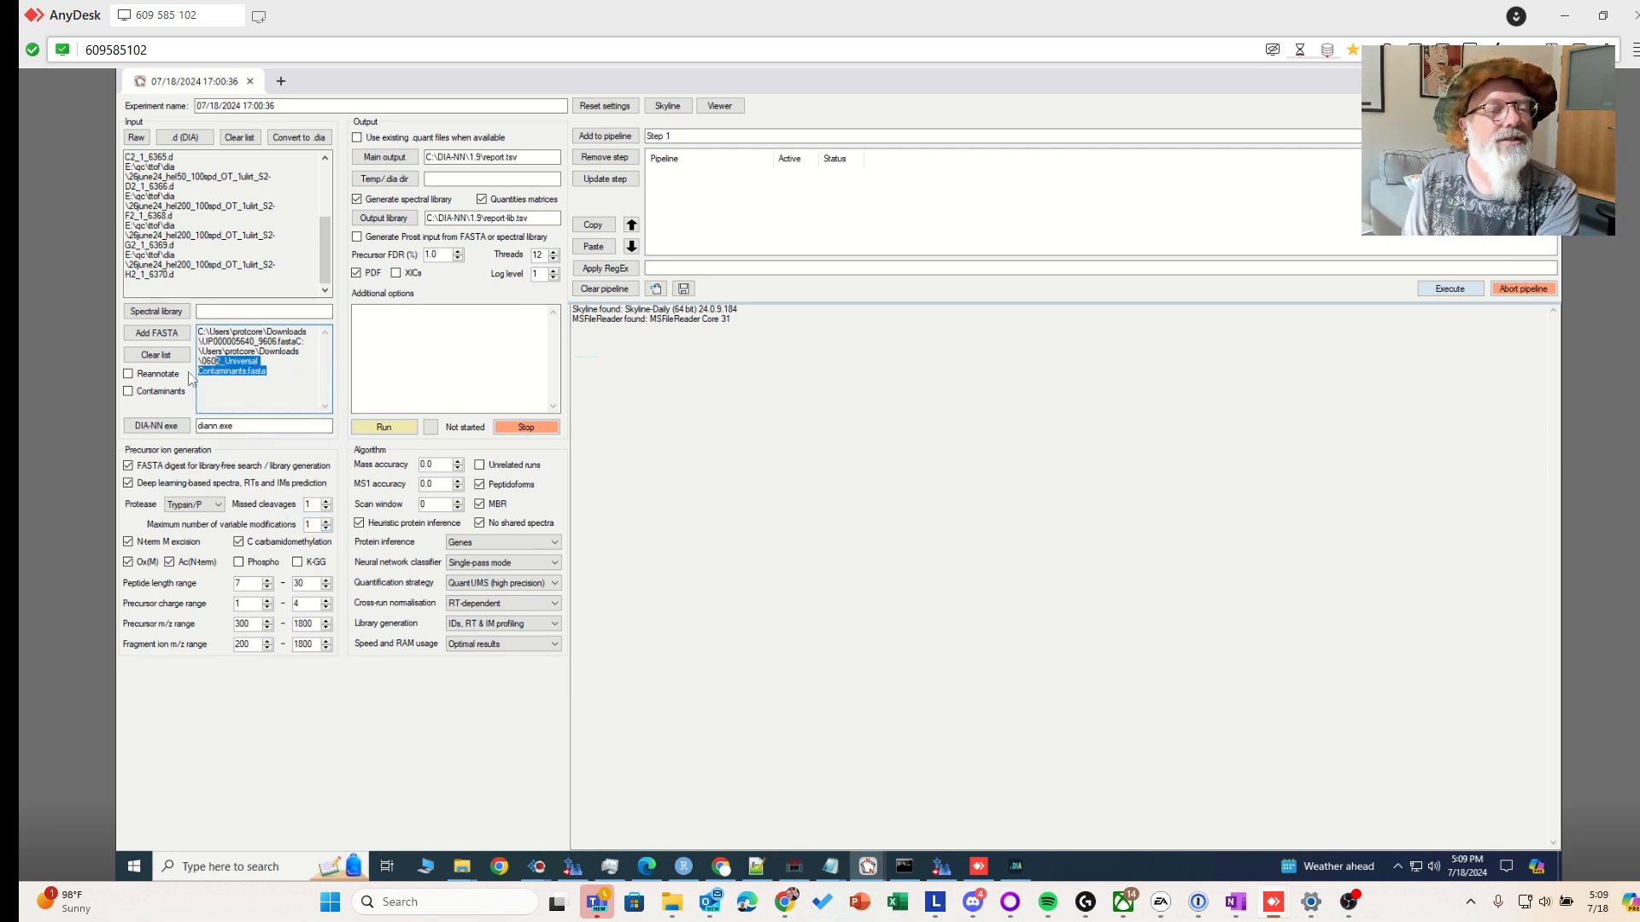
pyautogui.click(156, 355)
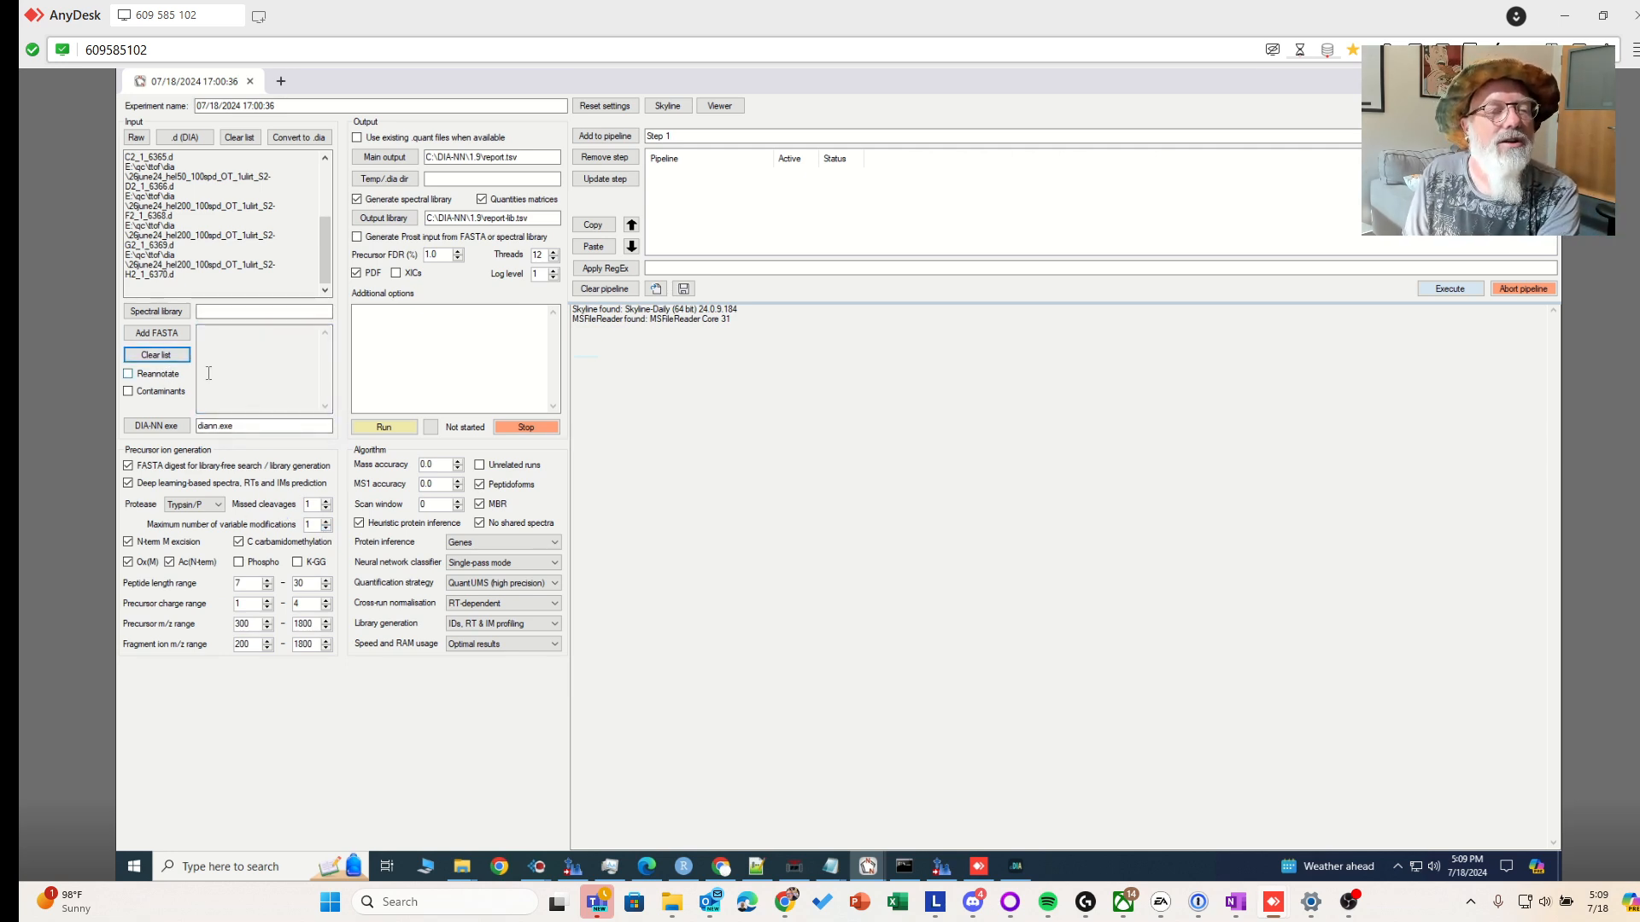
# Load report.predicted.speclib from E:\qc\ttof\dia\diann_19 as the spectral library
pyautogui.click(176, 317)
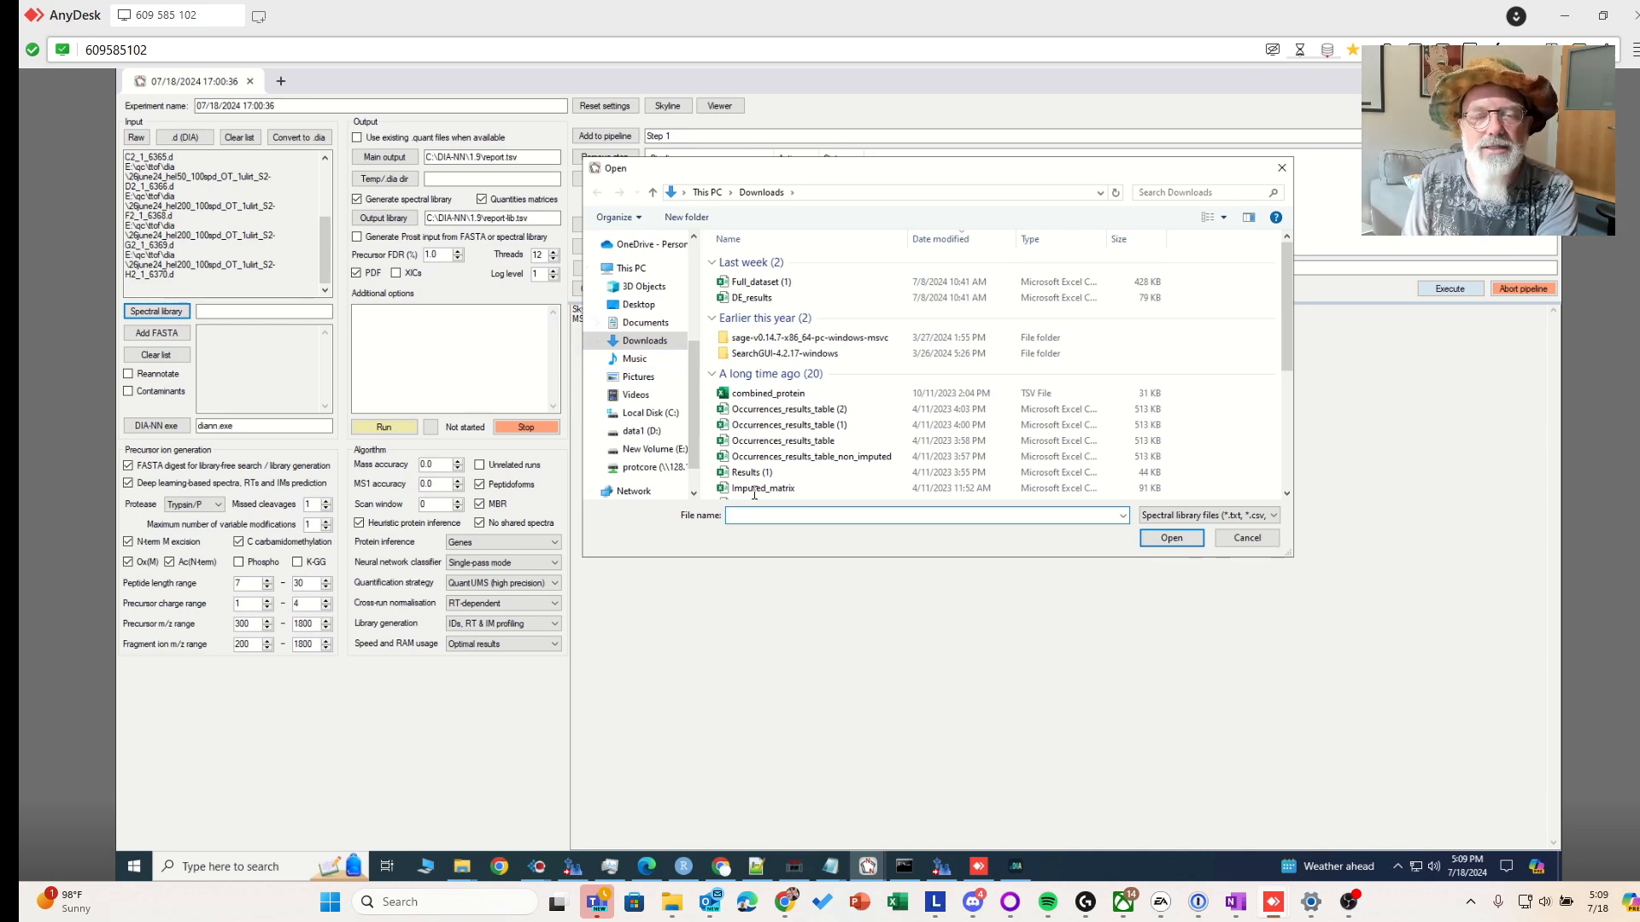
pyautogui.click(653, 449)
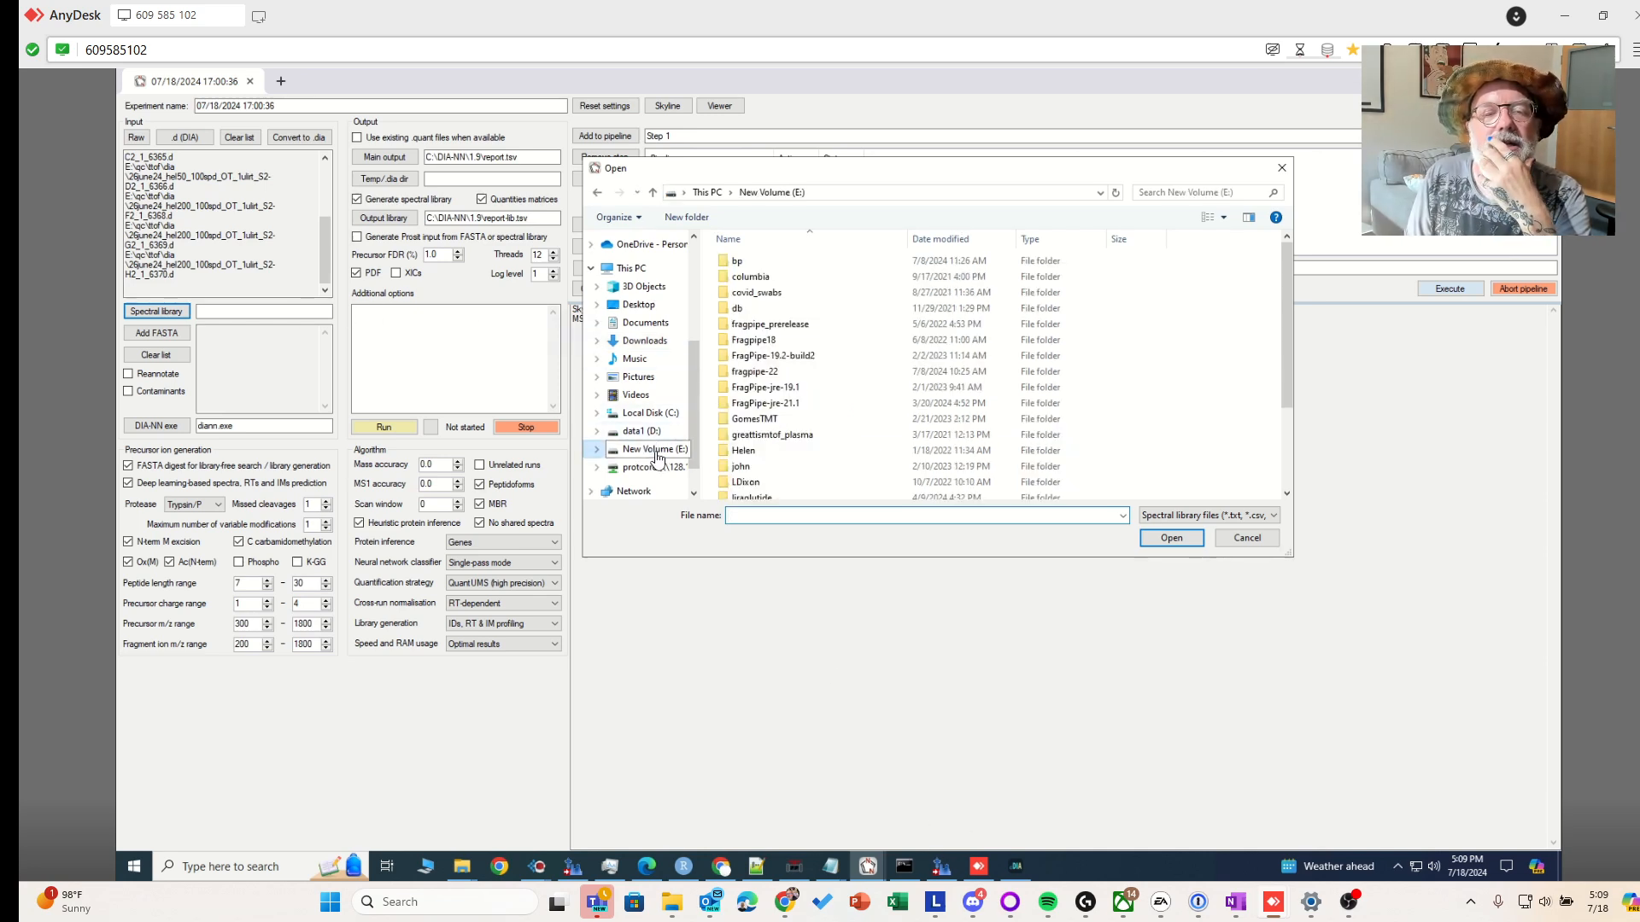
pyautogui.doubleClick(754, 264)
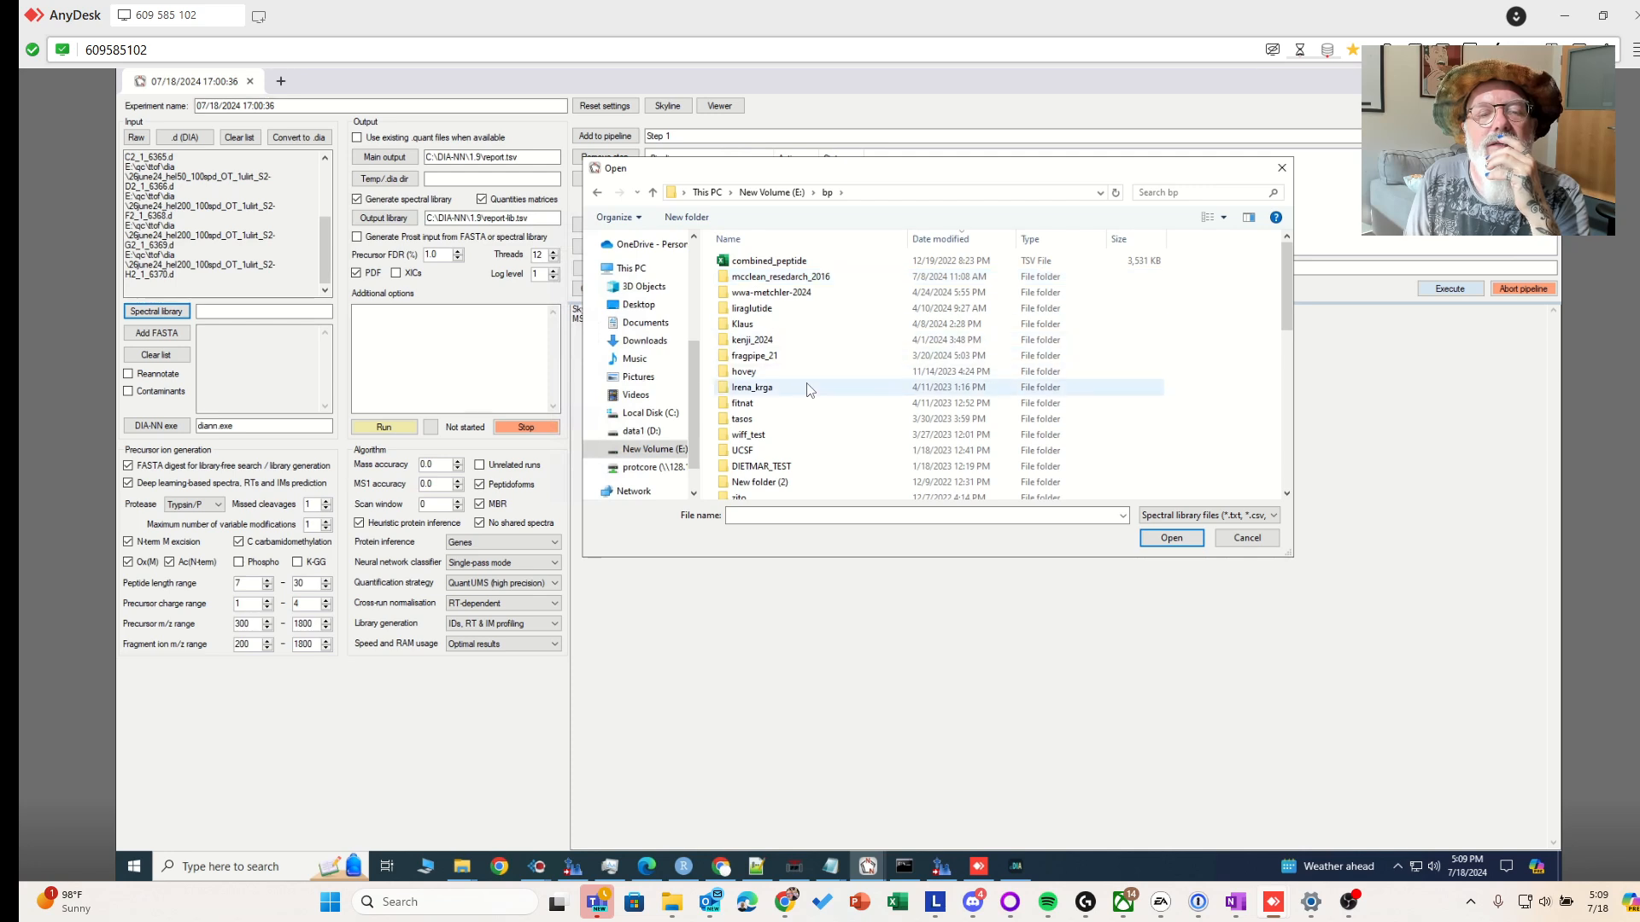
pyautogui.scroll(-3, 773, 384)
pyautogui.scroll(3, 773, 384)
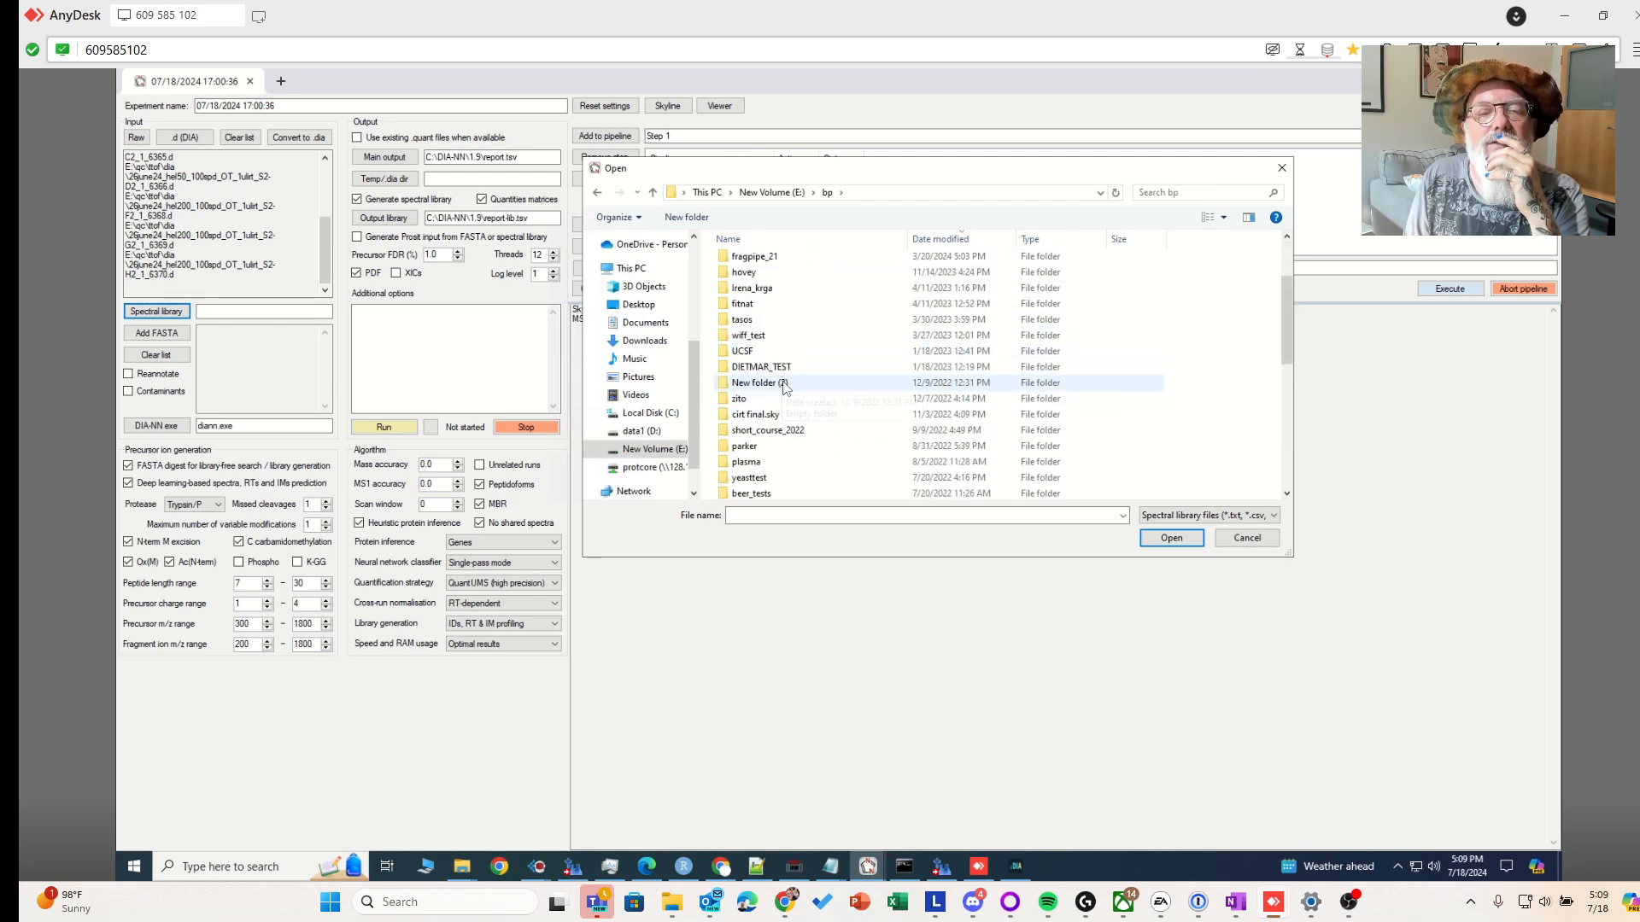
pyautogui.click(774, 193)
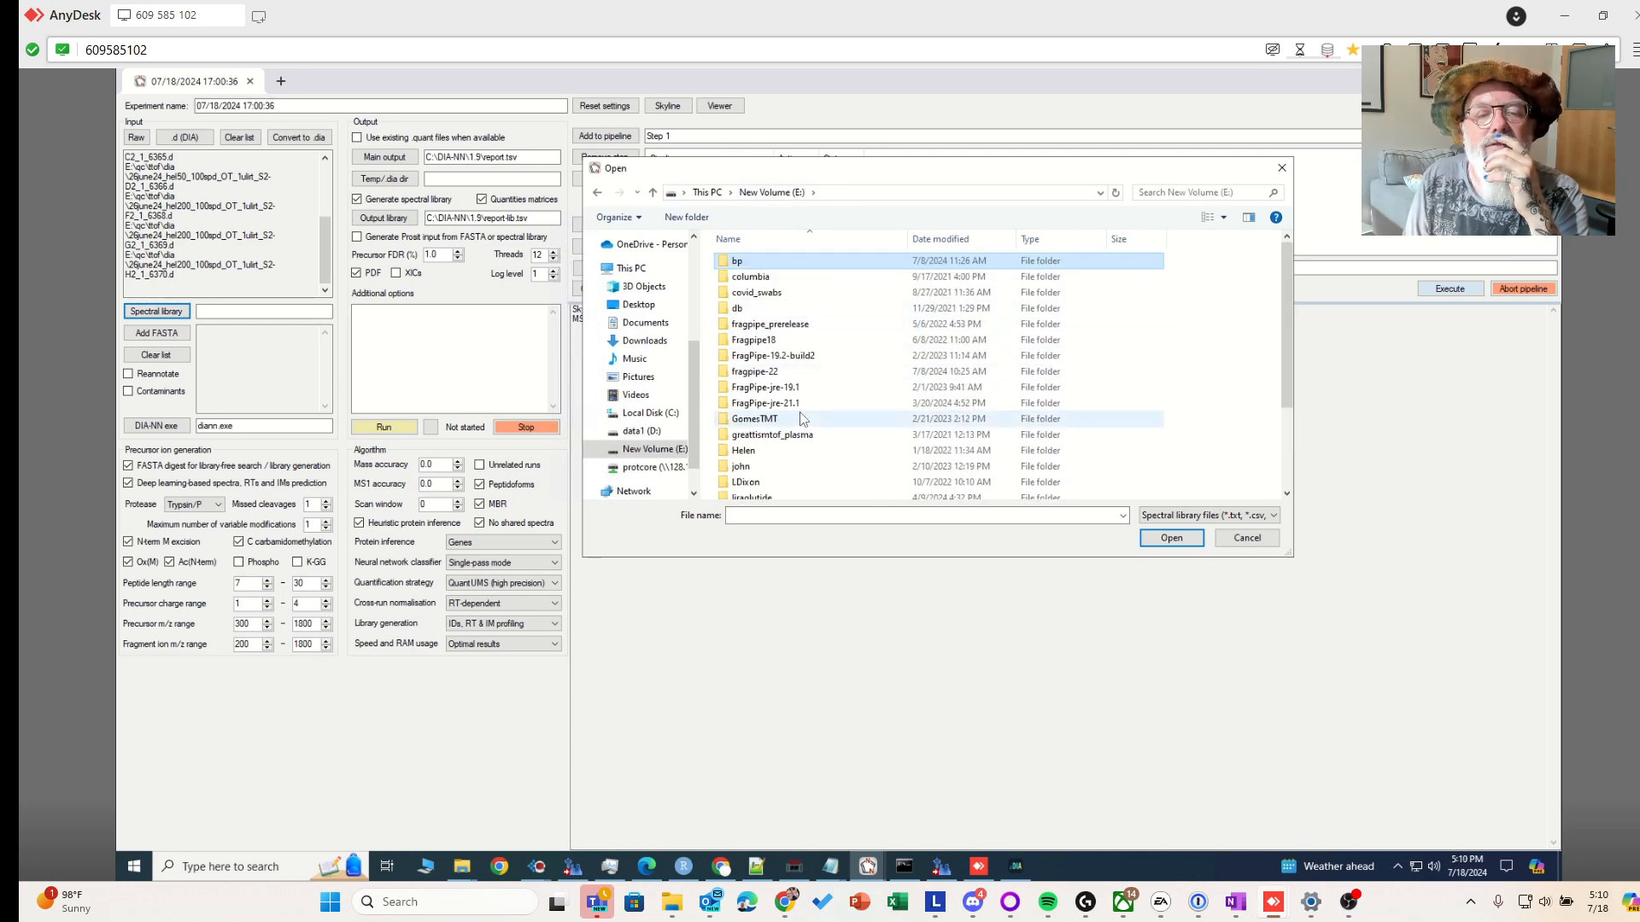
pyautogui.scroll(-5, 795, 427)
pyautogui.doubleClick(790, 478)
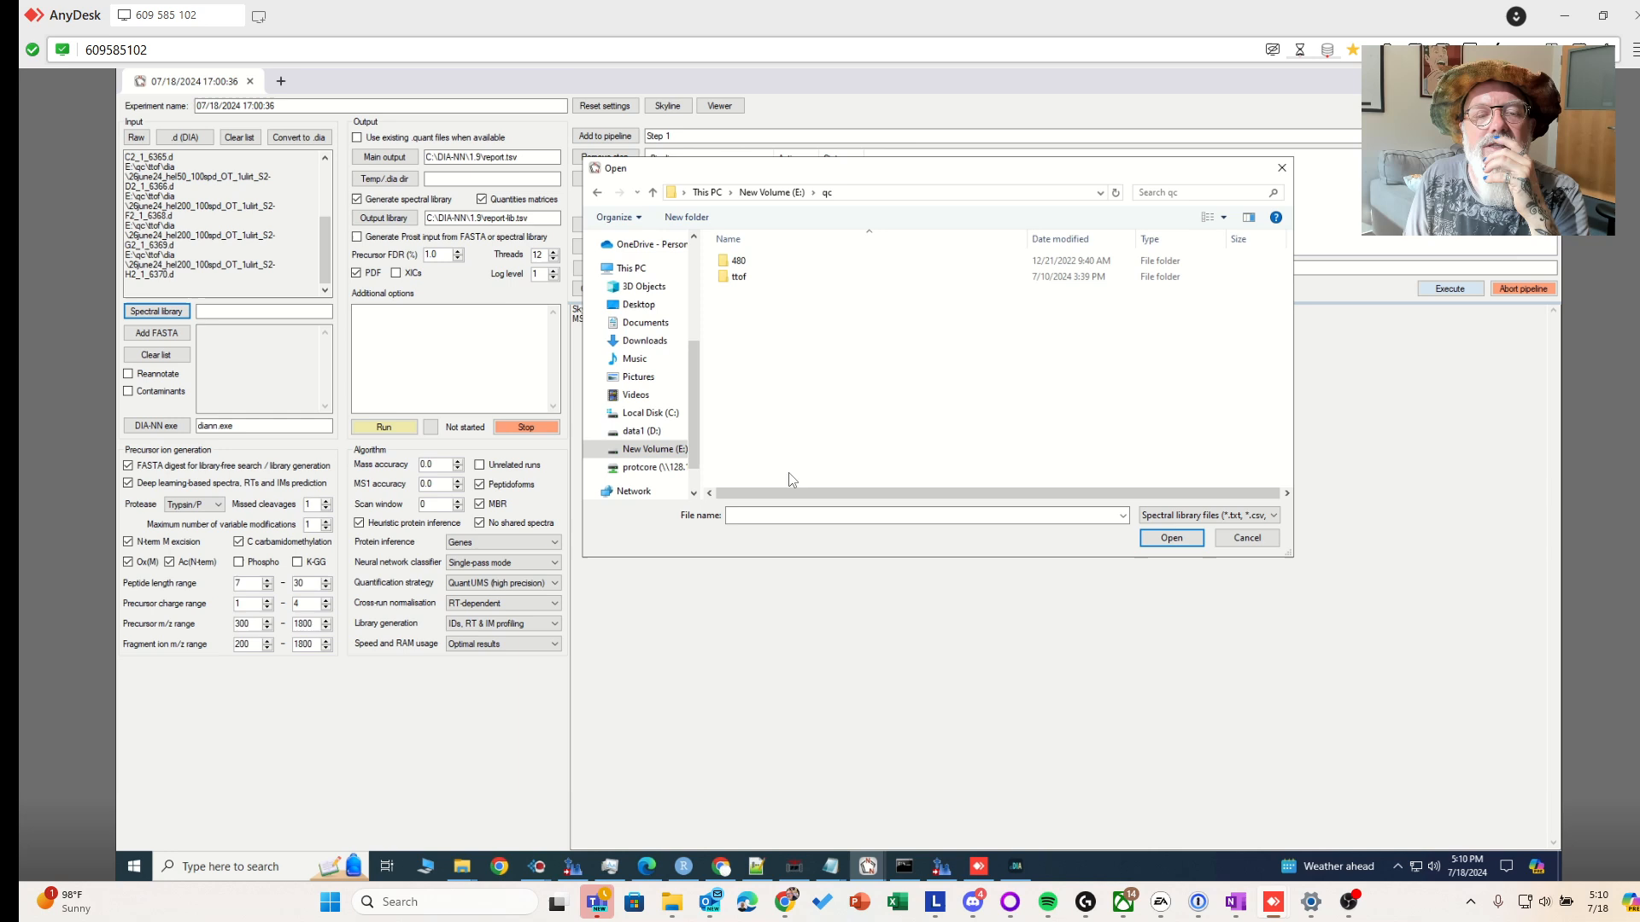
pyautogui.doubleClick(771, 278)
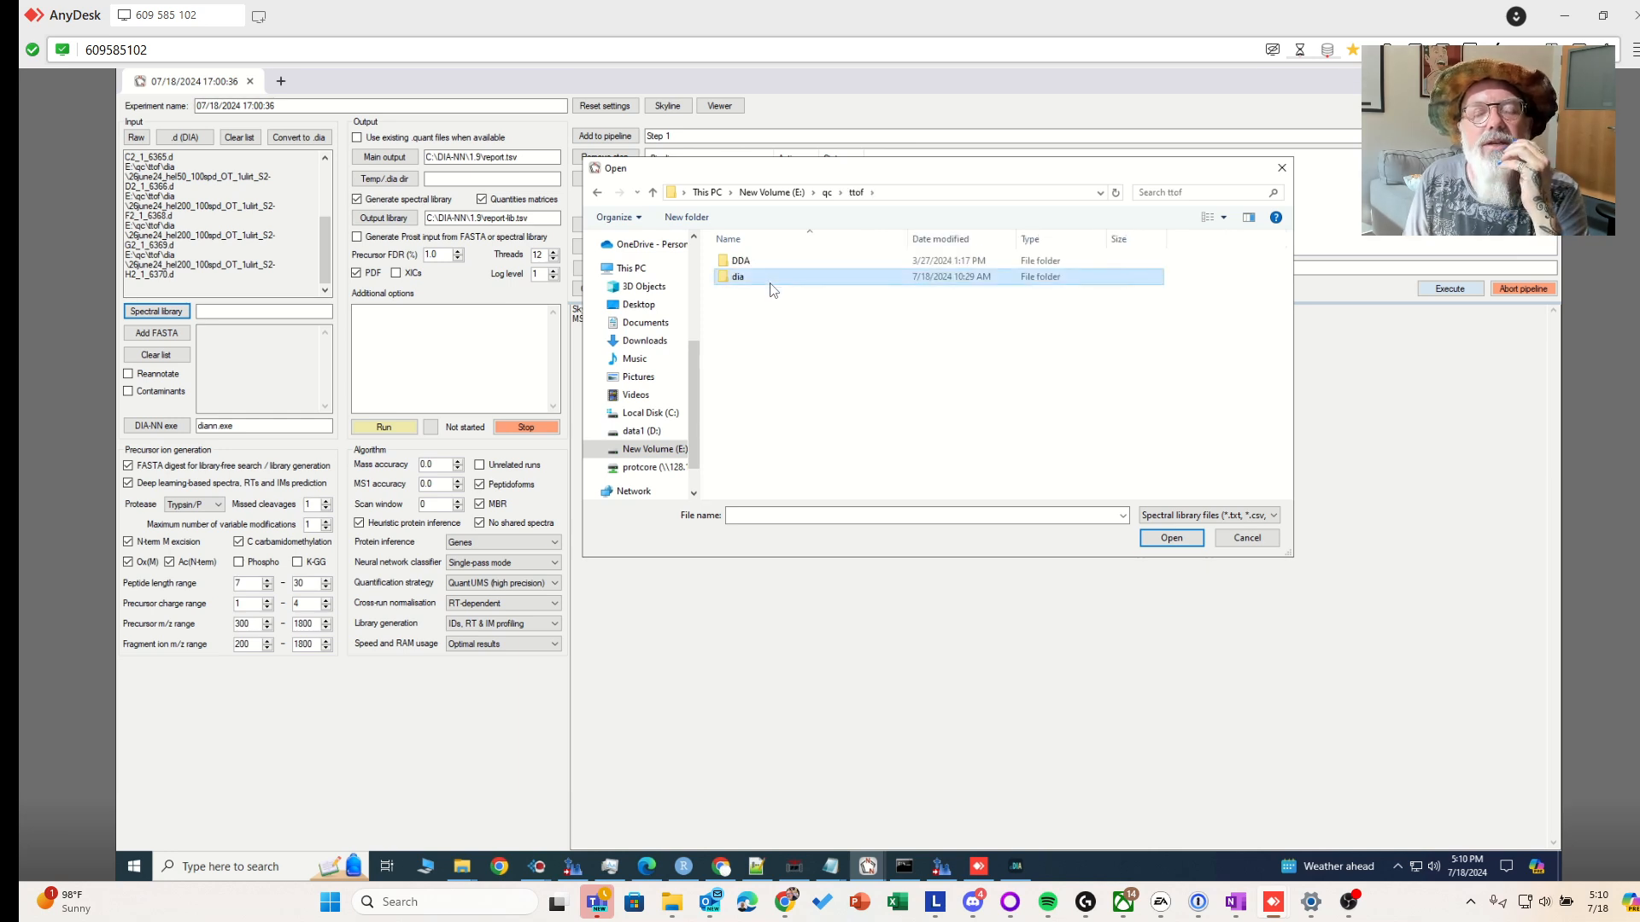
pyautogui.doubleClick(769, 278)
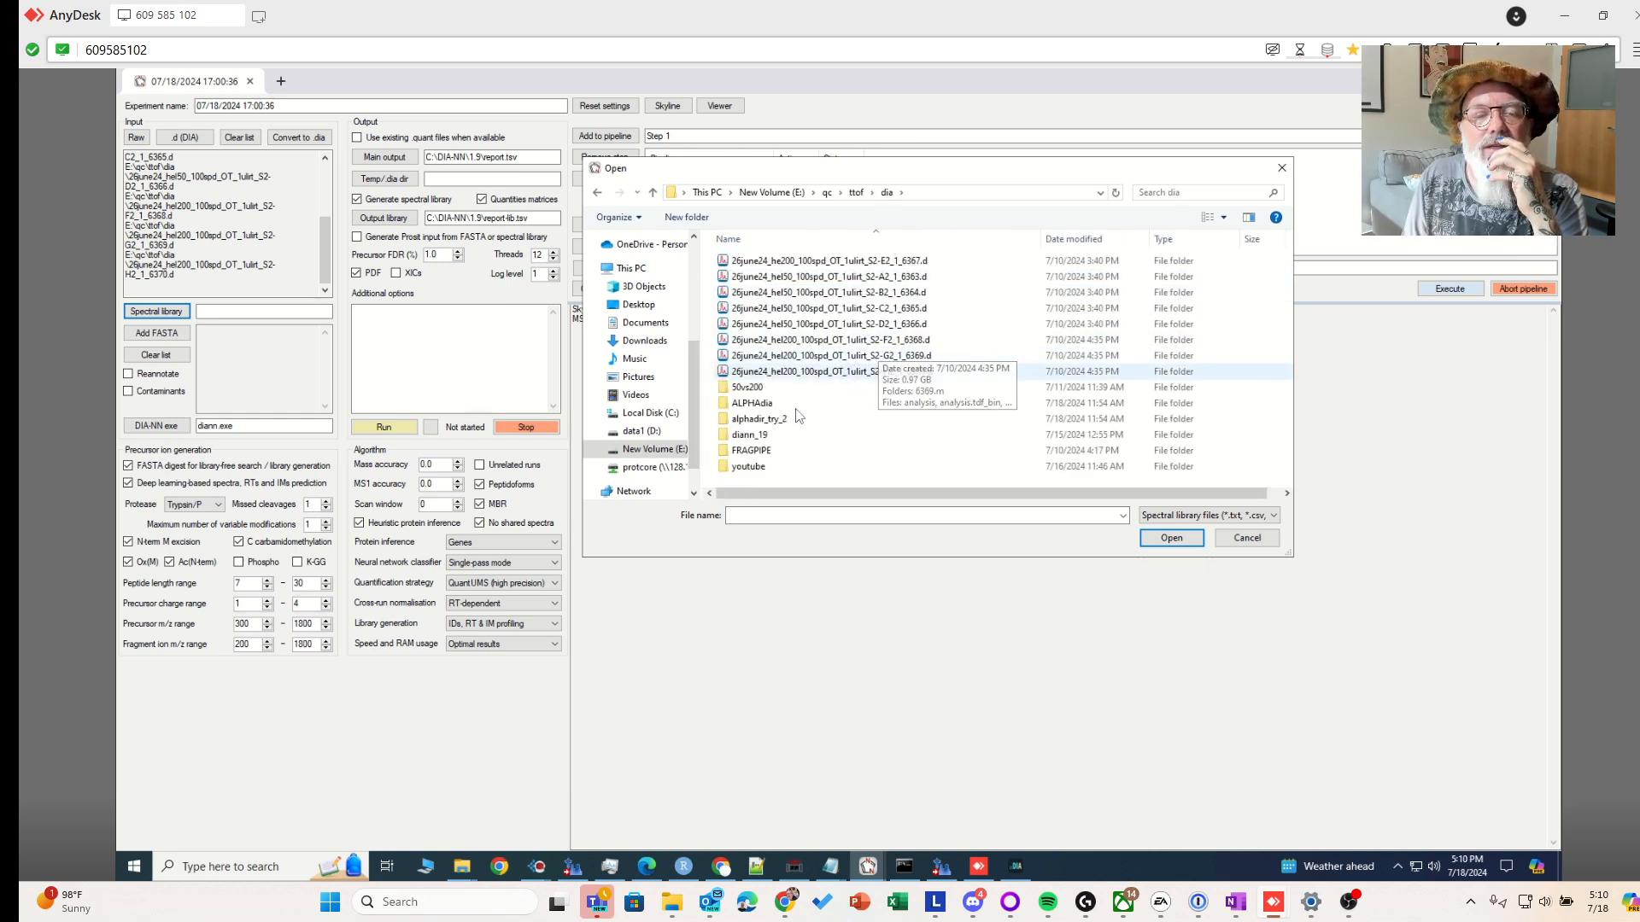
pyautogui.doubleClick(752, 435)
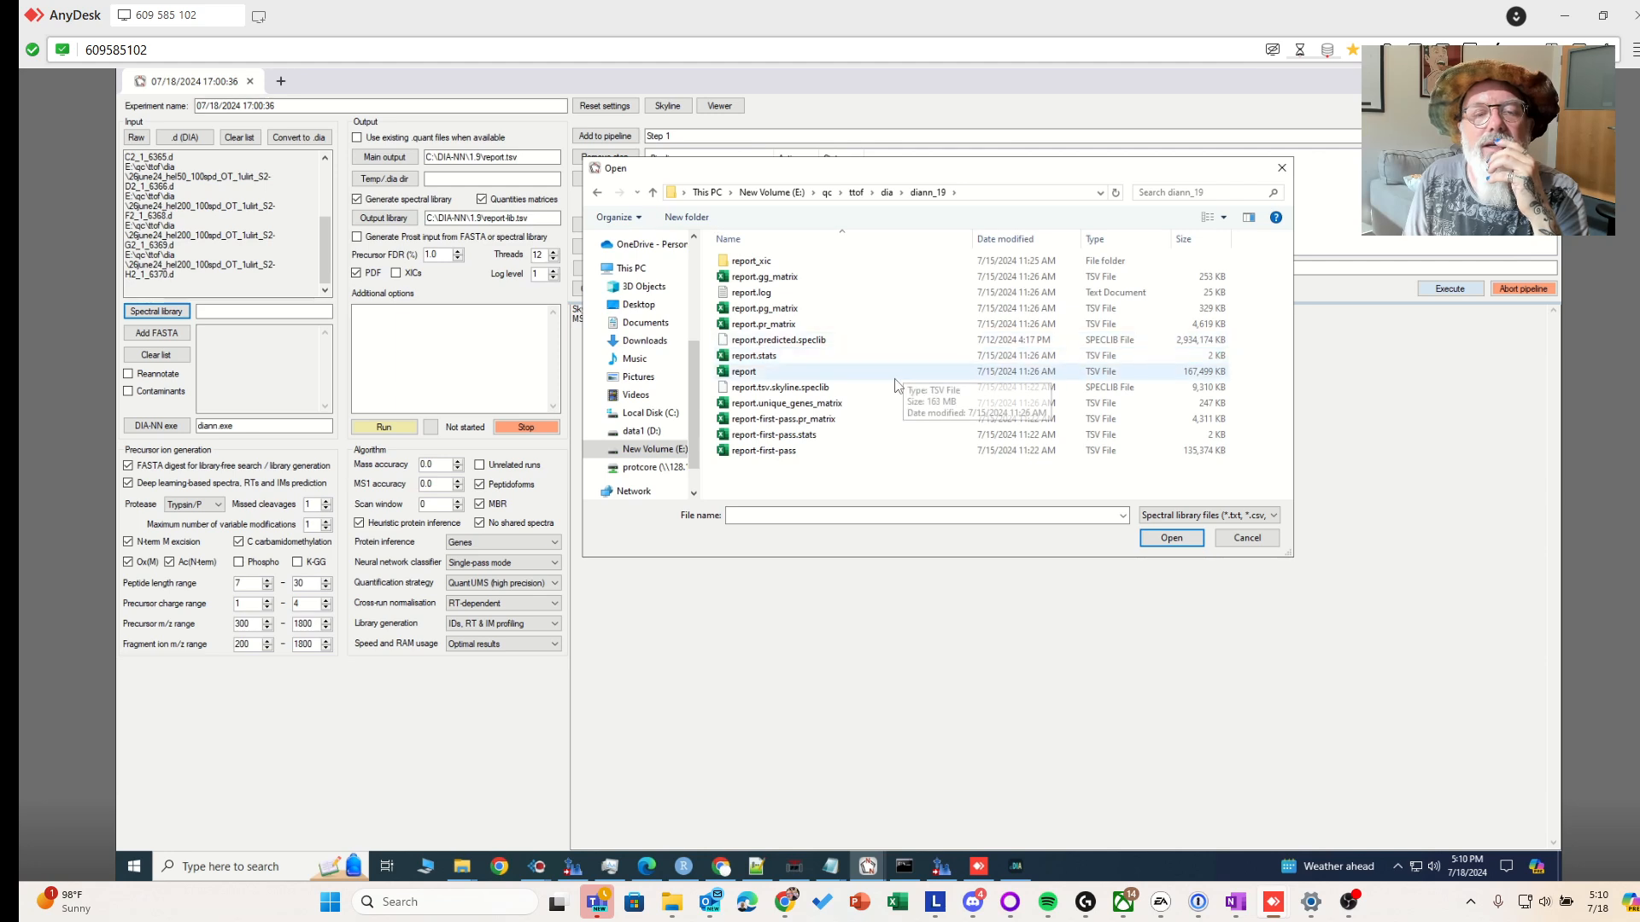
pyautogui.click(772, 342)
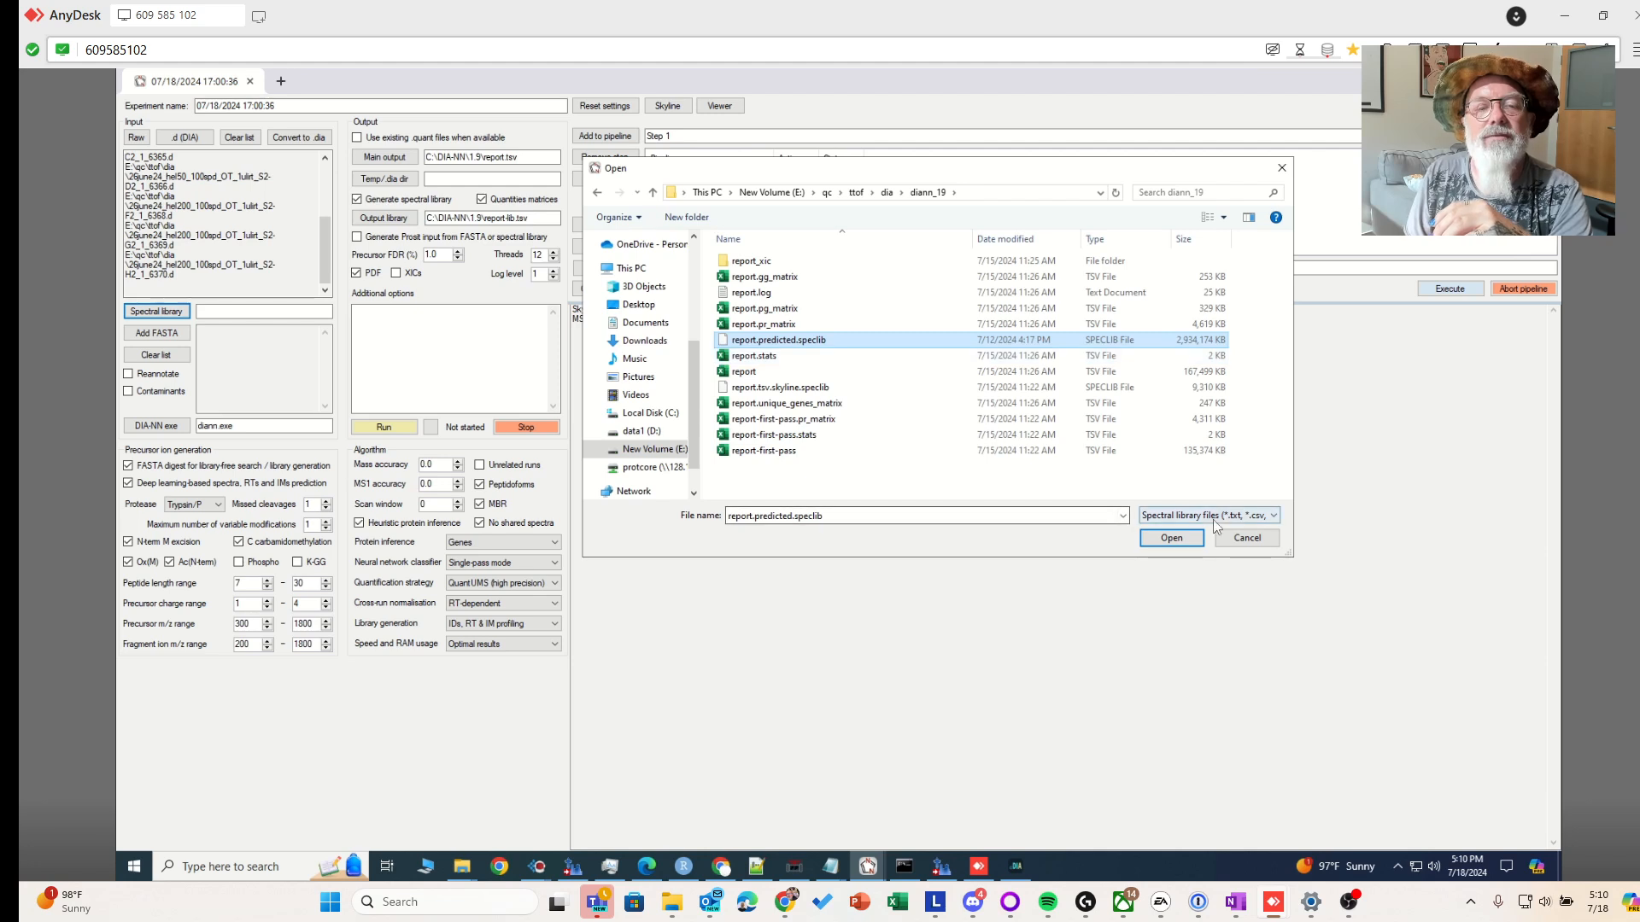
pyautogui.click(1171, 539)
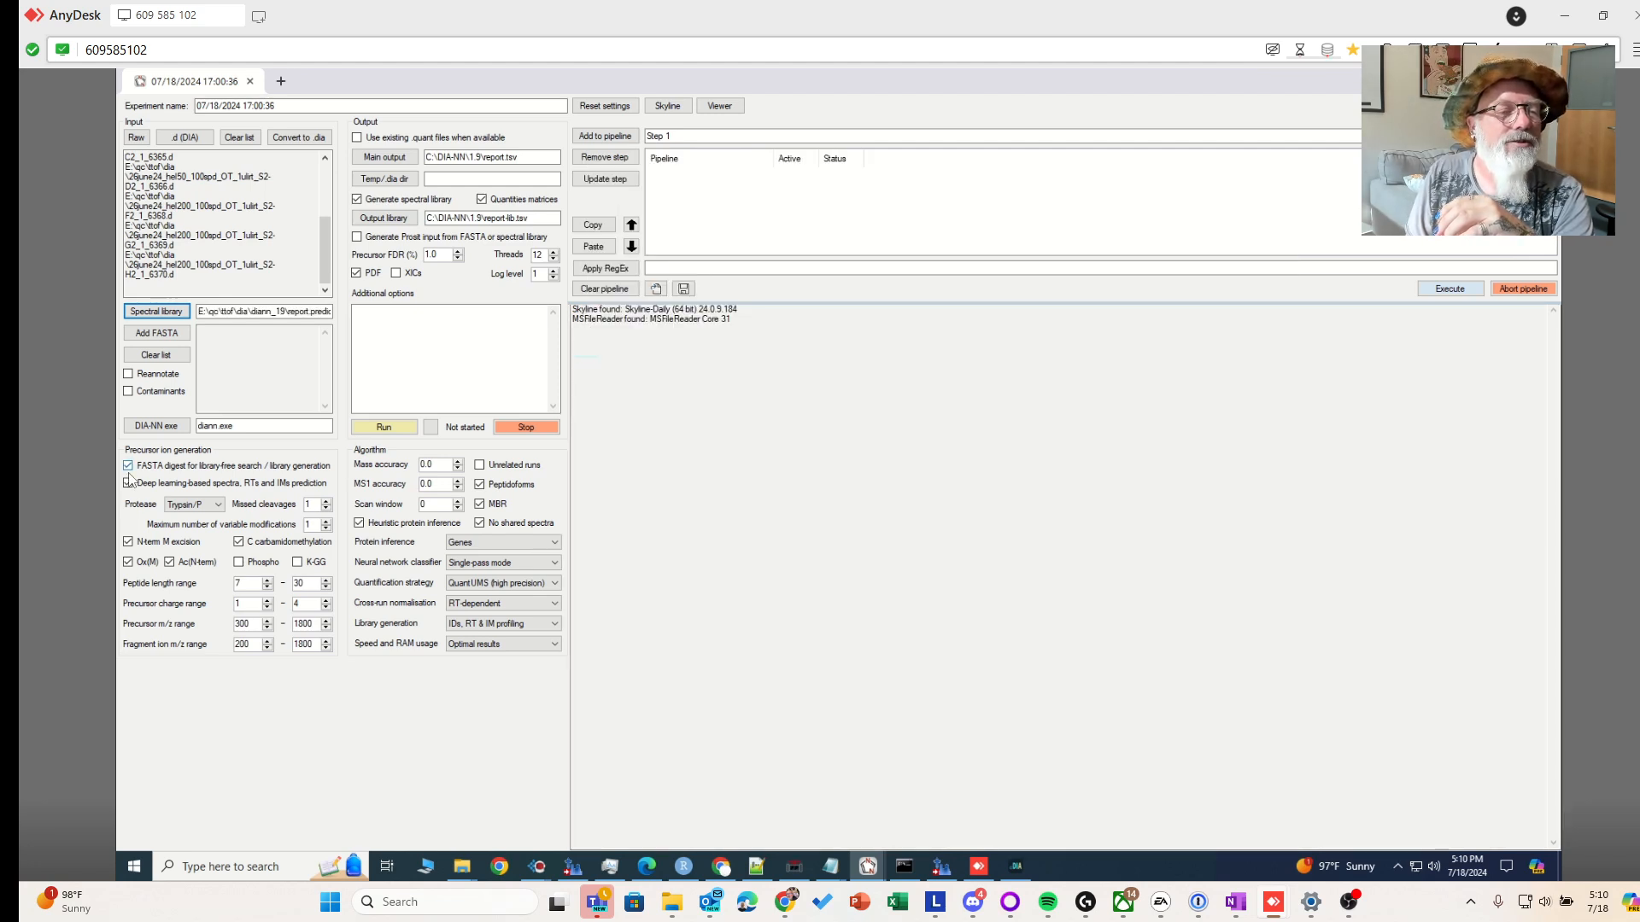
# Disable FASTA digest for library-free search and deep learning-based prediction of spectra, RTs and IMs
pyautogui.click(128, 466)
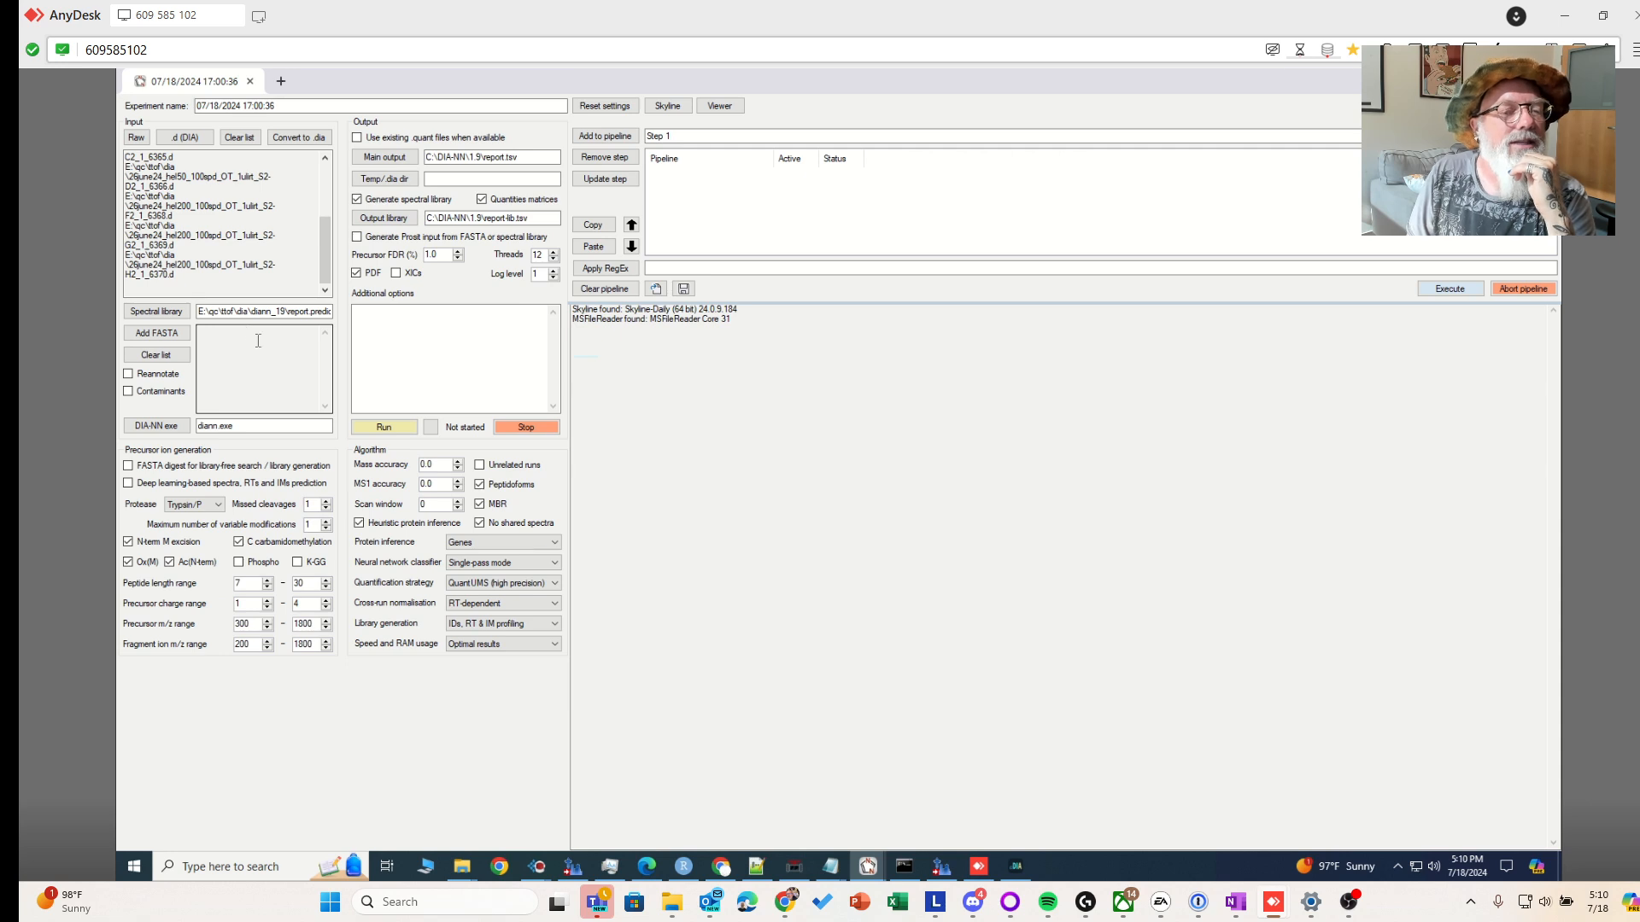
pyautogui.click(161, 395)
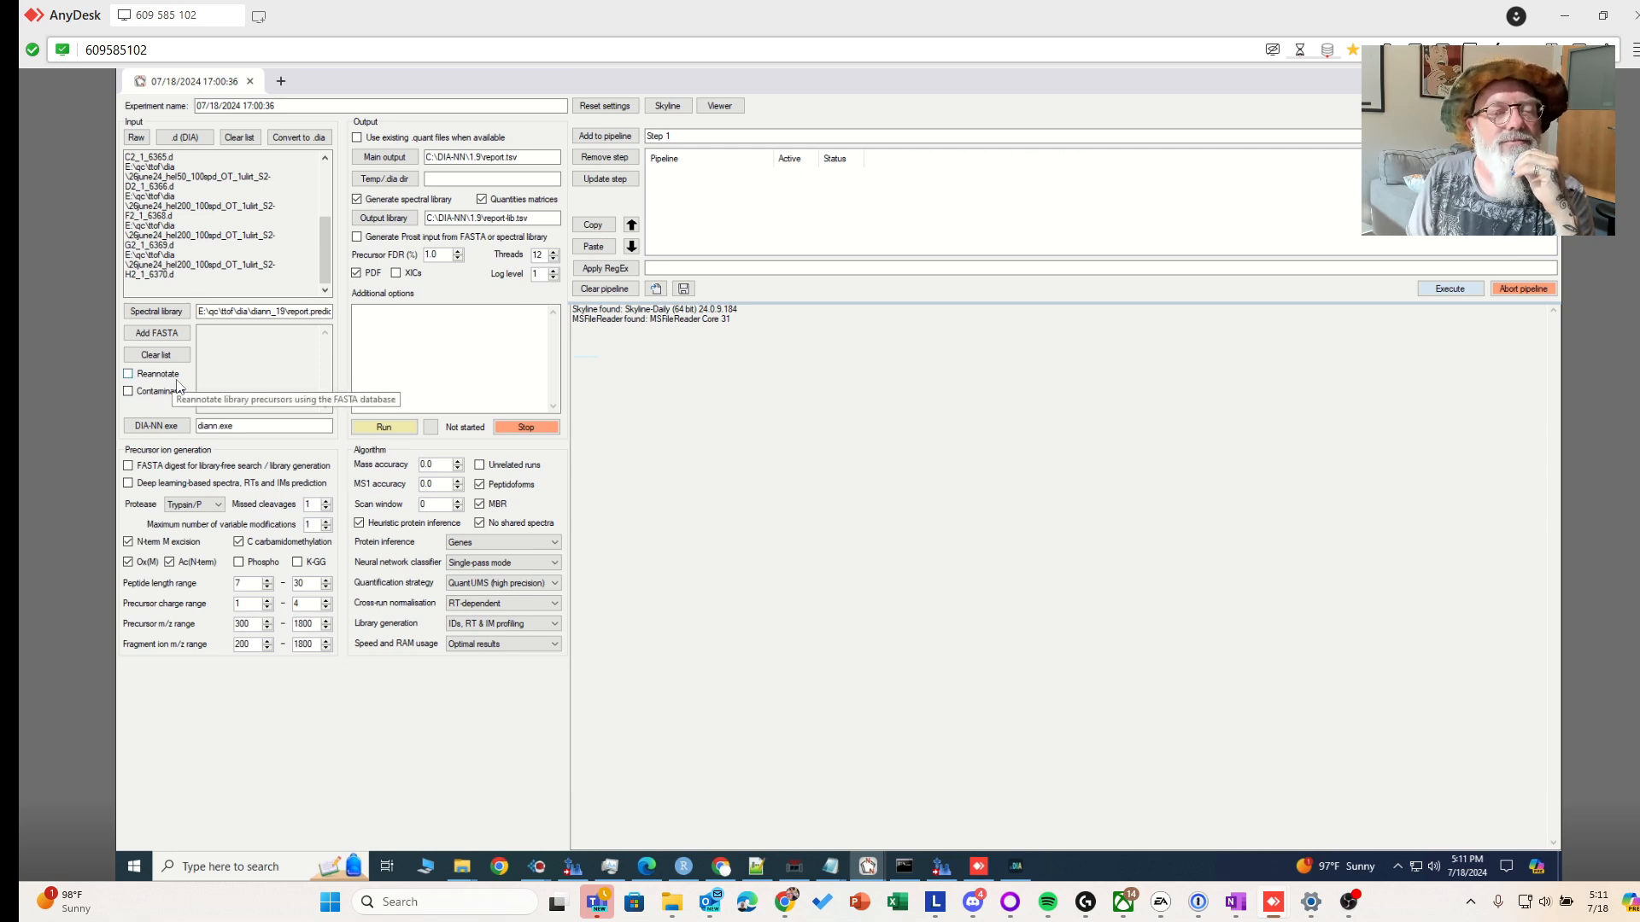
pyautogui.click(402, 157)
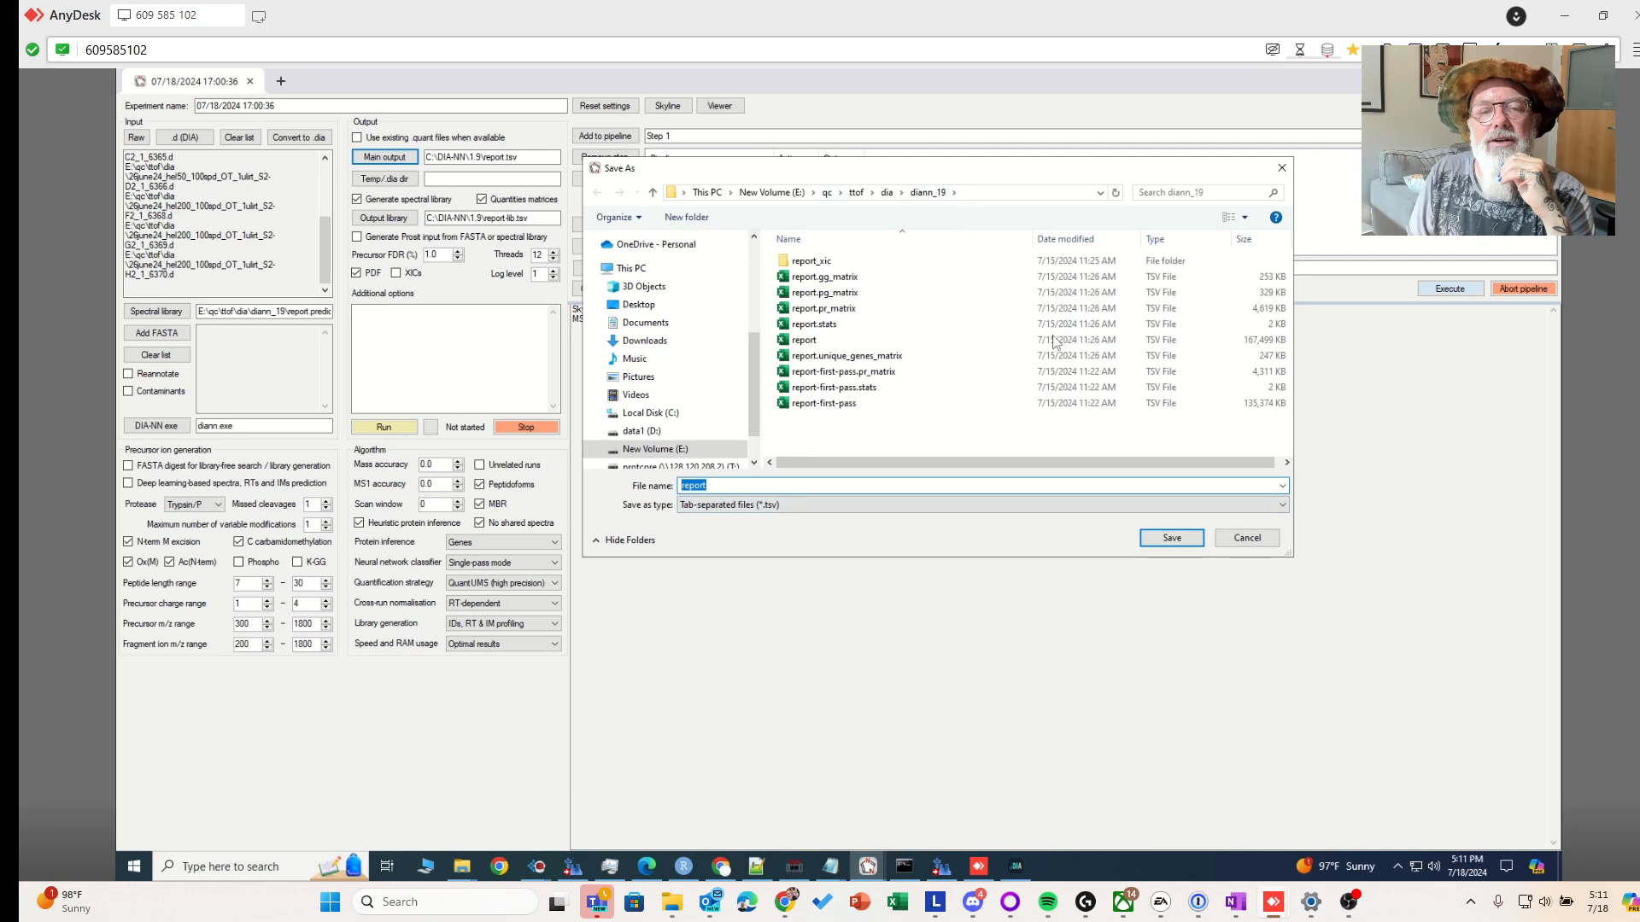
pyautogui.click(1247, 537)
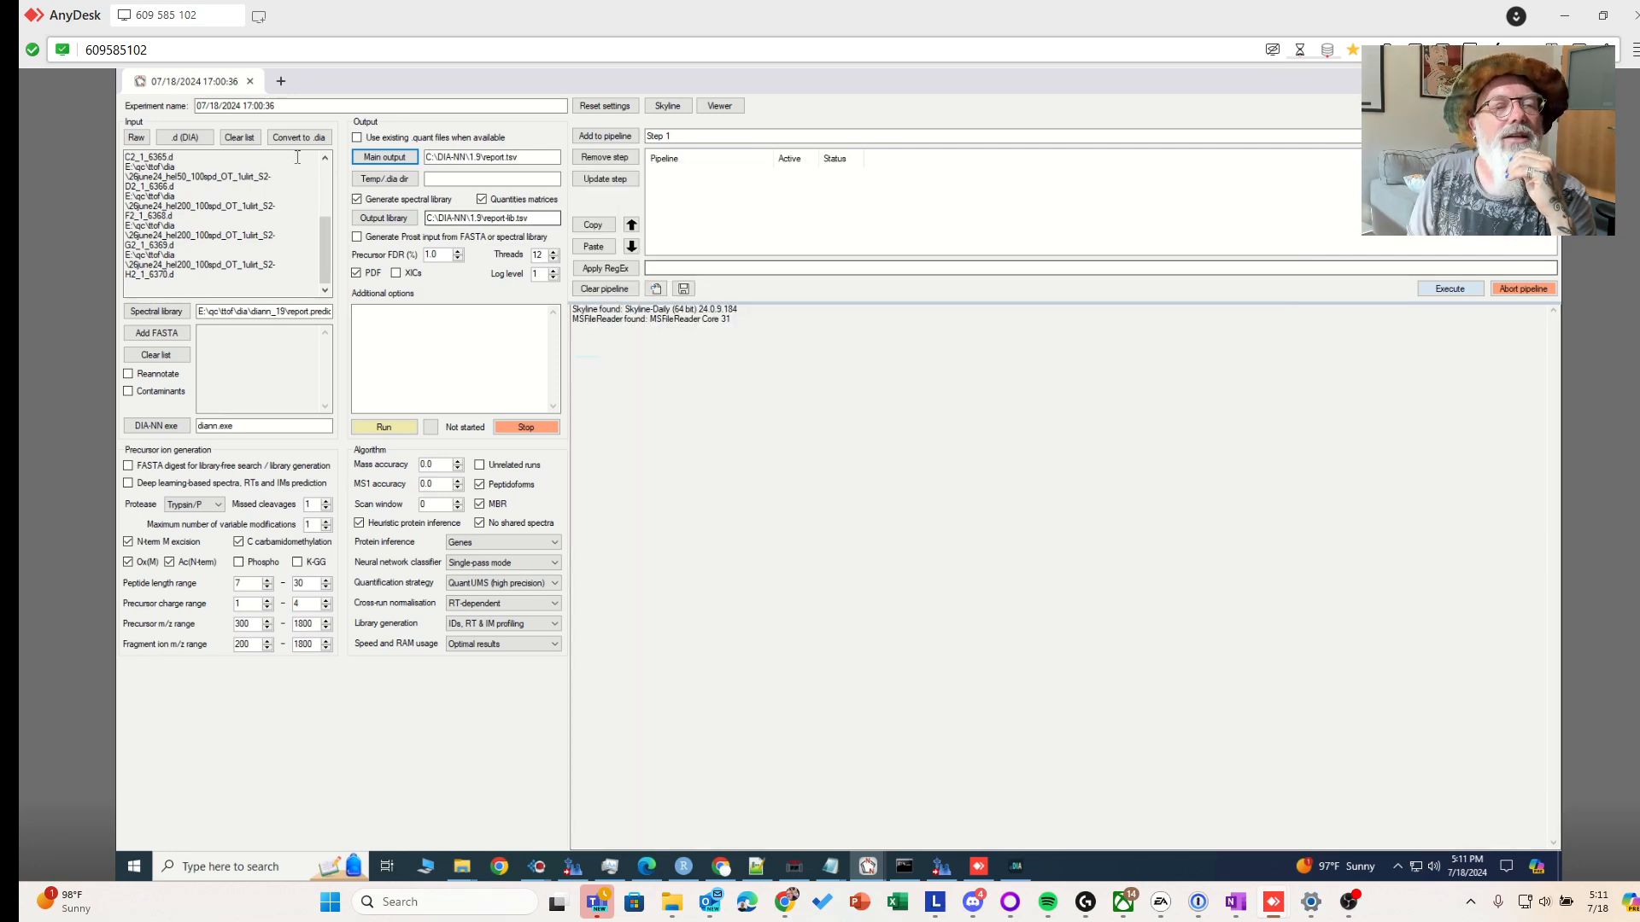
pyautogui.click(410, 219)
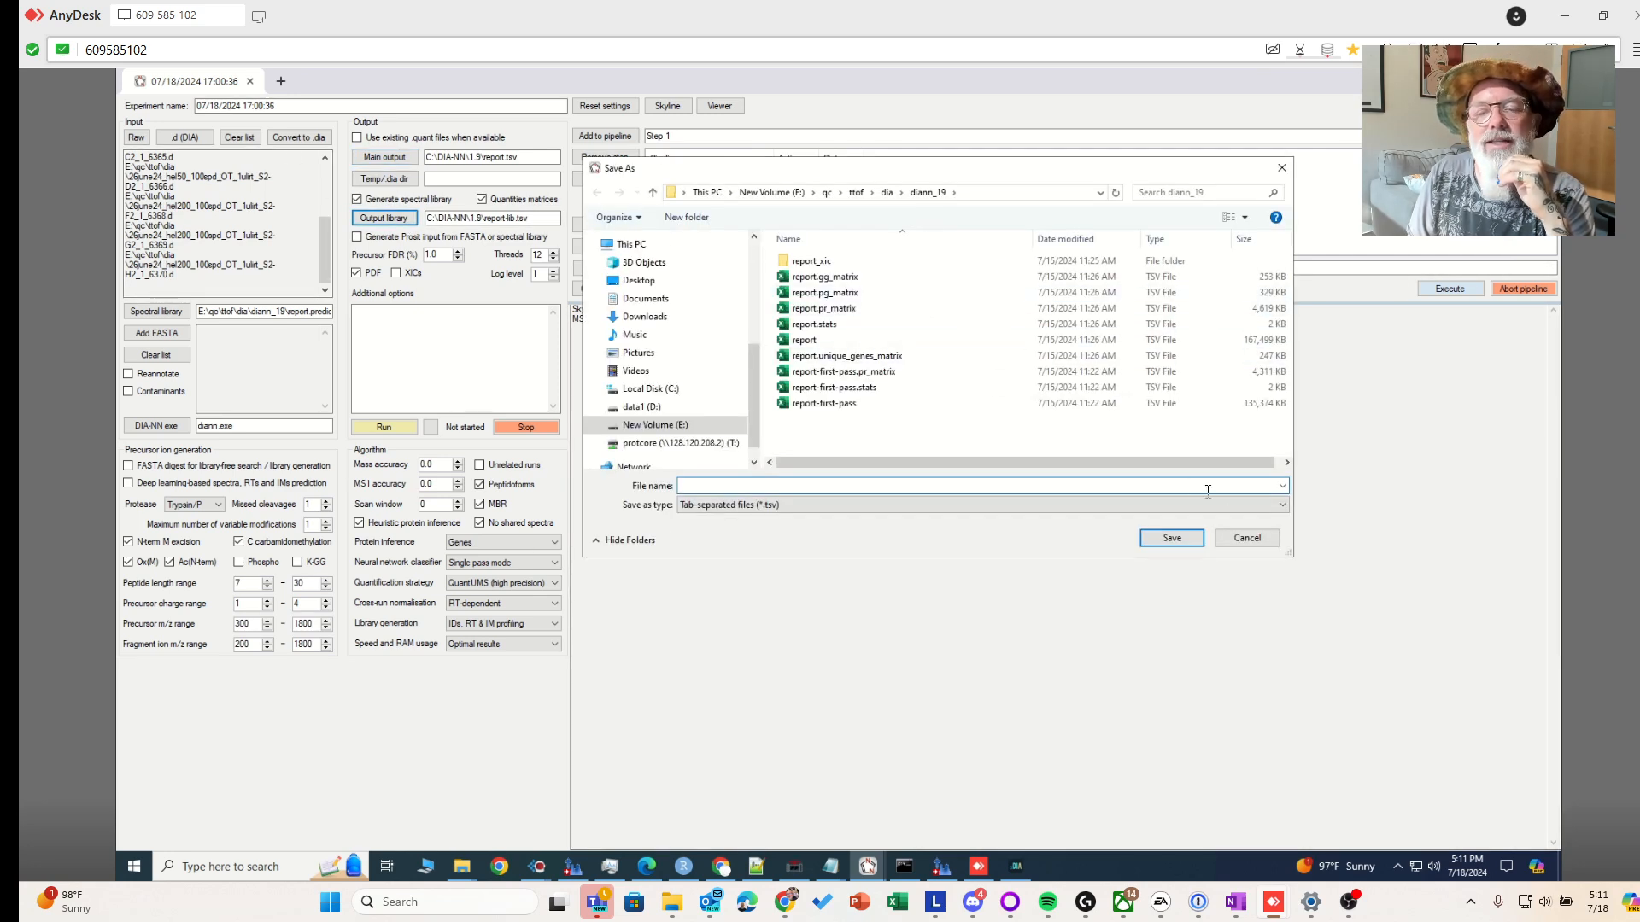
pyautogui.click(1247, 537)
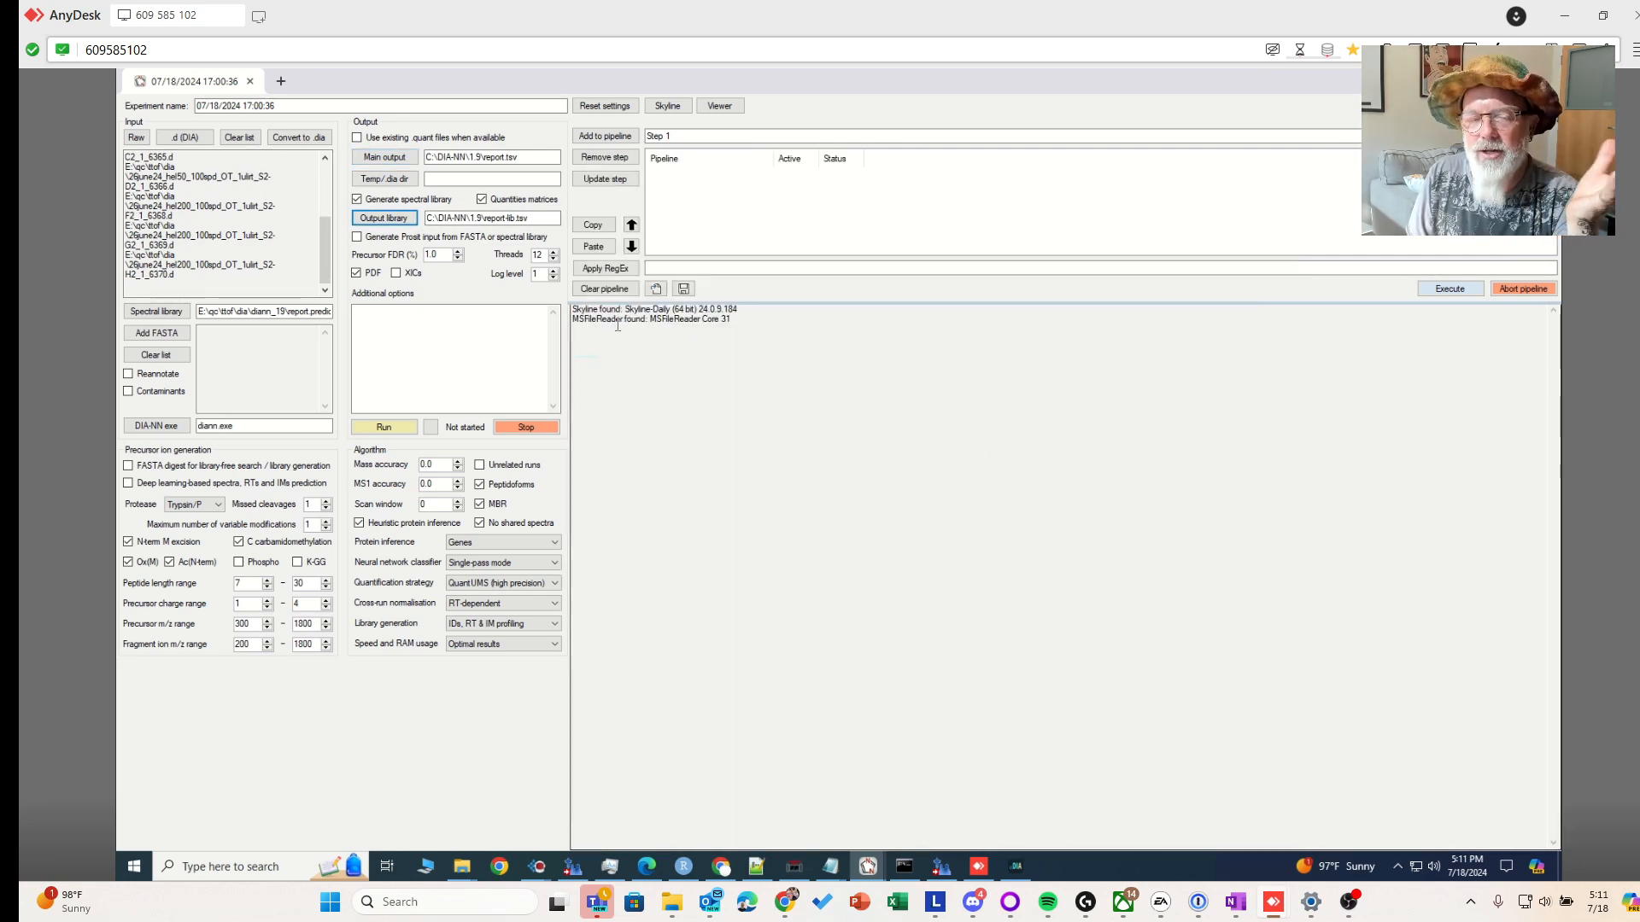
# Enable XICs, check the CPU's logical processor count in Task Manager, and set the threads to 23
pyautogui.click(396, 273)
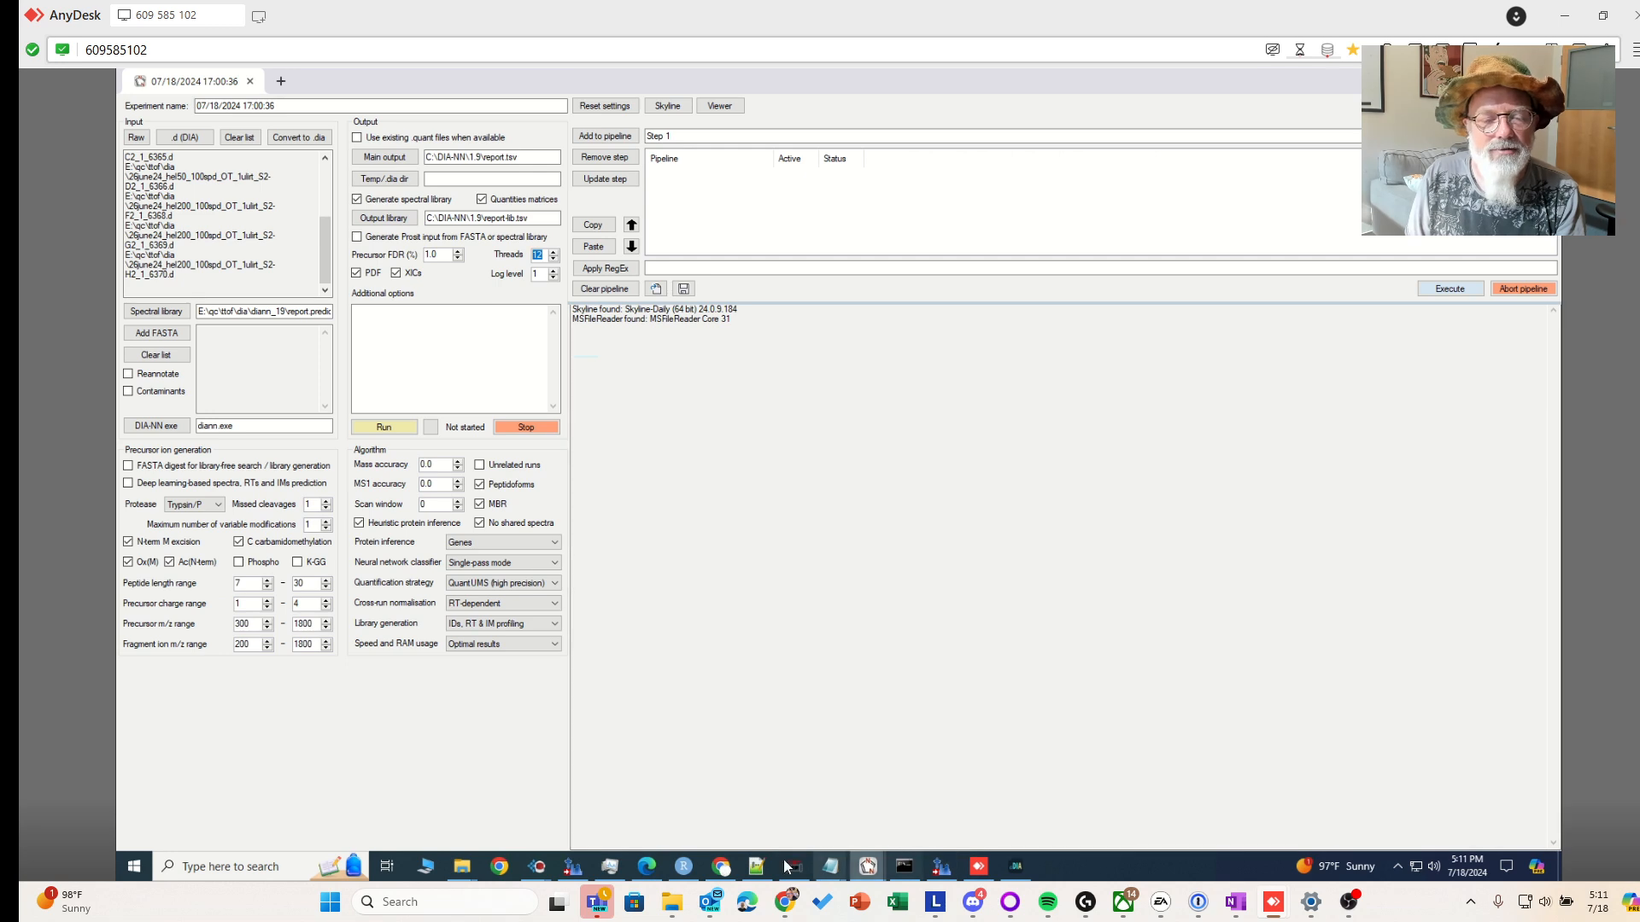
pyautogui.click(609, 866)
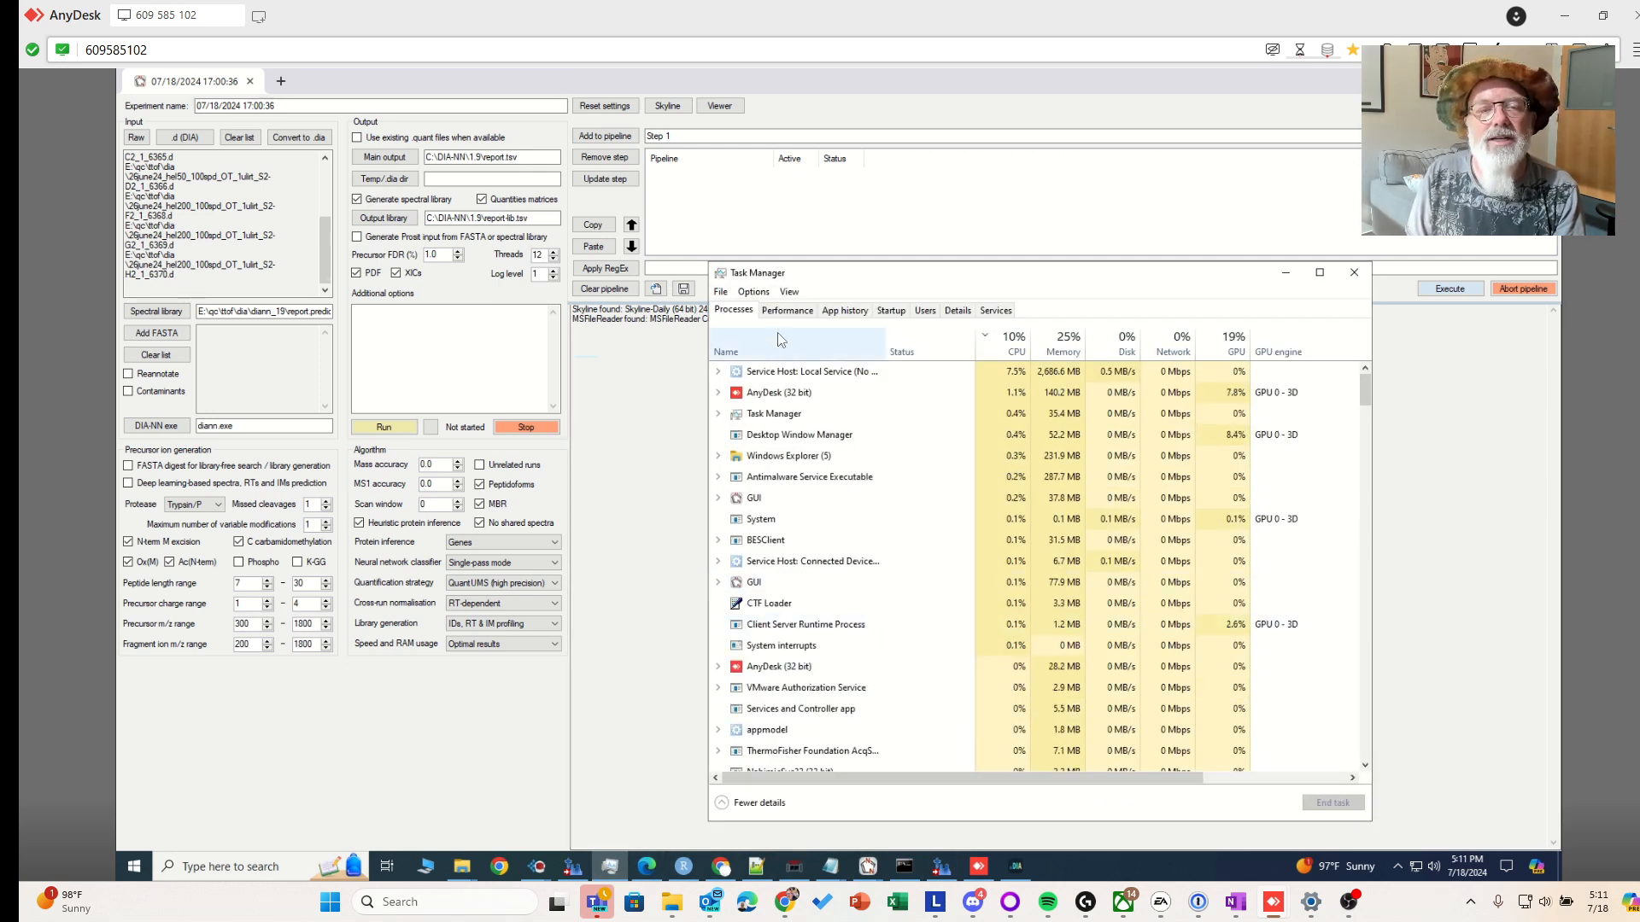
pyautogui.click(721, 291)
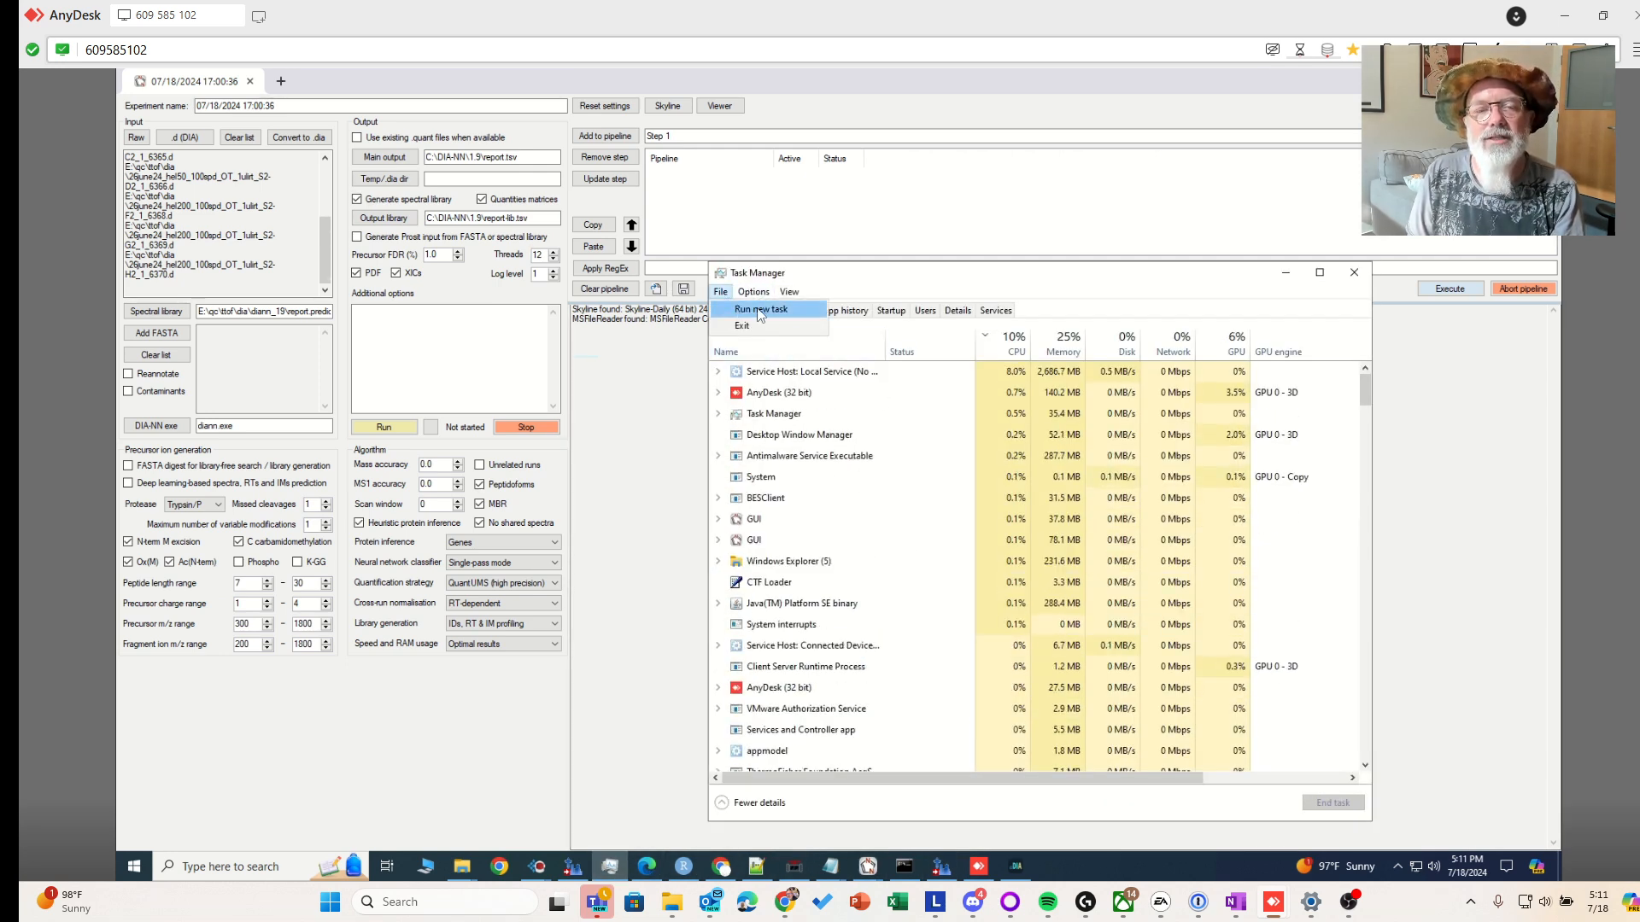
pyautogui.click(721, 291)
pyautogui.click(768, 313)
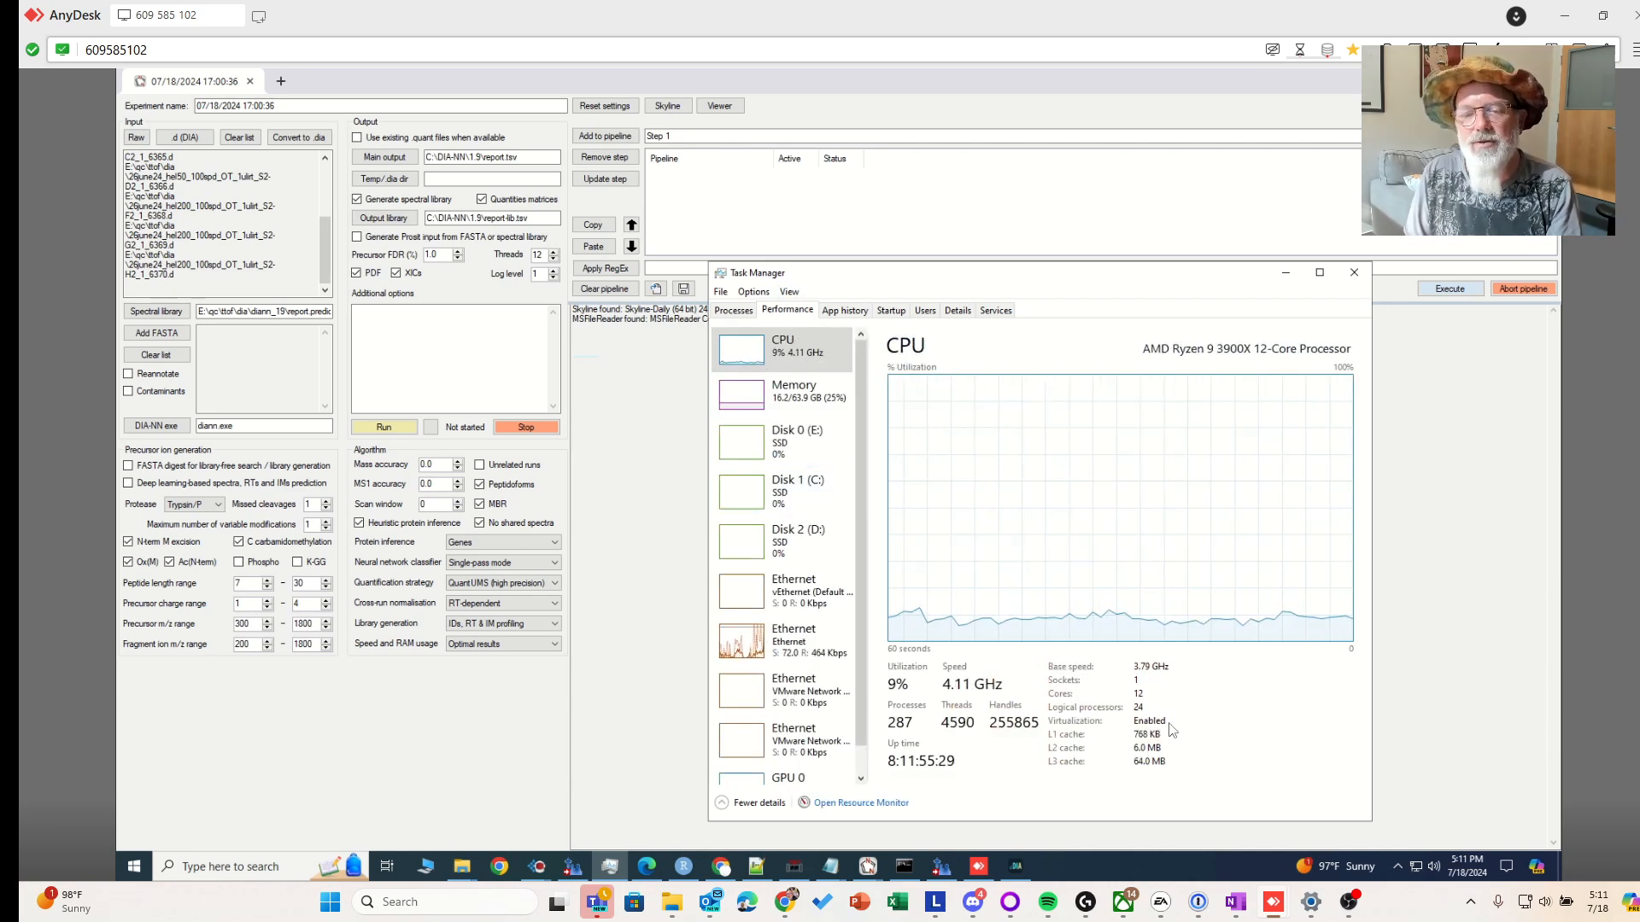
pyautogui.click(1286, 274)
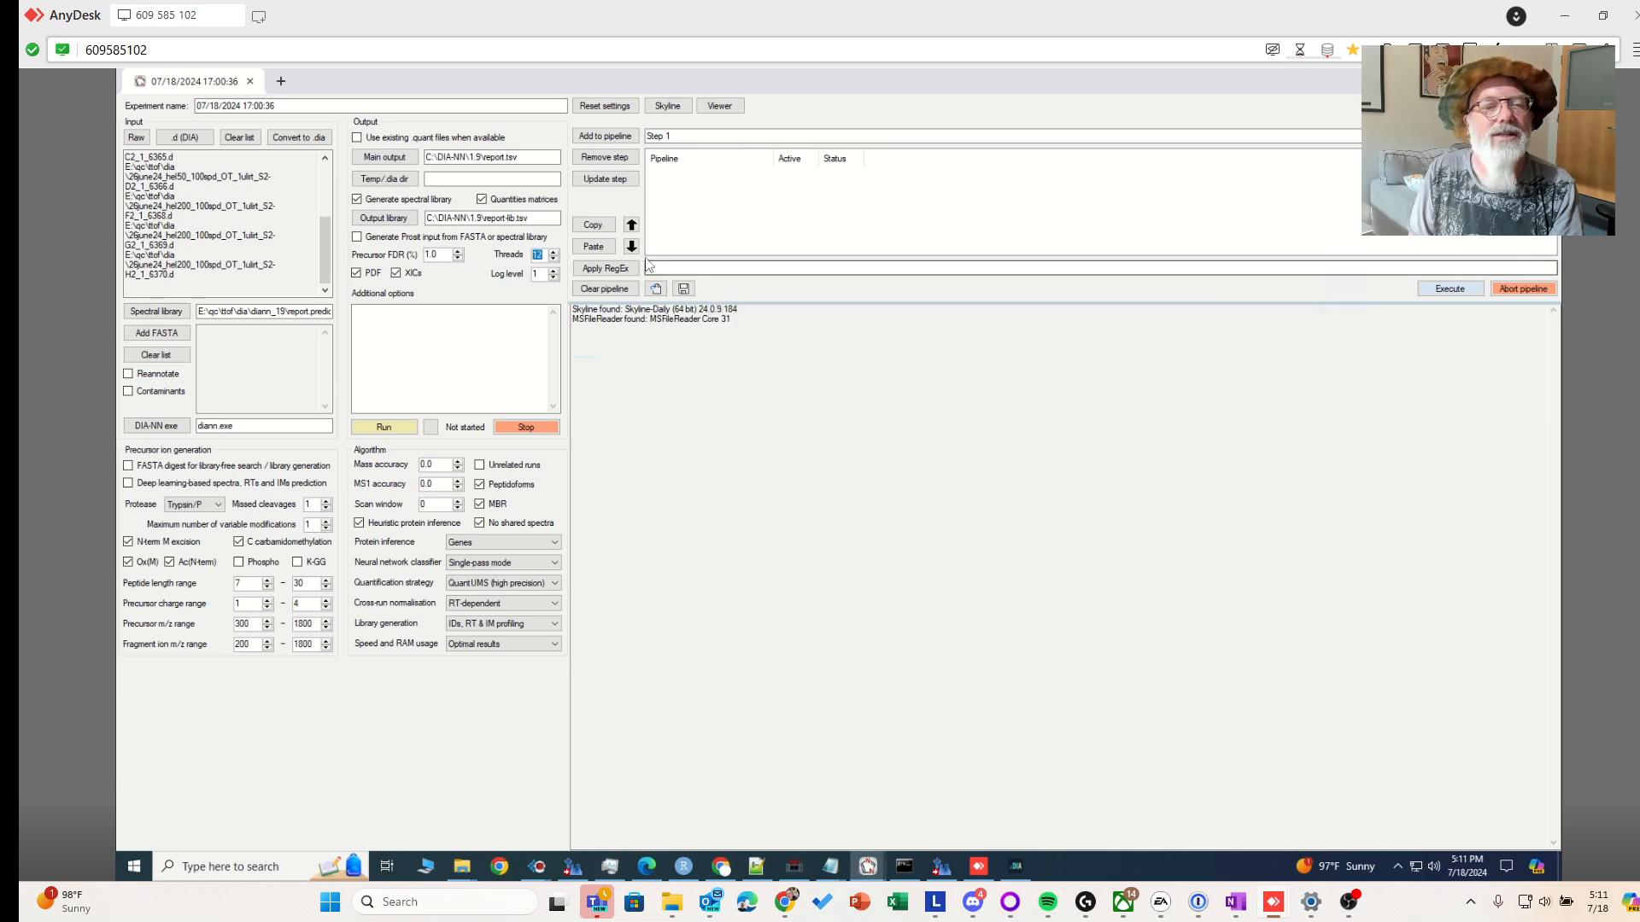
pyautogui.write('11')
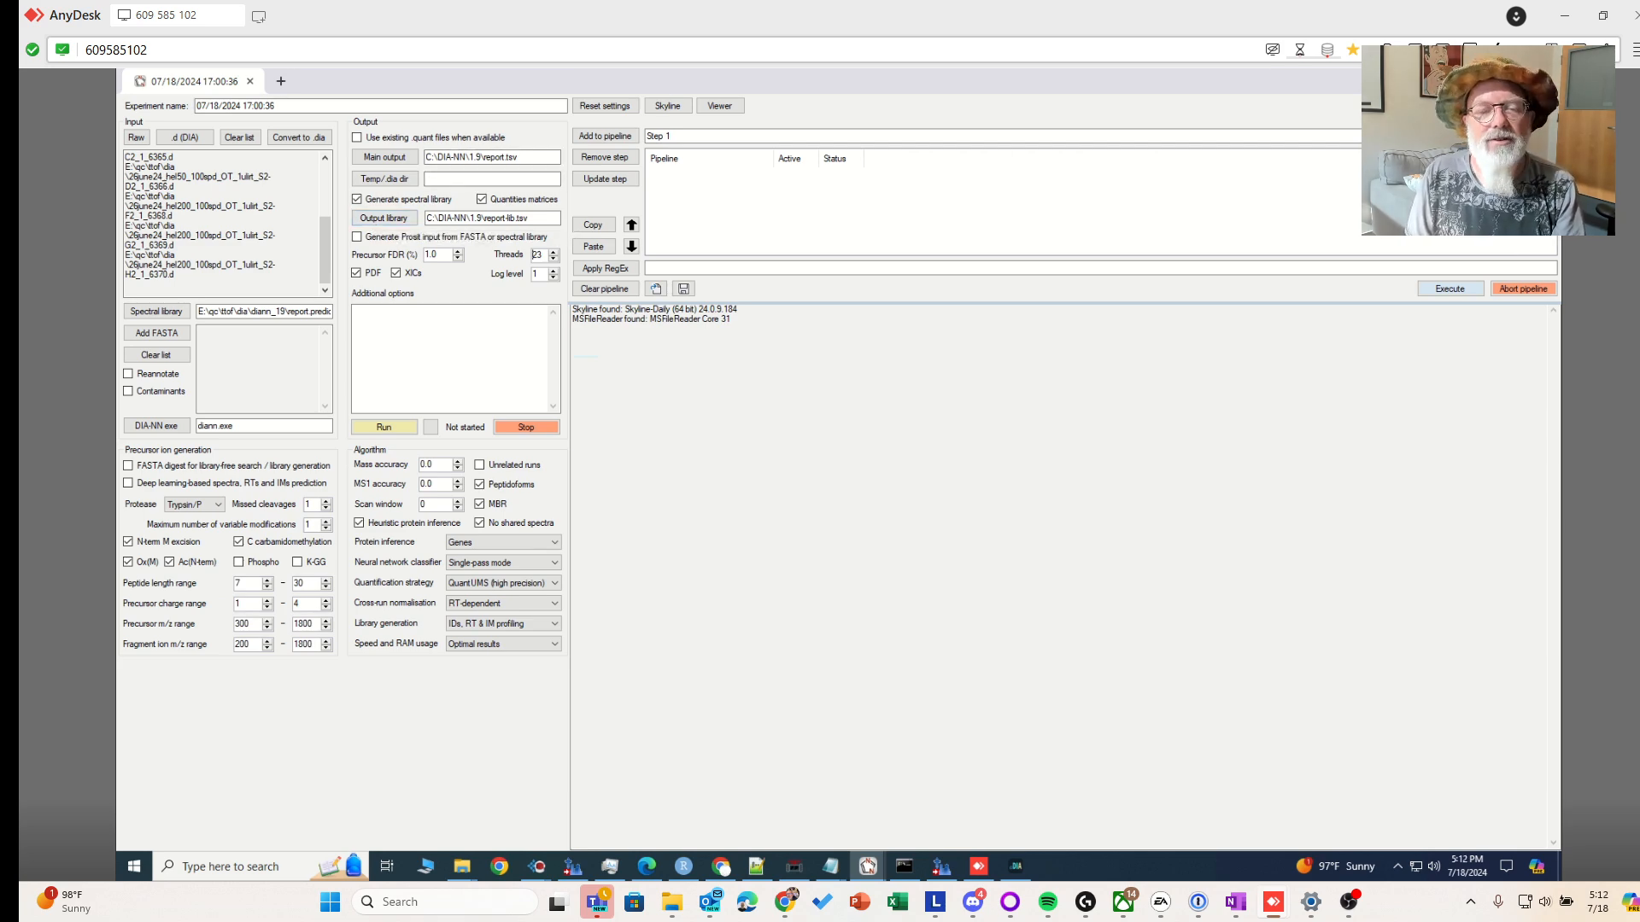
# Switch to the DIA-NN window of the 07/12/2024 15:39:08 experiment and examine its spectral library and mass accuracy settings
pyautogui.click(1475, 78)
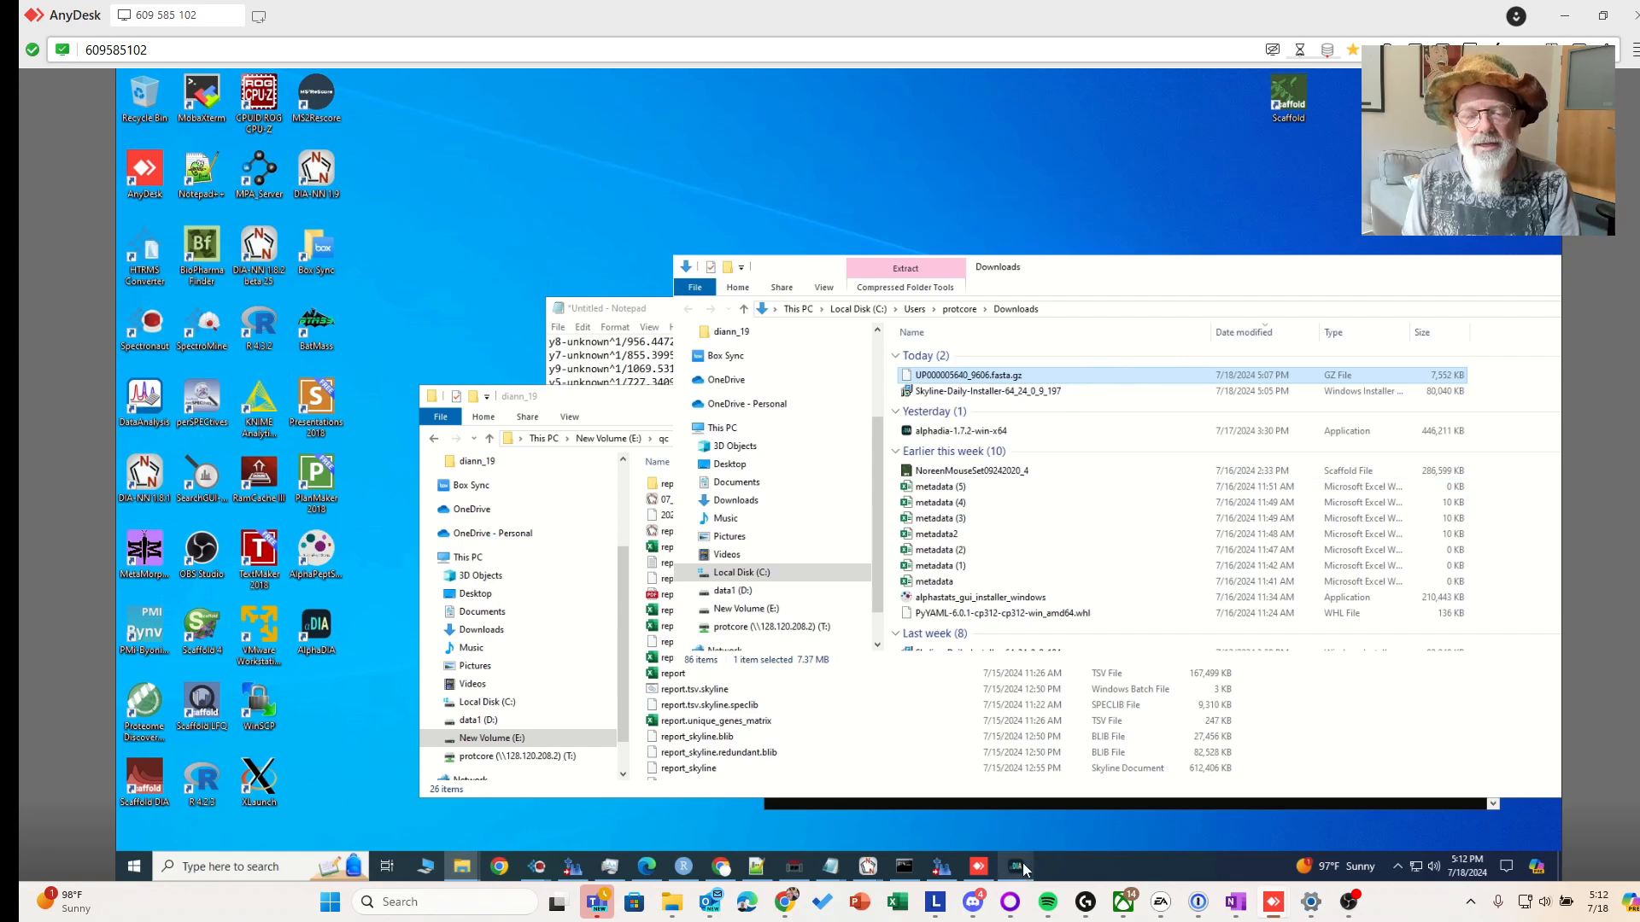
pyautogui.click(871, 865)
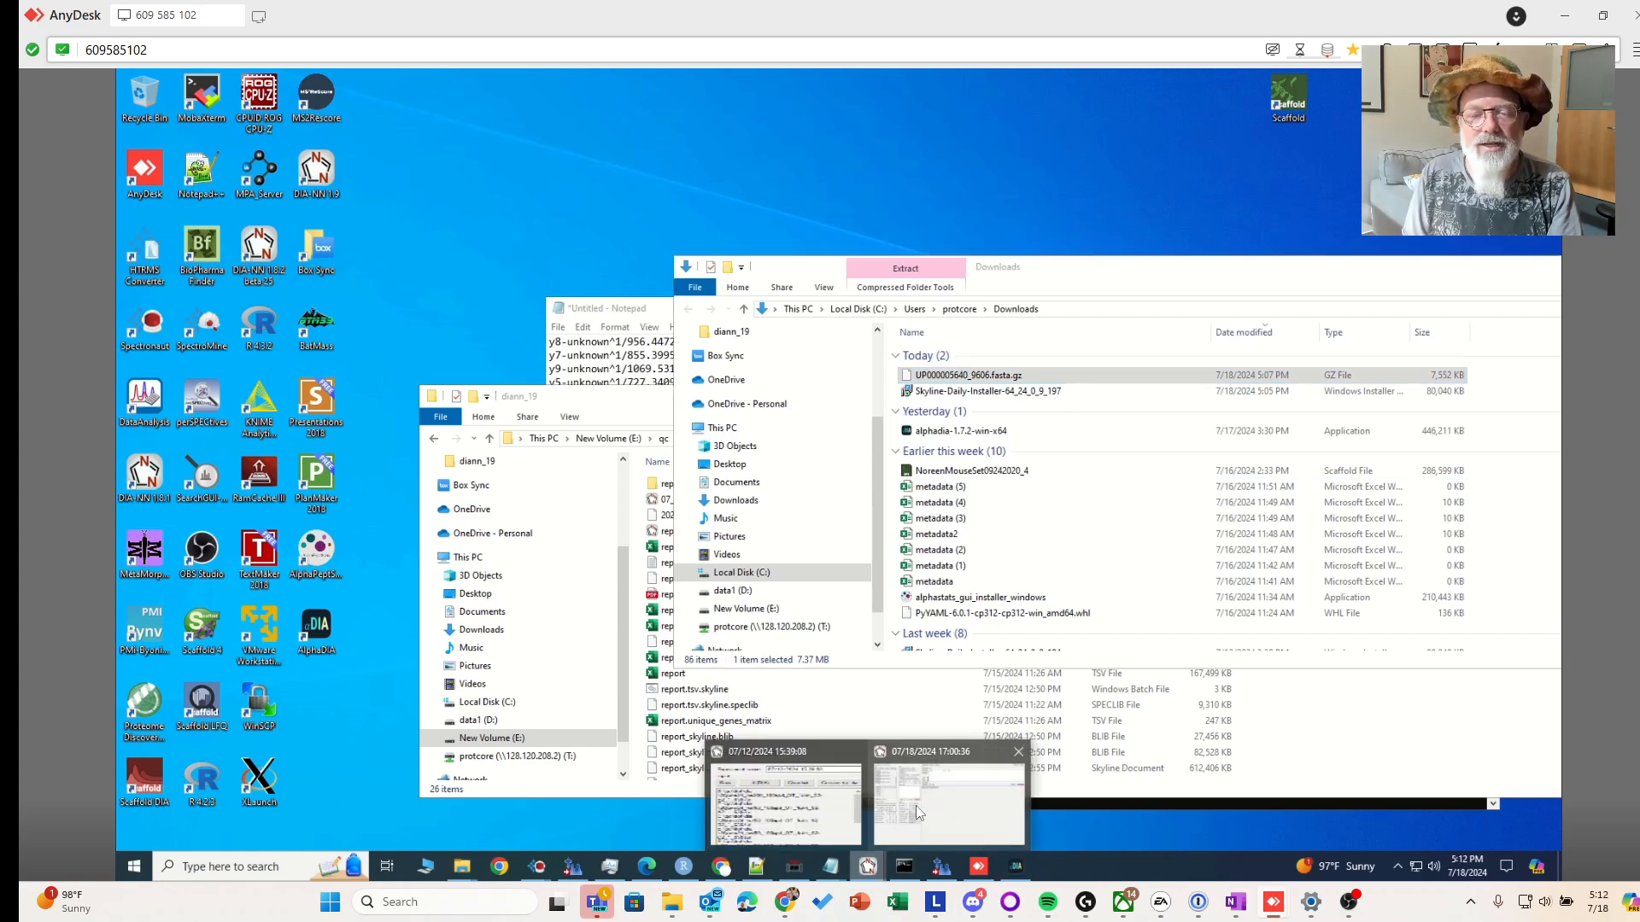
pyautogui.click(784, 799)
pyautogui.scroll(8, 790, 456)
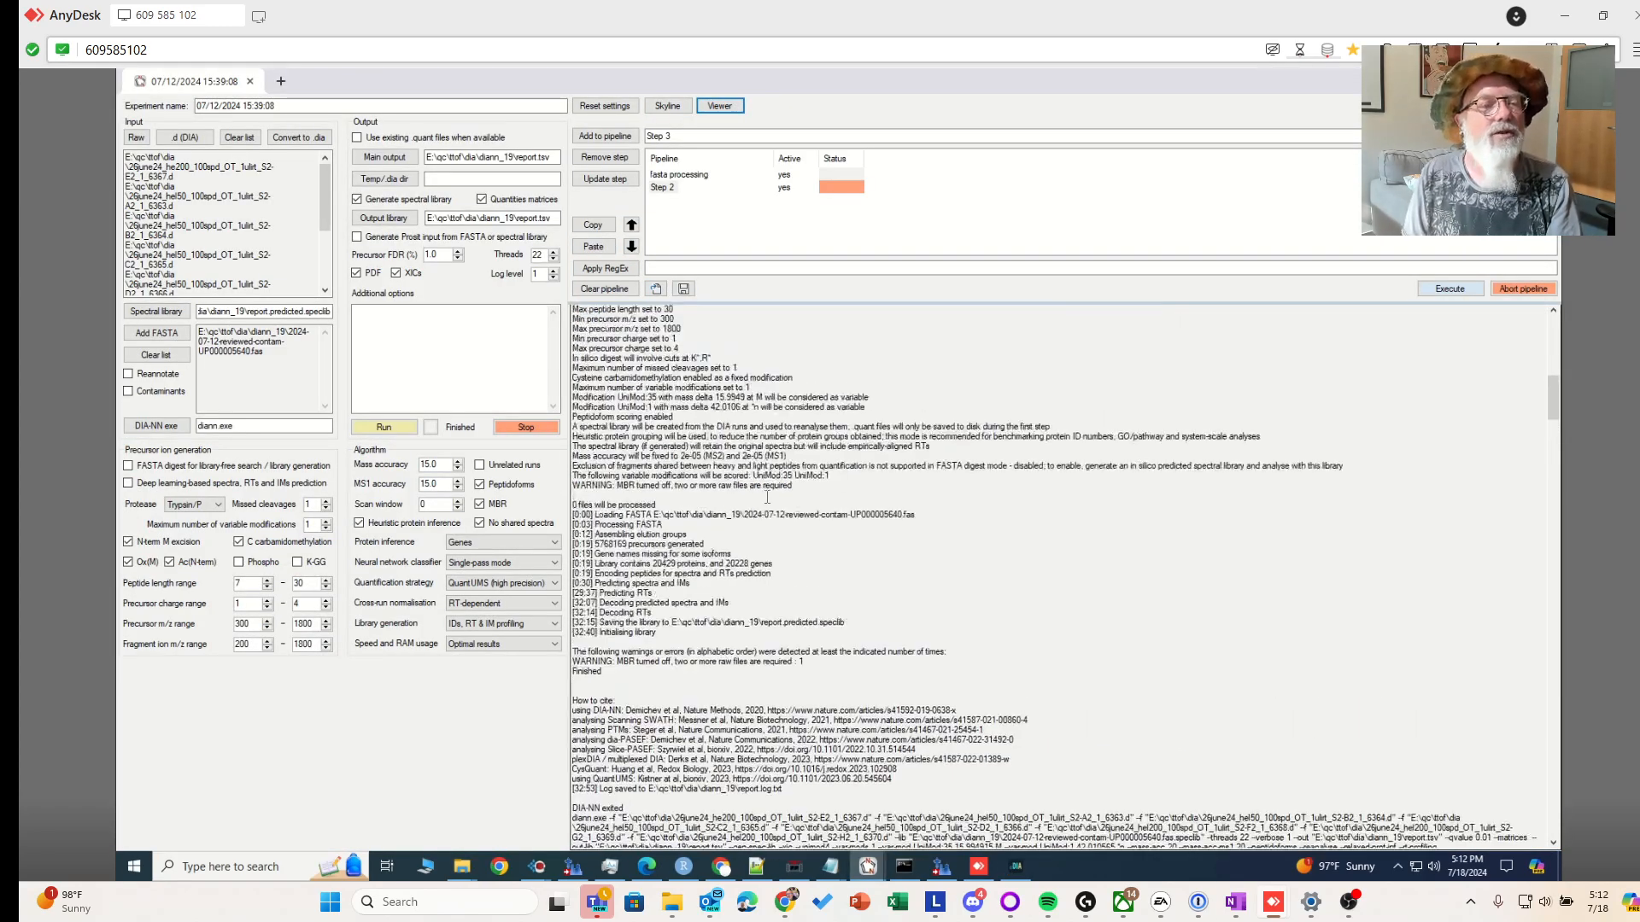
pyautogui.moveTo(253, 312); pyautogui.dragTo(443, 310)
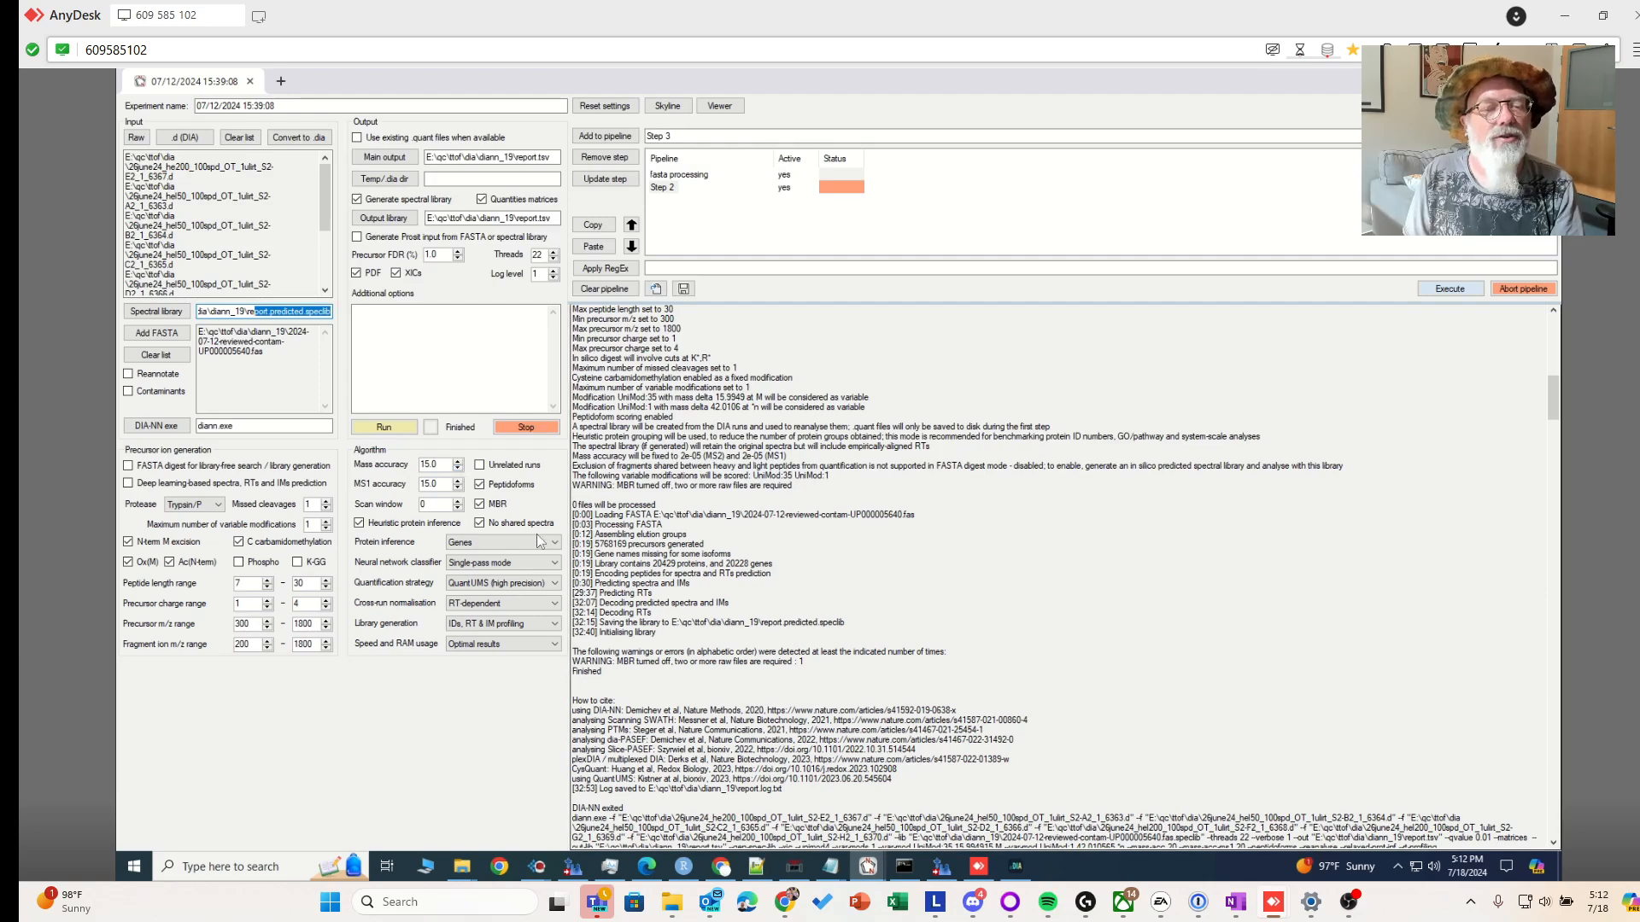
pyautogui.click(439, 465)
pyautogui.doubleClick(439, 466)
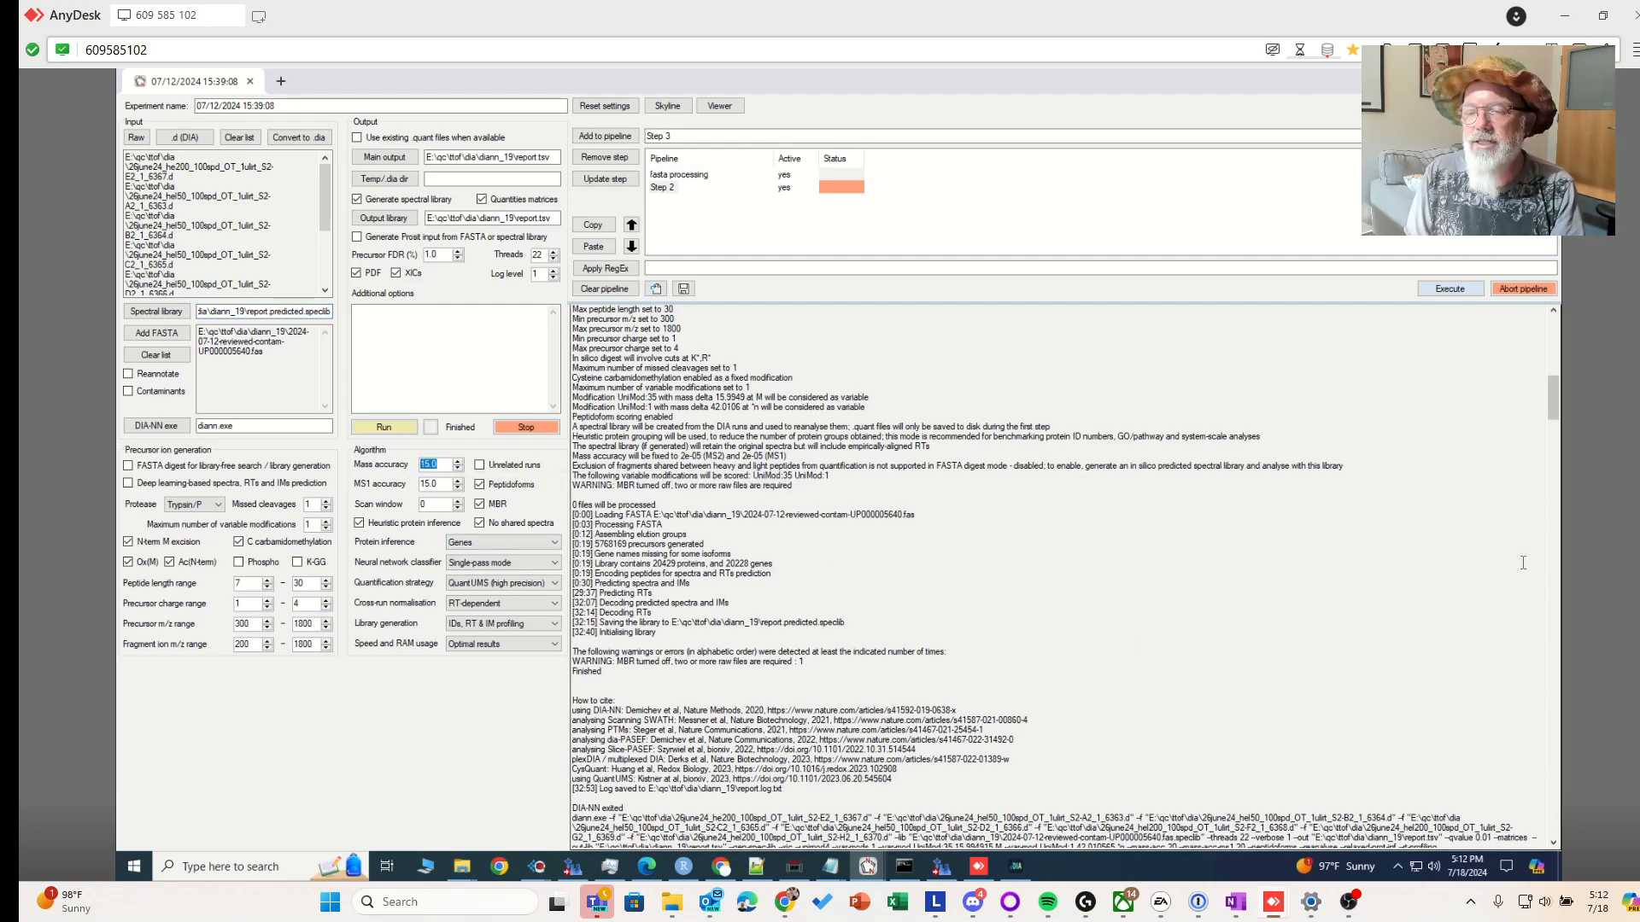
# Read through the 07/12/2024 experiment's log for the library generation, spectral library loading and mass accuracy messages
pyautogui.moveTo(1552, 398); pyautogui.dragTo(1561, 326)
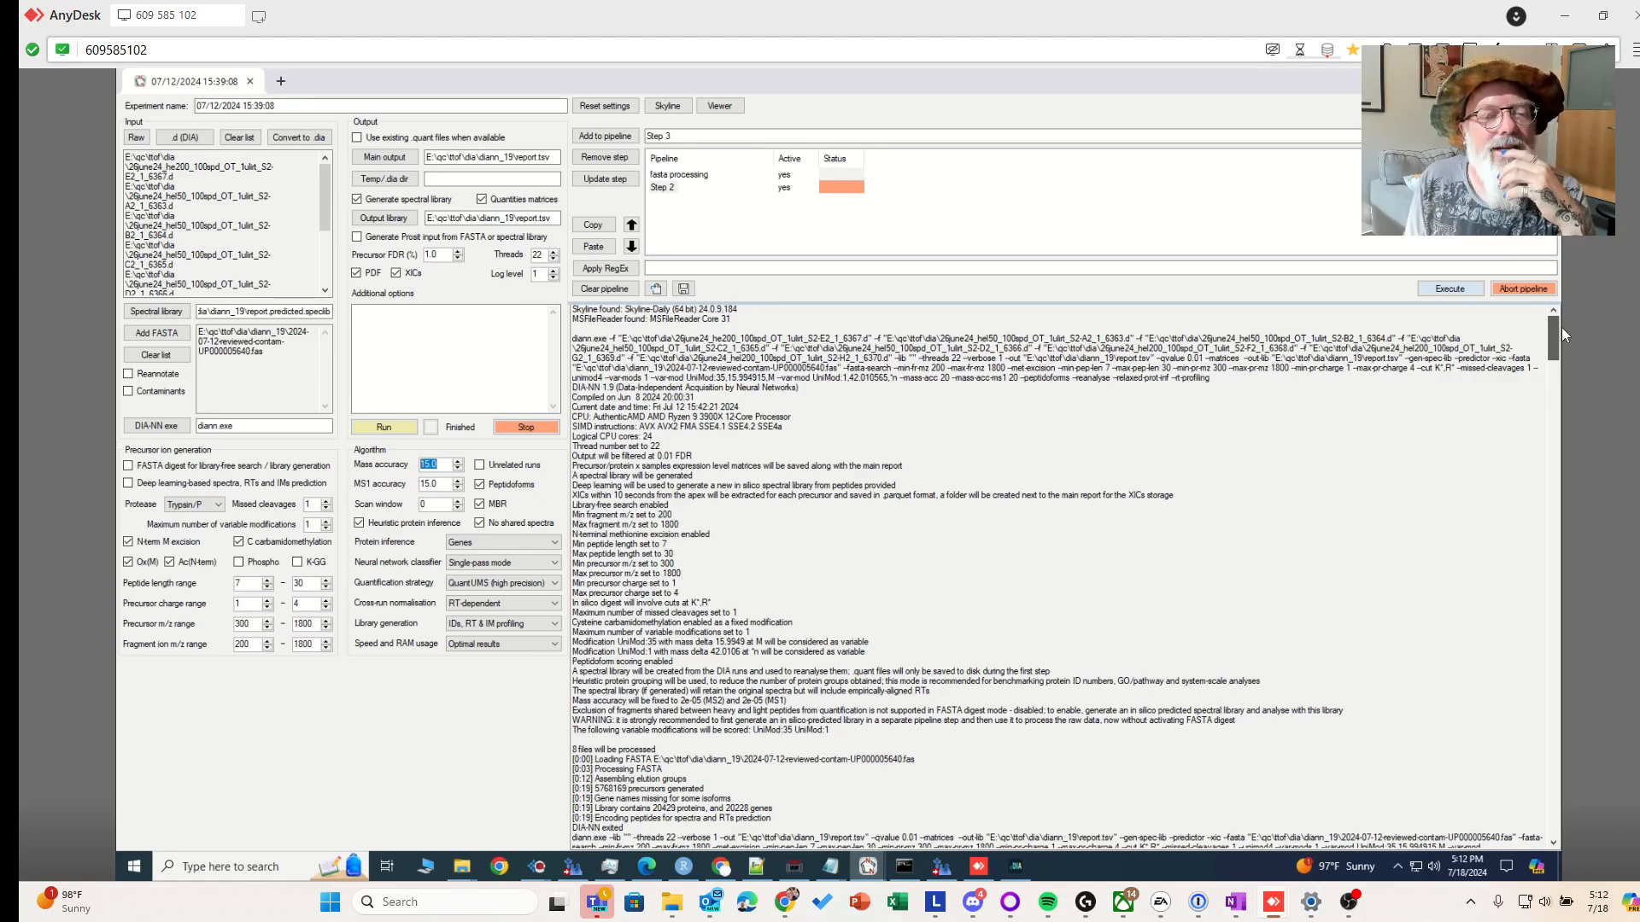
pyautogui.scroll(-4, 1559, 341)
pyautogui.moveTo(1557, 353); pyautogui.dragTo(1551, 352)
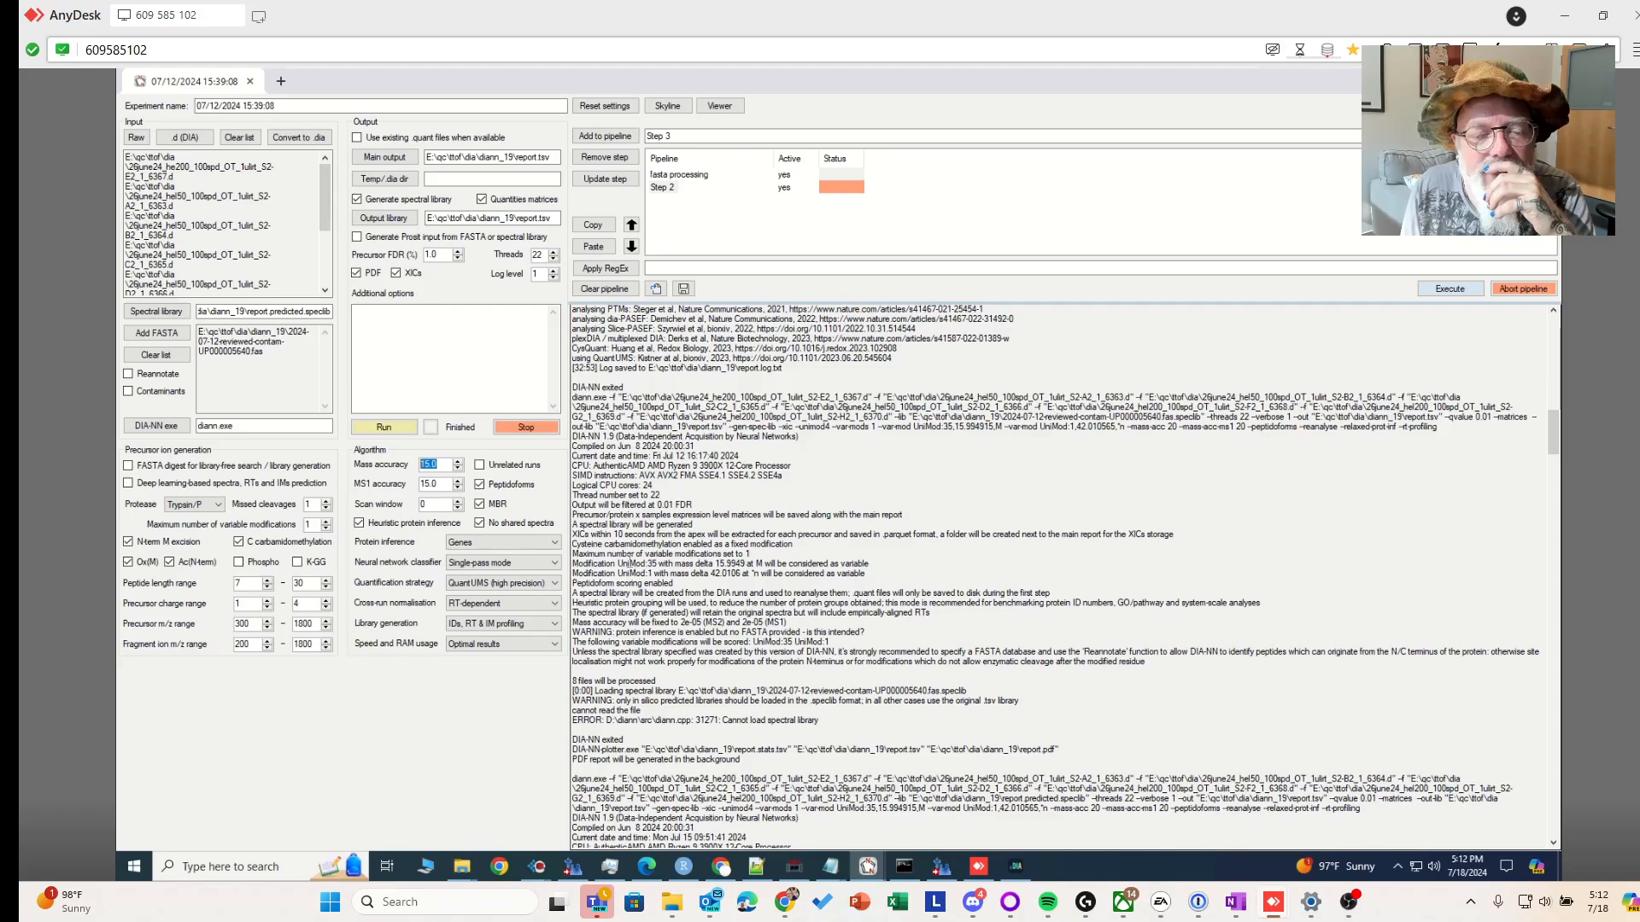
pyautogui.scroll(-14, 659, 609)
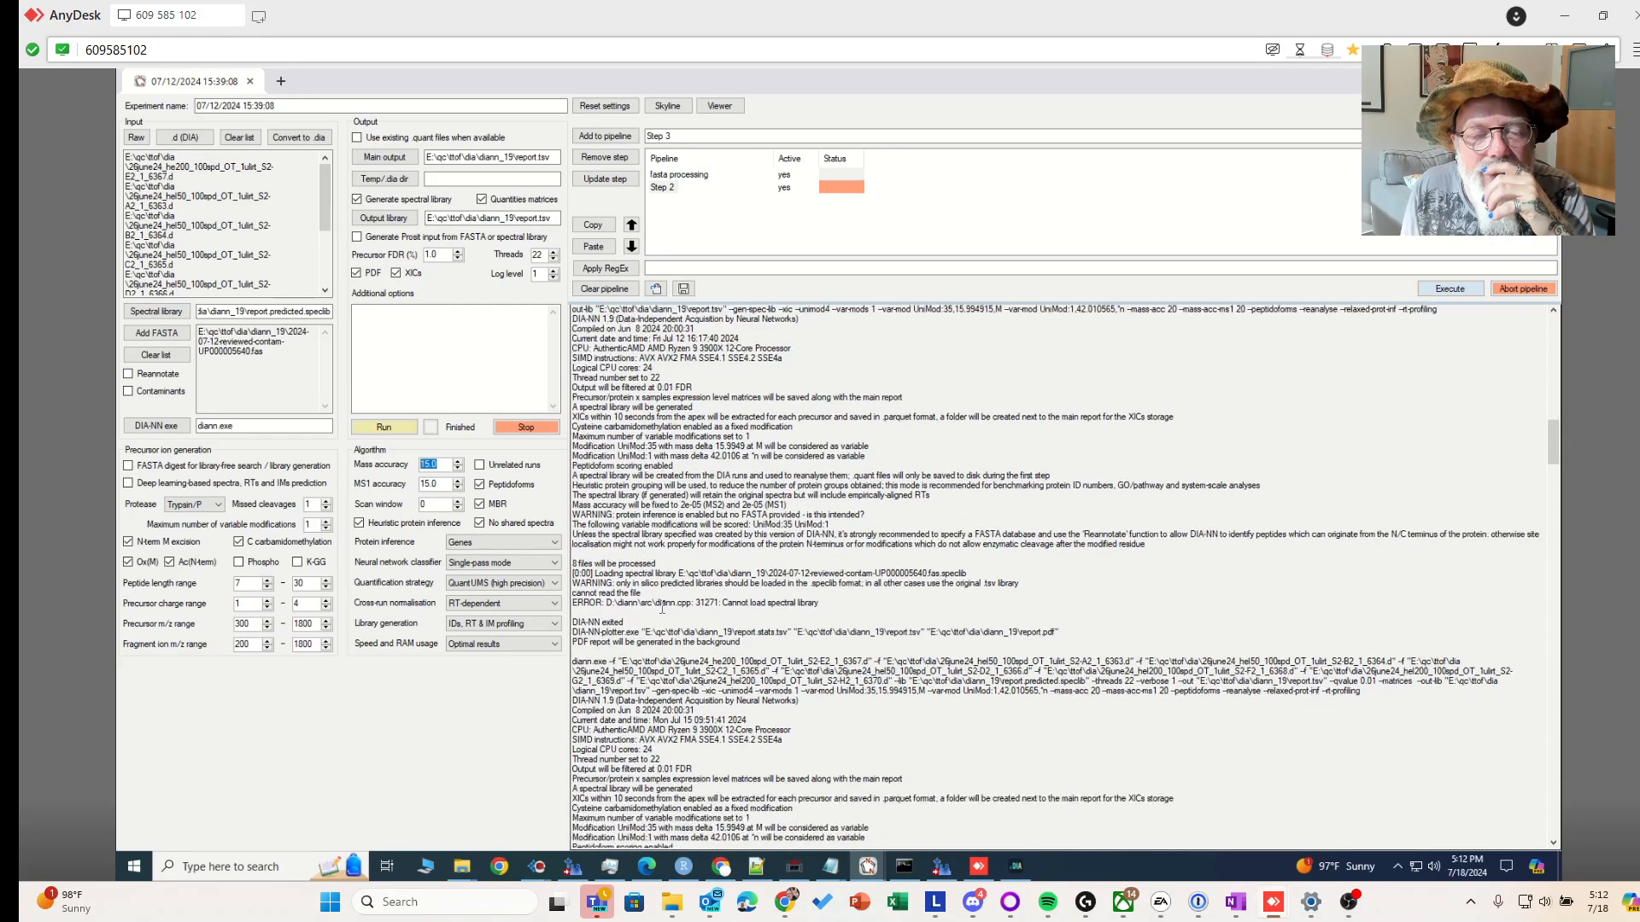
pyautogui.scroll(-3, 689, 655)
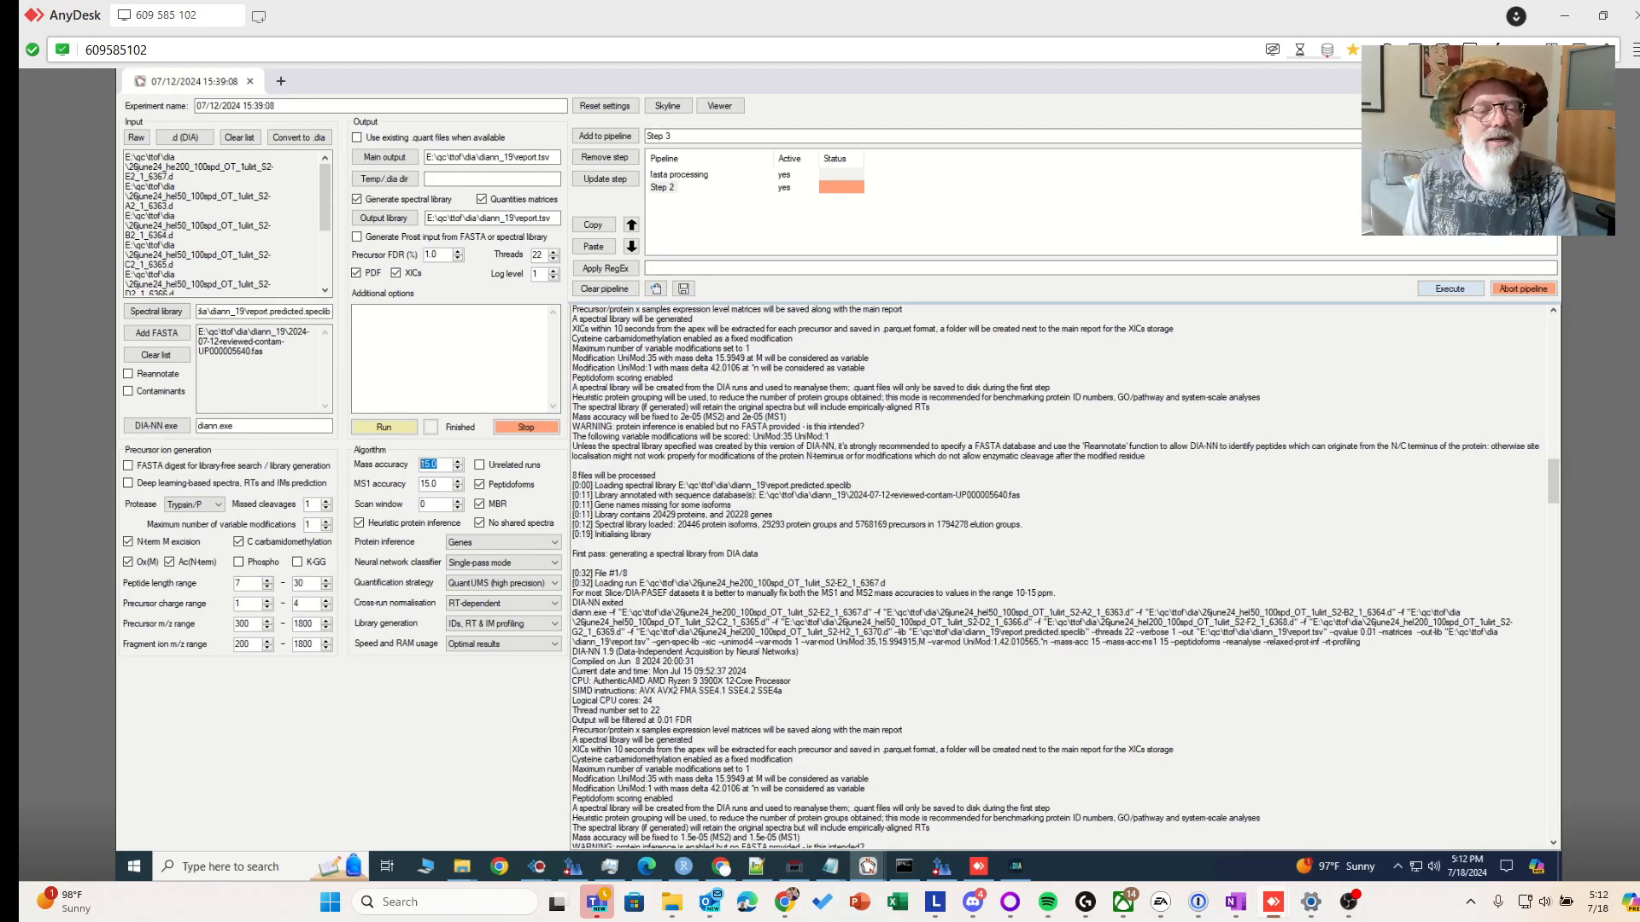
pyautogui.moveTo(1314, 80); pyautogui.dragTo(870, 204)
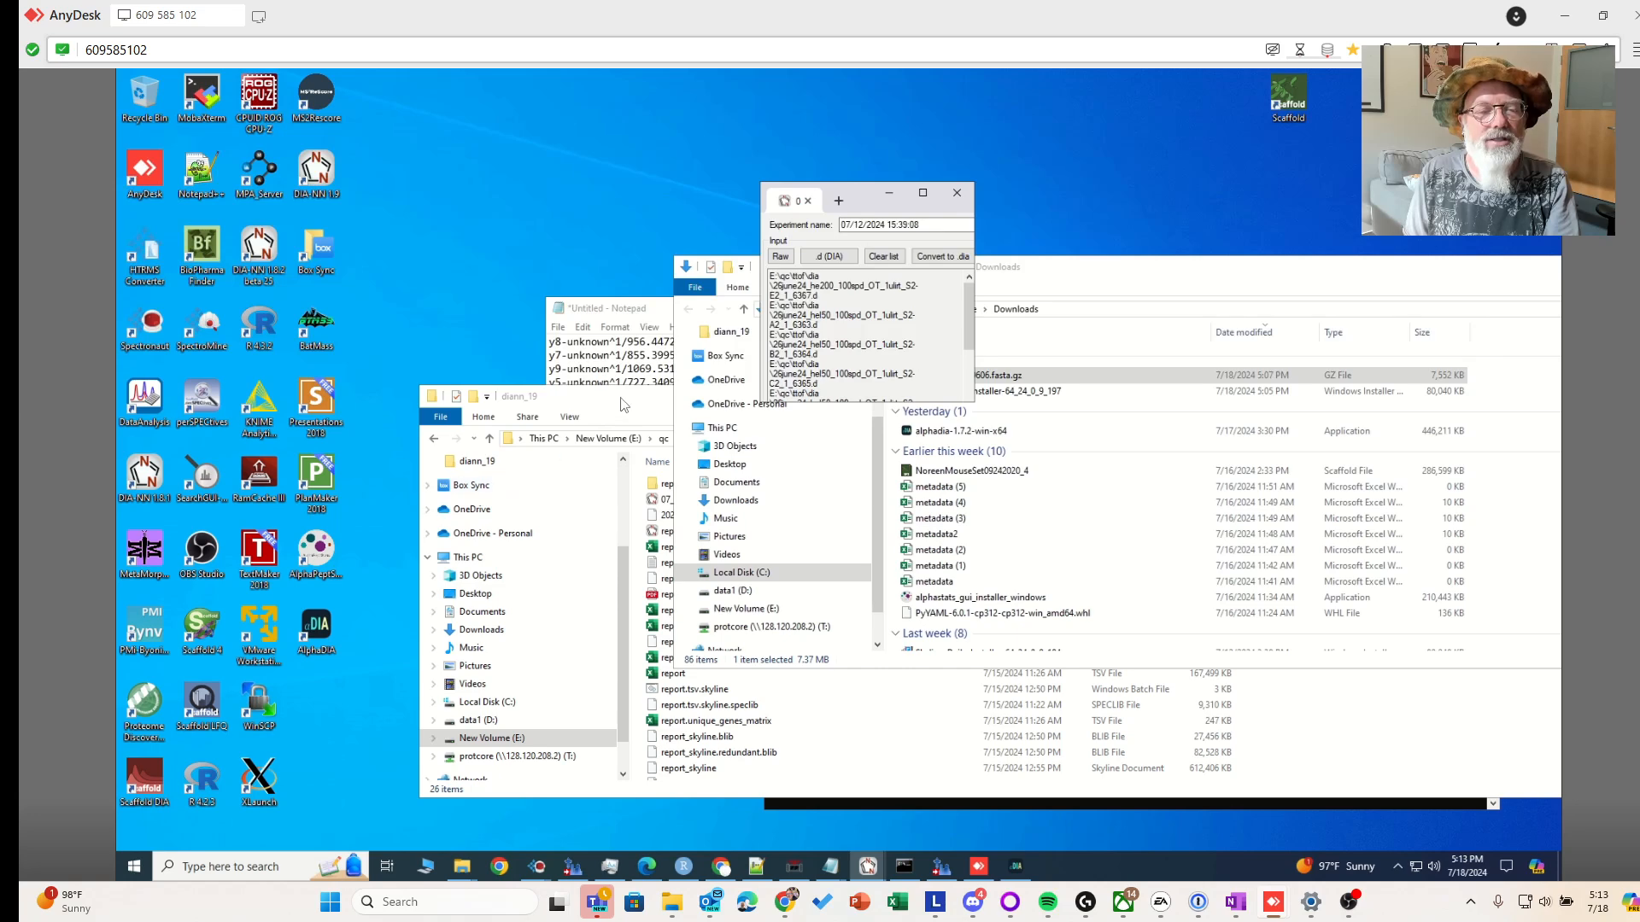
# Return to the 07/12/2024 15:39:08 DIA-NN window, maximize it, and open its report in the DIA-NN Viewer
pyautogui.moveTo(621, 398); pyautogui.dragTo(505, 227)
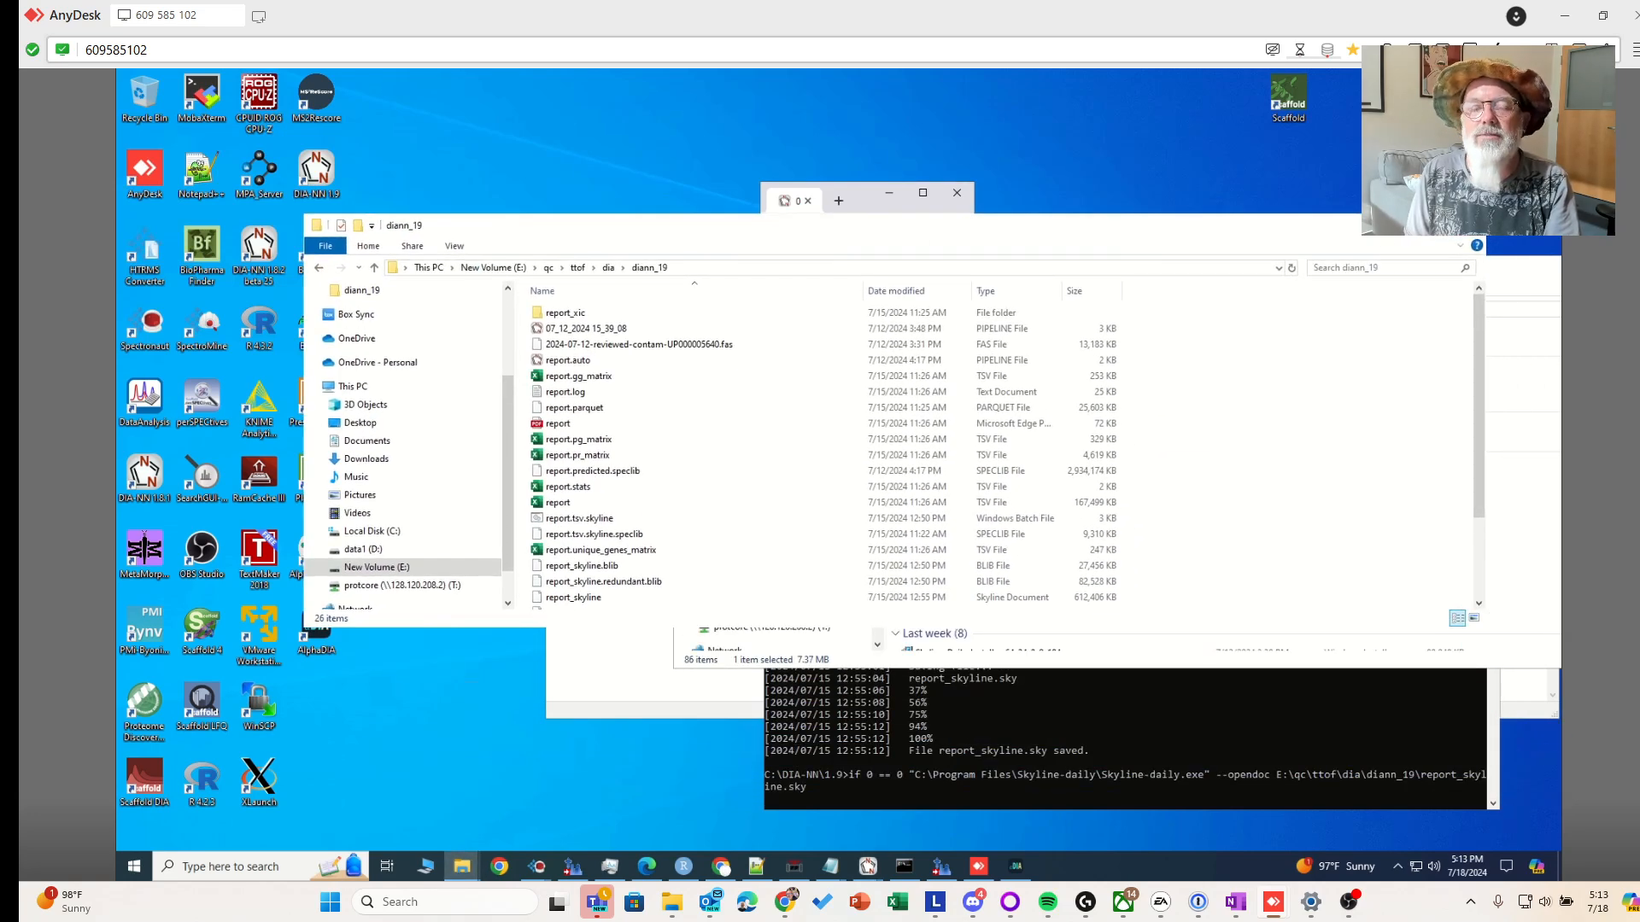
pyautogui.moveTo(863, 866)
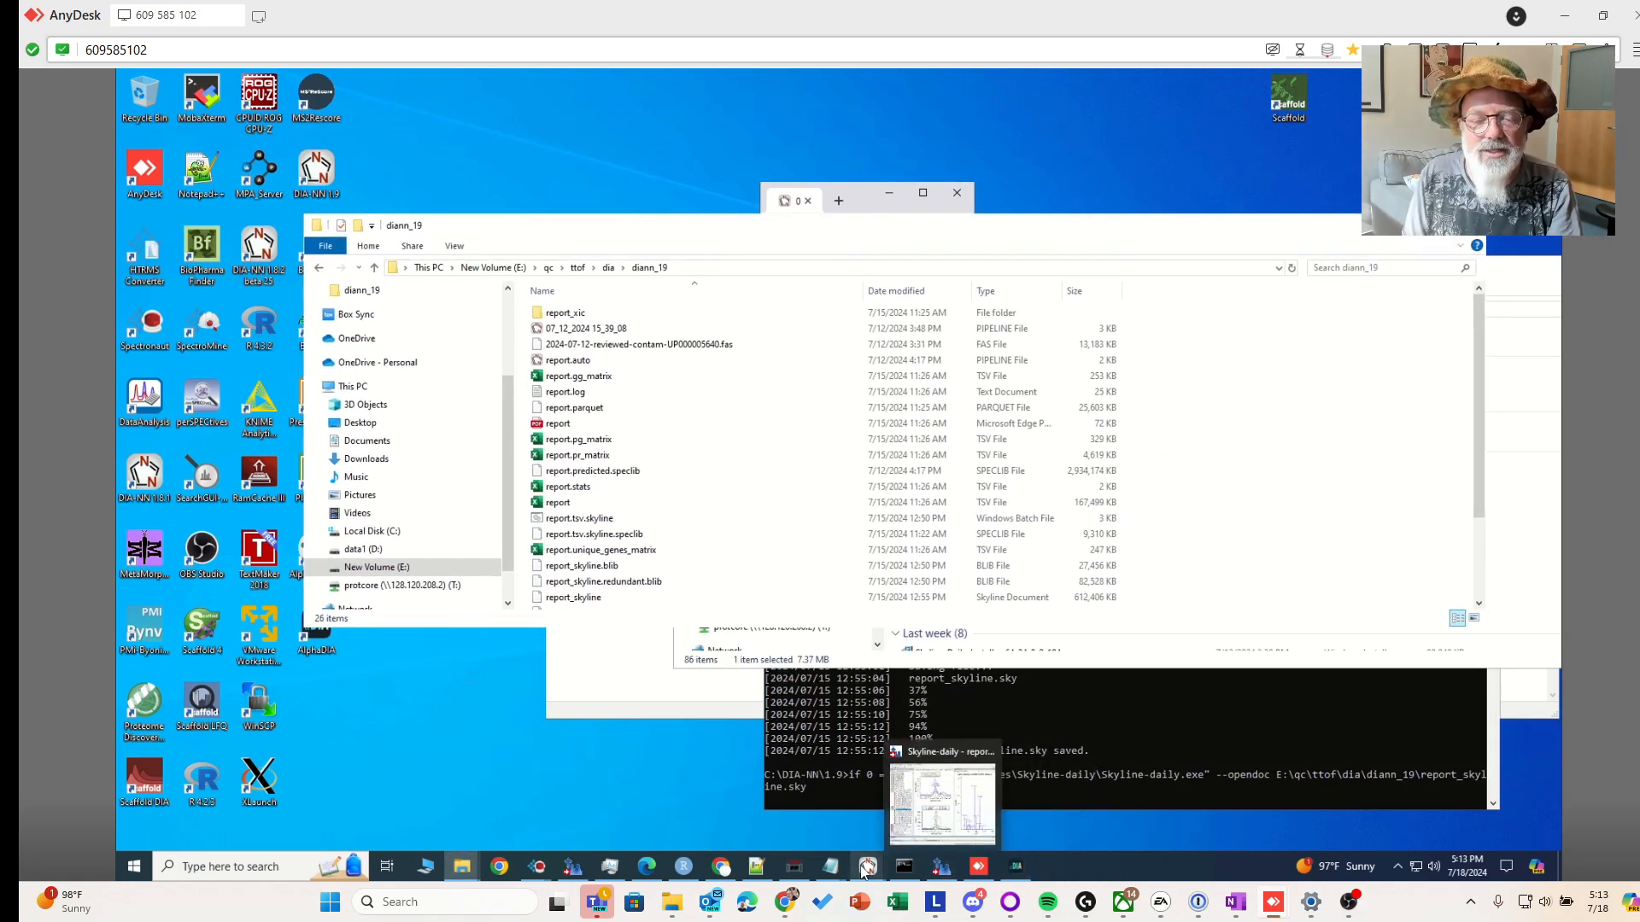
pyautogui.click(842, 749)
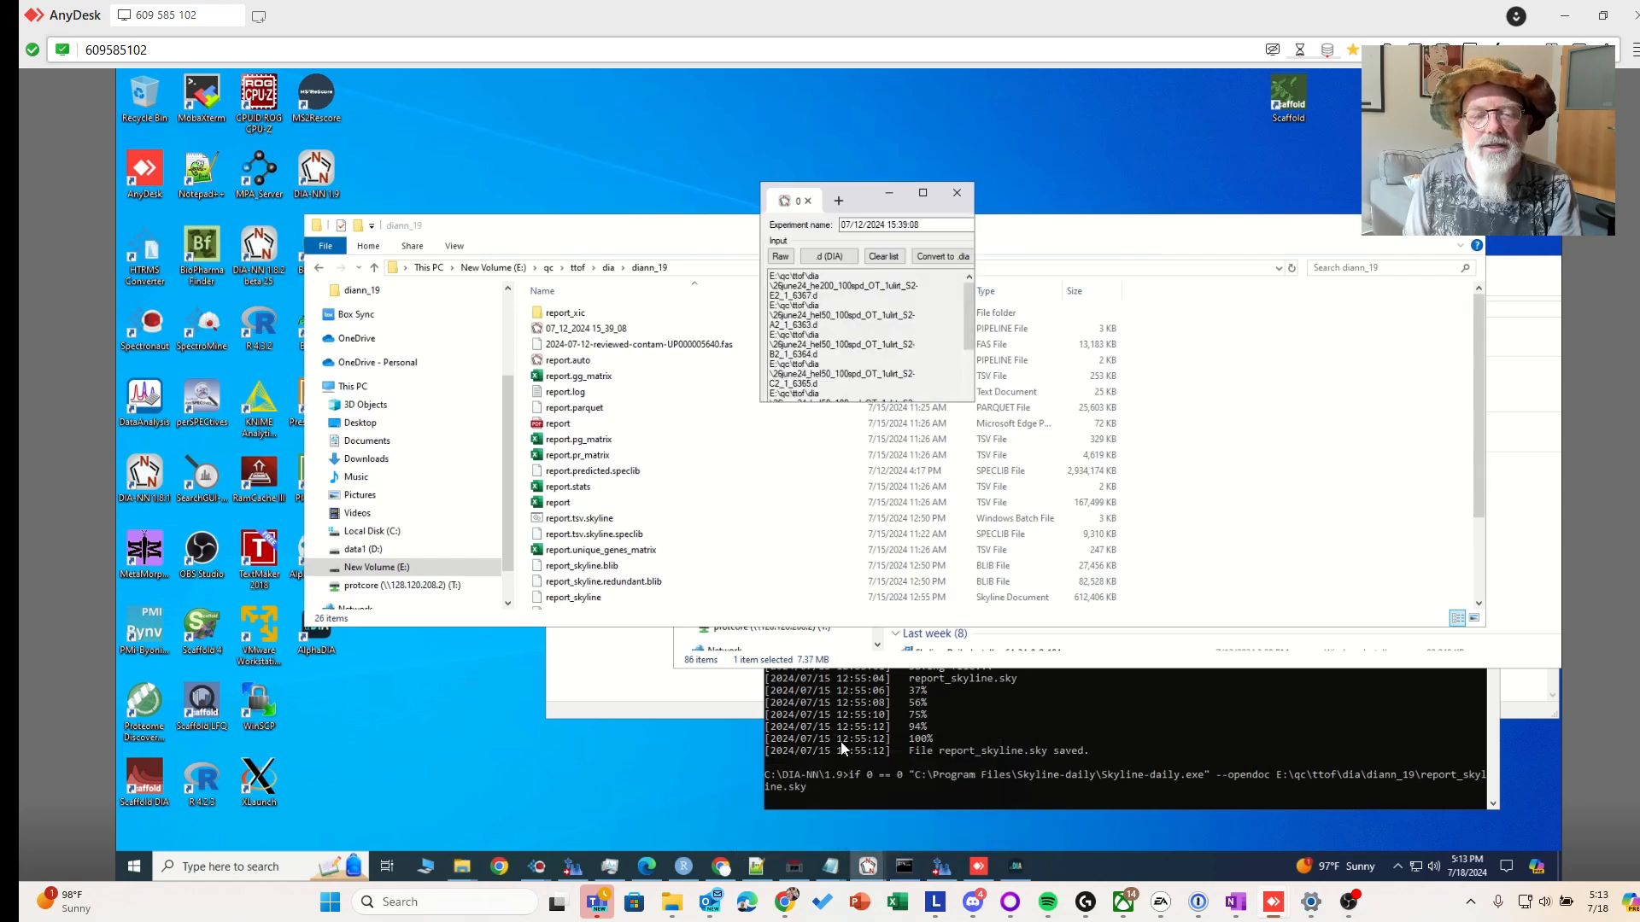
pyautogui.click(922, 193)
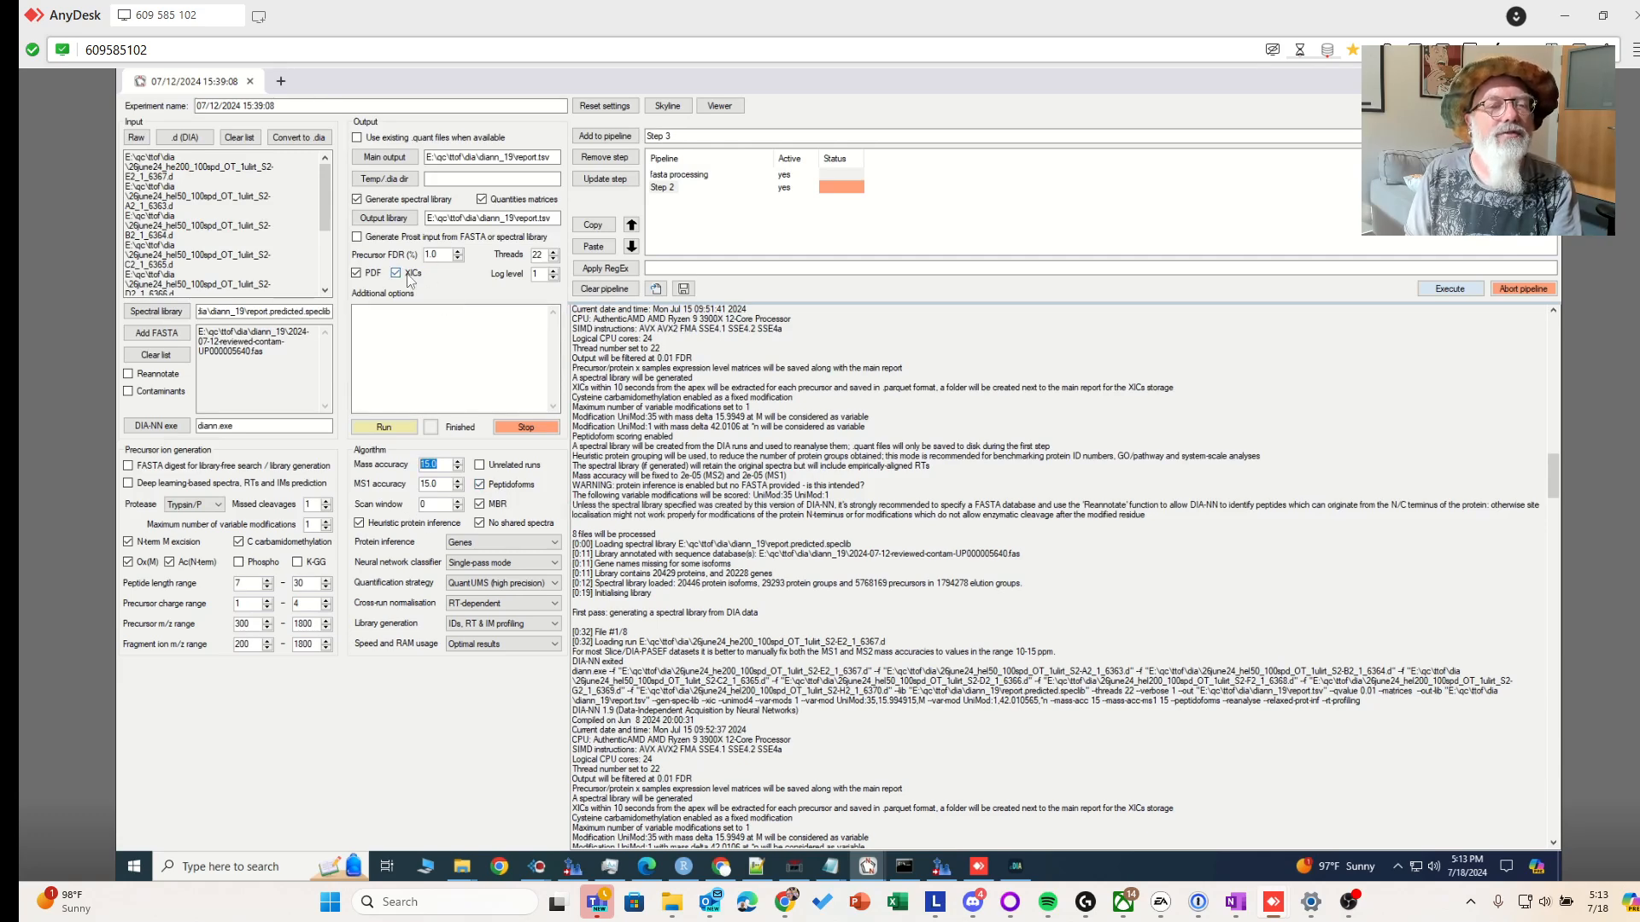
pyautogui.click(719, 105)
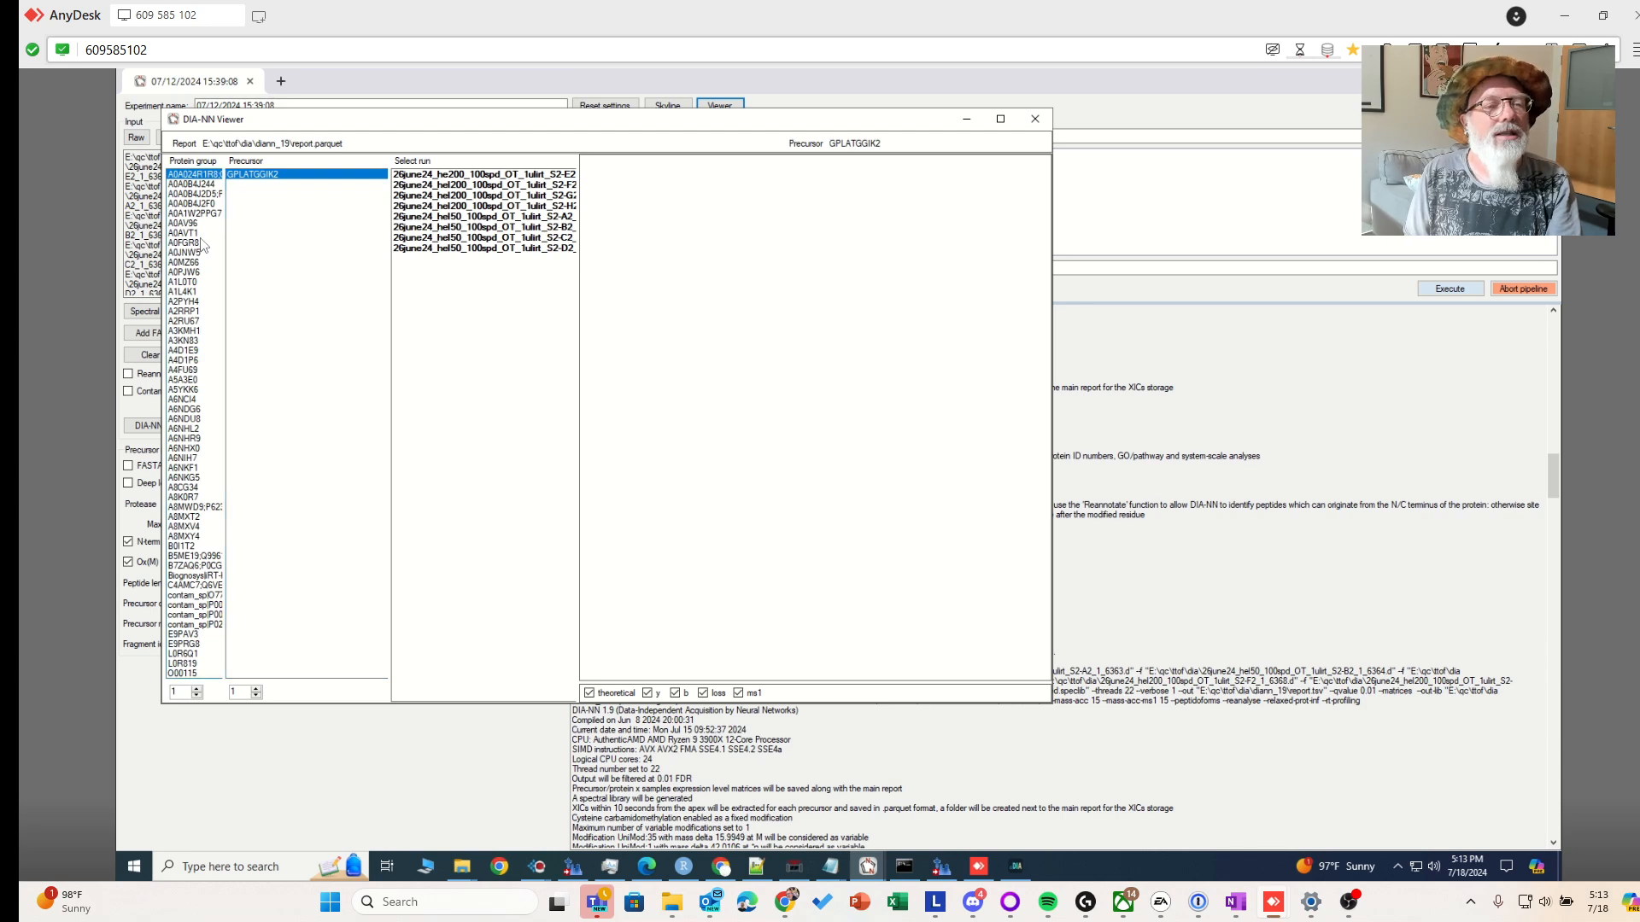
# Plot precursor ITVPLVSEVQIAQLR2 of protein group A0FGR8 for the he200 S2-E2 run, widening the run list and the viewer
pyautogui.click(193, 245)
pyautogui.click(273, 193)
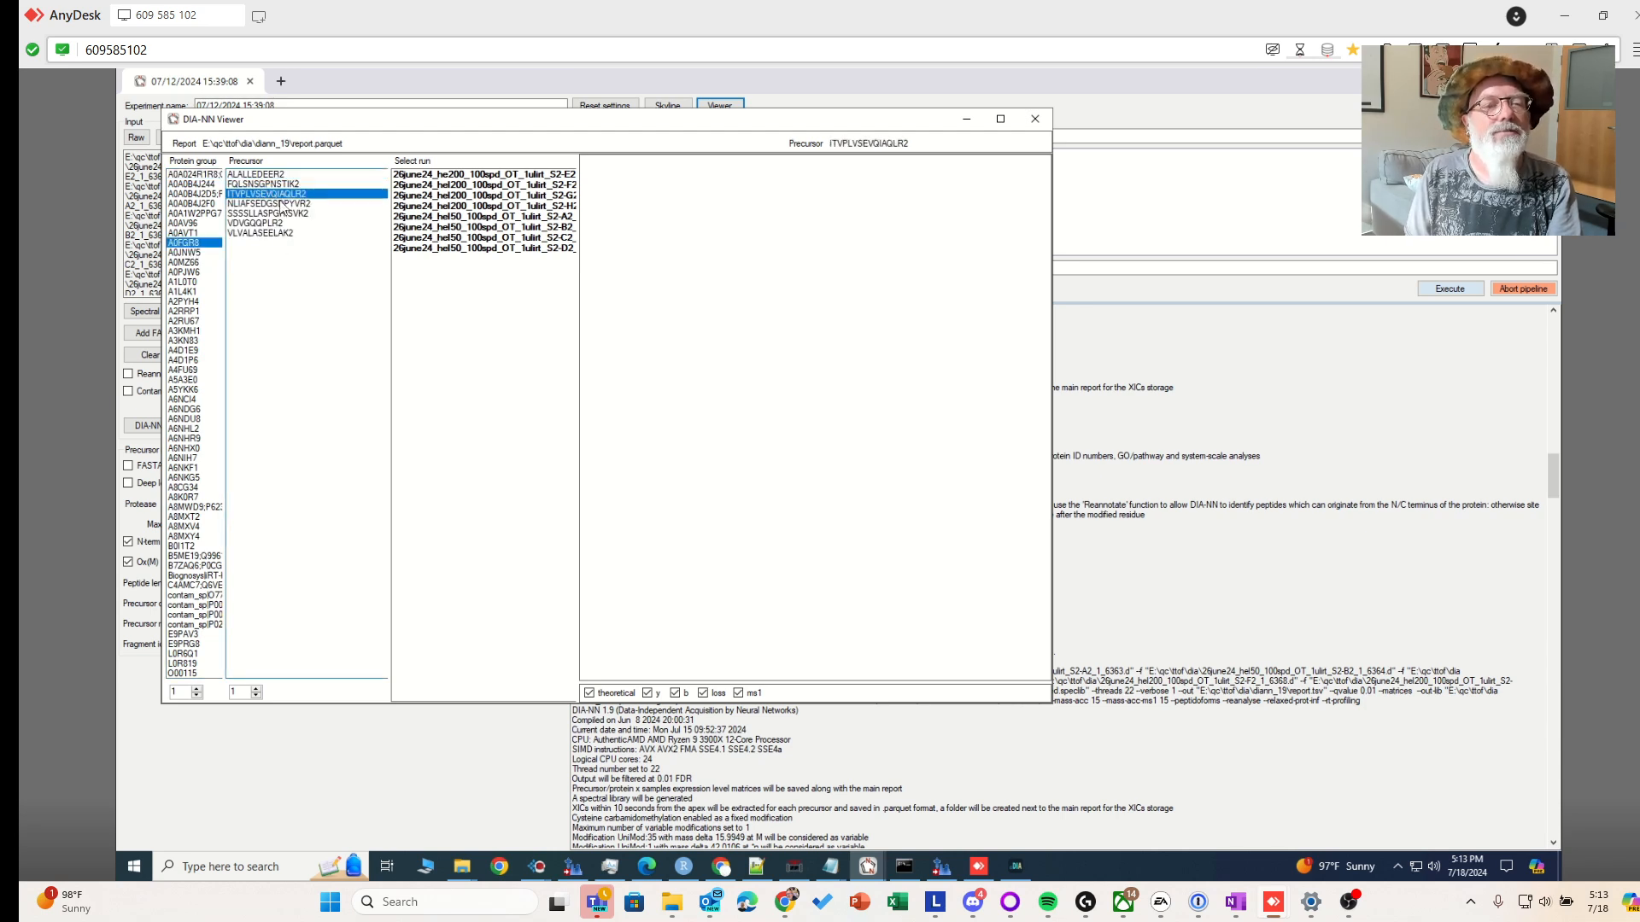
pyautogui.moveTo(579, 182); pyautogui.dragTo(675, 233)
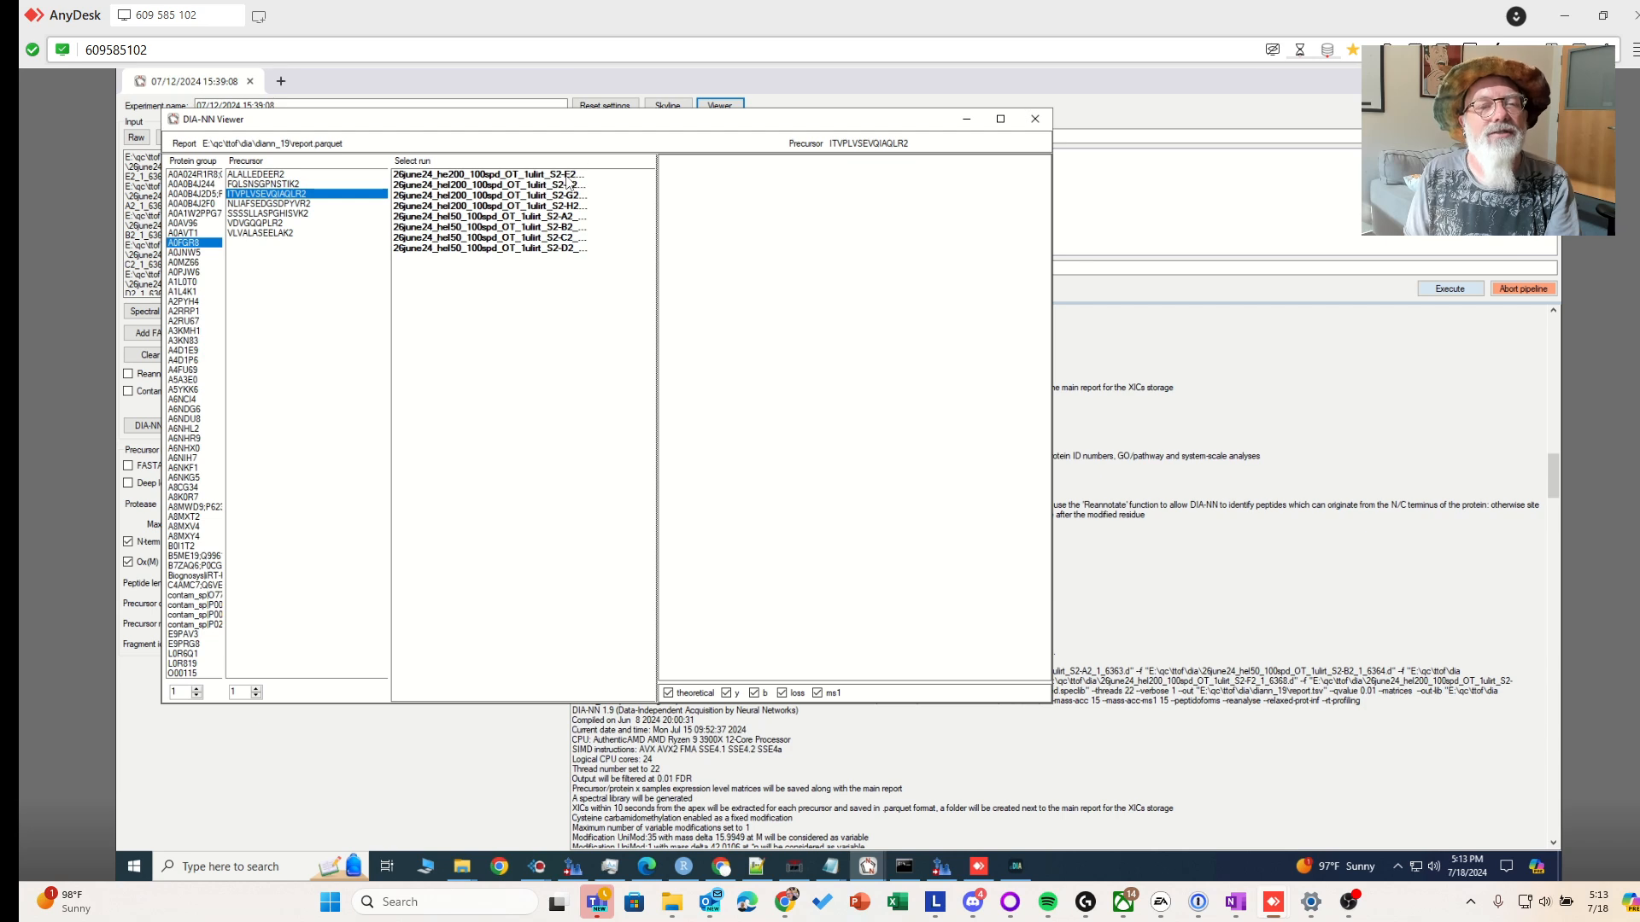
pyautogui.click(512, 175)
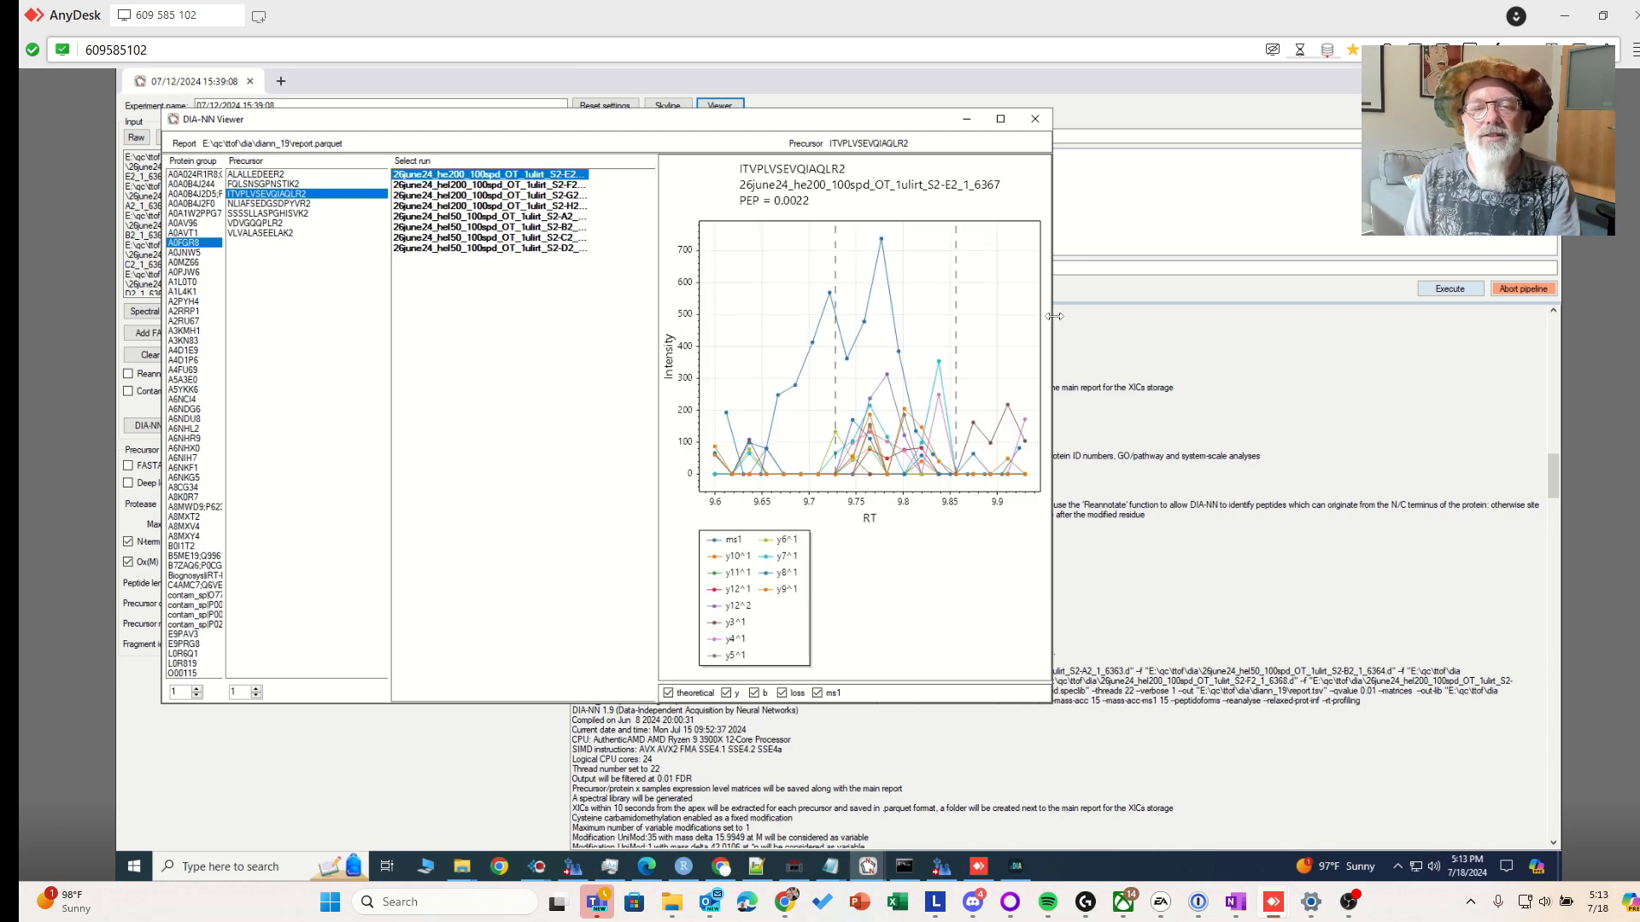
pyautogui.moveTo(1054, 316); pyautogui.dragTo(1169, 316)
# Compare the ITVPLVSEVQIAQLR2 chromatograms and PEP values across the remaining runs, from S2-F2 through S2-D2, and return to S2-H2
pyautogui.click(567, 186)
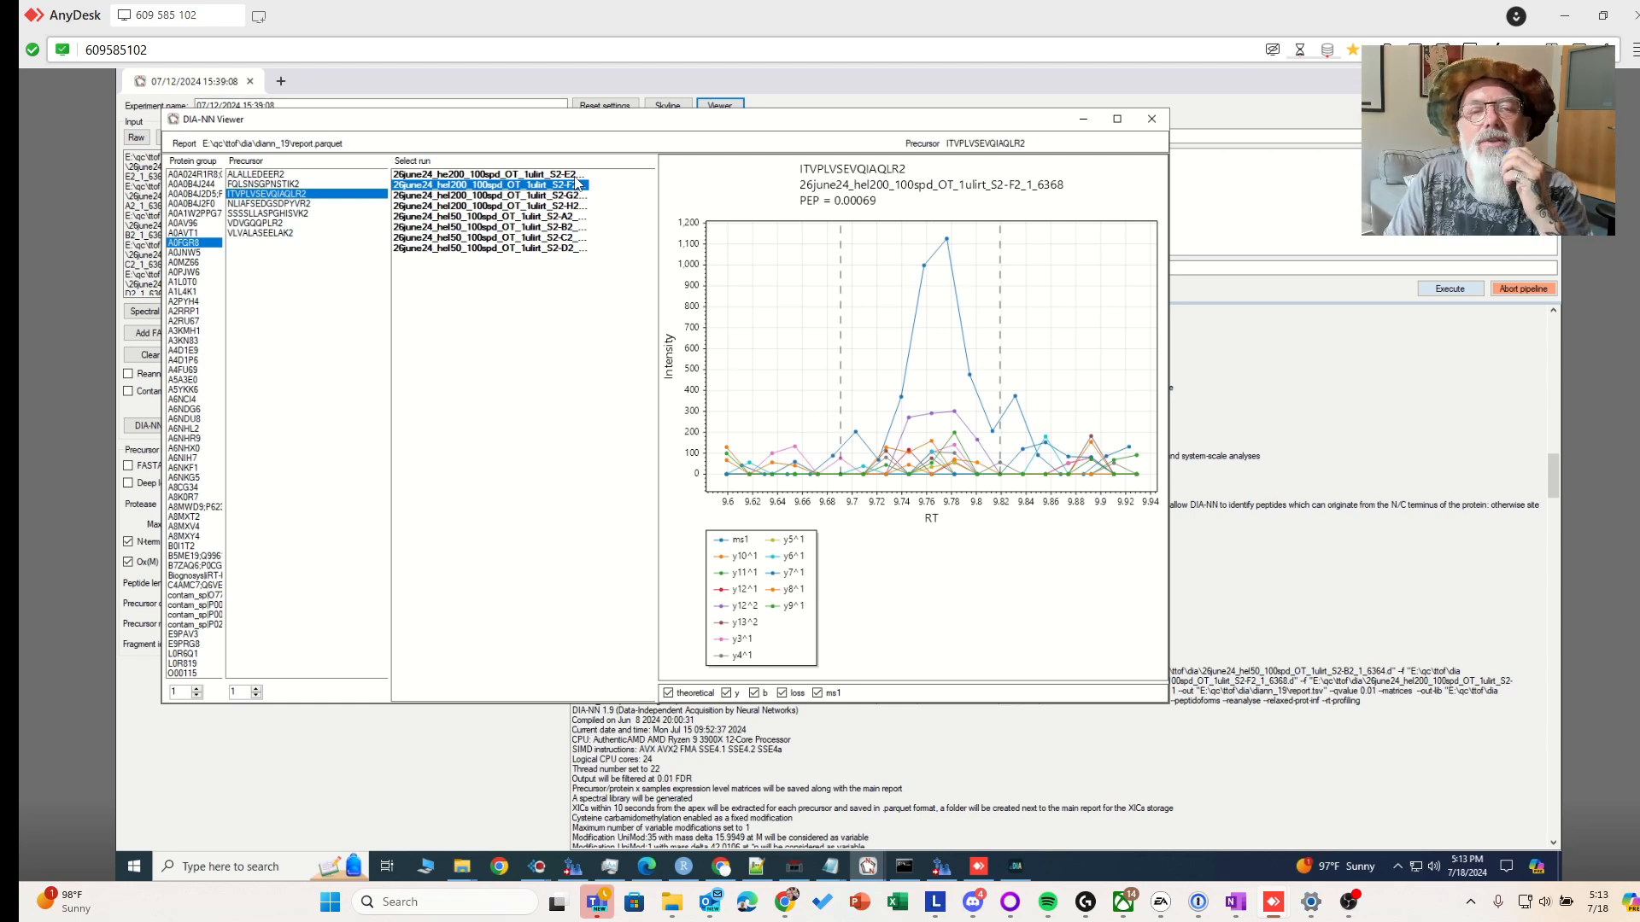
pyautogui.press('Down')
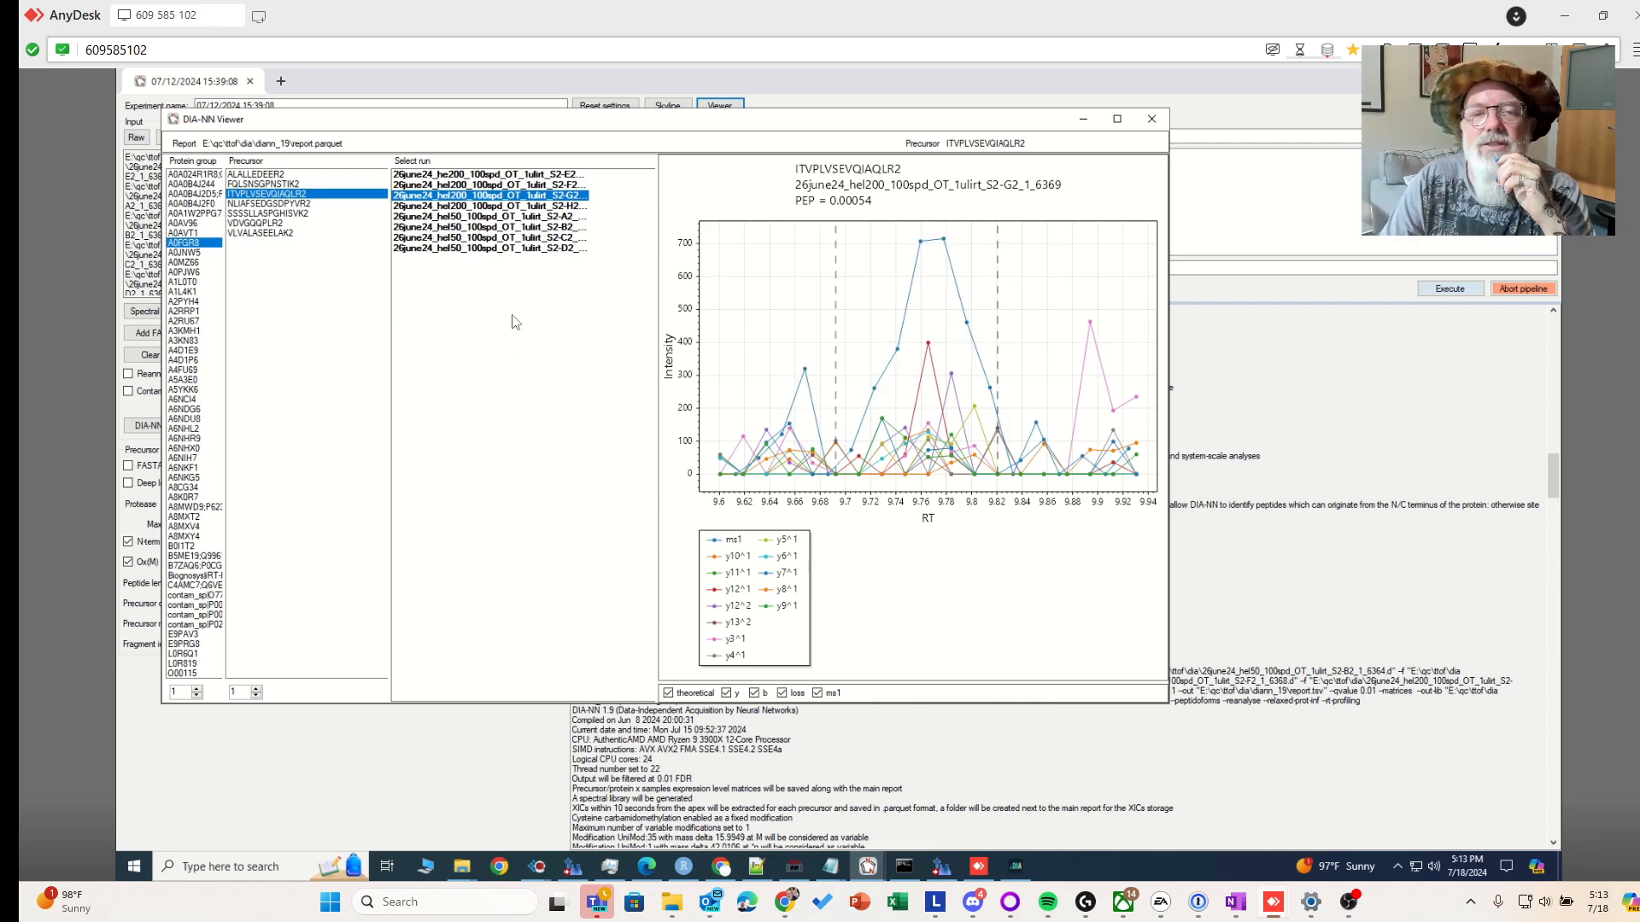
pyautogui.press('Down')
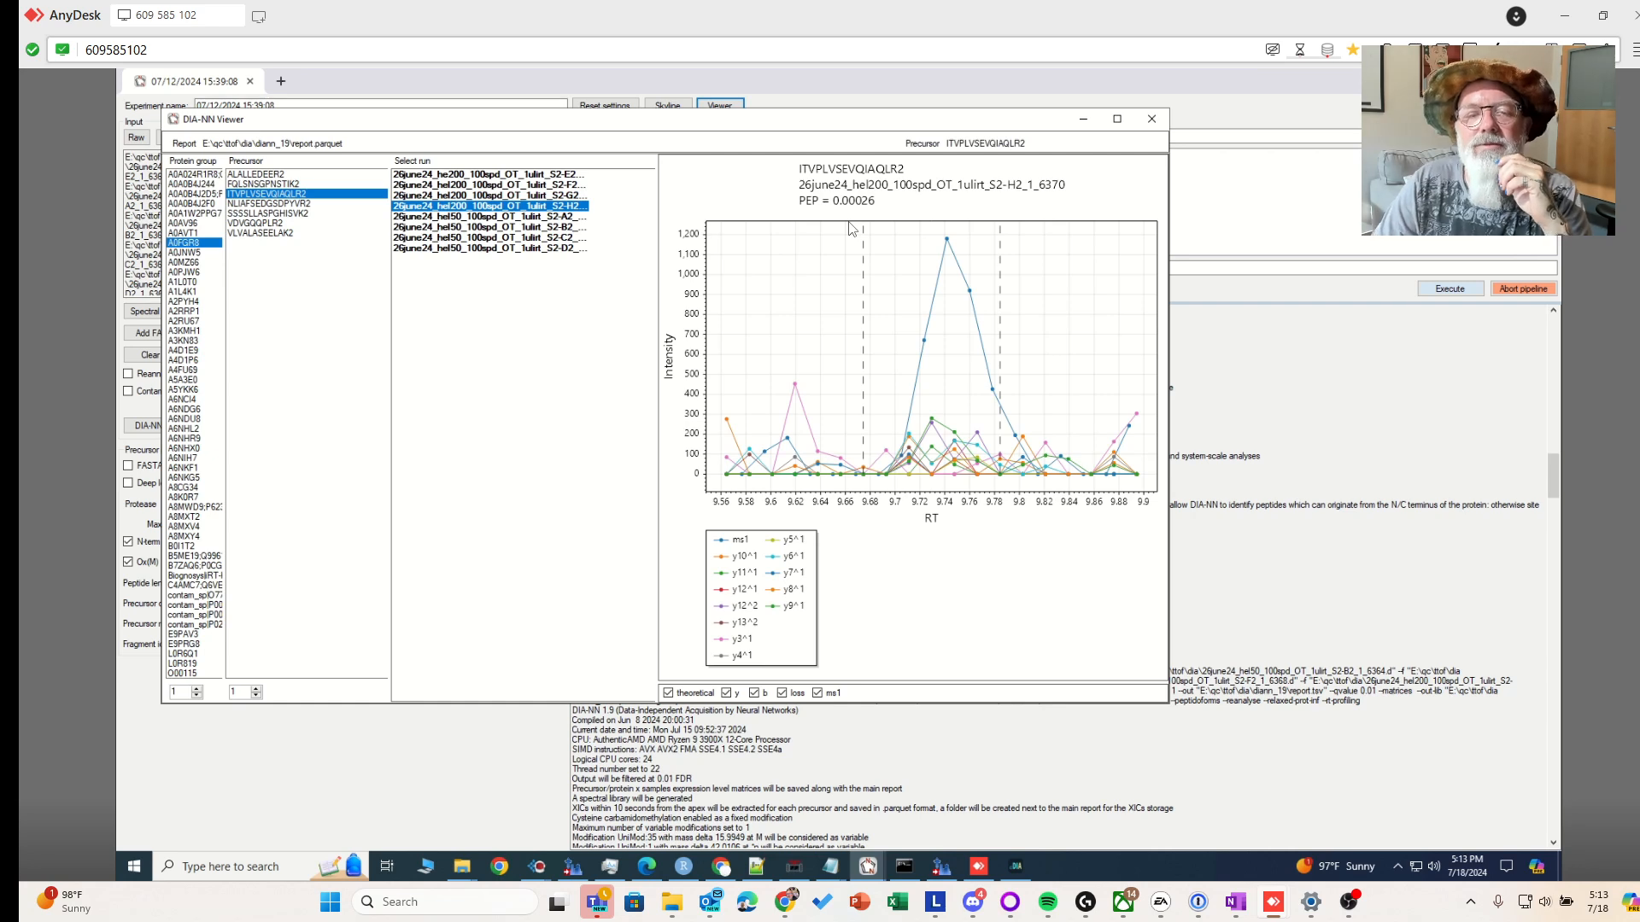
pyautogui.press('Down')
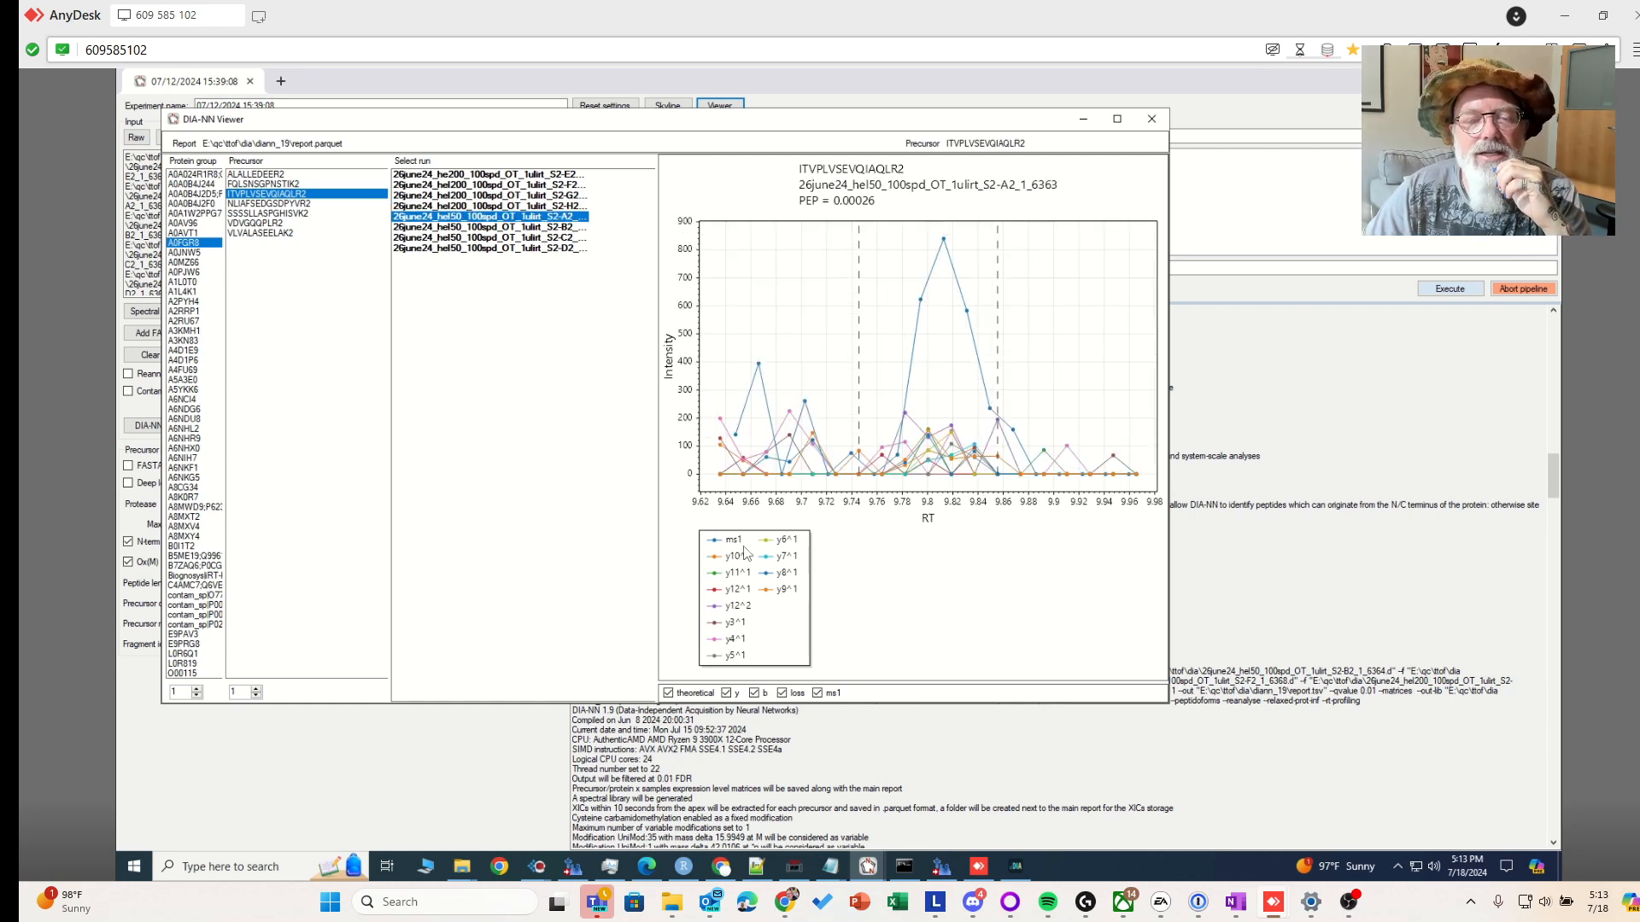
pyautogui.press('Down')
pyautogui.press('Down')
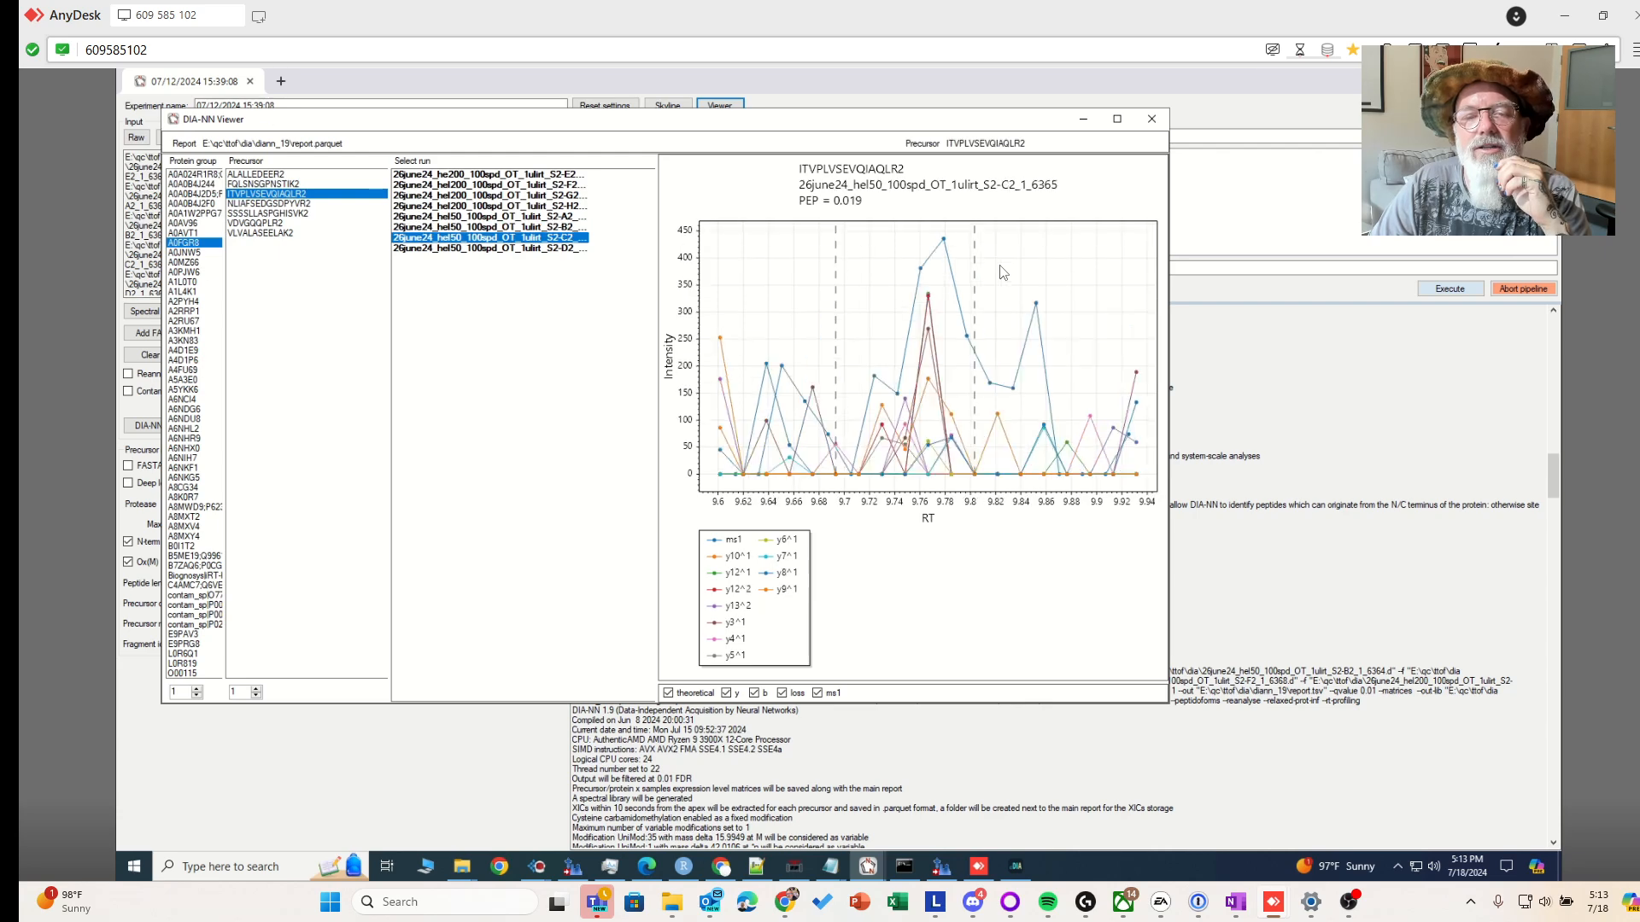
pyautogui.press('Down')
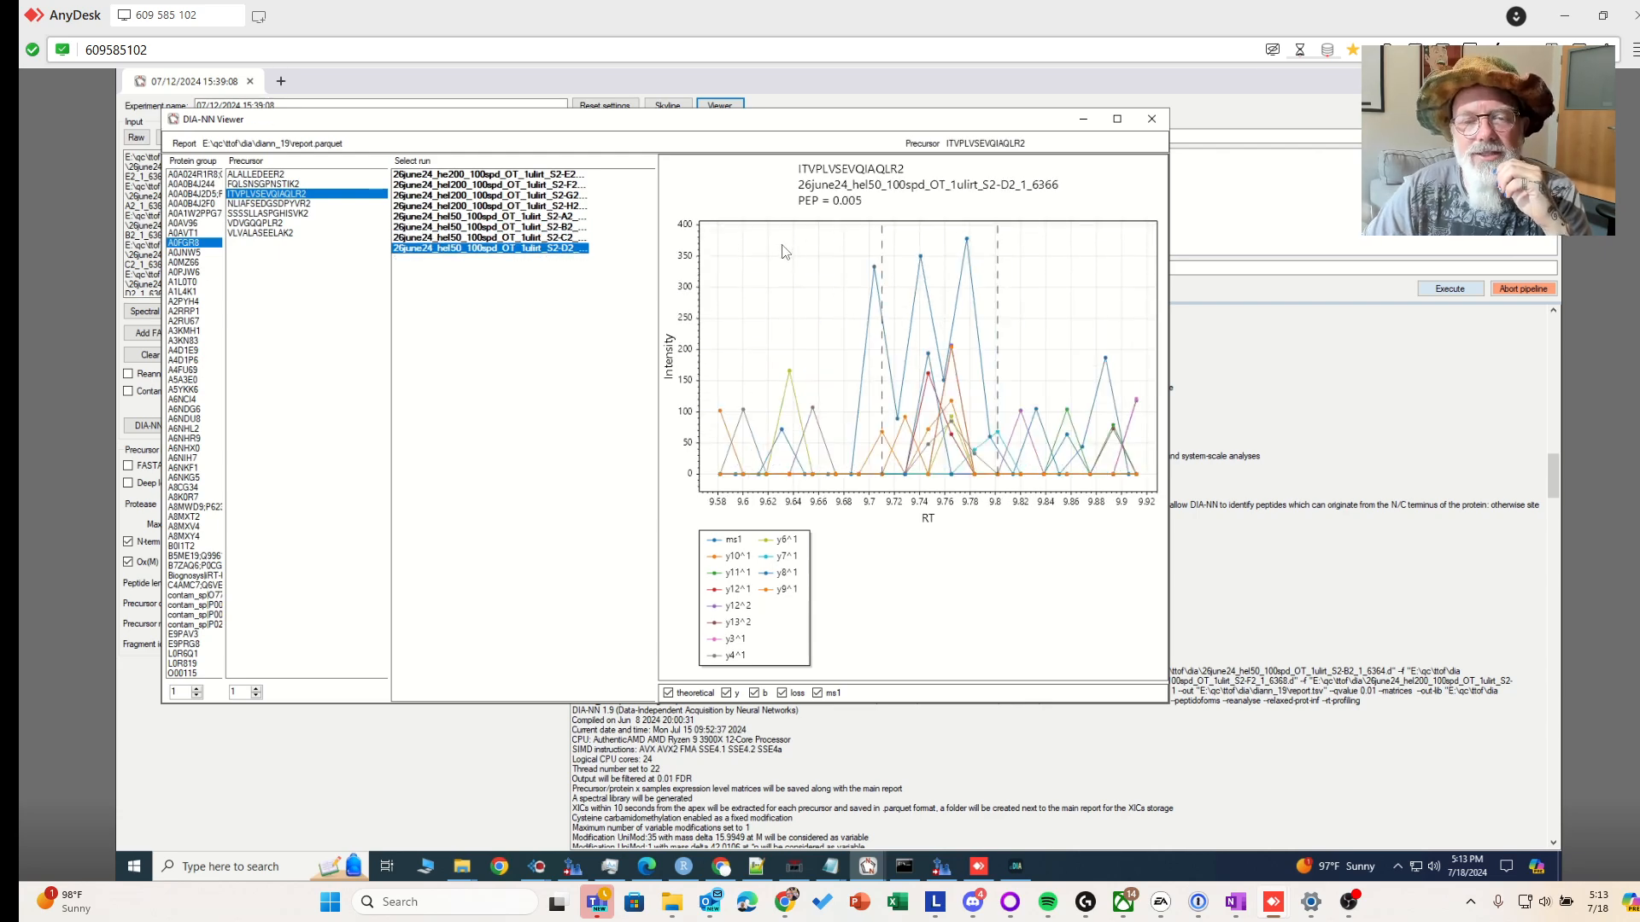
pyautogui.press('Up')
pyautogui.press('Up')
pyautogui.press('Up')
pyautogui.press('Up')
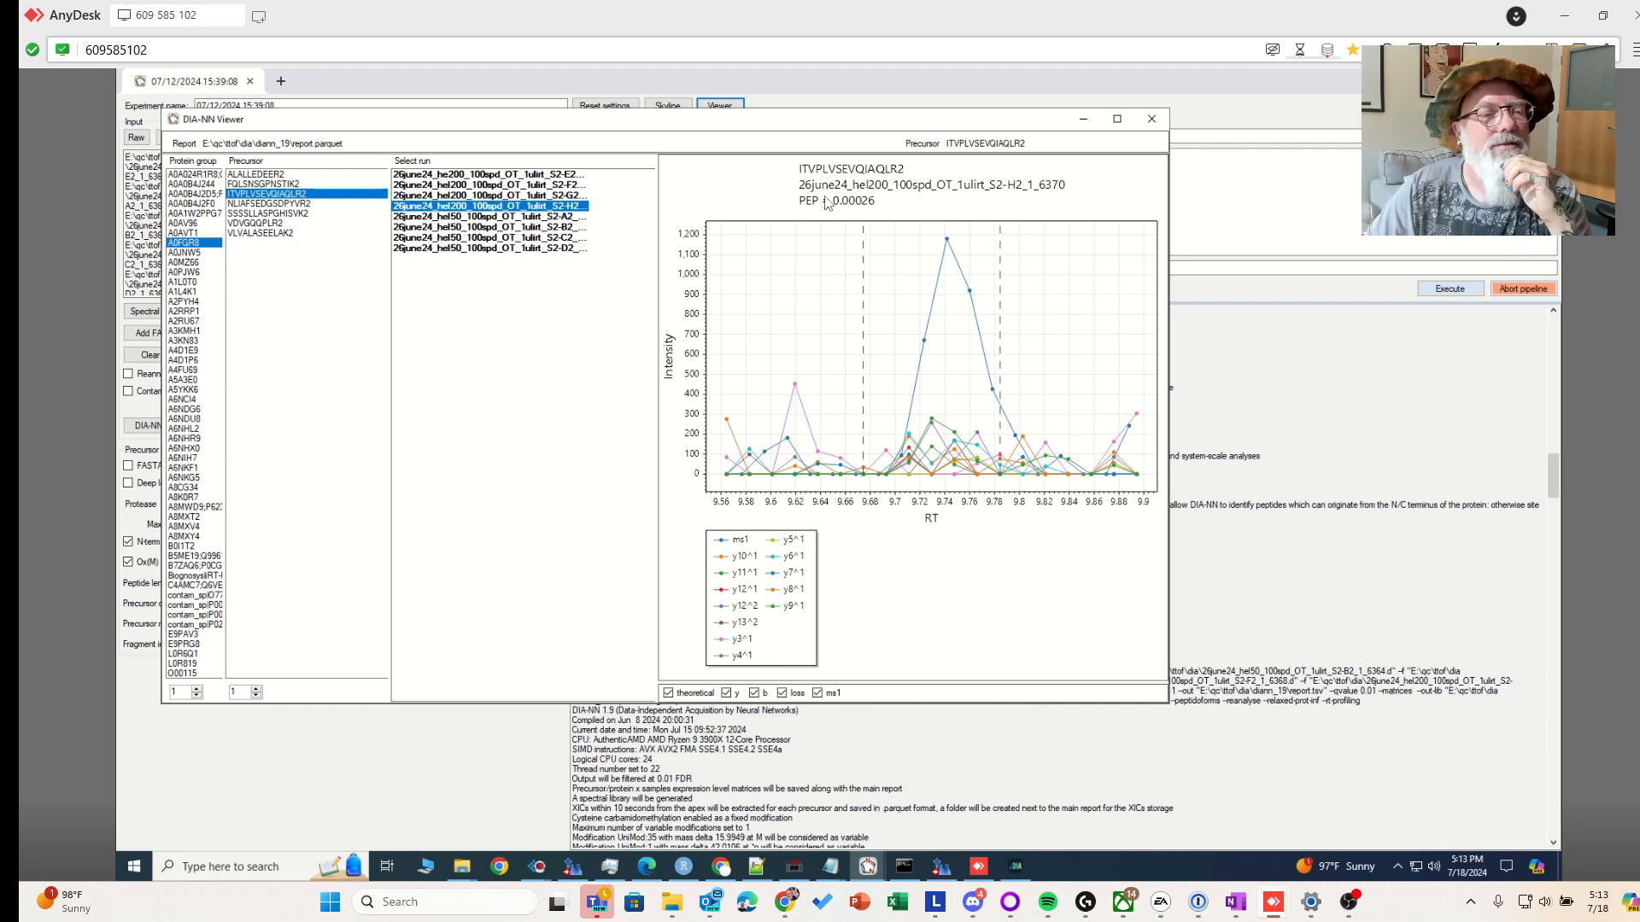
# View the SSSSLLASPGHISVK2 chromatogram for the S2-H2 run and the NLIAFSEDGSDPYVR2 chromatogram for the S2-E2 run
pyautogui.click(270, 204)
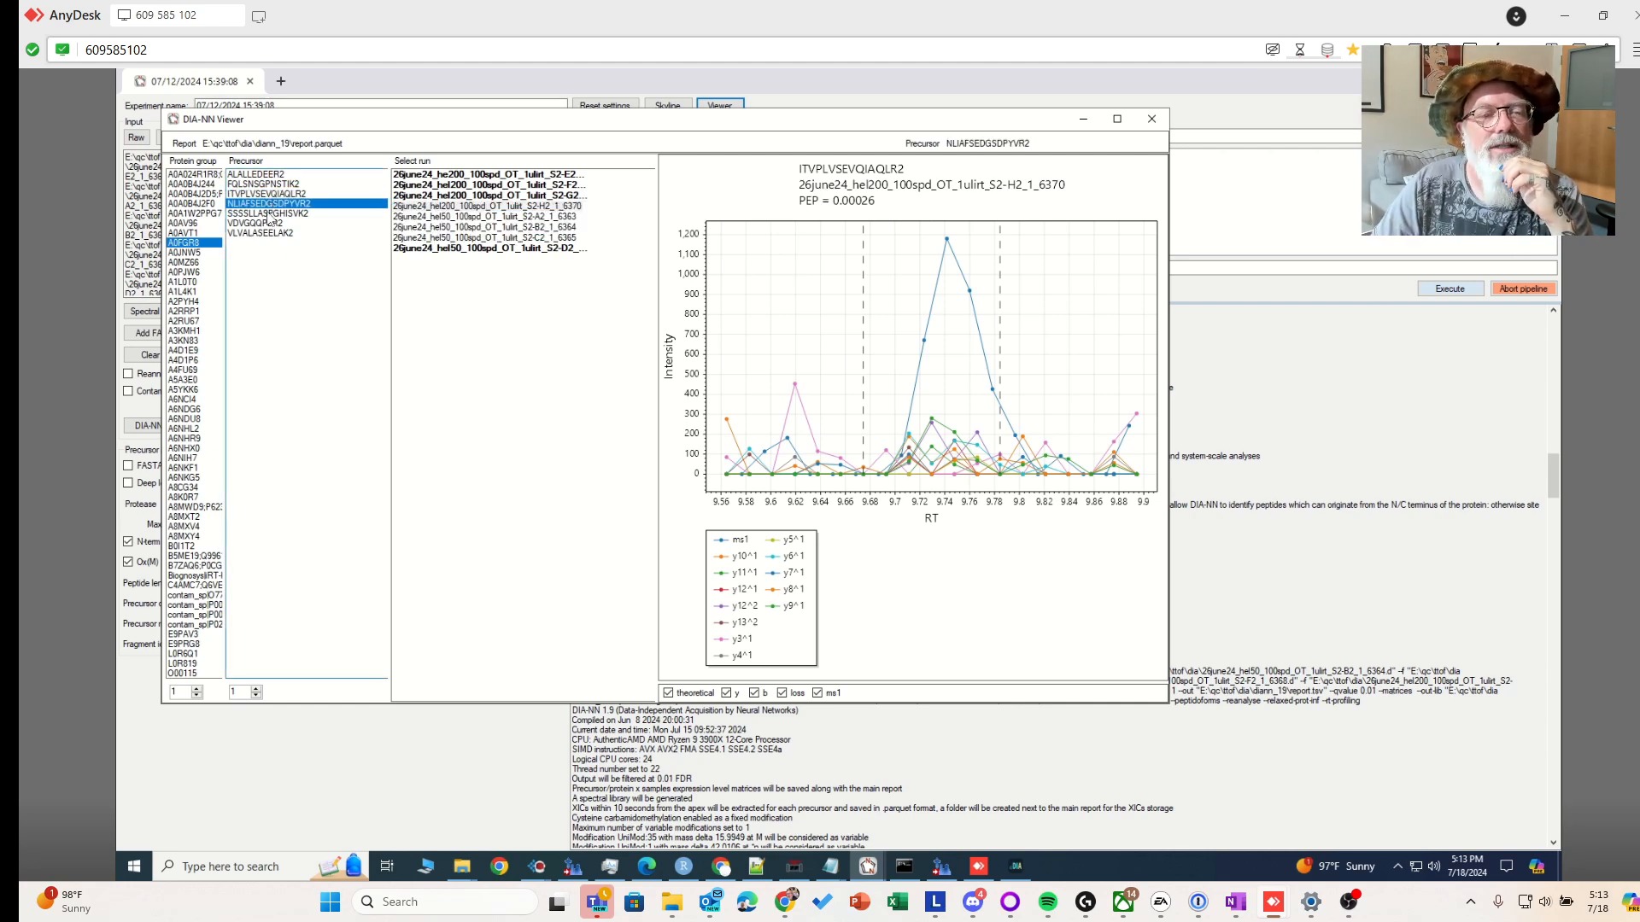
pyautogui.click(267, 215)
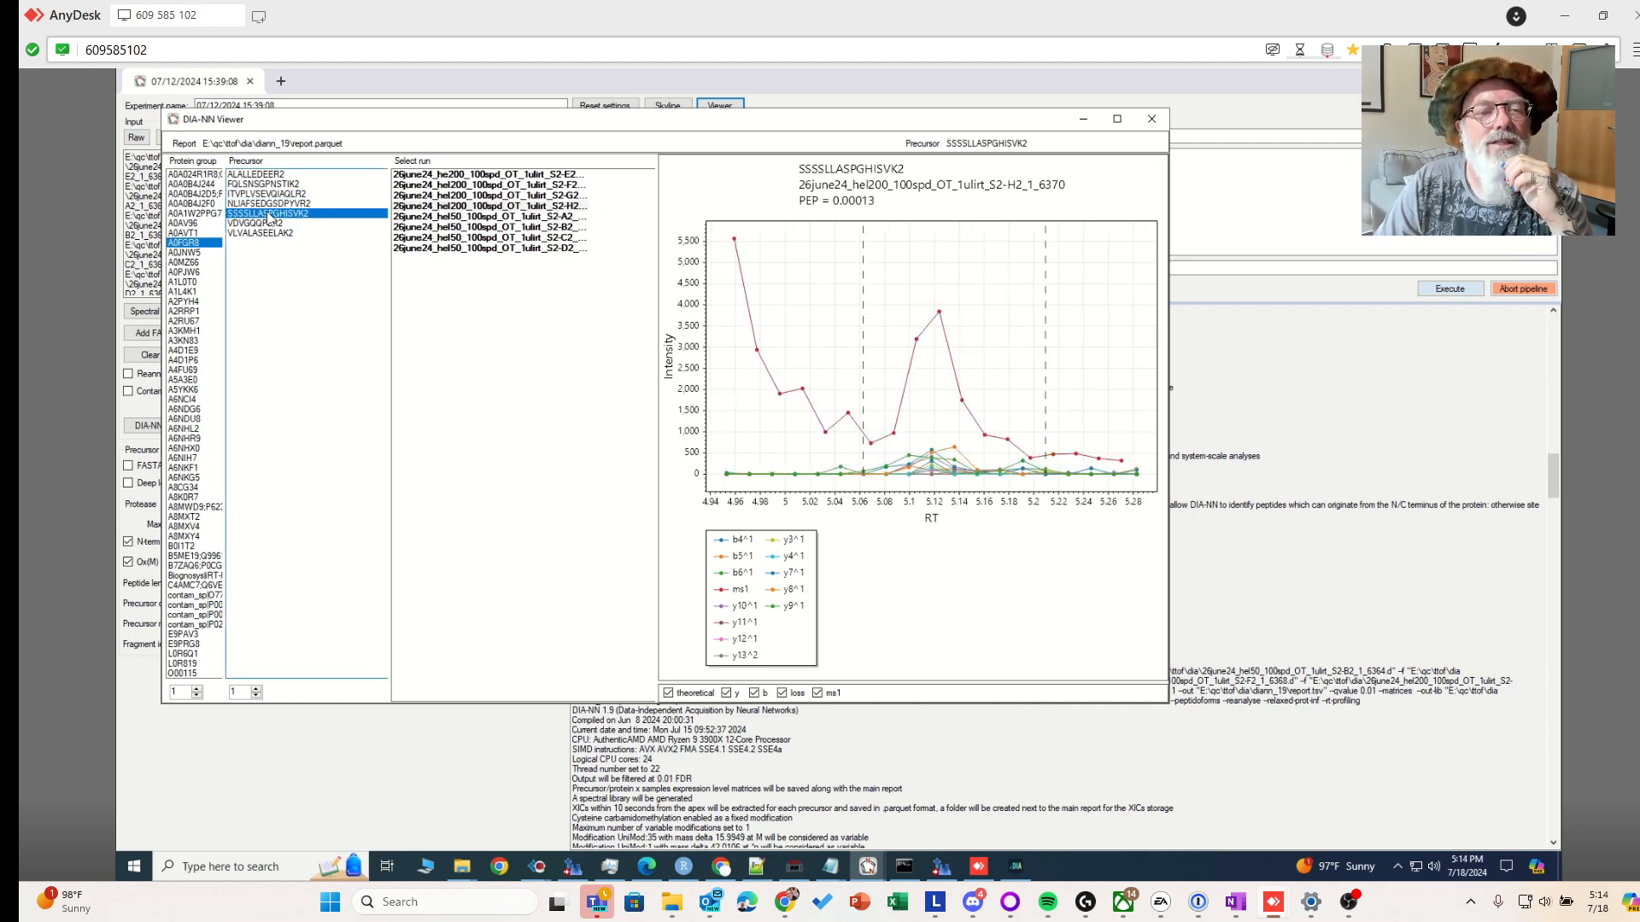
pyautogui.click(495, 185)
pyautogui.press('Up')
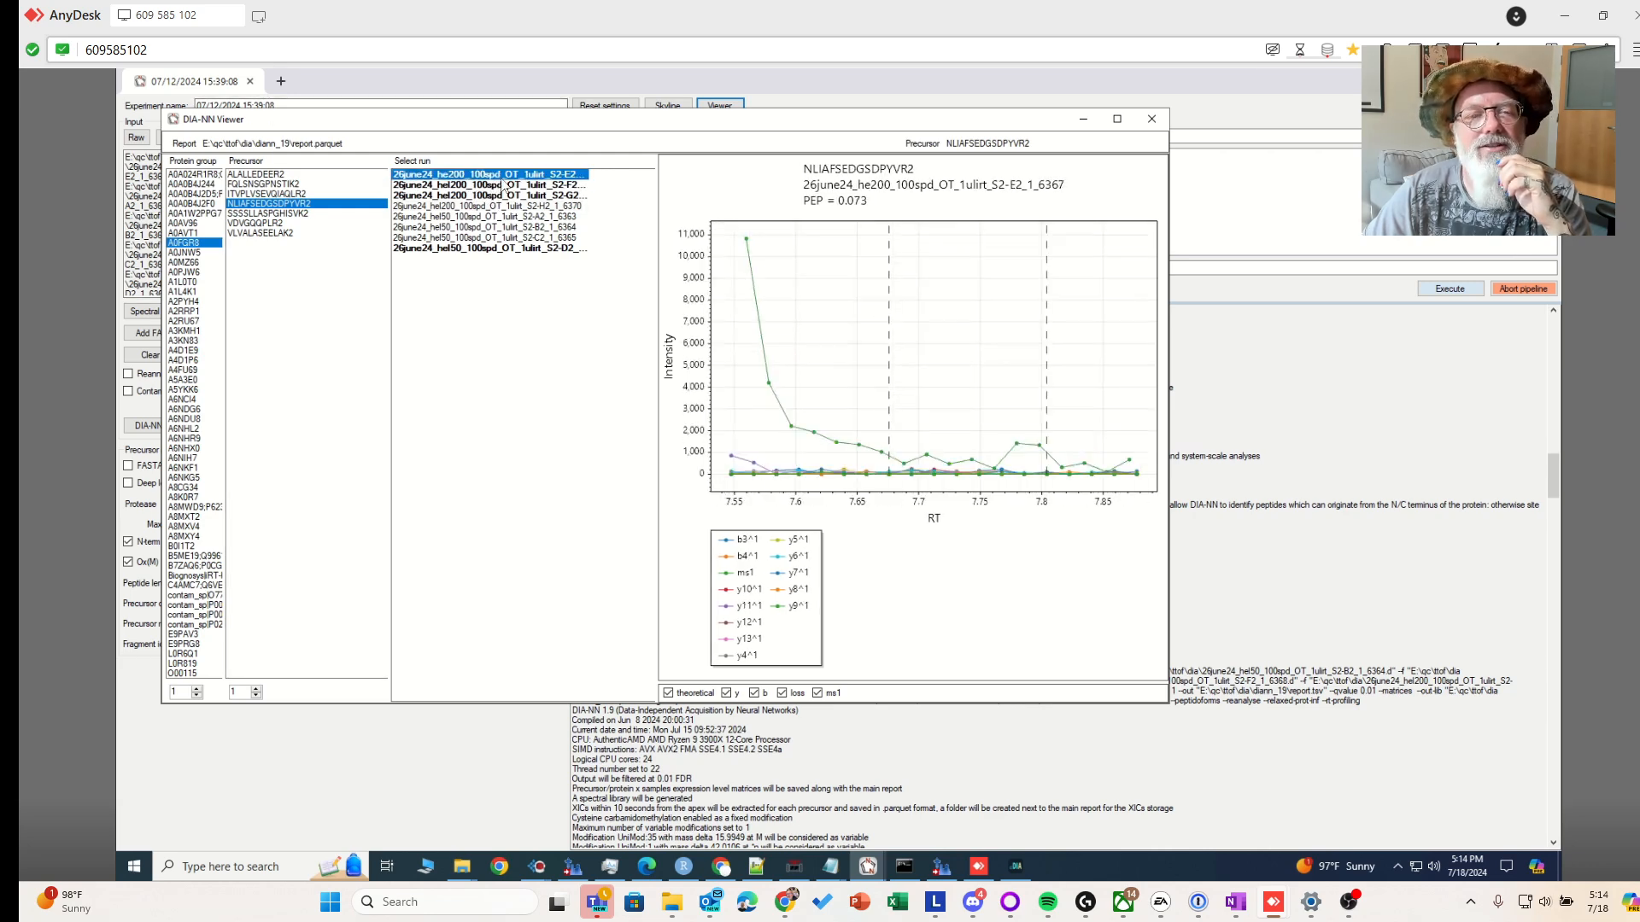
# Check precursor NLIAFSEDGSDPYVR2 in the hel200 and hel50 runs and examine its S2-F2 chromatogram up close, including the b3 fragment
pyautogui.click(508, 197)
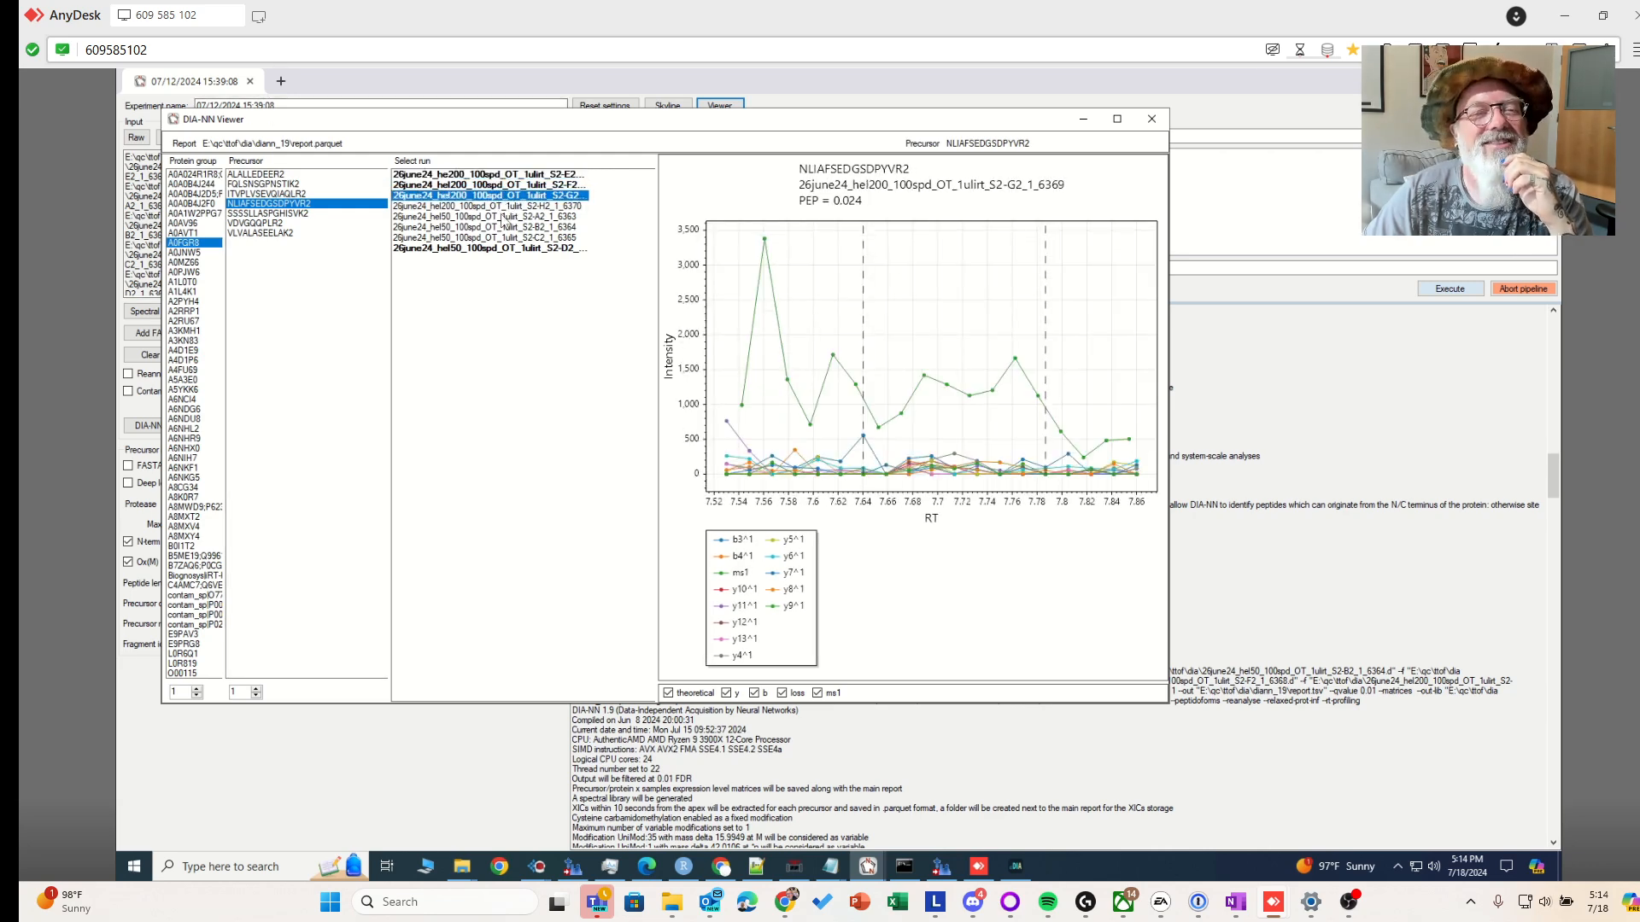
pyautogui.click(503, 228)
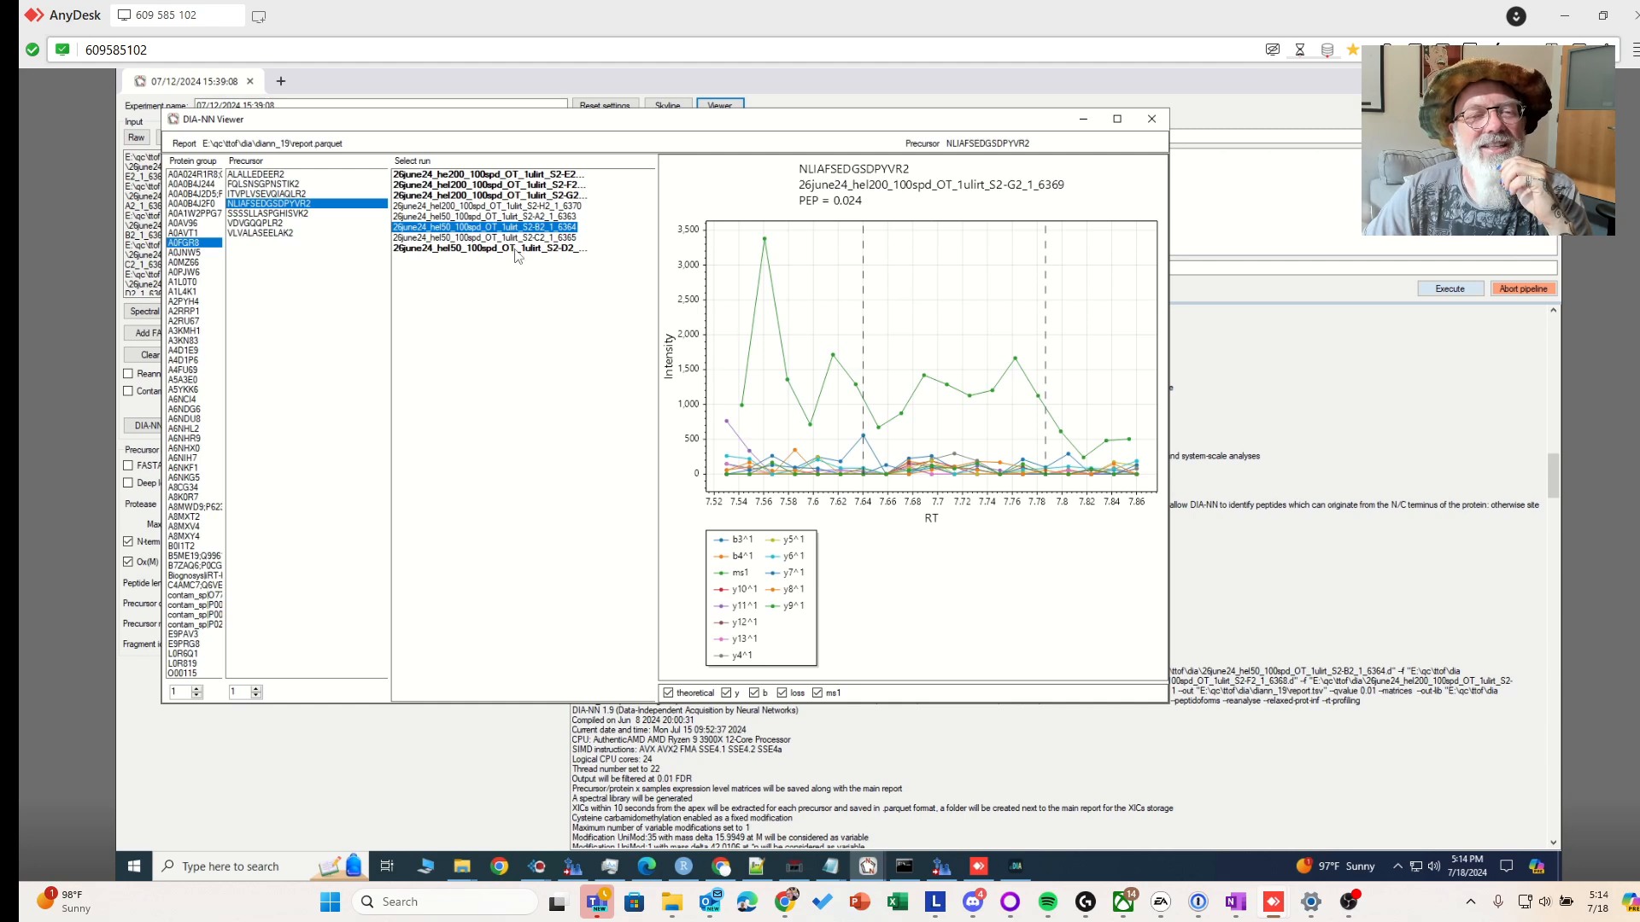
pyautogui.click(519, 248)
pyautogui.click(510, 205)
pyautogui.click(502, 185)
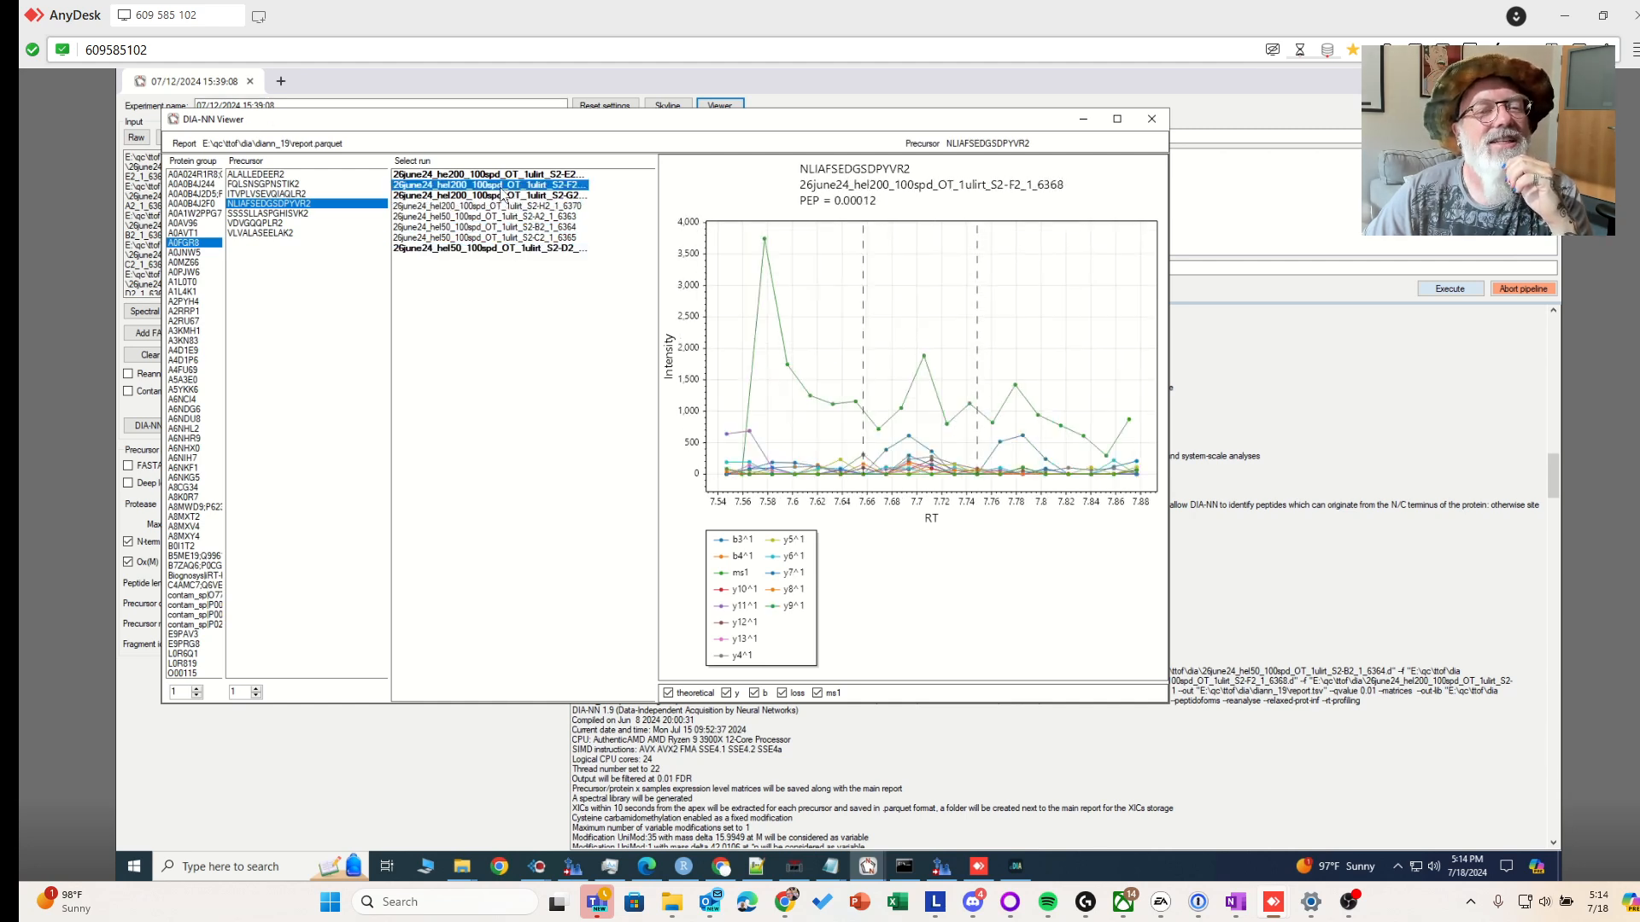
pyautogui.click(511, 206)
pyautogui.click(504, 185)
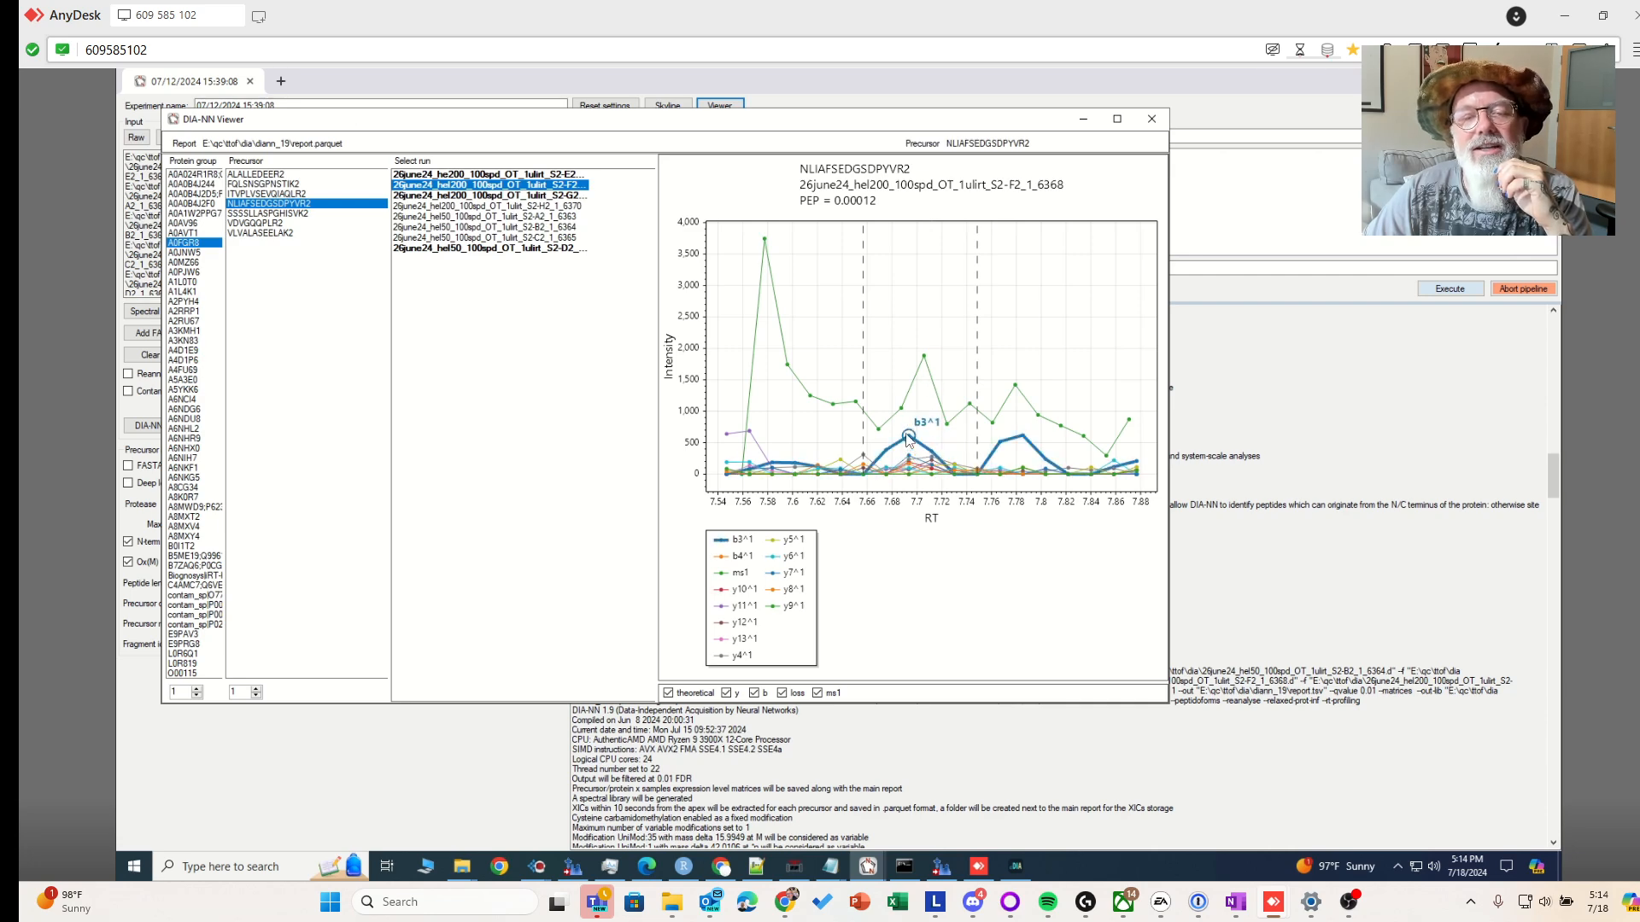
pyautogui.scroll(3, 876, 414)
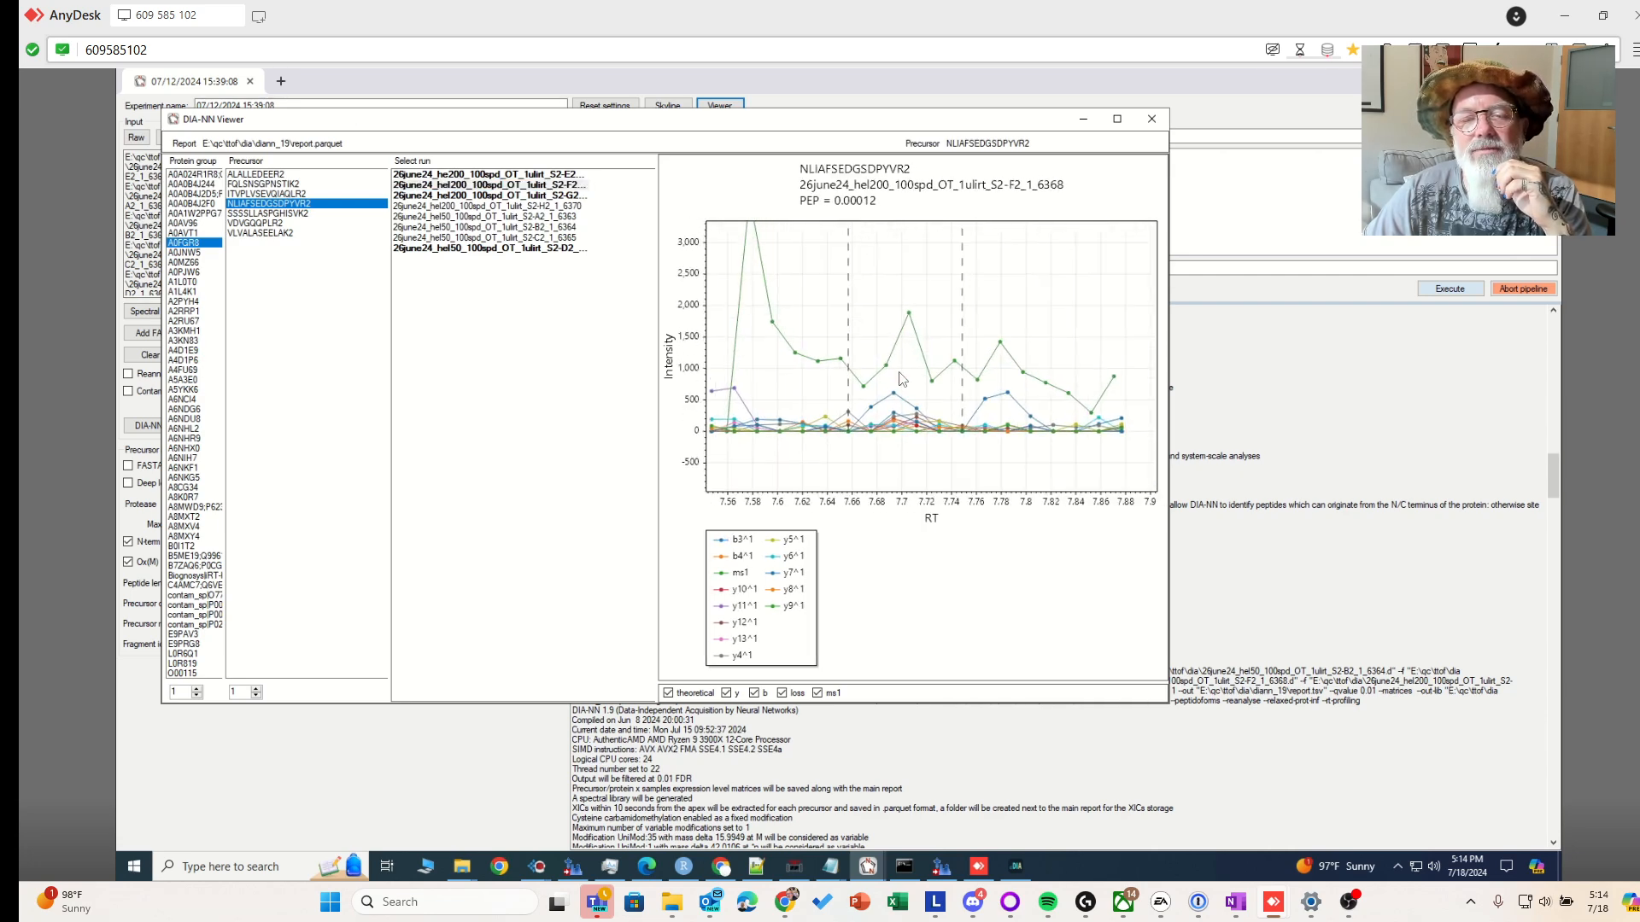
pyautogui.scroll(4, 884, 424)
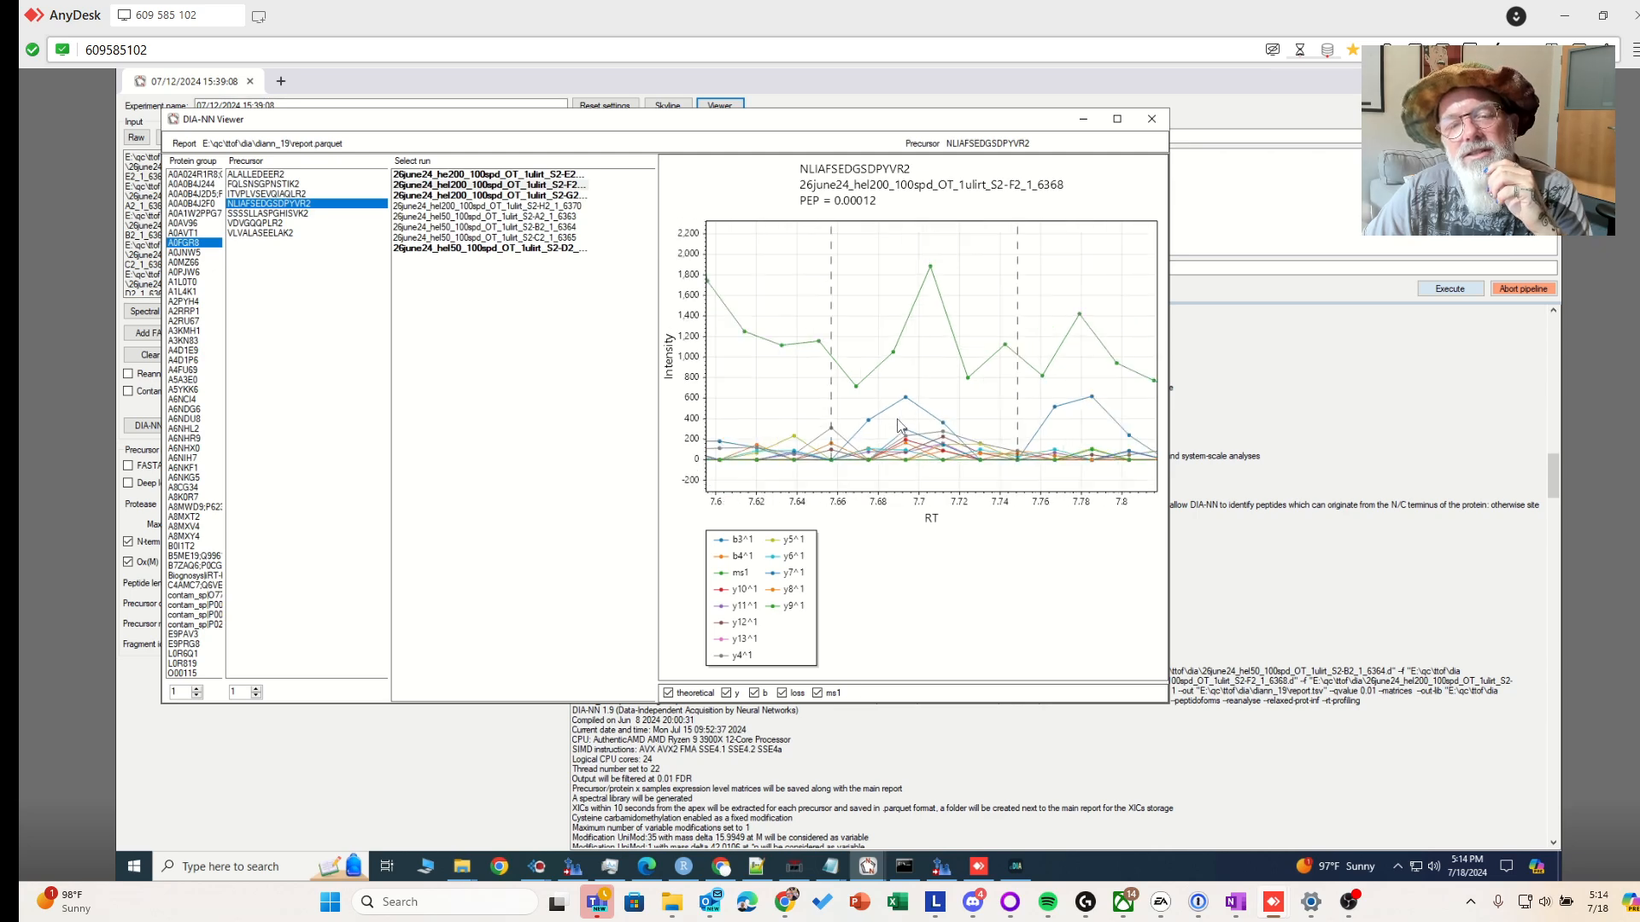
# Inspect VDVGQQPLR2 in the S2-F2 run and SSSSLLASPGHISVK2 in the S2-F2, S2-G2 and S2-A2 runs, and close the viewer
pyautogui.click(291, 214)
pyautogui.click(295, 223)
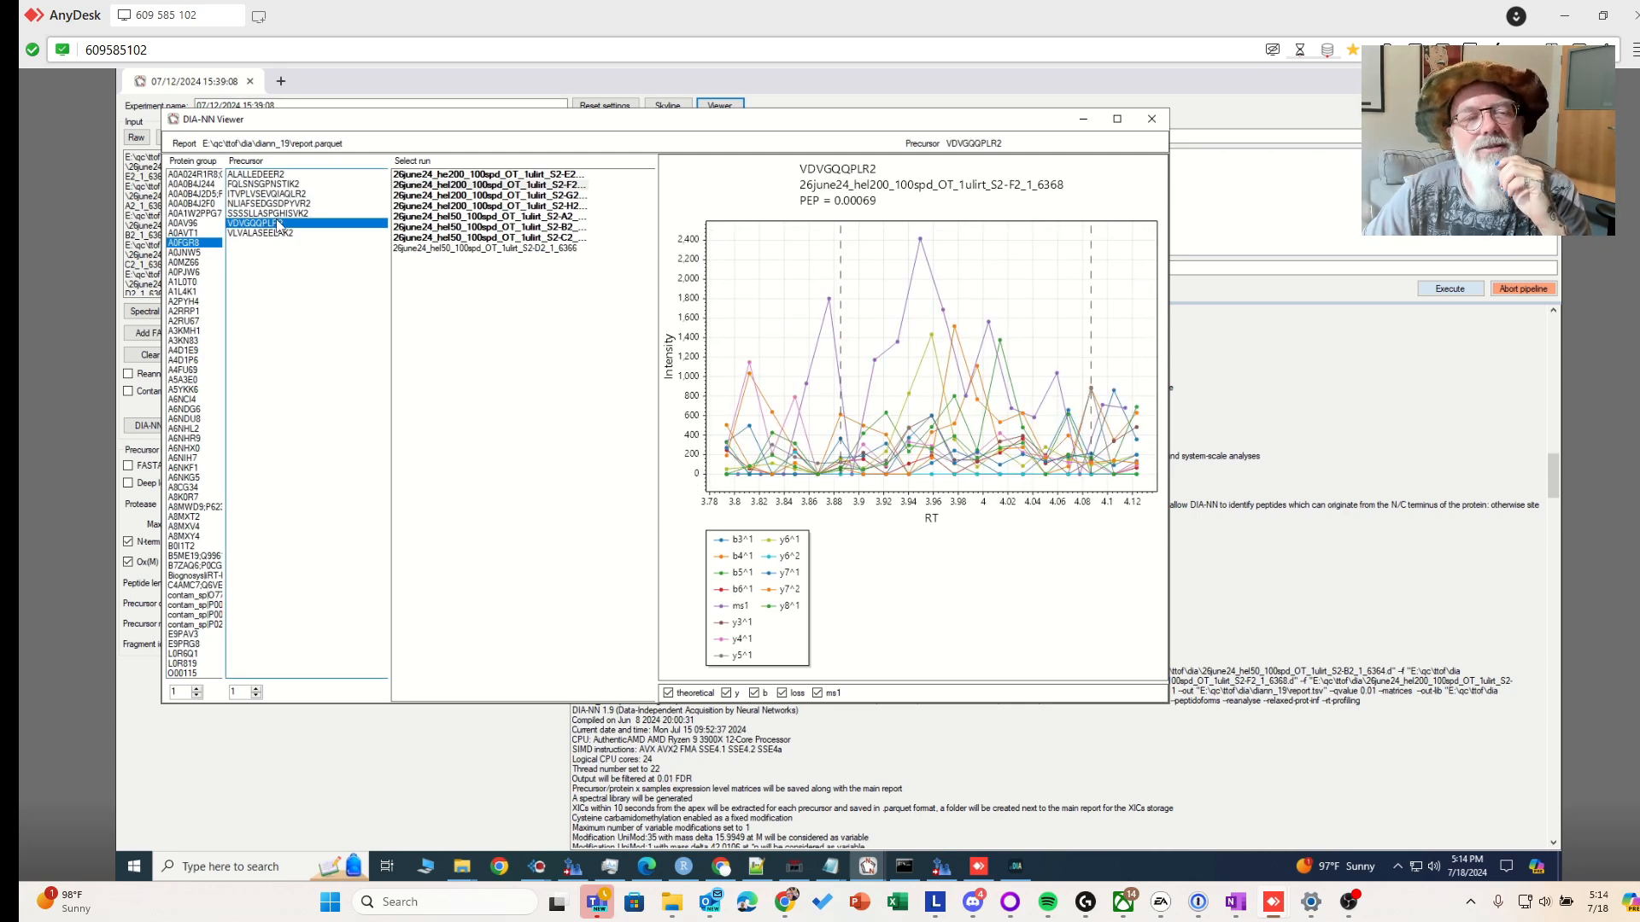
pyautogui.click(279, 213)
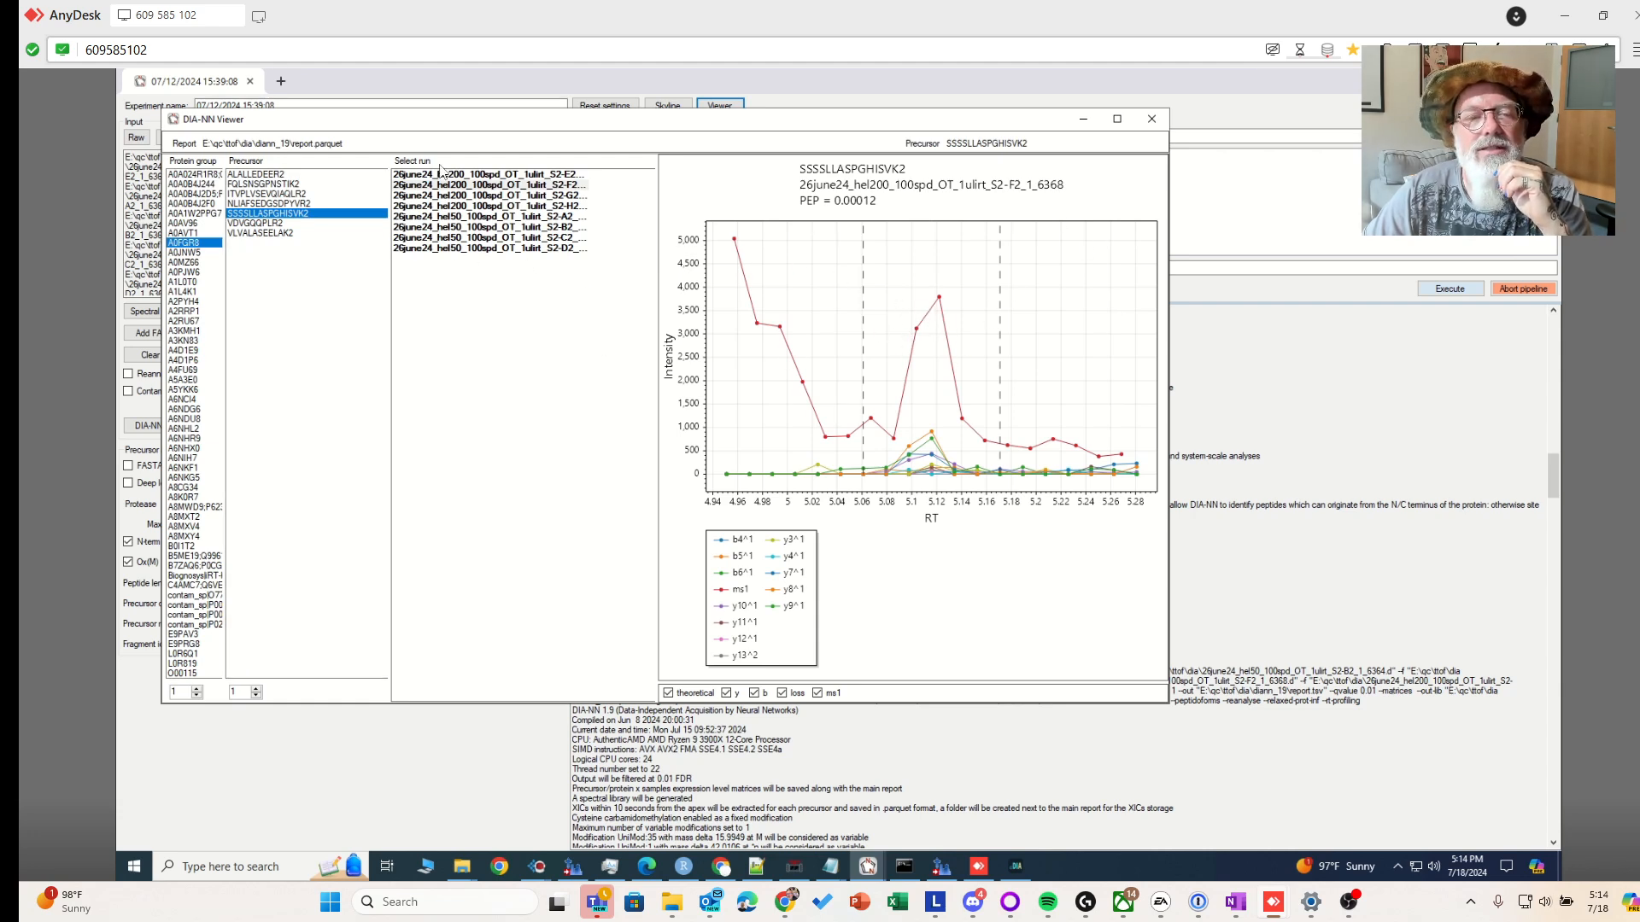
pyautogui.click(545, 196)
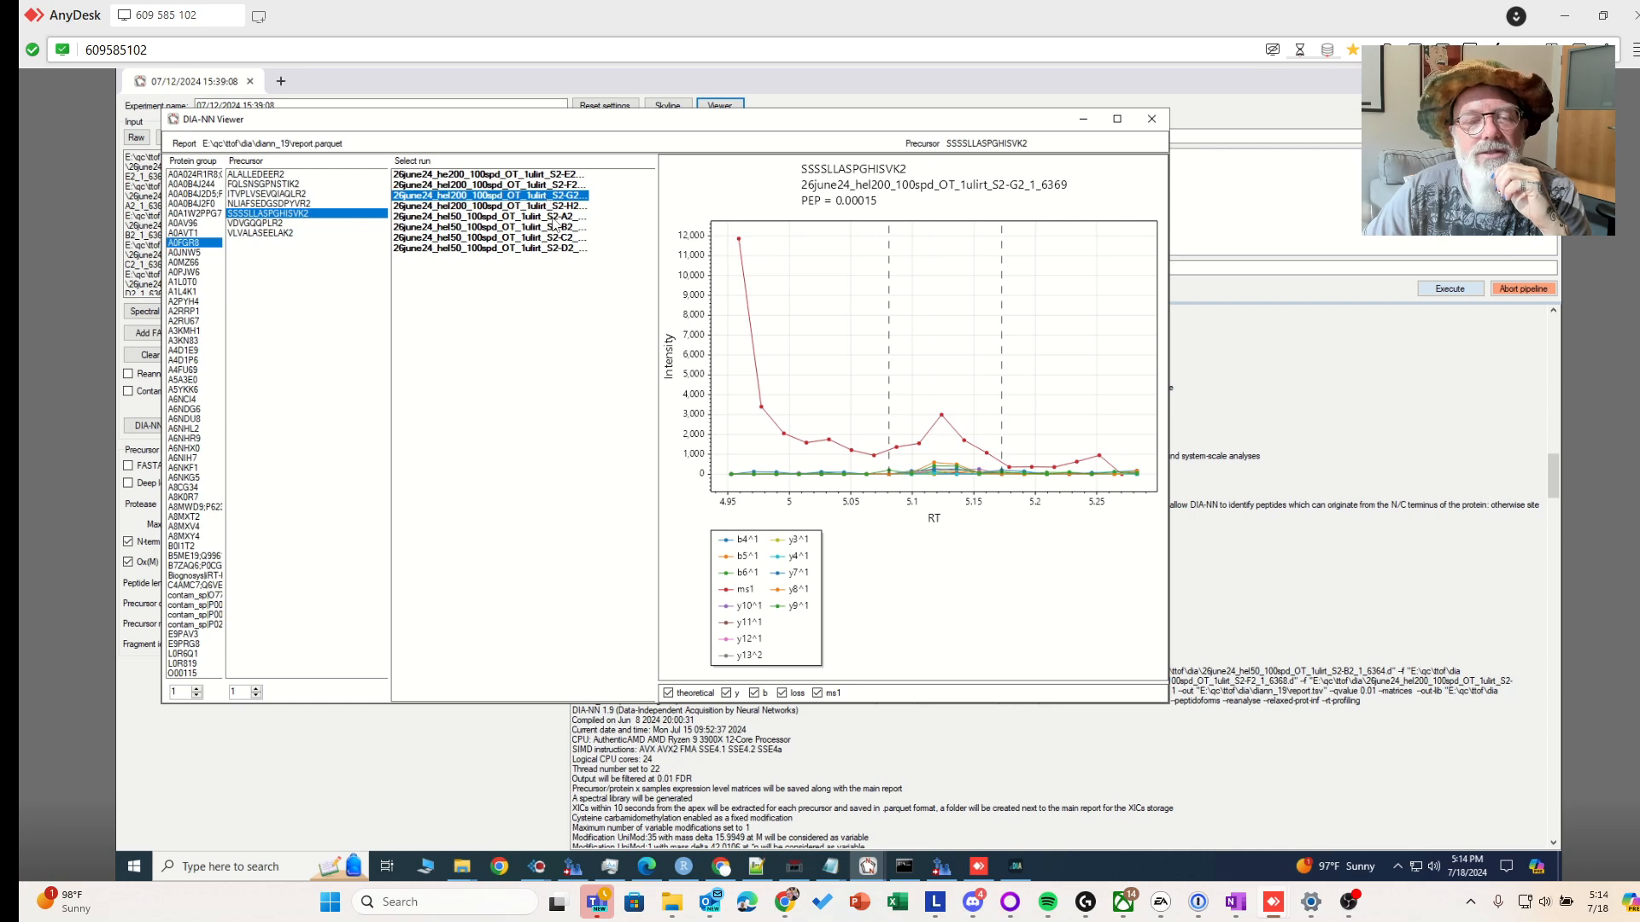
pyautogui.click(553, 217)
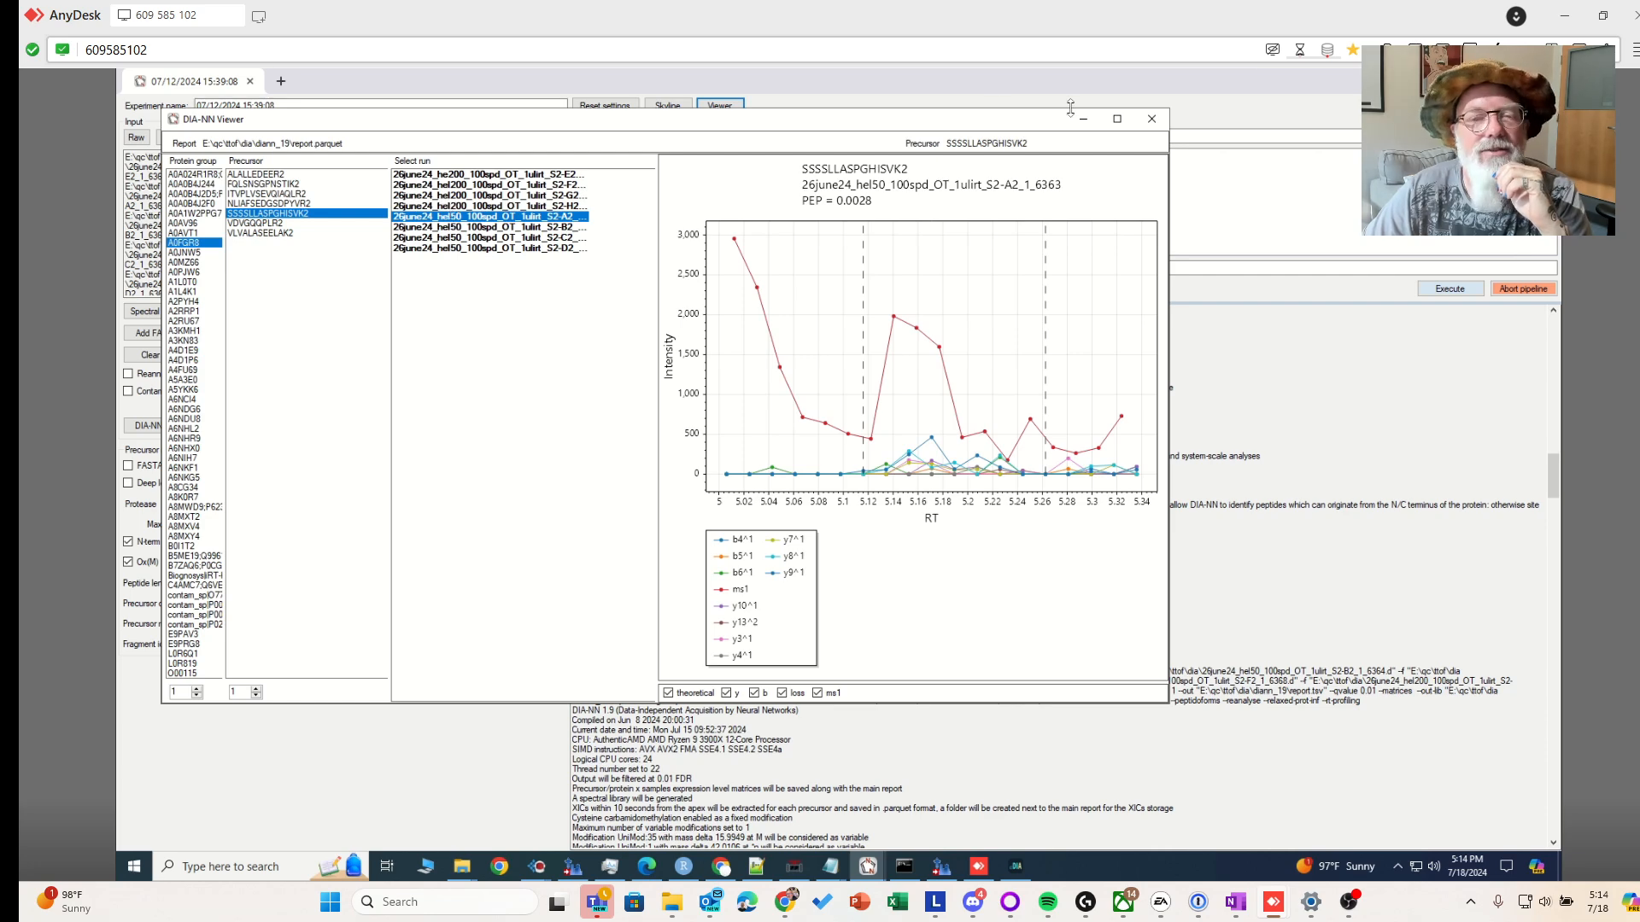
pyautogui.click(1150, 121)
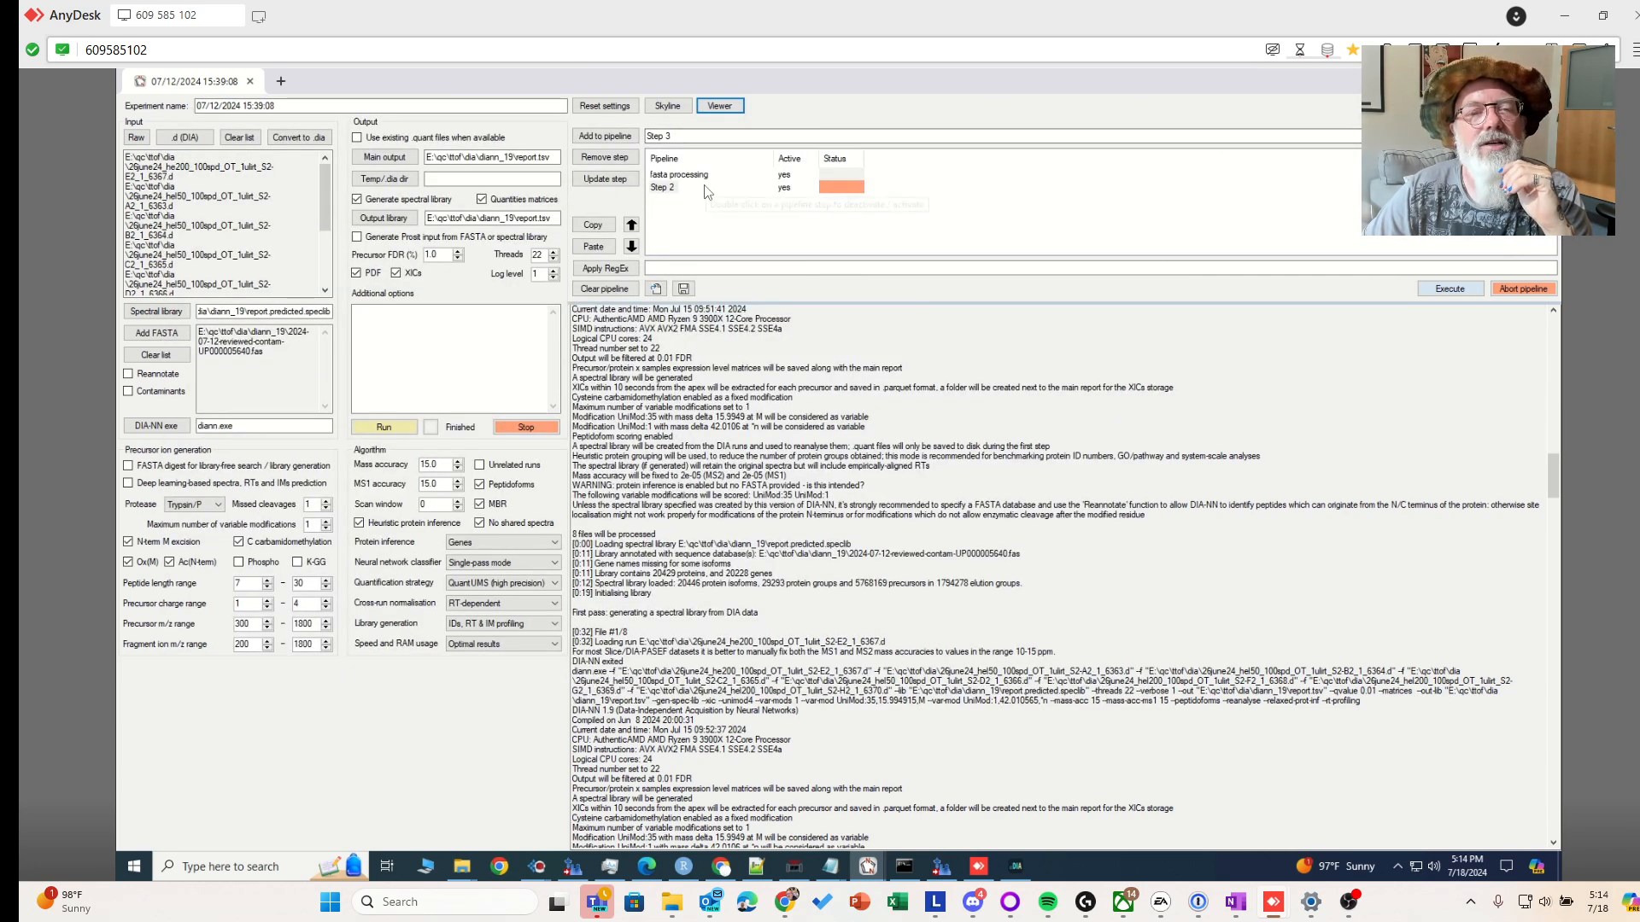
# Try to export the report to Skyline, dismiss the console, and switch to the Skyline-daily window of report_skyline.sky, enlarging it
pyautogui.click(680, 110)
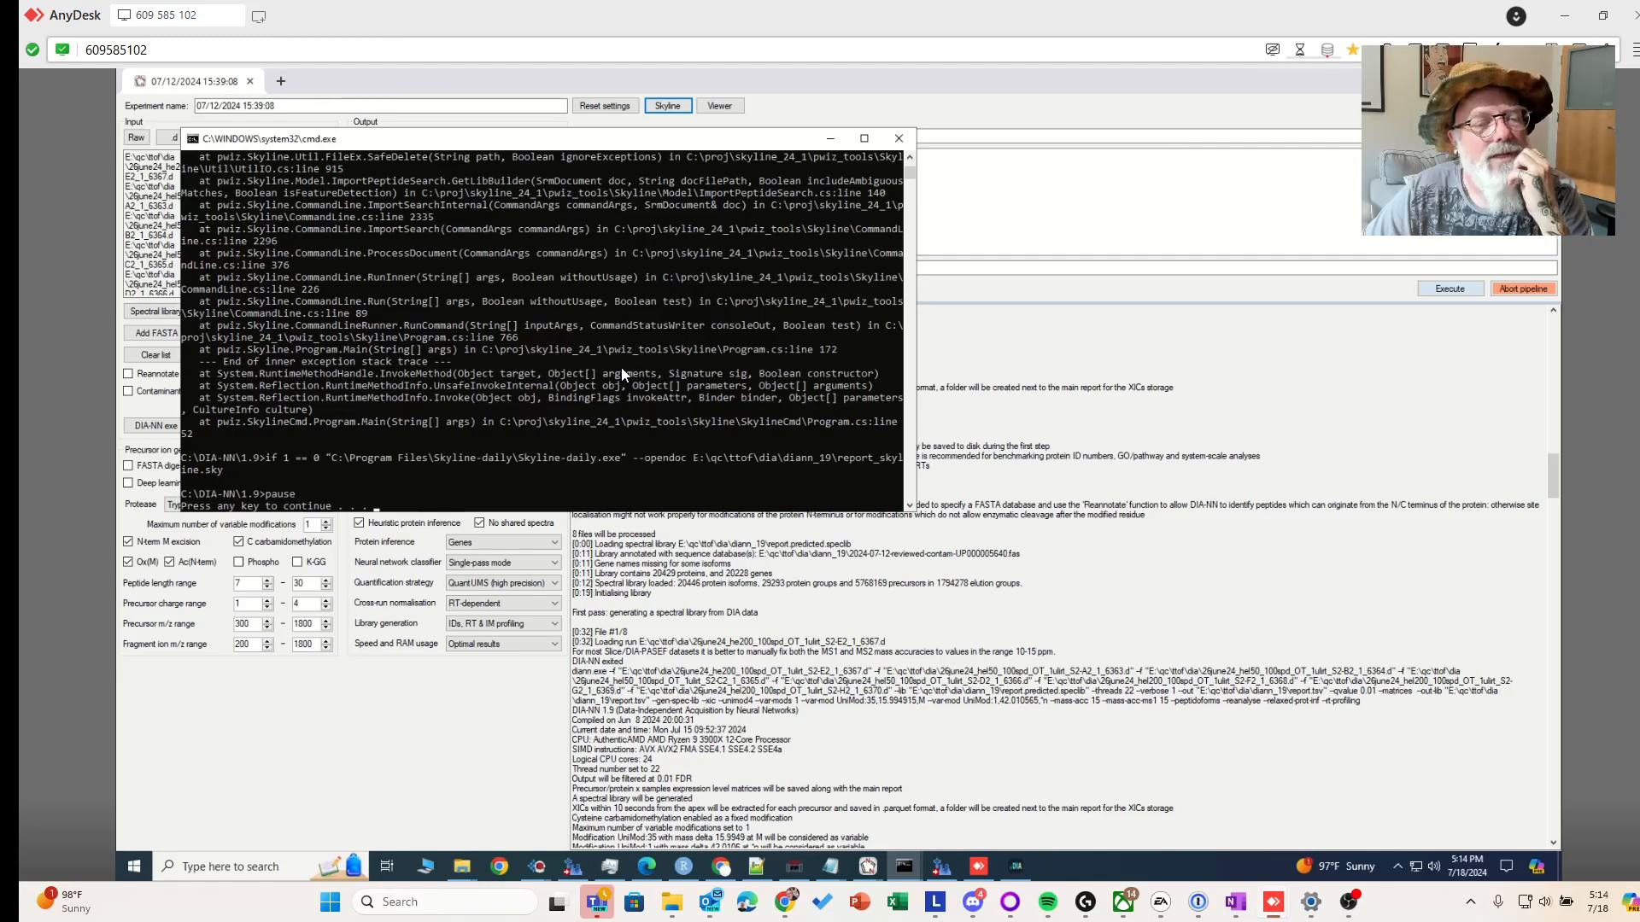
pyautogui.press('Return')
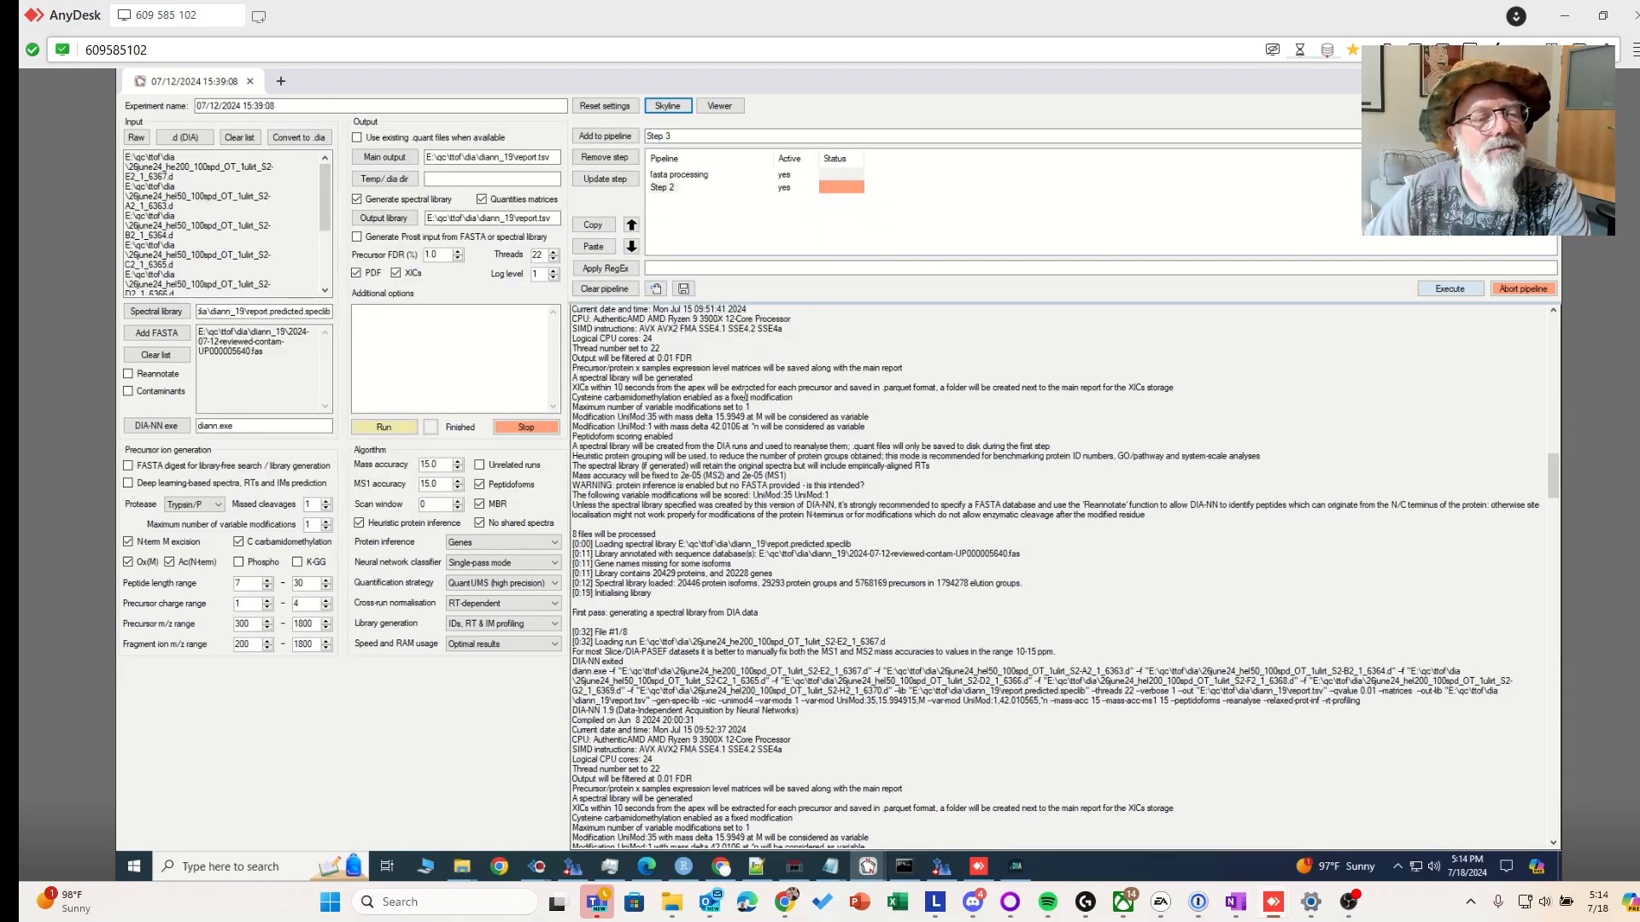
pyautogui.click(950, 868)
pyautogui.moveTo(1072, 136); pyautogui.dragTo(827, 111)
pyautogui.moveTo(1270, 763); pyautogui.dragTo(1491, 815)
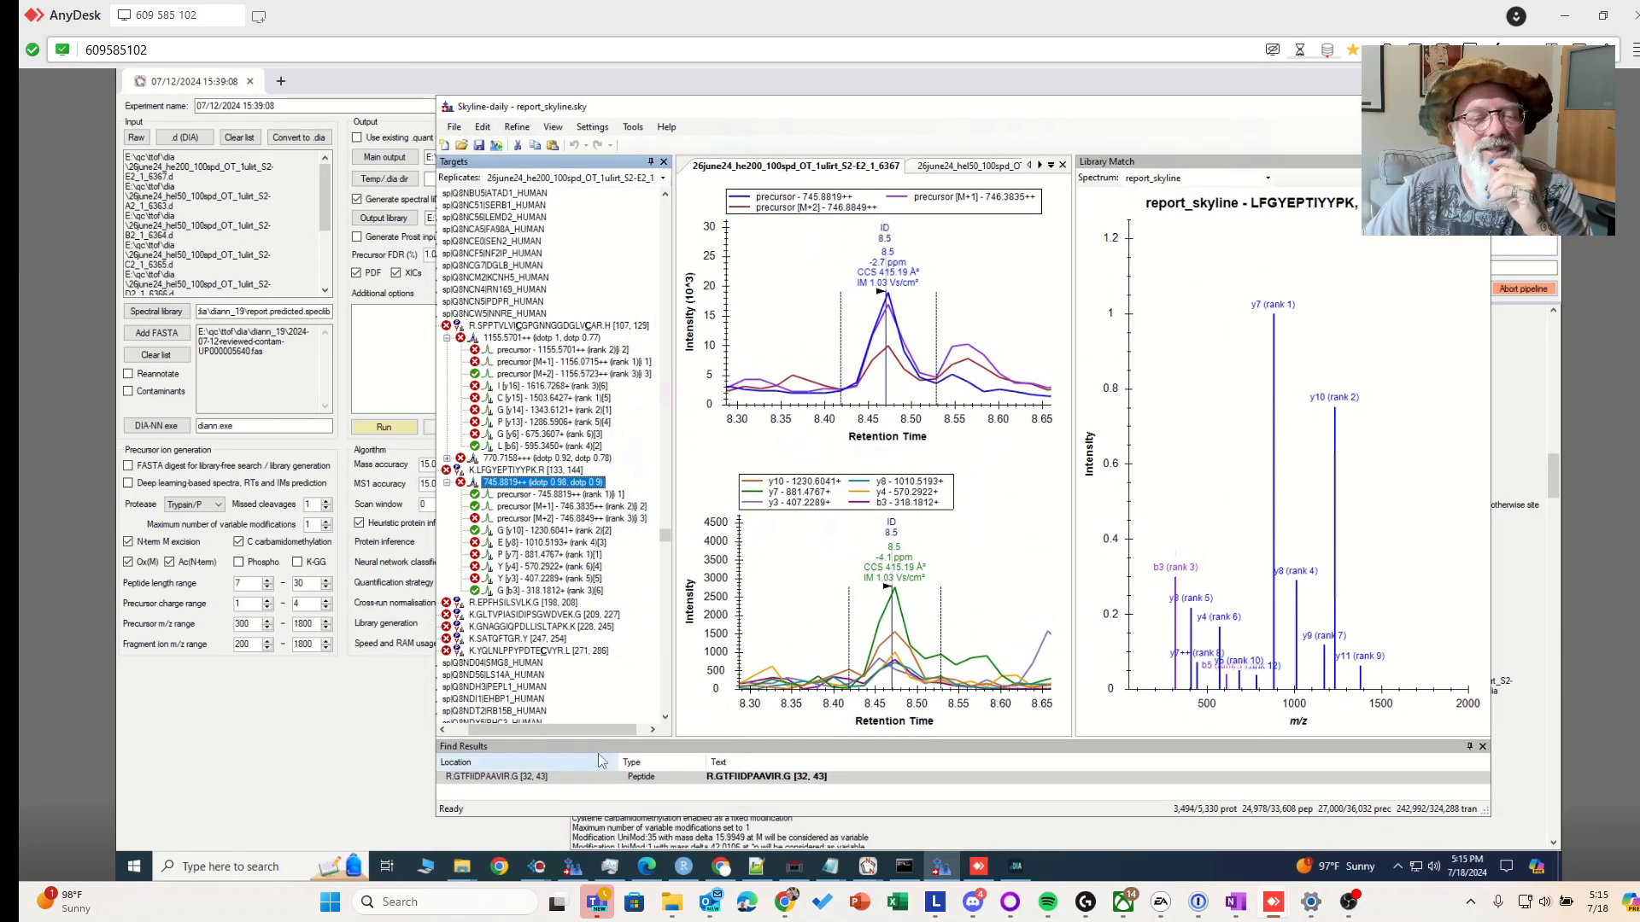
# Expand protein SEN2_HUMAN in the Skyline targets and view the chromatograms and library match of peptide EPLGCLQEGSGCHPTTESFEK
pyautogui.click(456, 729)
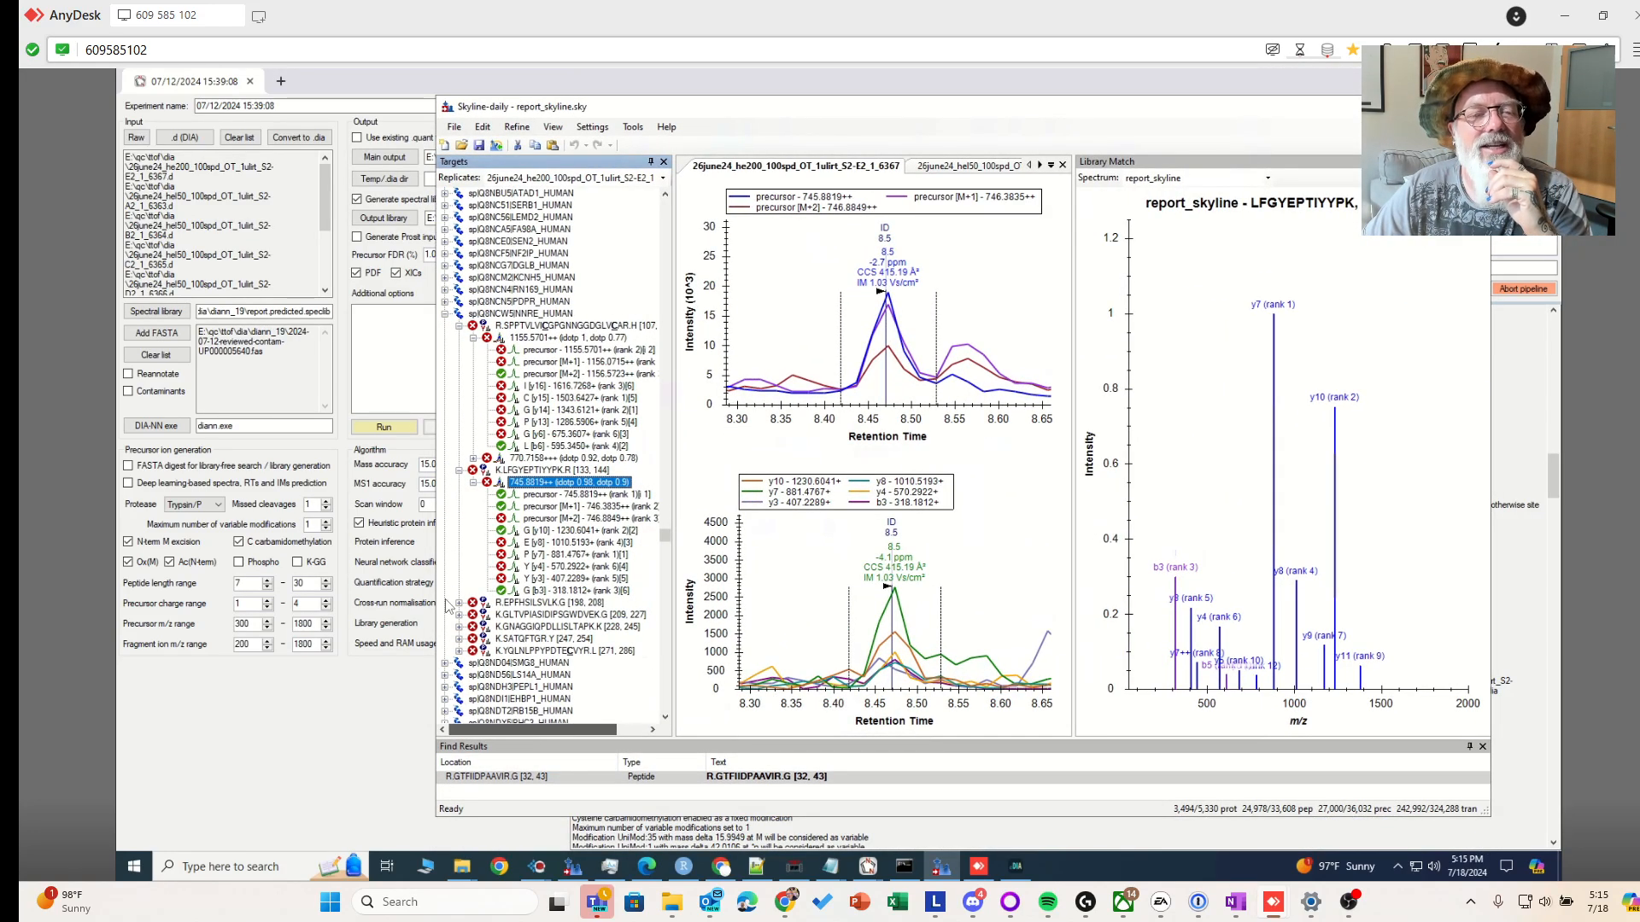
pyautogui.click(487, 243)
pyautogui.click(445, 242)
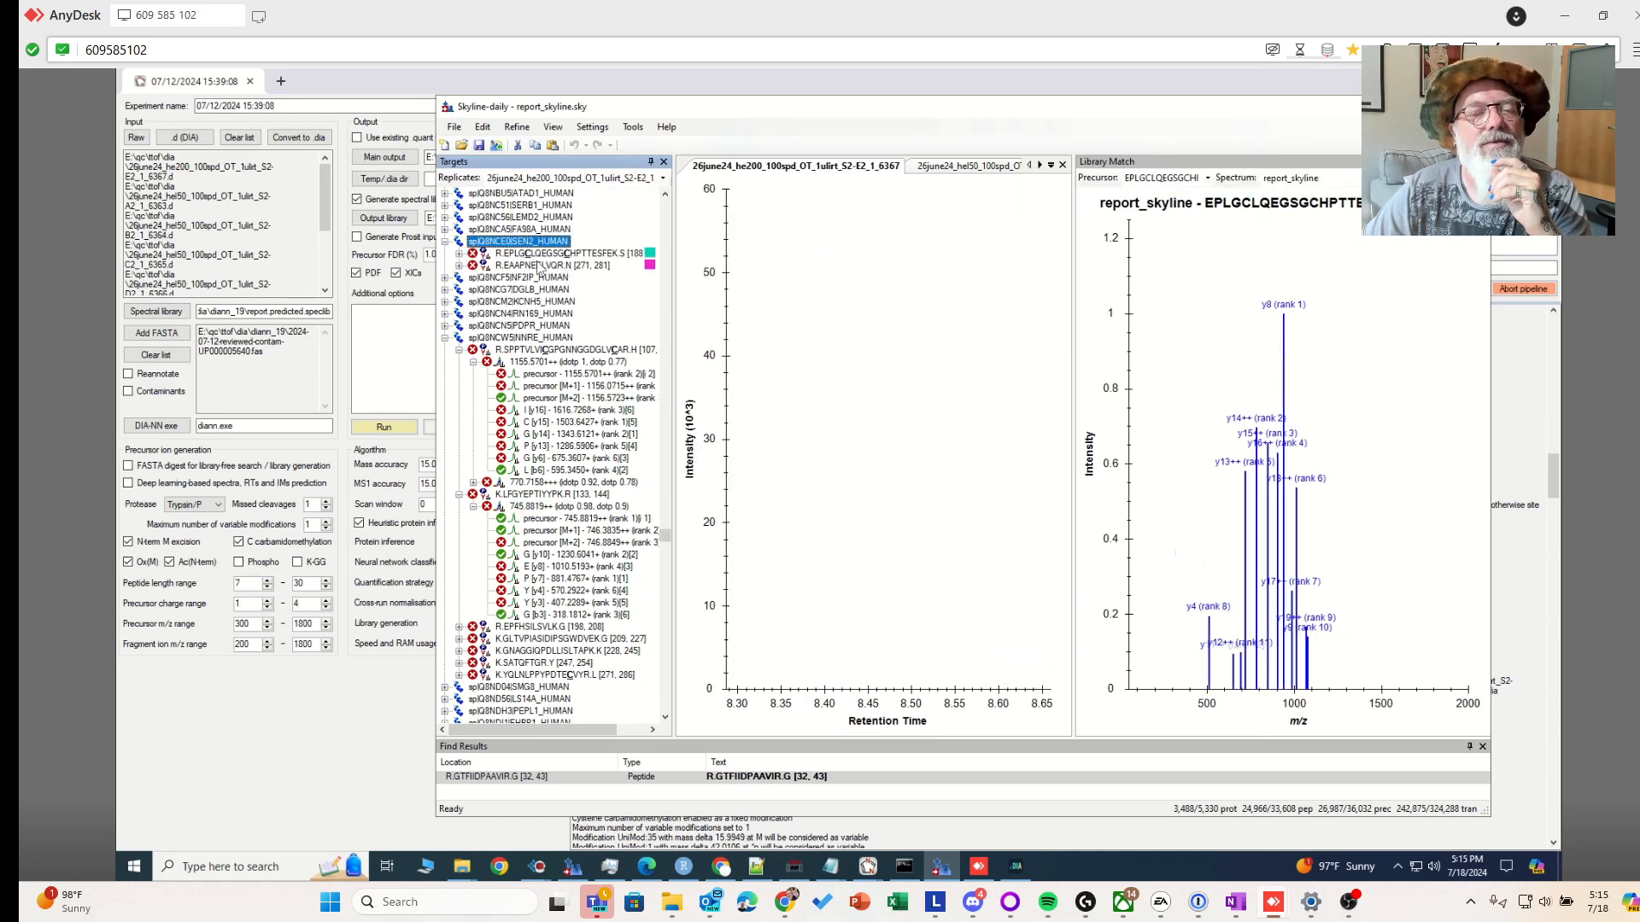
pyautogui.click(539, 265)
pyautogui.click(555, 254)
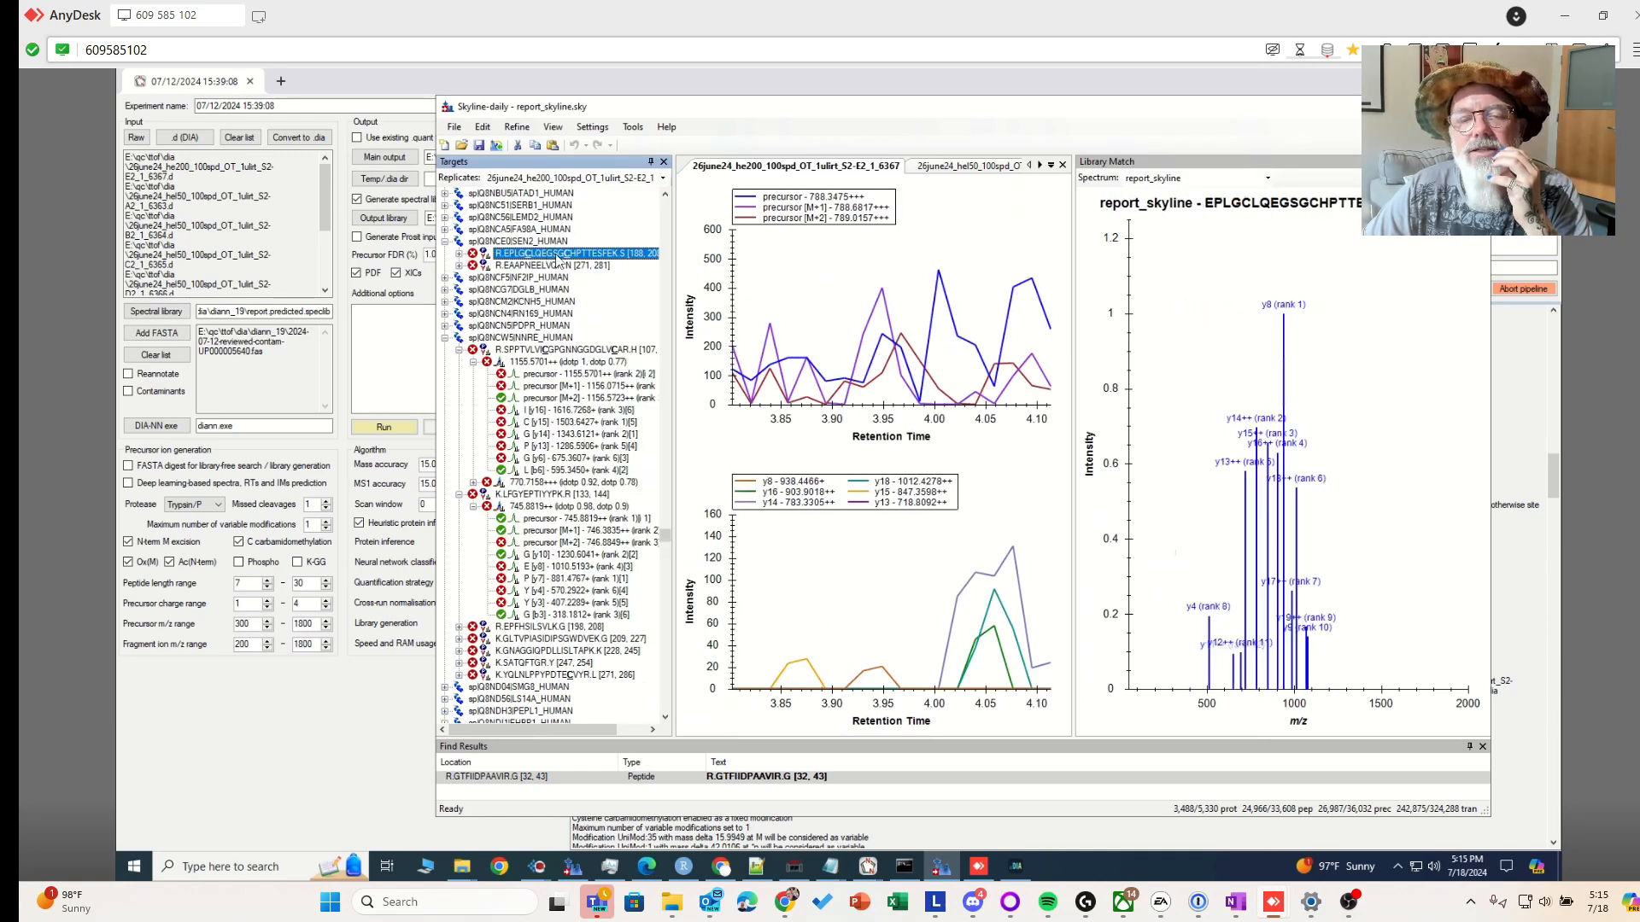
# Expand protein RN169_HUMAN, view the chromatograms and library match of peptide ITTVNSVLPQNSVLGGVLK, and widen the target list to show full entries
pyautogui.click(445, 313)
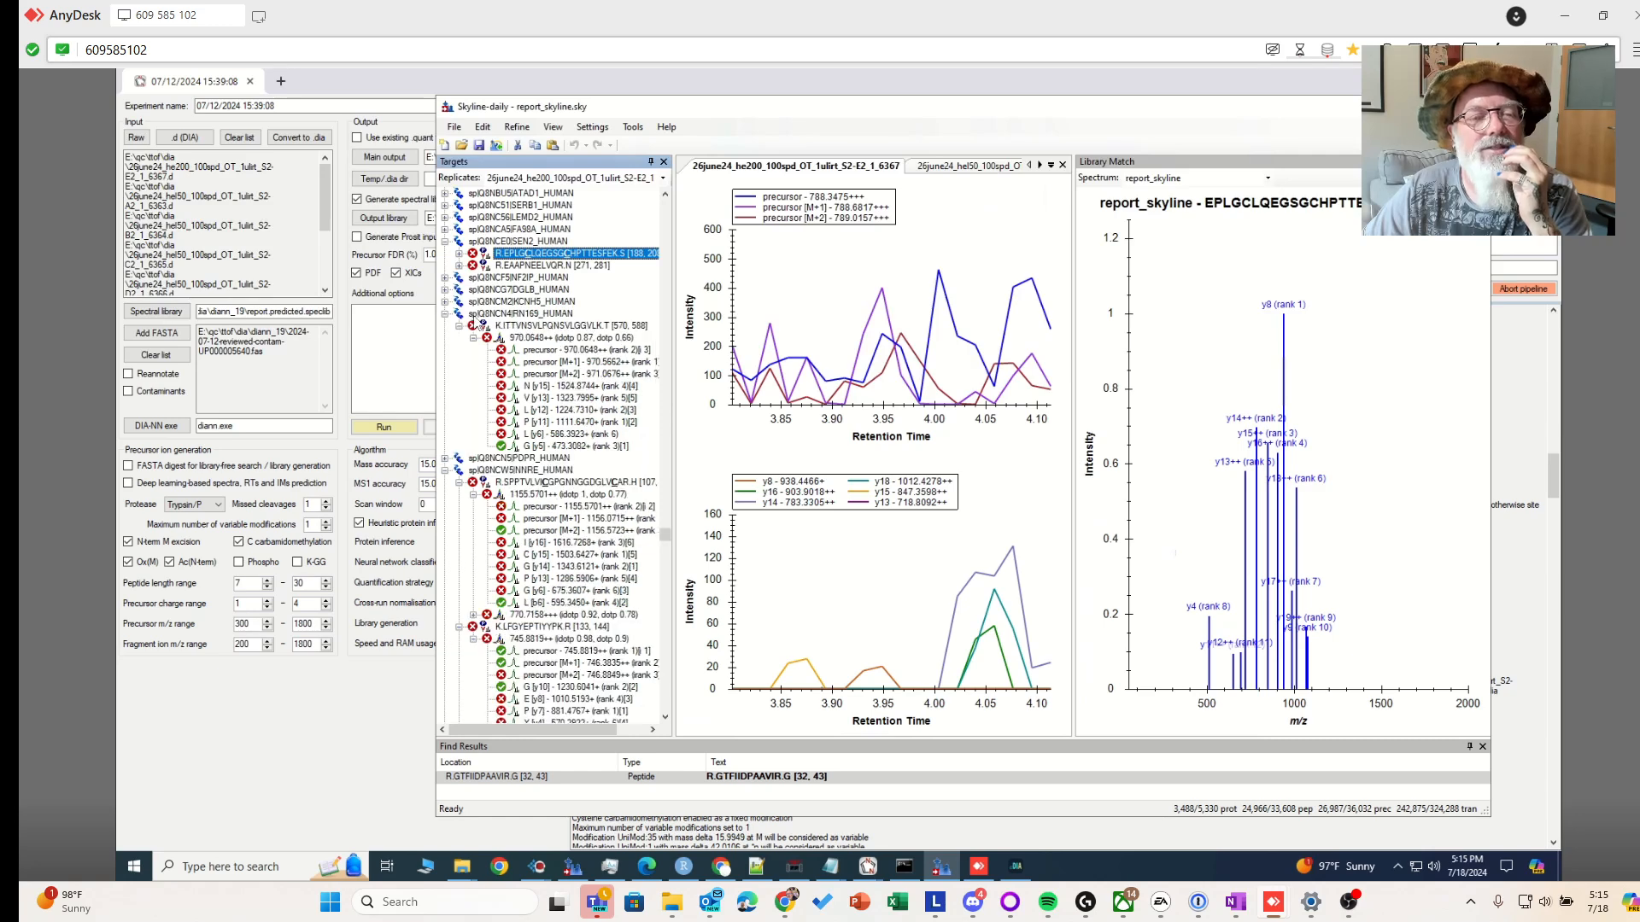
pyautogui.click(552, 339)
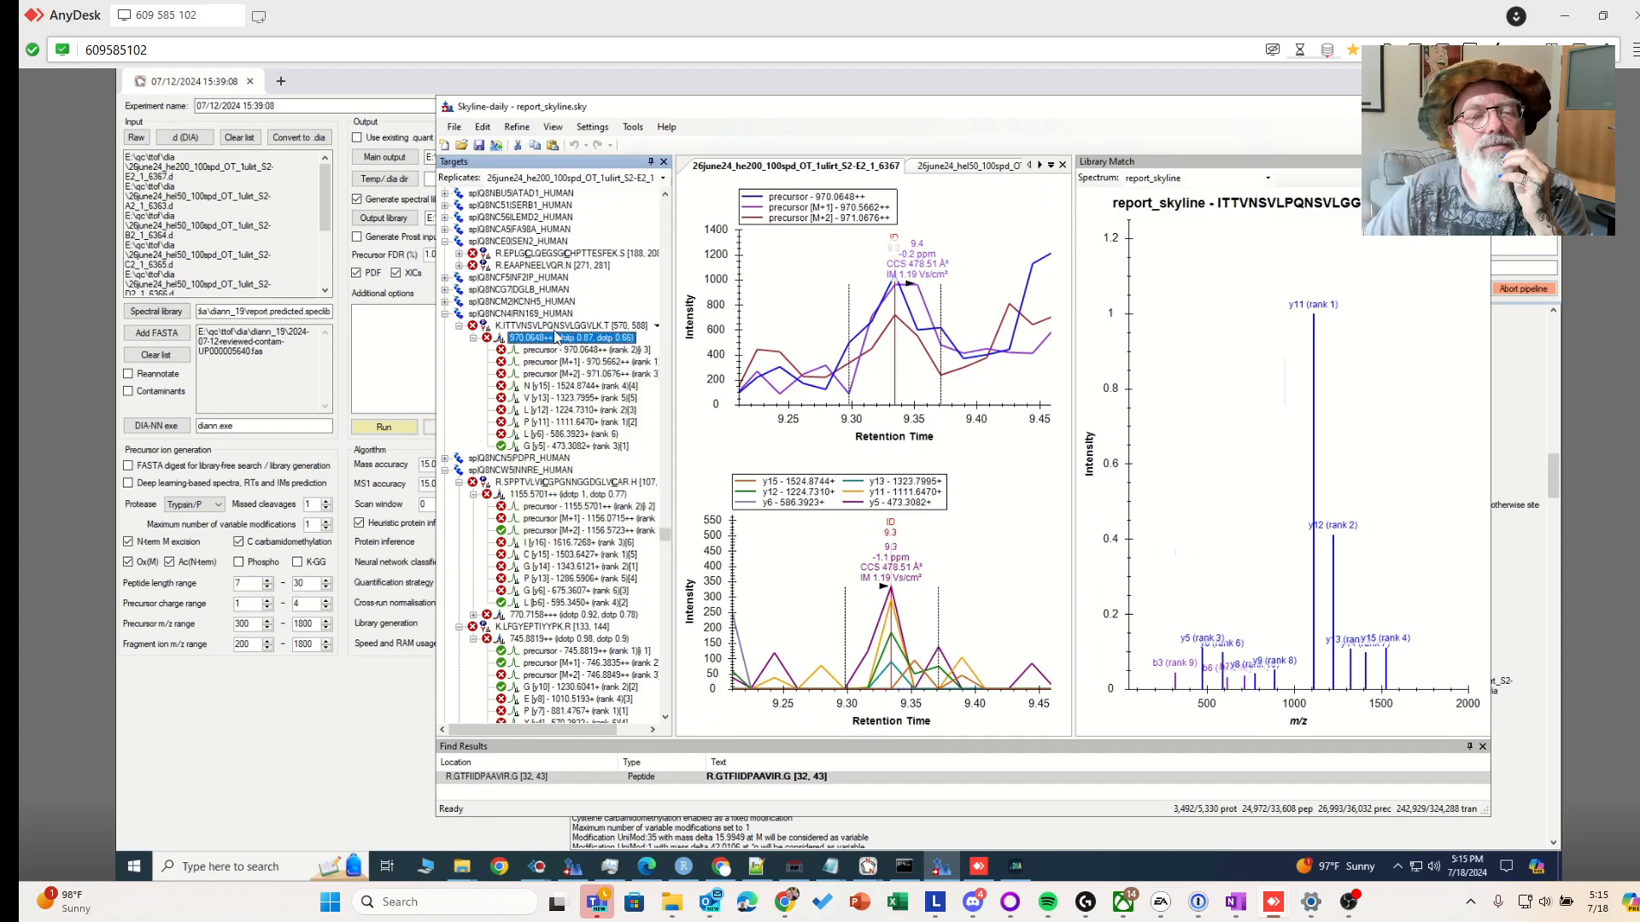
pyautogui.press('Up')
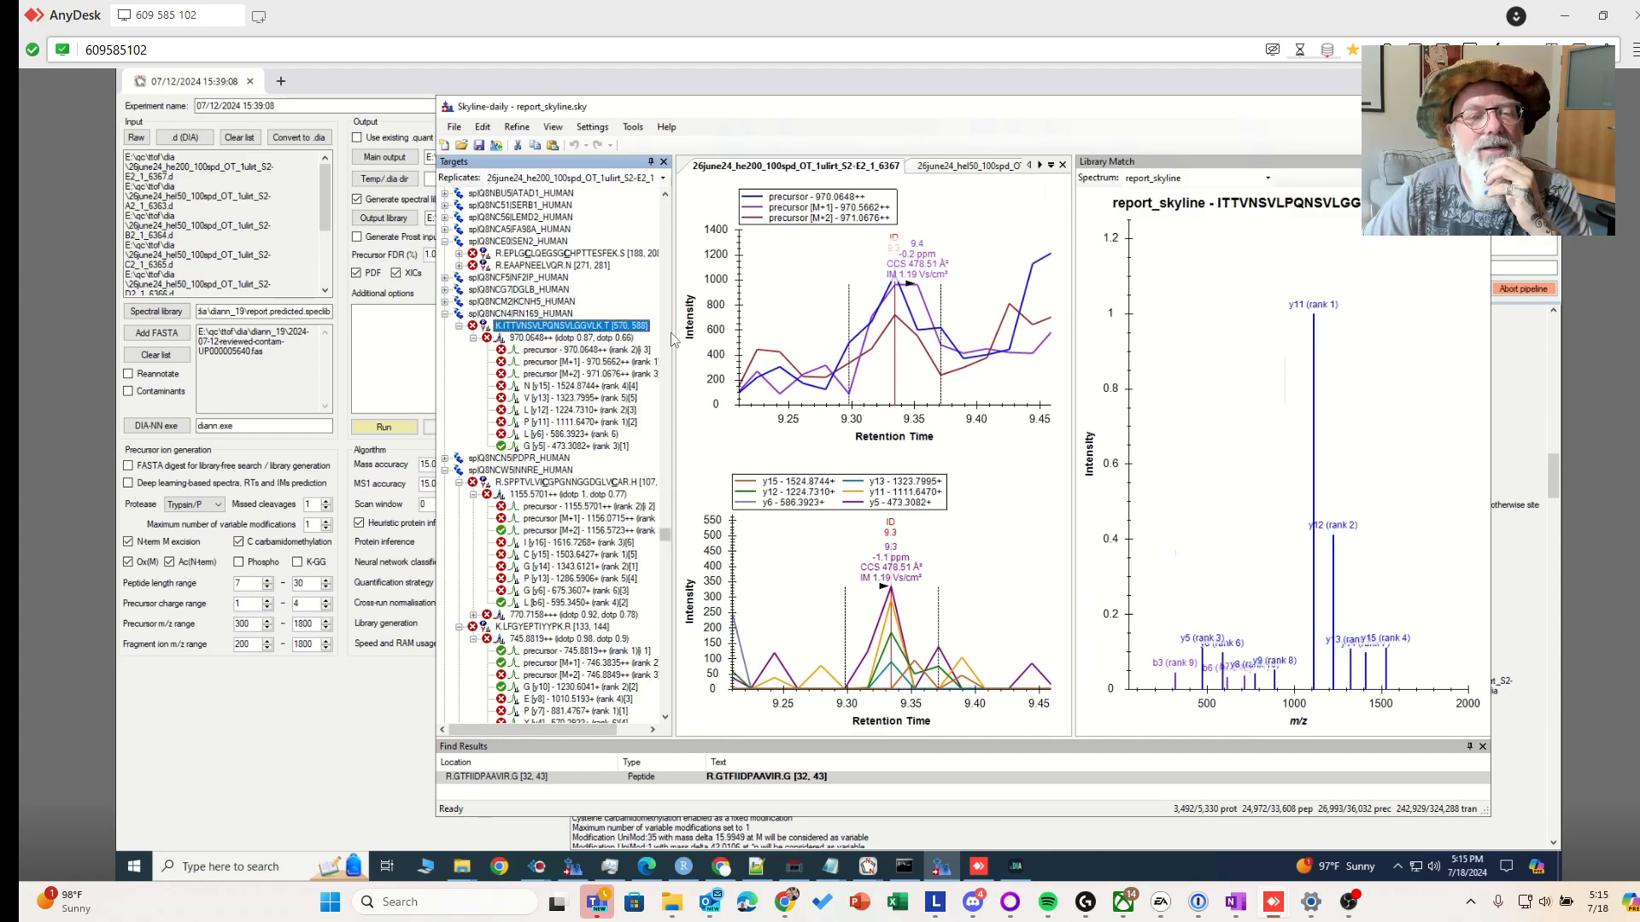
pyautogui.moveTo(690, 327); pyautogui.dragTo(760, 328)
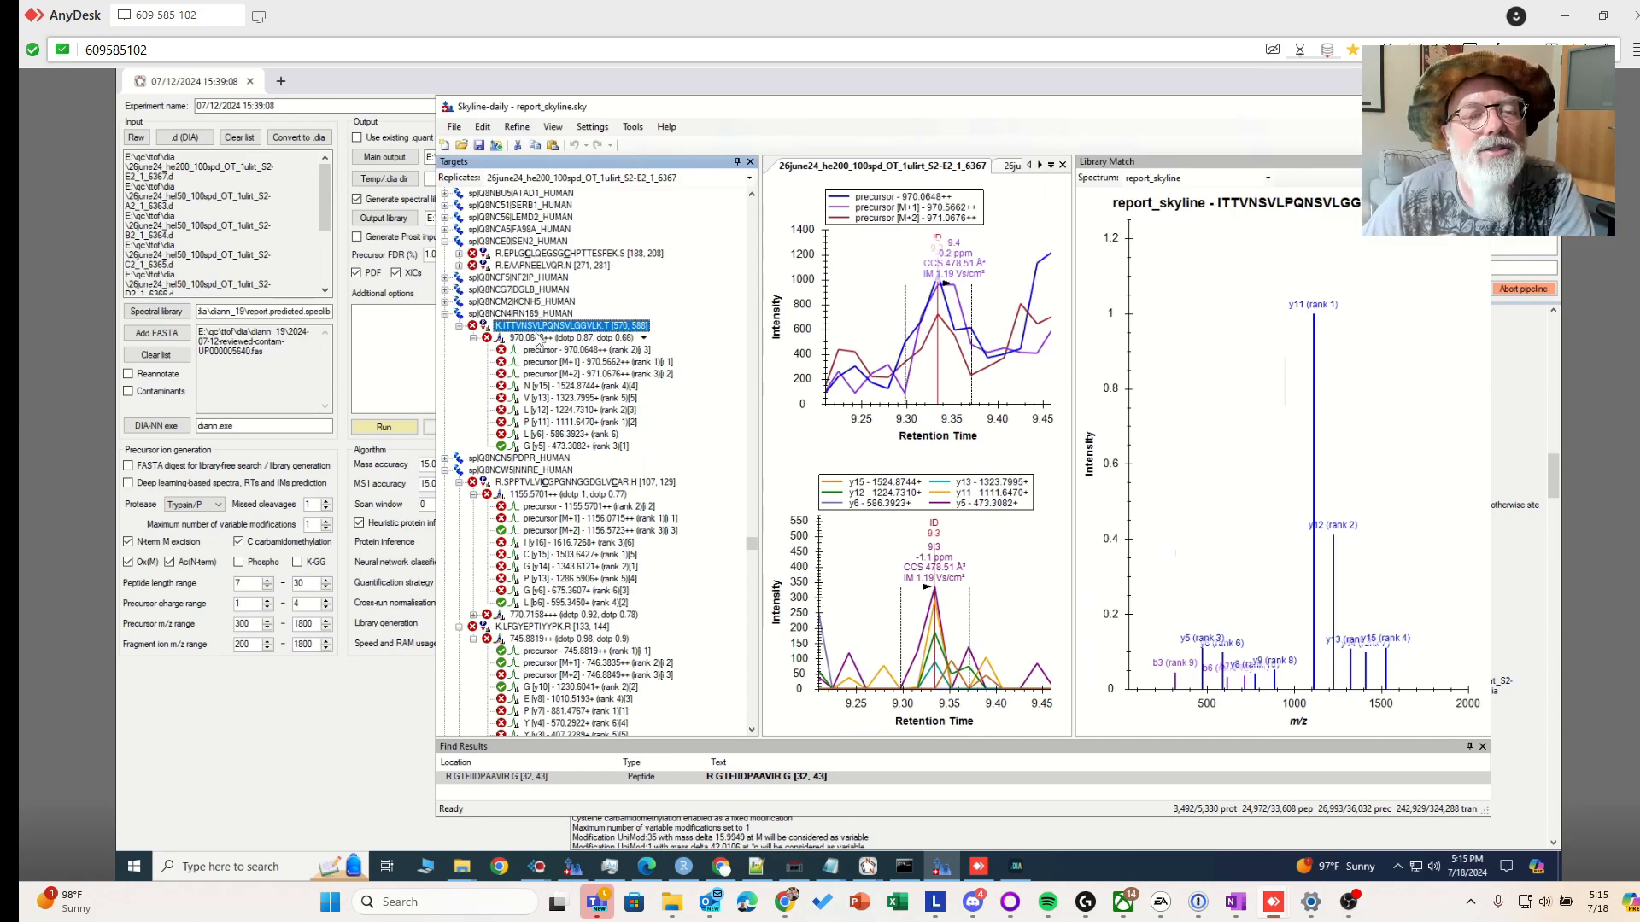
pyautogui.moveTo(547, 352)
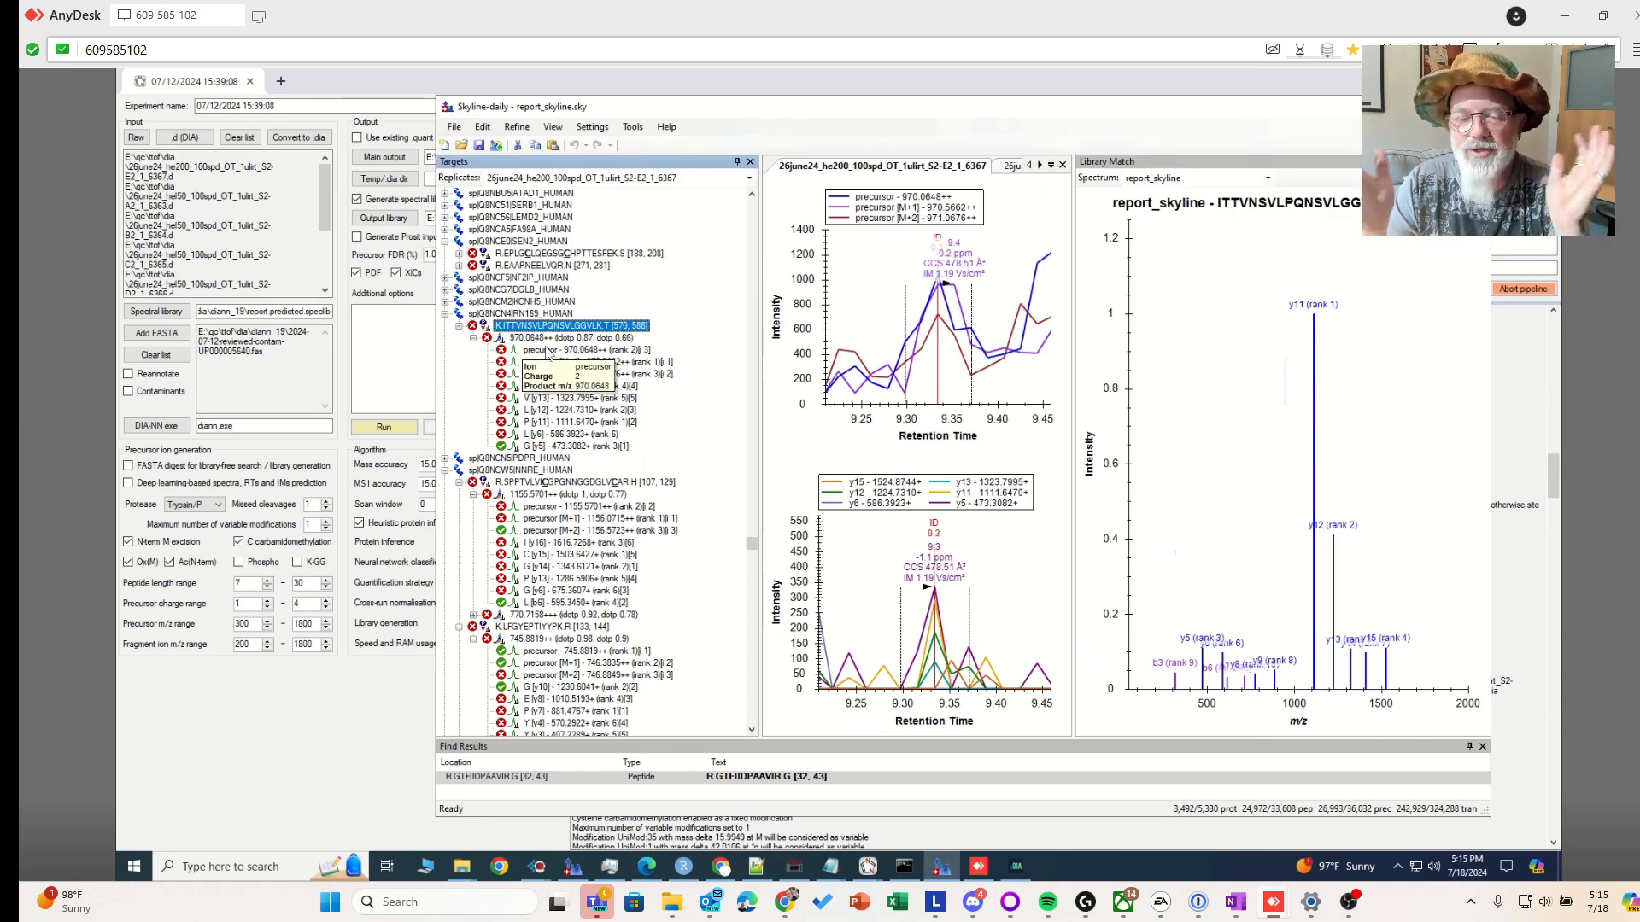
# Expand protein KCNH5_HUMAN and view the chromatograms and library match of the 527.2384++ precursor of peptide SSDSENSVTK
pyautogui.click(444, 303)
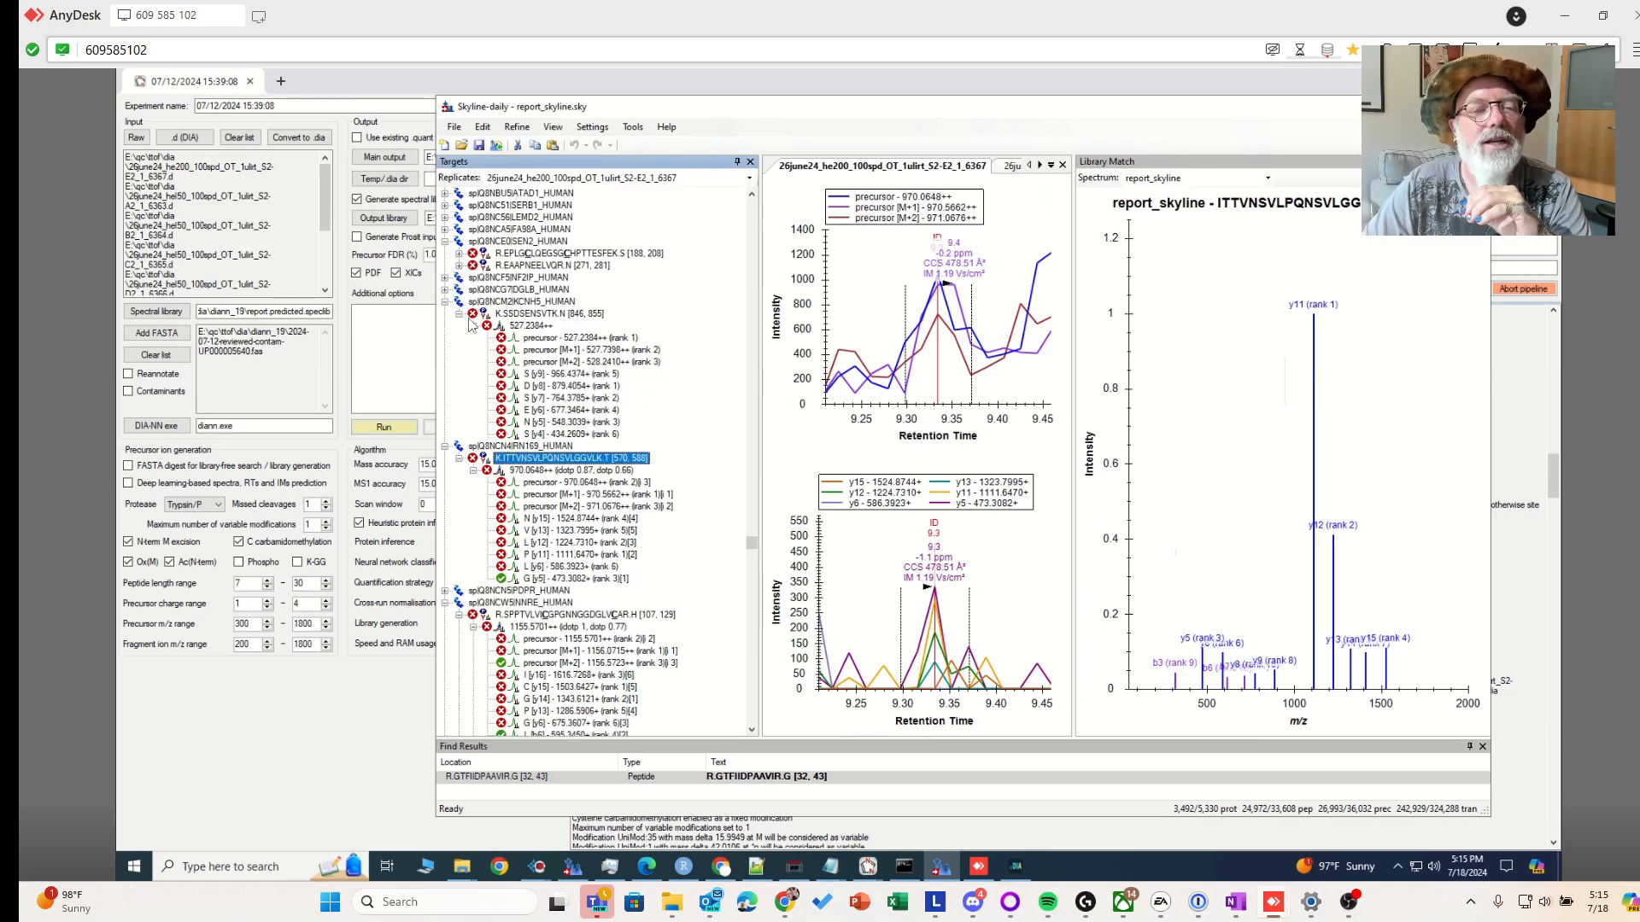
pyautogui.click(531, 327)
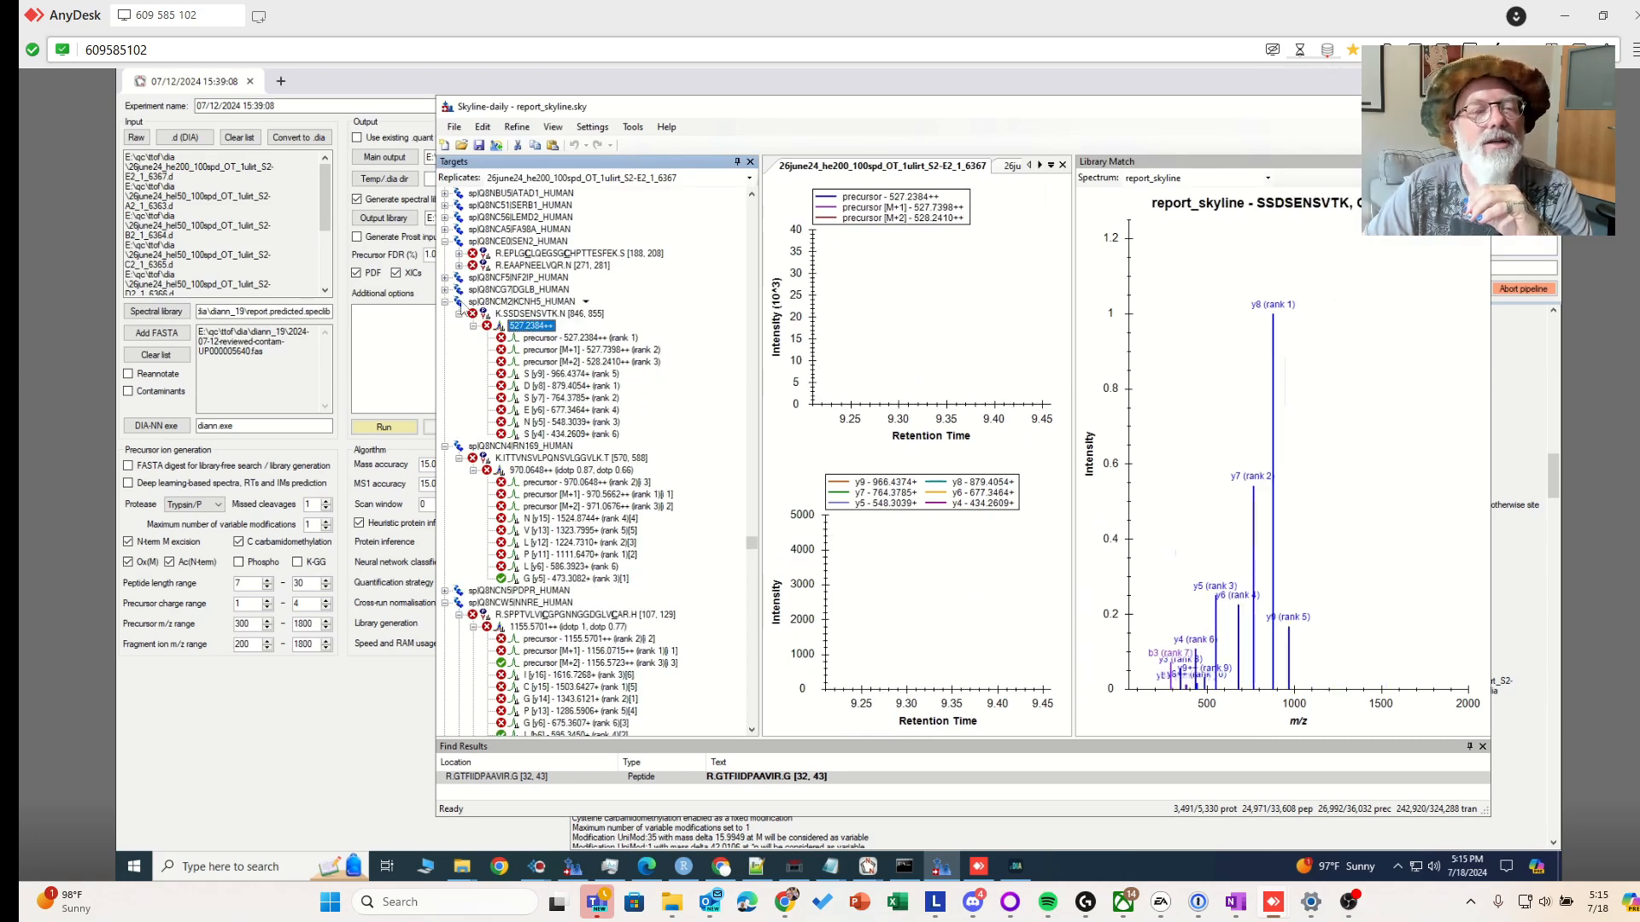
pyautogui.scroll(-7, 577, 518)
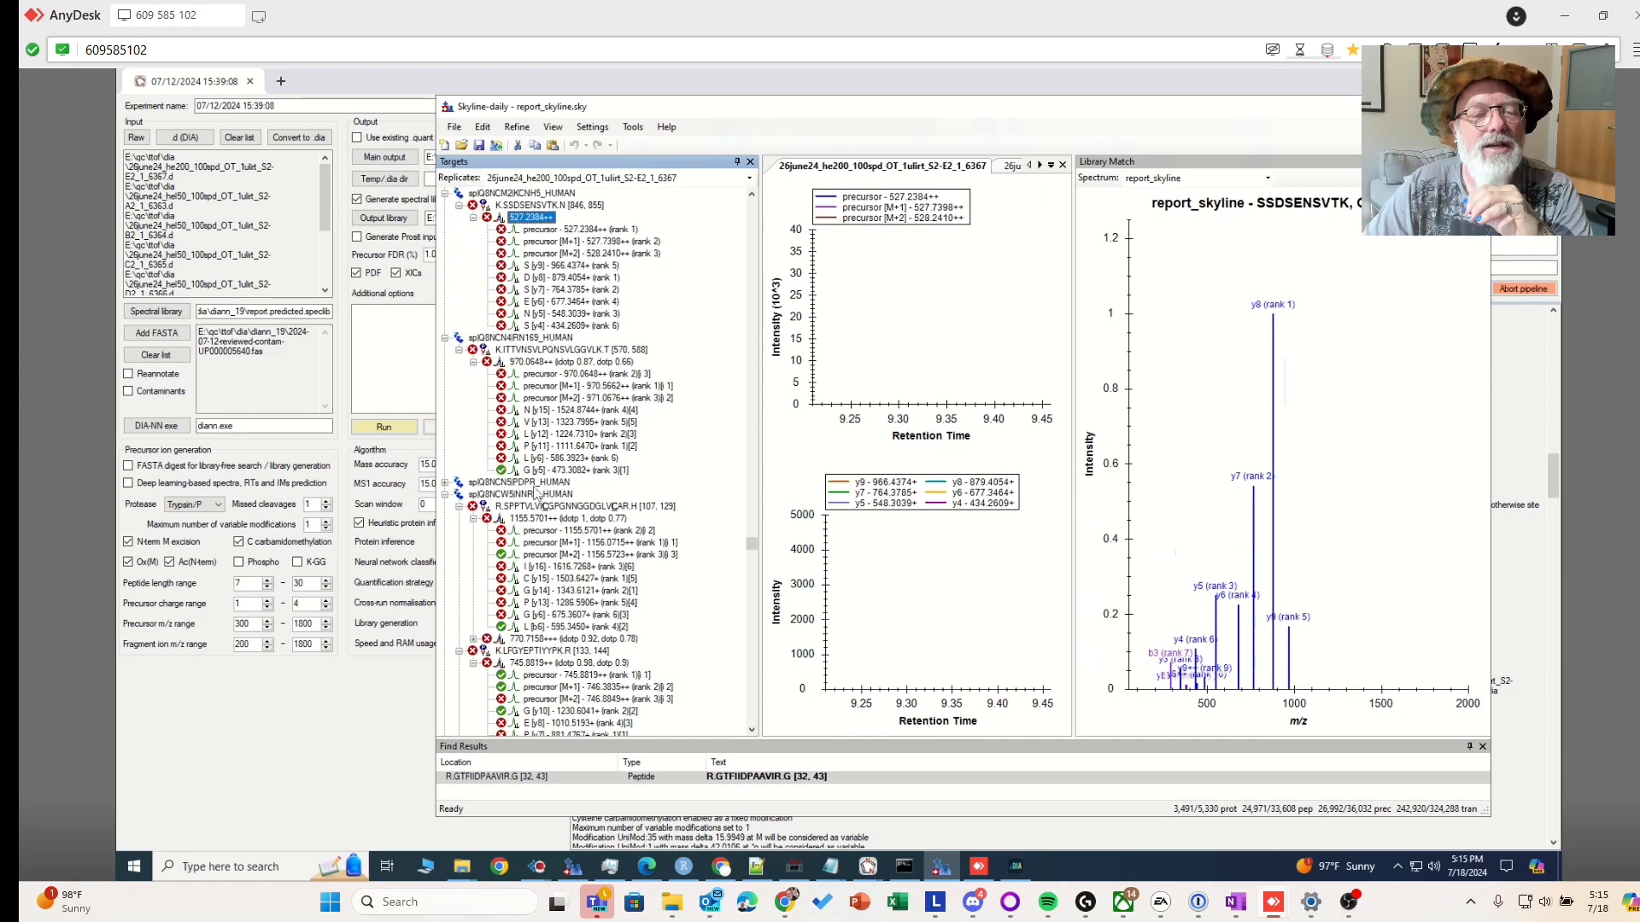
# View peptide LFGYEPTIYYPK under NNRE_HUMAN, glance at the fragpipe.sky document, and copy the peptide entry from report_skyline.sky
pyautogui.click(540, 518)
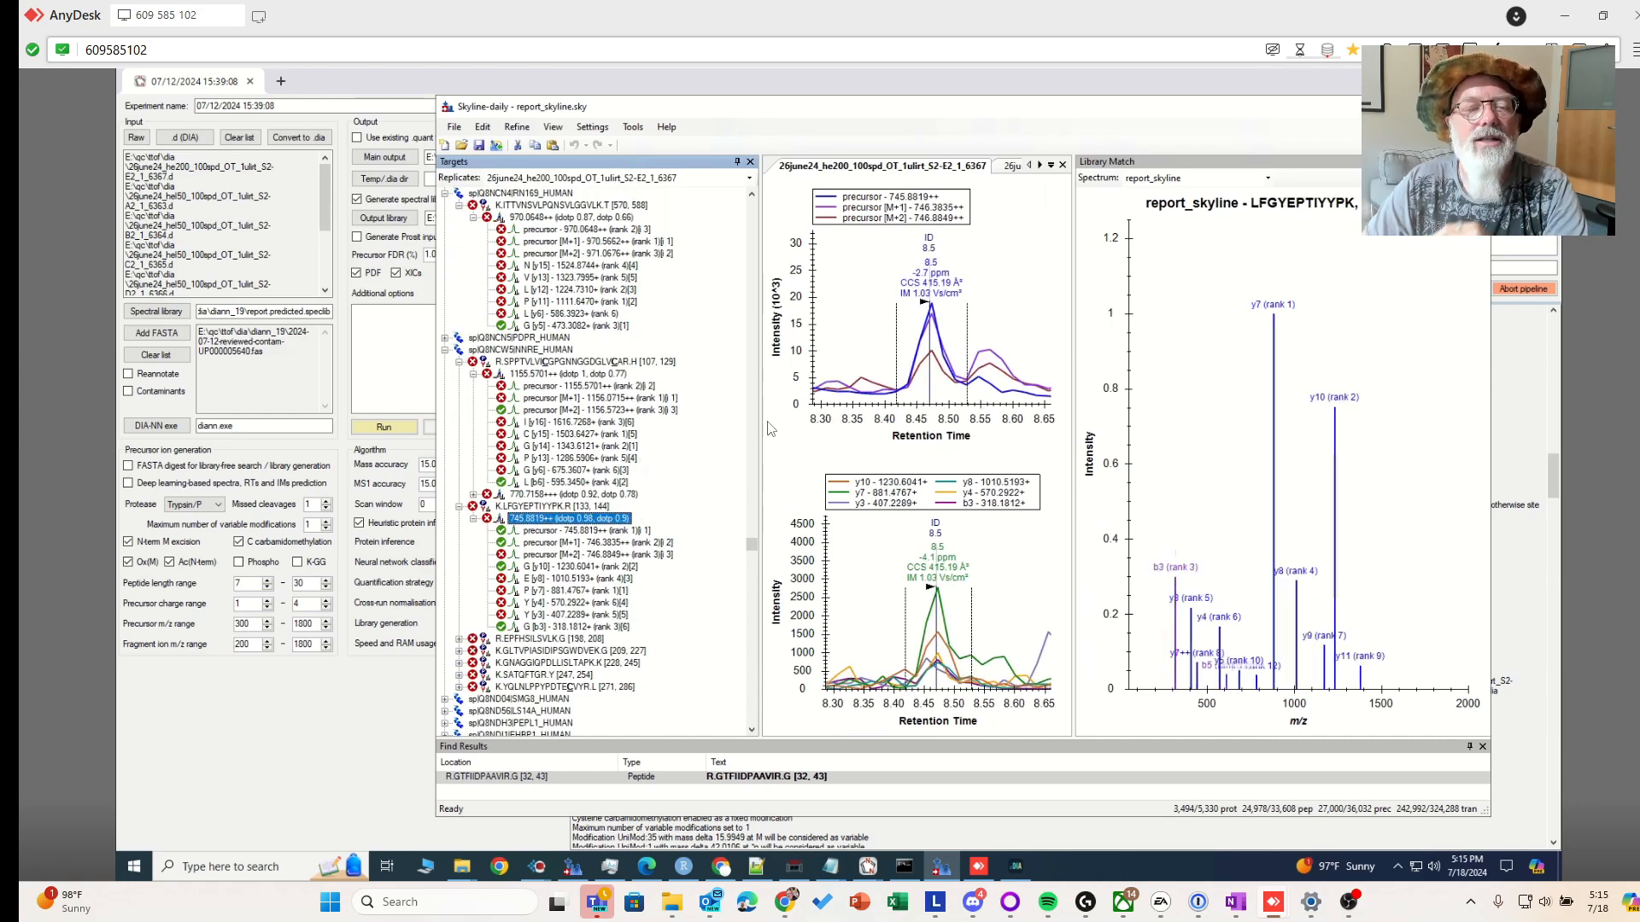
pyautogui.click(536, 507)
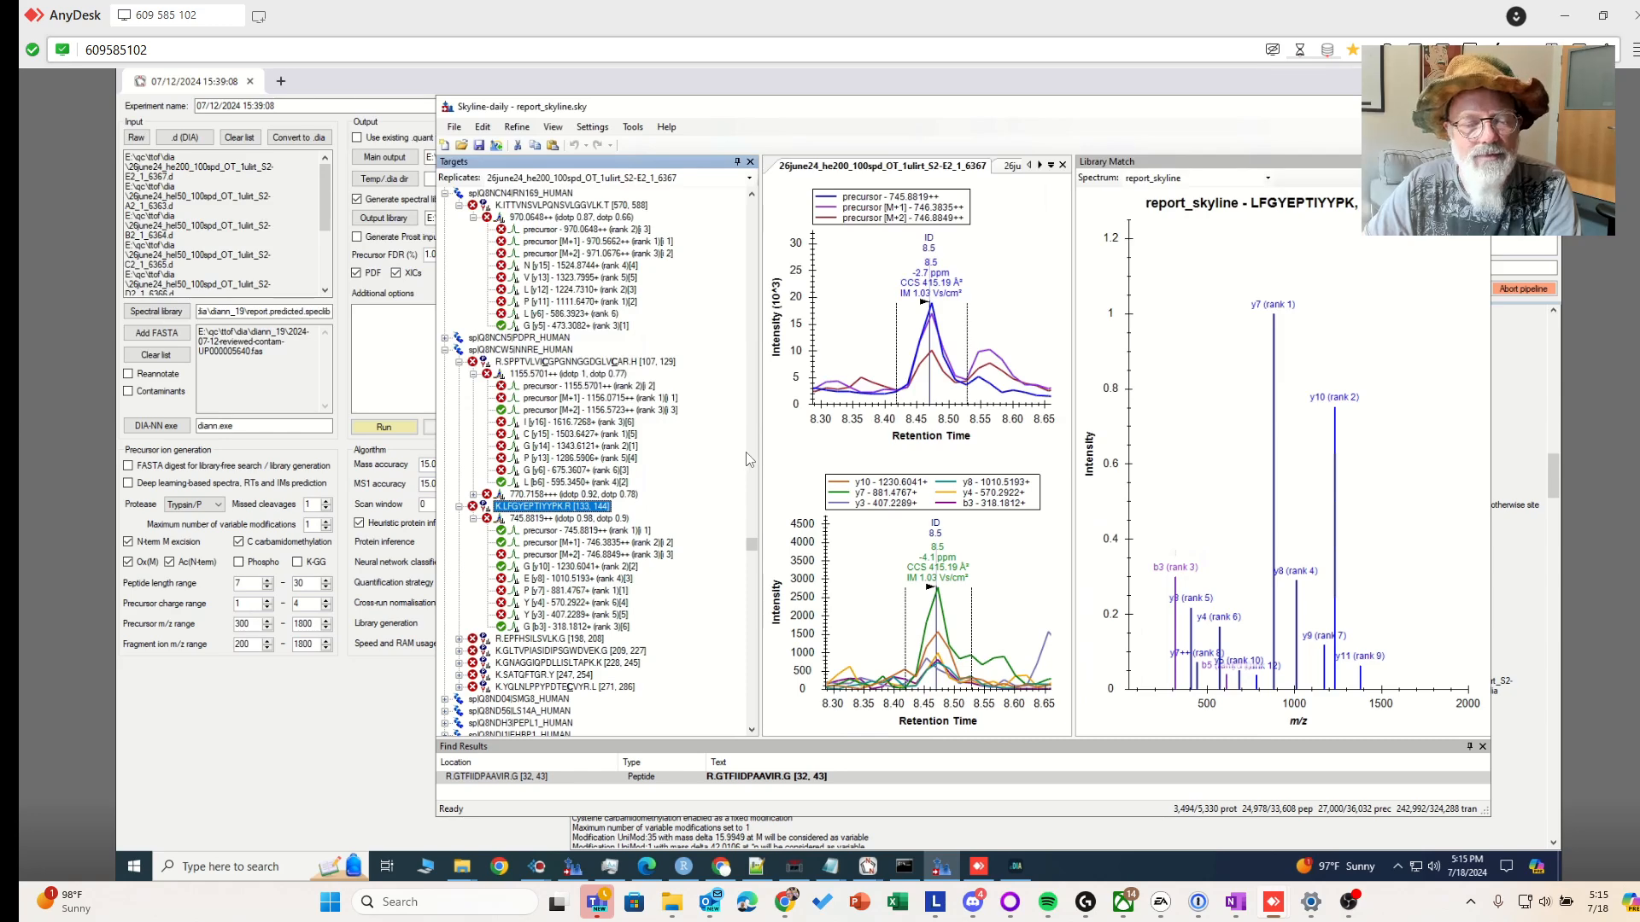
pyautogui.click(564, 871)
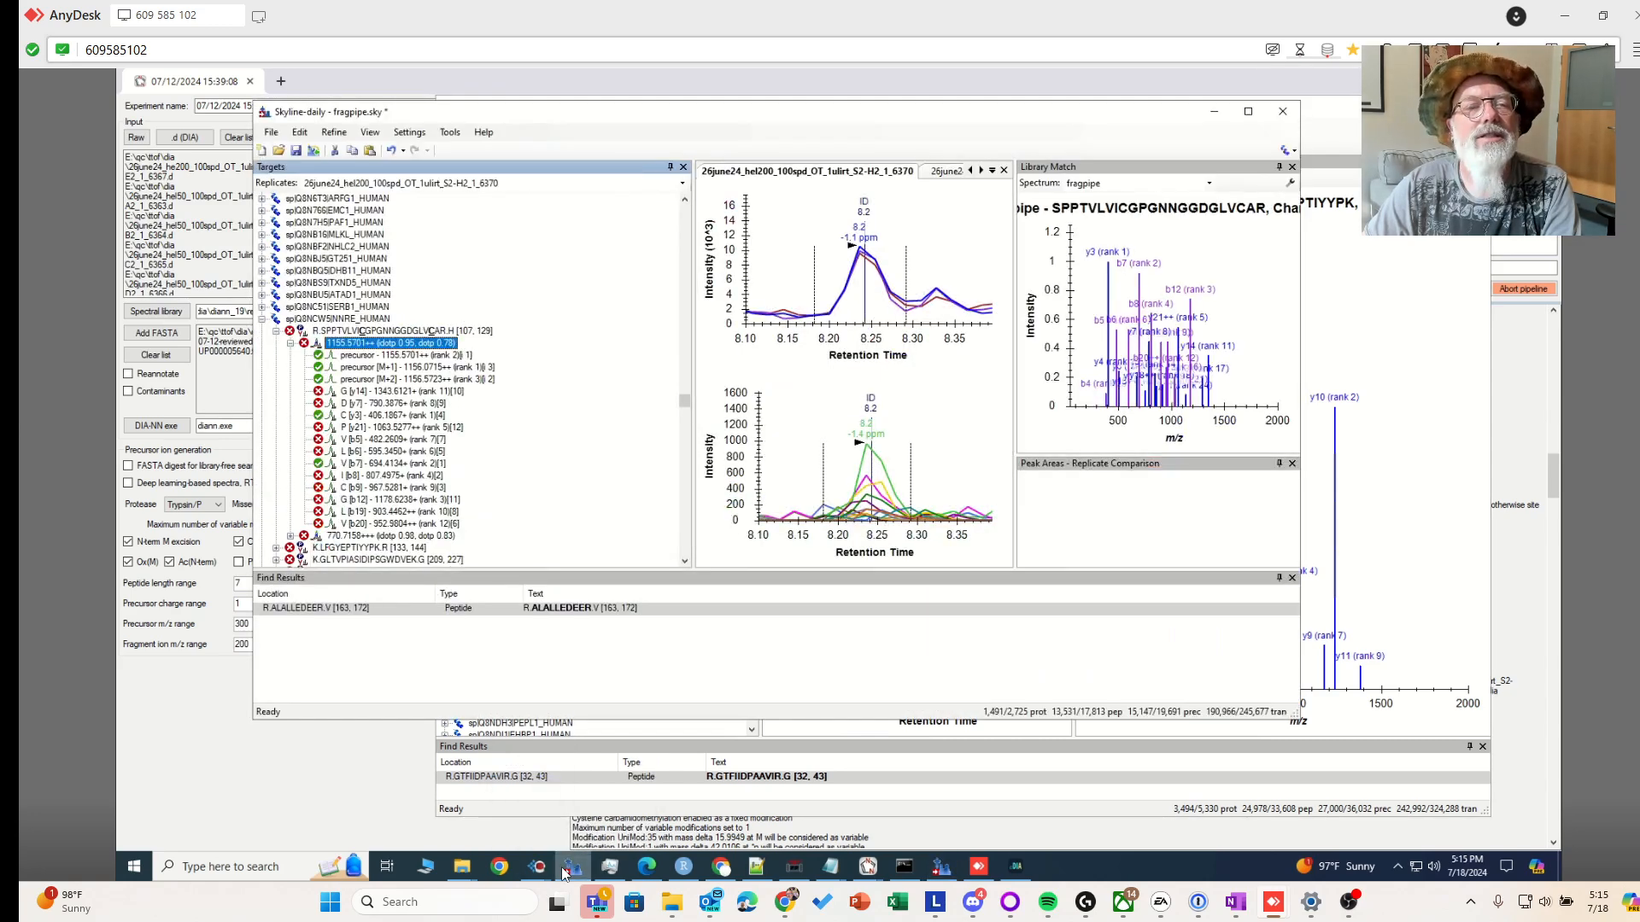
pyautogui.click(565, 871)
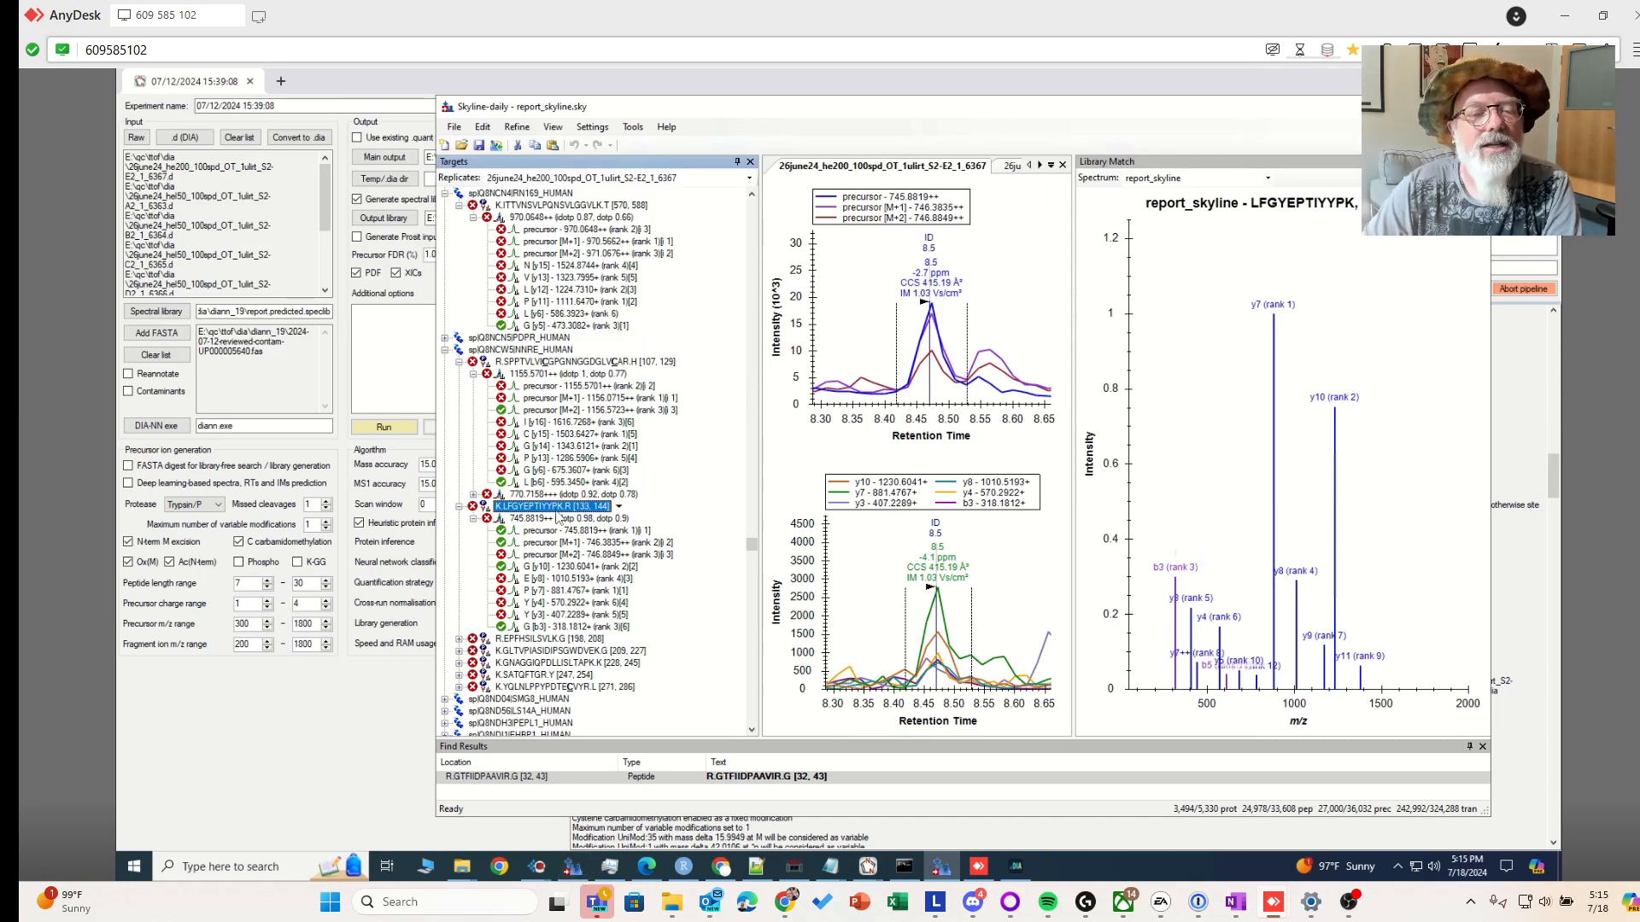
pyautogui.rightClick(563, 513)
pyautogui.click(602, 535)
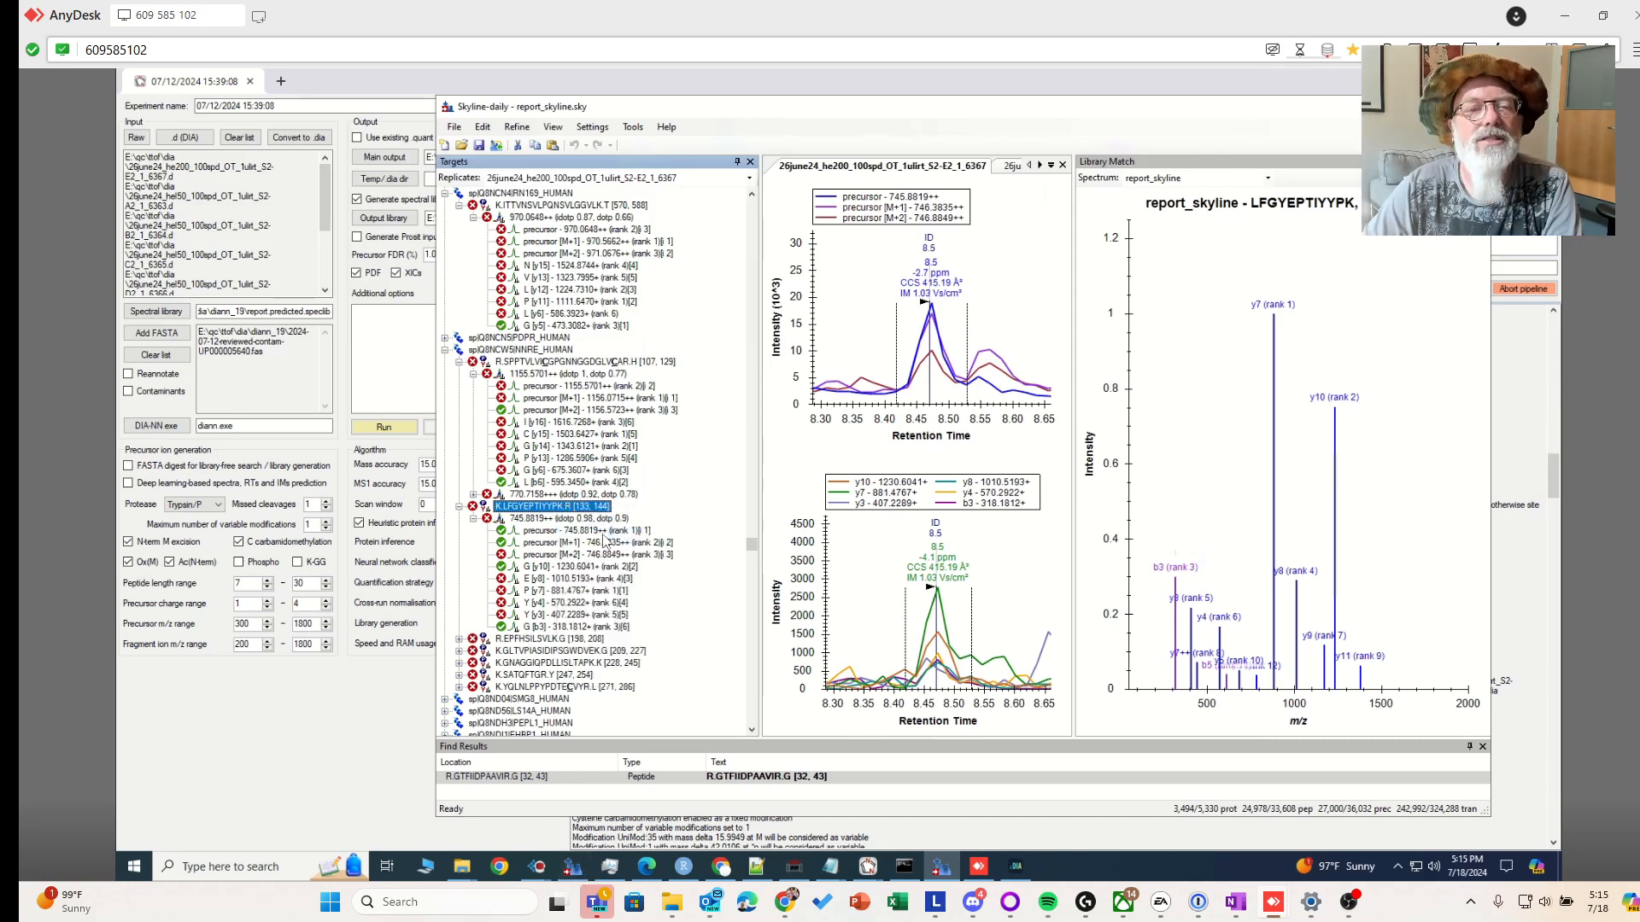
# Switch to the fragpipe.sky document and find all occurrences of LFGYEPTIYYPK, stripping the flanking residues and position range from the pasted text
pyautogui.click(572, 866)
pyautogui.scroll(7, 641, 386)
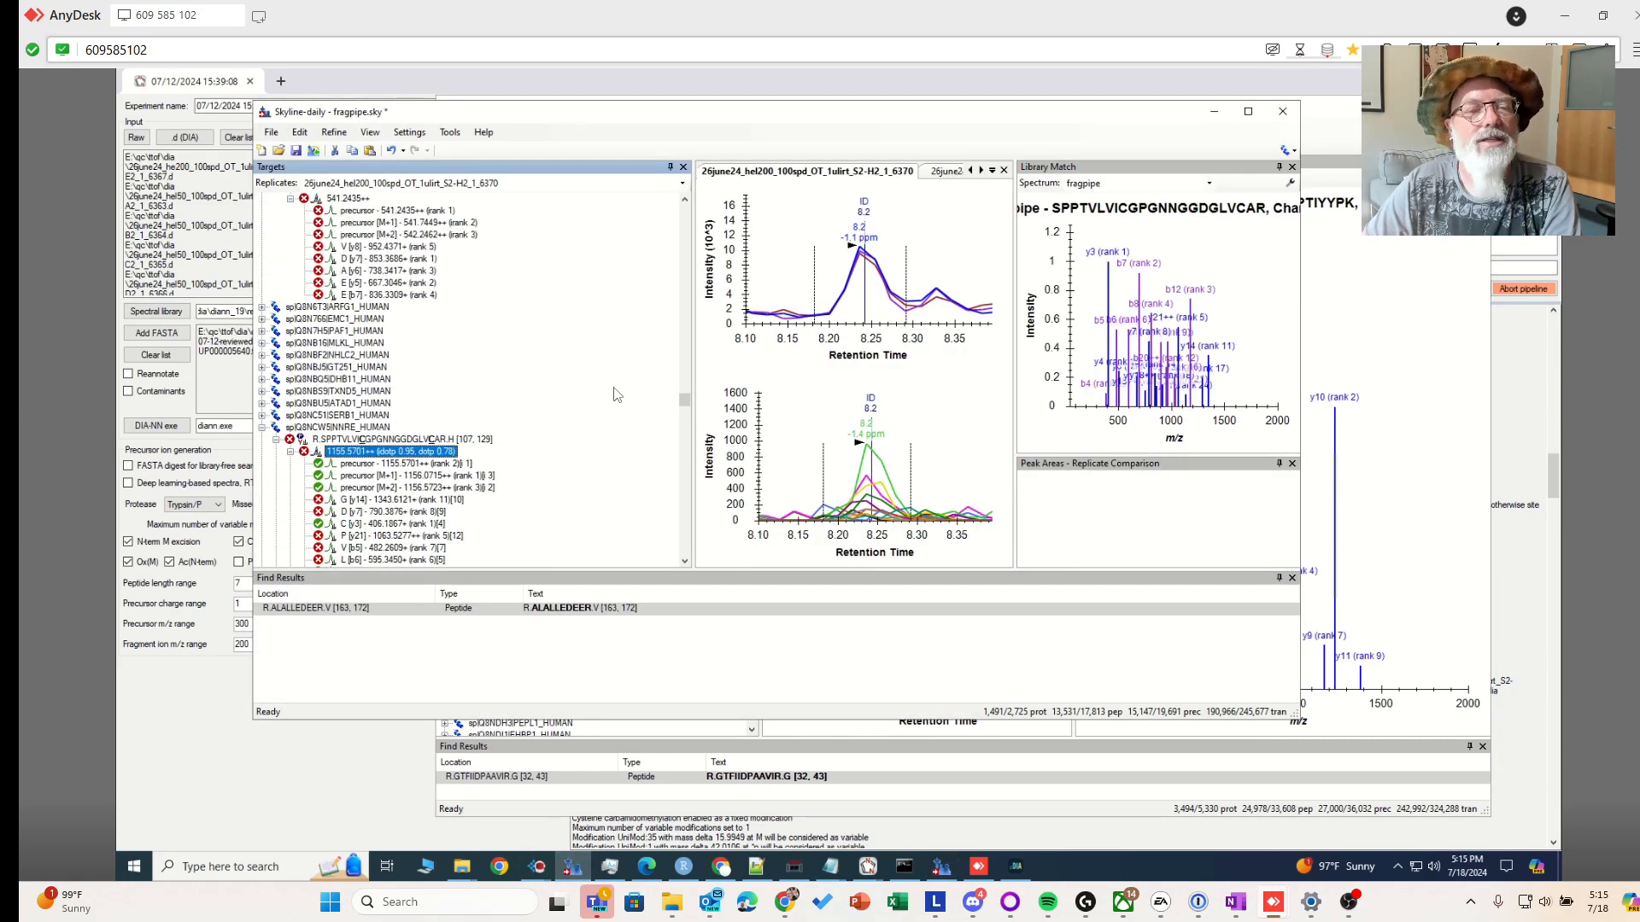
pyautogui.moveTo(685, 400); pyautogui.dragTo(685, 209)
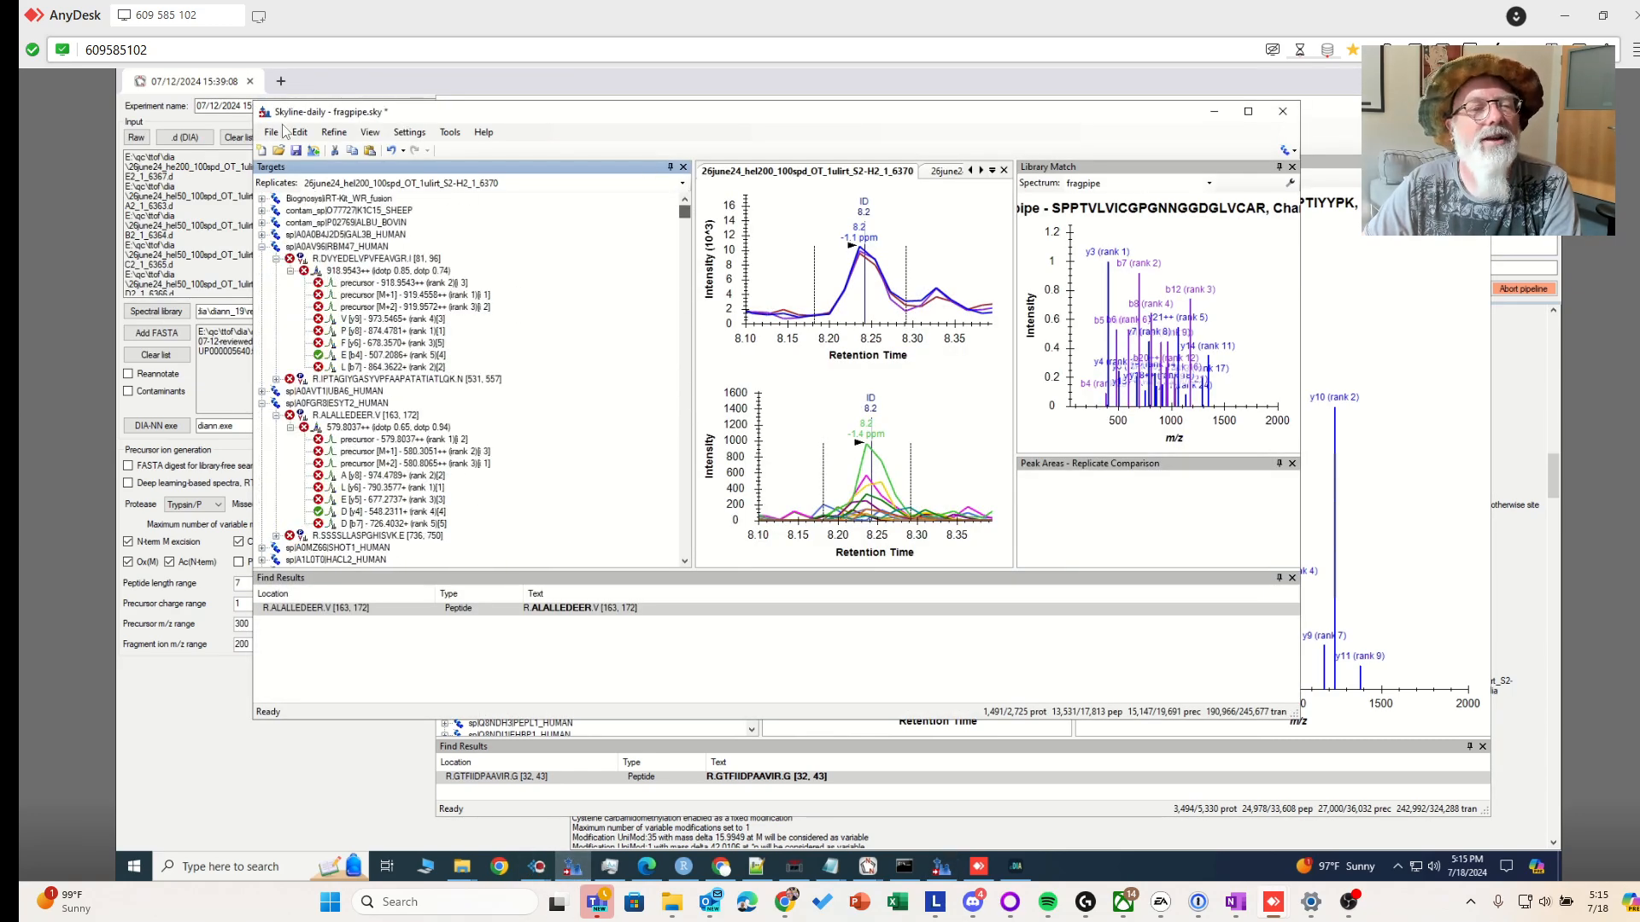
pyautogui.click(332, 133)
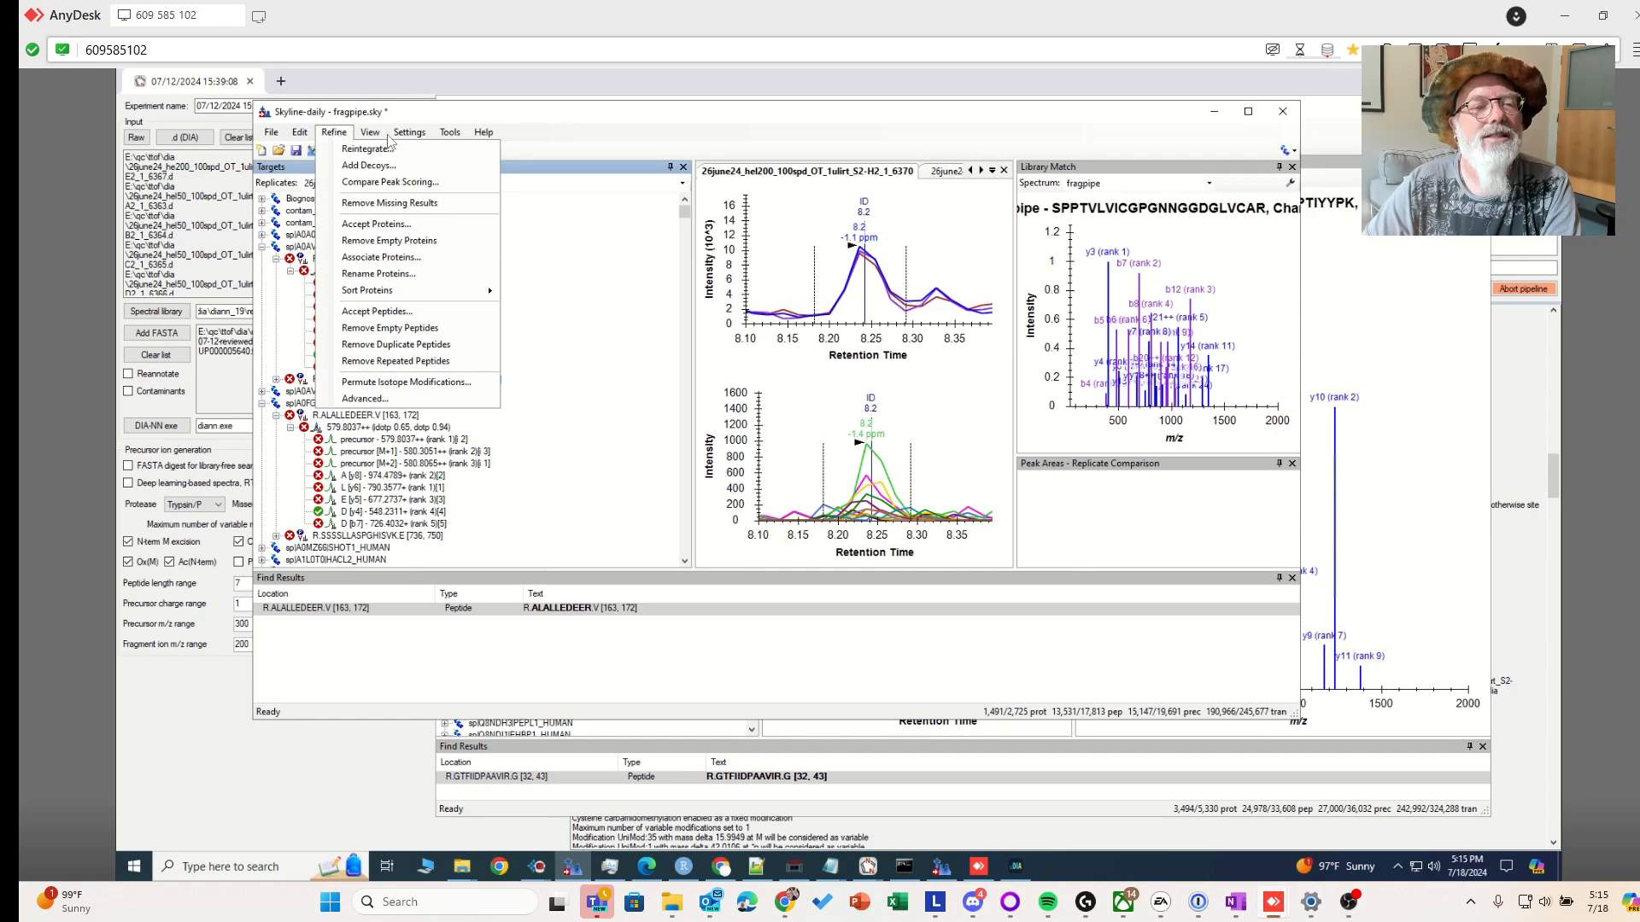
pyautogui.moveTo(306, 137)
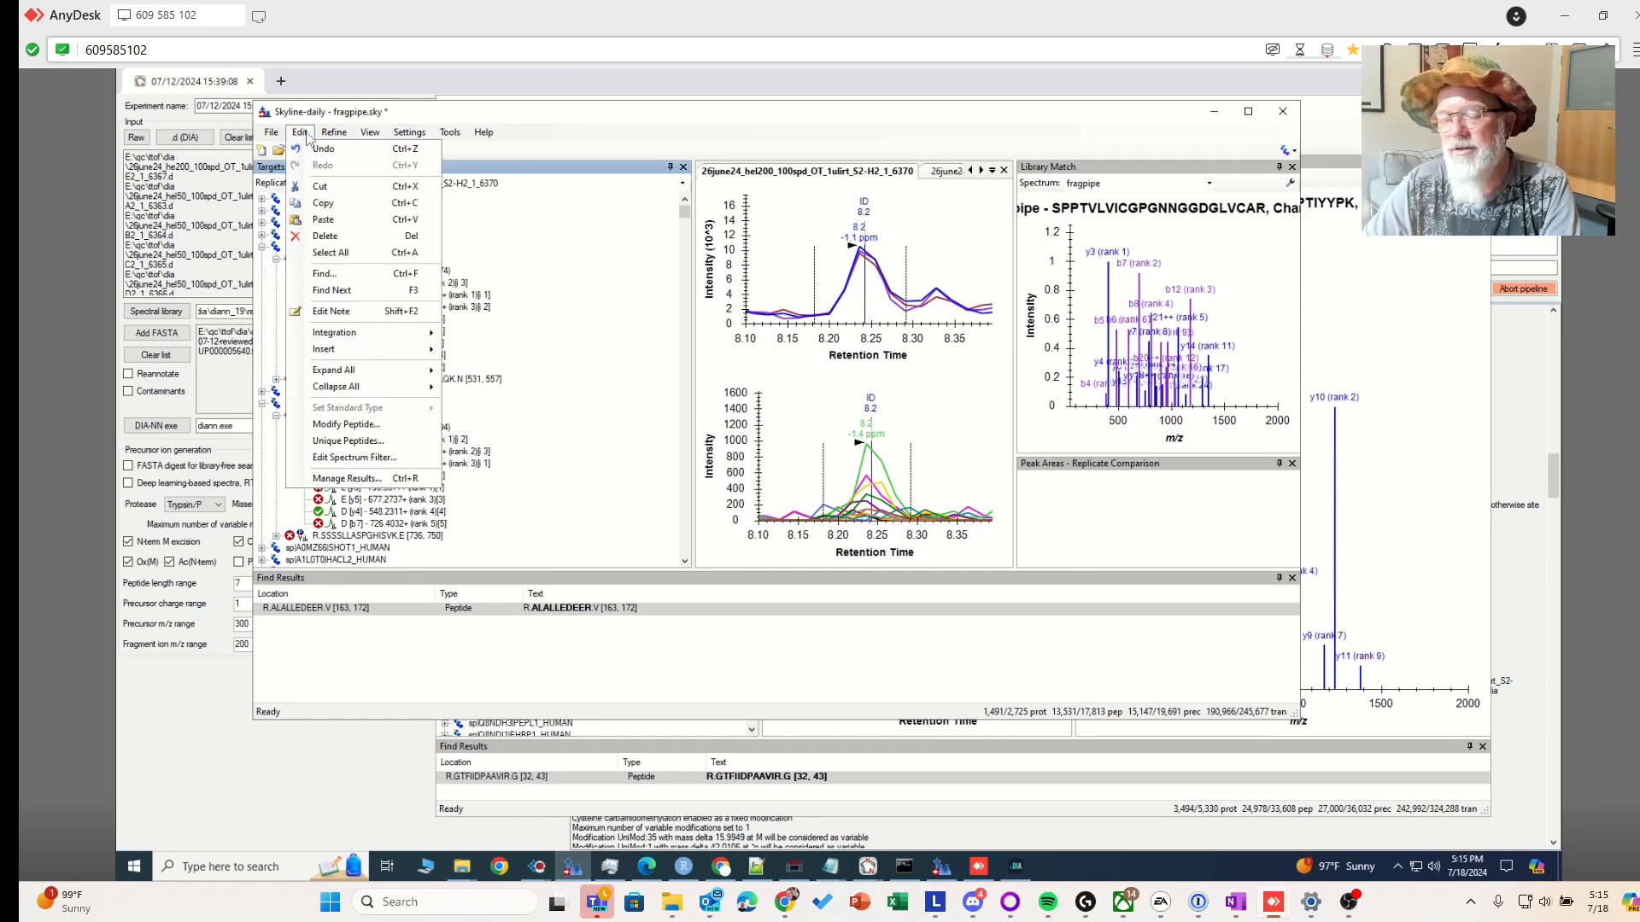
pyautogui.click(351, 275)
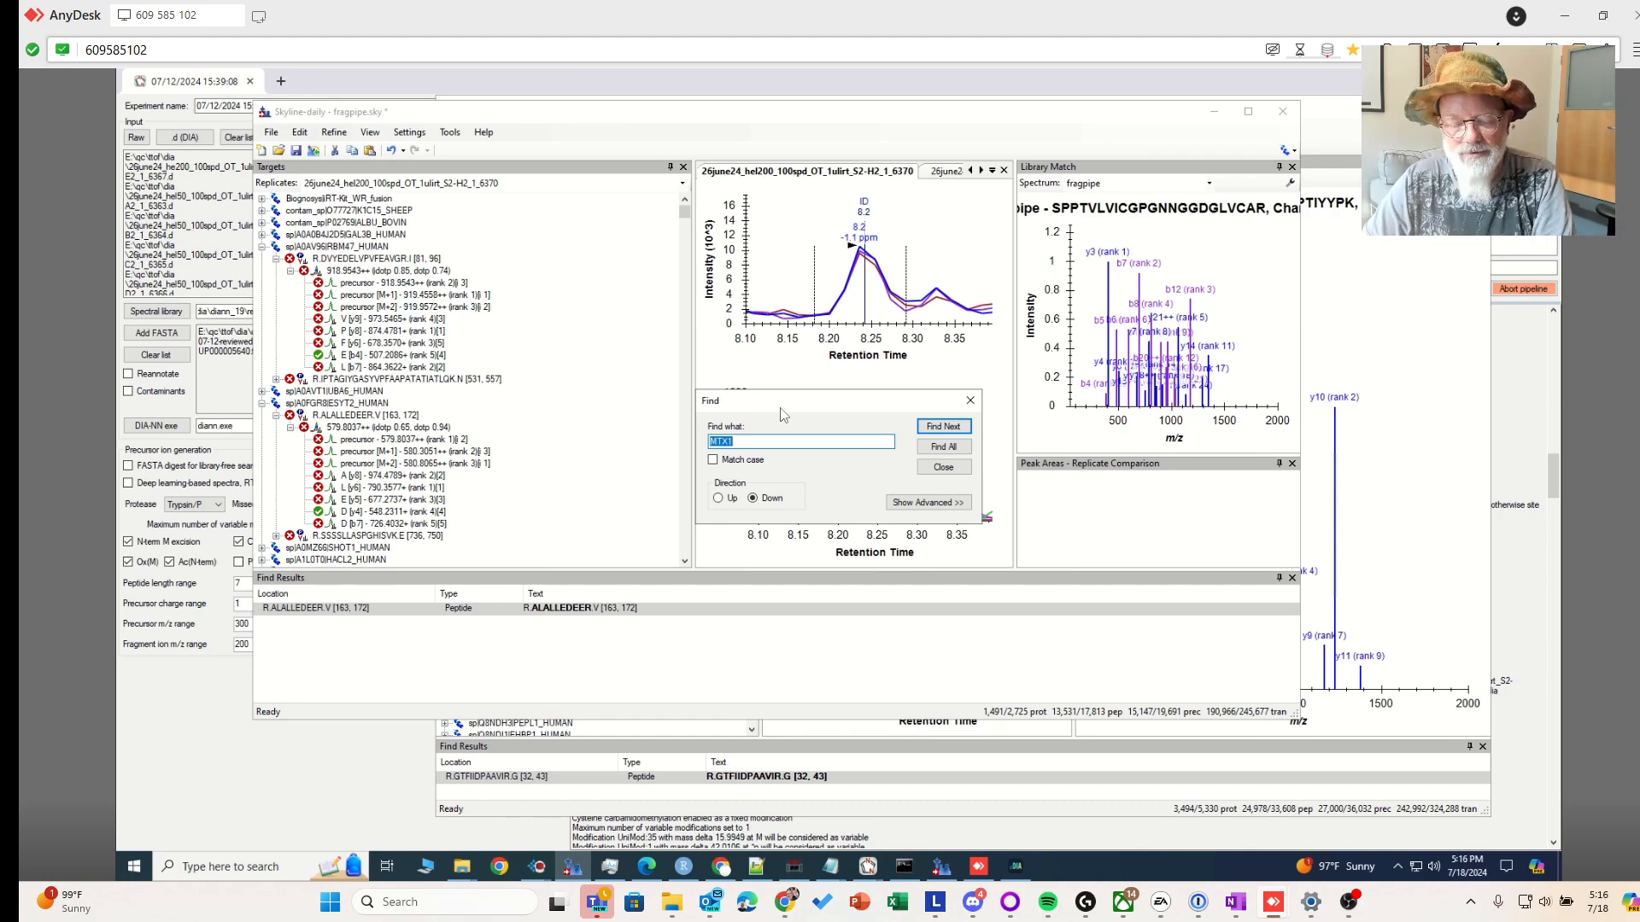
pyautogui.hotkey('ctrl', 'v')
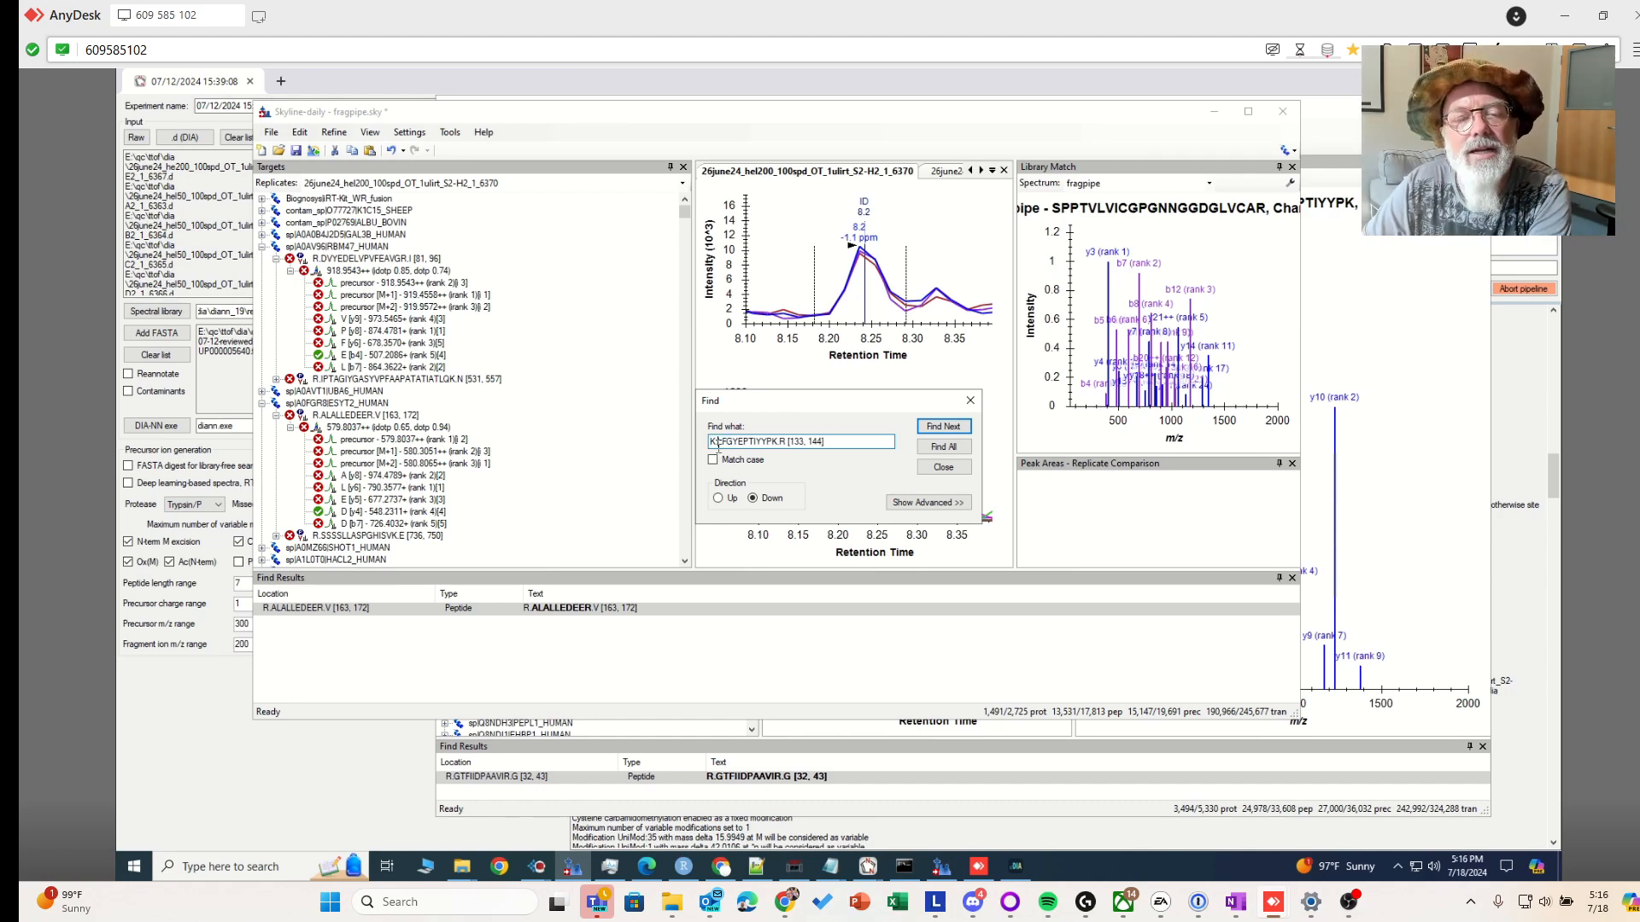
pyautogui.press('Delete')
pyautogui.moveTo(790, 447); pyautogui.dragTo(774, 447)
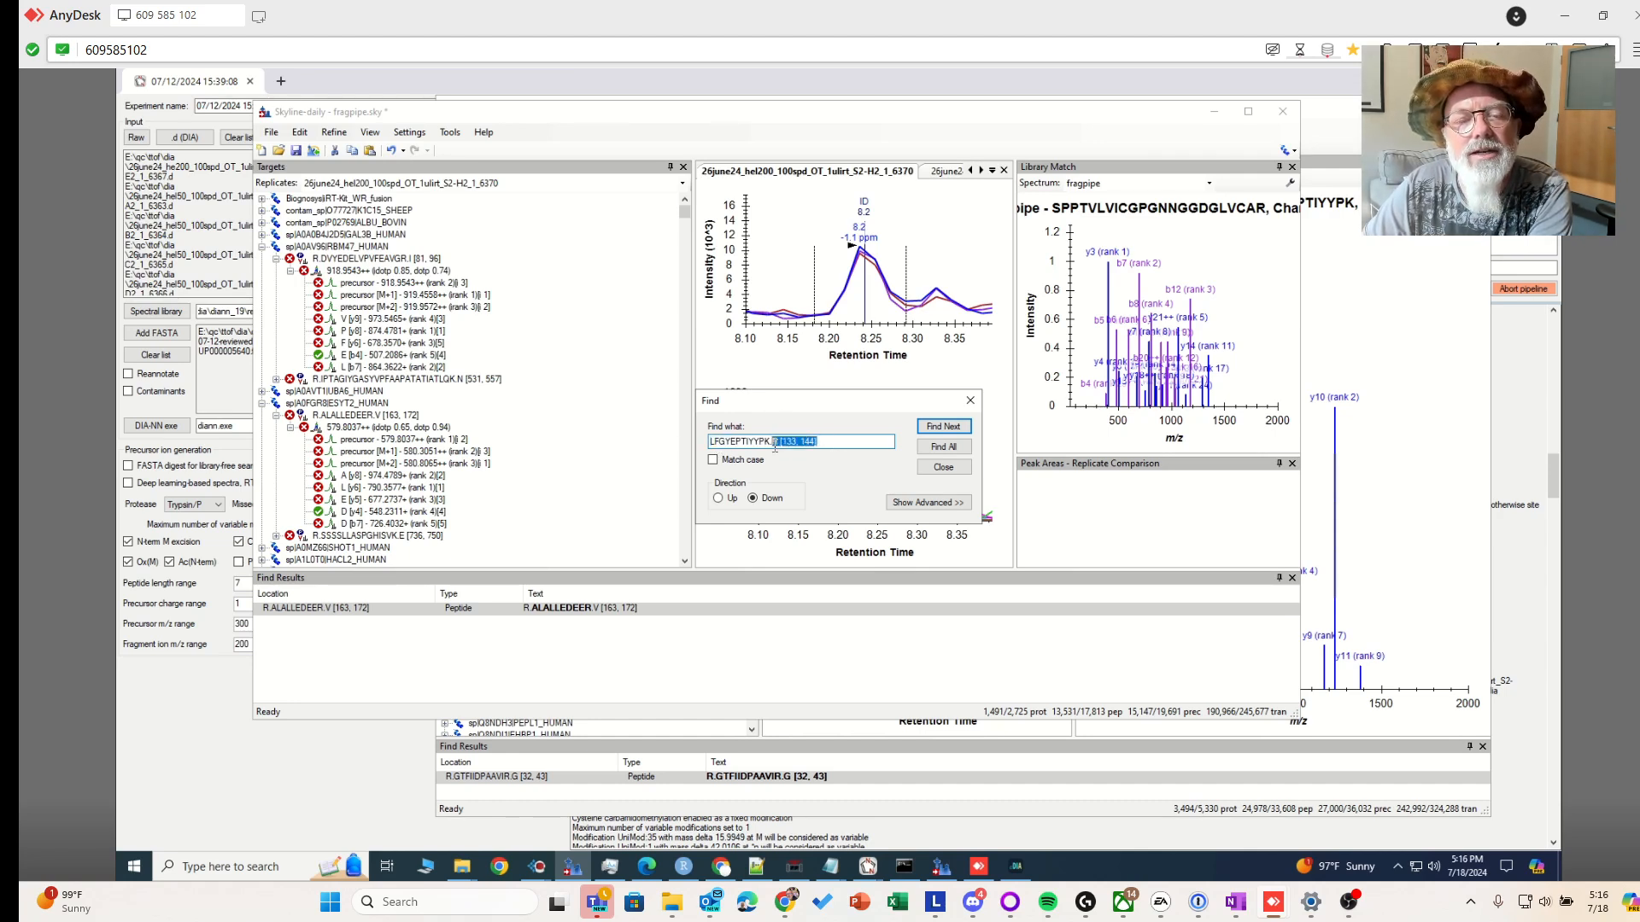
pyautogui.press('Delete')
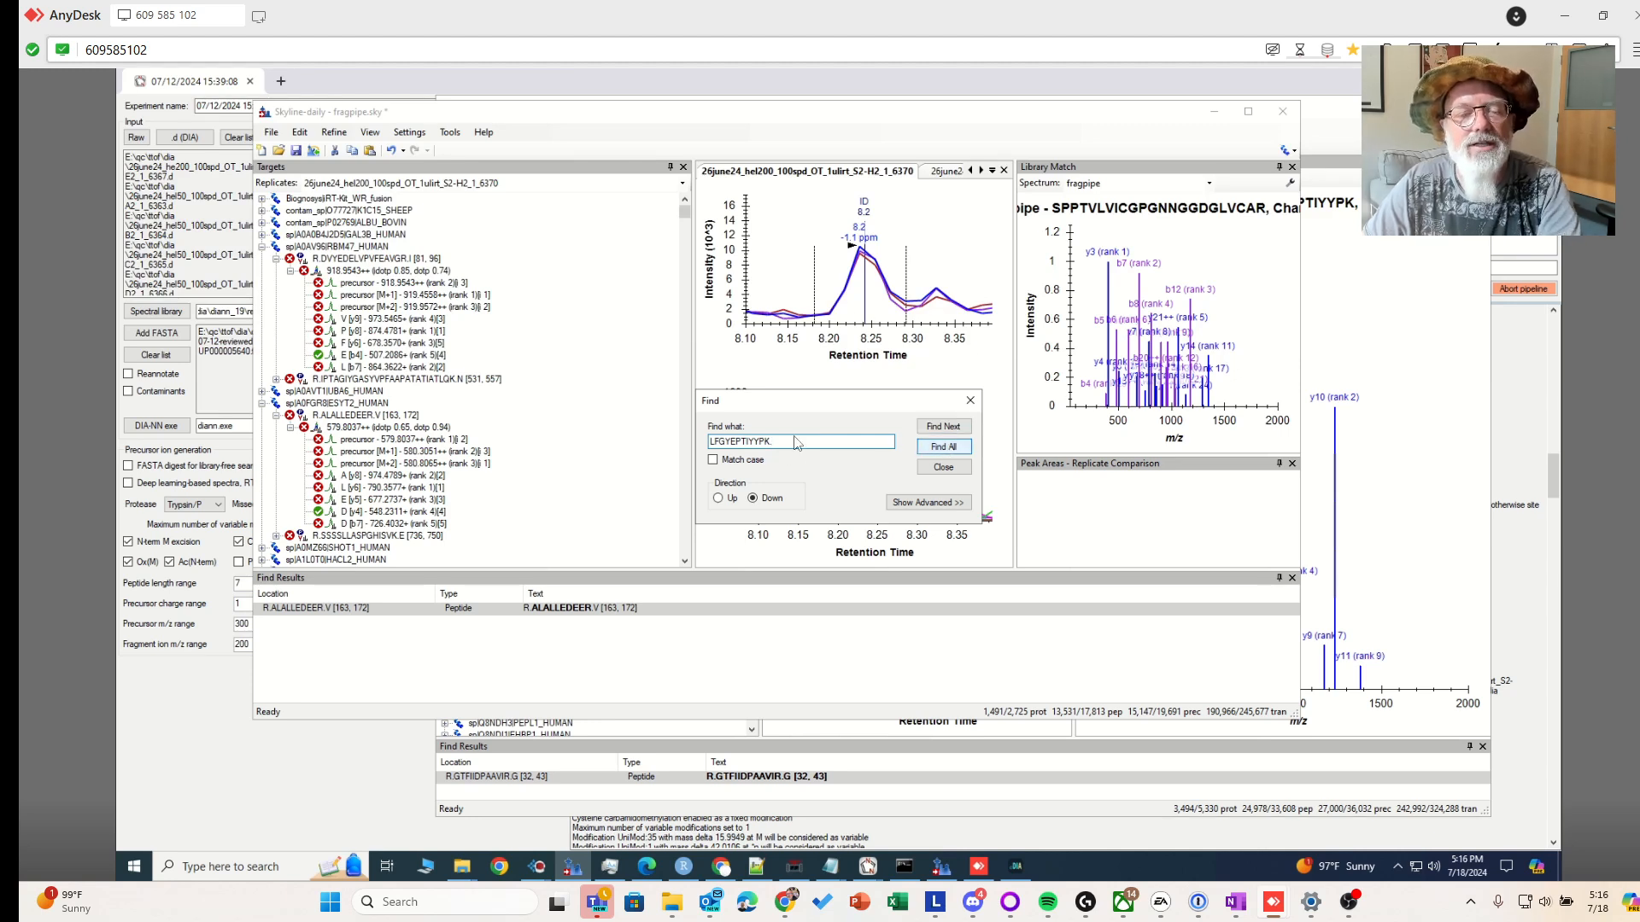
pyautogui.press('Return')
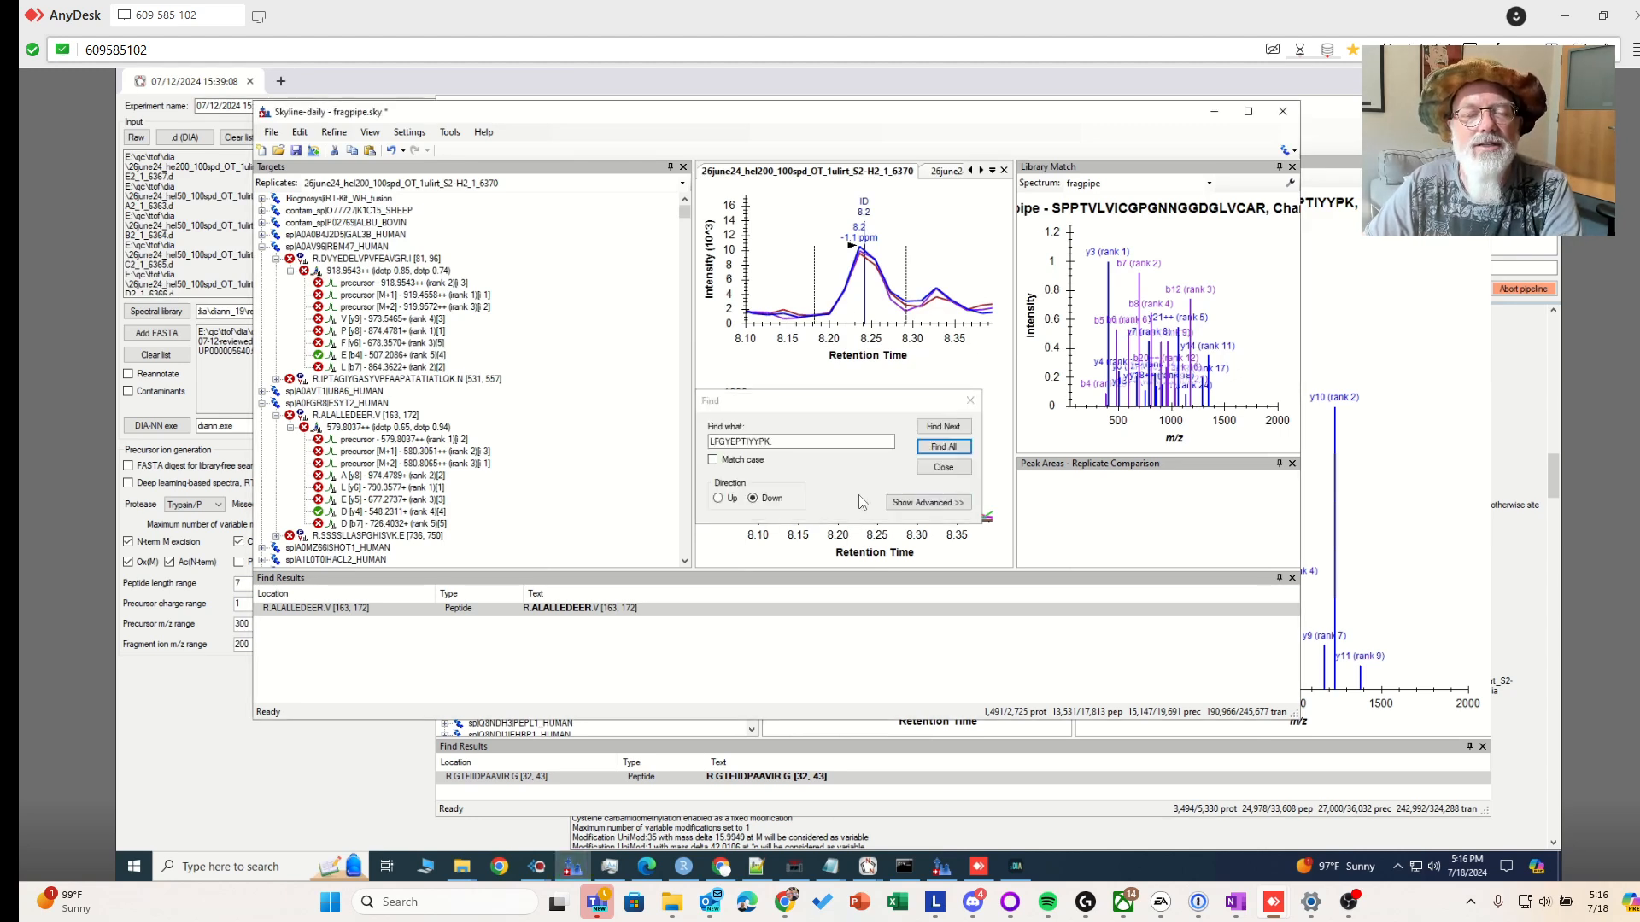
# Go to the LFGYEPTIYYPK search result in the fragpipe.sky targets and close the Find dialog
pyautogui.doubleClick(323, 611)
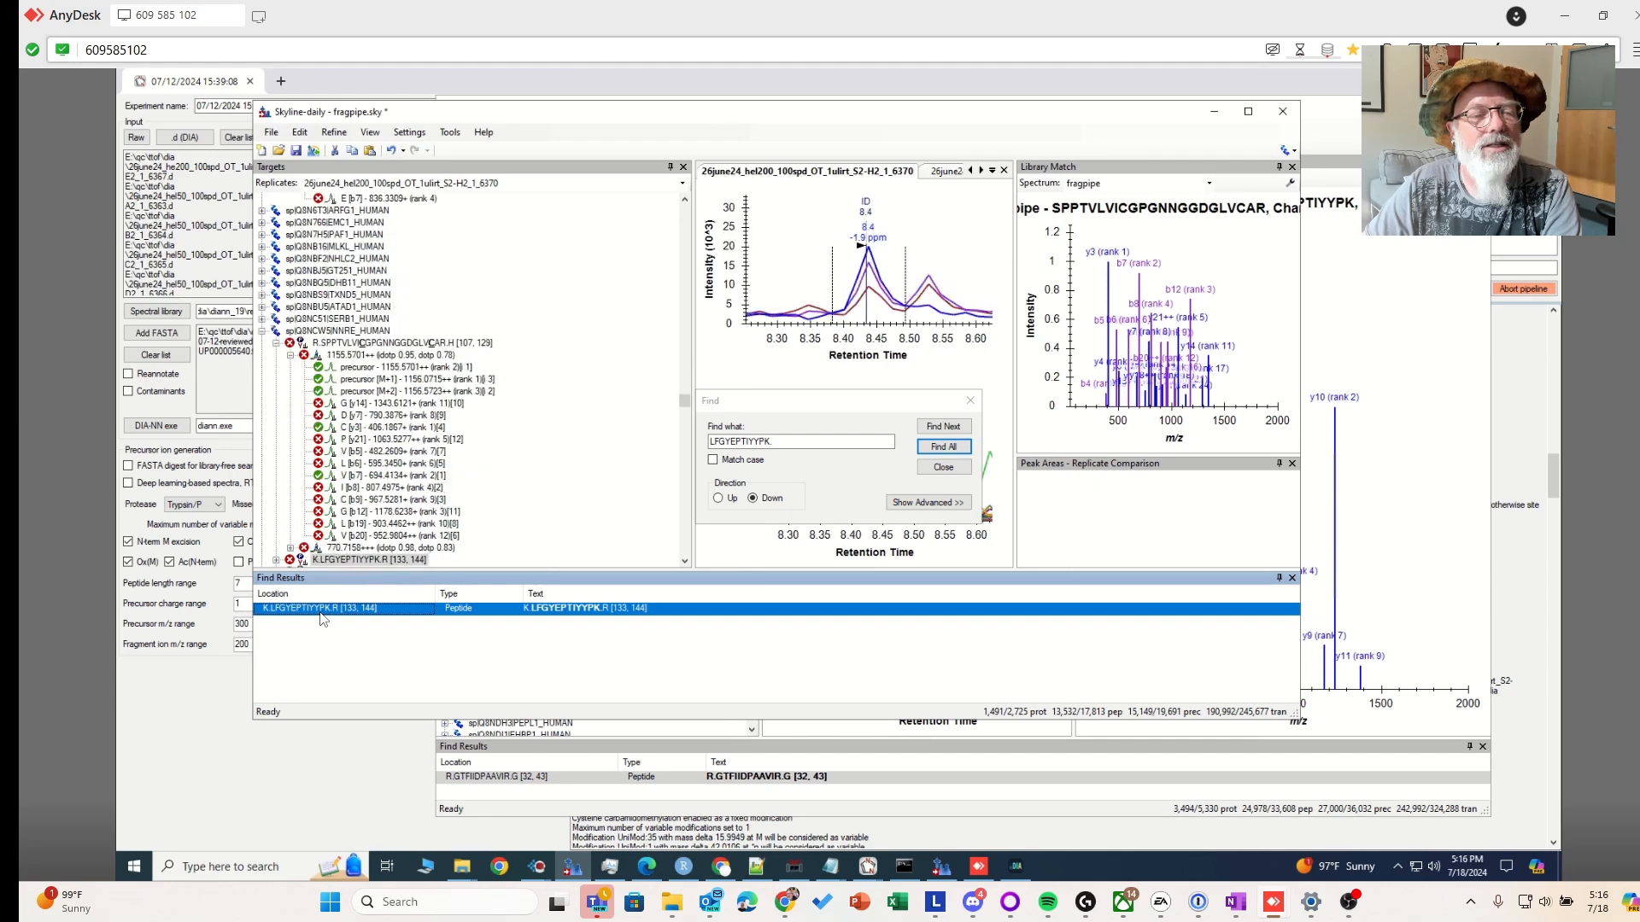
pyautogui.scroll(-2, 395, 427)
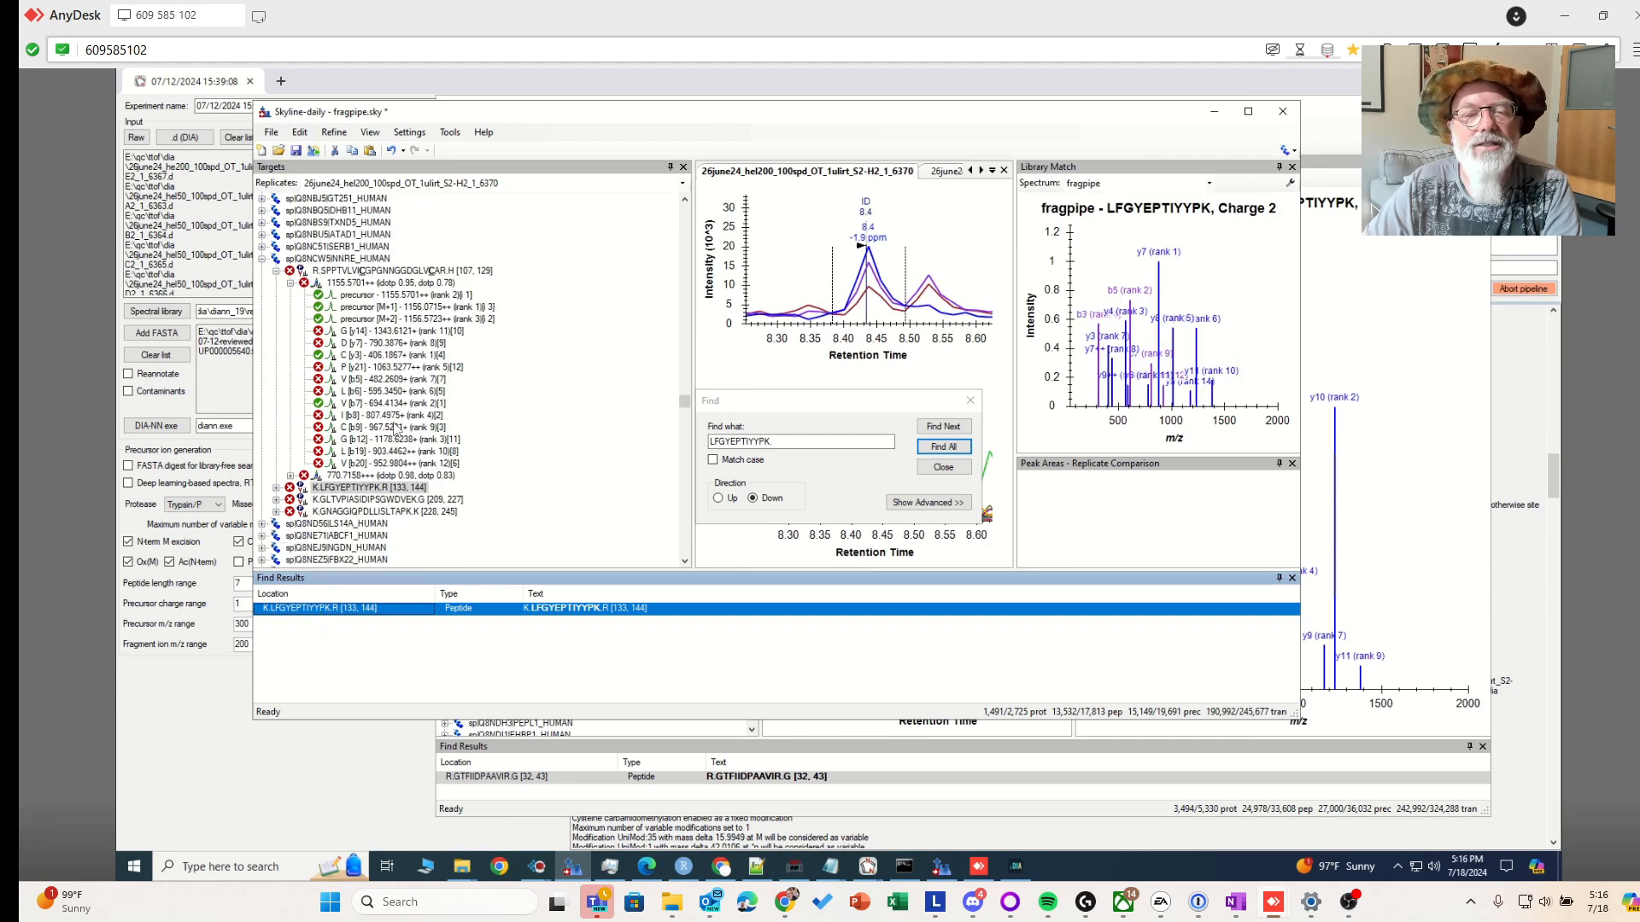
pyautogui.click(970, 401)
# Resize and move the fragpipe.sky and report_skyline.sky windows so they sit side by side for comparison
pyautogui.moveTo(1291, 342); pyautogui.dragTo(785, 343)
pyautogui.moveTo(469, 121); pyautogui.dragTo(367, 132)
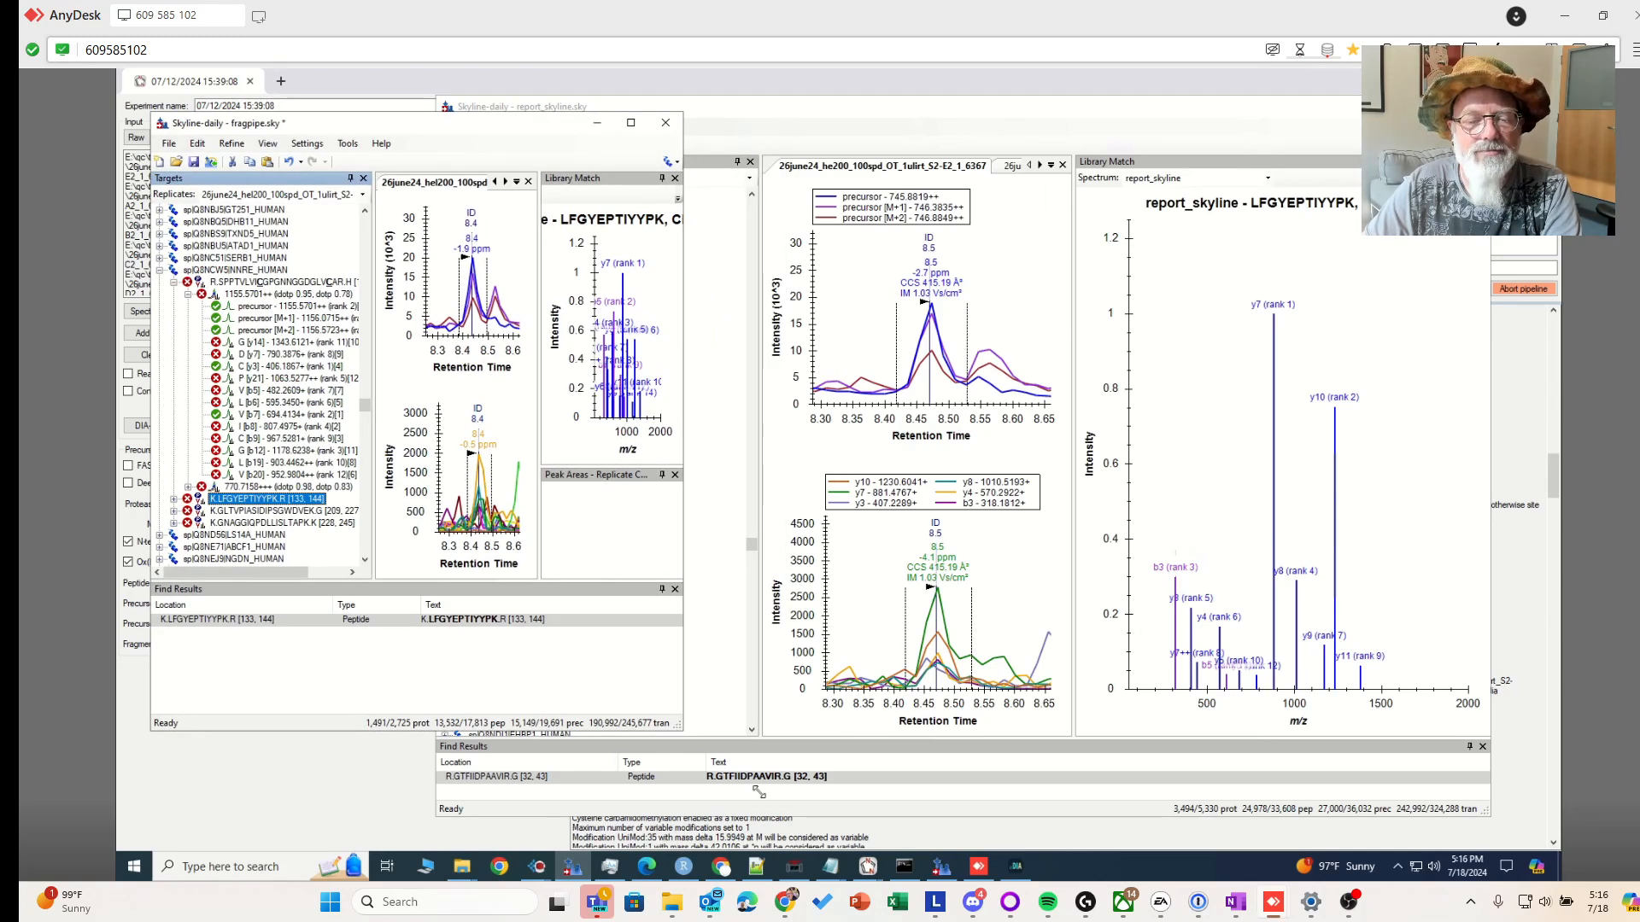
pyautogui.moveTo(759, 792); pyautogui.dragTo(806, 776)
pyautogui.click(886, 109)
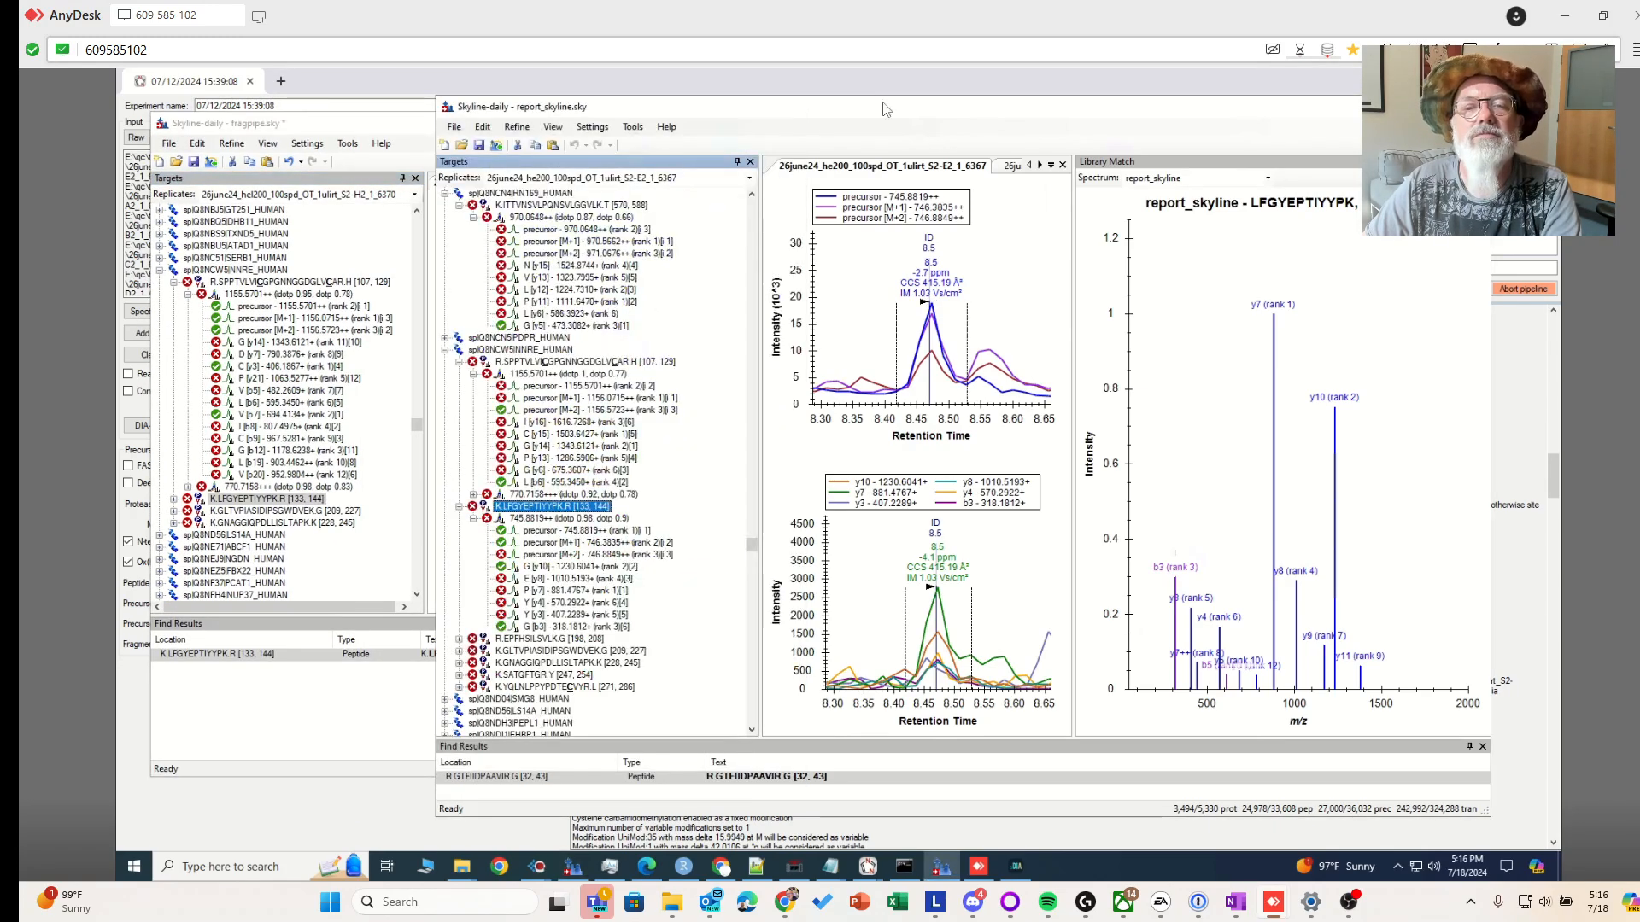
pyautogui.moveTo(835, 109); pyautogui.dragTo(935, 101)
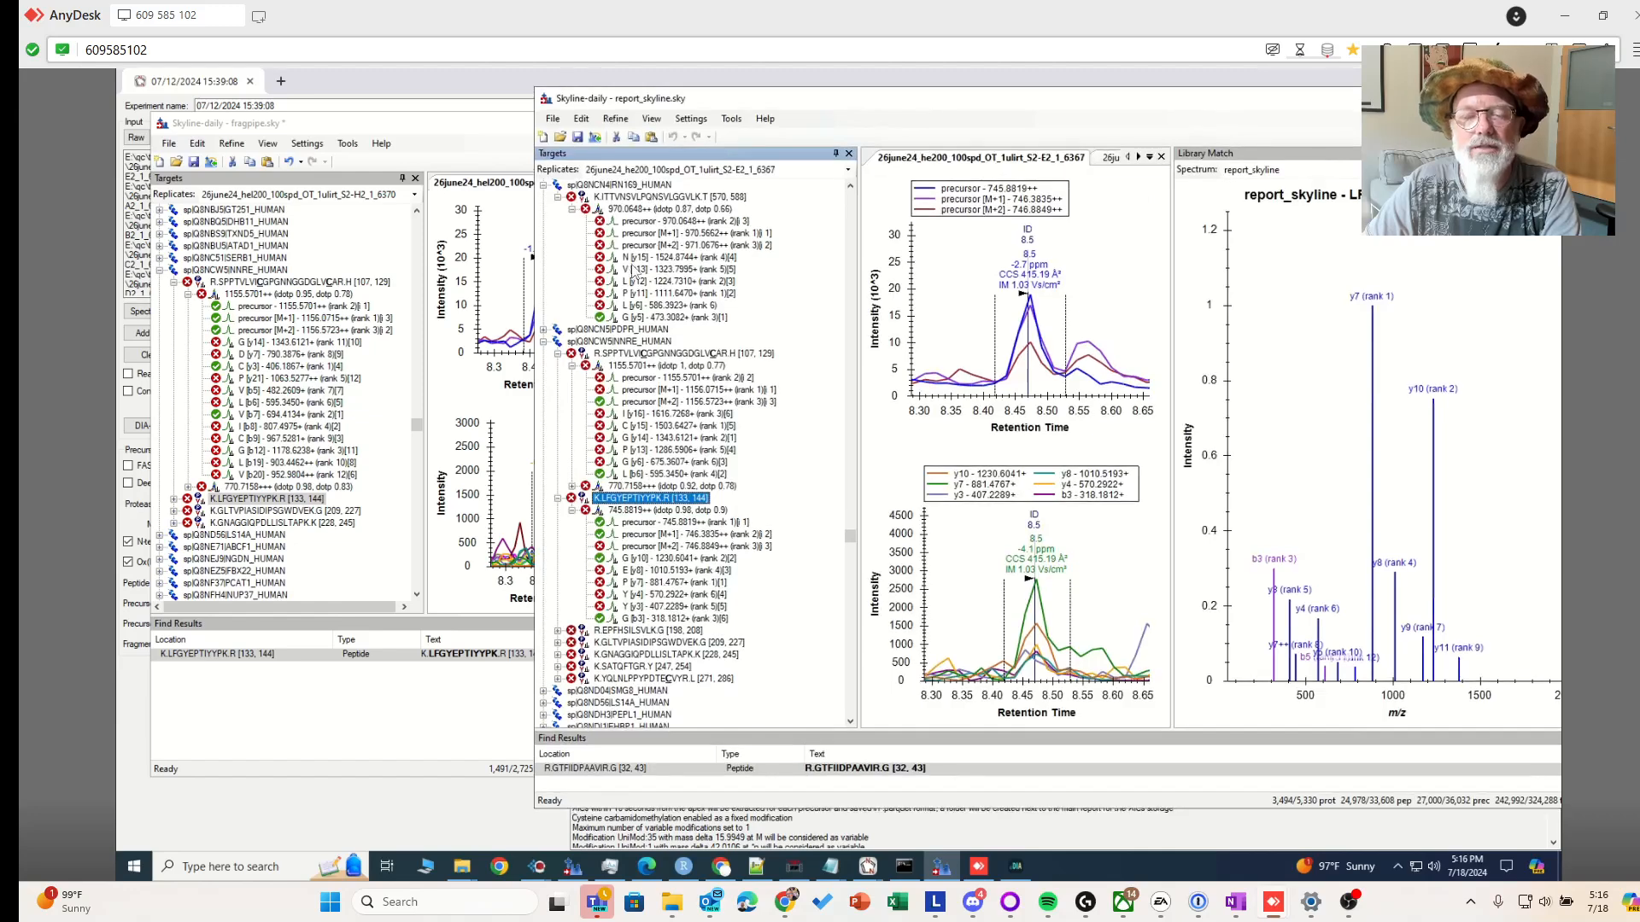
pyautogui.moveTo(531, 279); pyautogui.dragTo(777, 280)
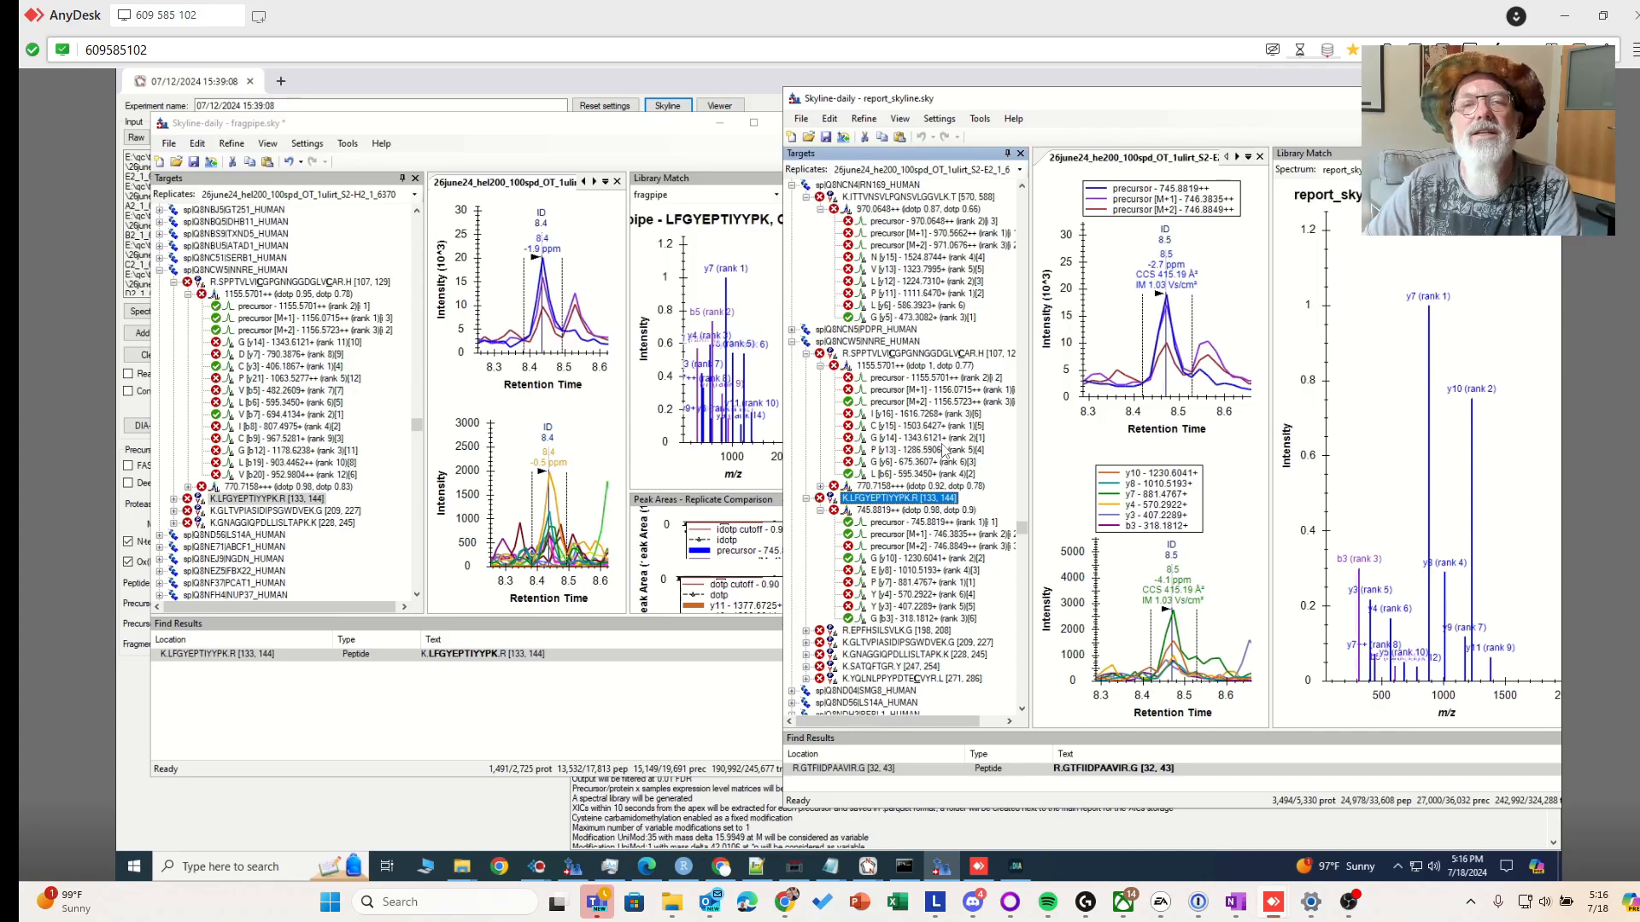
# Expand peptide LFGYEPTIYYPK in the fragpipe.sky targets to compare its transitions with those in report_skyline.sky
pyautogui.moveTo(945, 450)
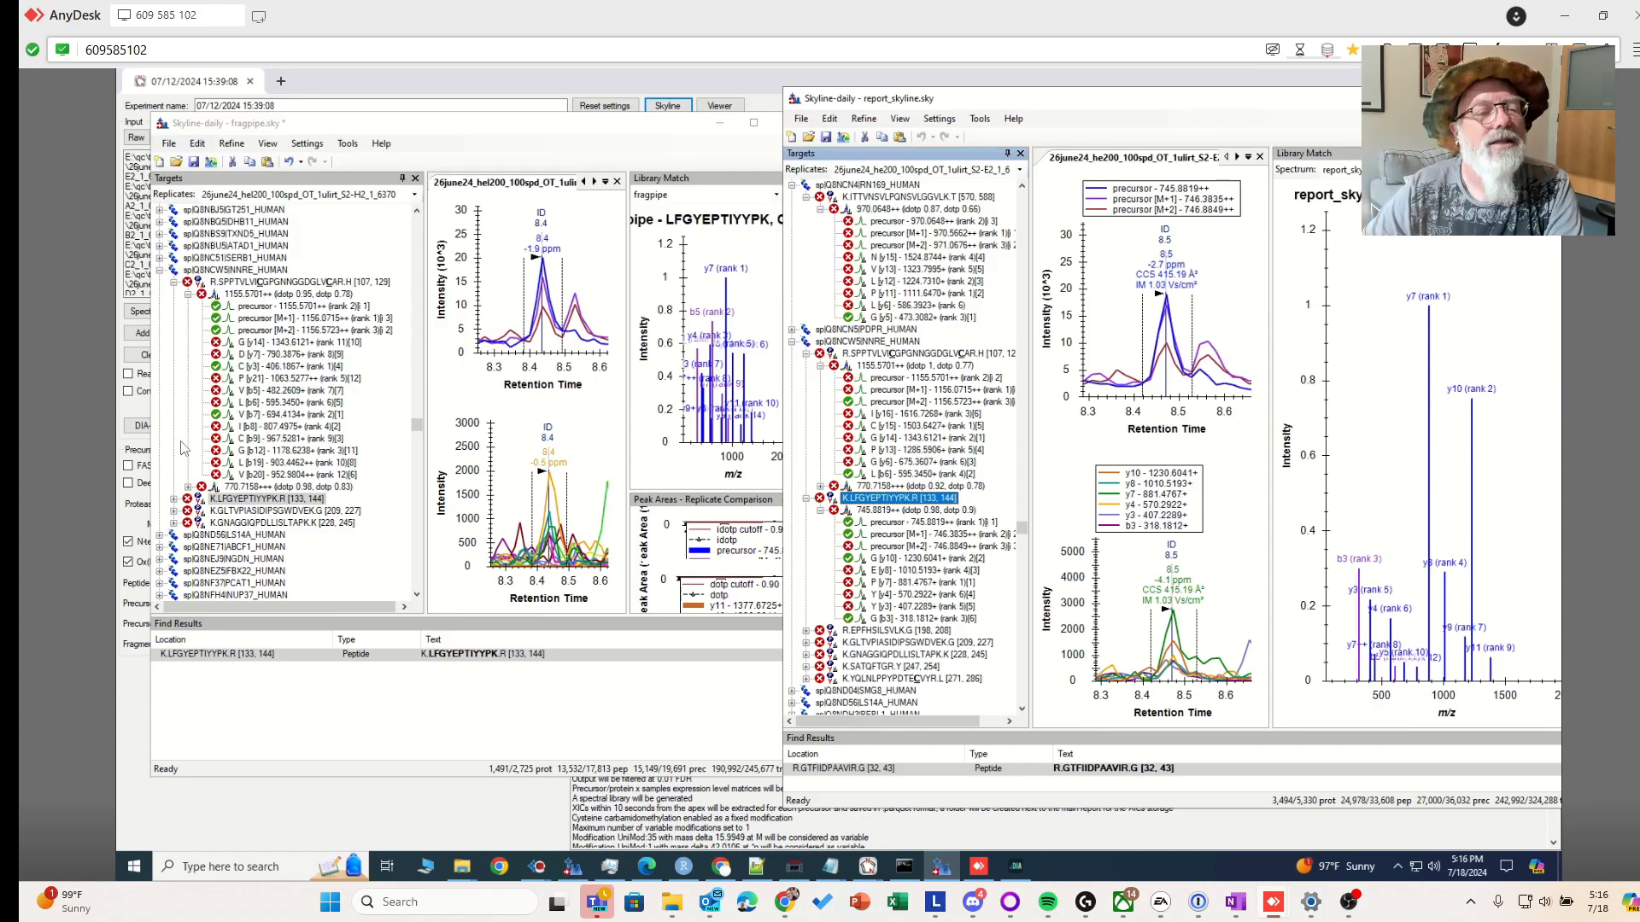
pyautogui.click(175, 503)
pyautogui.click(173, 499)
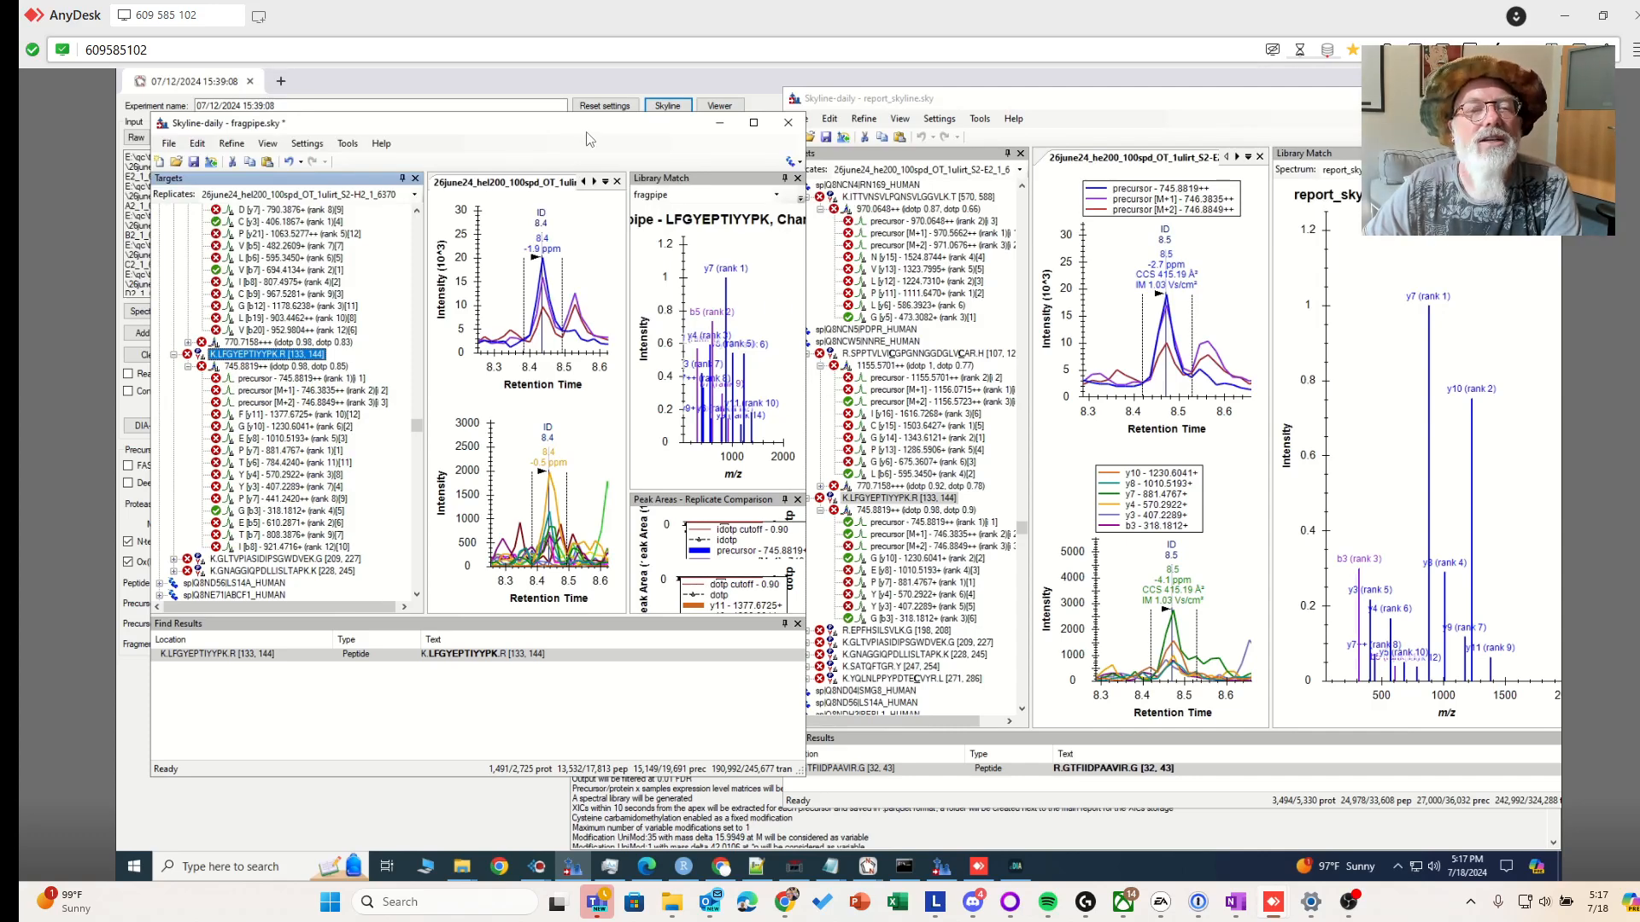
# Shift and widen the fragpipe.sky window, and enlarge its Library Match and chromatogram panes for peptide LFGYEPTIYYPK
pyautogui.moveTo(704, 123); pyautogui.dragTo(636, 125)
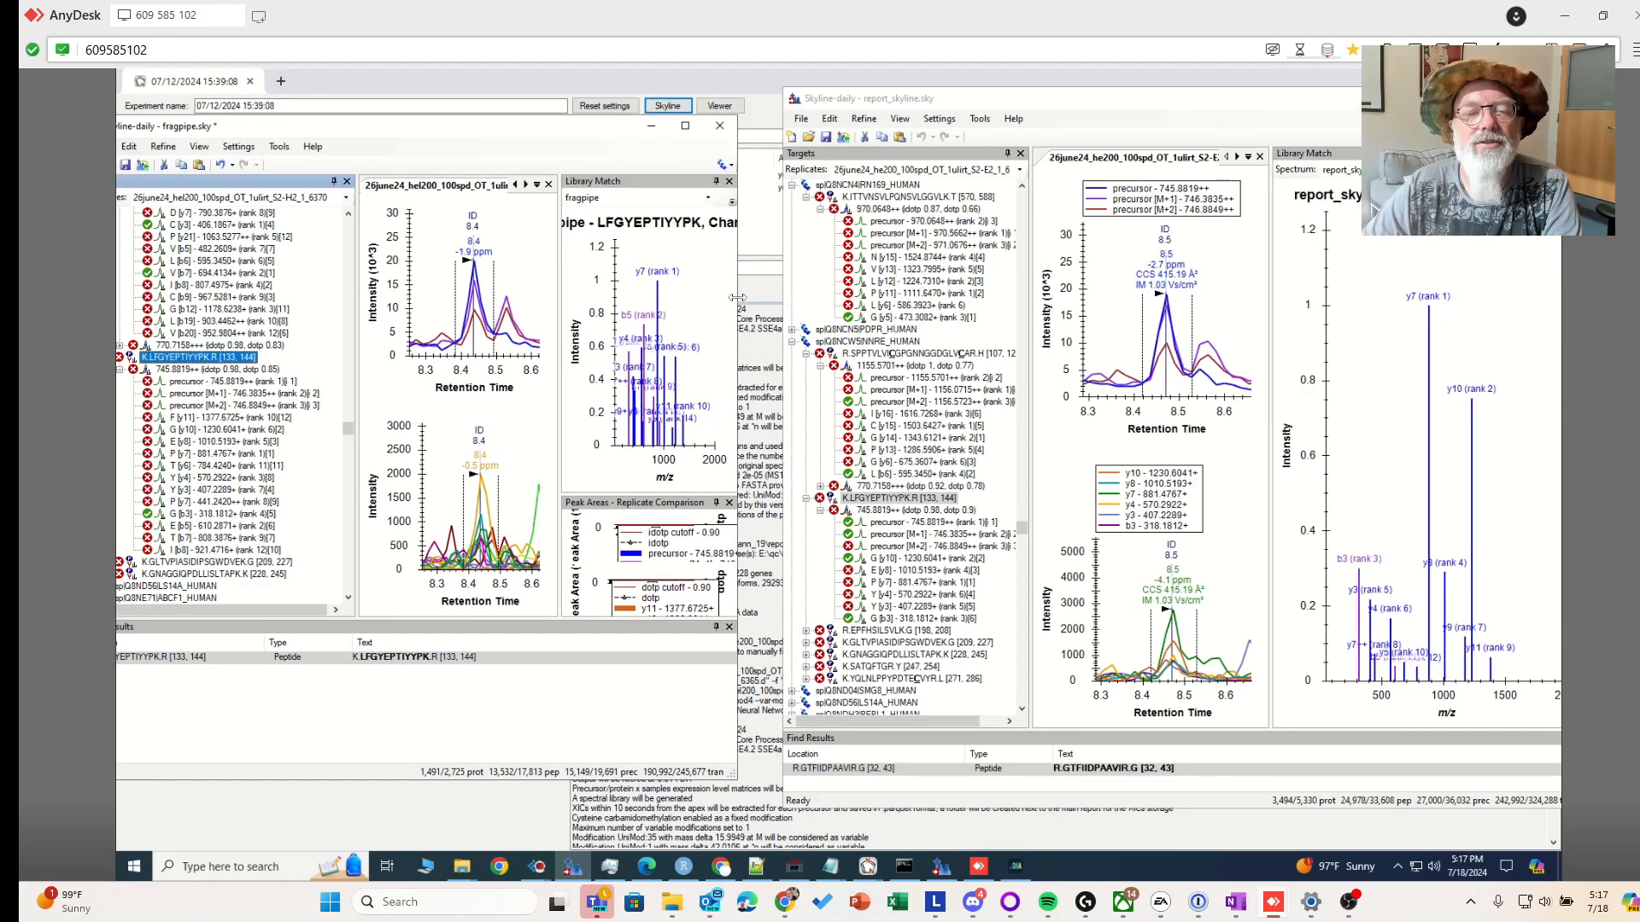
pyautogui.moveTo(738, 313); pyautogui.dragTo(805, 309)
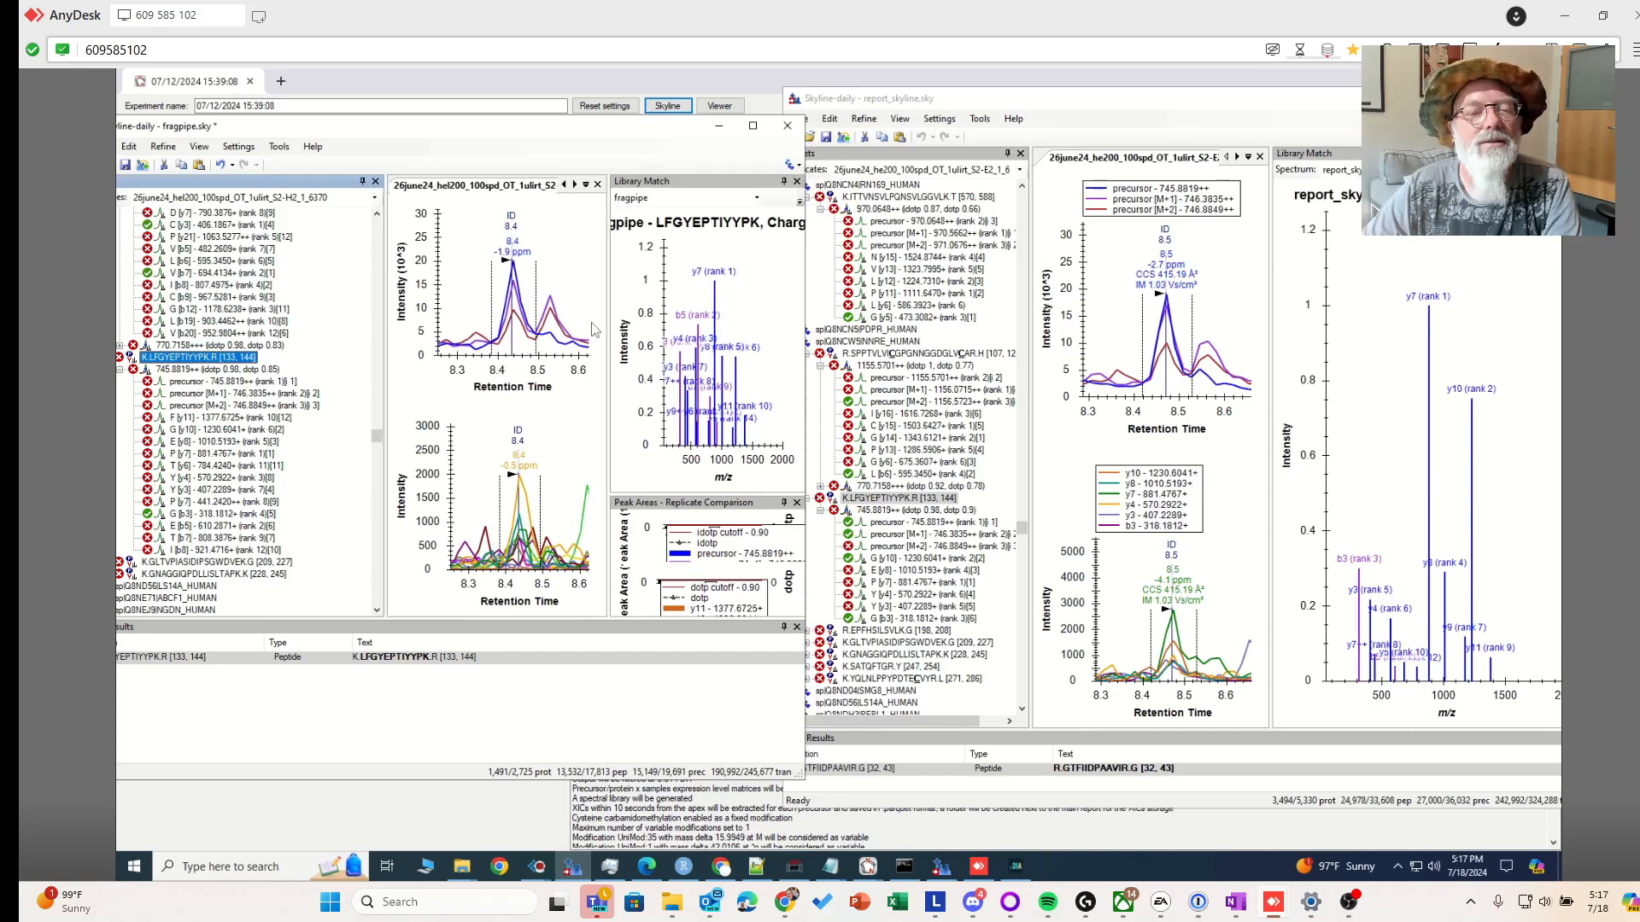
pyautogui.moveTo(630, 331)
pyautogui.mouseDown()
pyautogui.moveTo(602, 334)
pyautogui.moveTo(629, 334)
pyautogui.mouseUp()
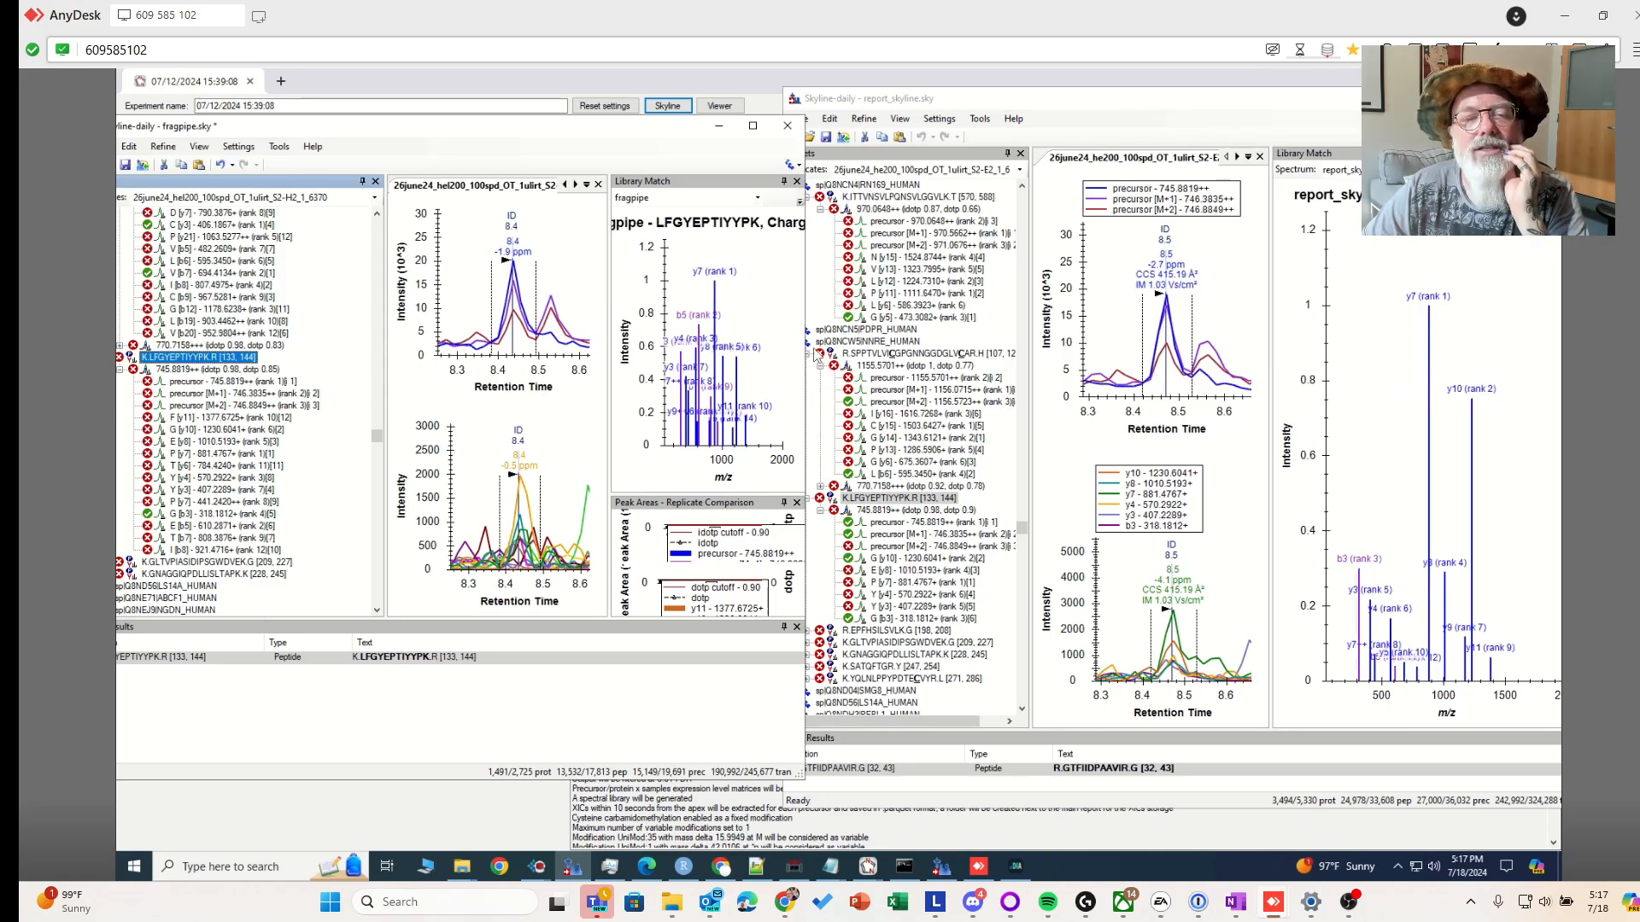
pyautogui.moveTo(805, 350); pyautogui.dragTo(1027, 346)
pyautogui.moveTo(771, 333); pyautogui.dragTo(683, 346)
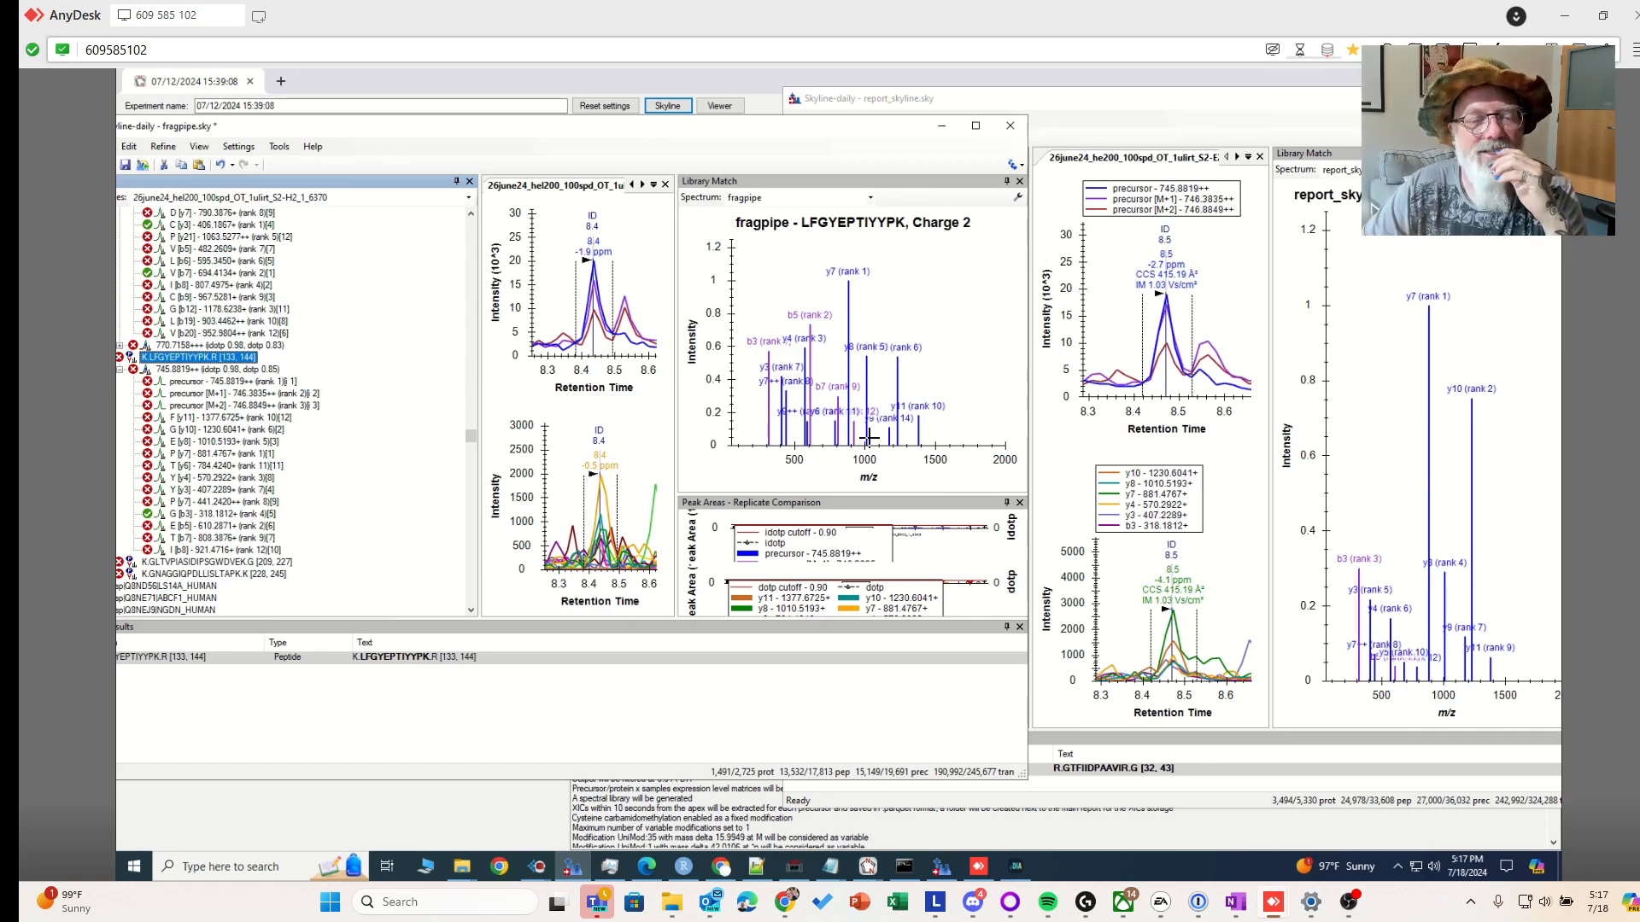
pyautogui.moveTo(663, 631); pyautogui.dragTo(281, 530)
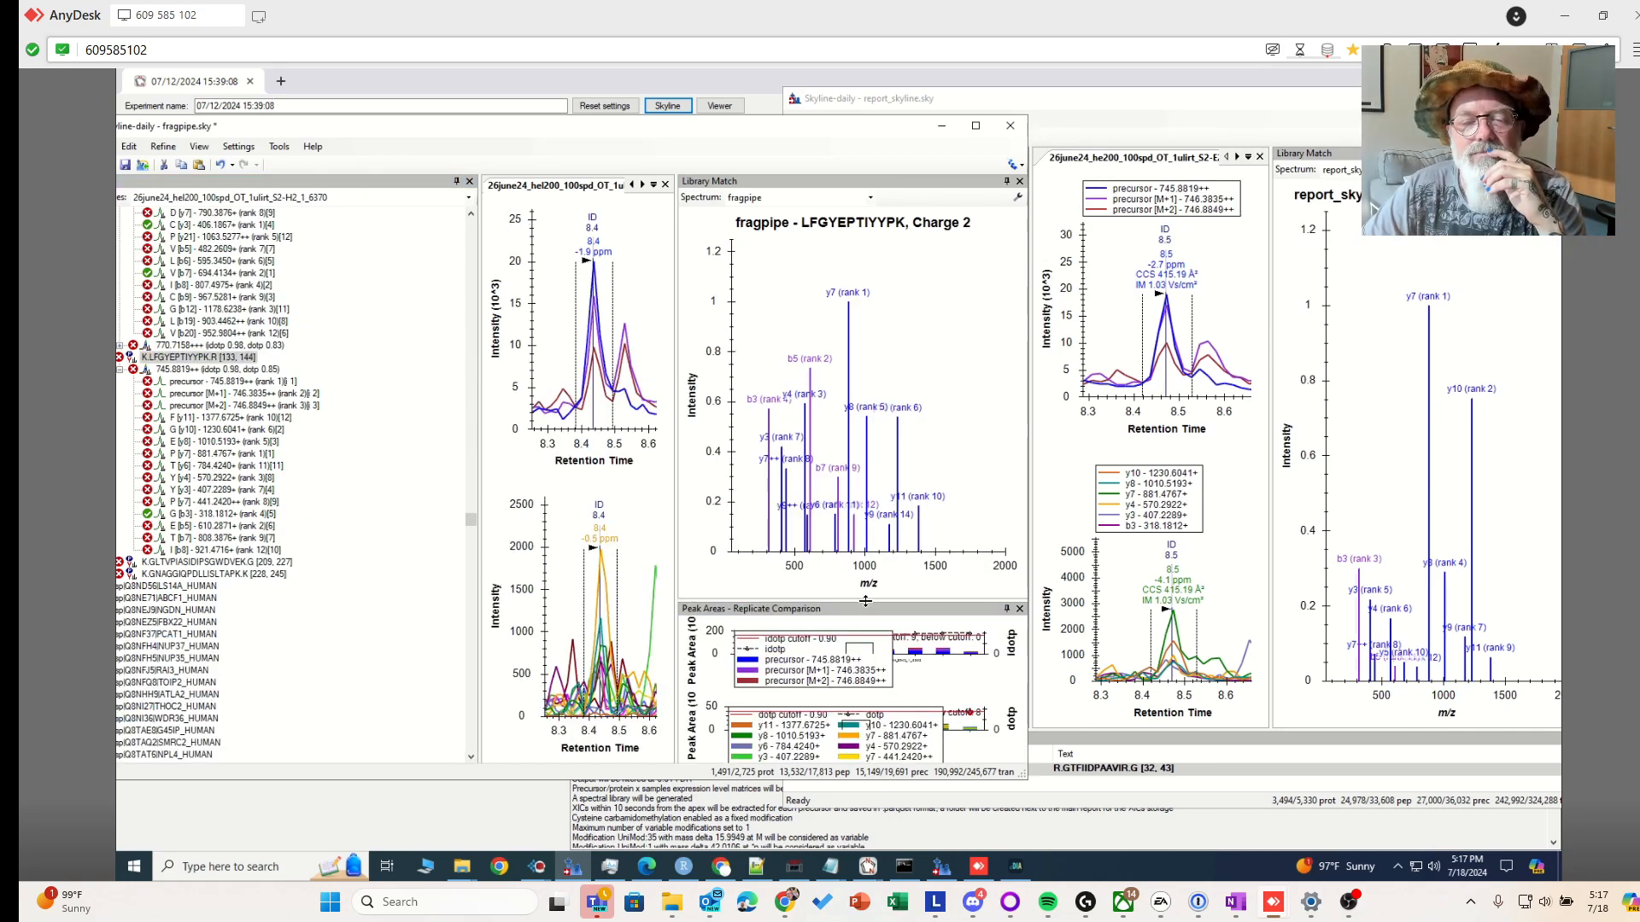
# Shrink the Library Match pane in fragpipe.sky slightly and widen the chromatogram panes for peptide LFGYEPTIYYPK
pyautogui.moveTo(854, 602); pyautogui.dragTo(900, 588)
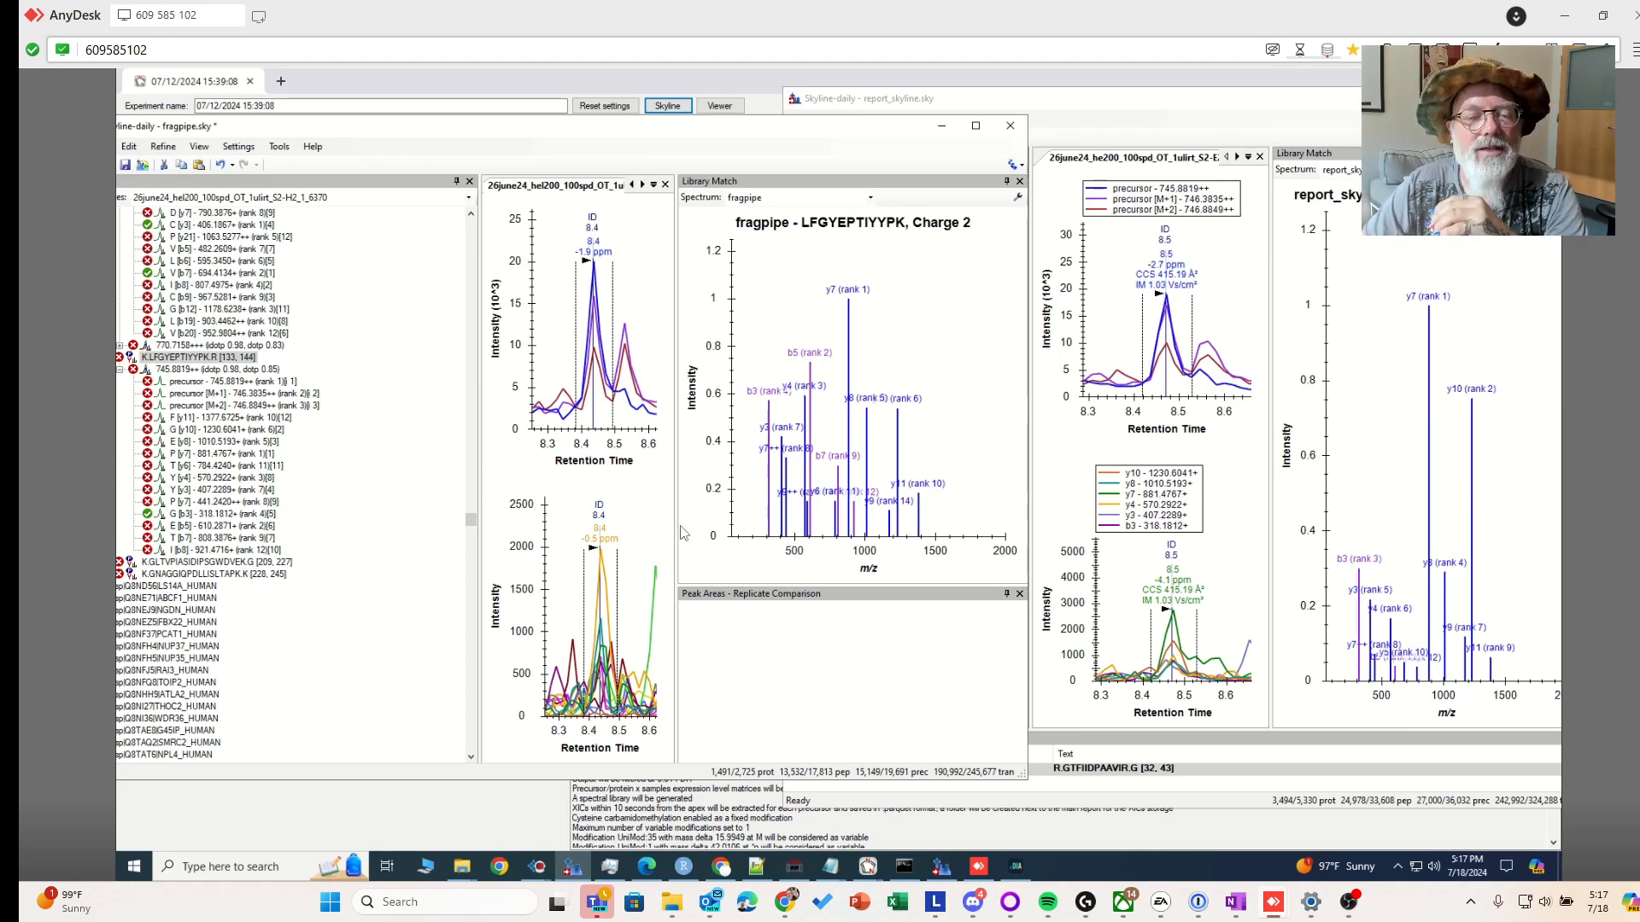
pyautogui.moveTo(677, 524); pyautogui.dragTo(755, 523)
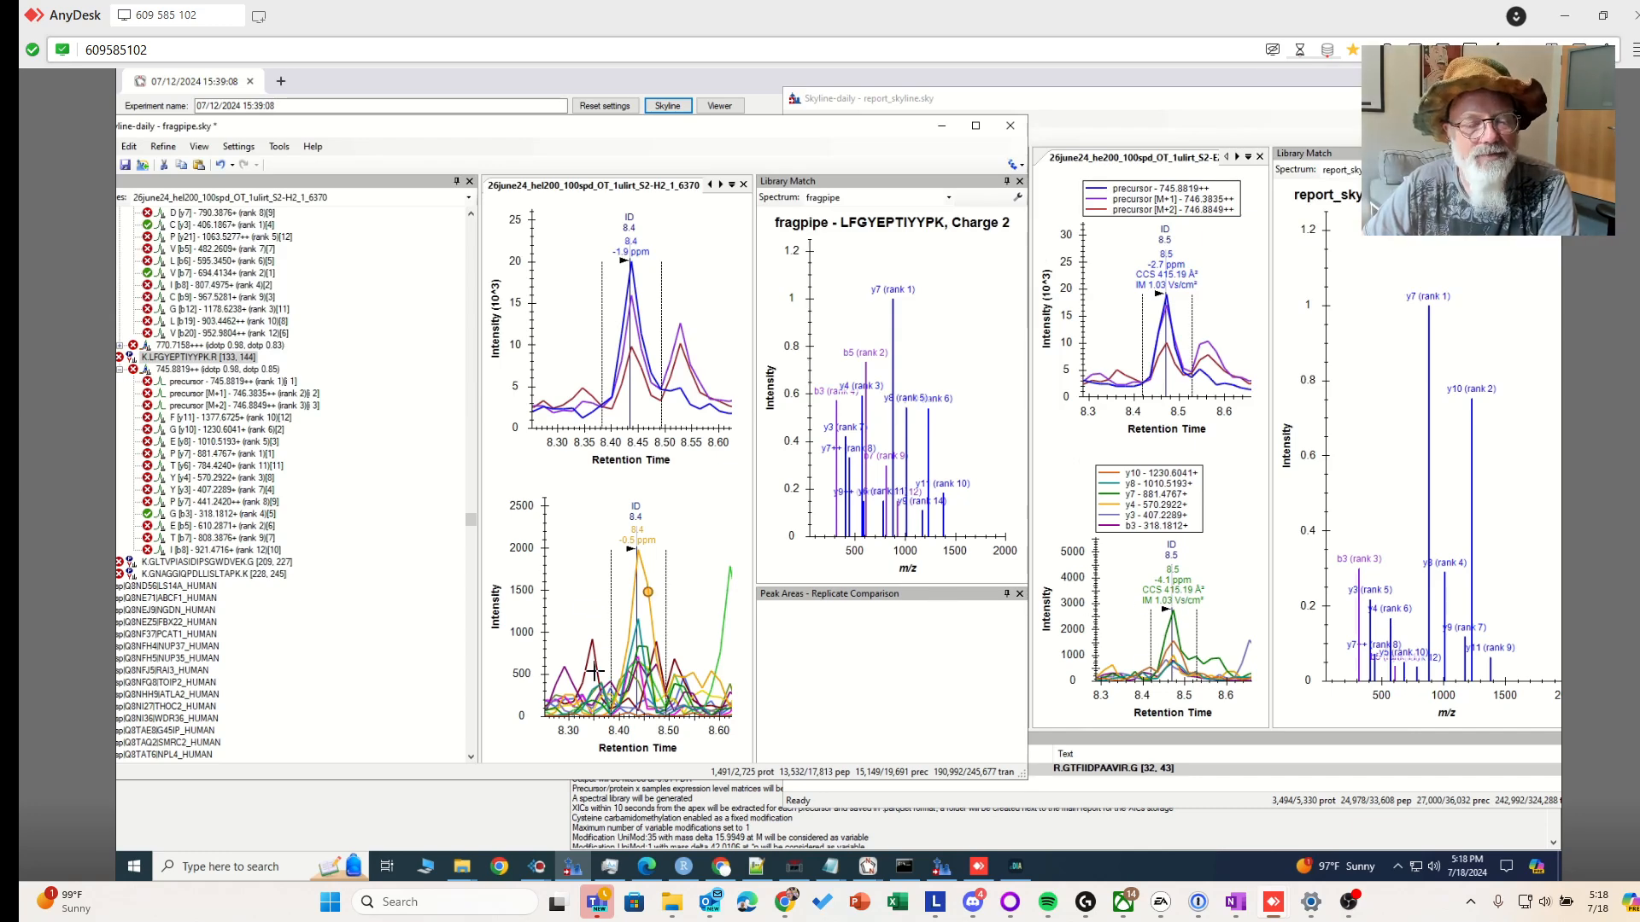
# Look at the 26june24_hel50_100spd_OT_1ulirt_S2-A2_1_6363 run in Spectronaut, and return to the LFGYEPTIYYPK transitions in the fragpipe.sky targets
pyautogui.moveTo(540, 868)
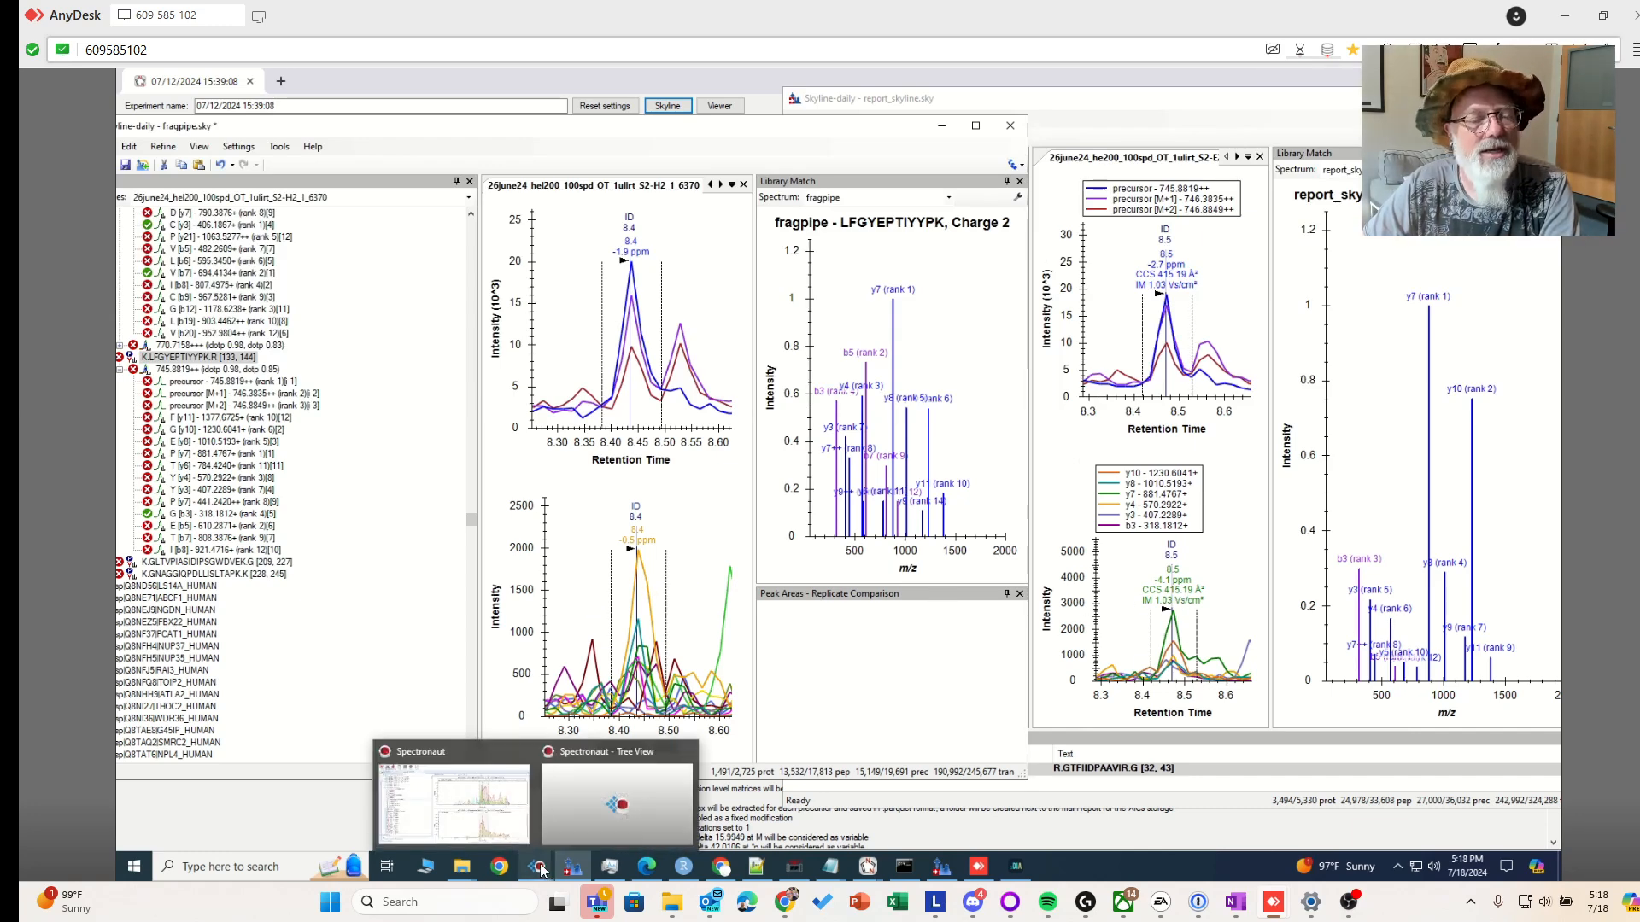
pyautogui.click(517, 823)
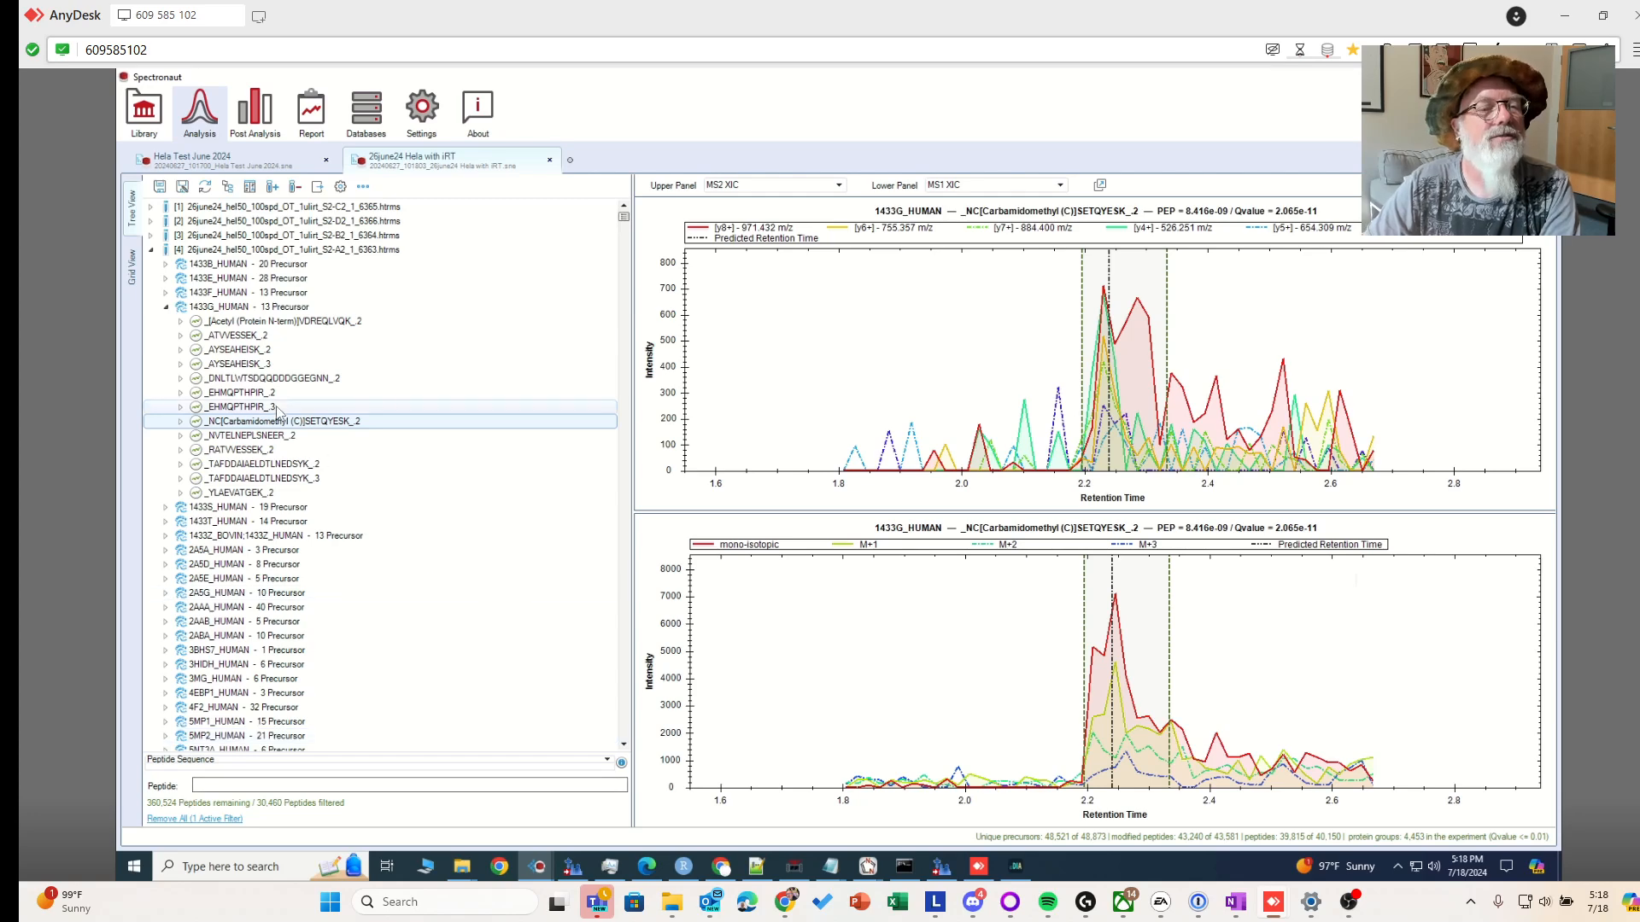
pyautogui.click(151, 250)
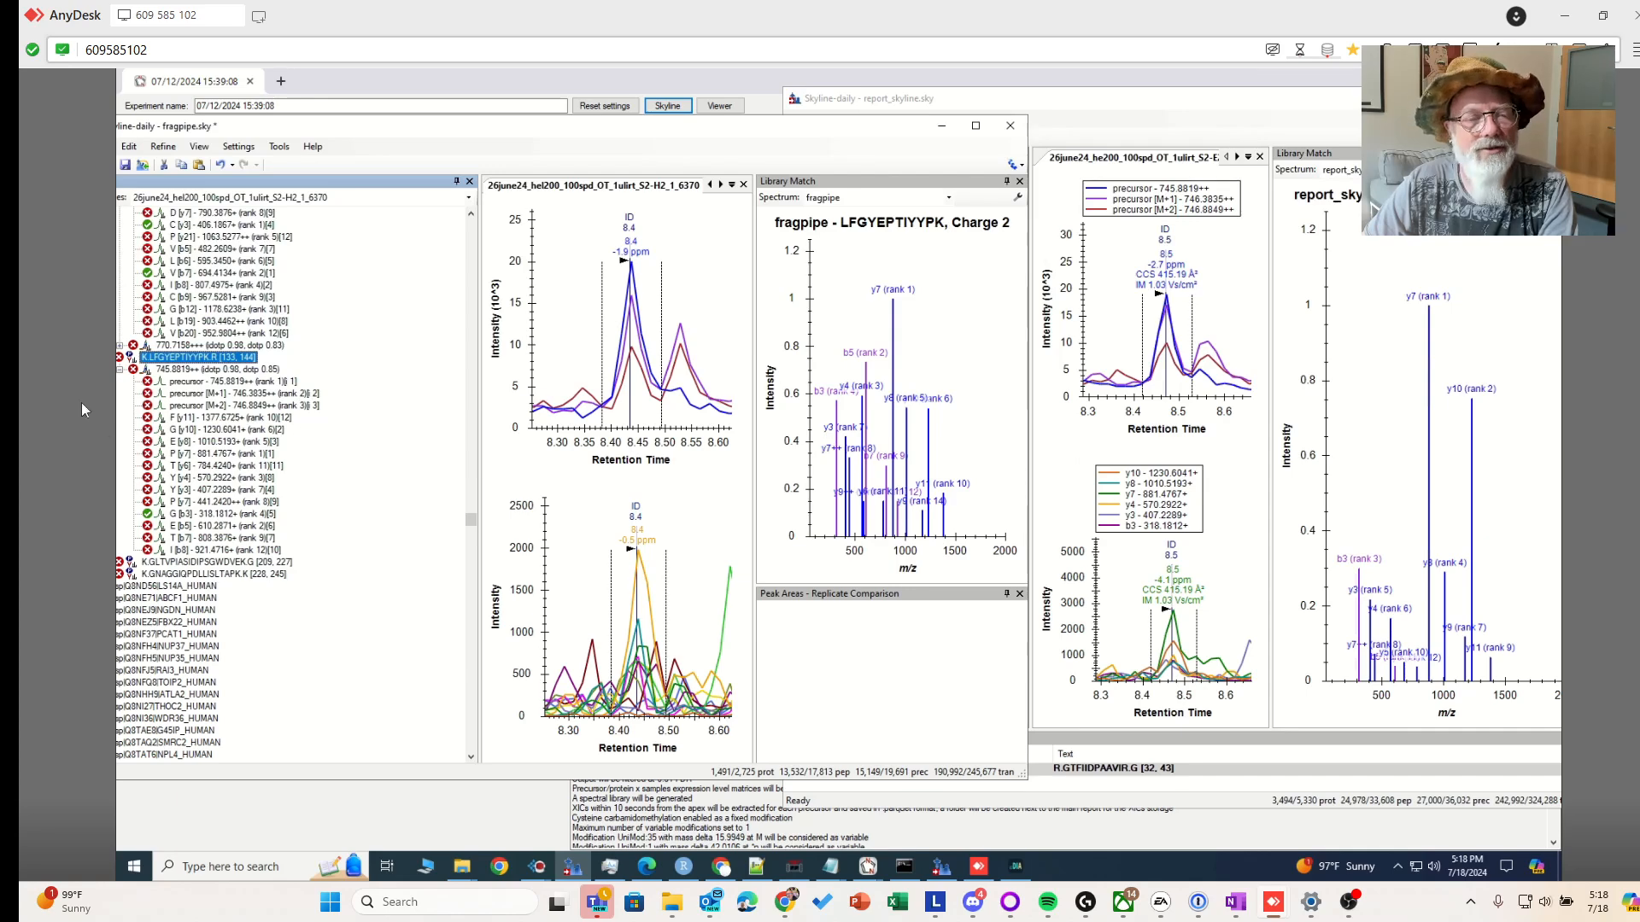
pyautogui.scroll(2, 325, 330)
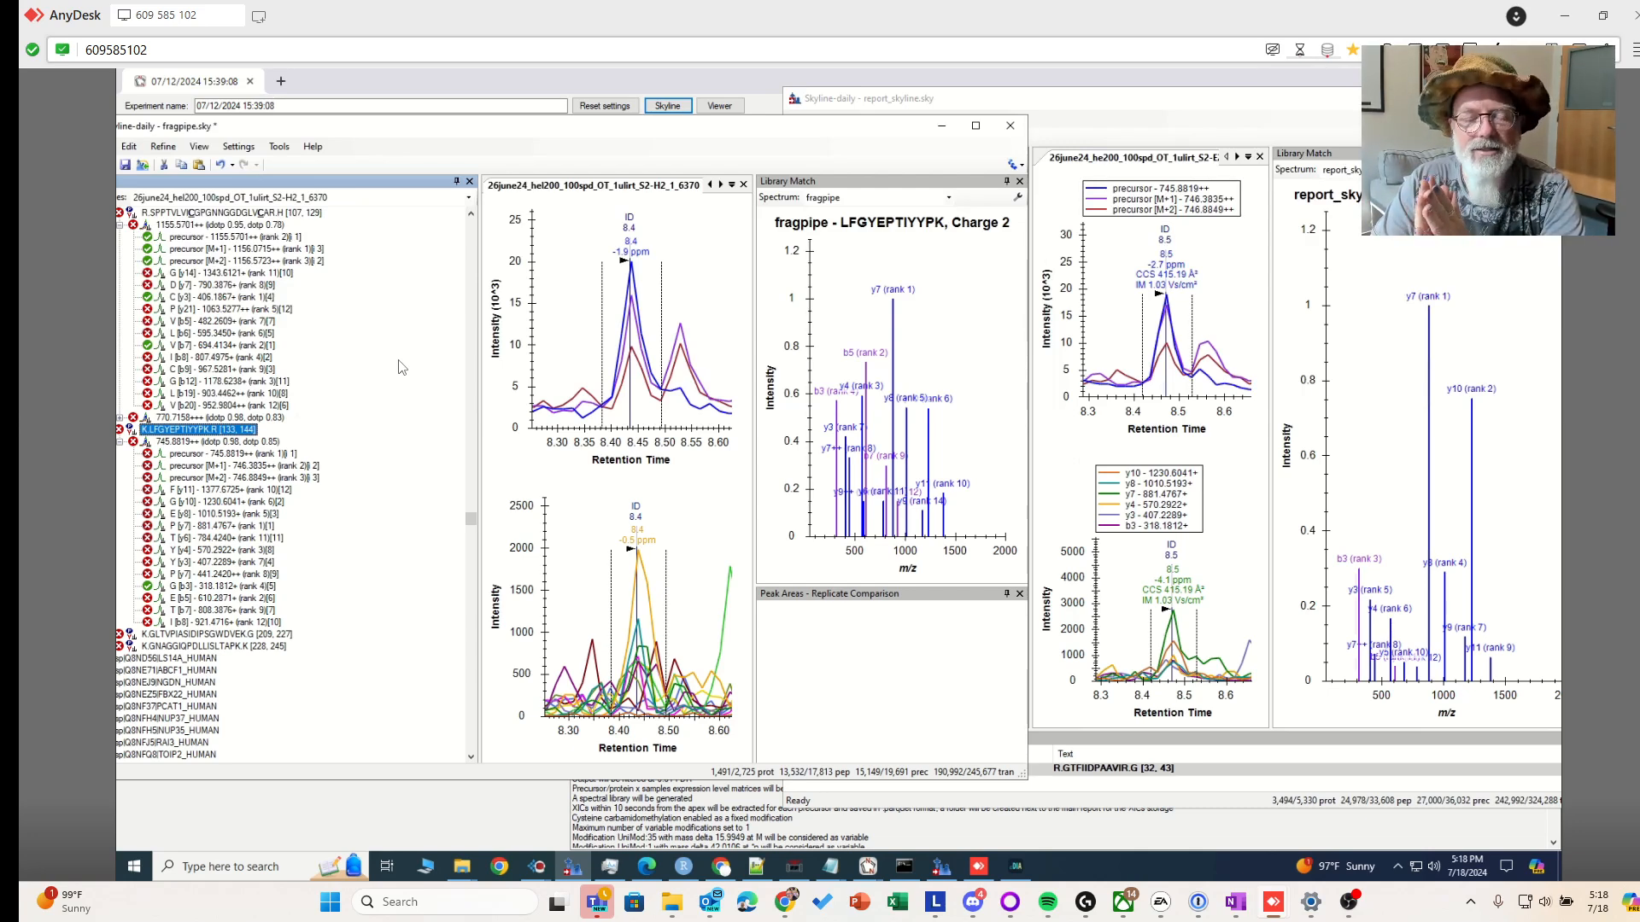
# Open report.stats from the diann_19 folder with the default conversions, fit the Proteins.Identified column to its contents, and close the workbook
pyautogui.click(461, 866)
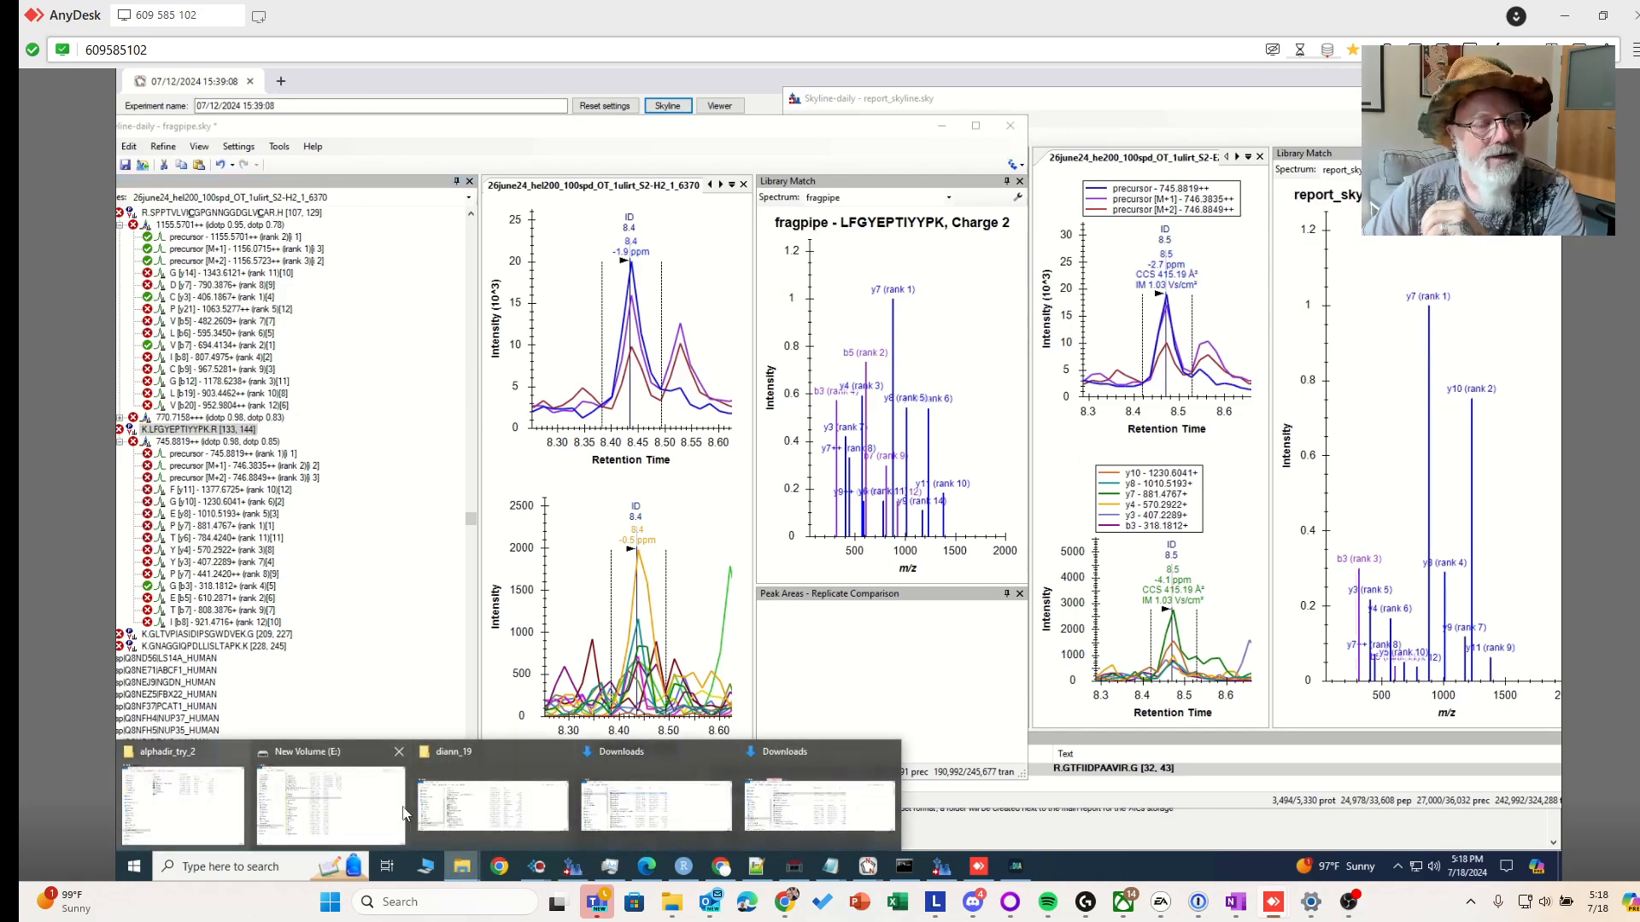
pyautogui.click(527, 802)
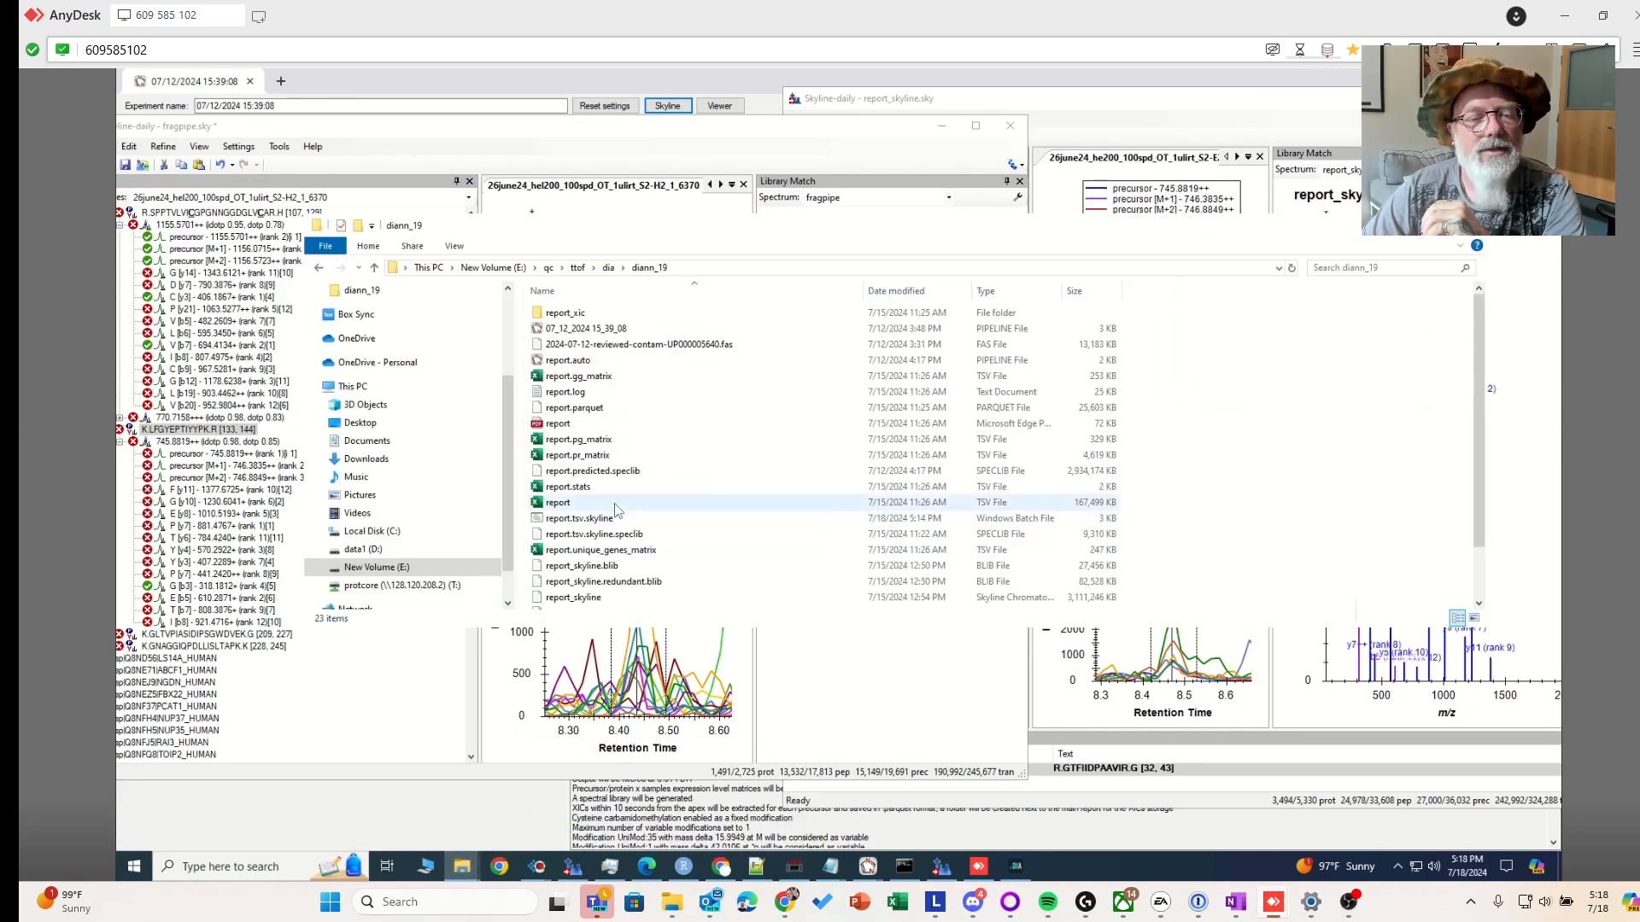
pyautogui.doubleClick(568, 428)
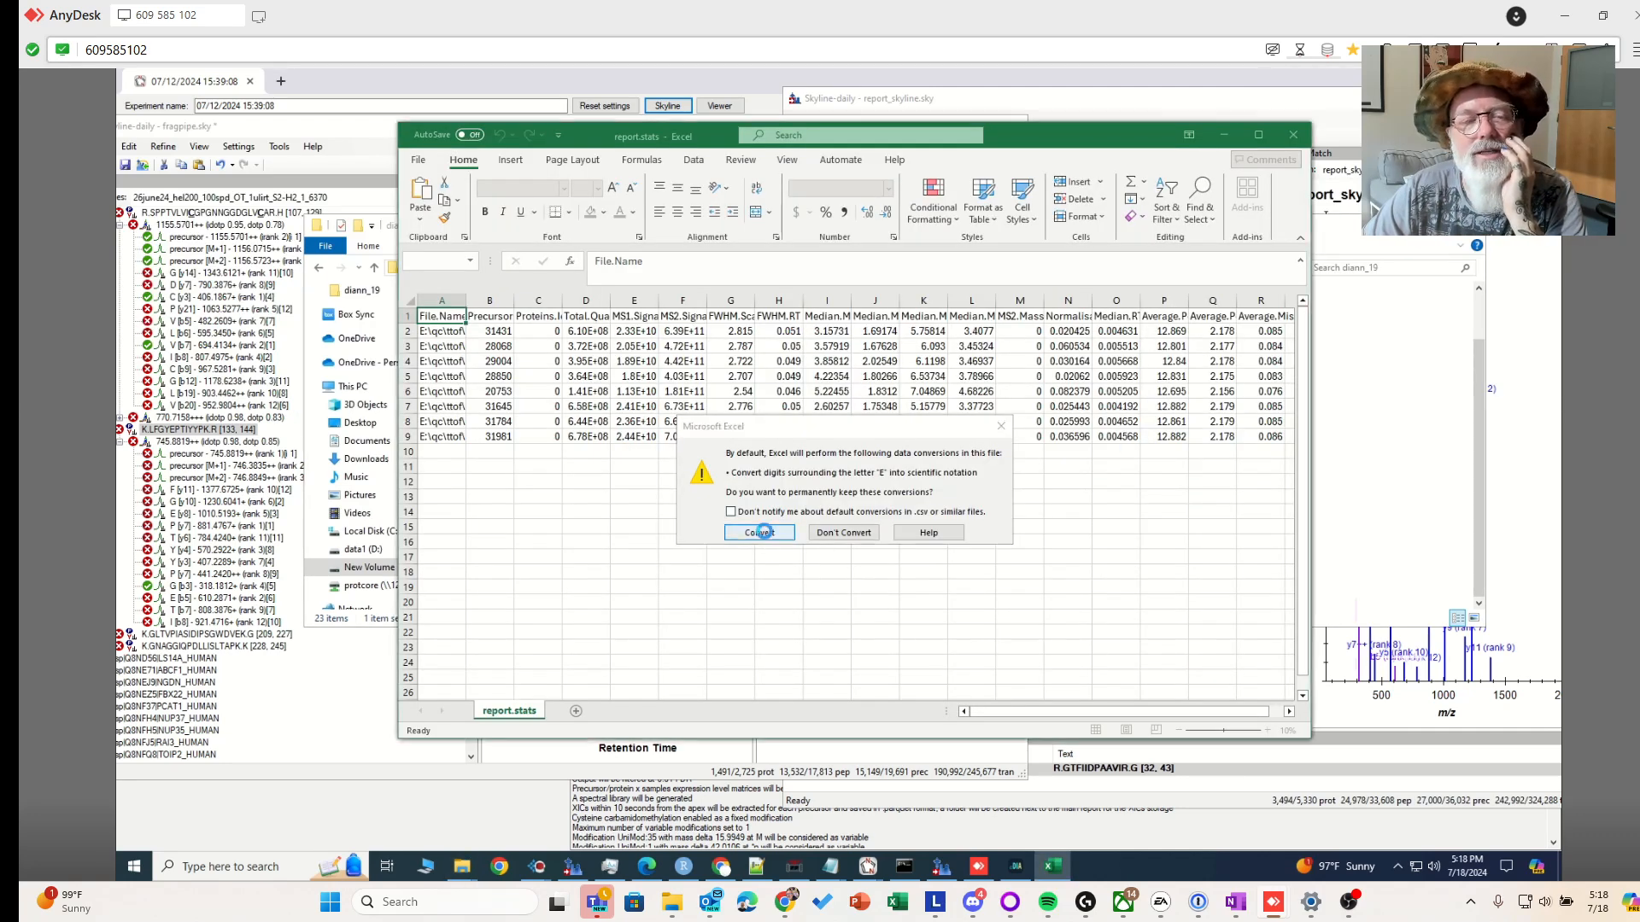
pyautogui.click(762, 531)
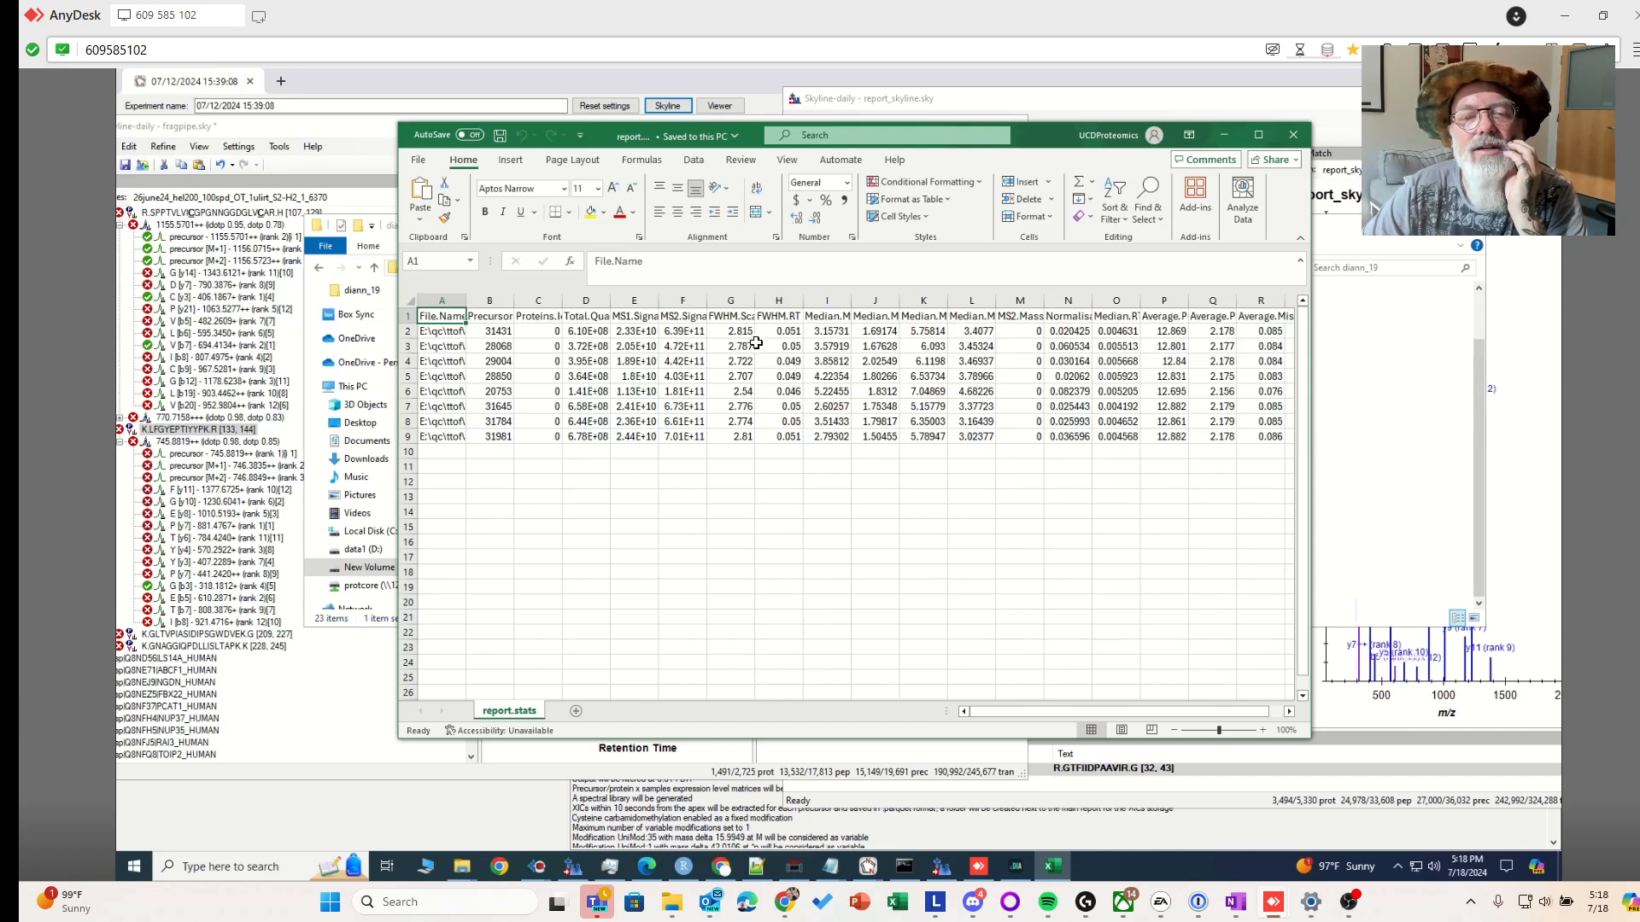
pyautogui.moveTo(992, 712); pyautogui.dragTo(889, 706)
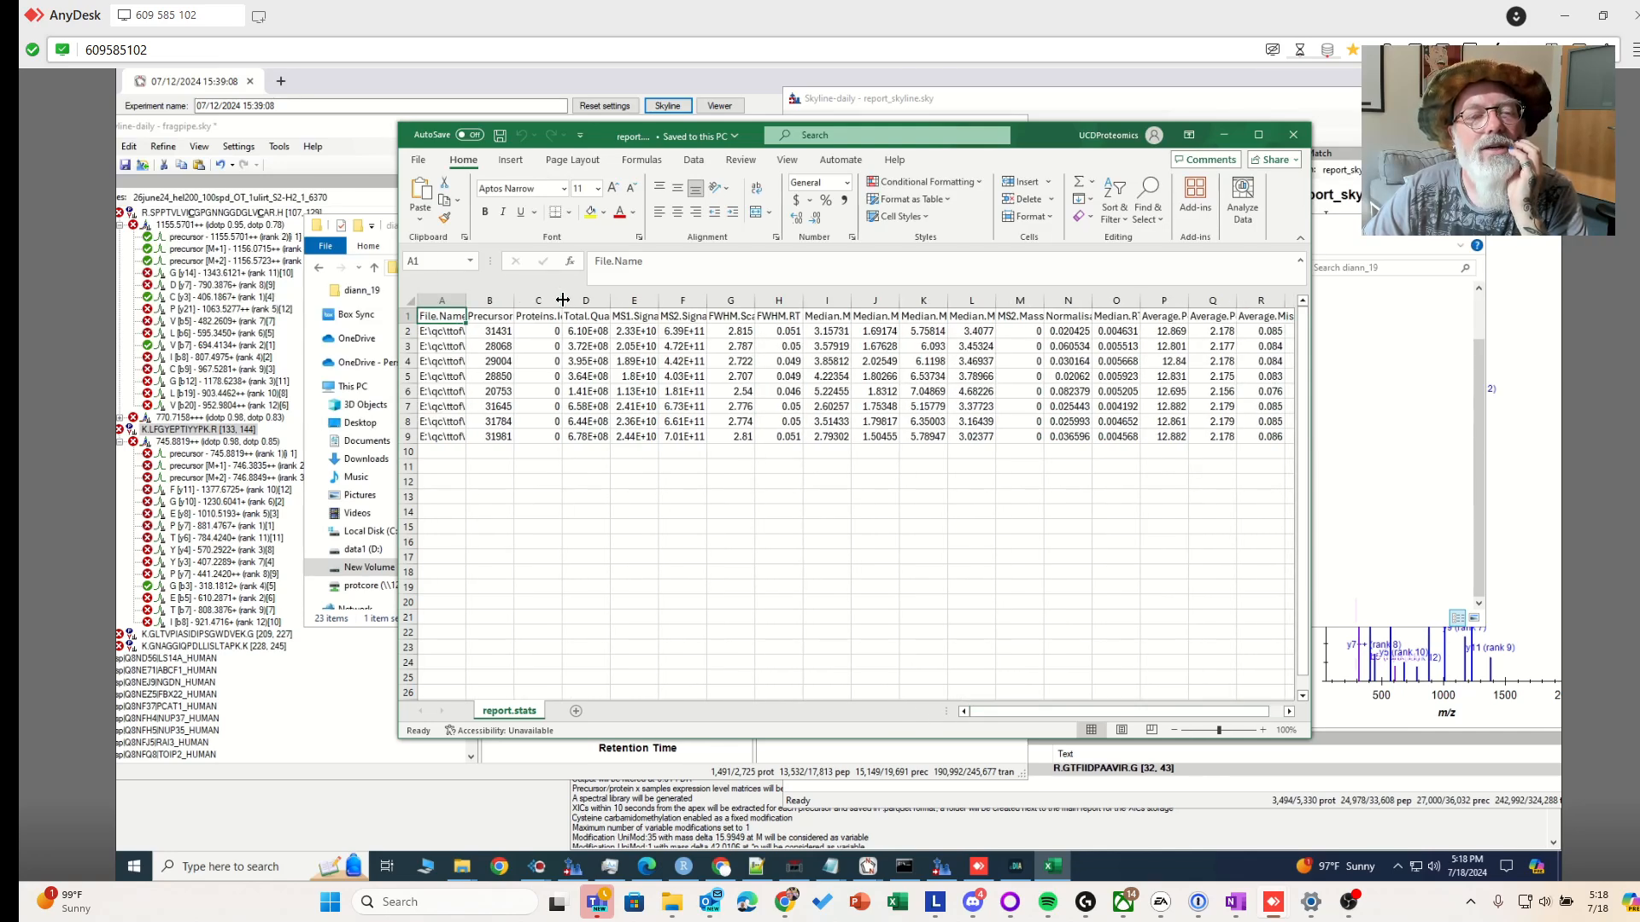
pyautogui.doubleClick(563, 300)
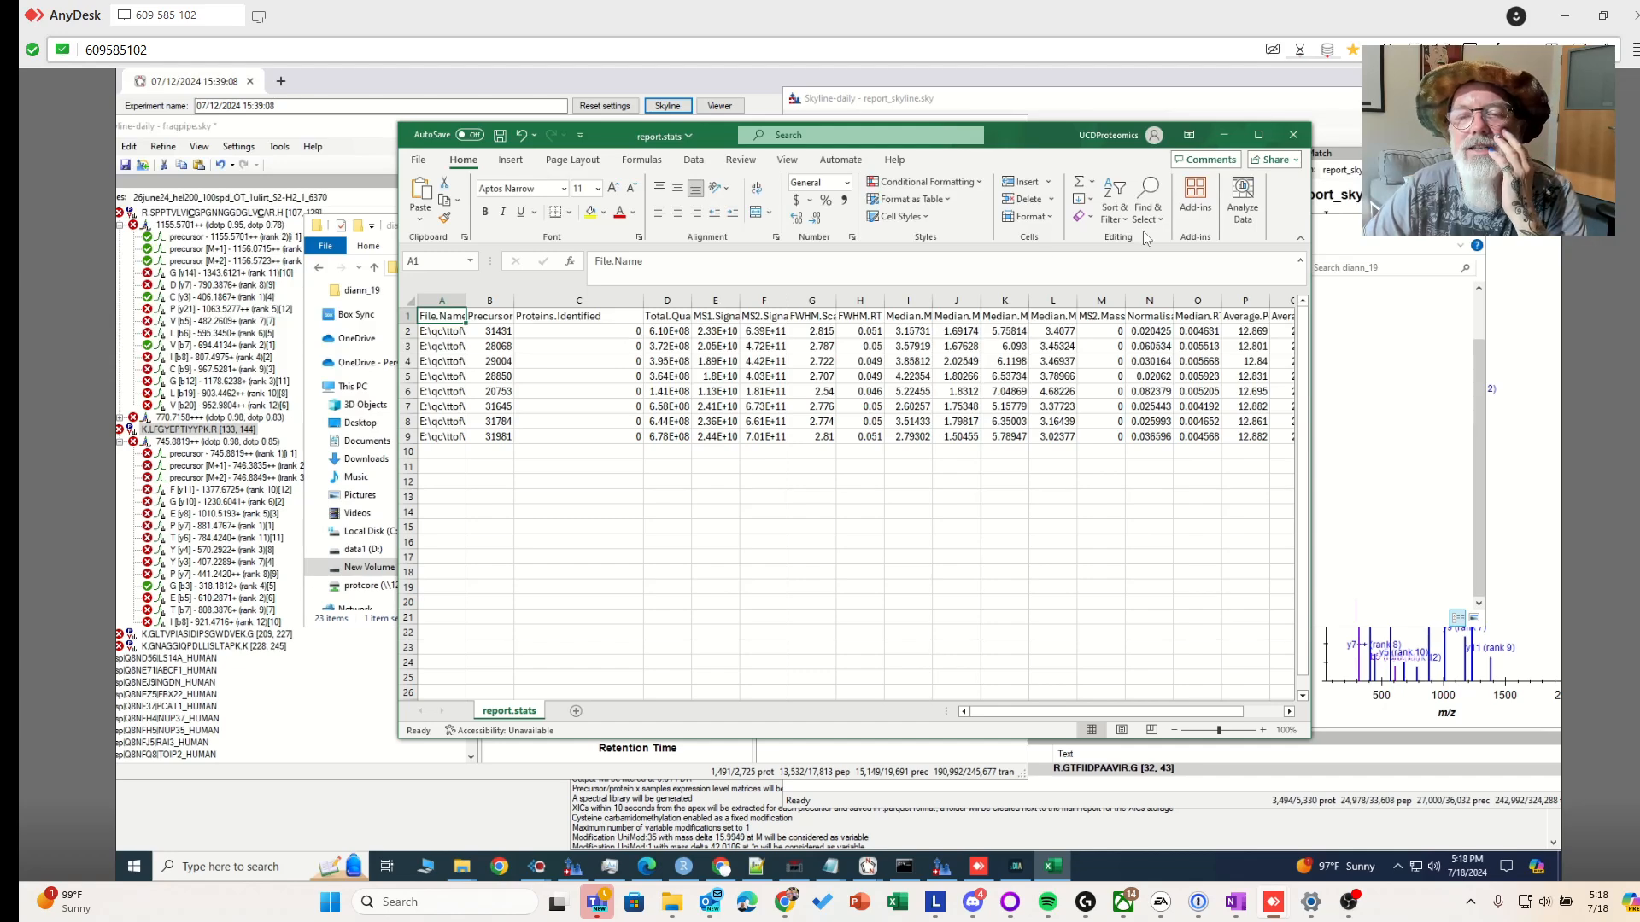
pyautogui.click(1294, 134)
pyautogui.click(924, 544)
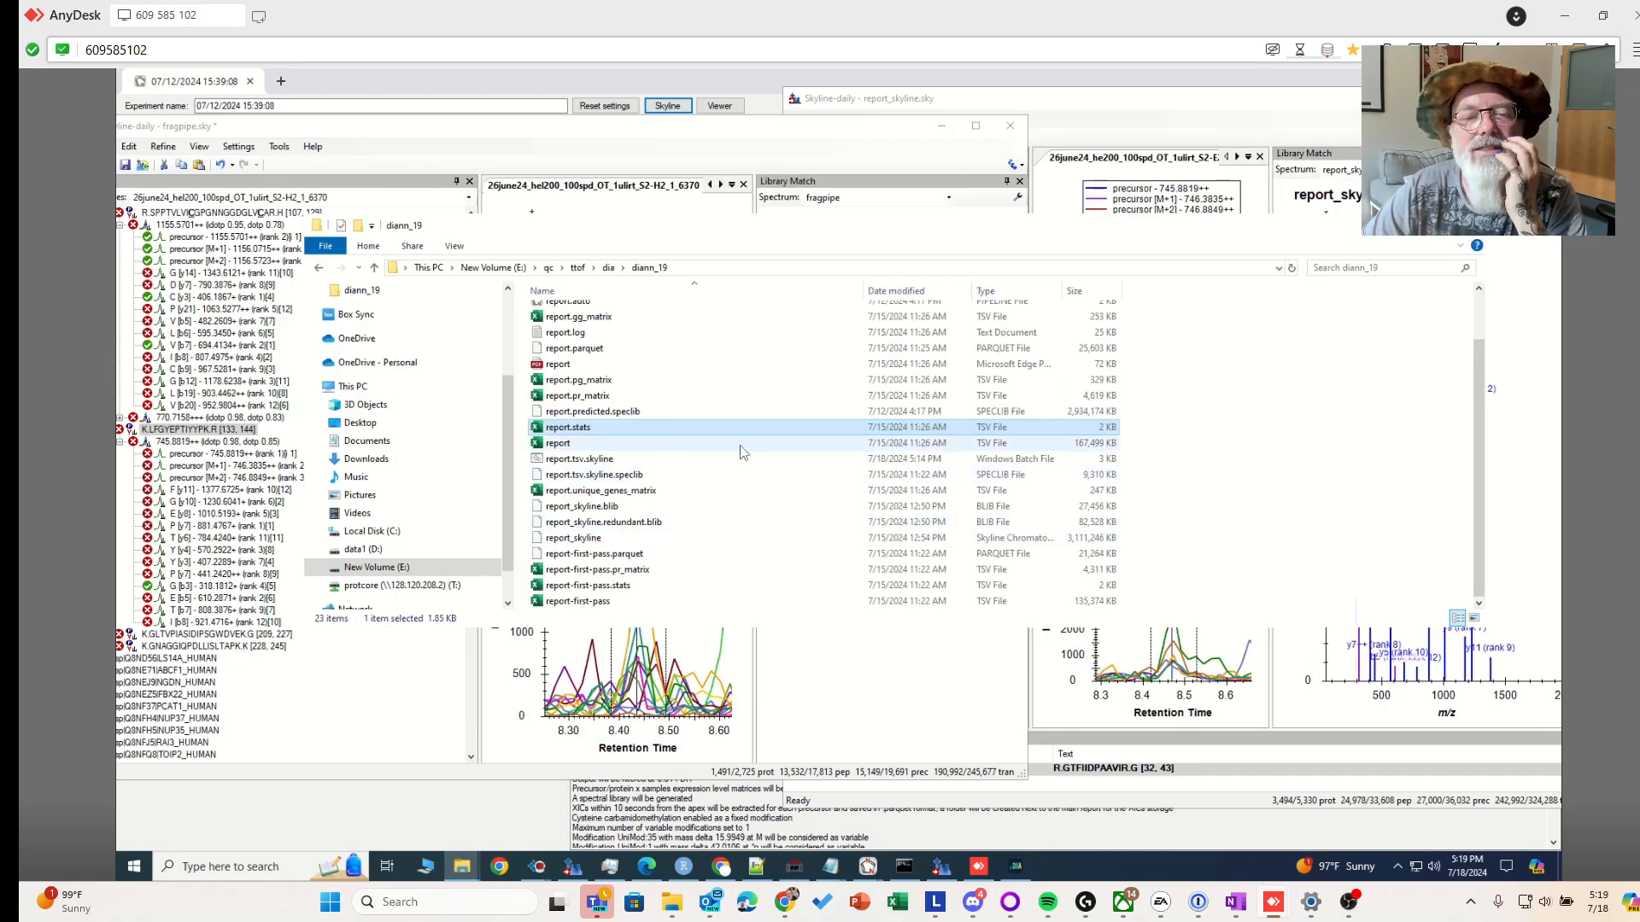
pyautogui.doubleClick(615, 445)
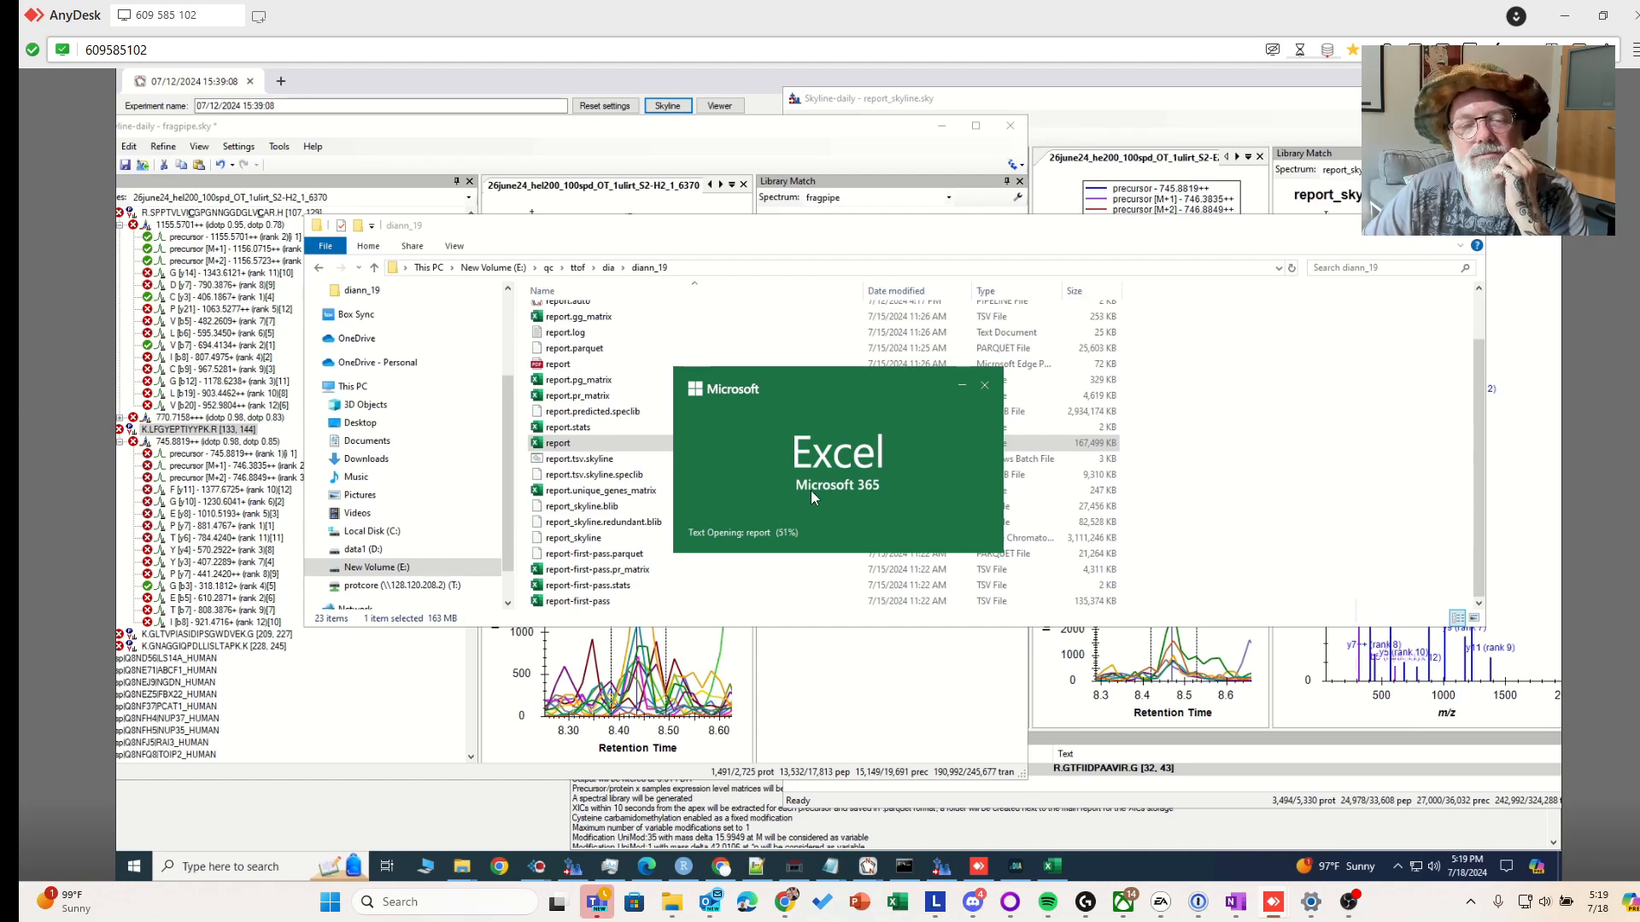
pyautogui.click(985, 386)
pyautogui.scroll(2, 602, 483)
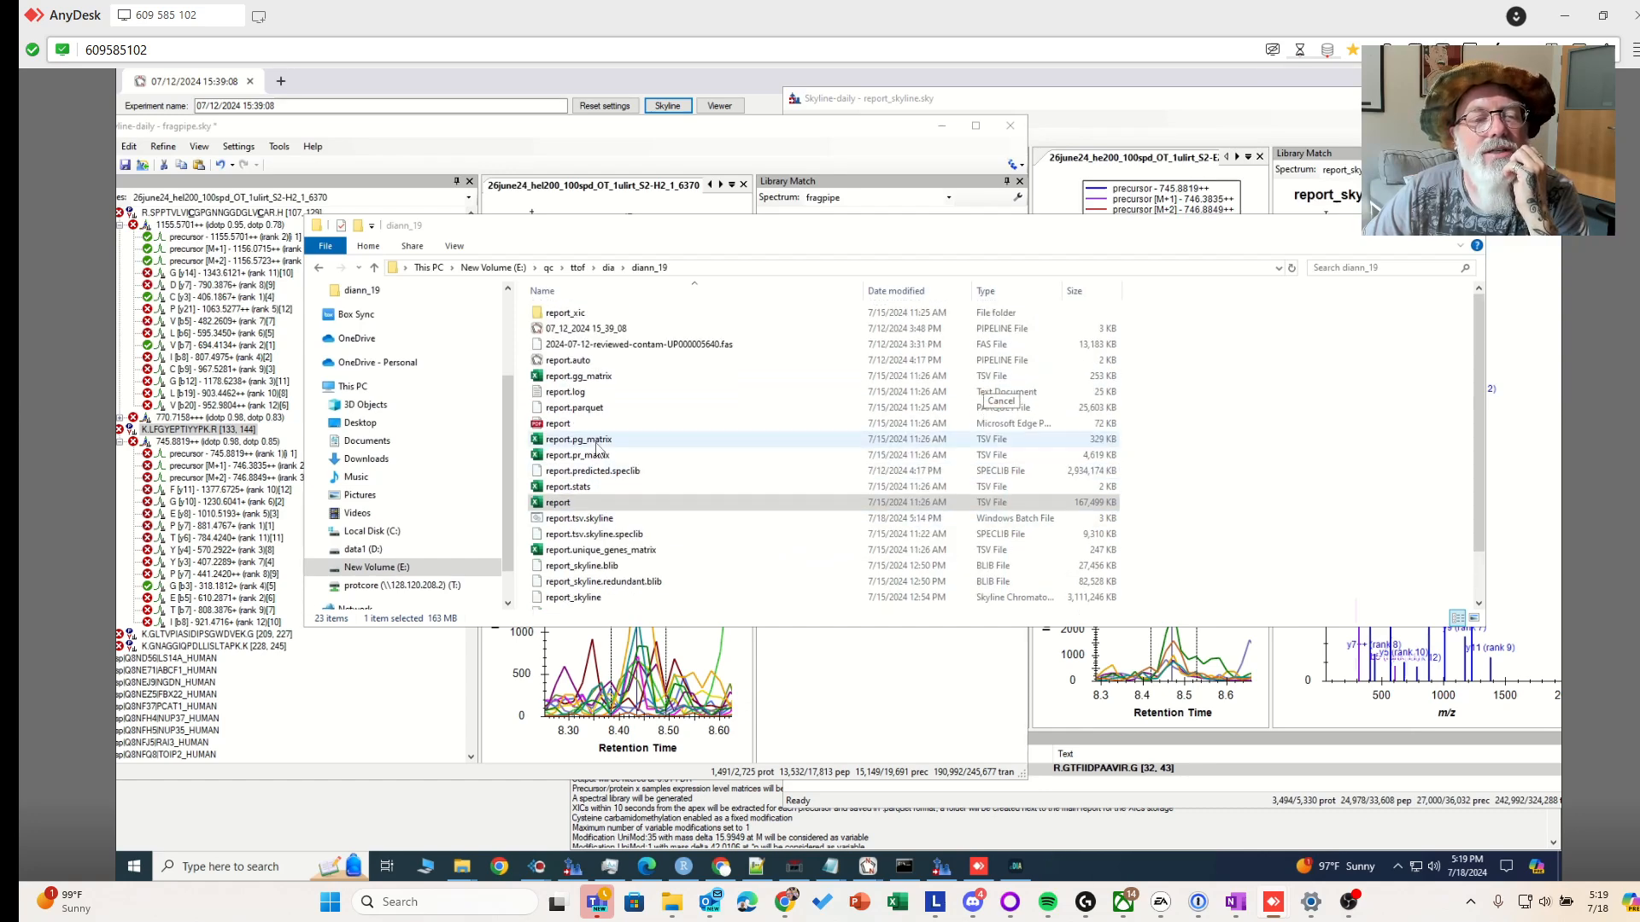
# Open report.stats again without data conversion to check the run statistics, and close it
pyautogui.doubleClick(602, 488)
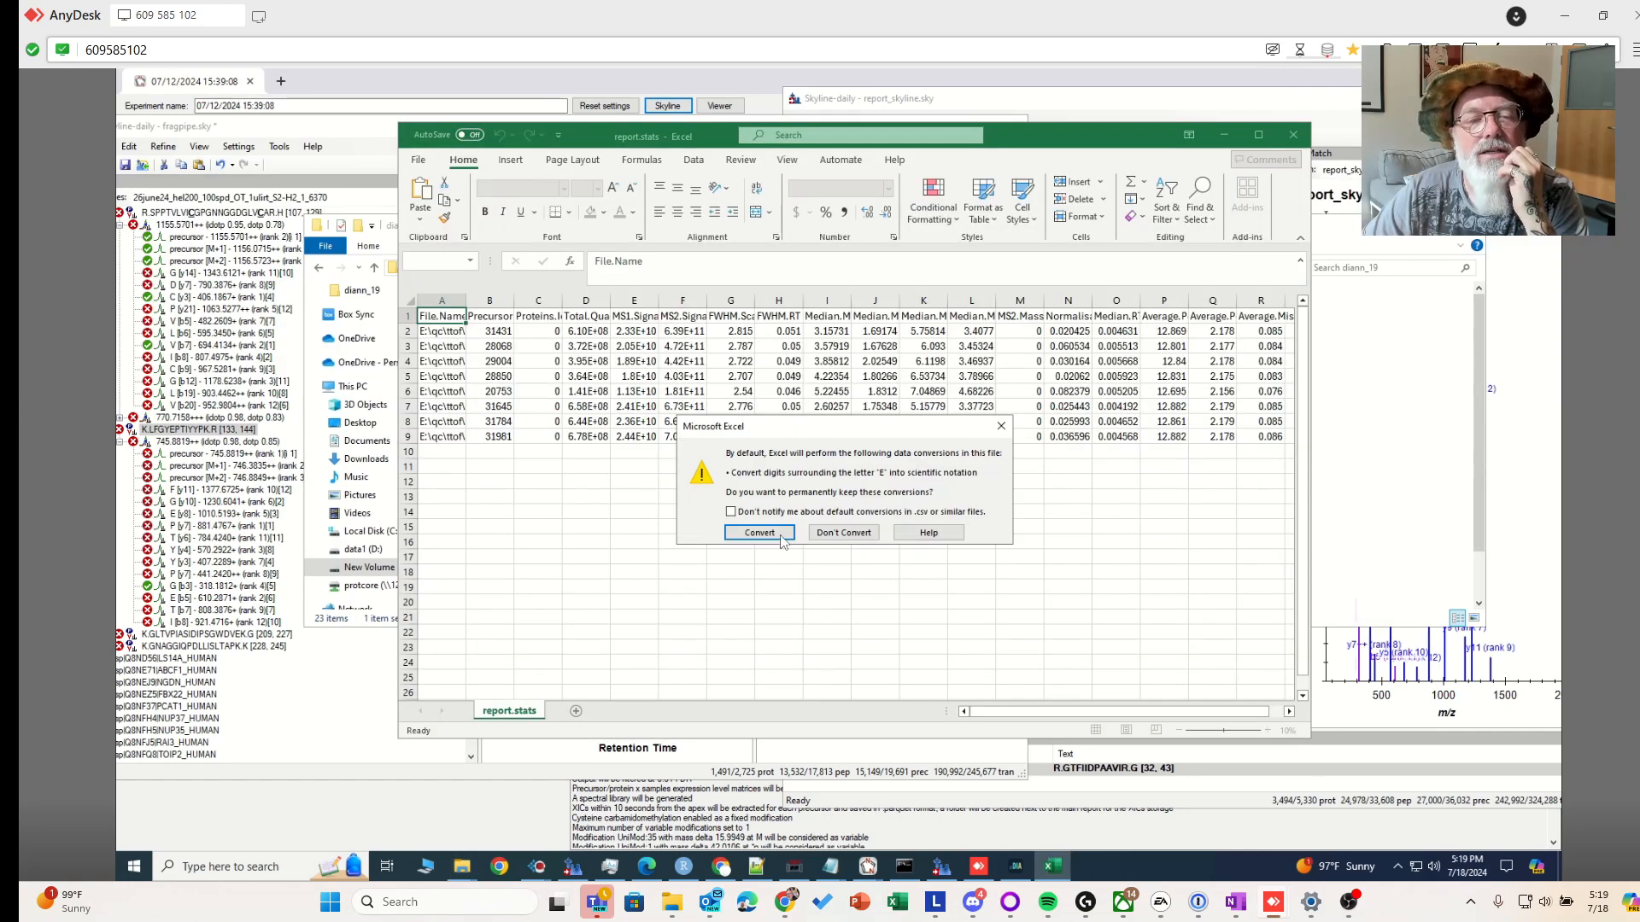
pyautogui.click(843, 533)
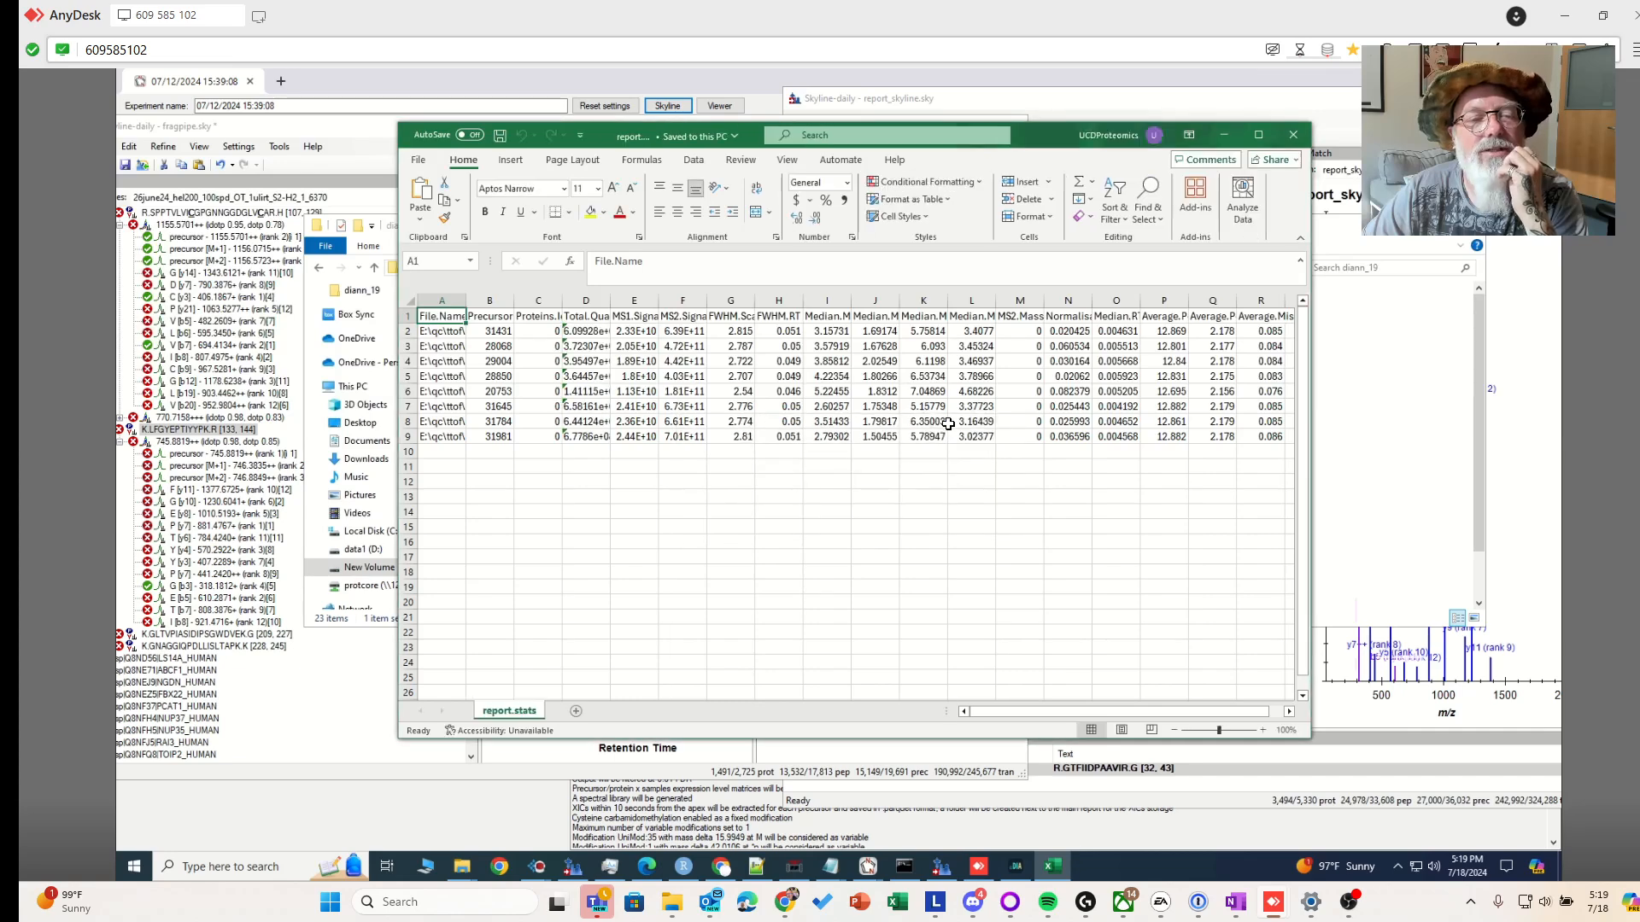
pyautogui.click(1293, 135)
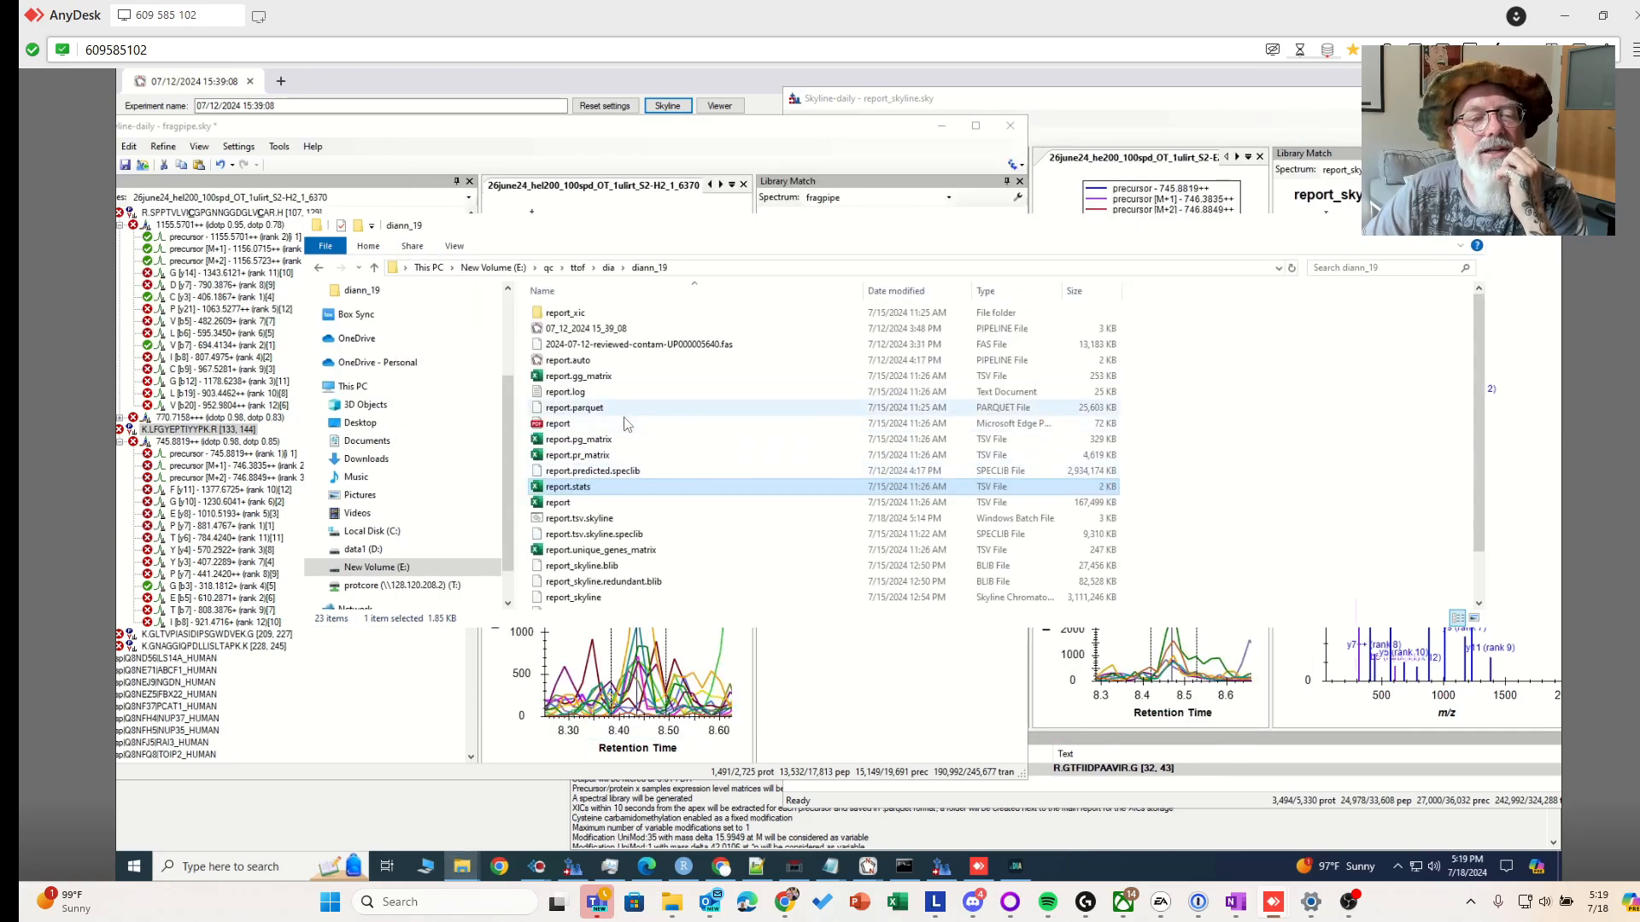
# Open the PDF report from the diann_19 folder, review its quality plots back to the first page, and close it
pyautogui.doubleClick(622, 425)
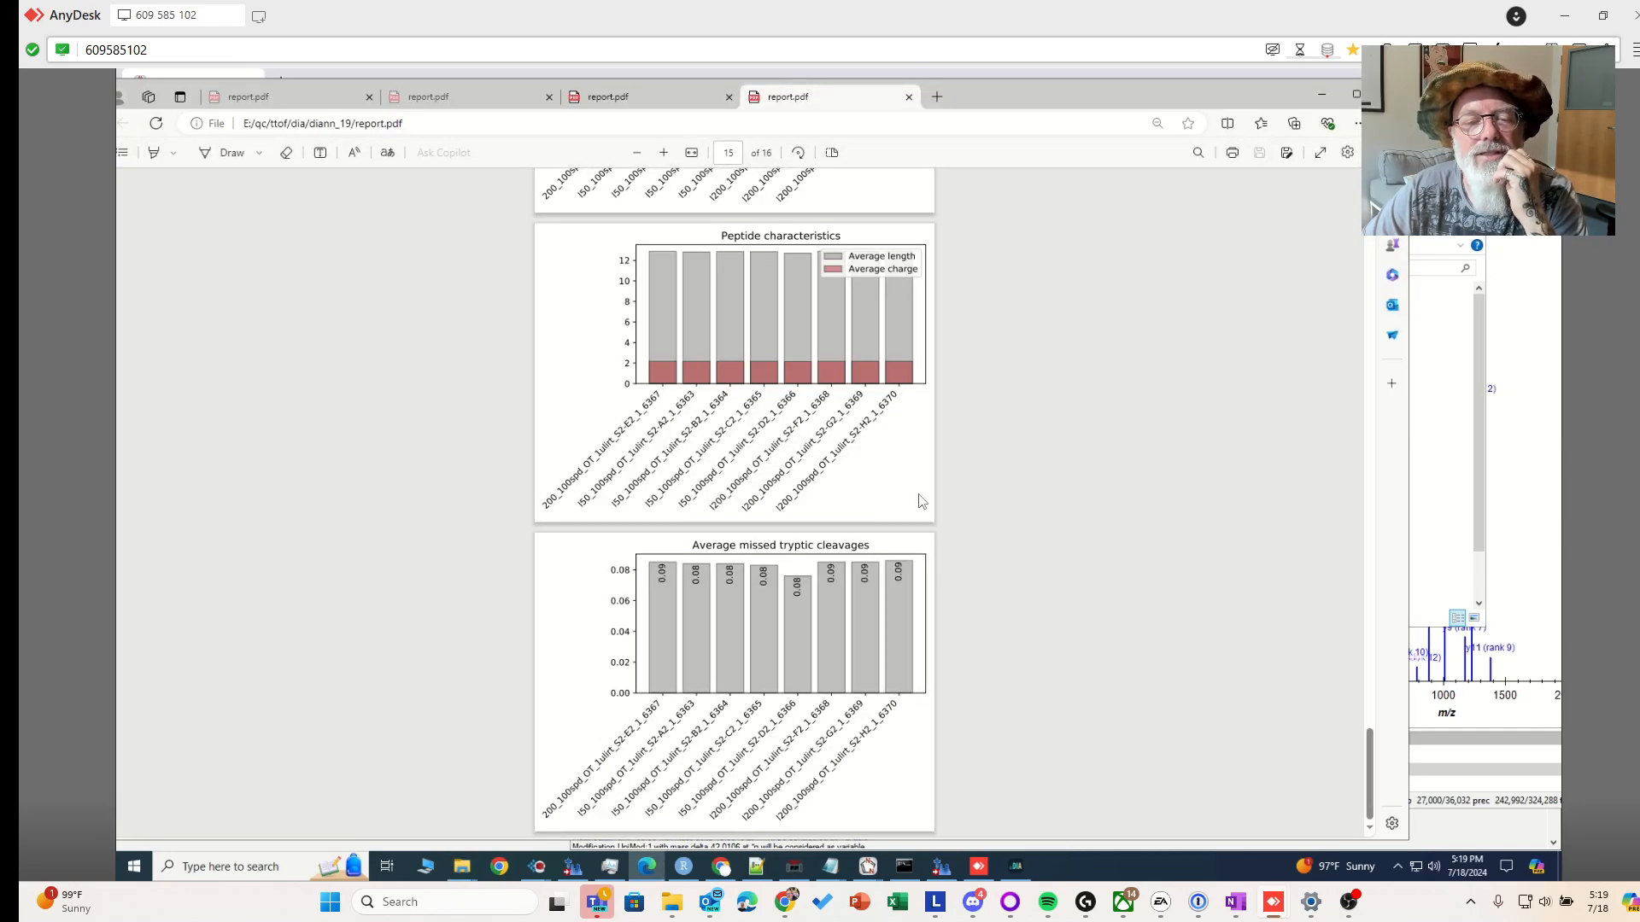
pyautogui.scroll(10, 931, 496)
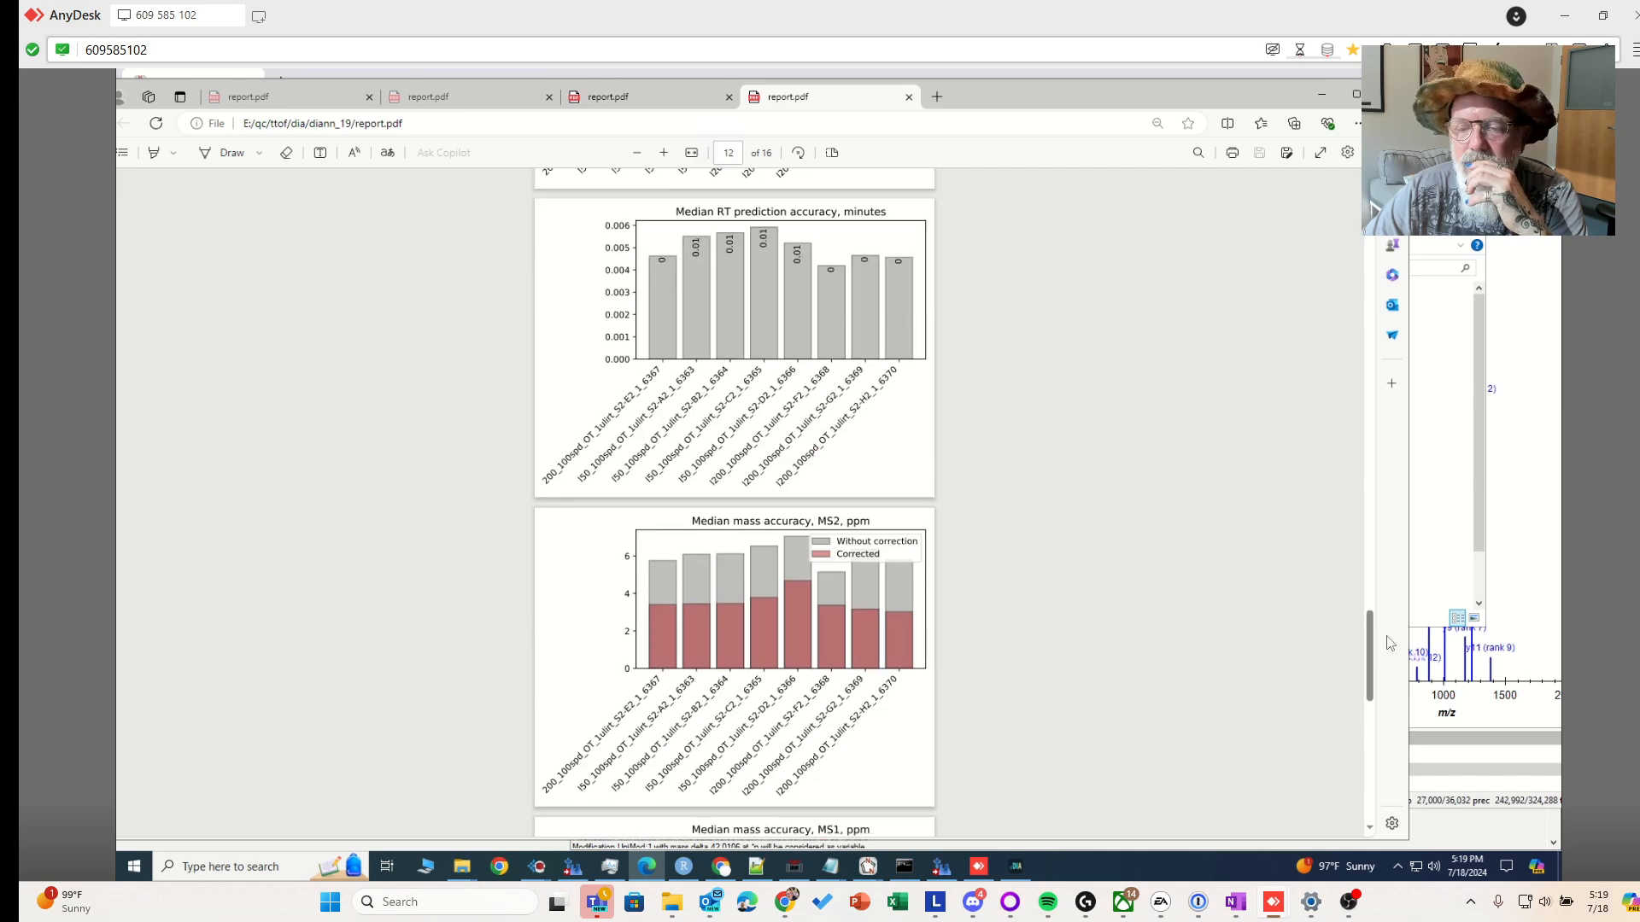
pyautogui.moveTo(1377, 647); pyautogui.dragTo(1347, 118)
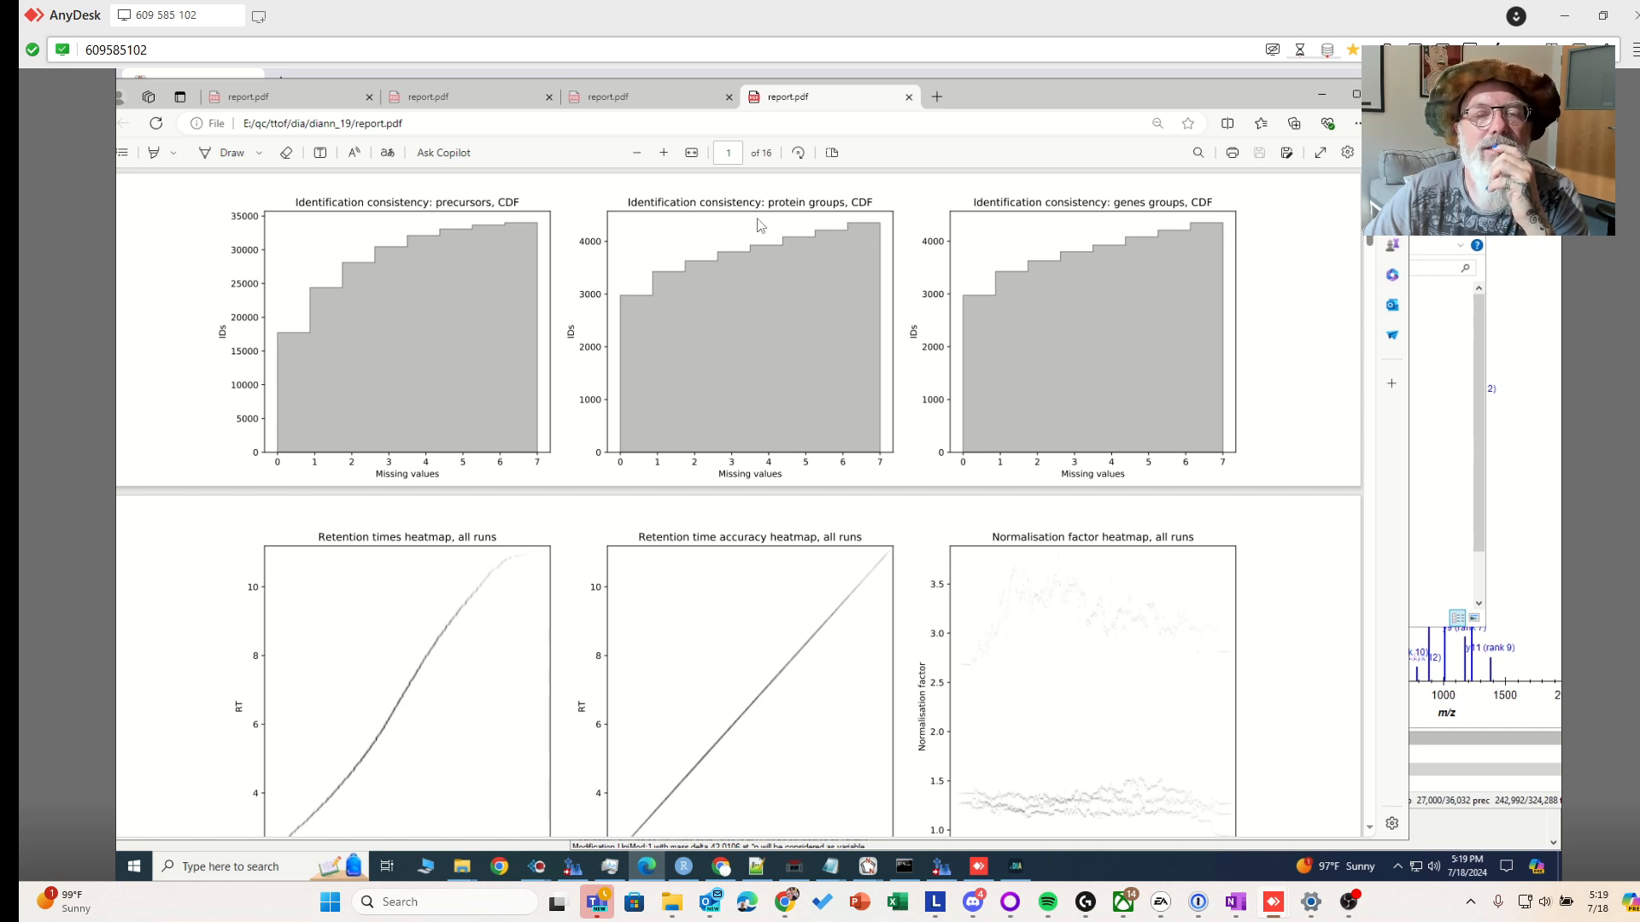
pyautogui.click(909, 97)
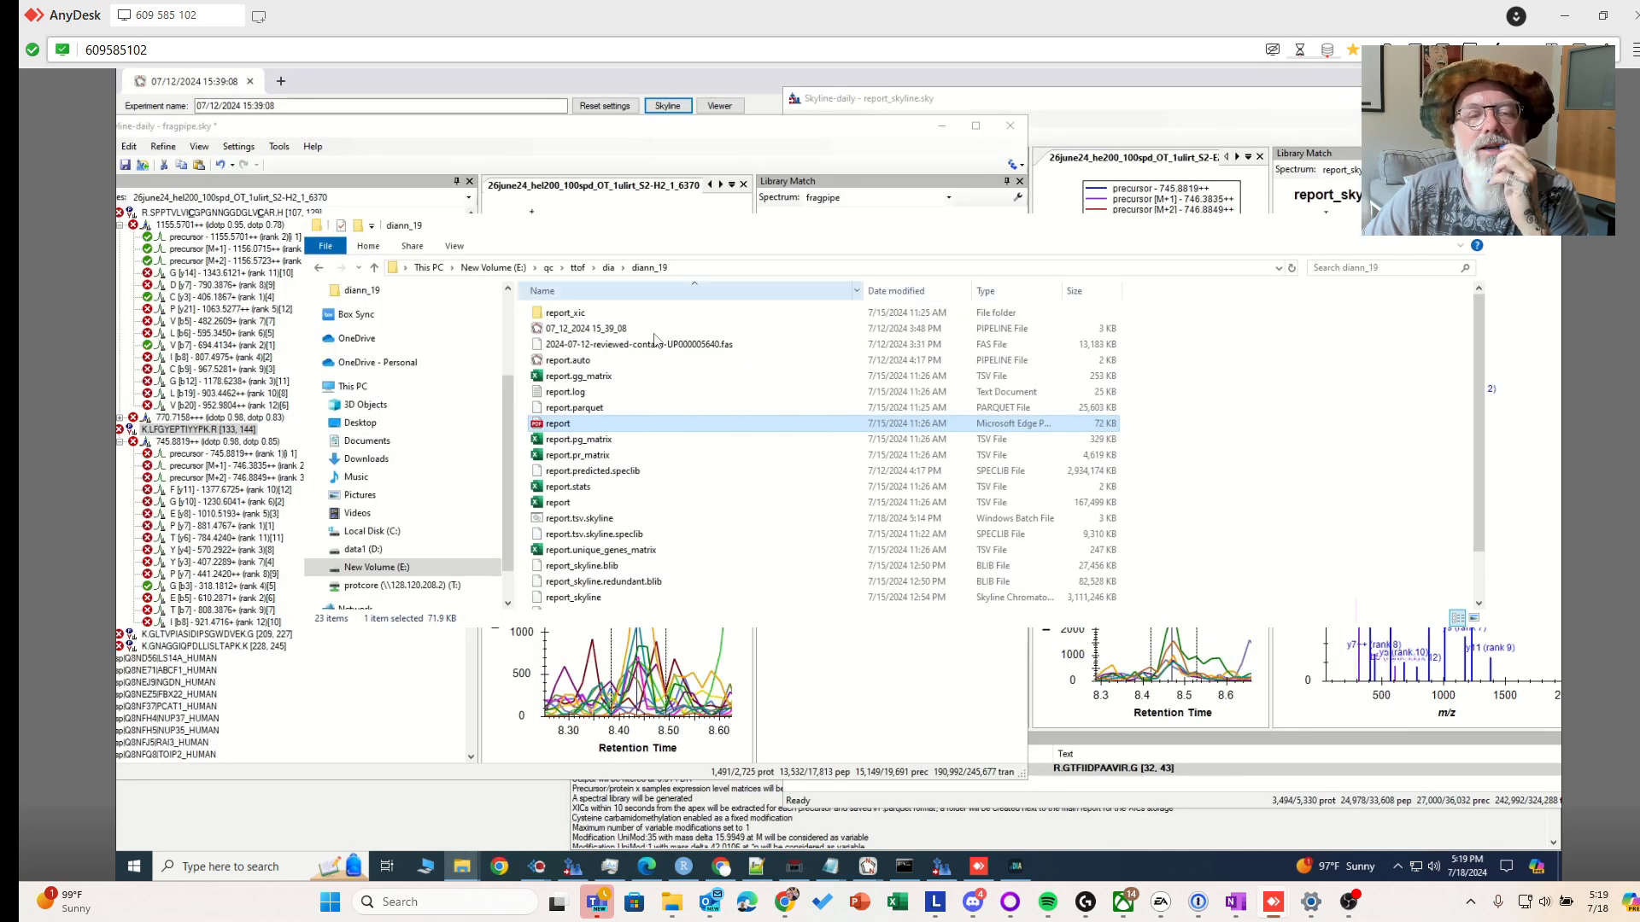
pyautogui.click(1321, 94)
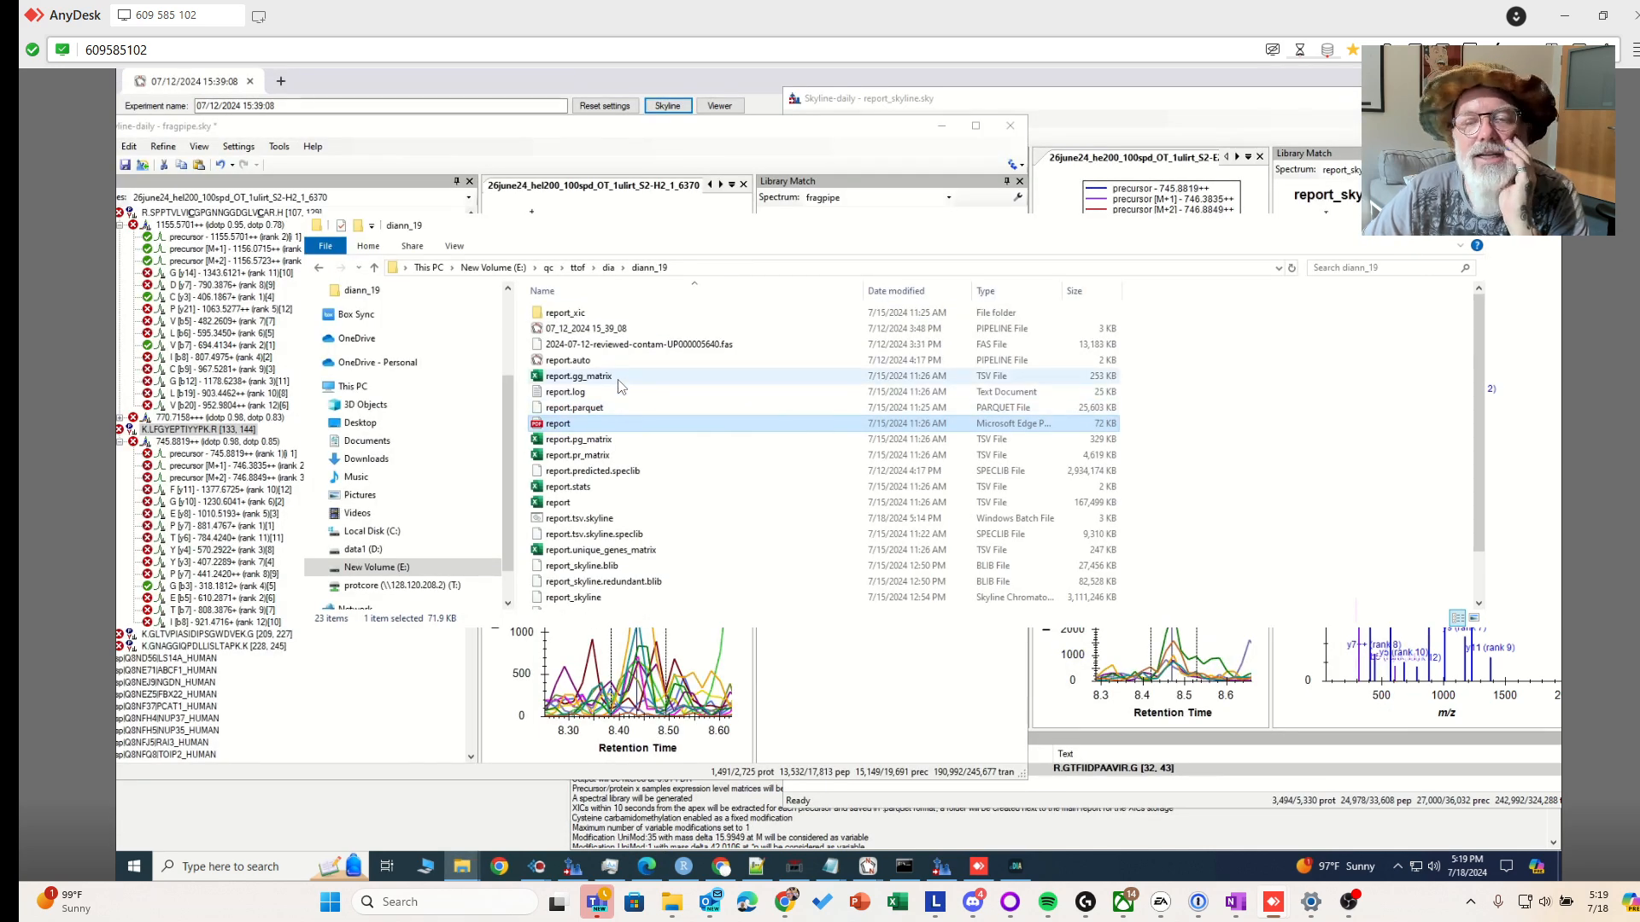
# Open report.gg_matrix to view the gene-level quantities for each run, and close it
pyautogui.click(618, 381)
pyautogui.doubleClick(621, 382)
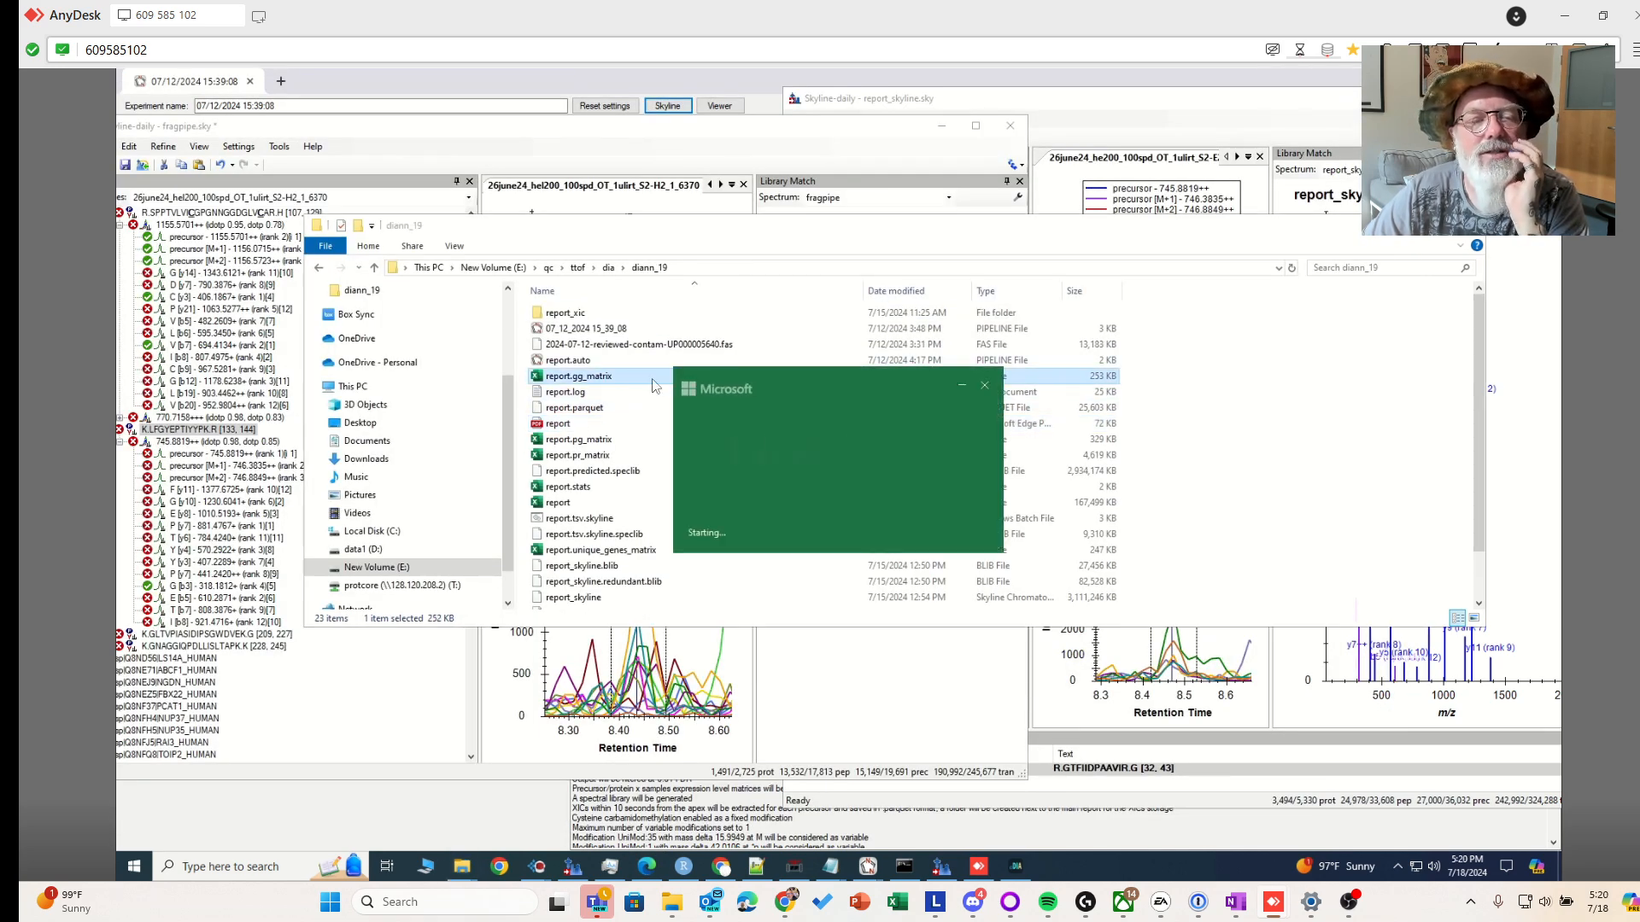
pyautogui.click(773, 531)
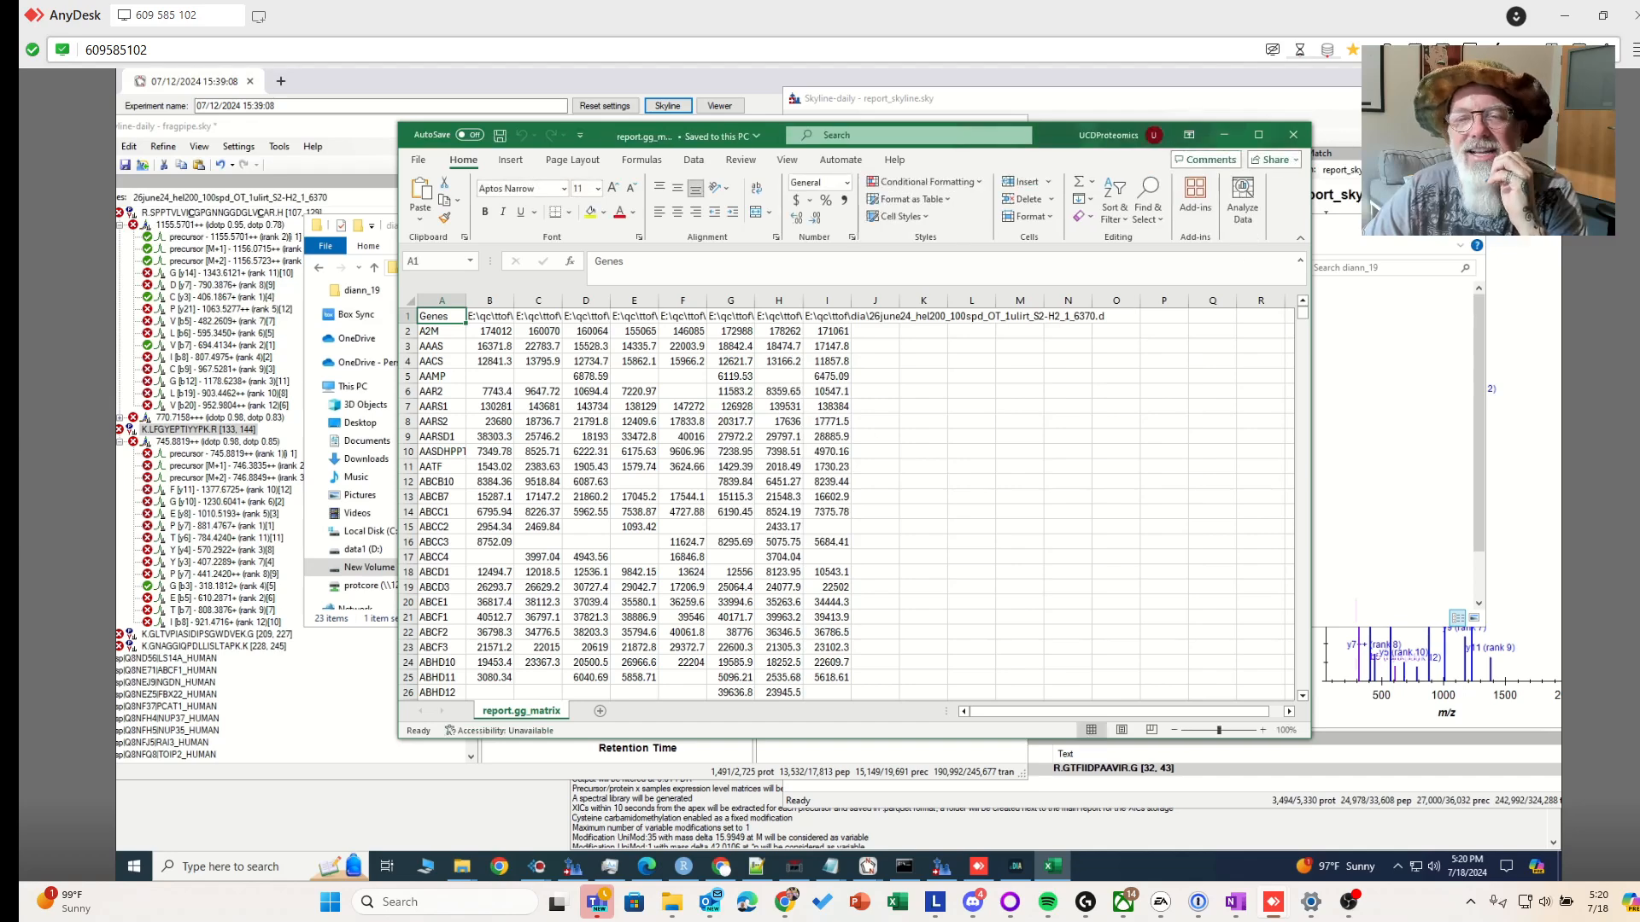
pyautogui.click(1293, 135)
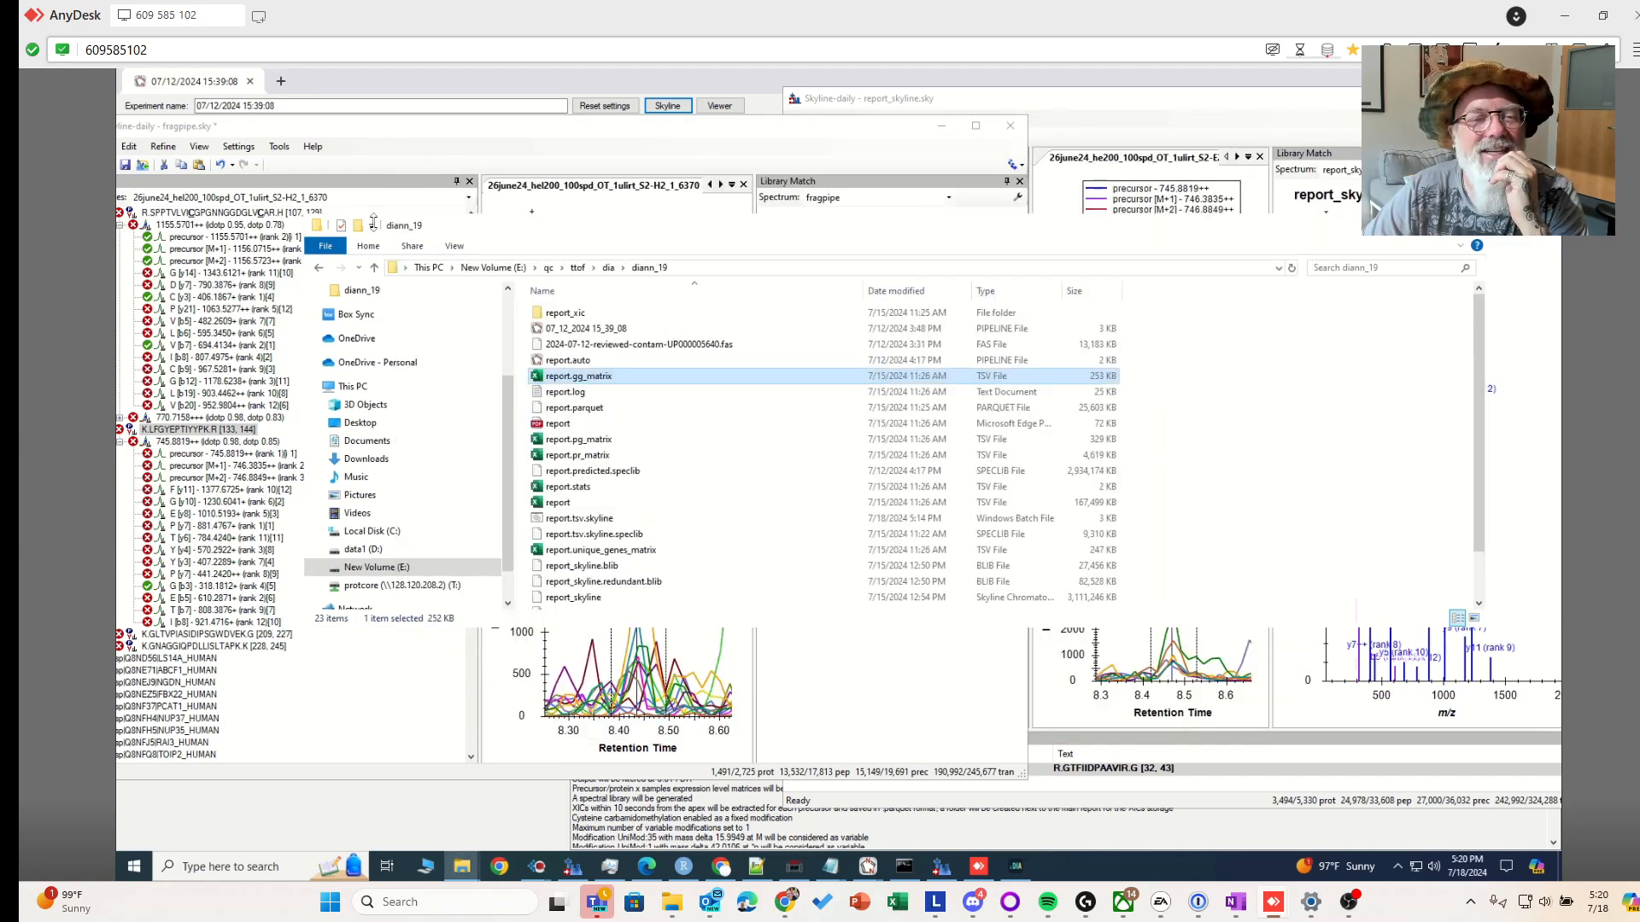
# Open report.pg_matrix, check its last protein group row, return to the first rows, and reposition the workbook with the other windows minimized
pyautogui.click(628, 442)
pyautogui.doubleClick(628, 441)
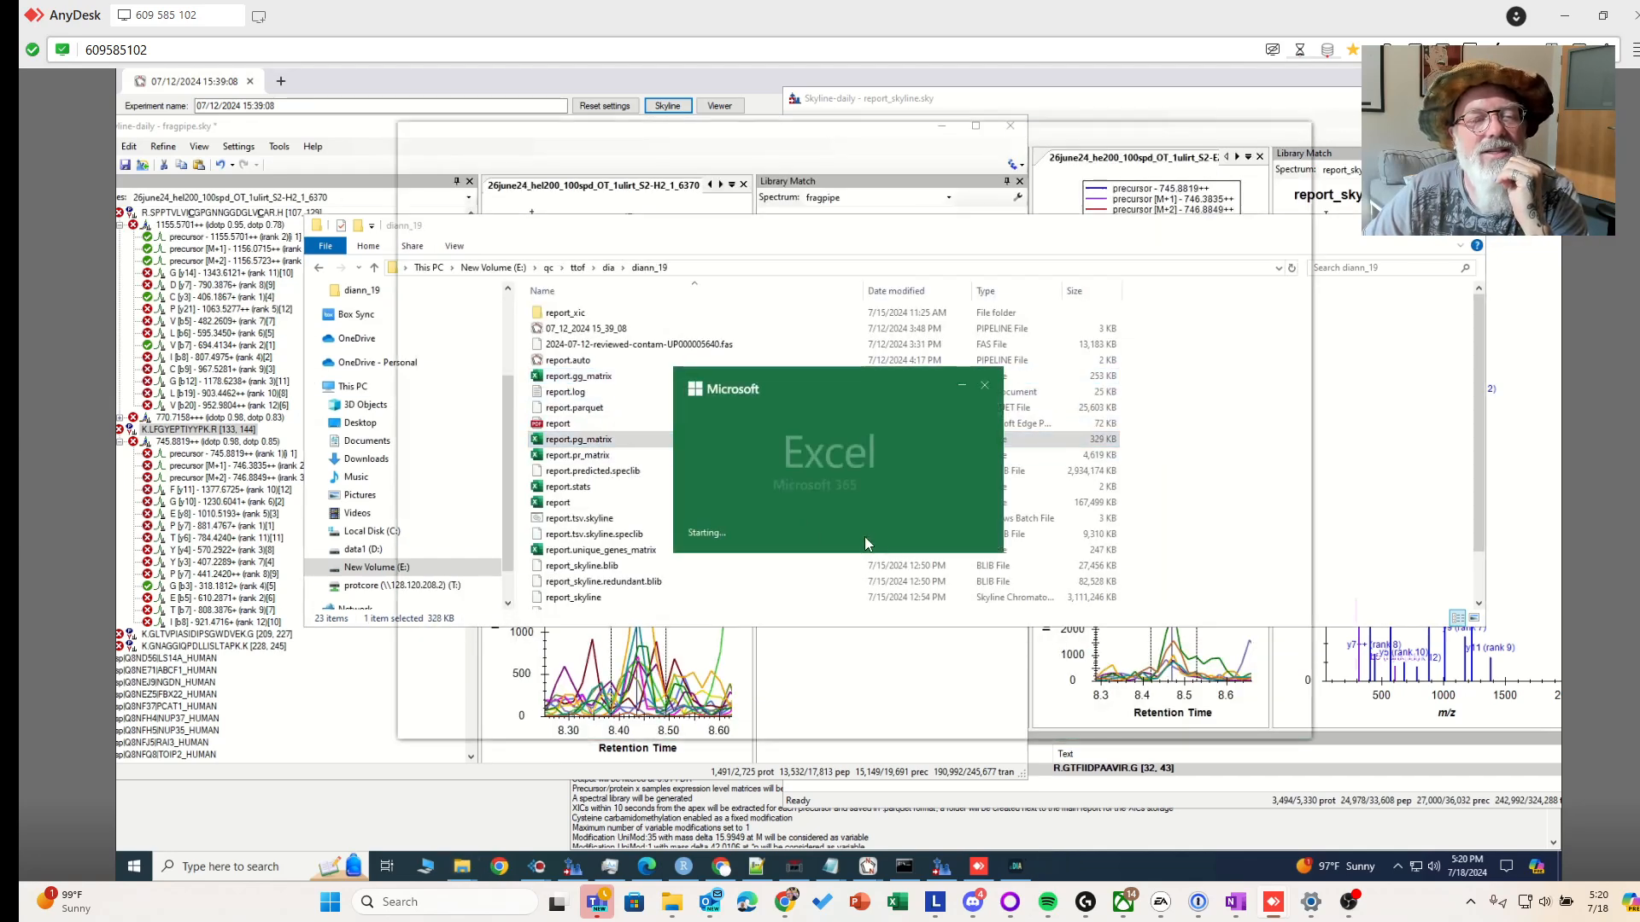
pyautogui.click(760, 532)
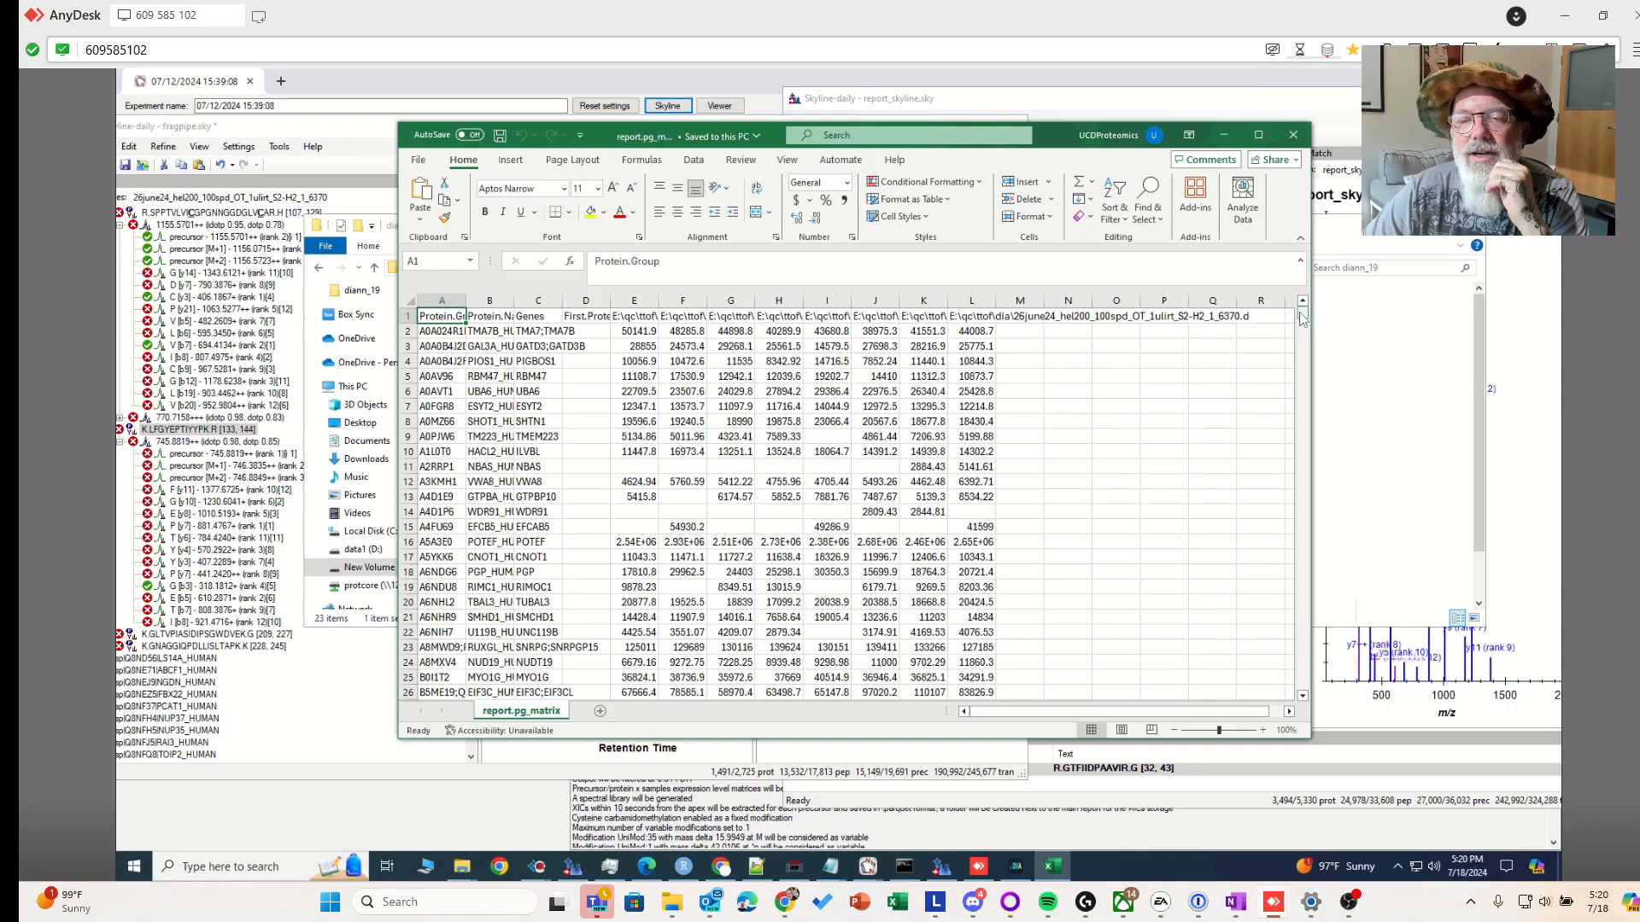
pyautogui.moveTo(1301, 318); pyautogui.dragTo(1301, 684)
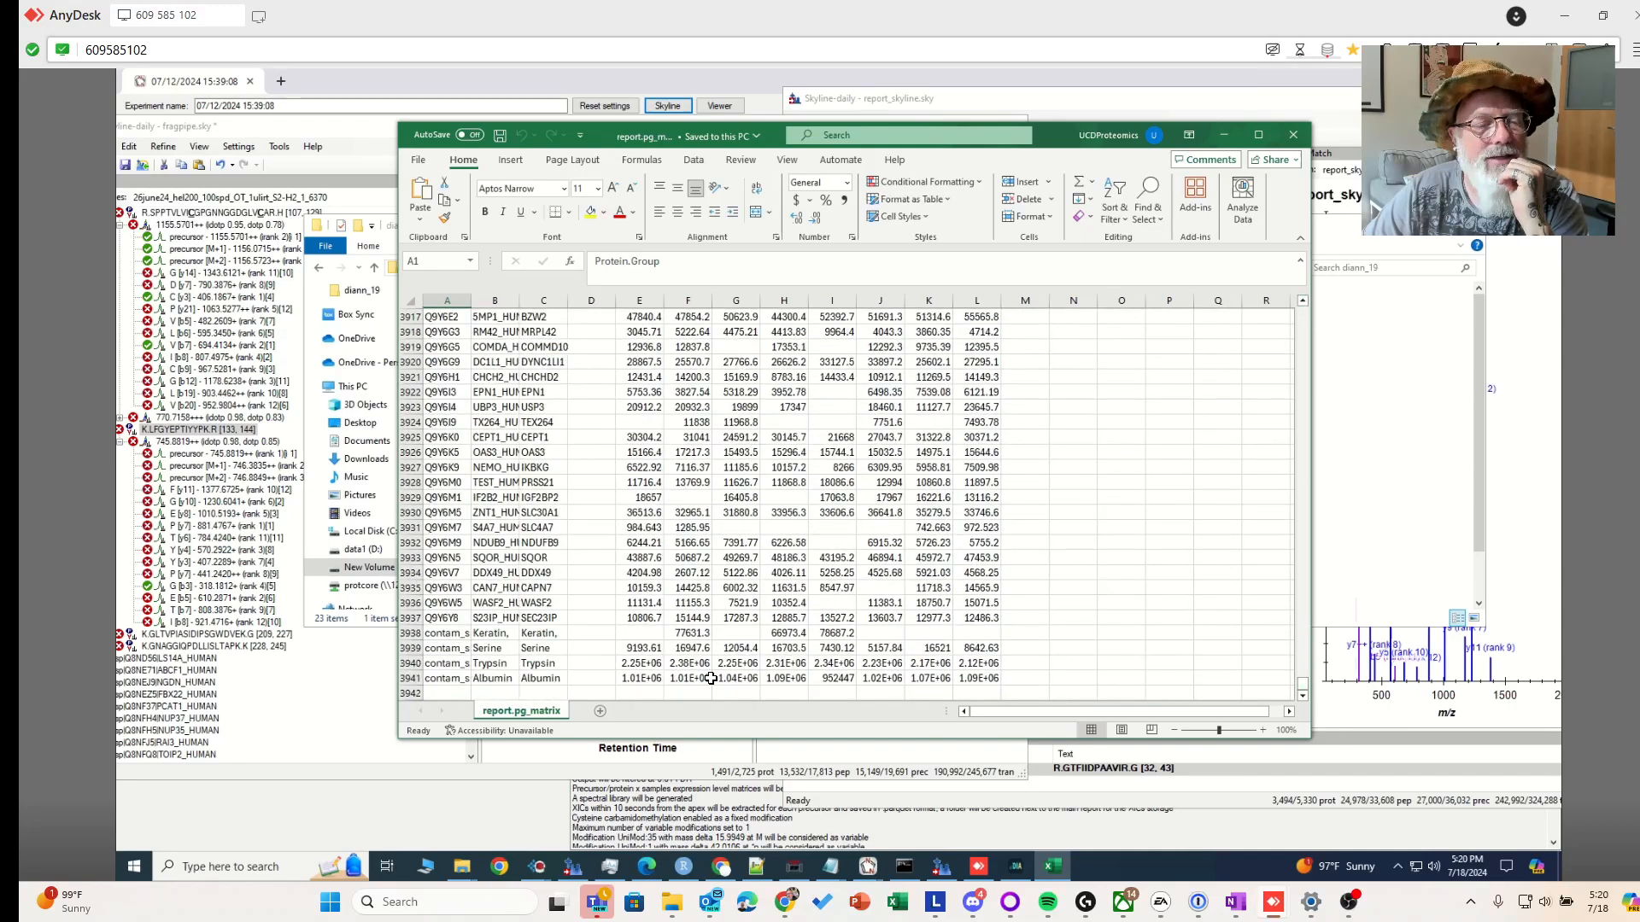
pyautogui.click(408, 679)
pyautogui.scroll(-2, 1016, 649)
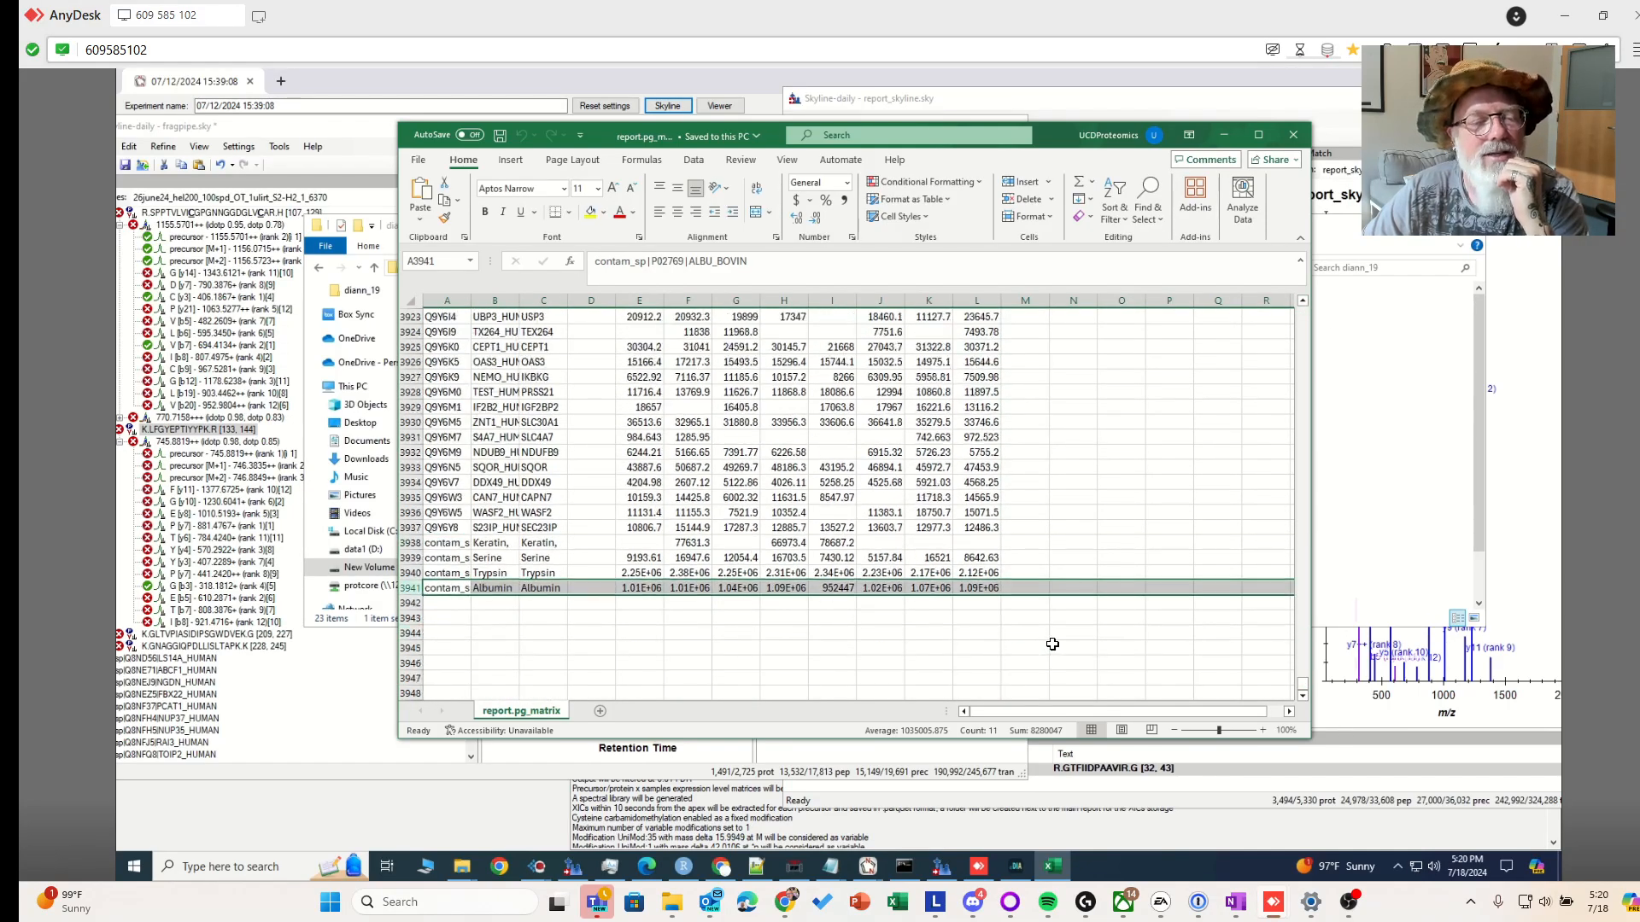
pyautogui.moveTo(1305, 691); pyautogui.dragTo(1329, 207)
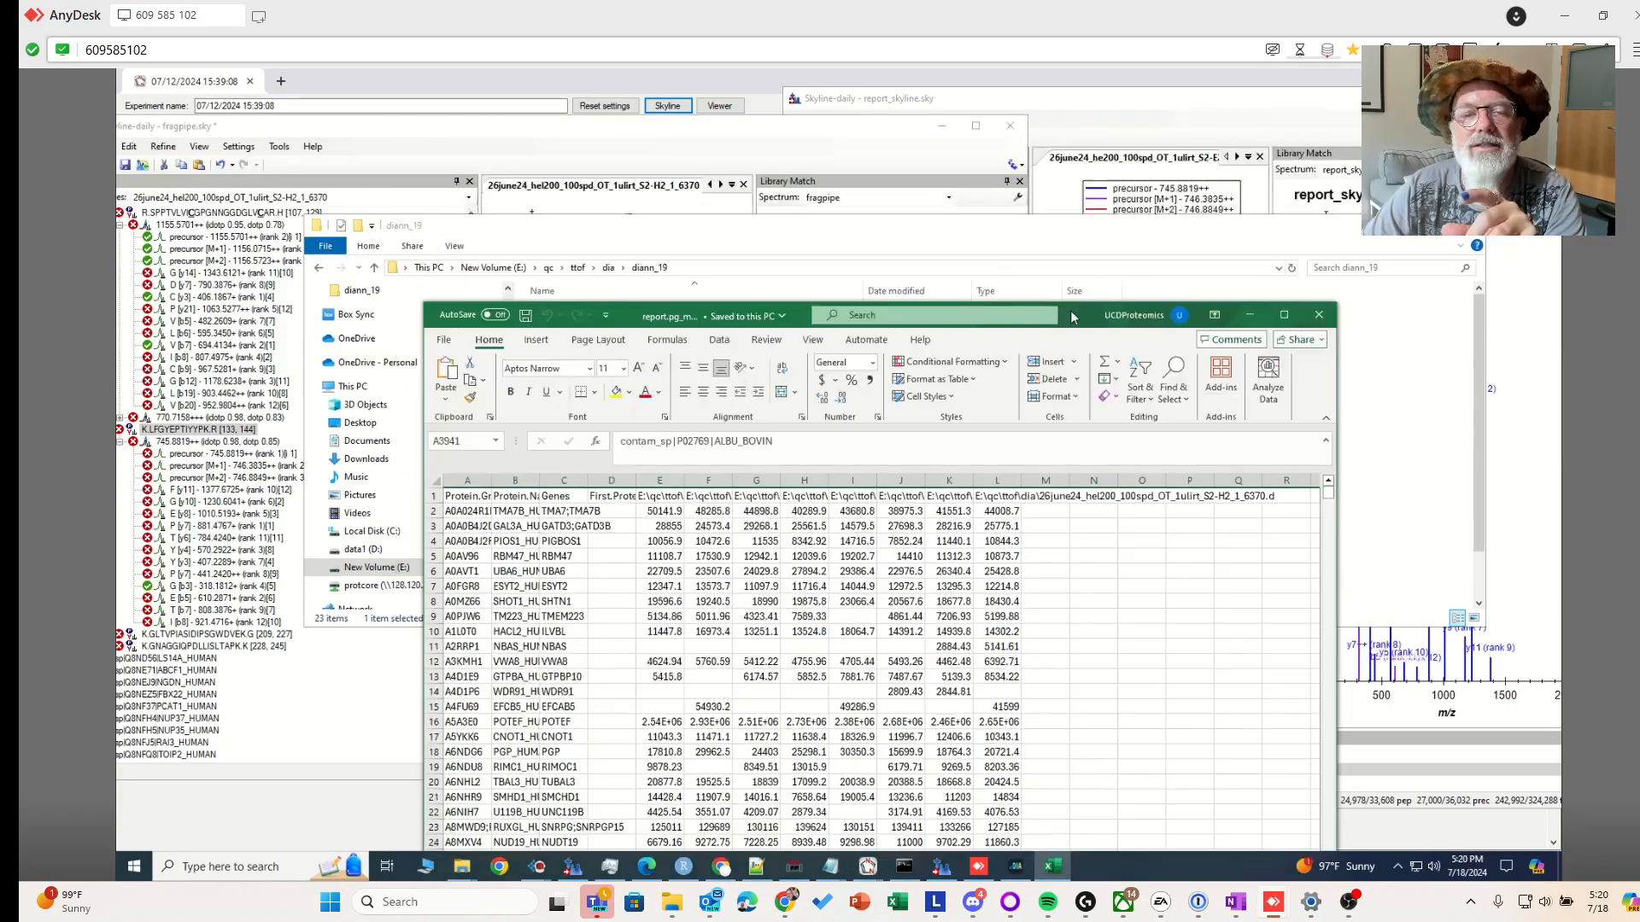
pyautogui.moveTo(1046, 135)
pyautogui.mouseDown()
pyautogui.moveTo(1009, 570)
pyautogui.moveTo(1004, 234)
pyautogui.moveTo(1038, 296)
pyautogui.moveTo(1038, 144)
pyautogui.moveTo(1059, 150)
pyautogui.mouseUp()
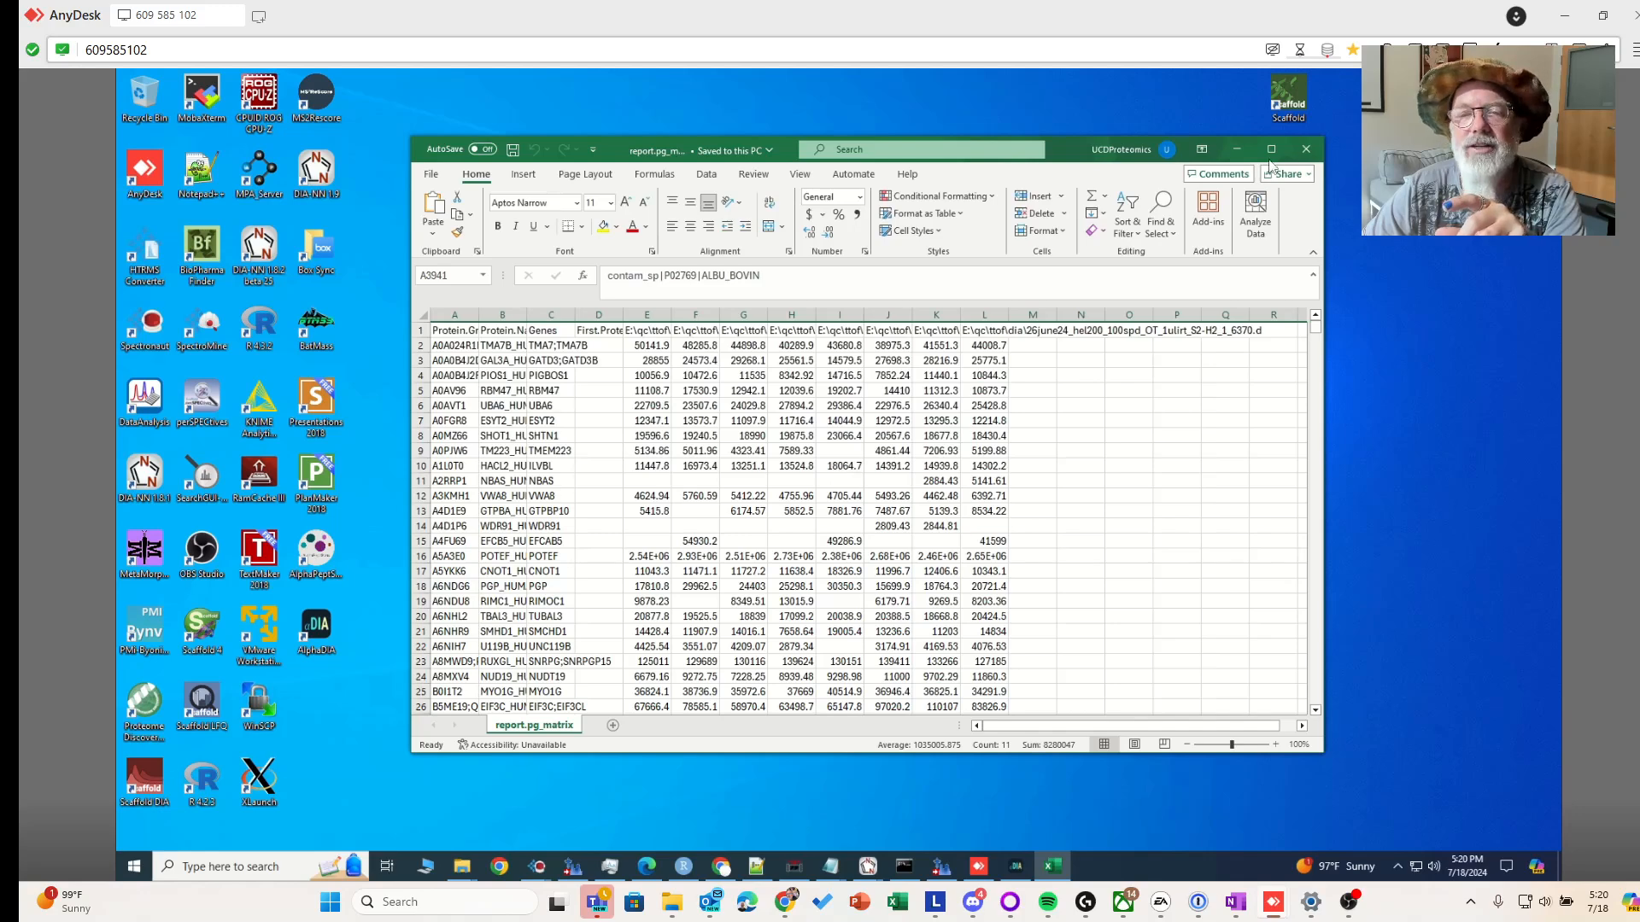
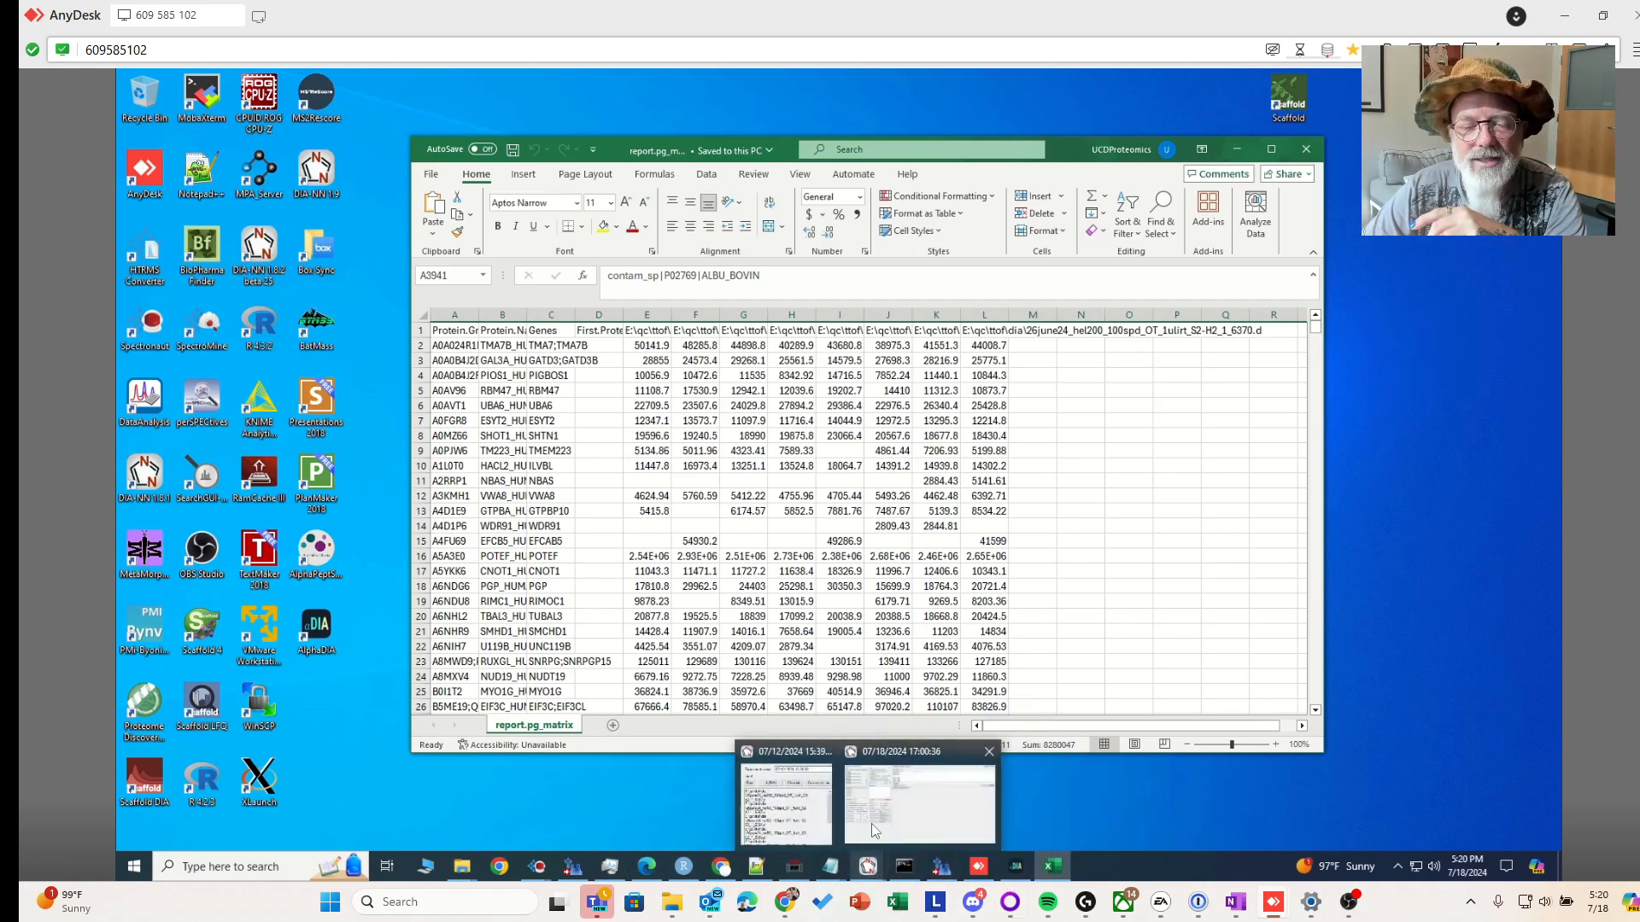
# Bring up the DIA-NN window for experiment 07/12/2024 15:39:08, and switch to the other remote session showing FragPipe
pyautogui.hotkey('alt', 'Tab')
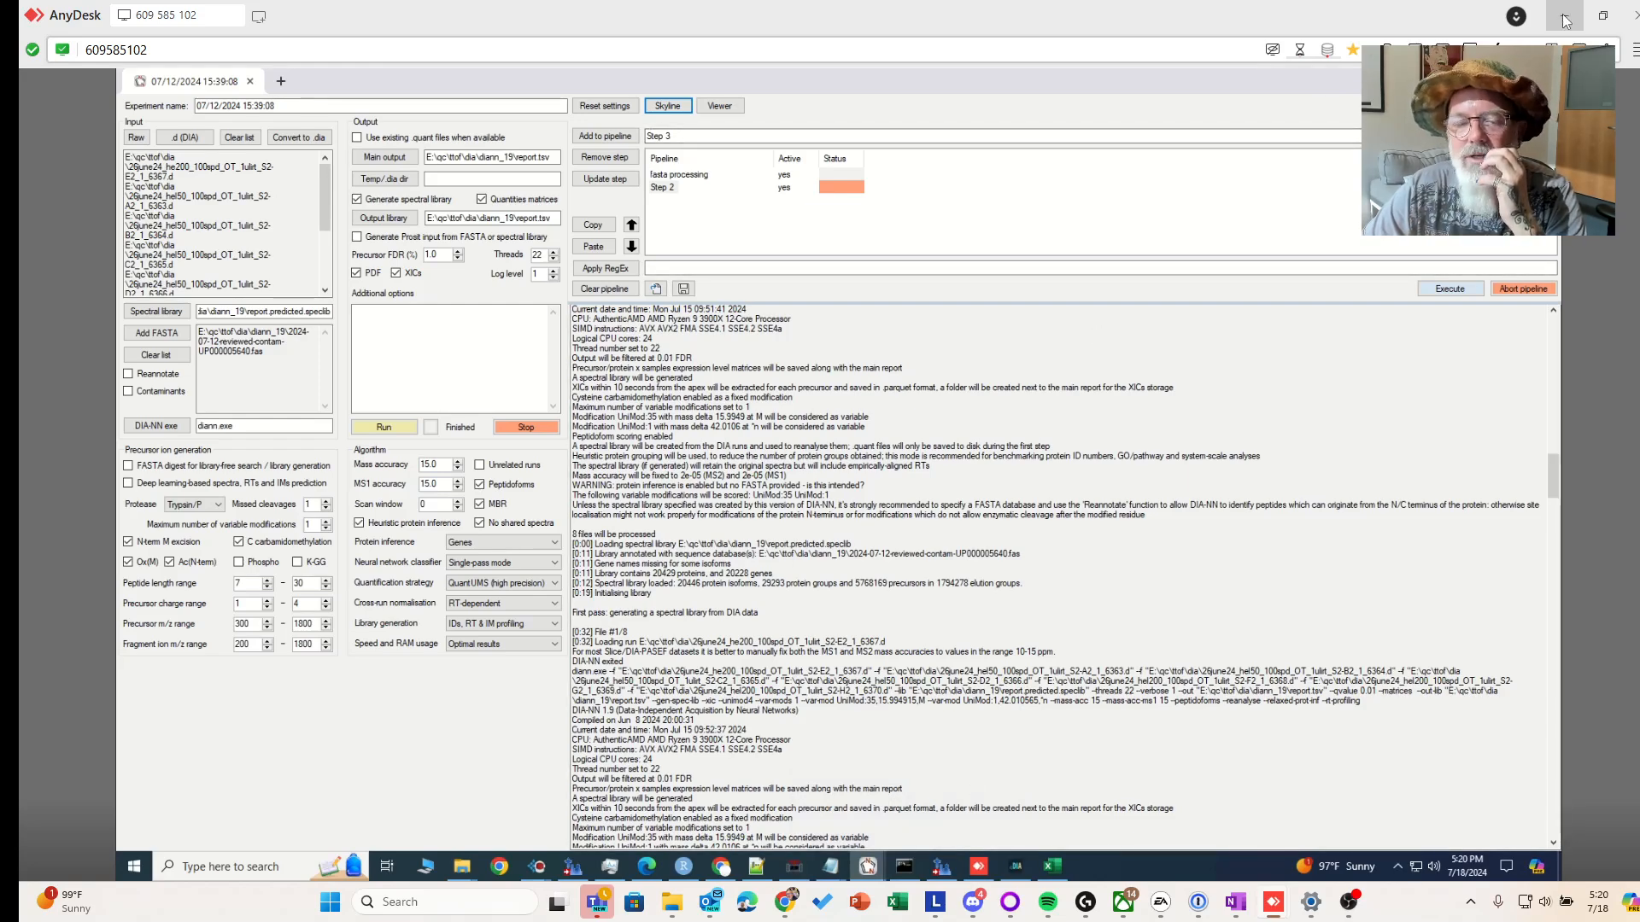
pyautogui.hotkey('alt', 'Tab')
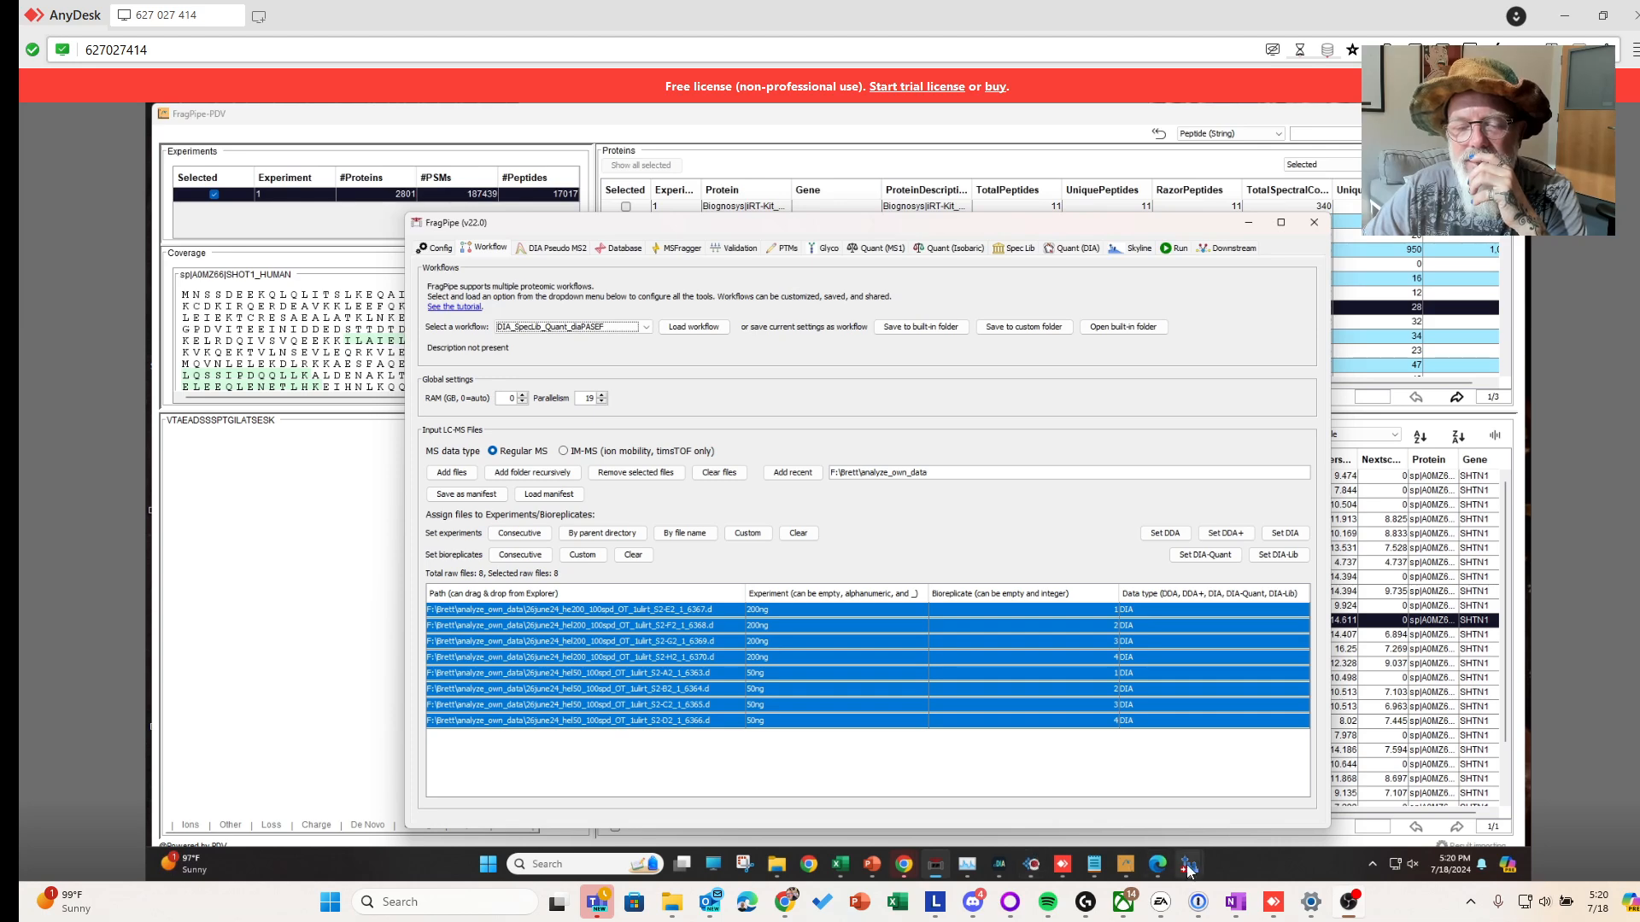
# Bring up the fragpipe.sky Skyline window, check the Skyline Start Page, and minimize the Start Page and FragPipe windows
pyautogui.moveTo(1187, 869)
pyautogui.click(1282, 791)
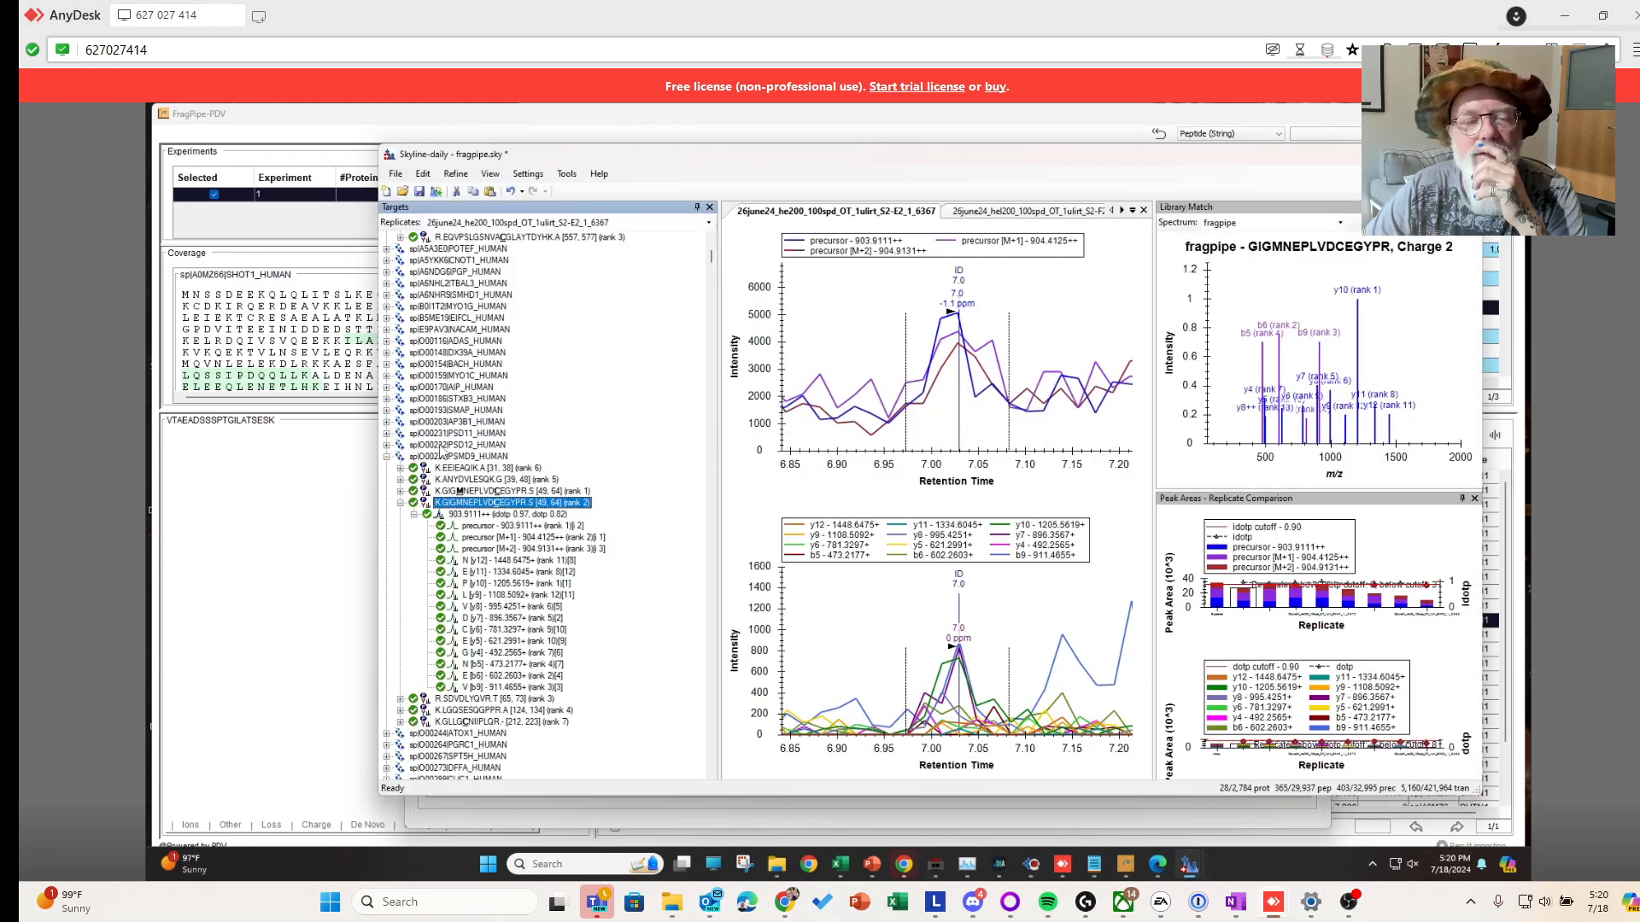
pyautogui.click(936, 865)
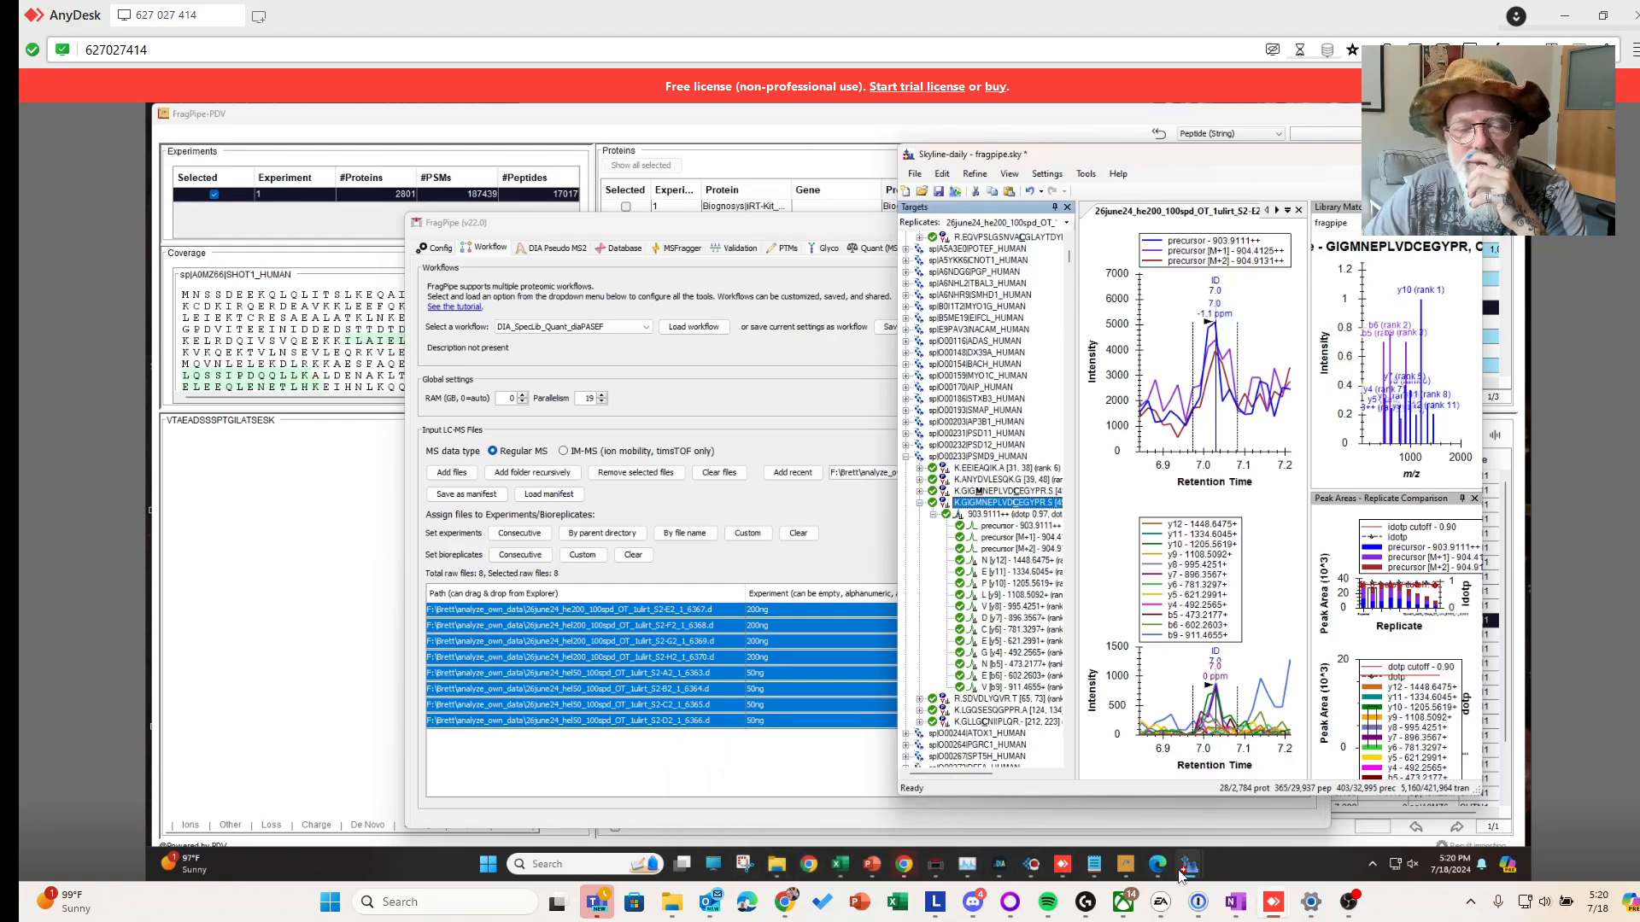
pyautogui.moveTo(1187, 867)
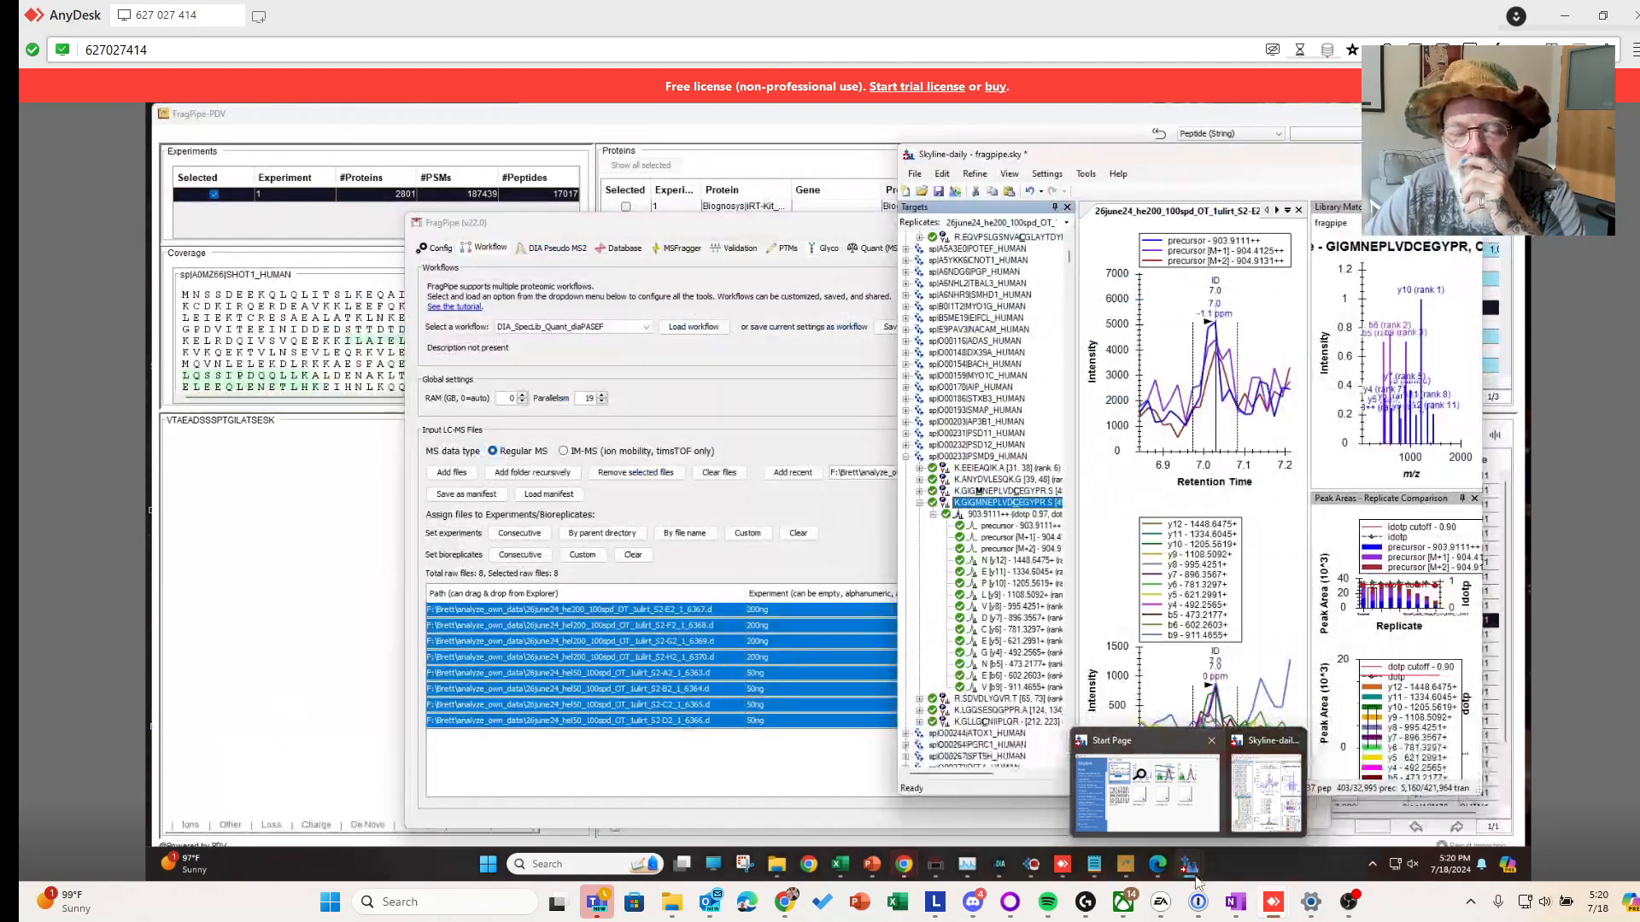
pyautogui.moveTo(990, 876)
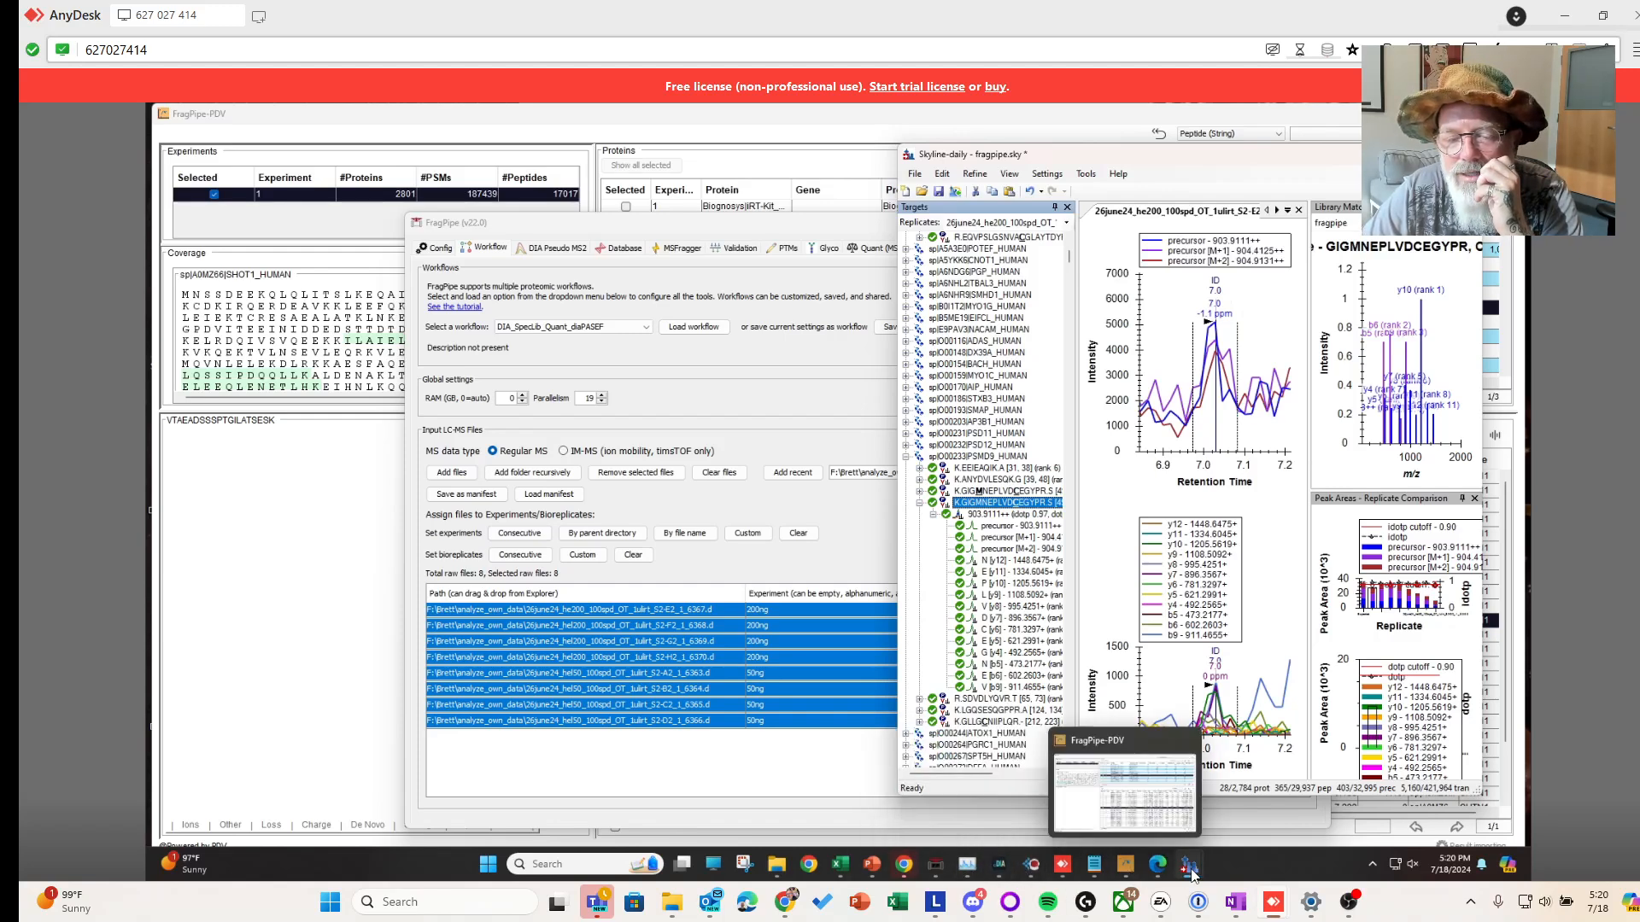
pyautogui.click(1102, 790)
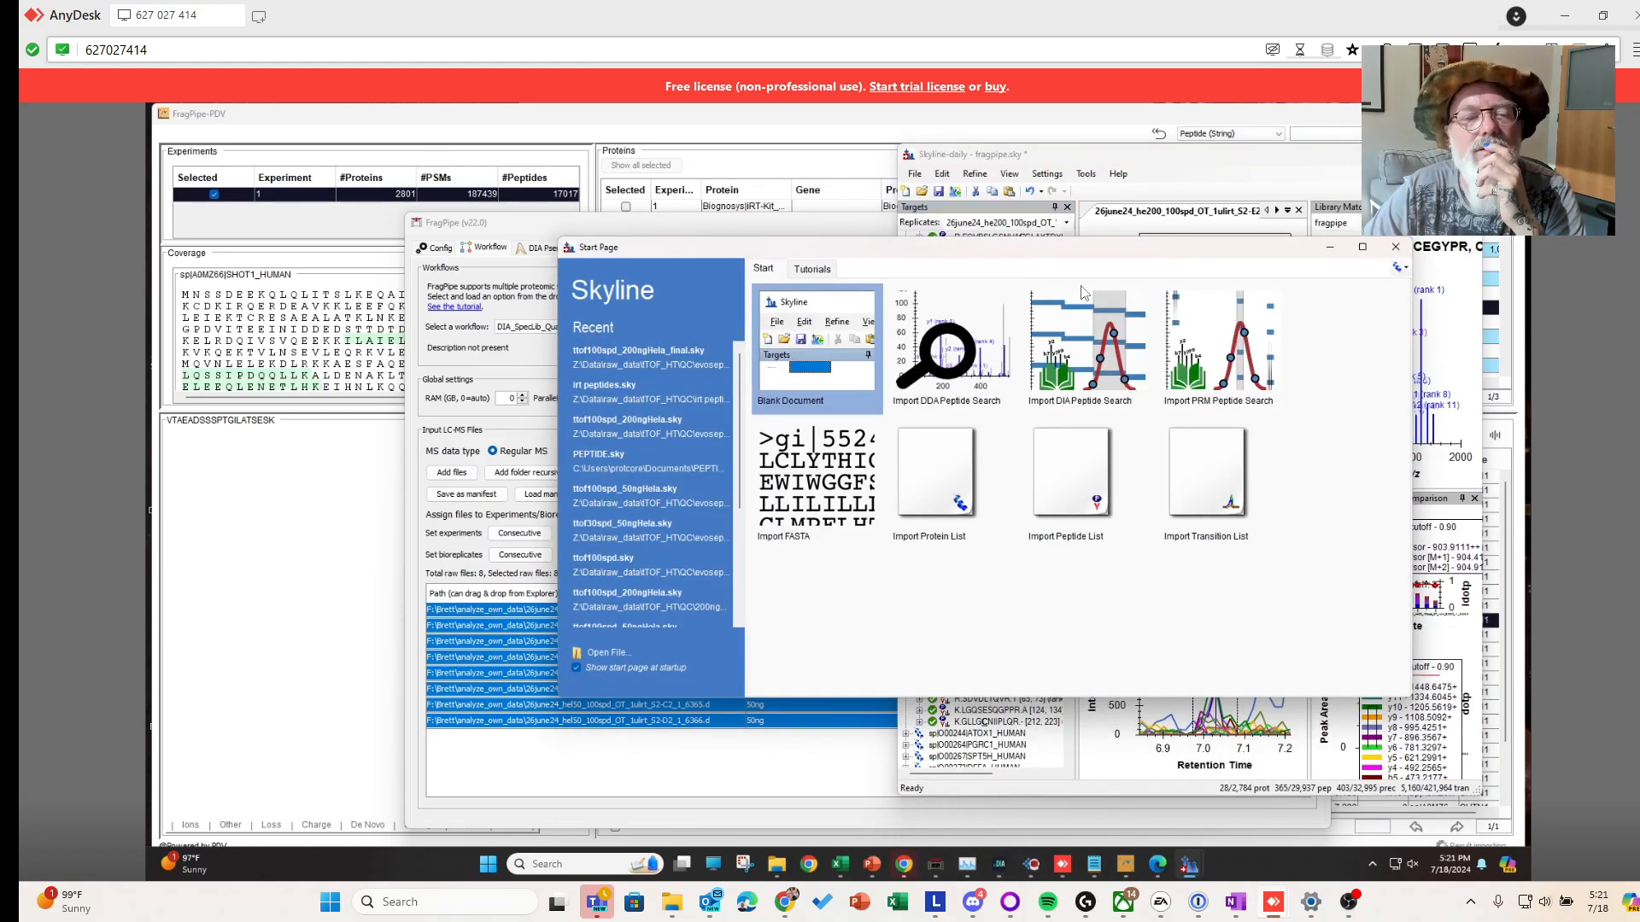
pyautogui.click(1329, 247)
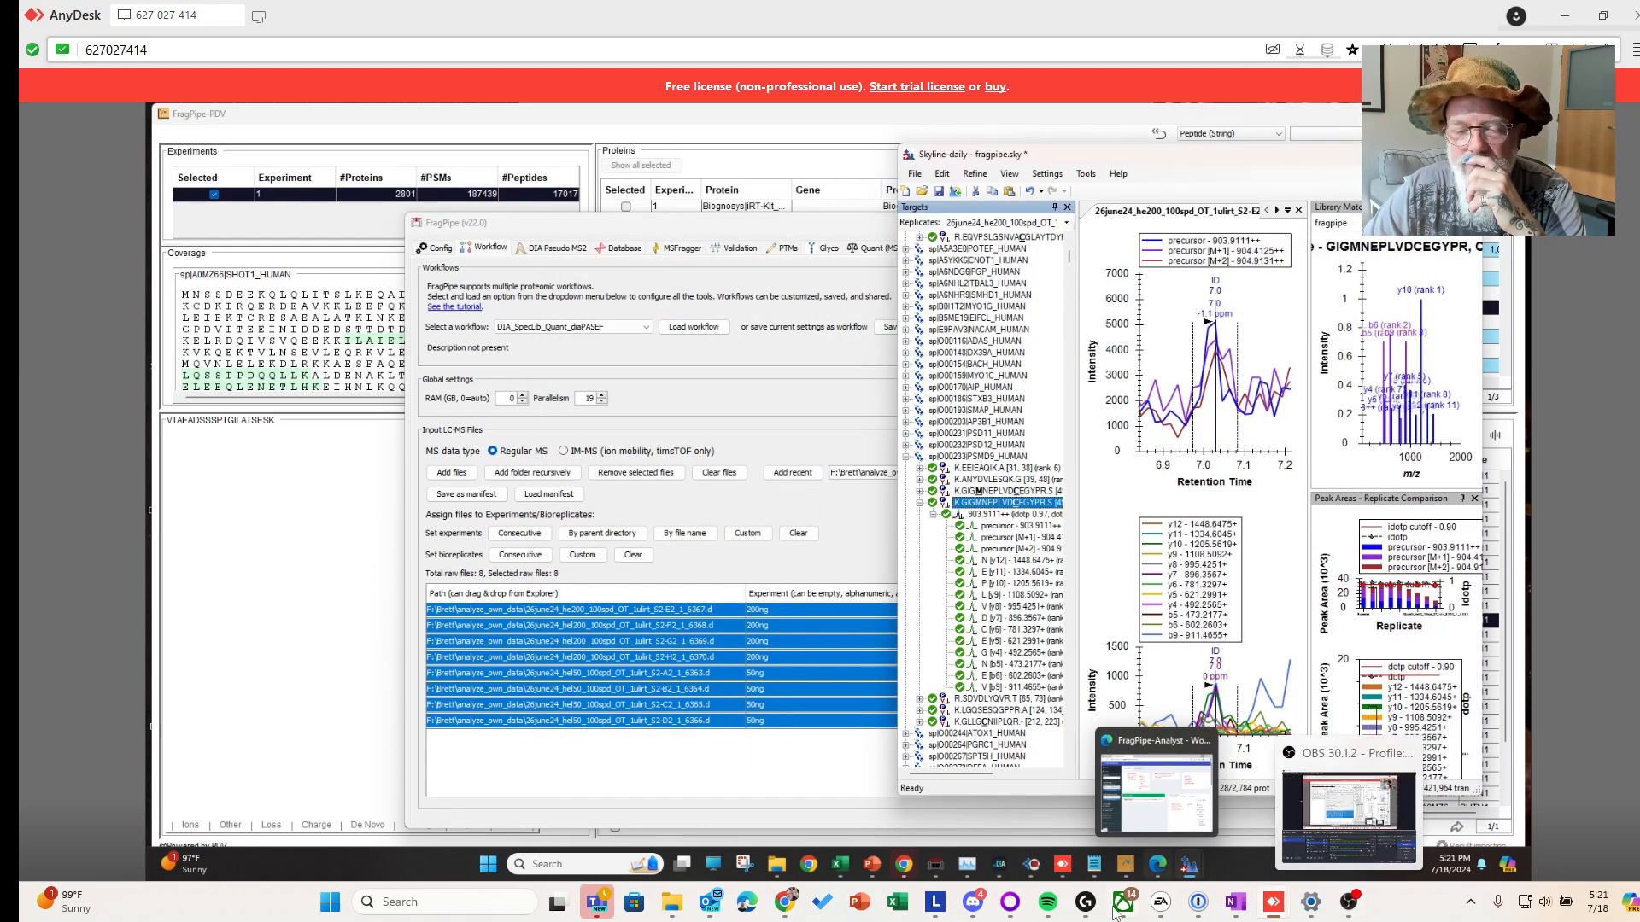
pyautogui.moveTo(1273, 902)
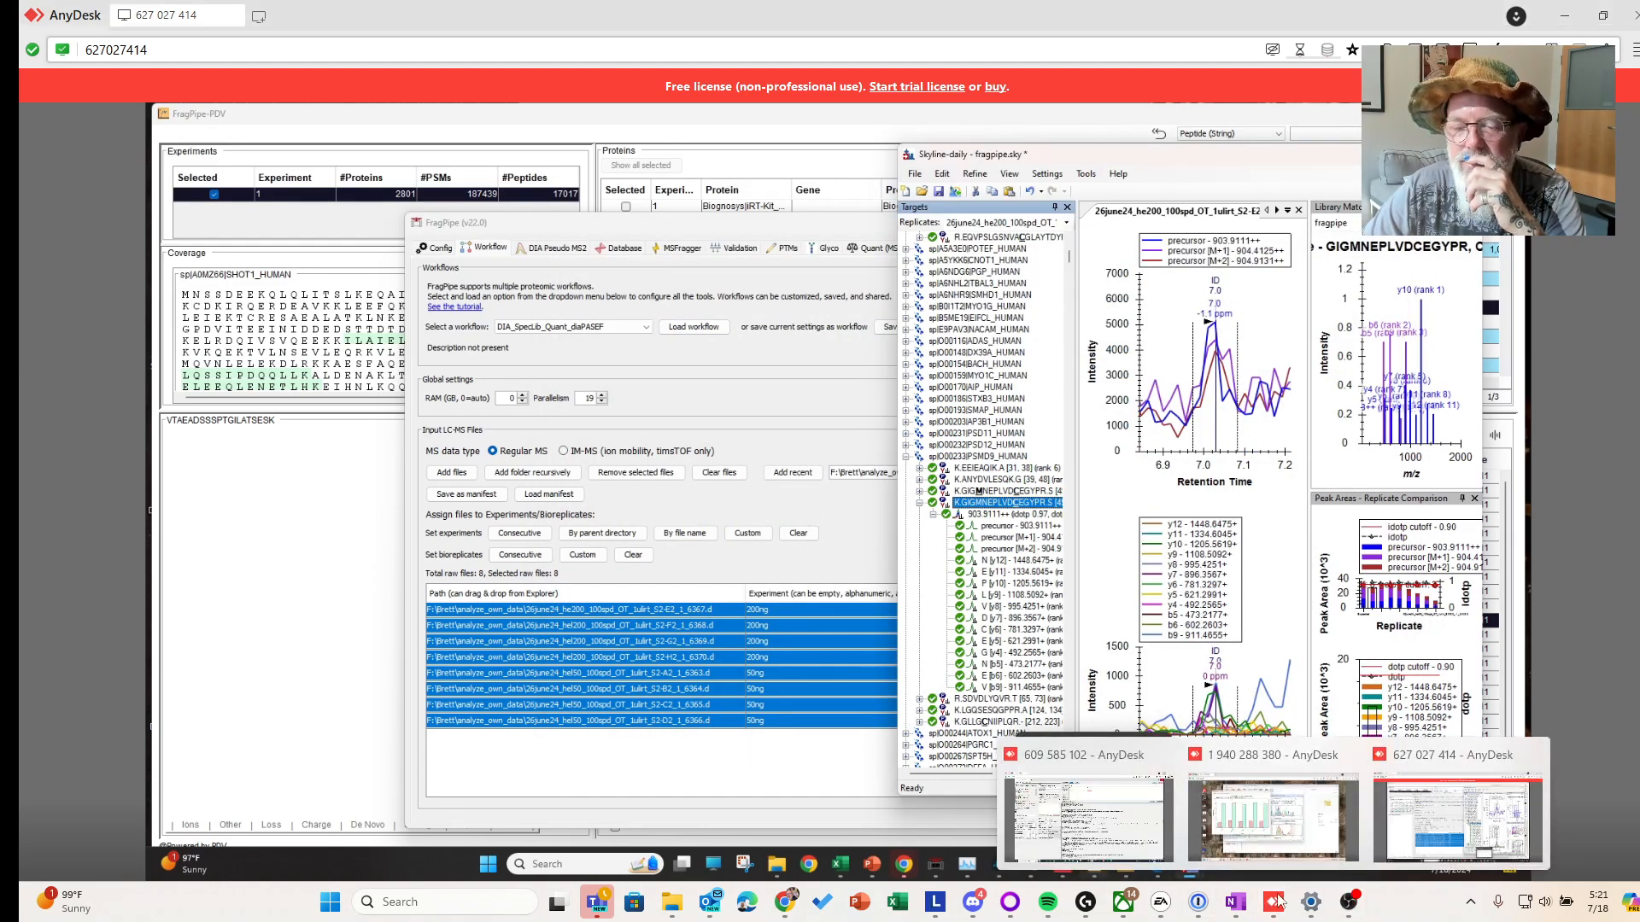
pyautogui.click(1484, 824)
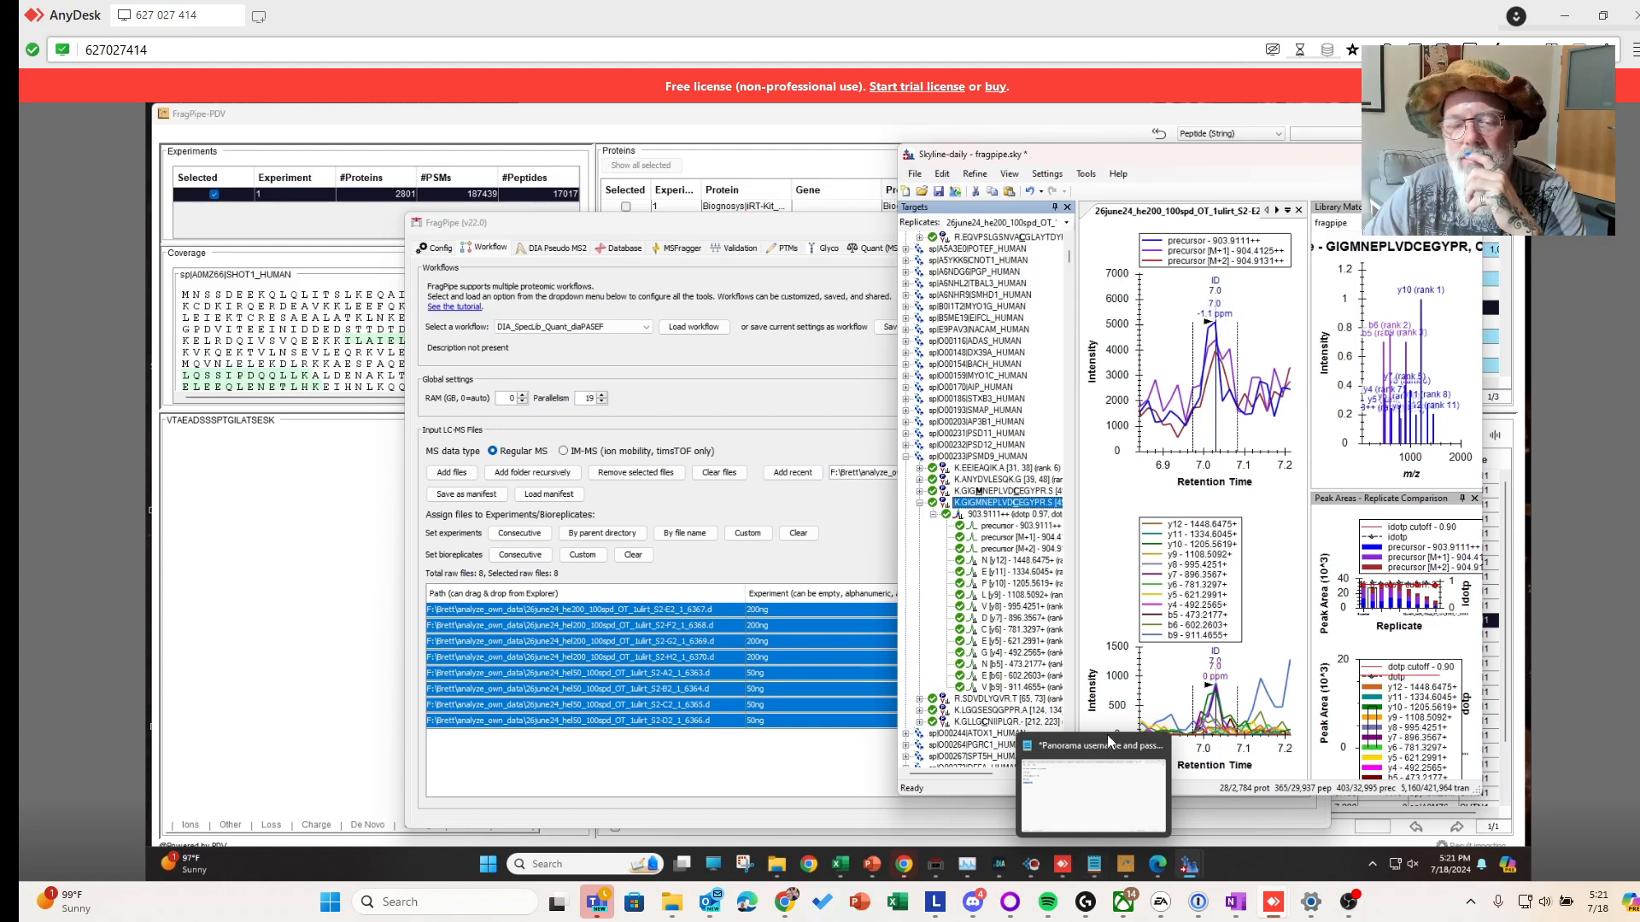
pyautogui.click(936, 864)
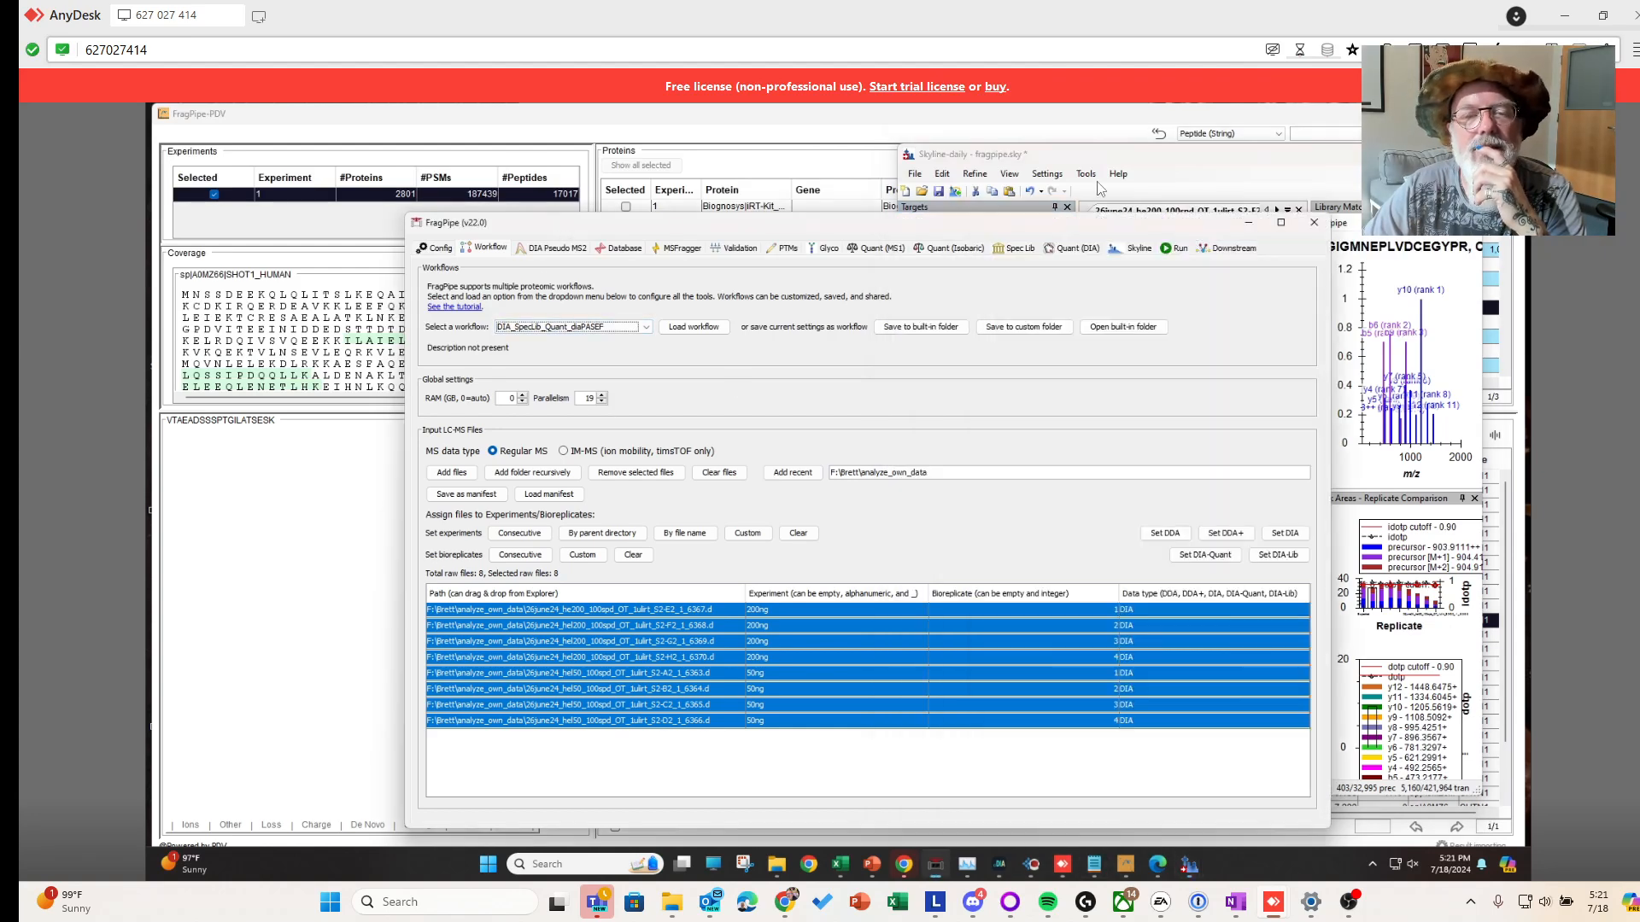
pyautogui.click(1248, 227)
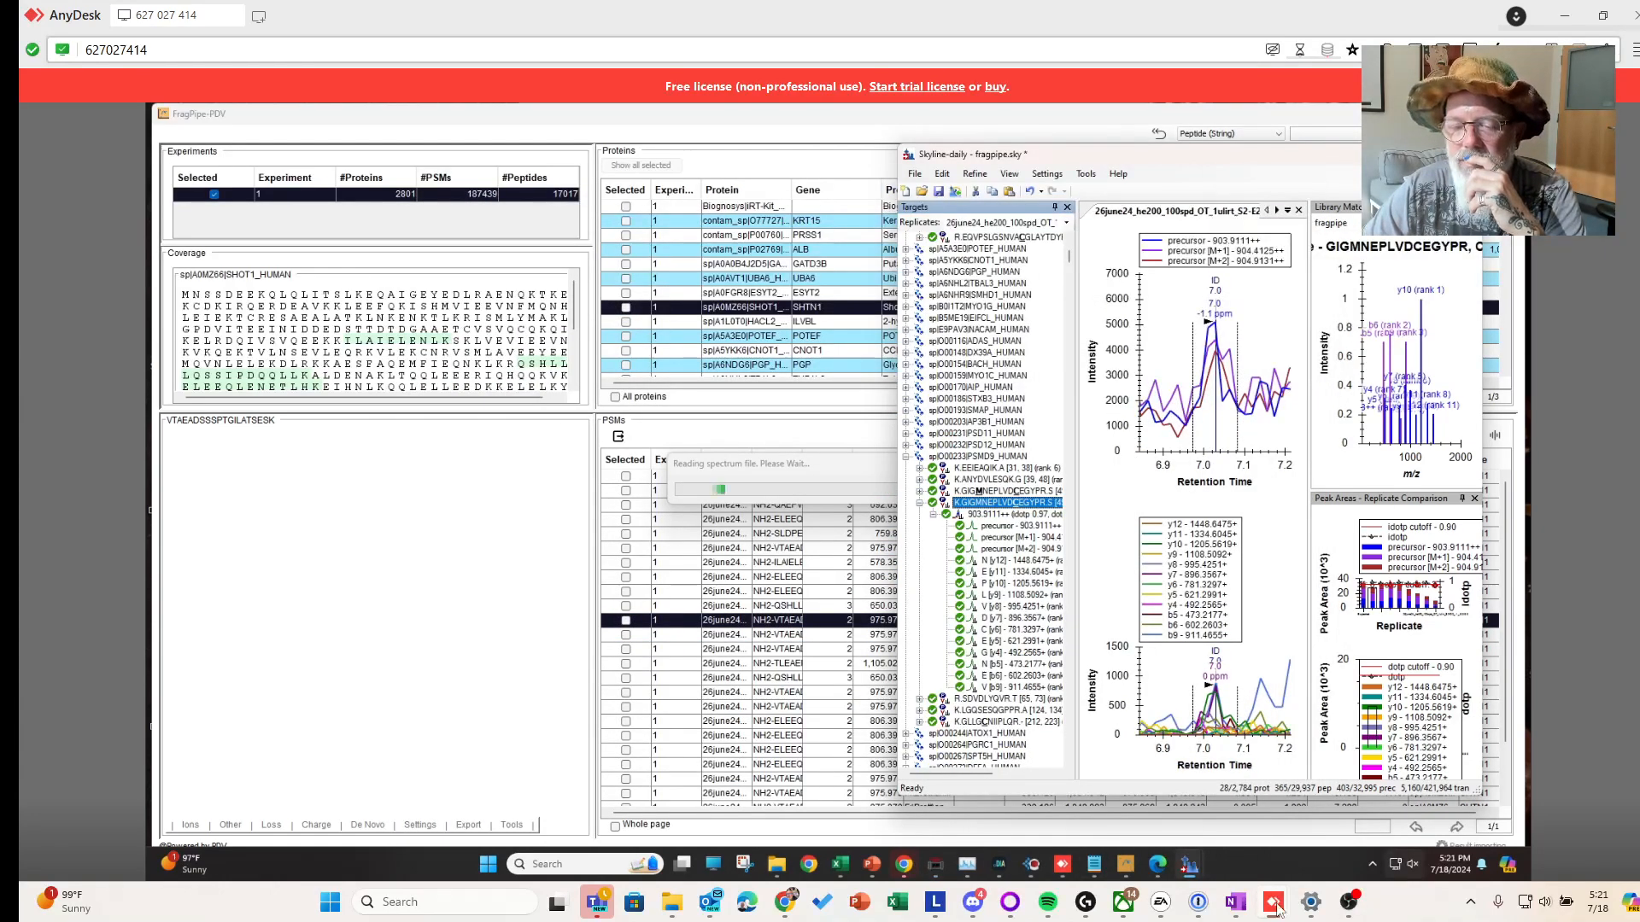
# Switch to the remote session showing report.pg_matrix and bring up its fragpipe.sky and report_skyline.sky documents in Skyline
pyautogui.moveTo(1273, 902)
pyautogui.click(1121, 820)
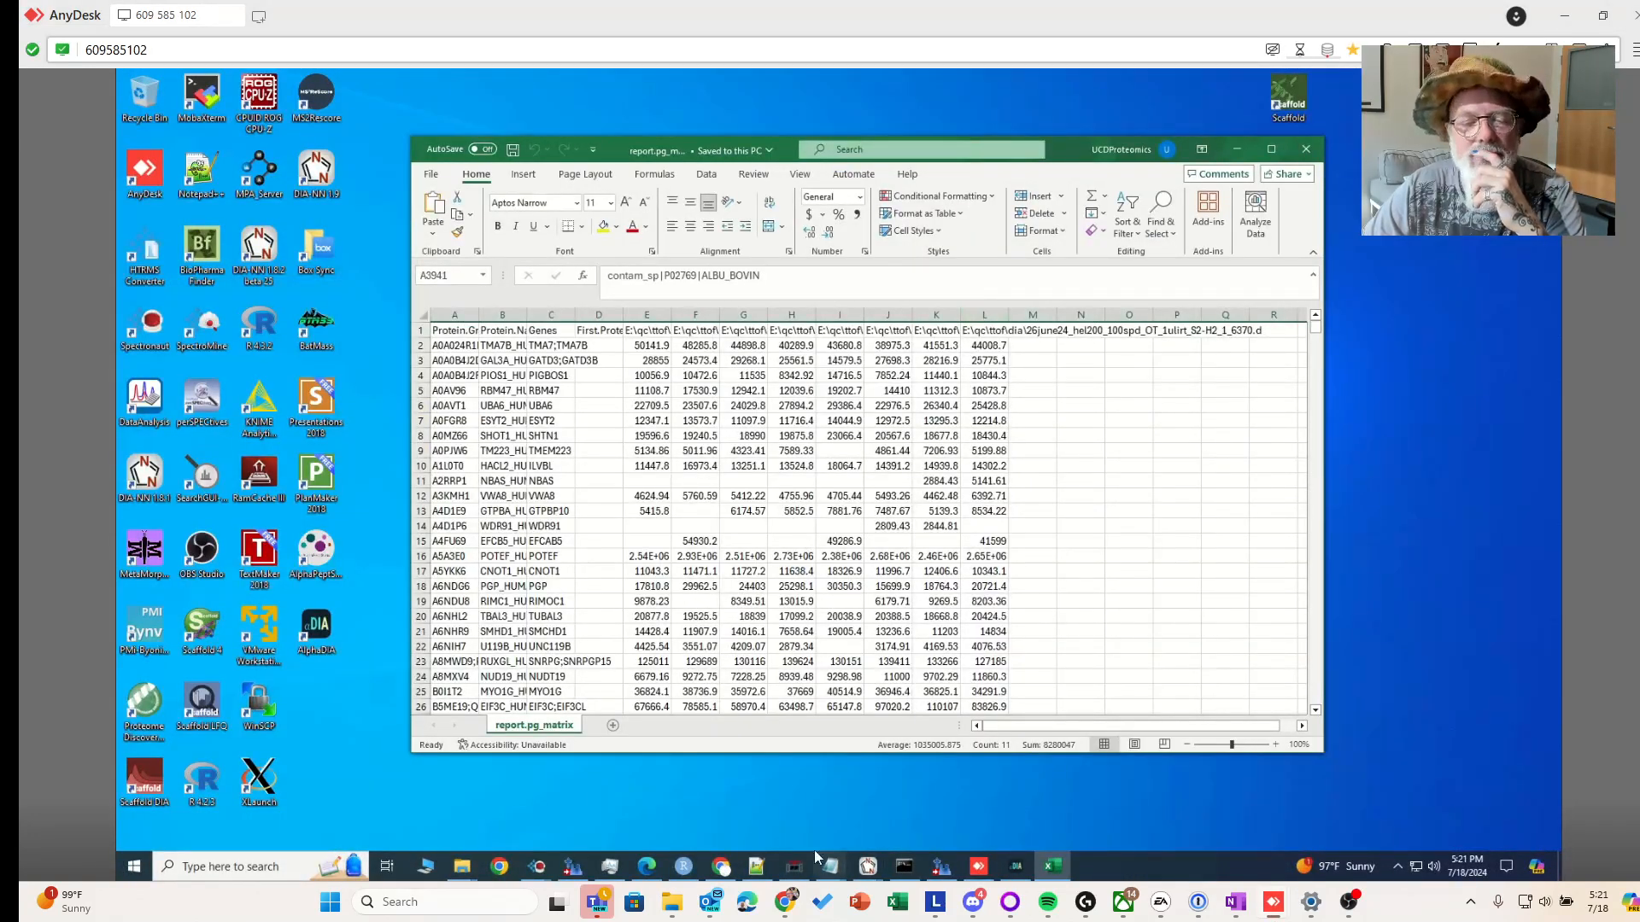
pyautogui.click(941, 866)
pyautogui.click(574, 869)
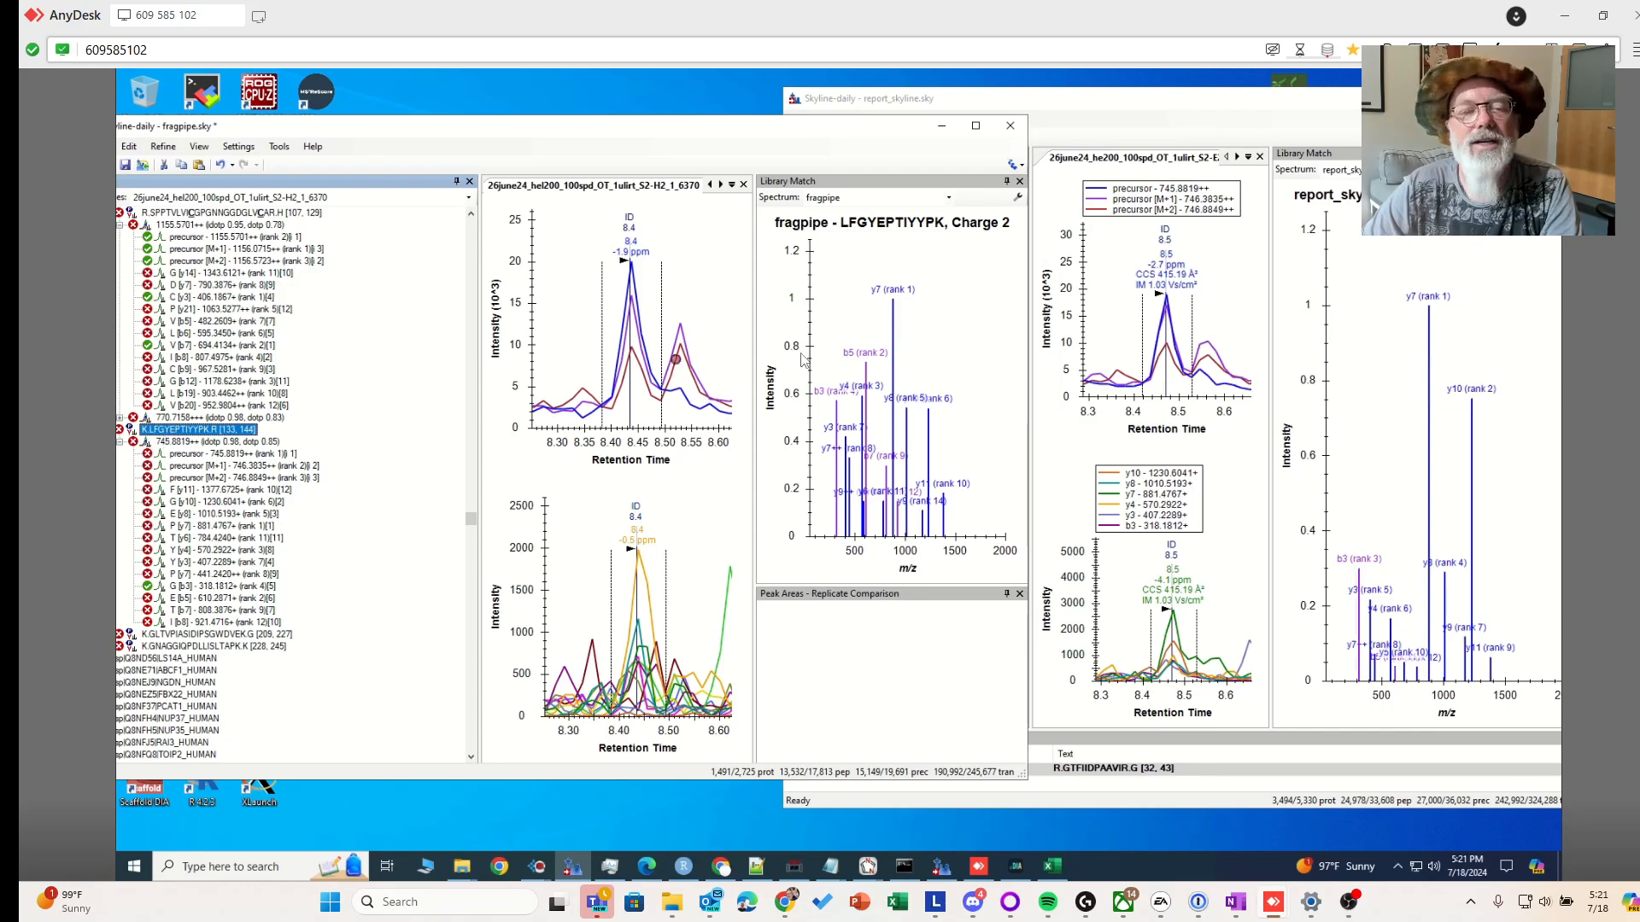
pyautogui.click(1118, 121)
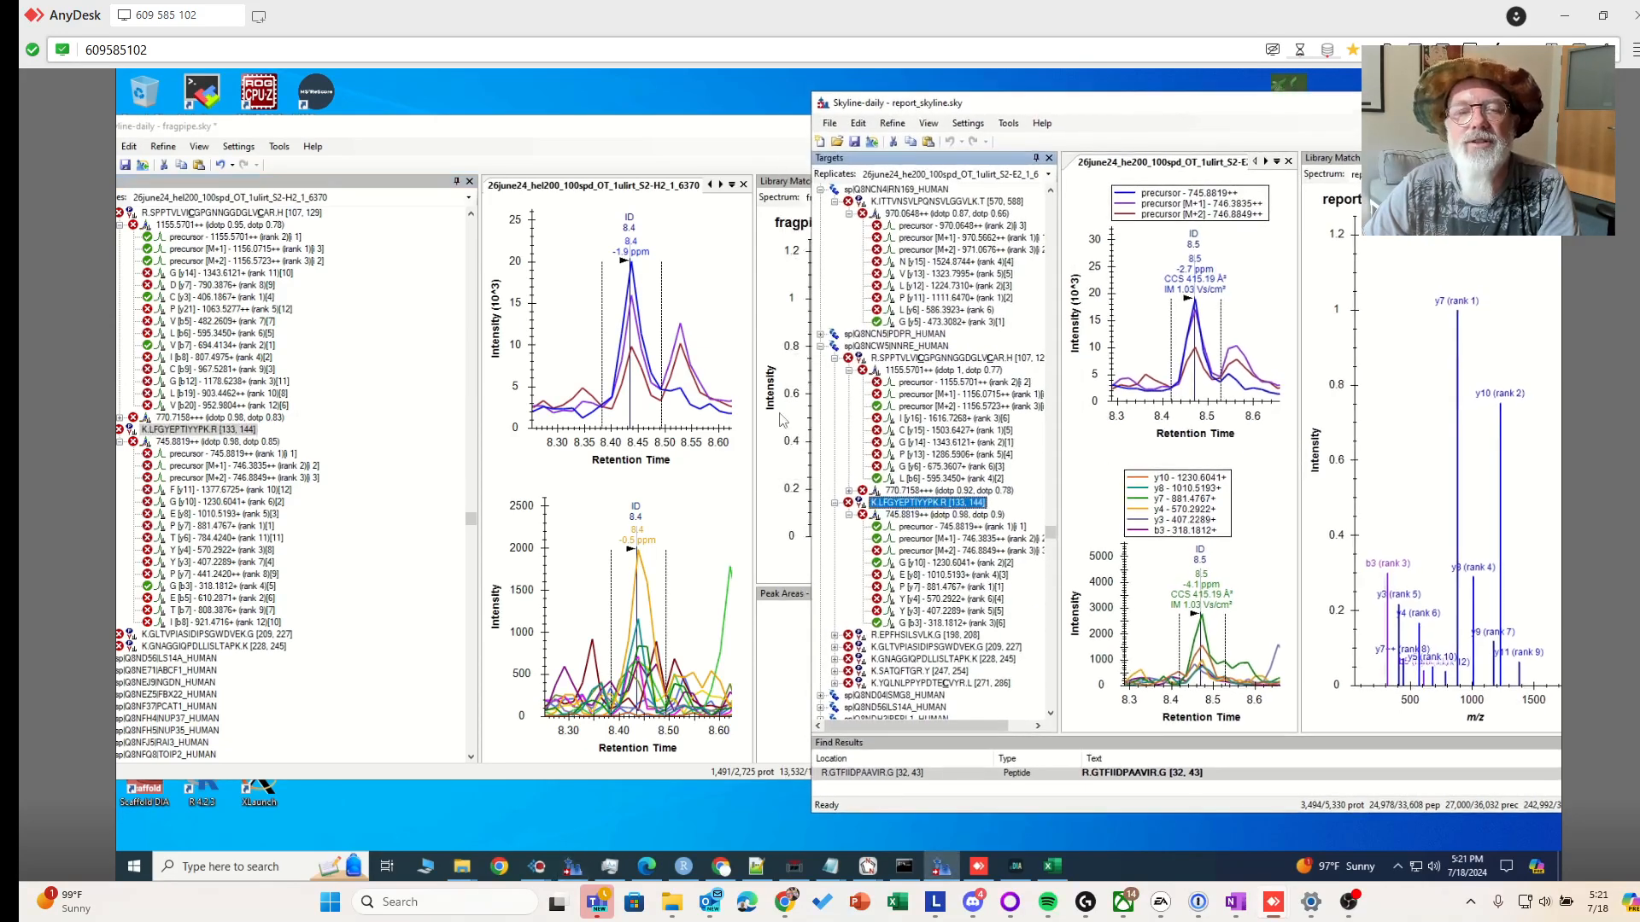
# Copy peptide K.LFGYEPTIYYPK.R from the report_skyline.sky targets and switch to Spectronaut
pyautogui.rightClick(912, 505)
pyautogui.click(939, 523)
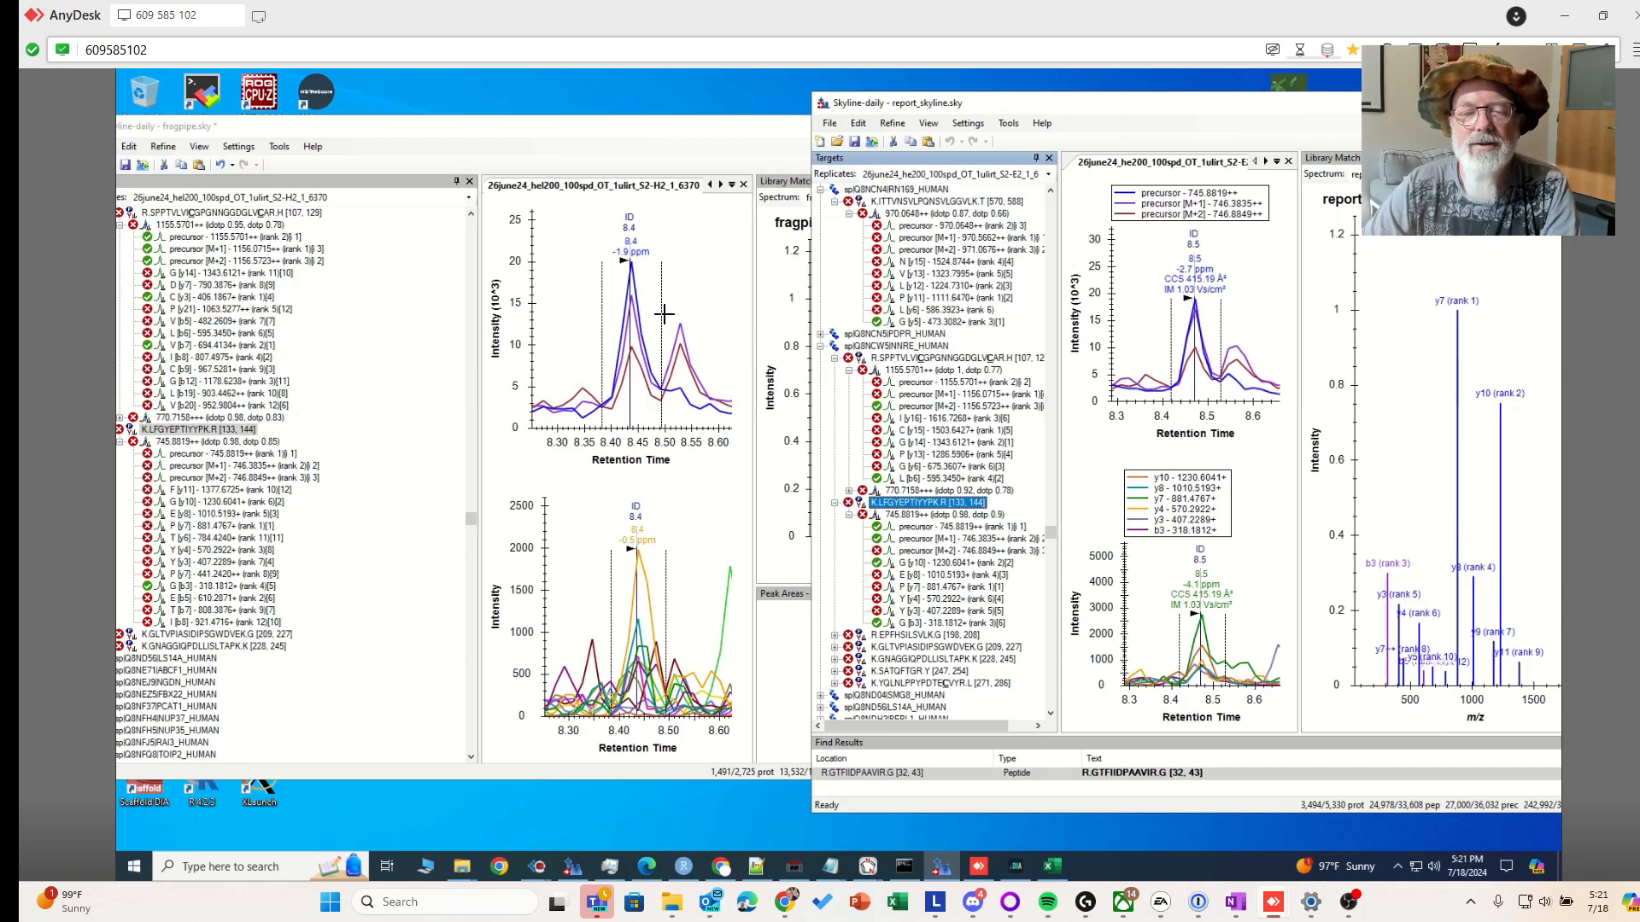
pyautogui.click(546, 869)
pyautogui.click(504, 794)
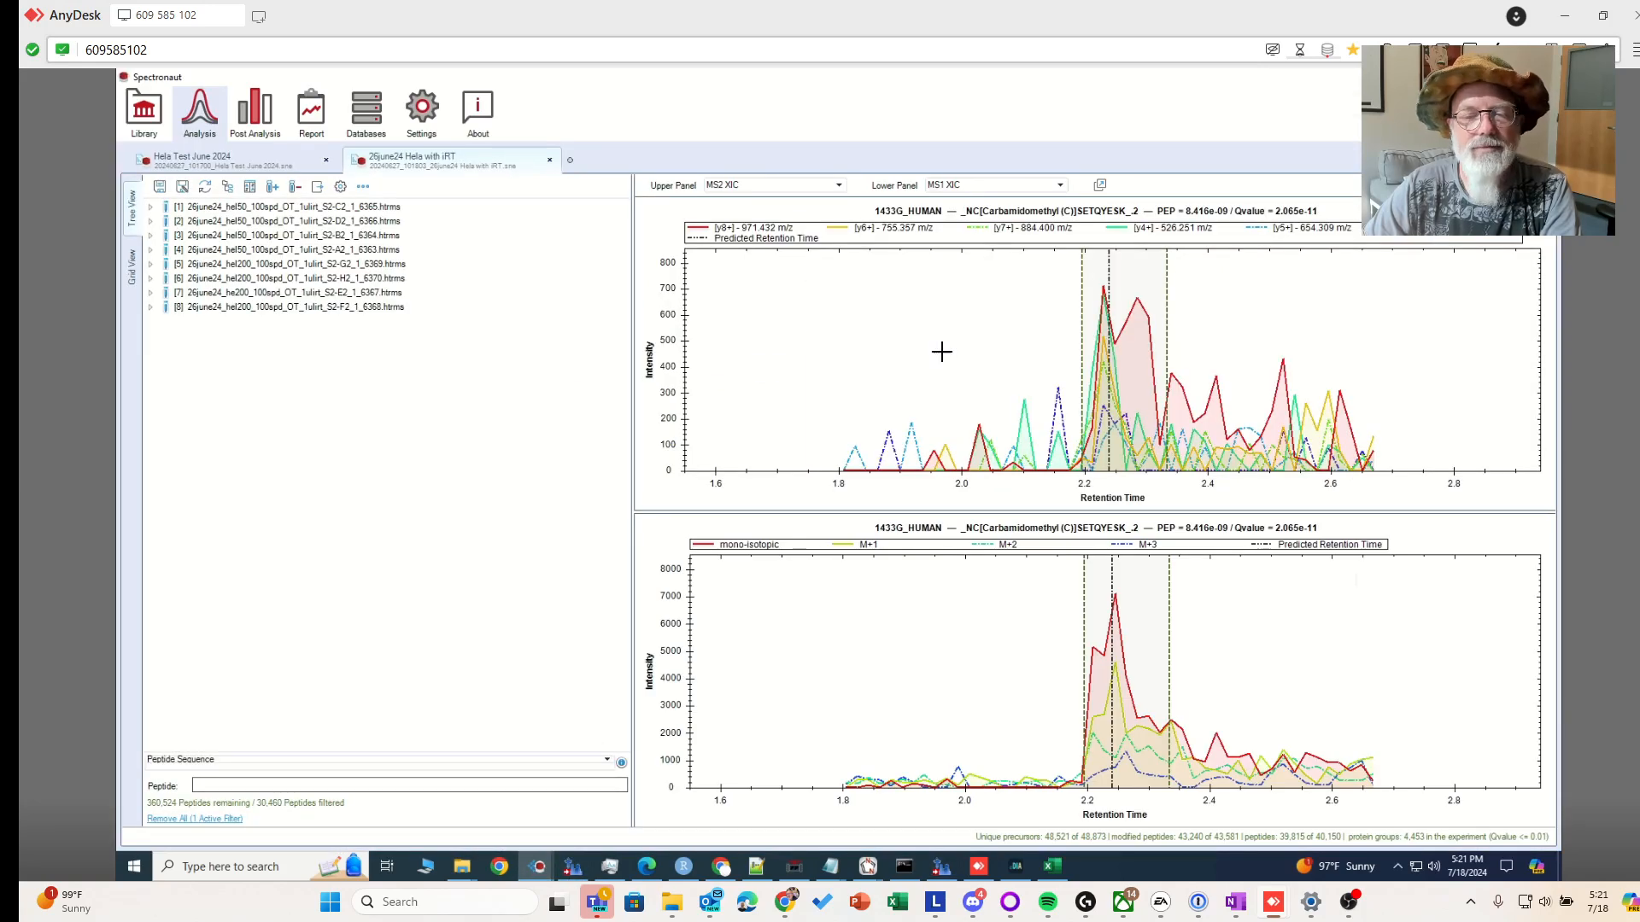
# Add a Peptide Sequence filter to the 26june24 Hela with iRT analysis and set its peptide to LFGYEPTIYYPK
pyautogui.click(232, 784)
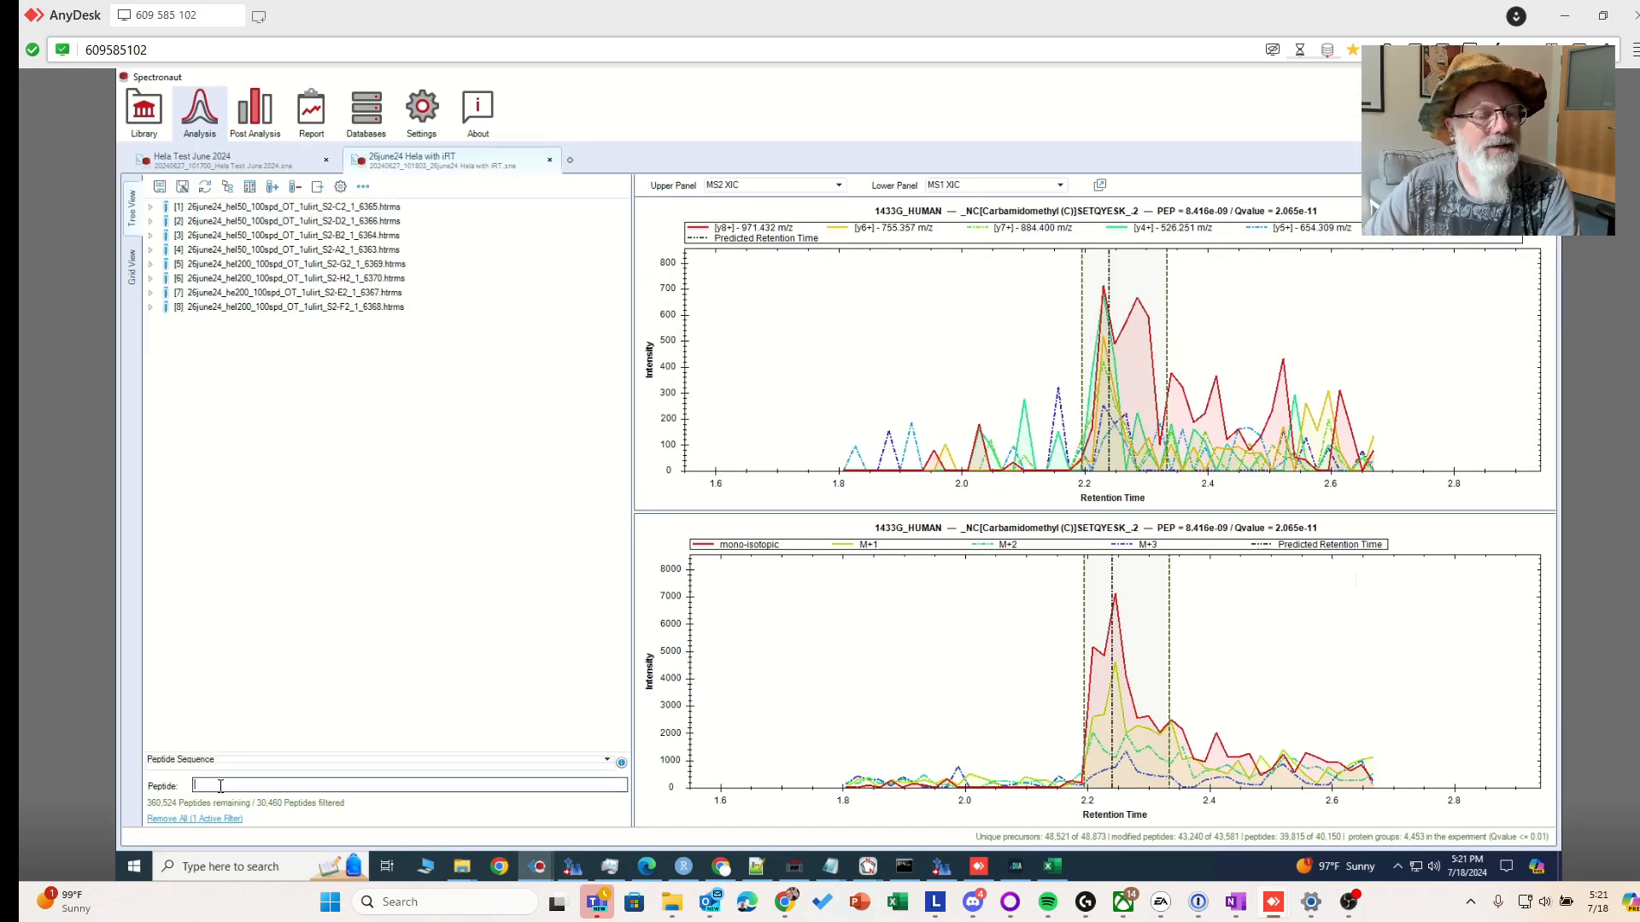
pyautogui.click(196, 763)
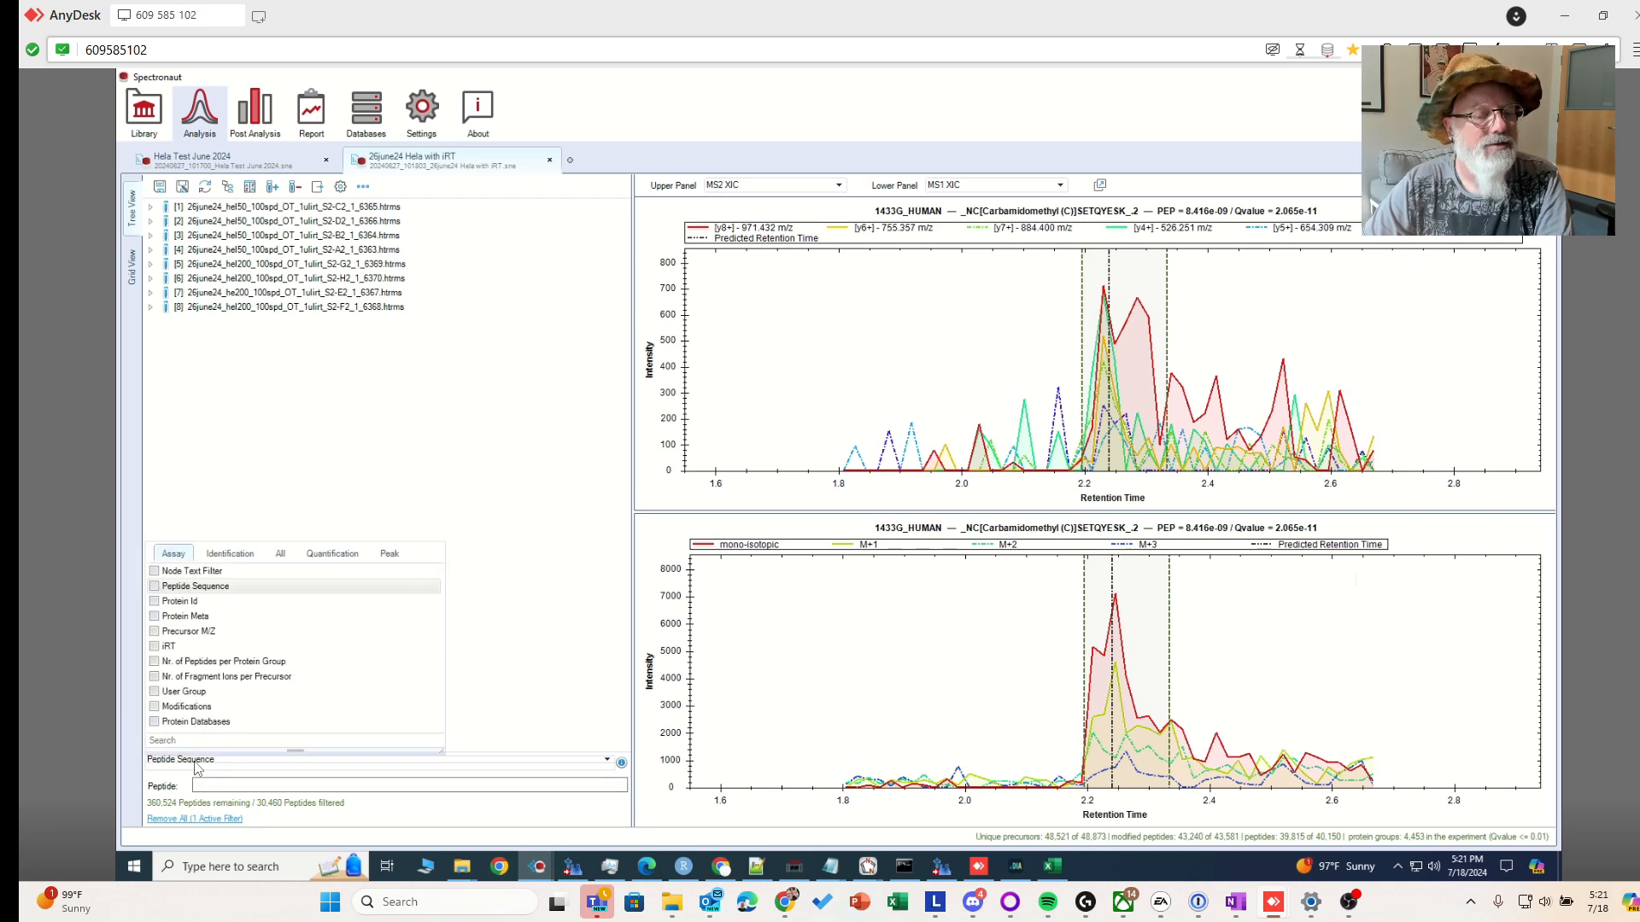
pyautogui.click(154, 586)
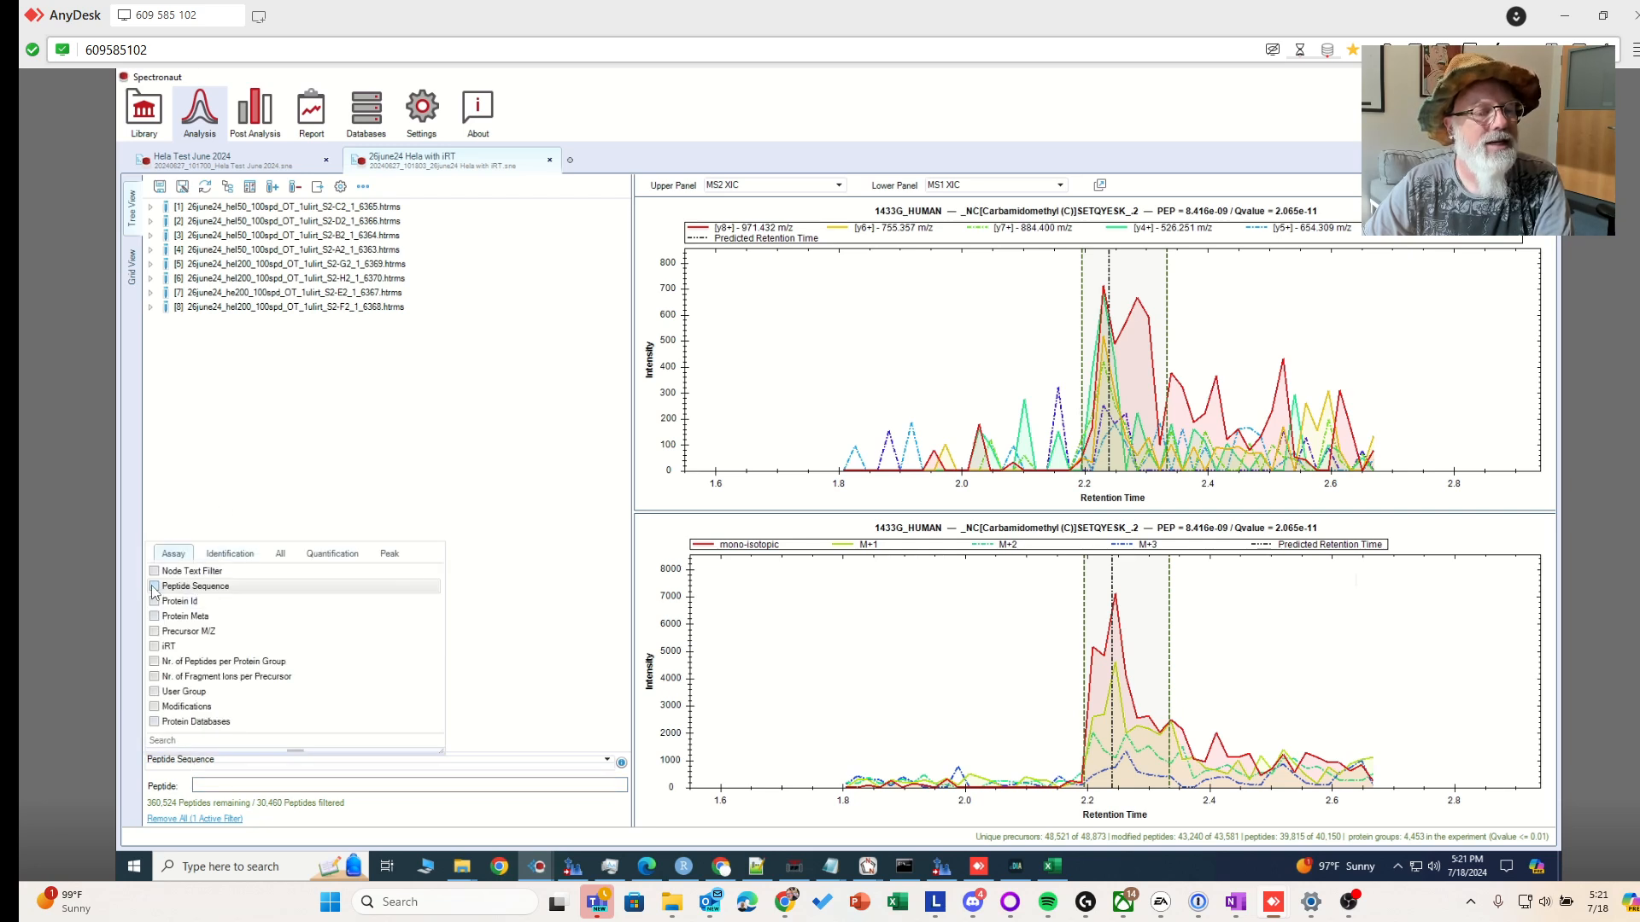
pyautogui.click(272, 786)
pyautogui.write('K.LFGYEPTIYYPK.R [133, 144]')
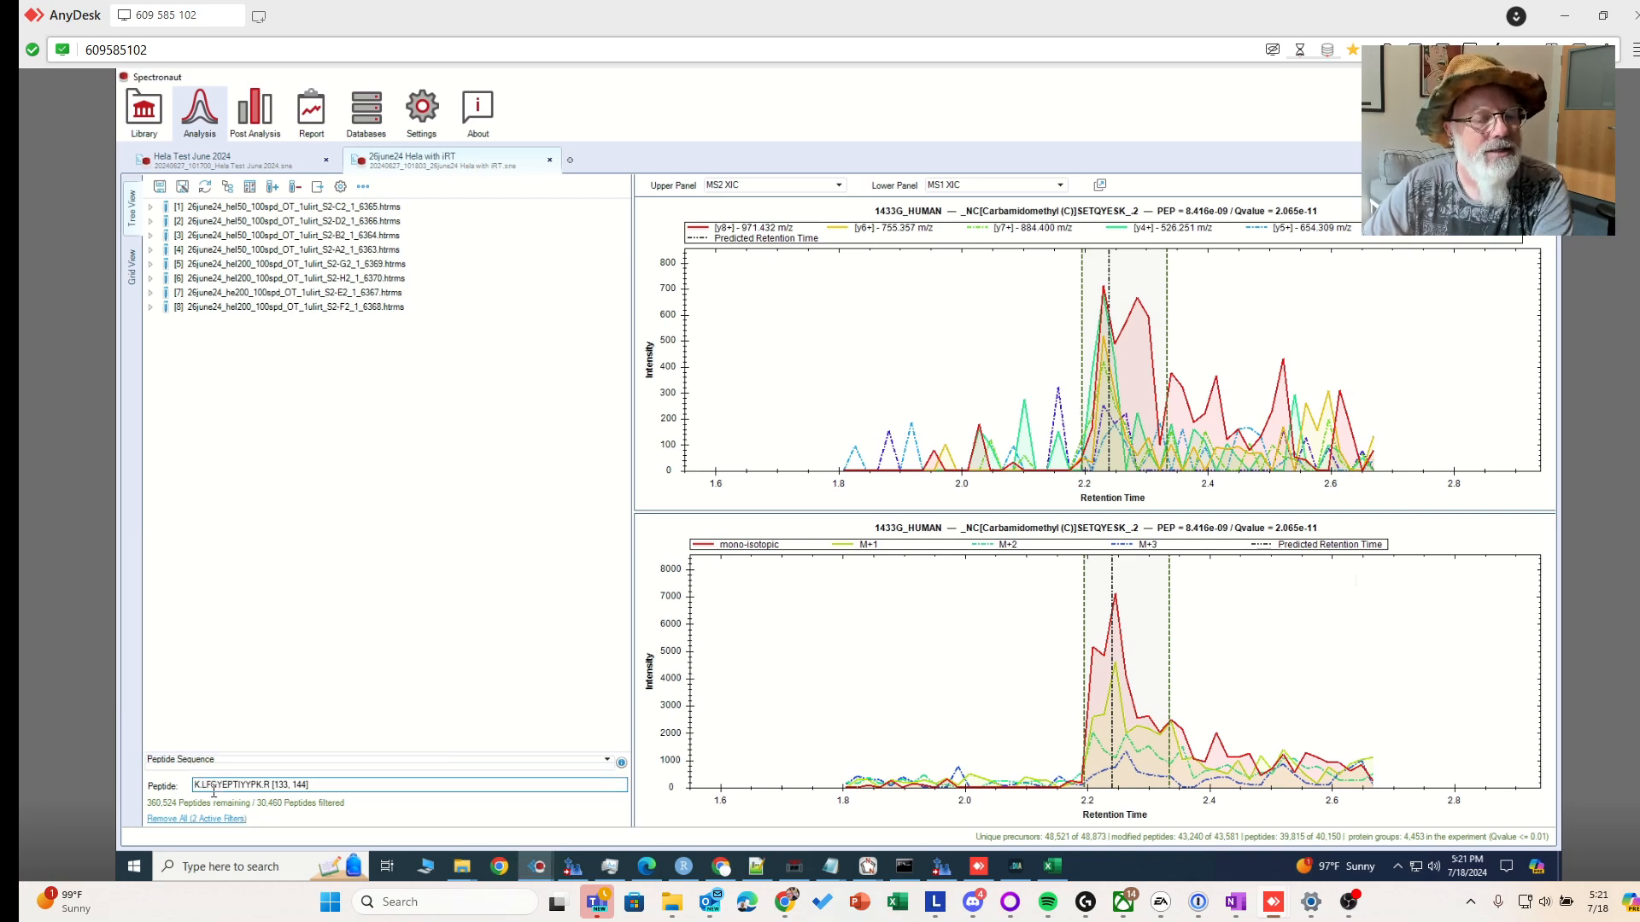
pyautogui.click(204, 786)
pyautogui.press('BackSpace')
pyautogui.press('BackSpace')
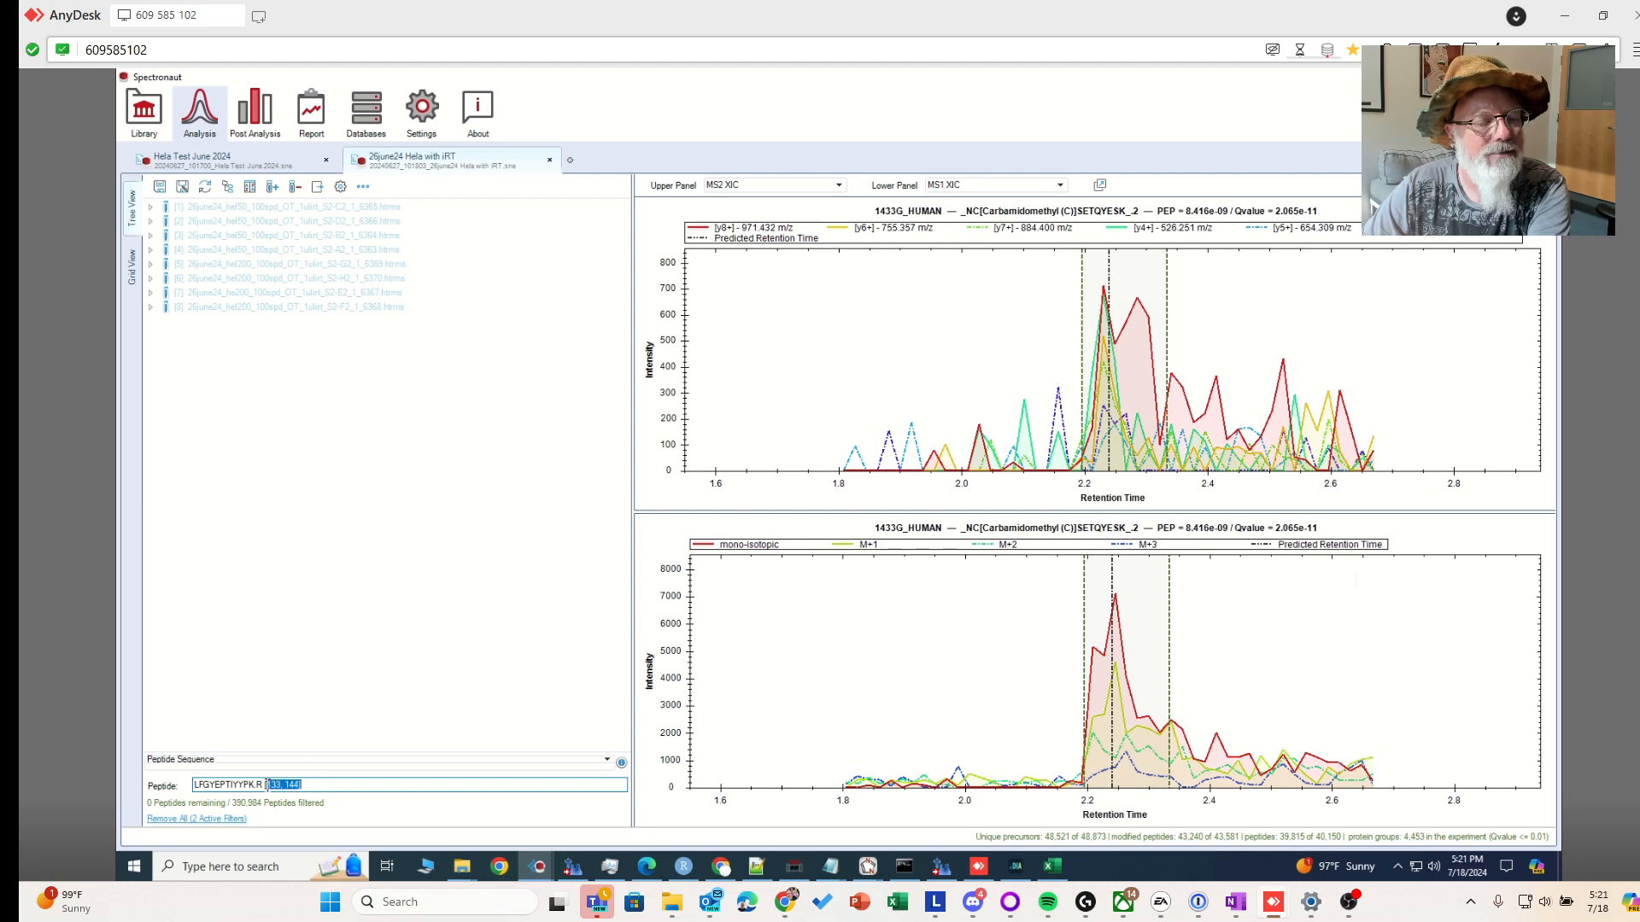
pyautogui.press('Delete')
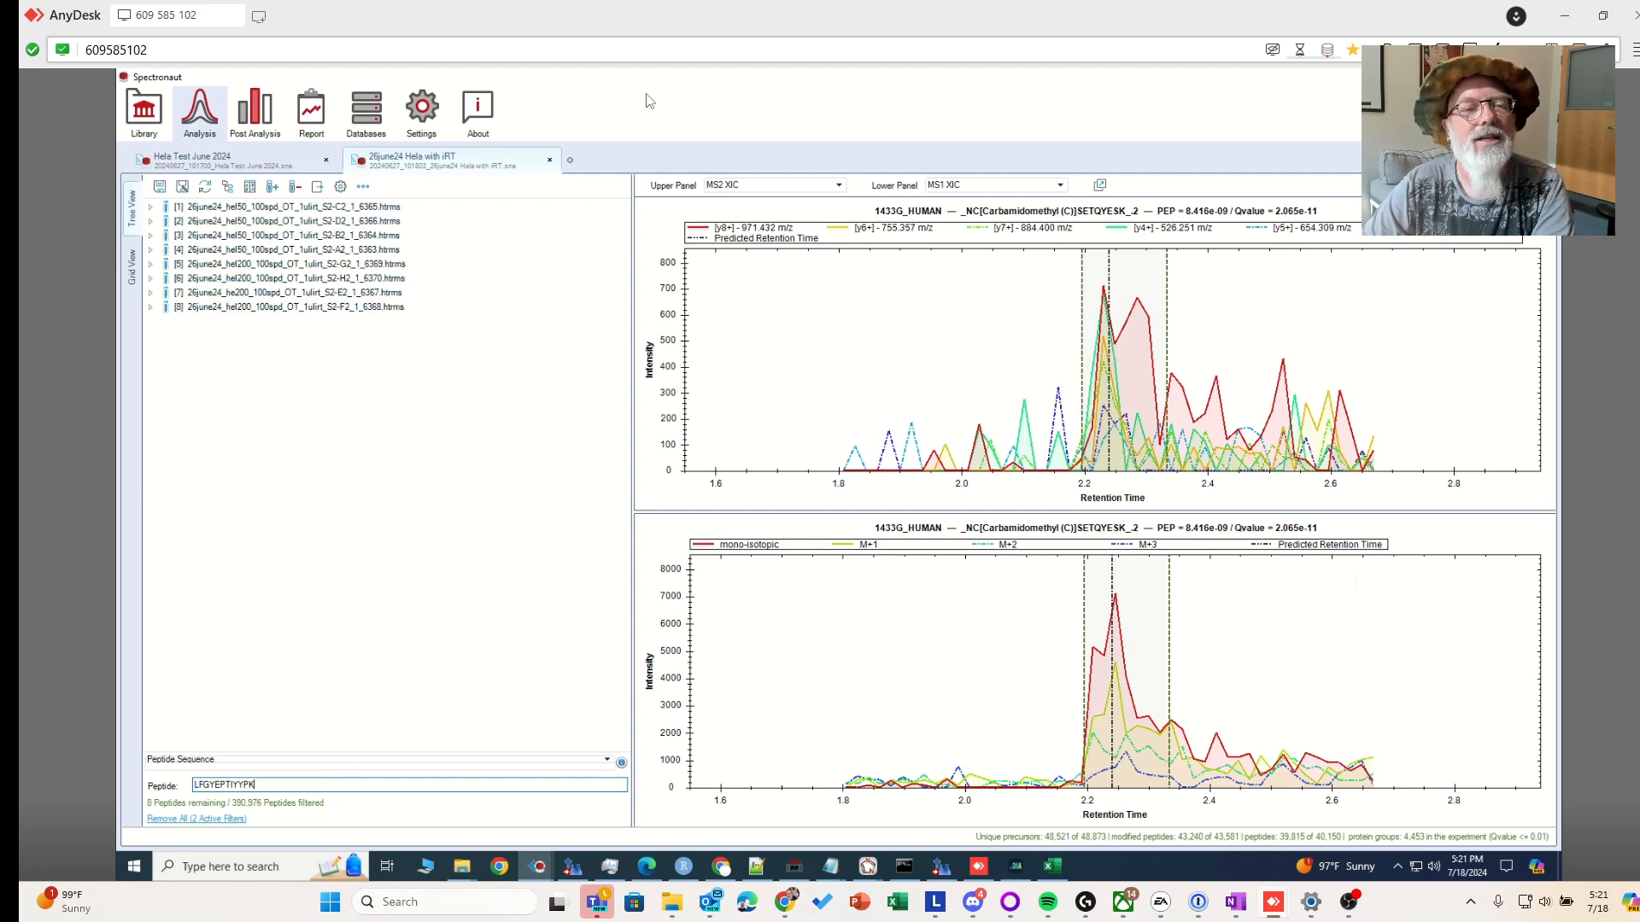
# Move the Spectronaut window down to uncover both Skyline documents, and review the targets listed above peptide LFGYEPTIYYPK in each
pyautogui.moveTo(452, 77); pyautogui.dragTo(636, 572)
pyautogui.scroll(3, 316, 357)
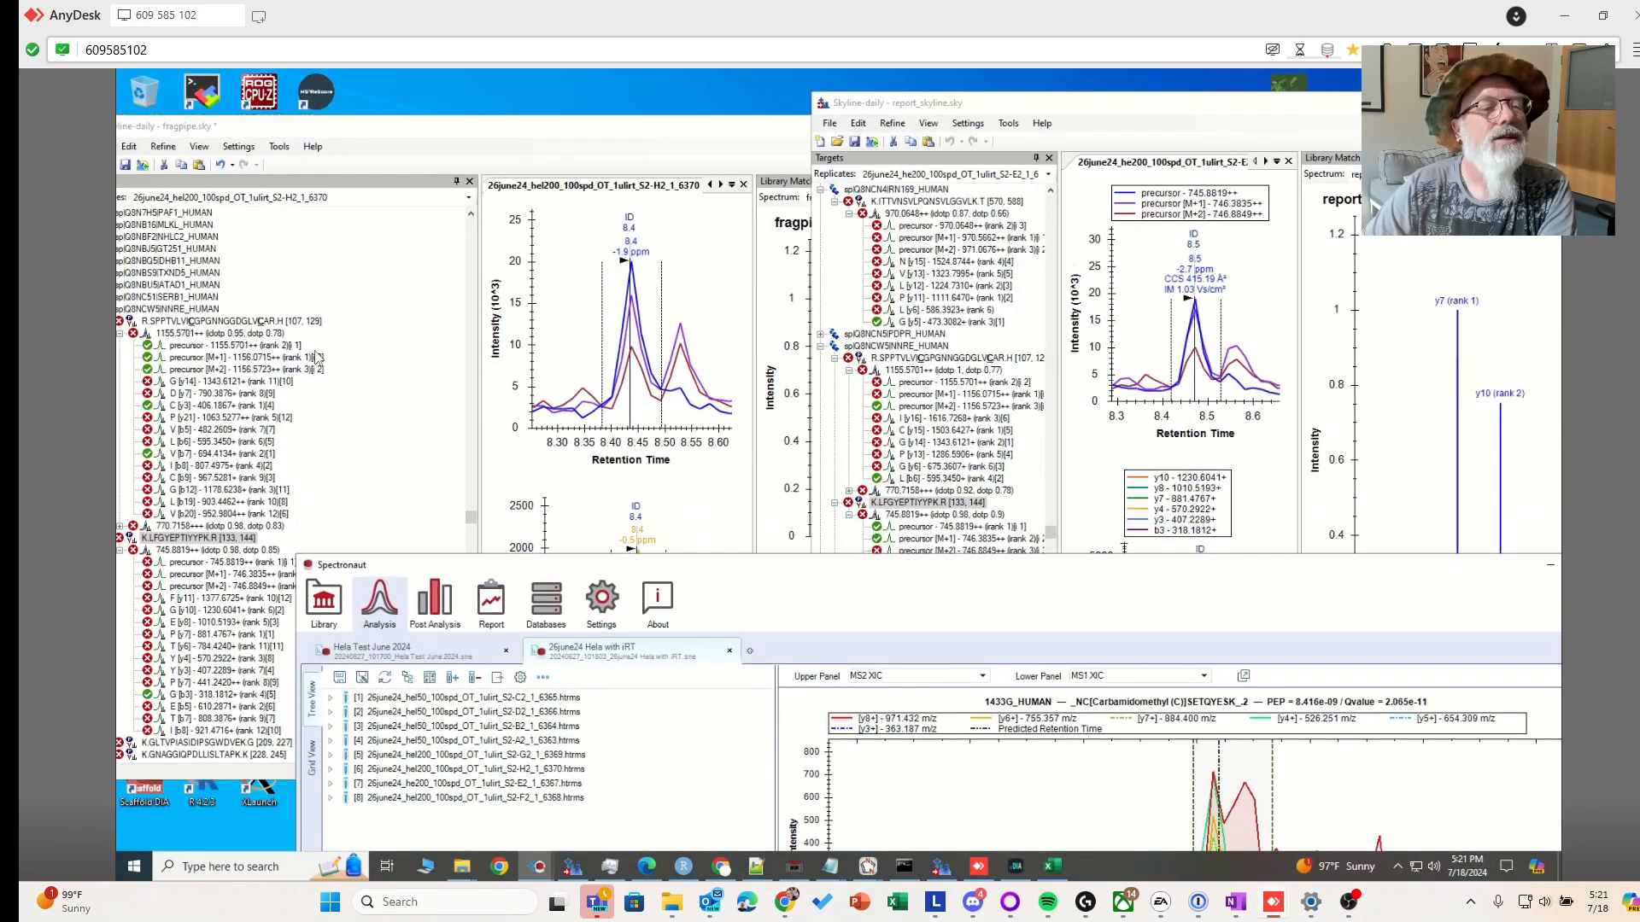
pyautogui.scroll(3, 325, 411)
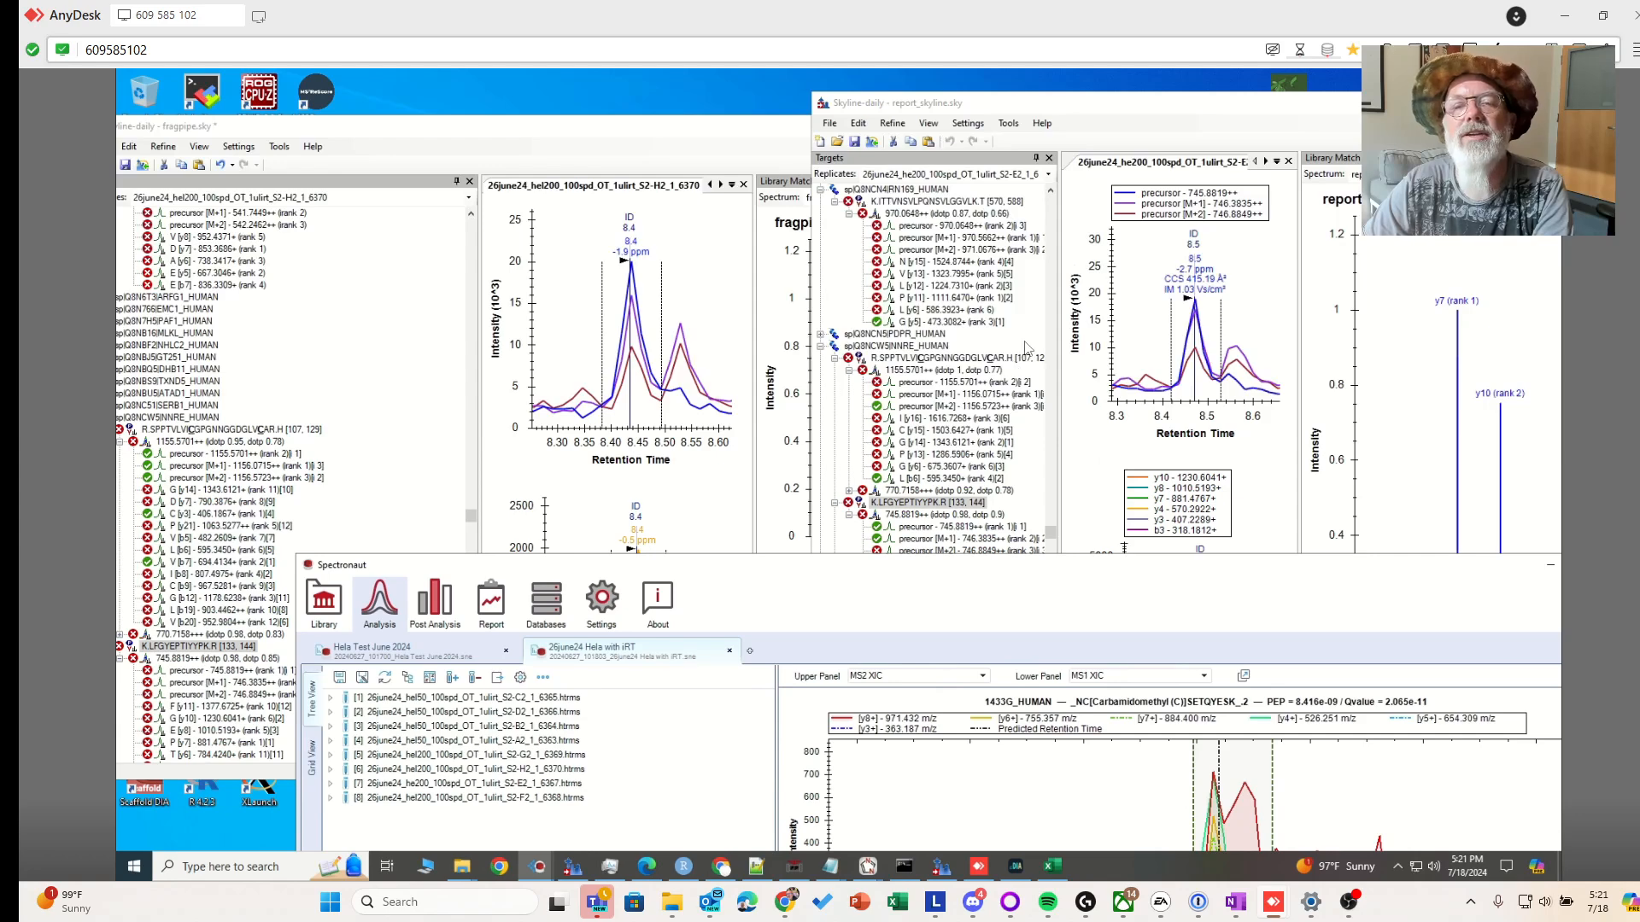
pyautogui.scroll(3, 1027, 348)
# Switch report_skyline.sky to the S2-H2_1_6370 replicate, narrow its Targets pane to enlarge the chromatograms, and bring fragpipe.sky forward for comparison
pyautogui.click(1068, 209)
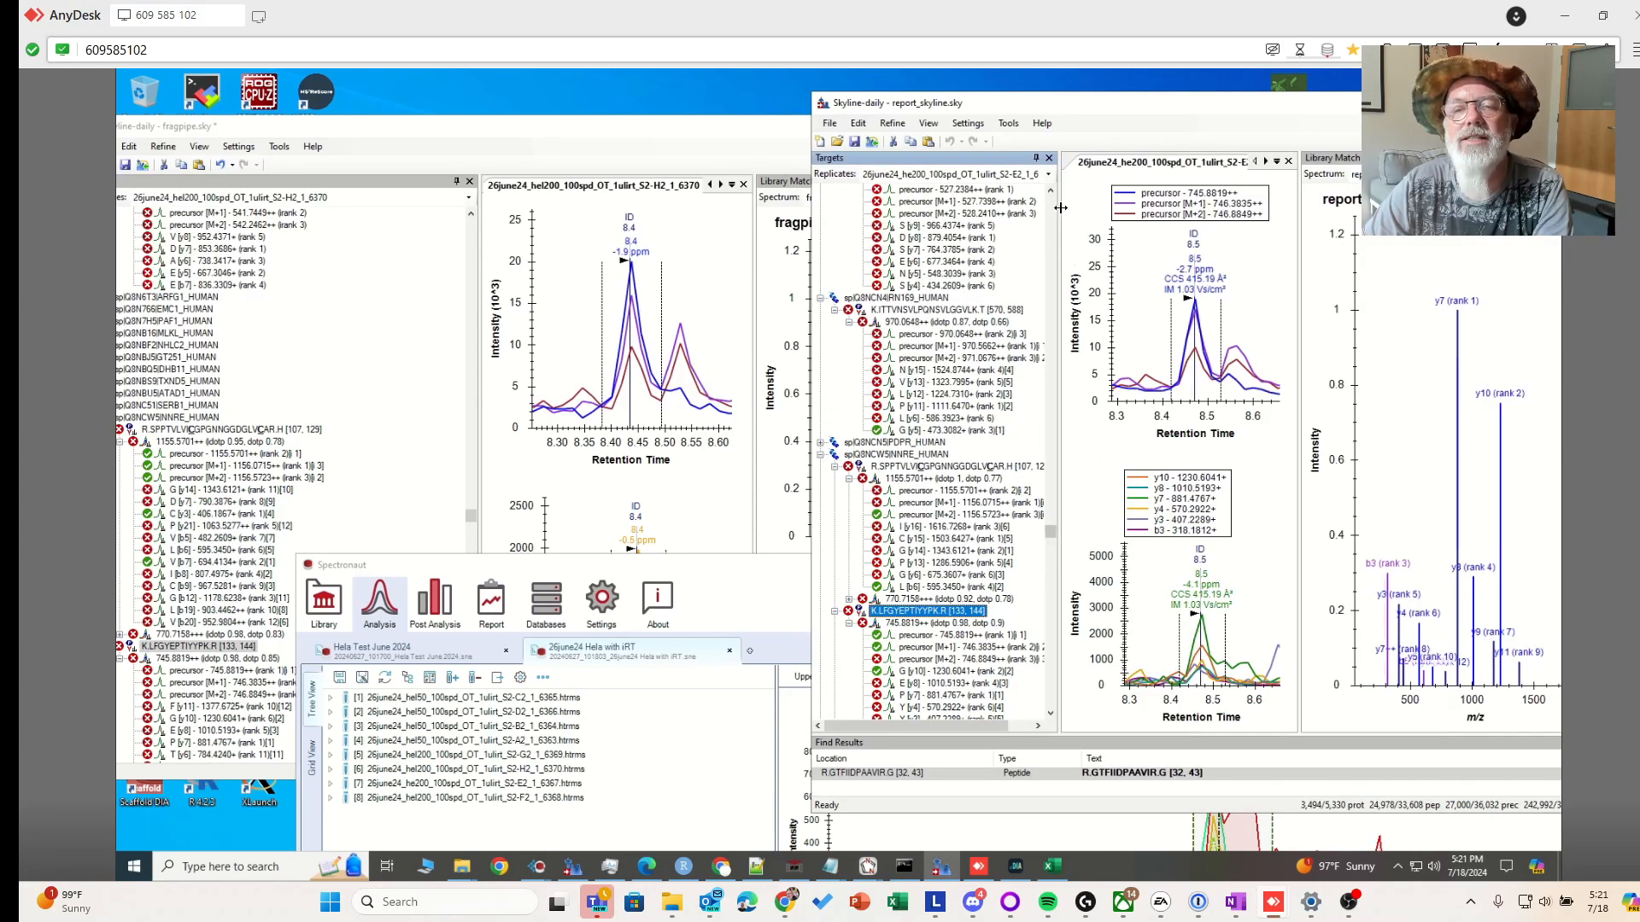
pyautogui.moveTo(1060, 207); pyautogui.dragTo(1155, 221)
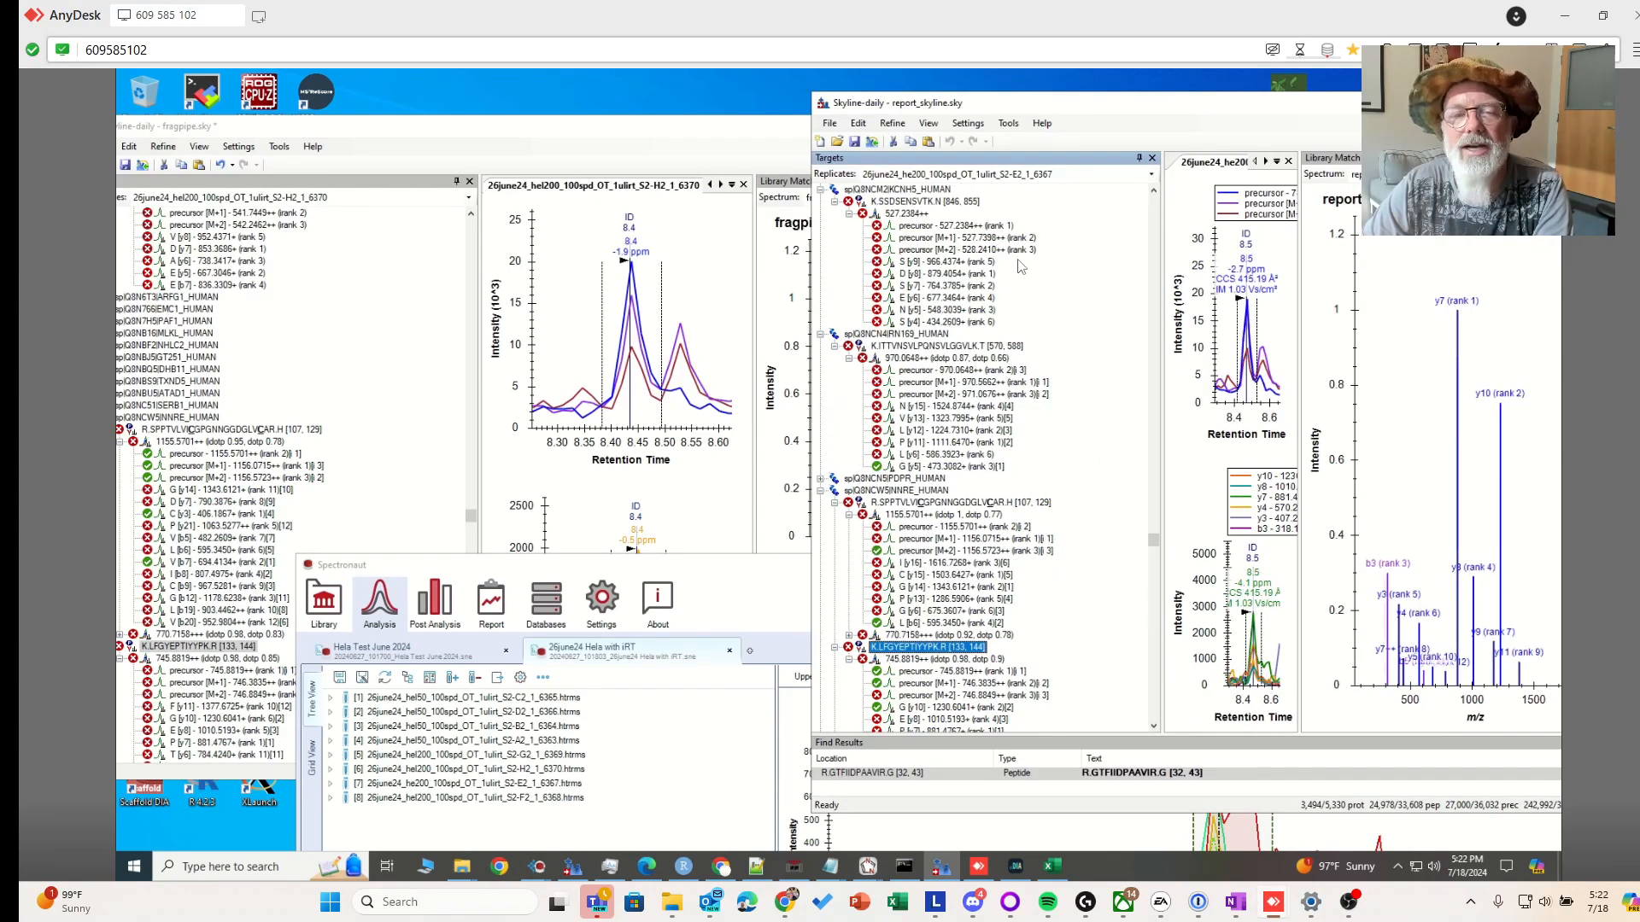
pyautogui.scroll(4, 1022, 267)
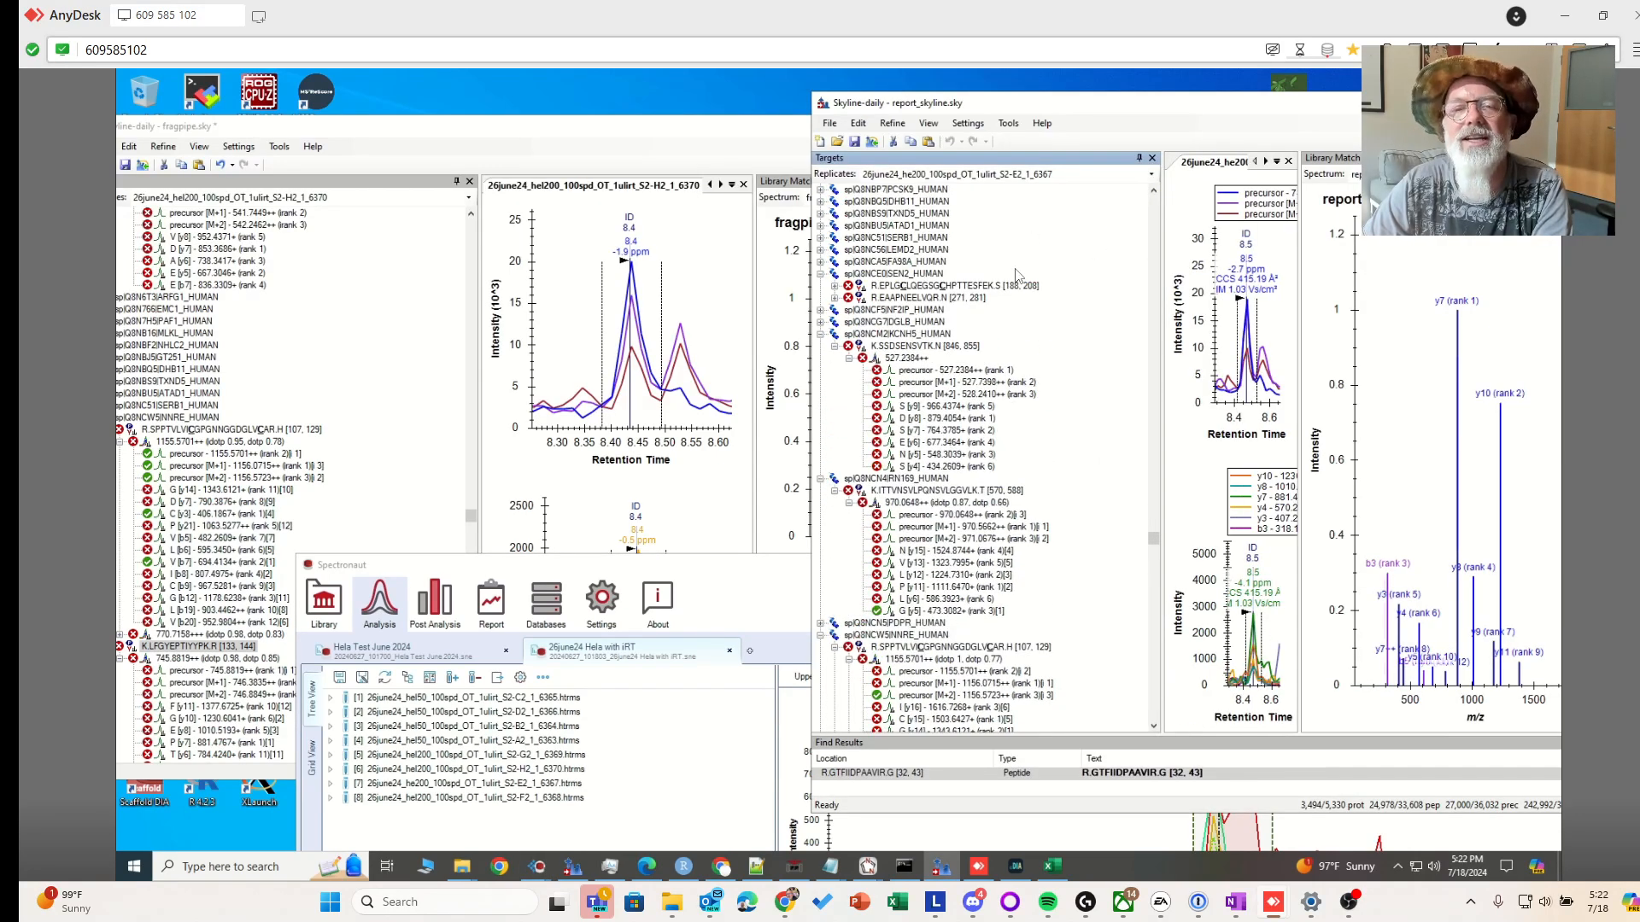
pyautogui.click(1150, 177)
pyautogui.click(1072, 264)
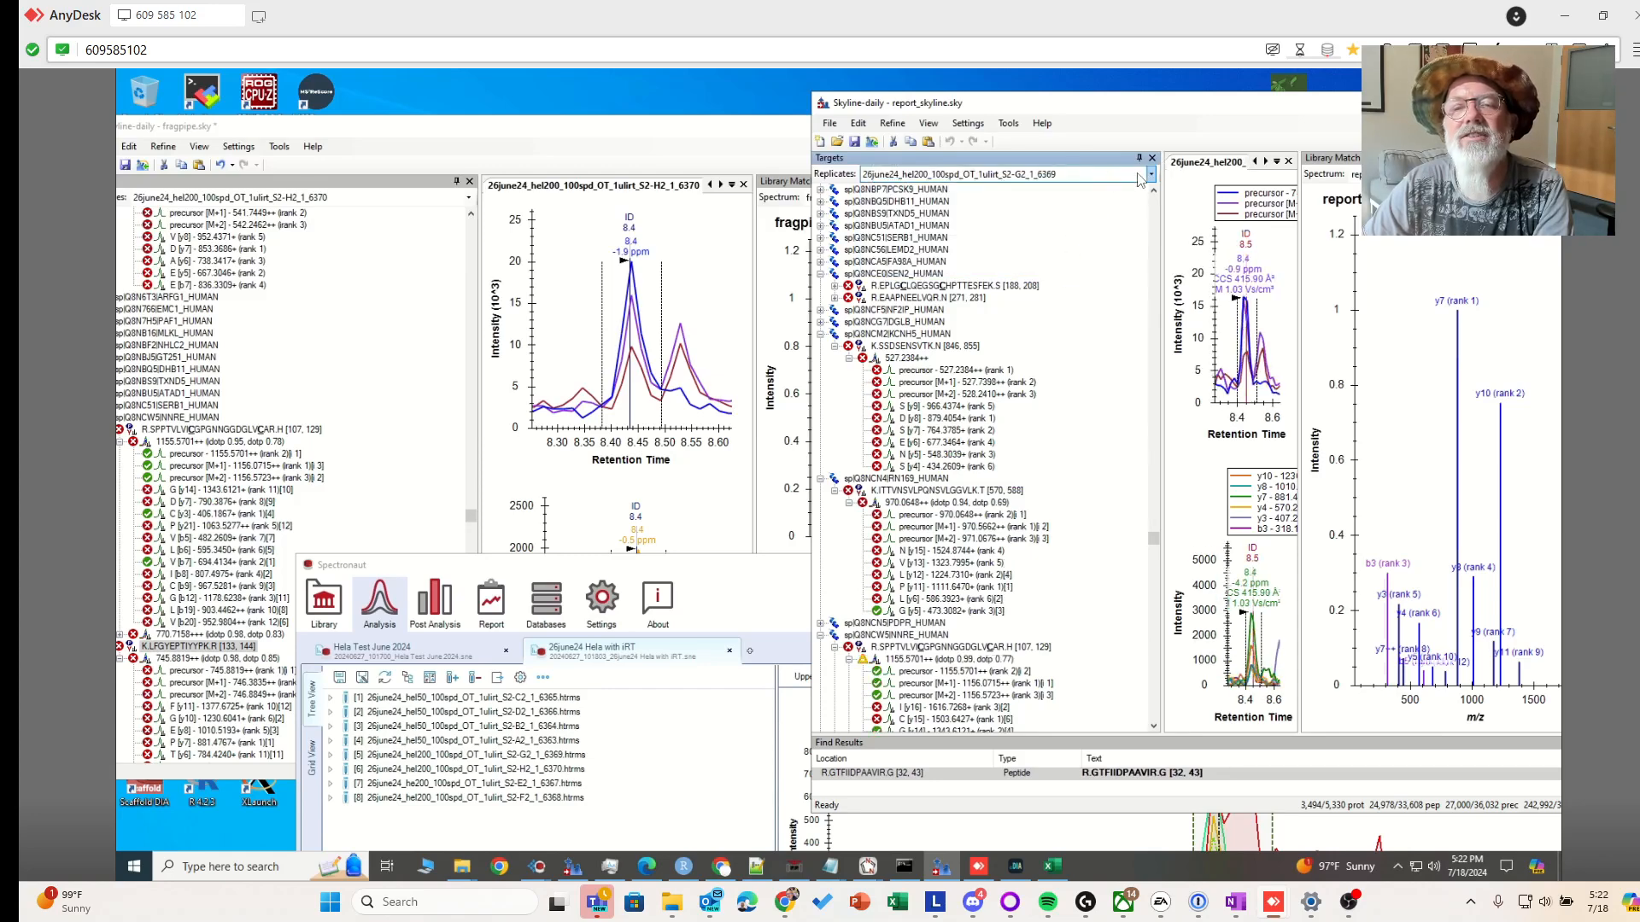
pyautogui.click(1141, 176)
pyautogui.click(1062, 282)
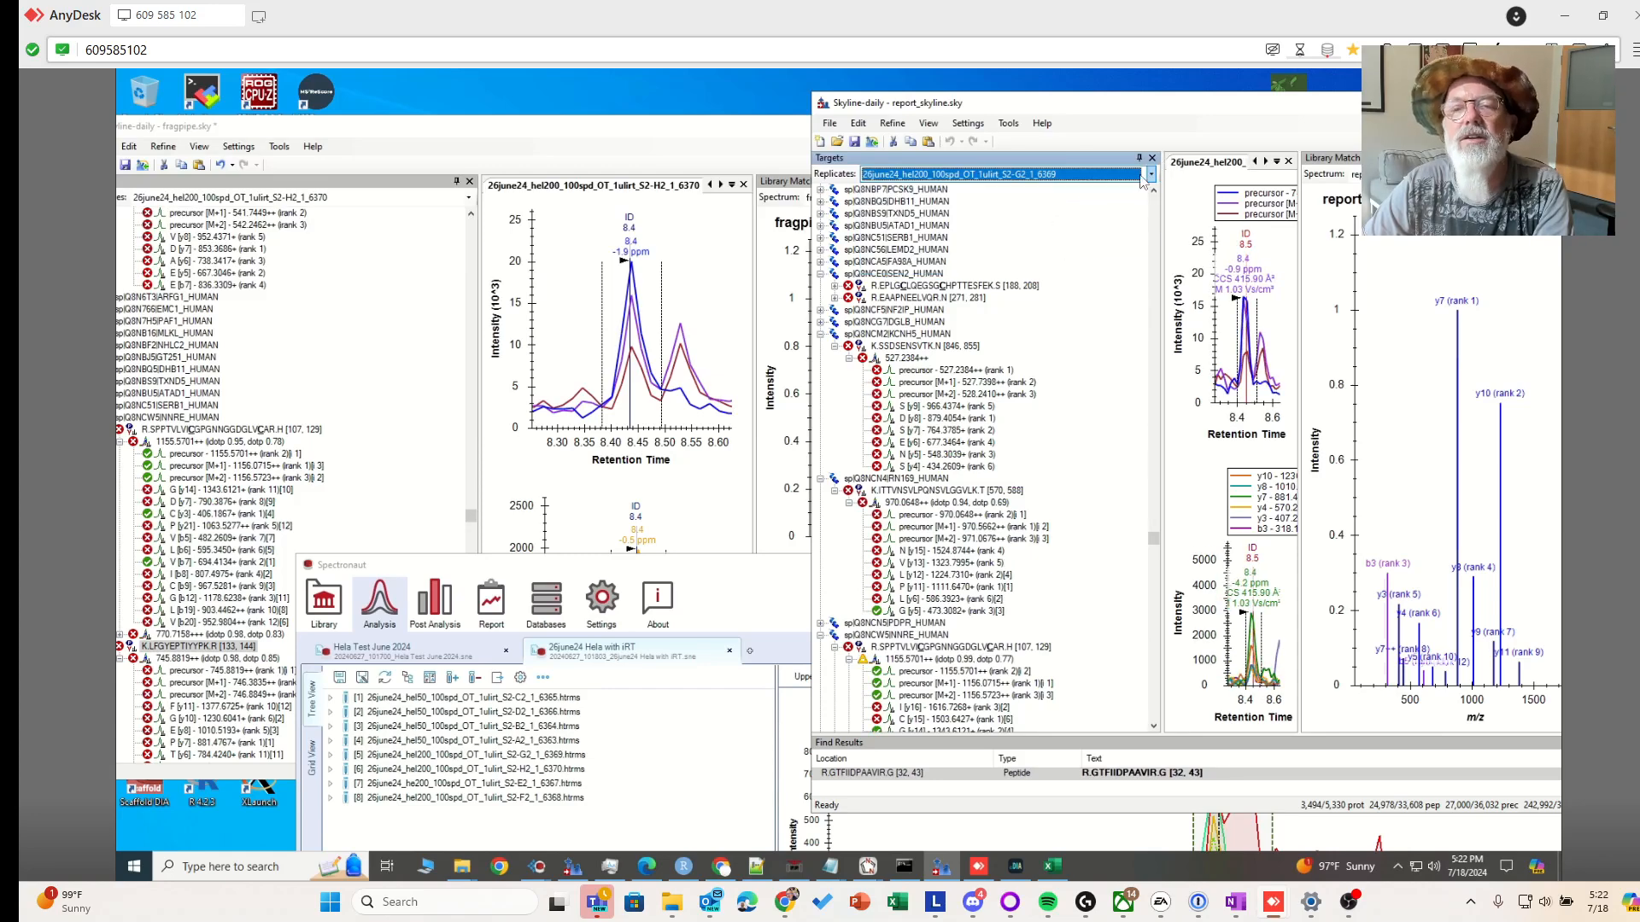
pyautogui.click(1144, 176)
pyautogui.click(1057, 275)
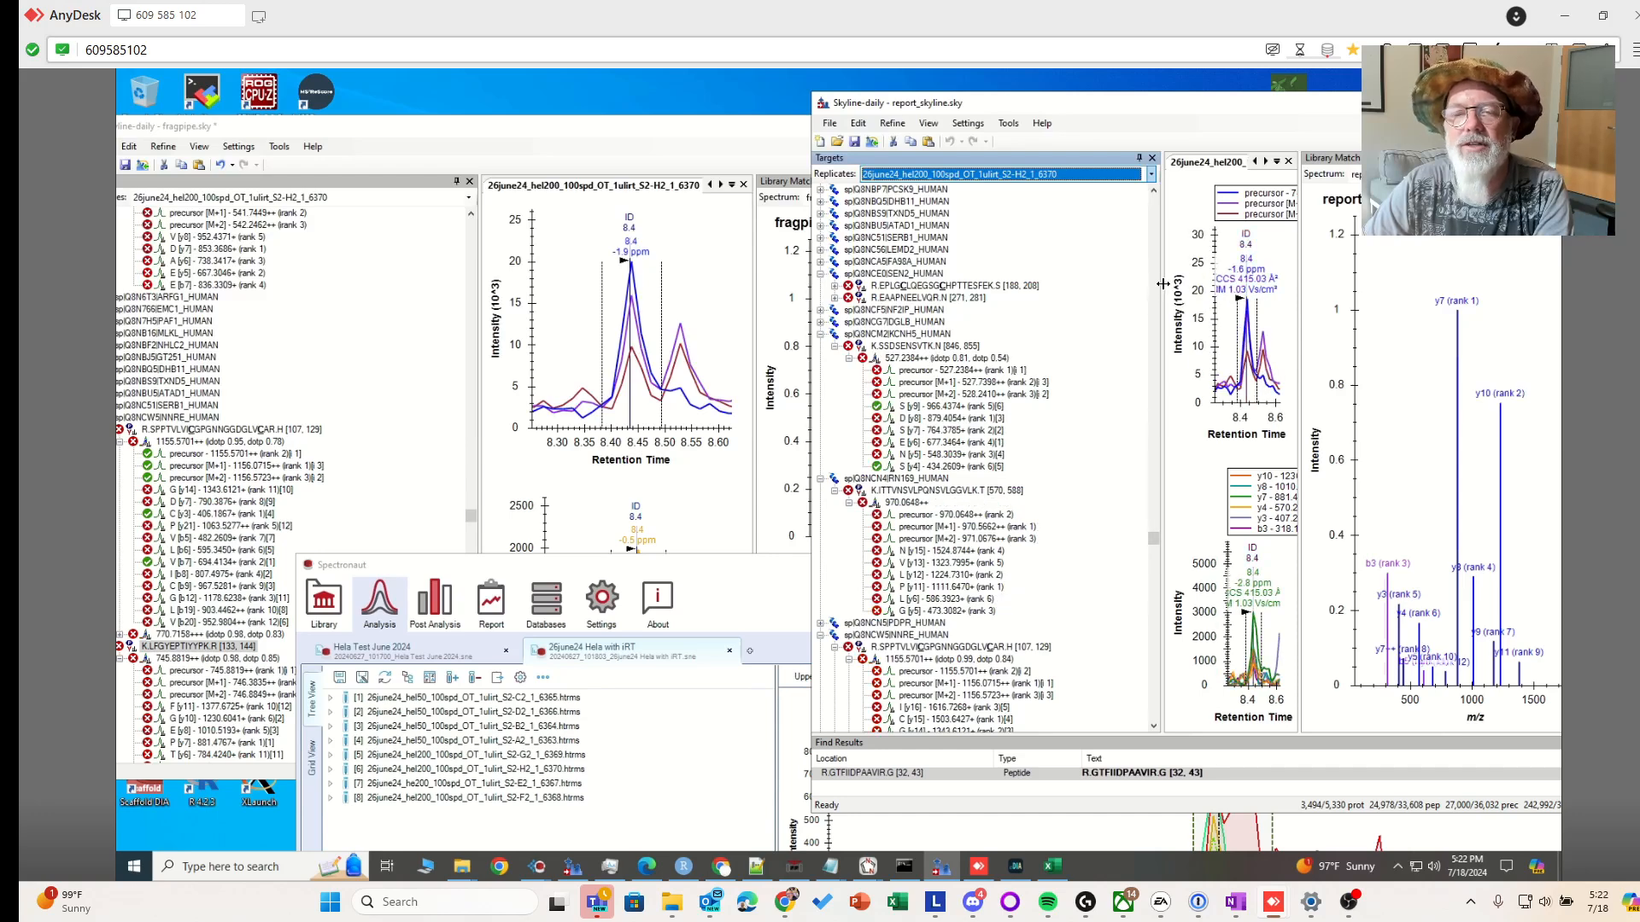
pyautogui.moveTo(1163, 283); pyautogui.dragTo(1017, 294)
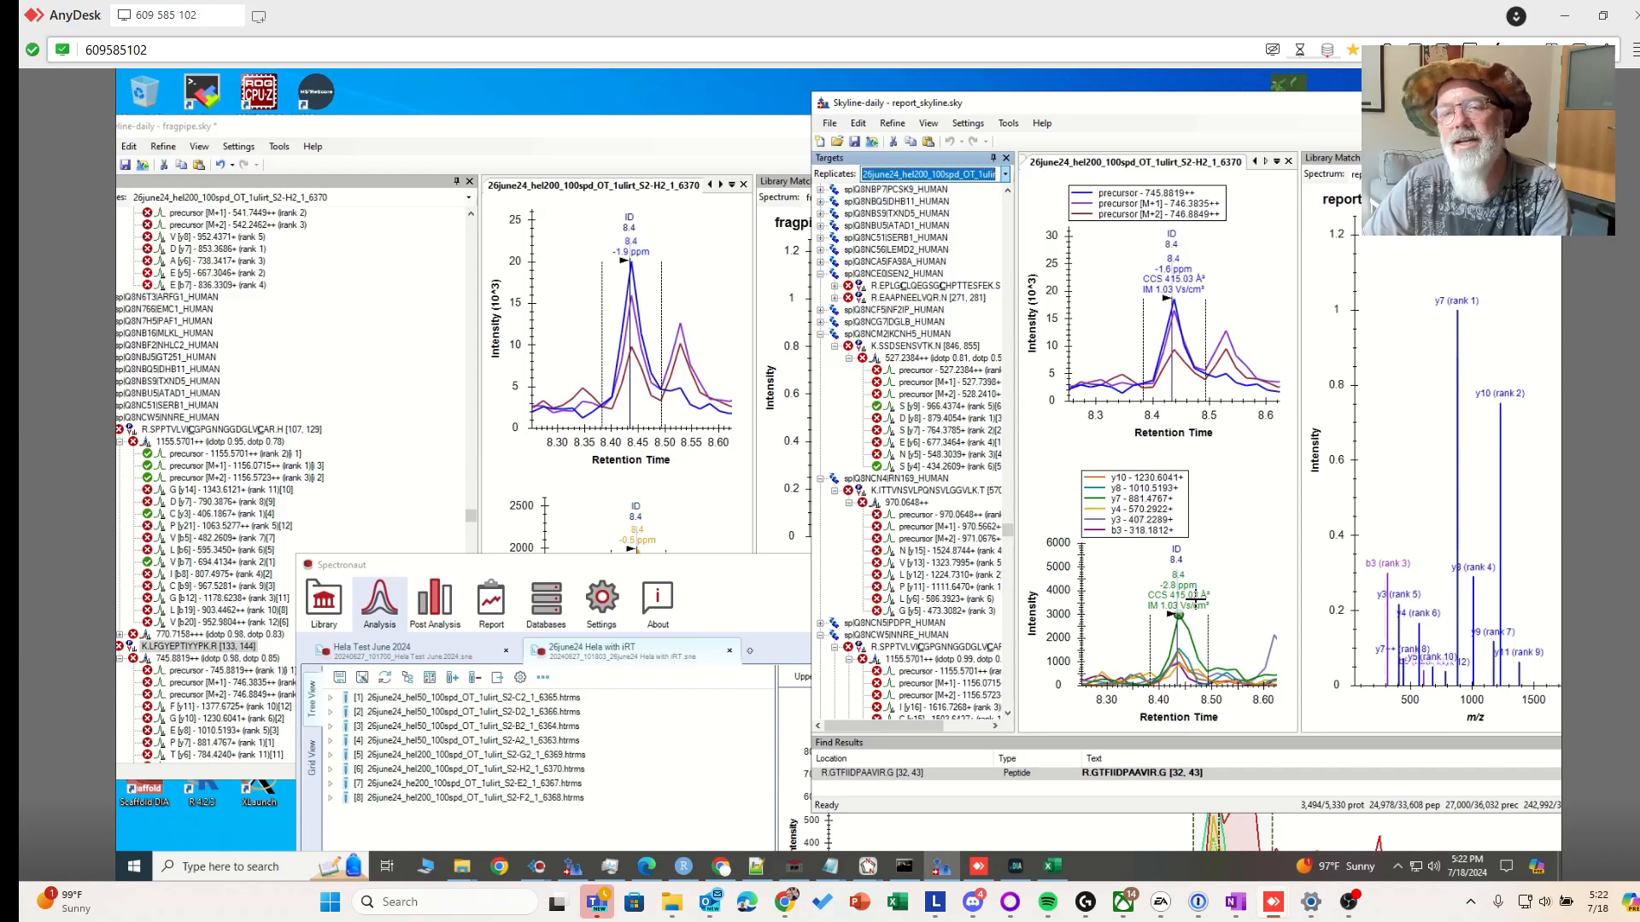
pyautogui.click(701, 130)
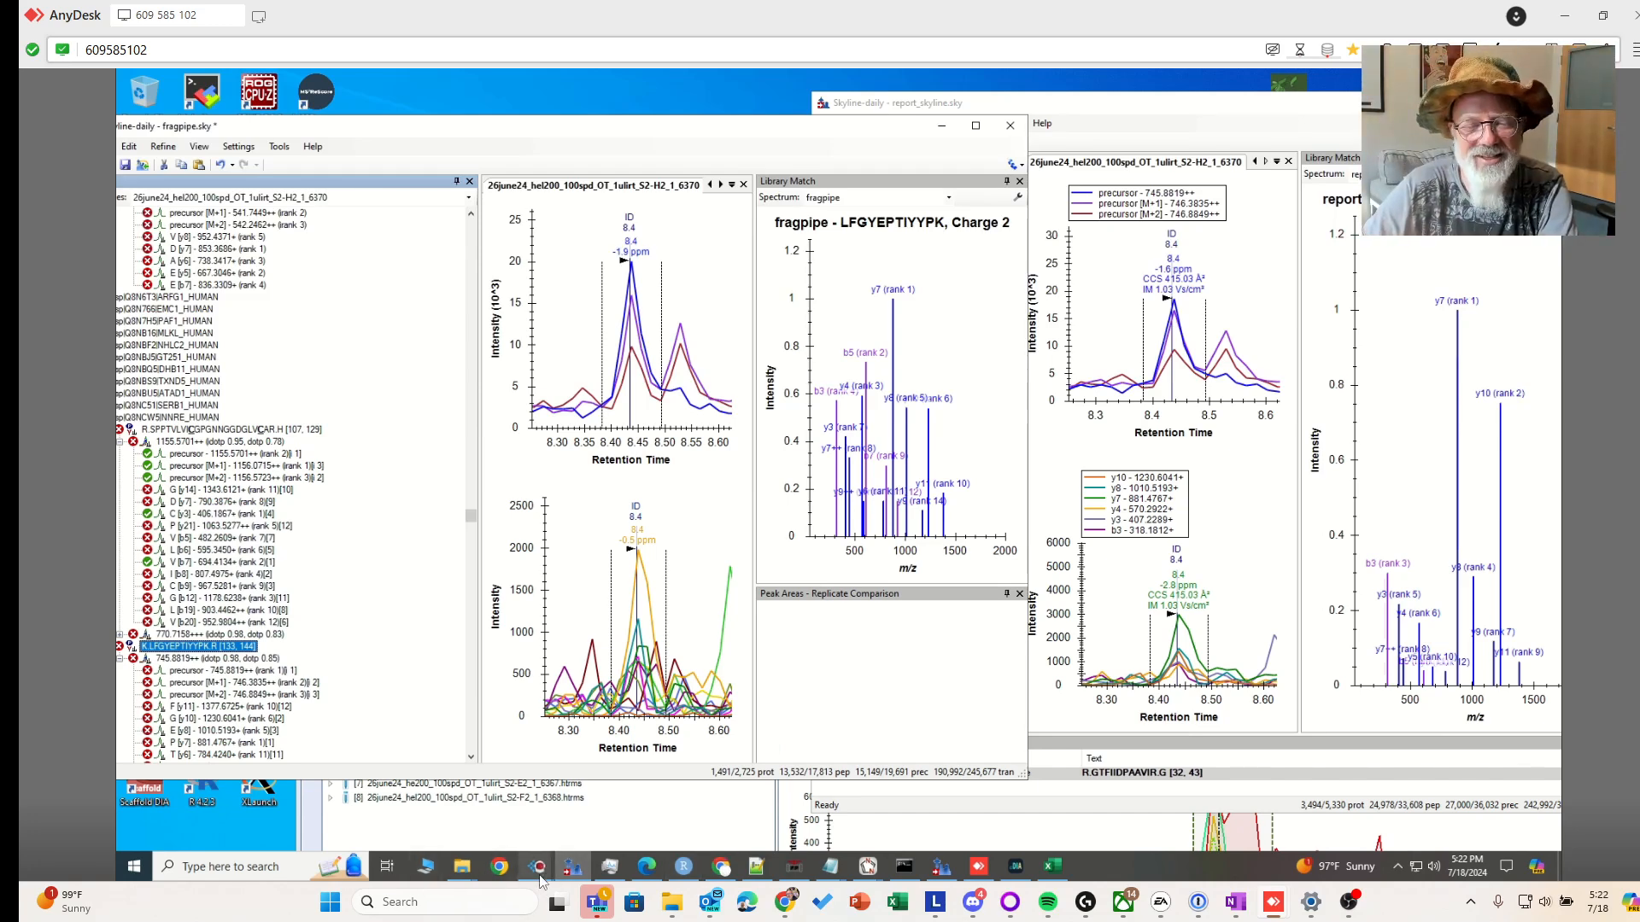
# Bring Spectronaut back over the Skyline windows and display the LFGYEPTIYYPK precursor chromatograms for run S2-H2_1_6370
pyautogui.moveTo(537, 866)
pyautogui.click(522, 821)
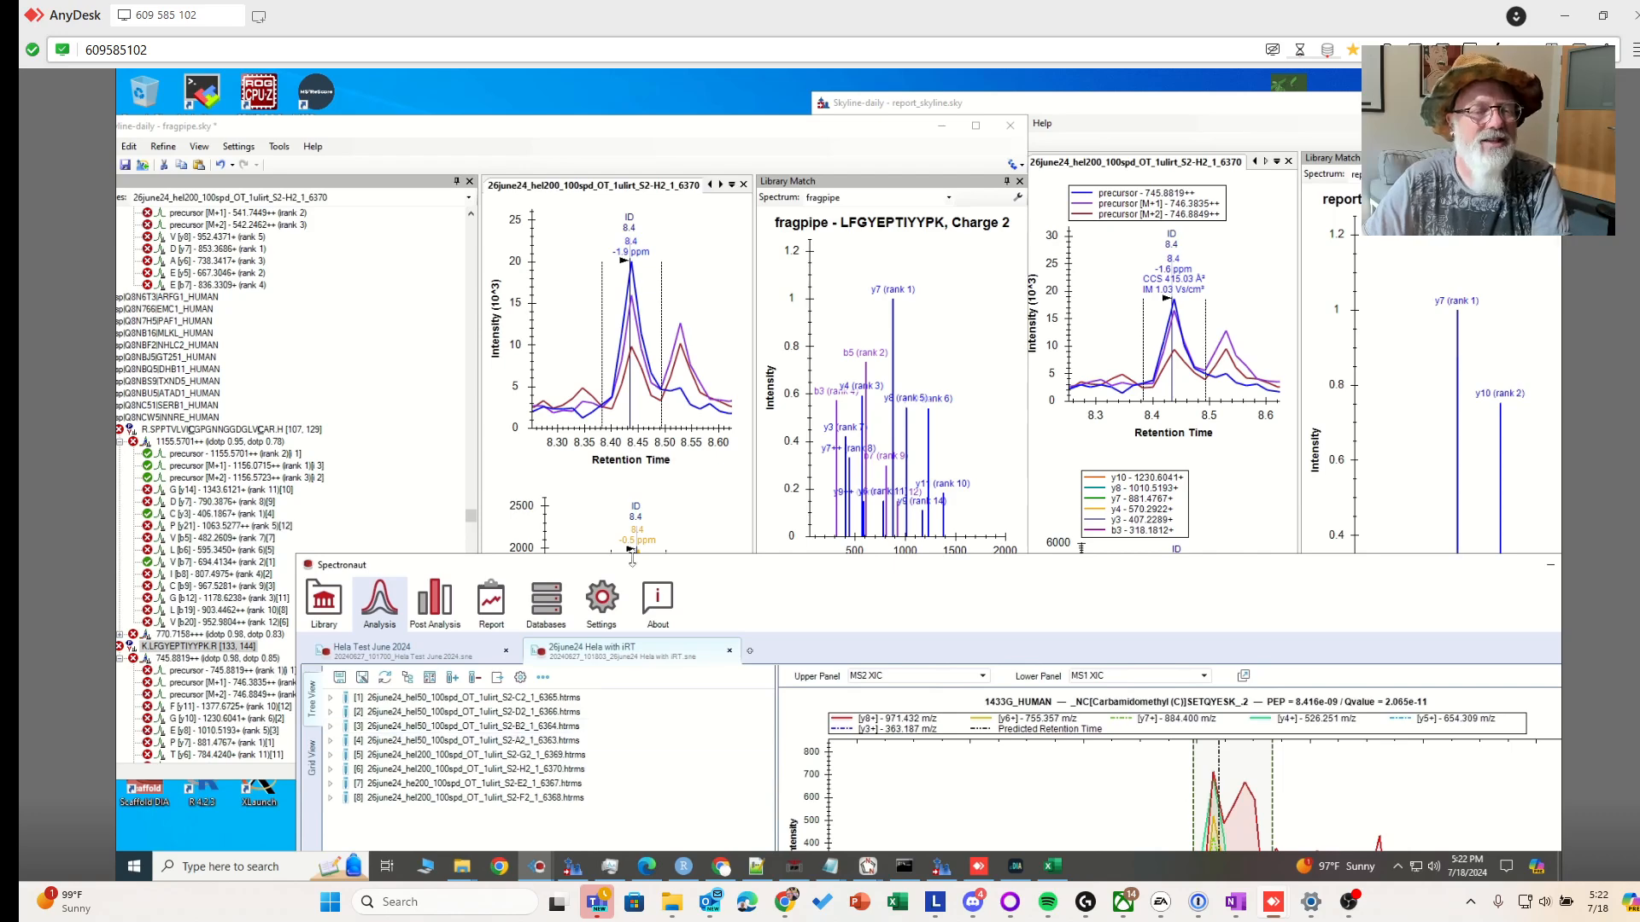
pyautogui.moveTo(642, 570); pyautogui.dragTo(562, 127)
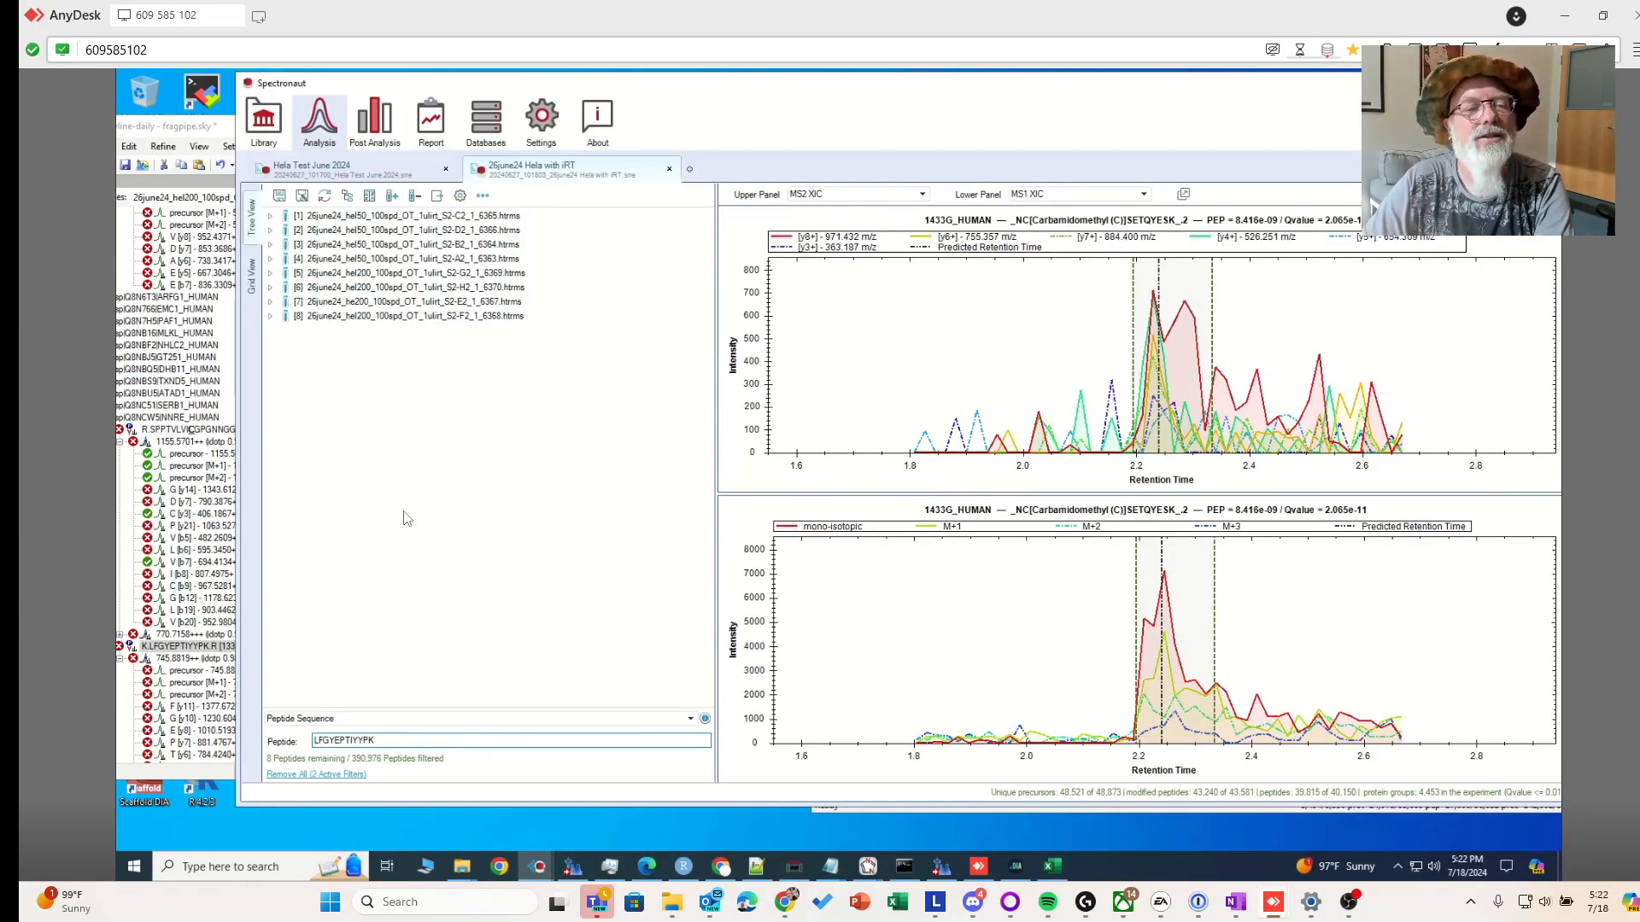
pyautogui.click(270, 287)
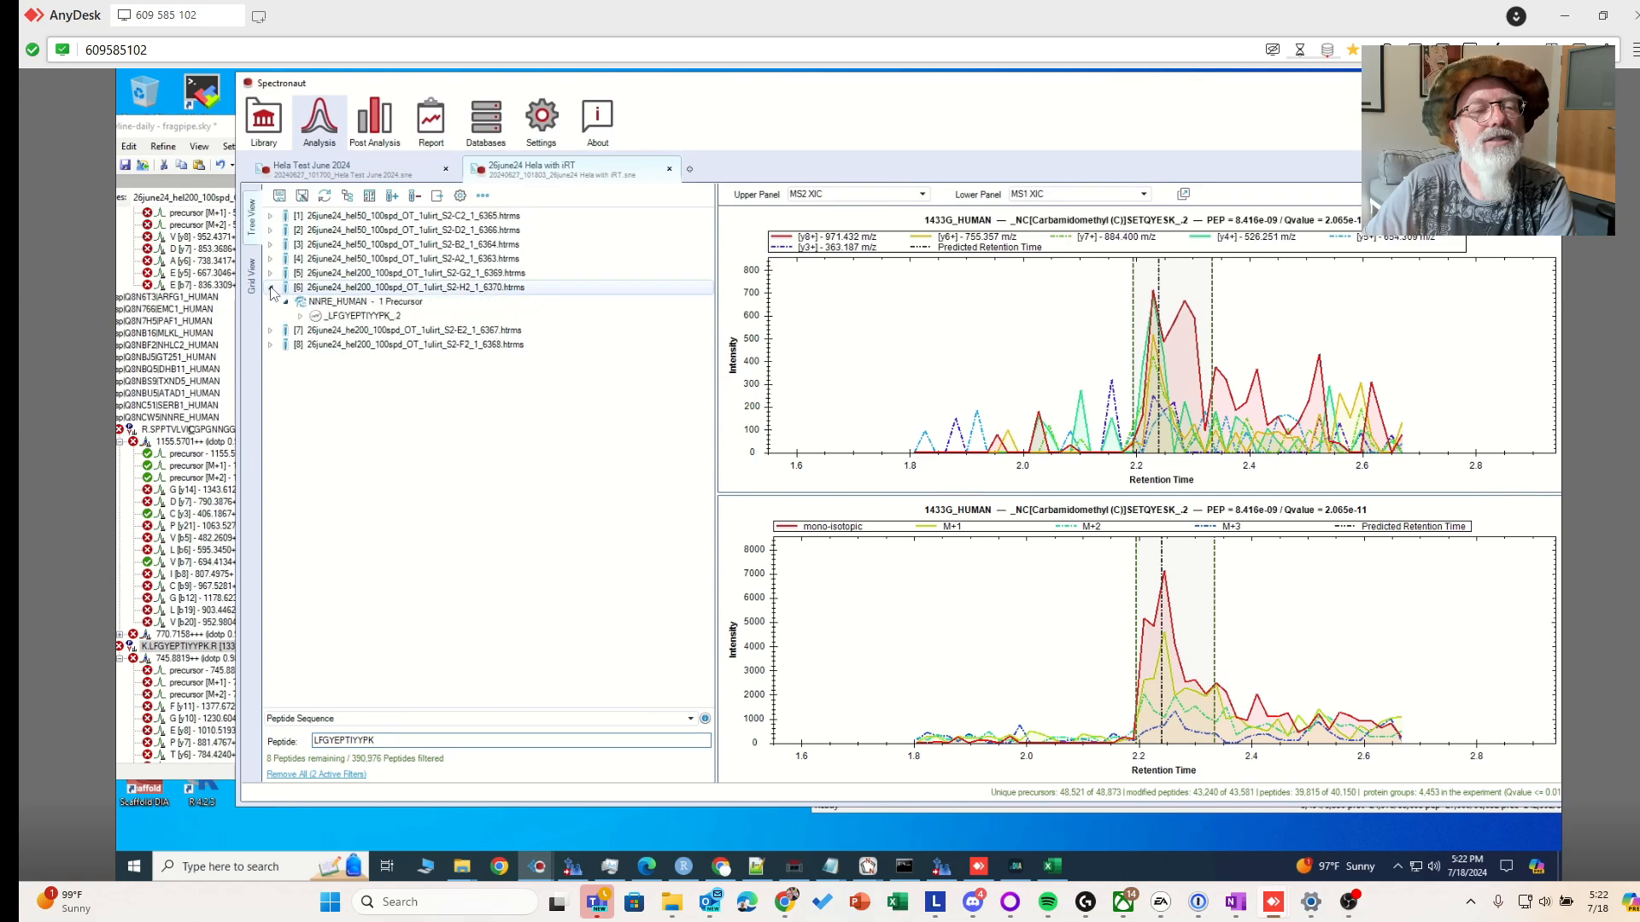
pyautogui.click(350, 315)
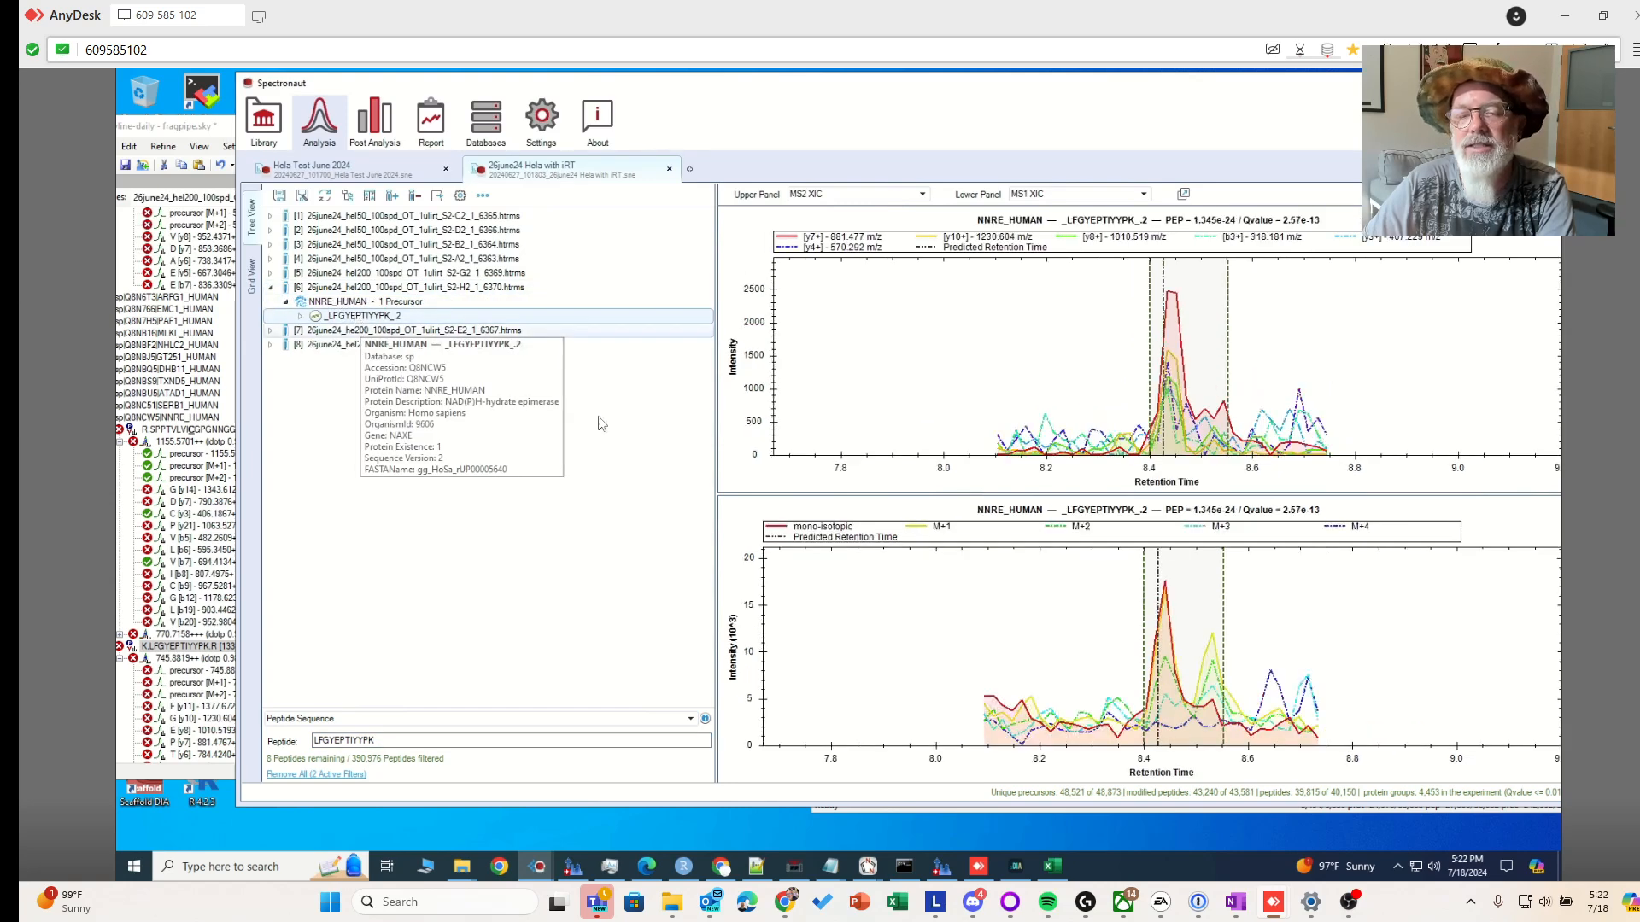
# Expand the LFGYEPTIYYPK precursor's fragment ions in Spectronaut, uncover report_skyline.sky, and review the same peptide's transitions there
pyautogui.click(300, 316)
pyautogui.click(316, 330)
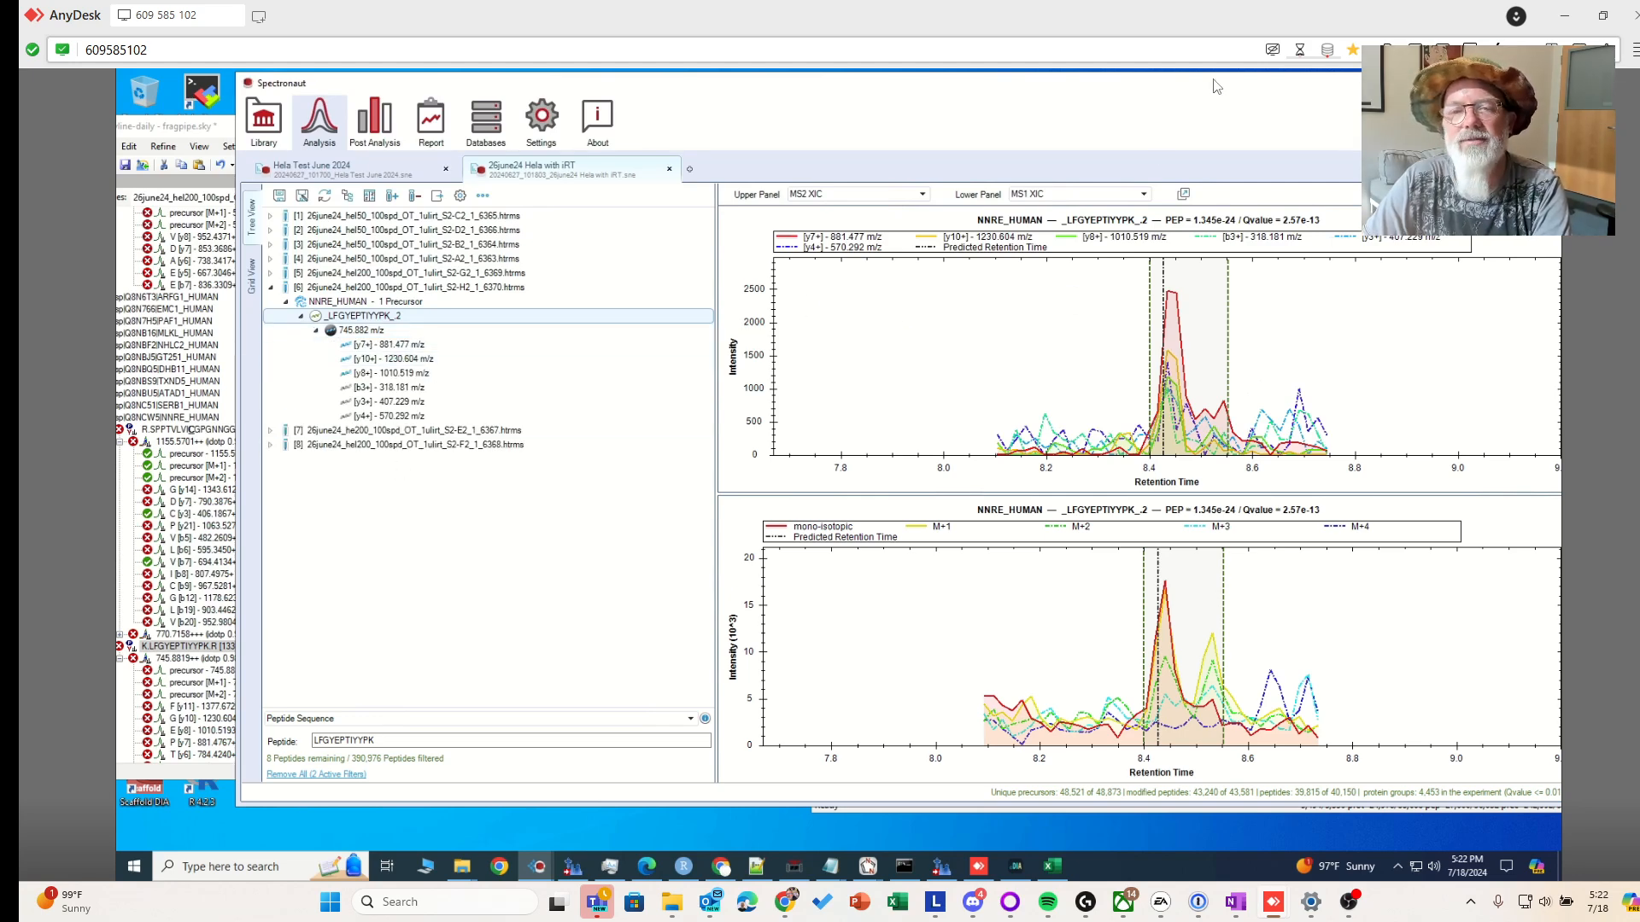
pyautogui.moveTo(1216, 86); pyautogui.dragTo(1132, 591)
pyautogui.click(1016, 451)
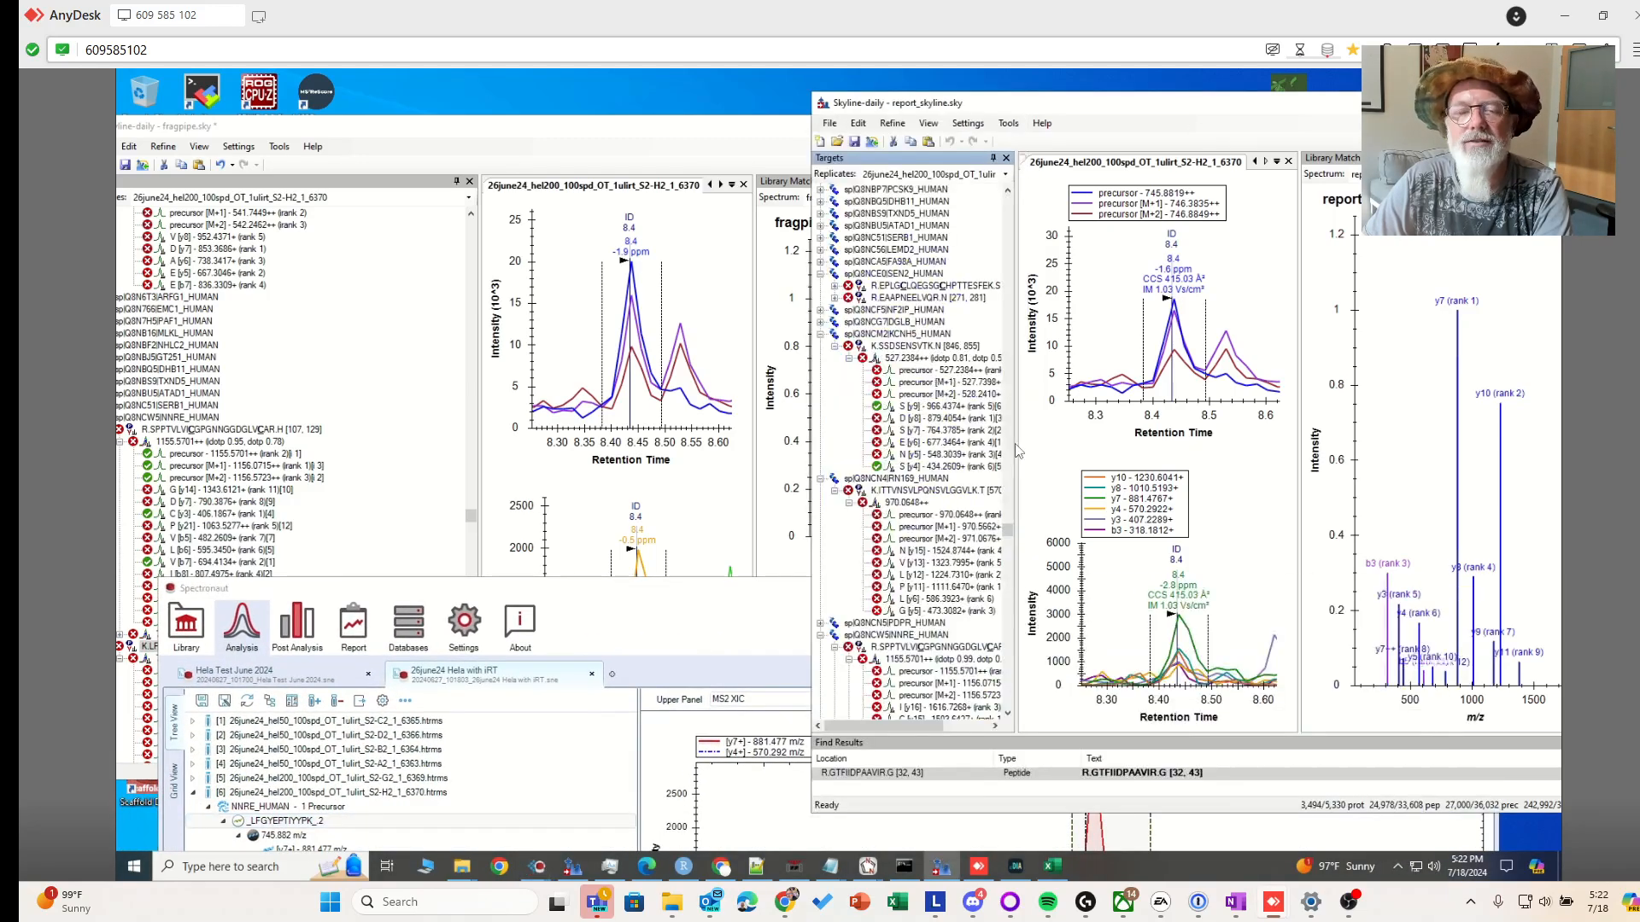
pyautogui.scroll(-4, 950, 605)
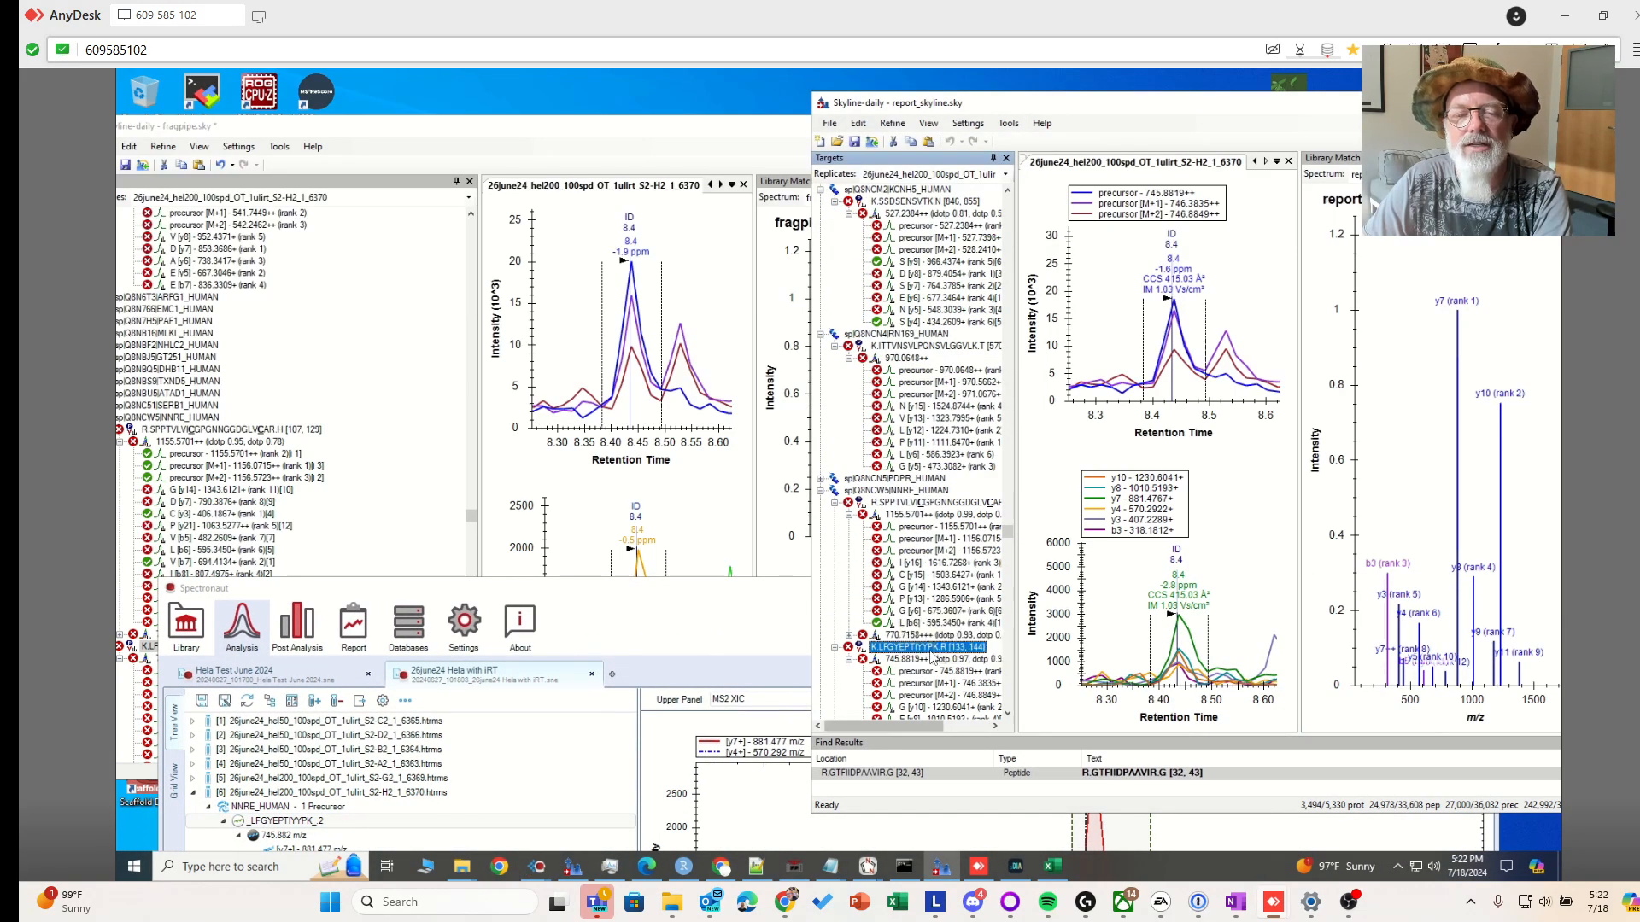
pyautogui.scroll(-3, 938, 646)
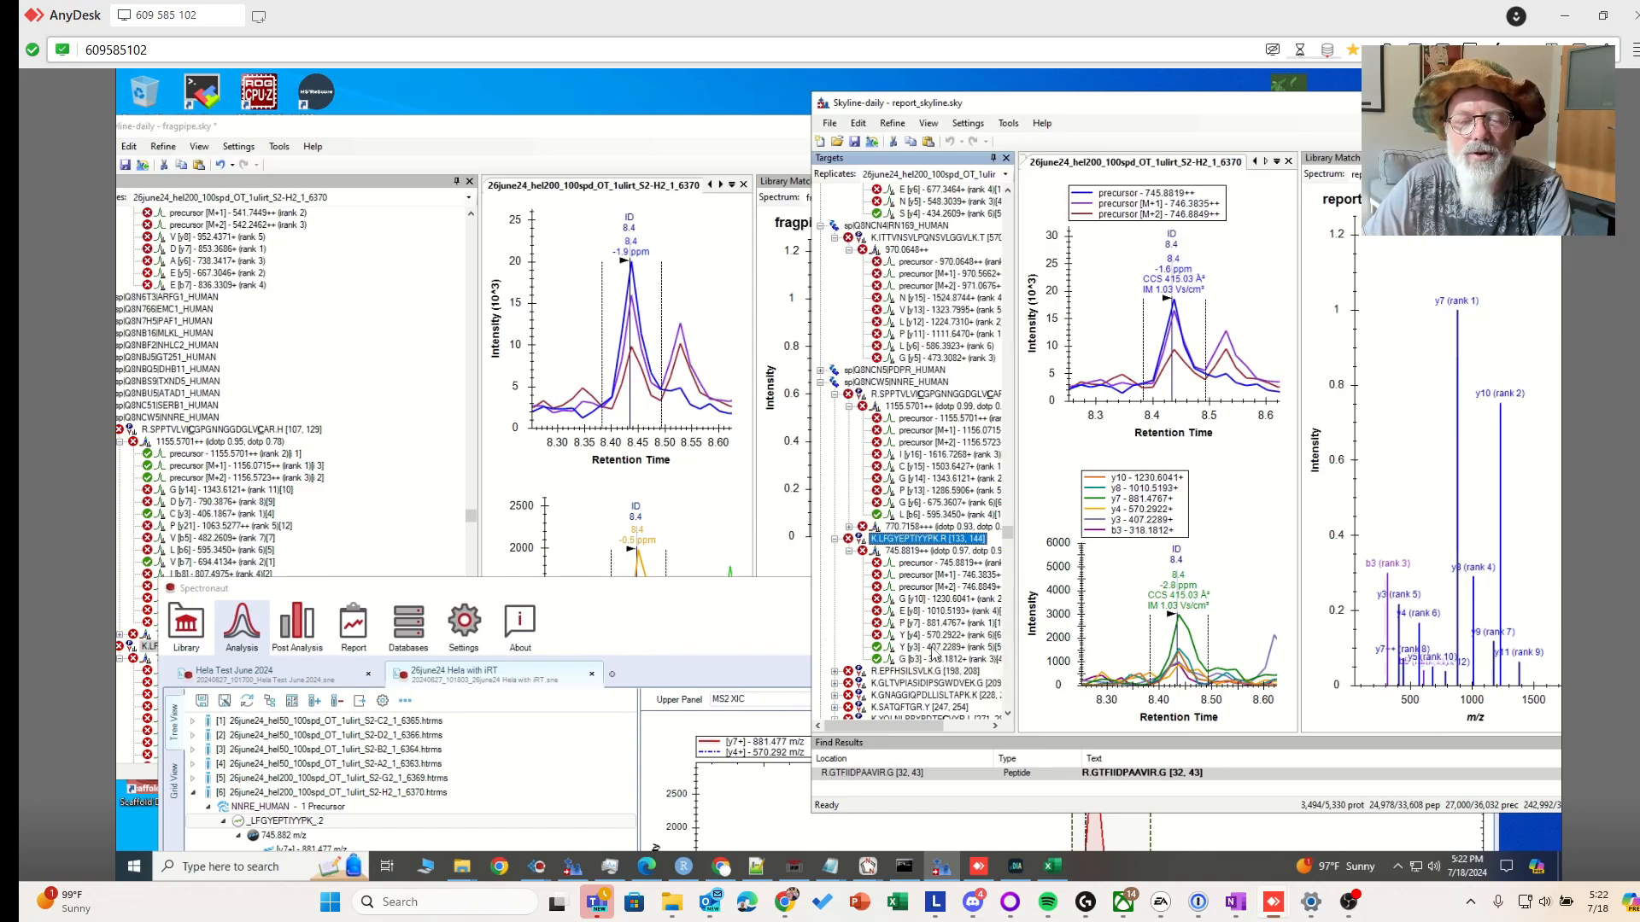
# Move the Spectronaut window lower to uncover fragpipe.sky, and compare the LFGYEPTIYYPK transition lists in both Skyline documents
pyautogui.click(696, 618)
pyautogui.moveTo(696, 617); pyautogui.dragTo(703, 666)
pyautogui.scroll(-6, 232, 659)
pyautogui.scroll(-7, 893, 385)
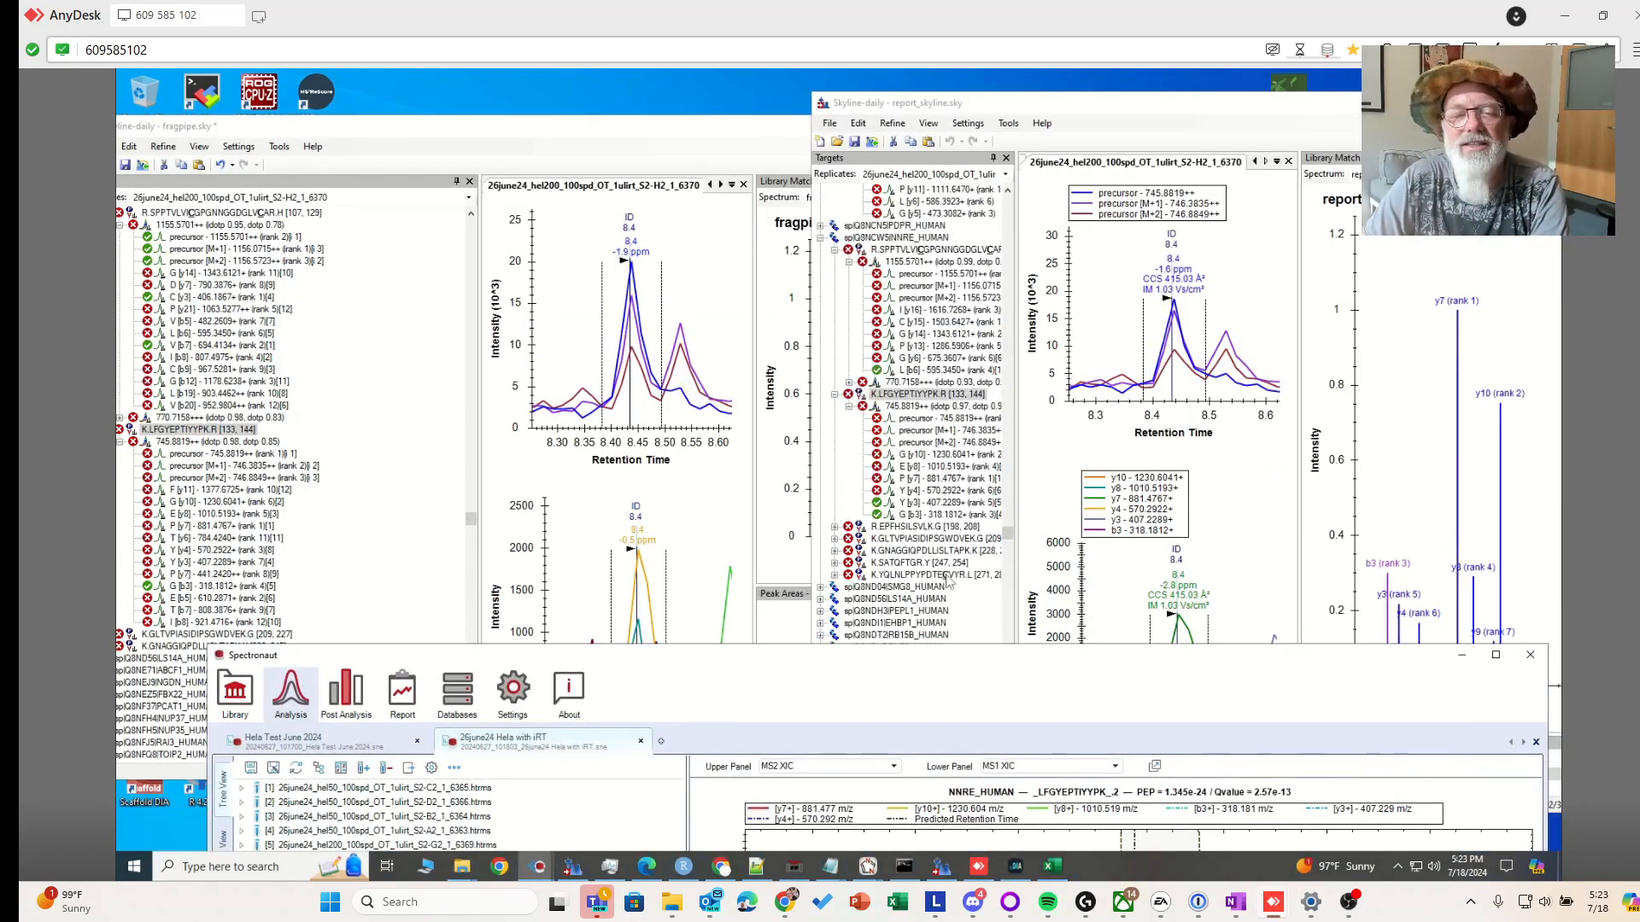
# Expand protein RB15B_HUMAN in report_skyline.sky and display the chromatograms of peptide GFPLGGPDR
pyautogui.click(824, 527)
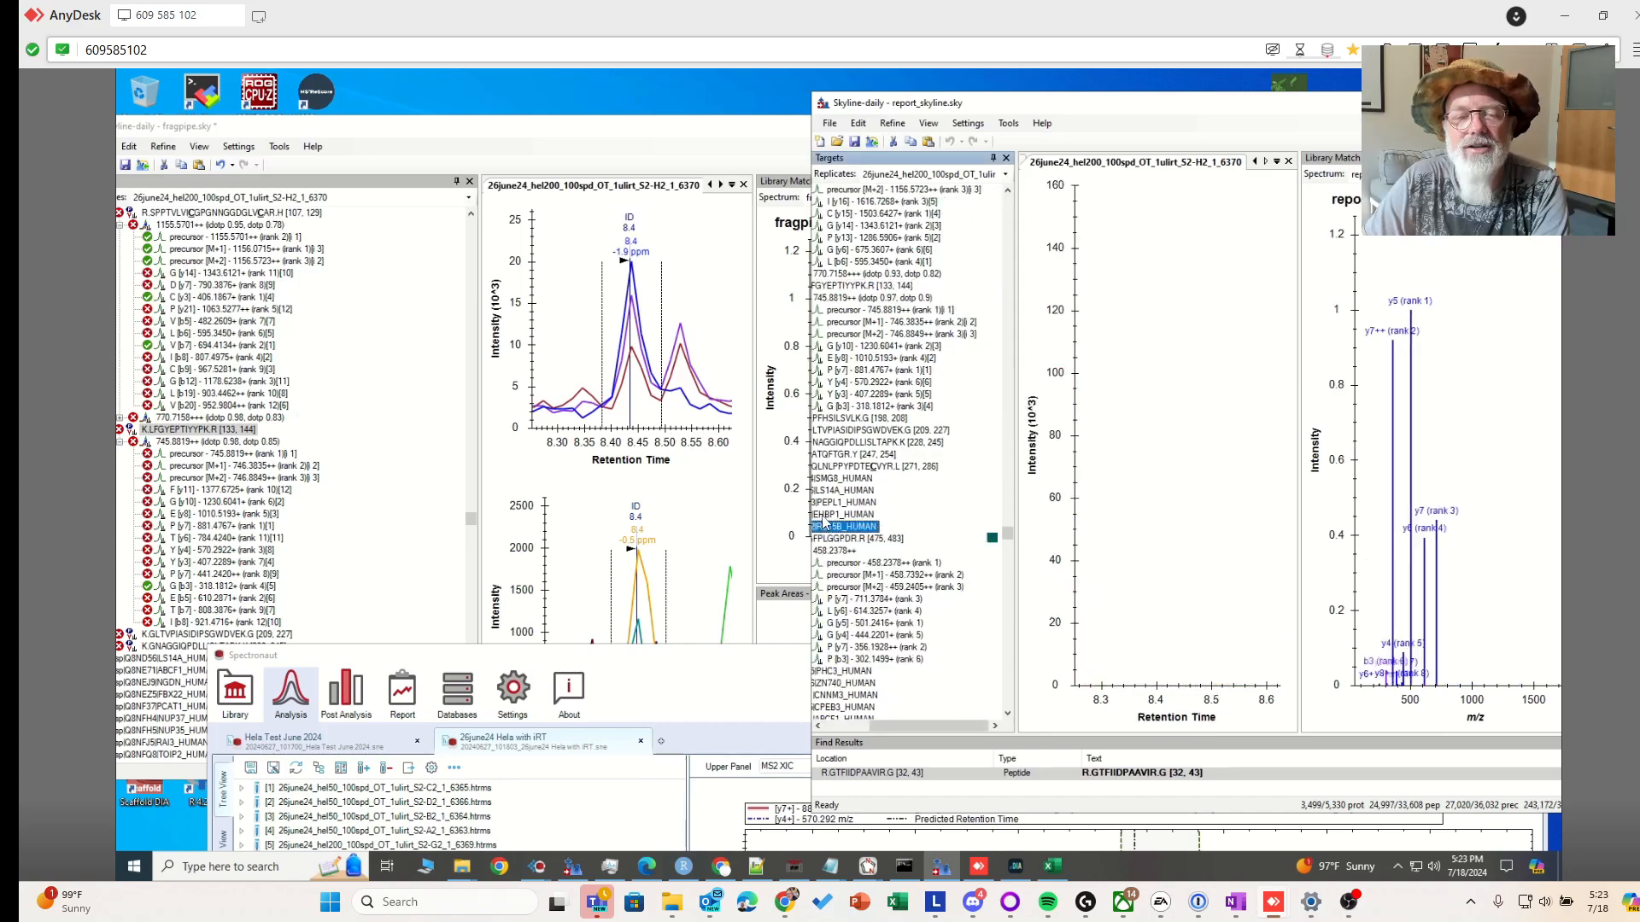
pyautogui.click(833, 727)
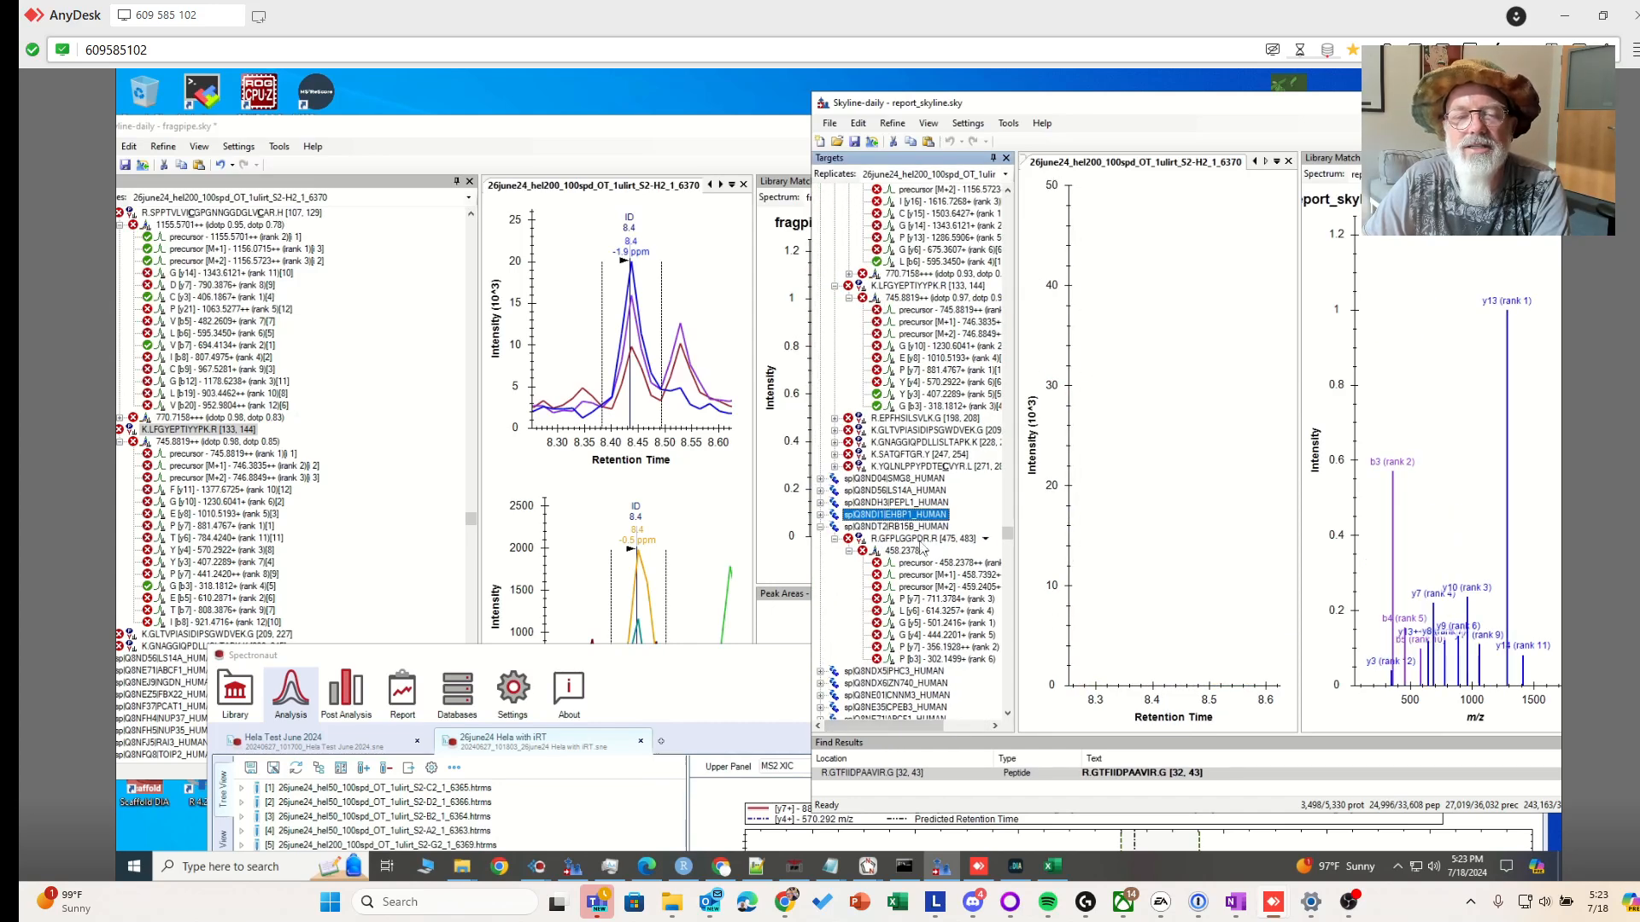
pyautogui.click(919, 543)
pyautogui.scroll(-3, 859, 604)
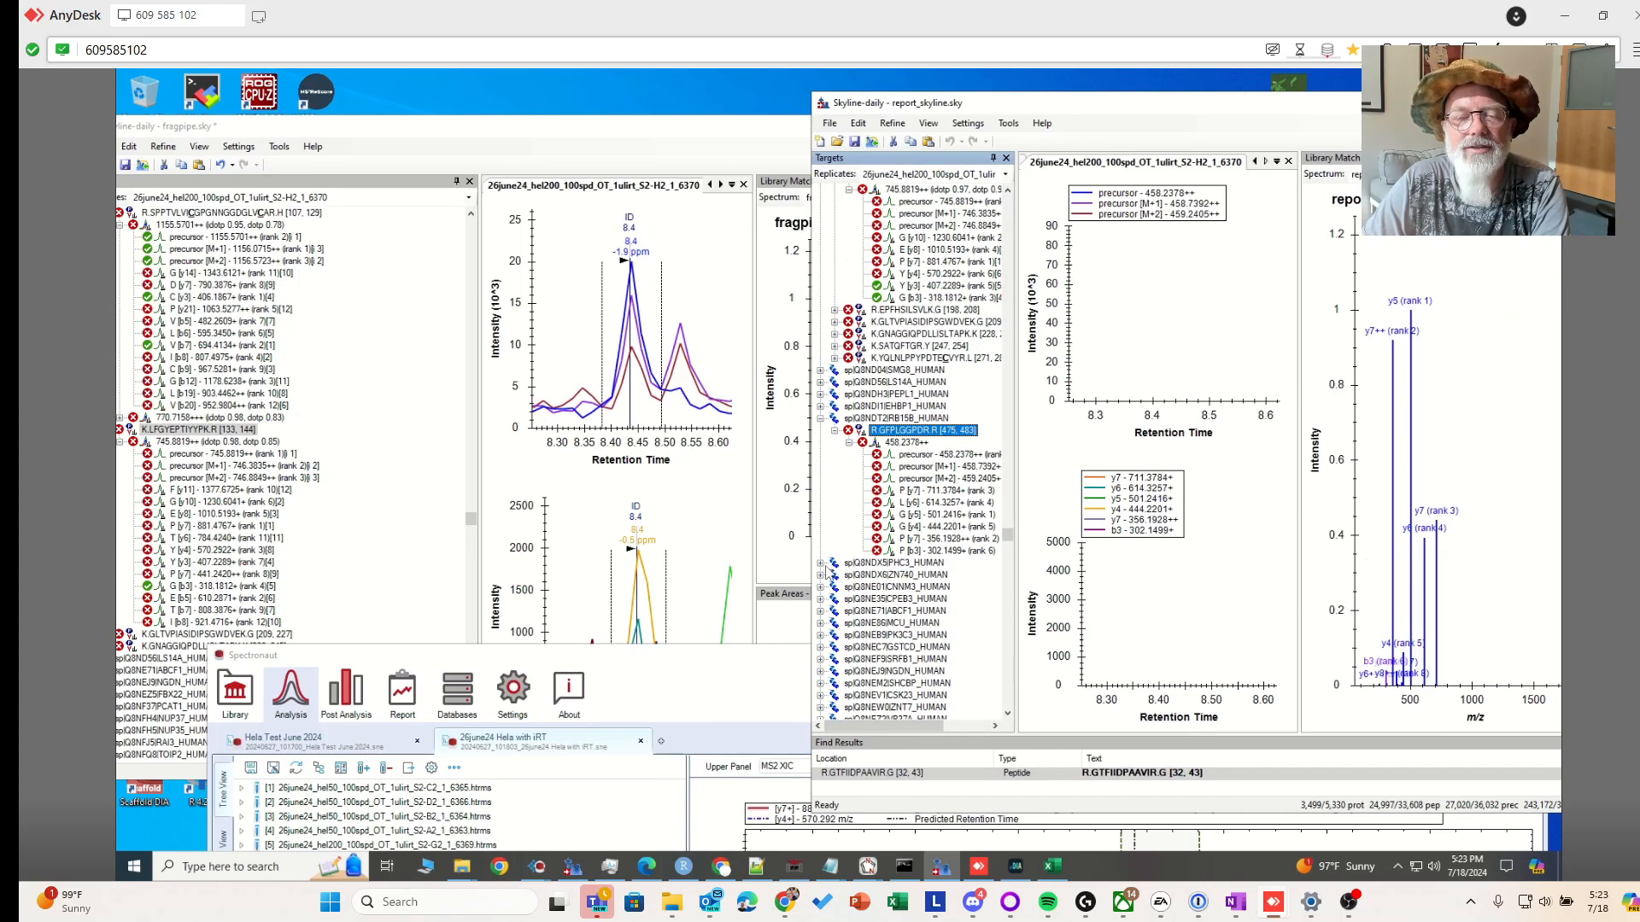
# Expand protein PHC3_HUMAN in report_skyline.sky and display the chromatograms and transitions of peptide AQEIDGQALLLLK
pyautogui.click(820, 564)
pyautogui.click(876, 575)
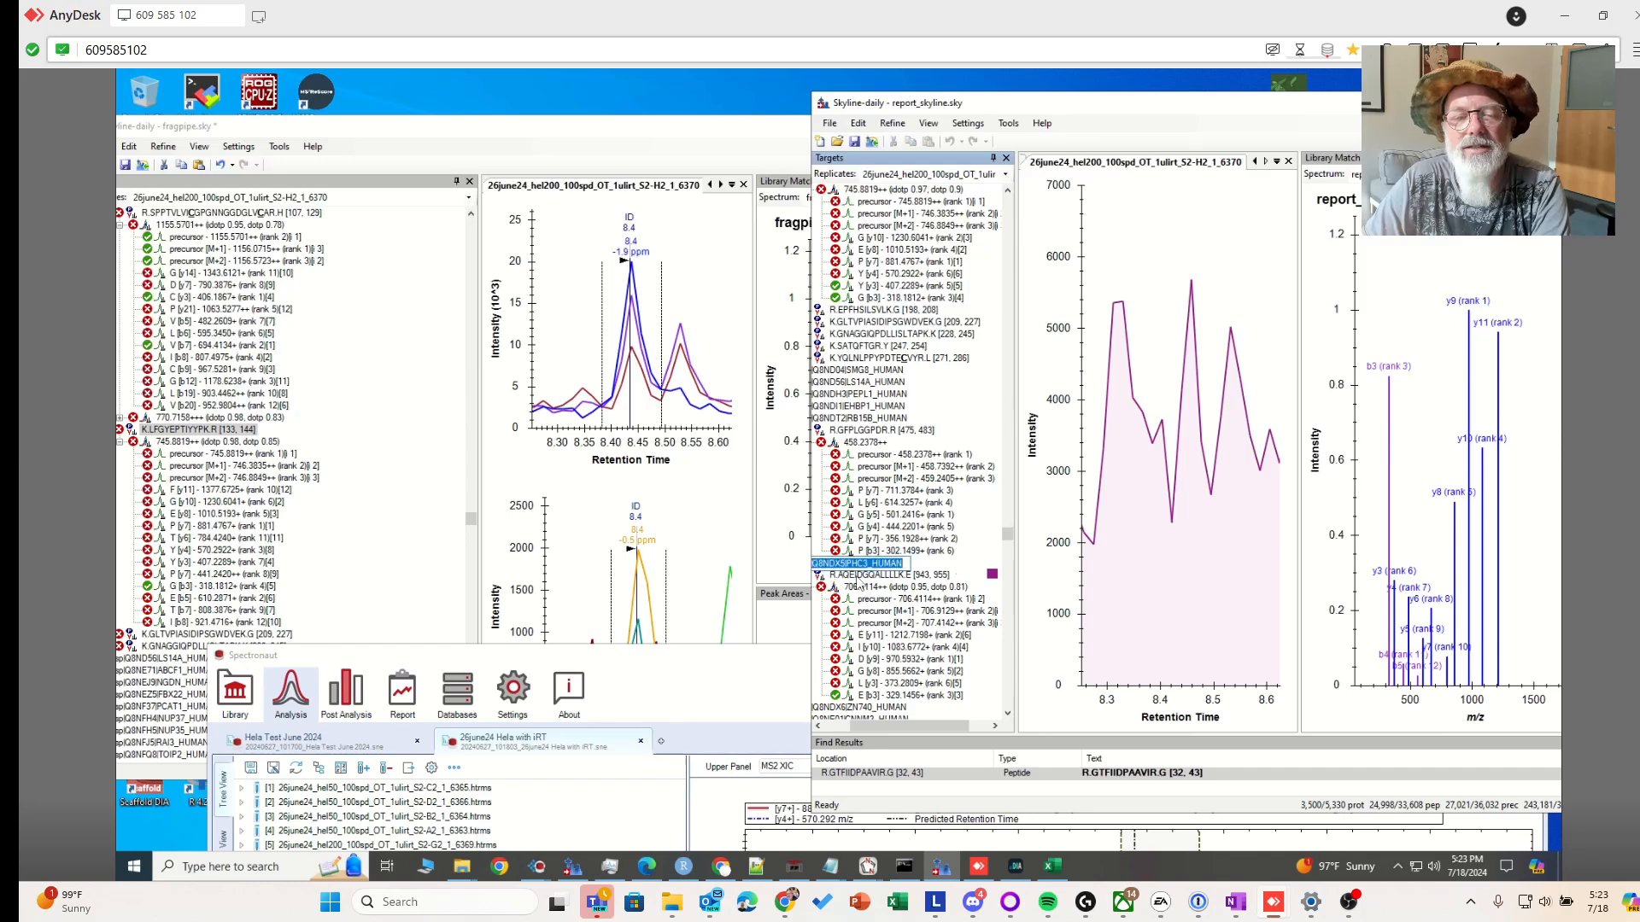
pyautogui.scroll(-7, 882, 585)
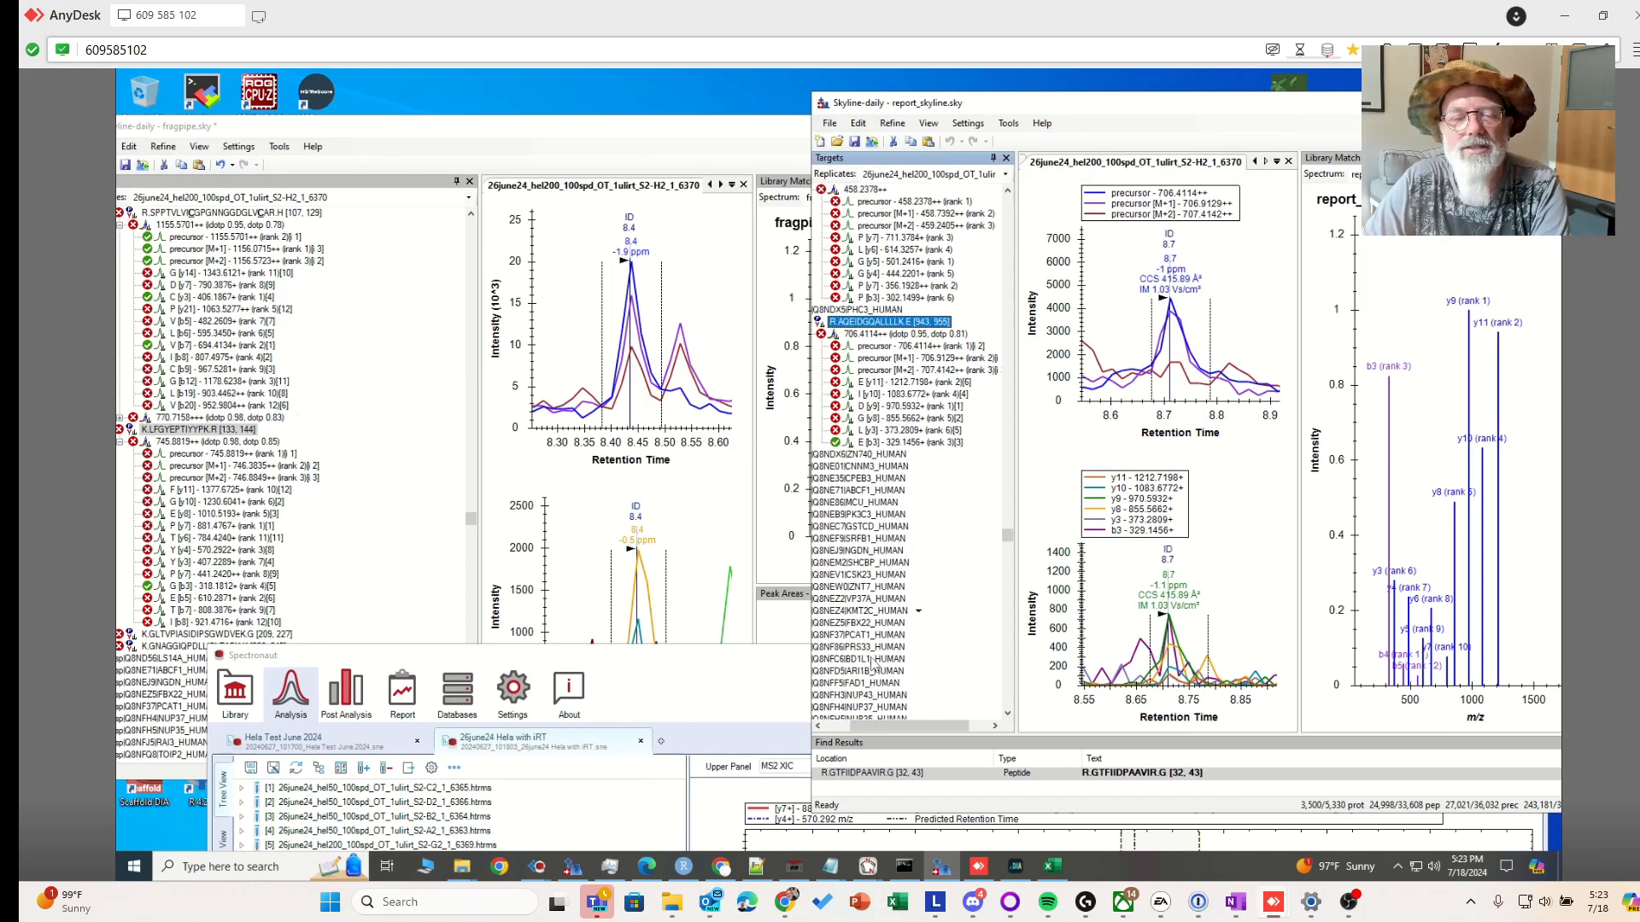
pyautogui.click(818, 725)
pyautogui.click(839, 728)
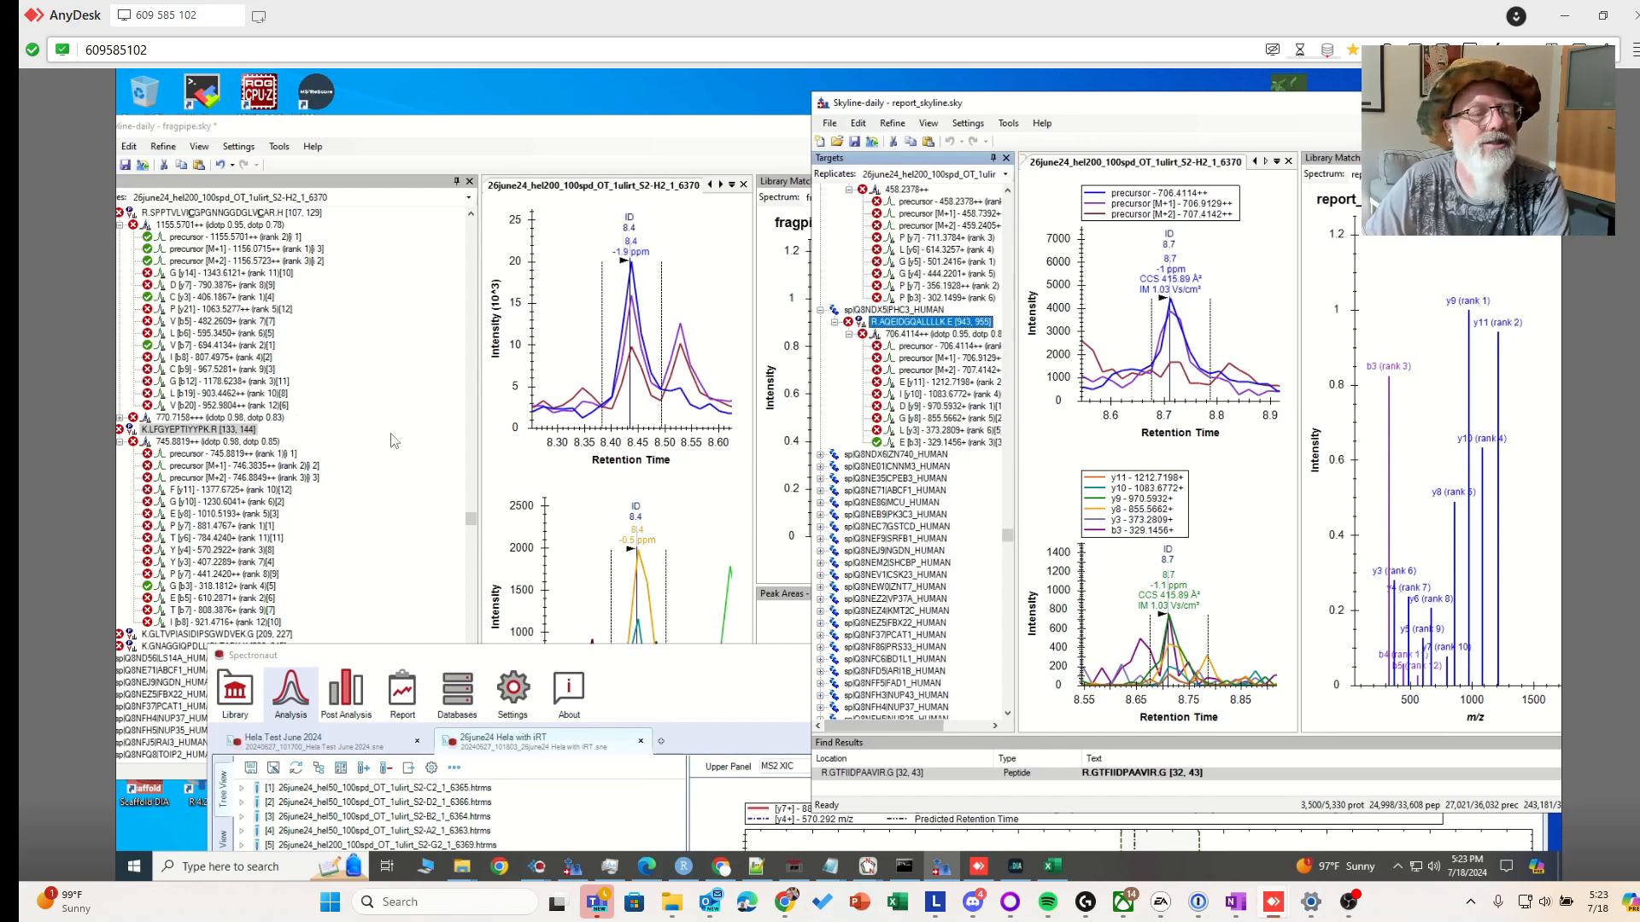
# Bring fragpipe.sky forward with its Targets pane fully on screen, expand RAI3_HUMAN, and display peptide TNVNVFSELSAPR's chromatograms
pyautogui.click(425, 333)
pyautogui.scroll(-3, 425, 334)
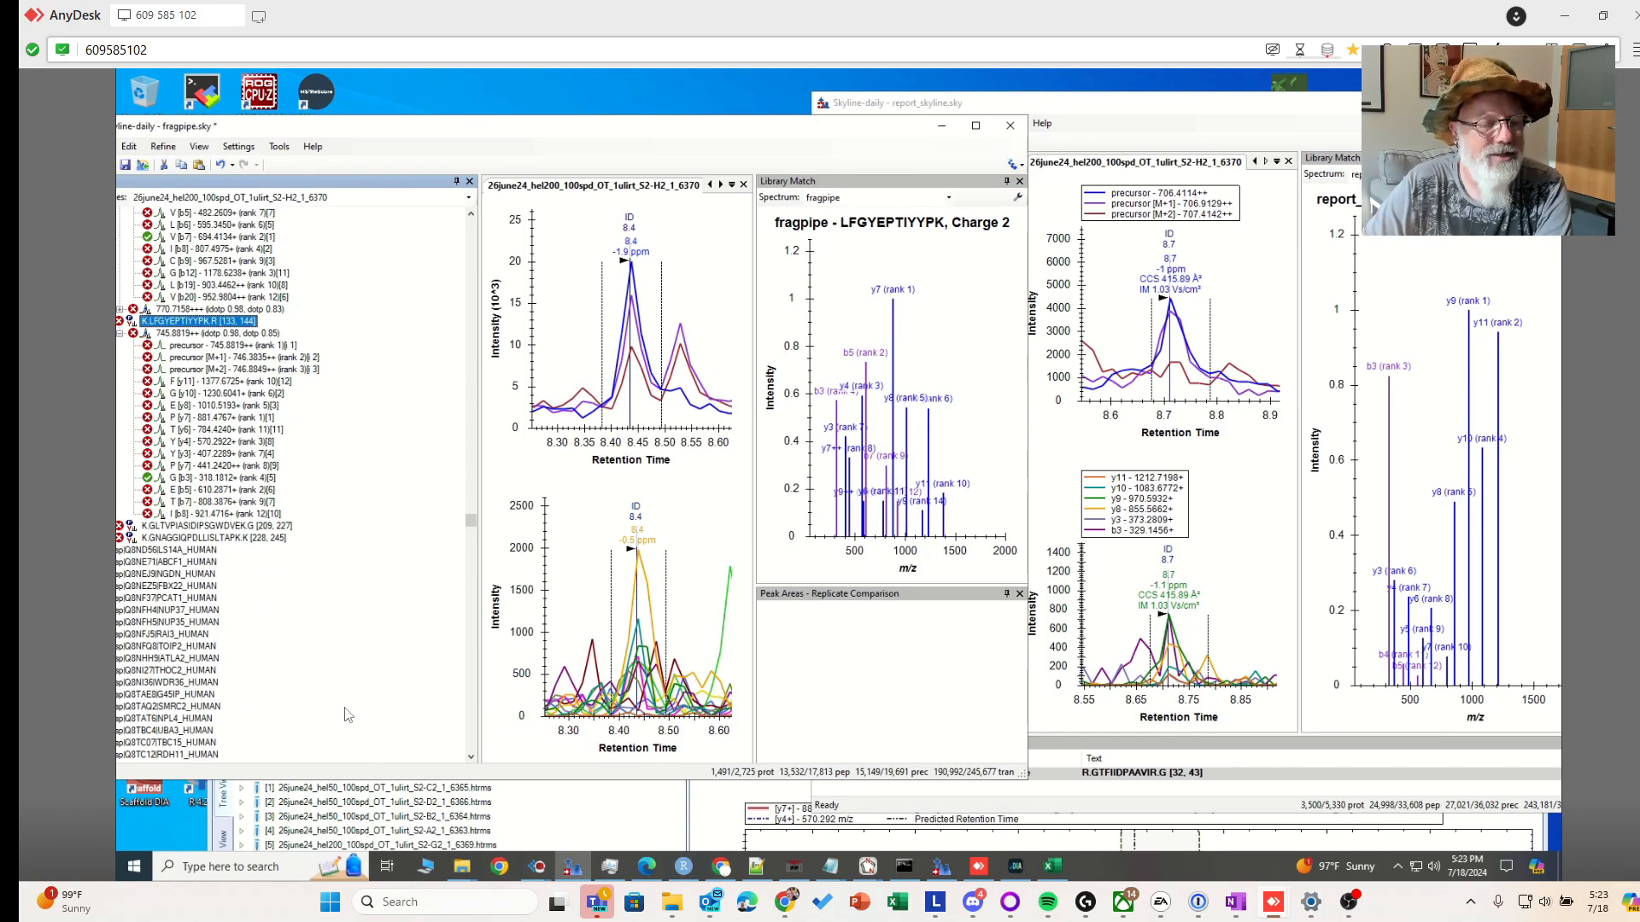
pyautogui.moveTo(486, 136); pyautogui.dragTo(638, 135)
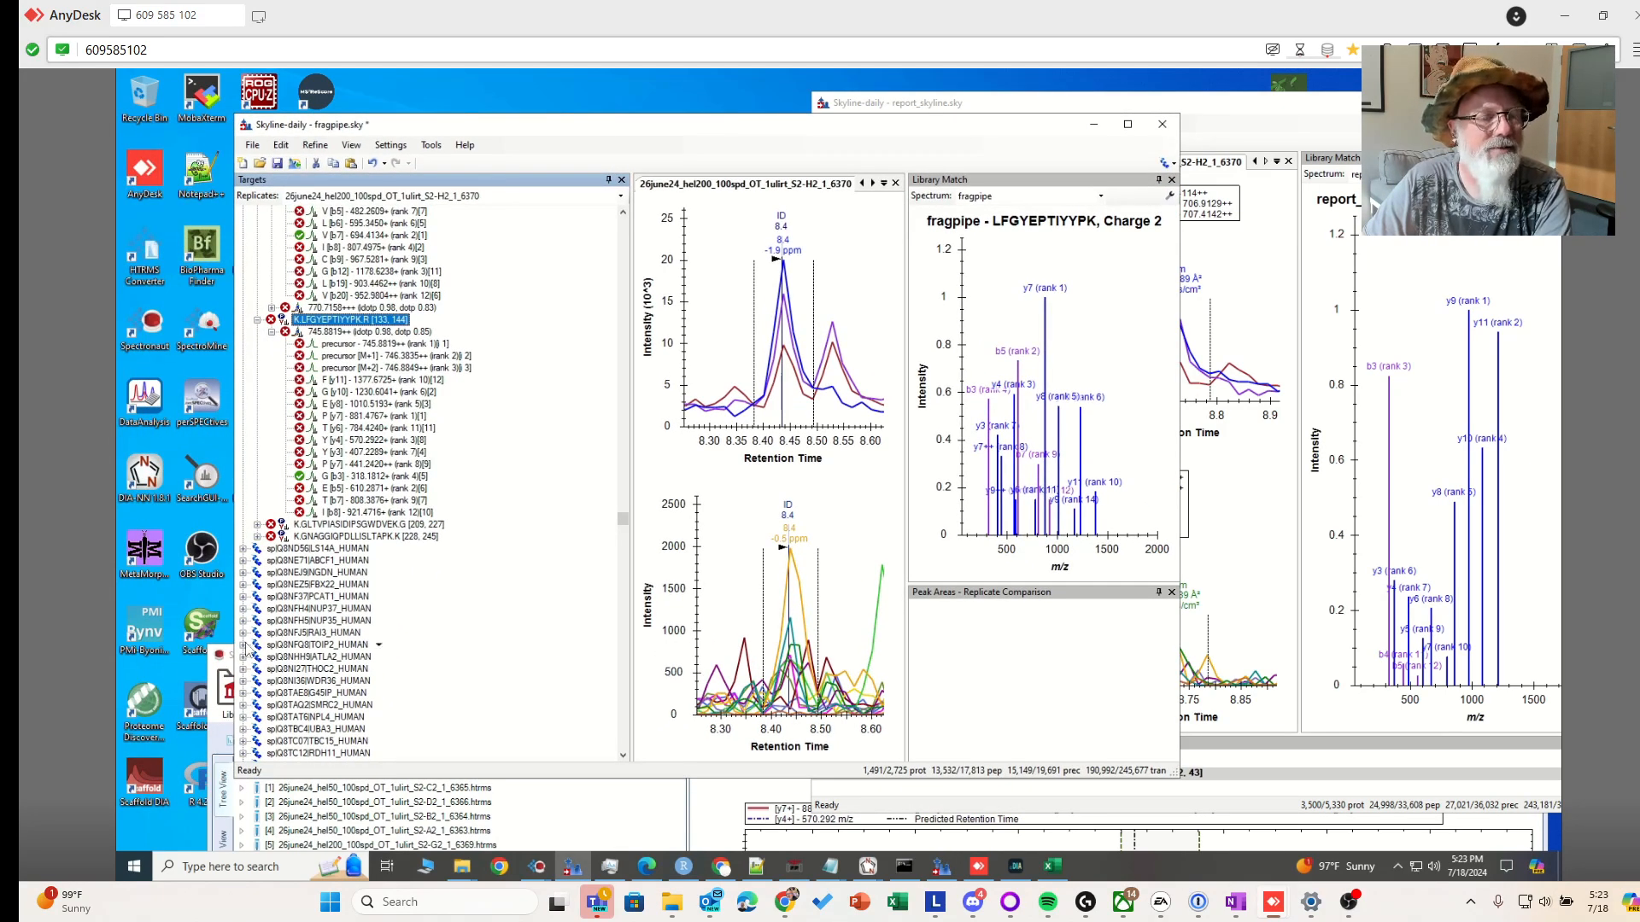
pyautogui.click(243, 634)
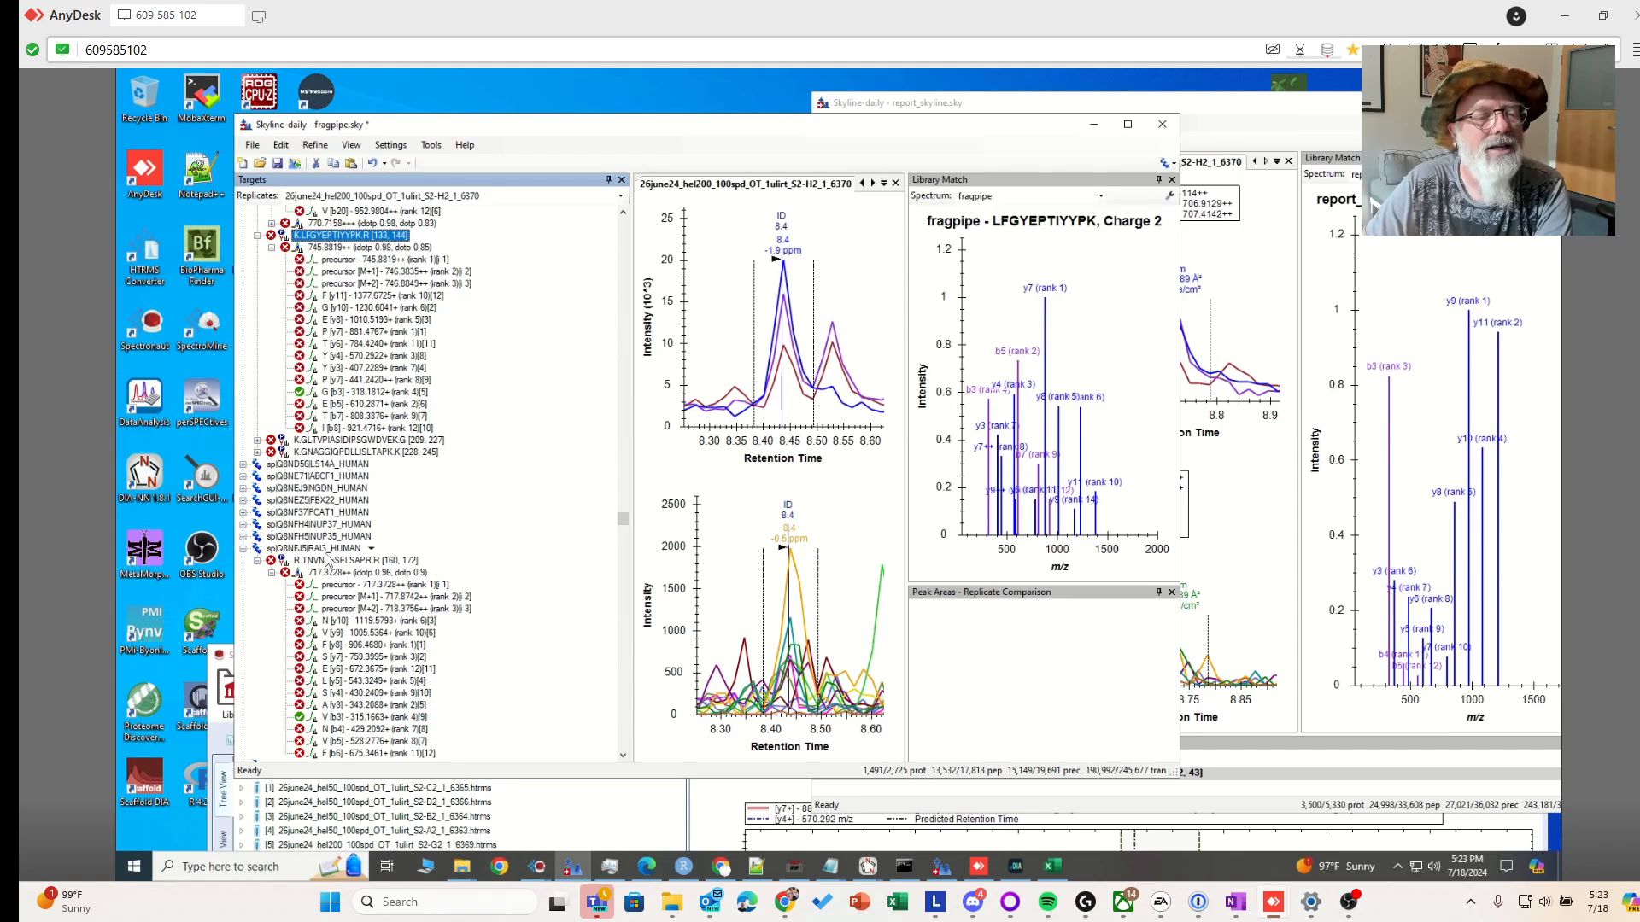
pyautogui.click(327, 560)
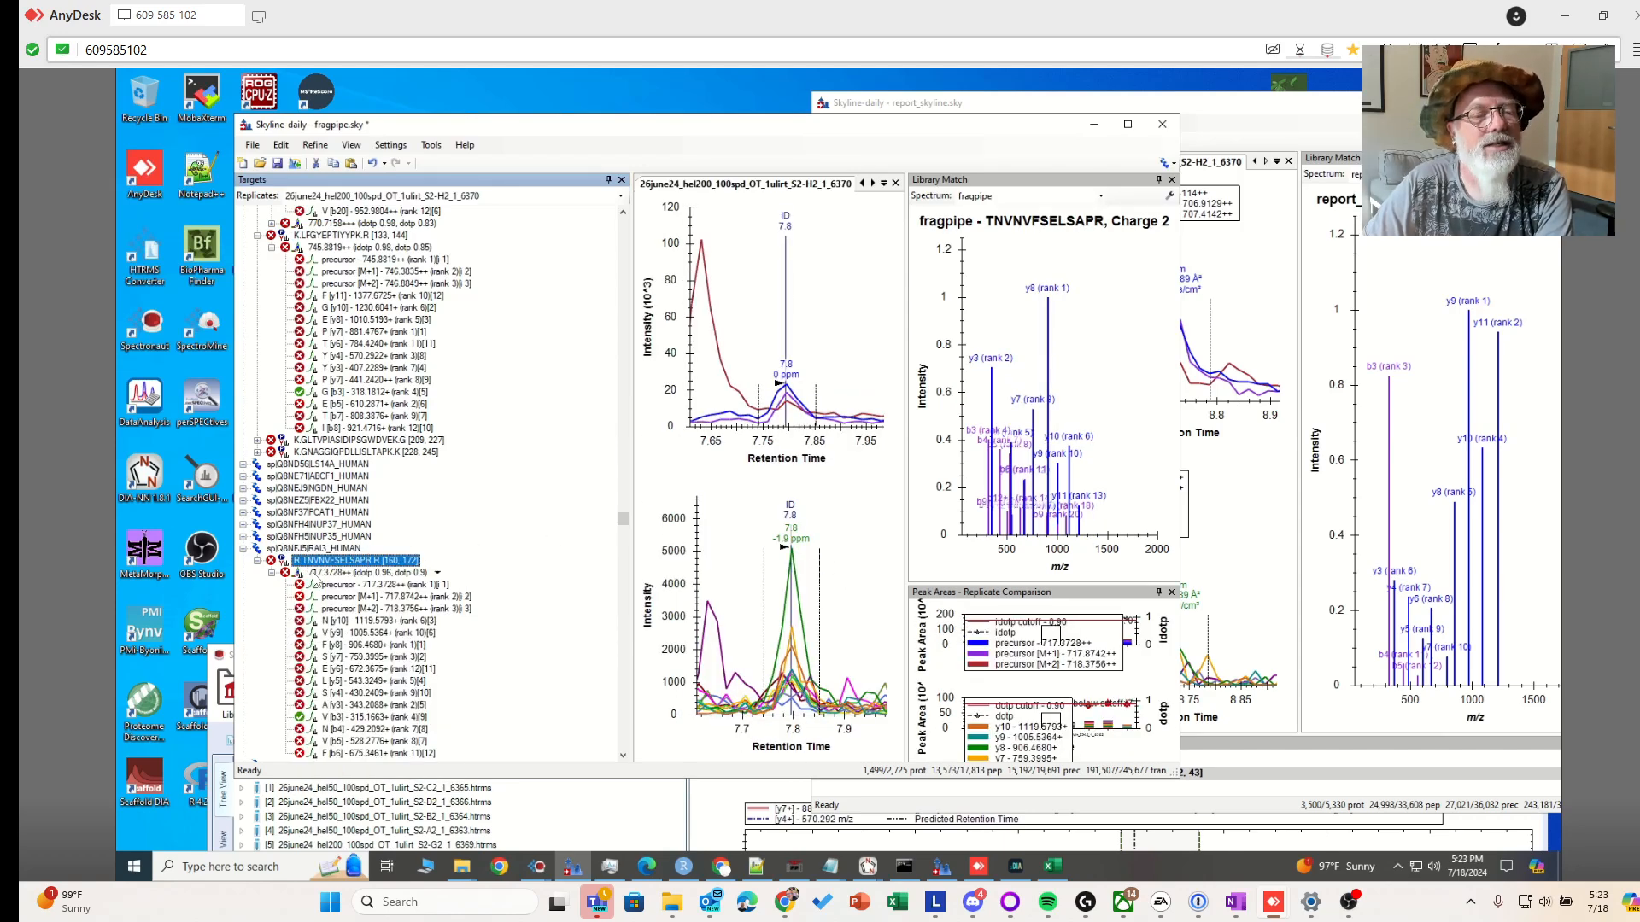
pyautogui.scroll(-5, 515, 569)
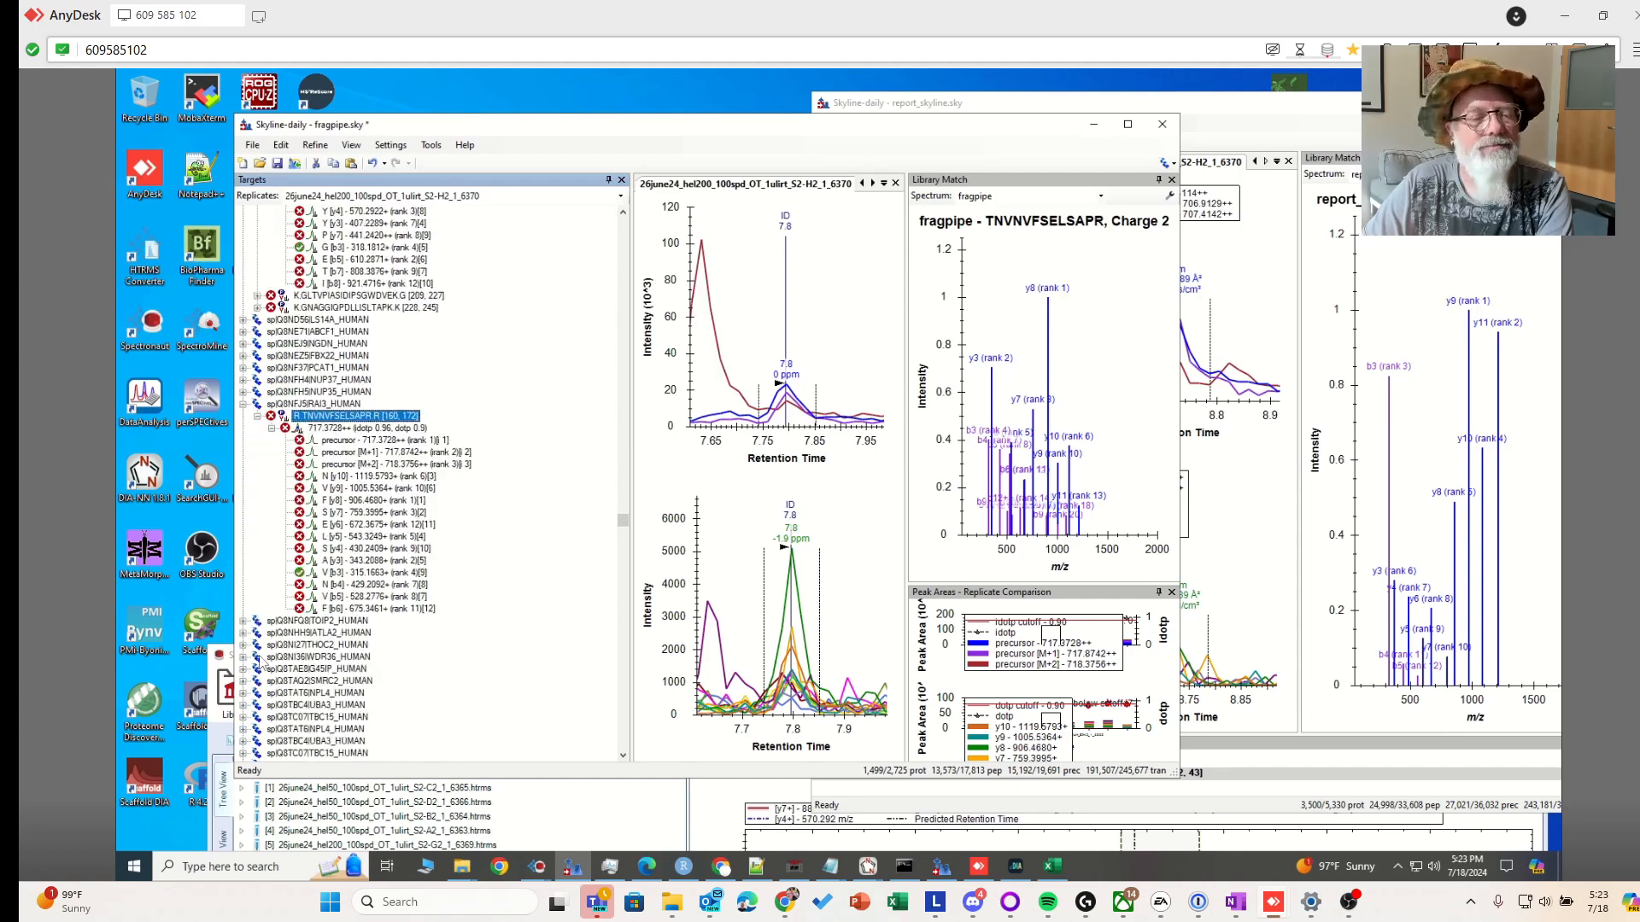
# Expand protein WDR36_HUMAN in fragpipe.sky, display its peptide R.TASALFAGFR.A [65, 74], and copy that peptide
pyautogui.click(244, 621)
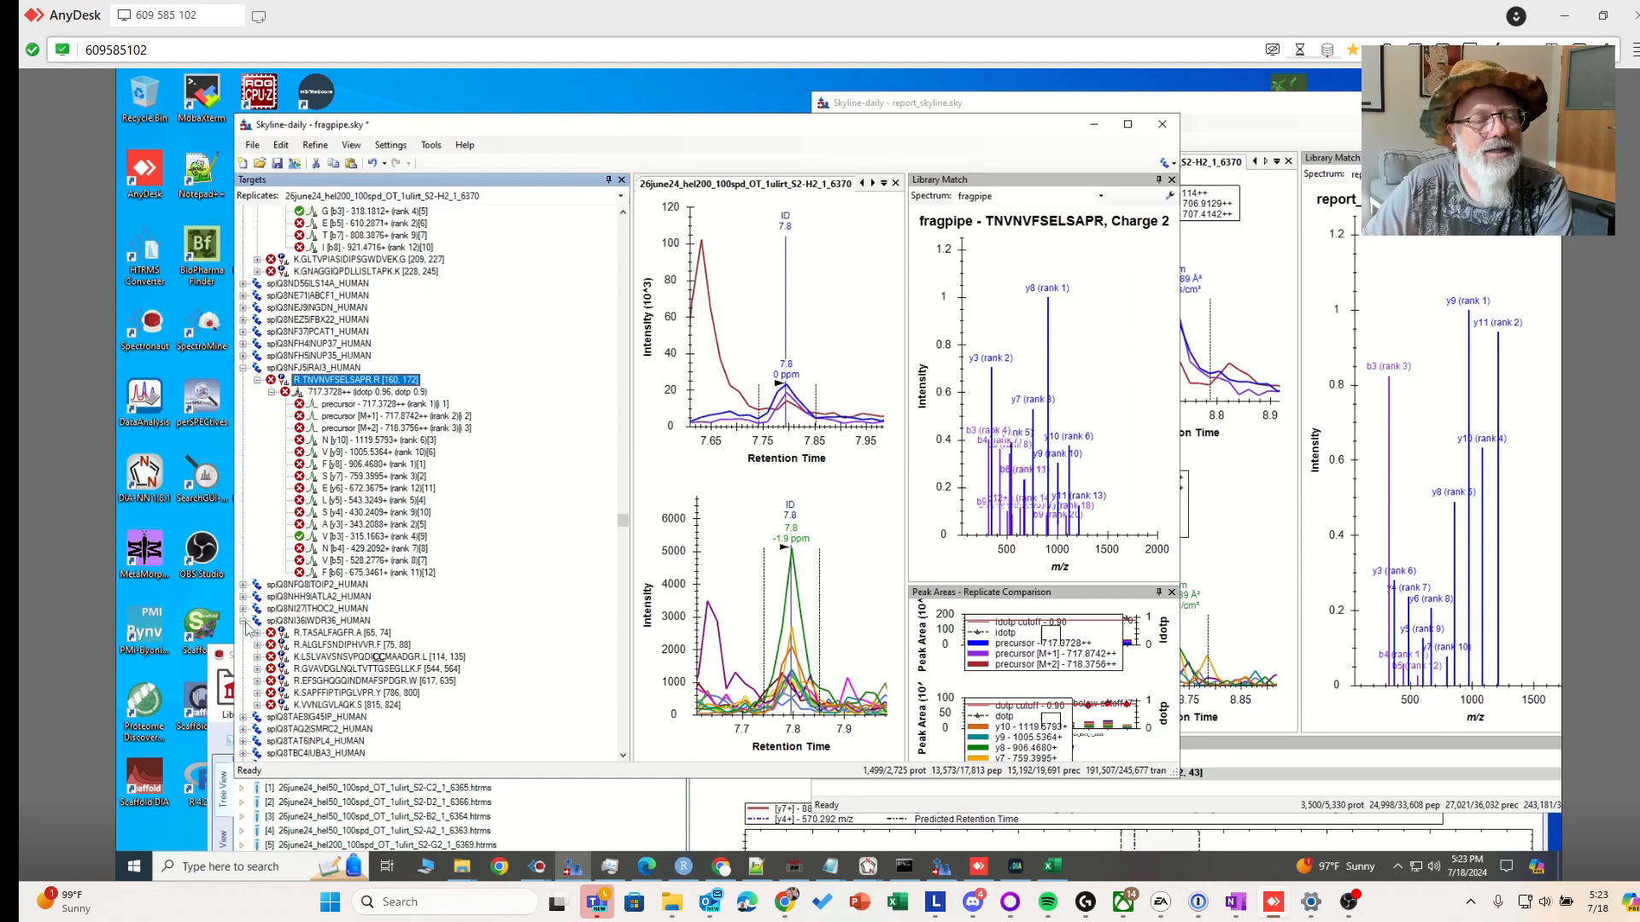
pyautogui.click(325, 633)
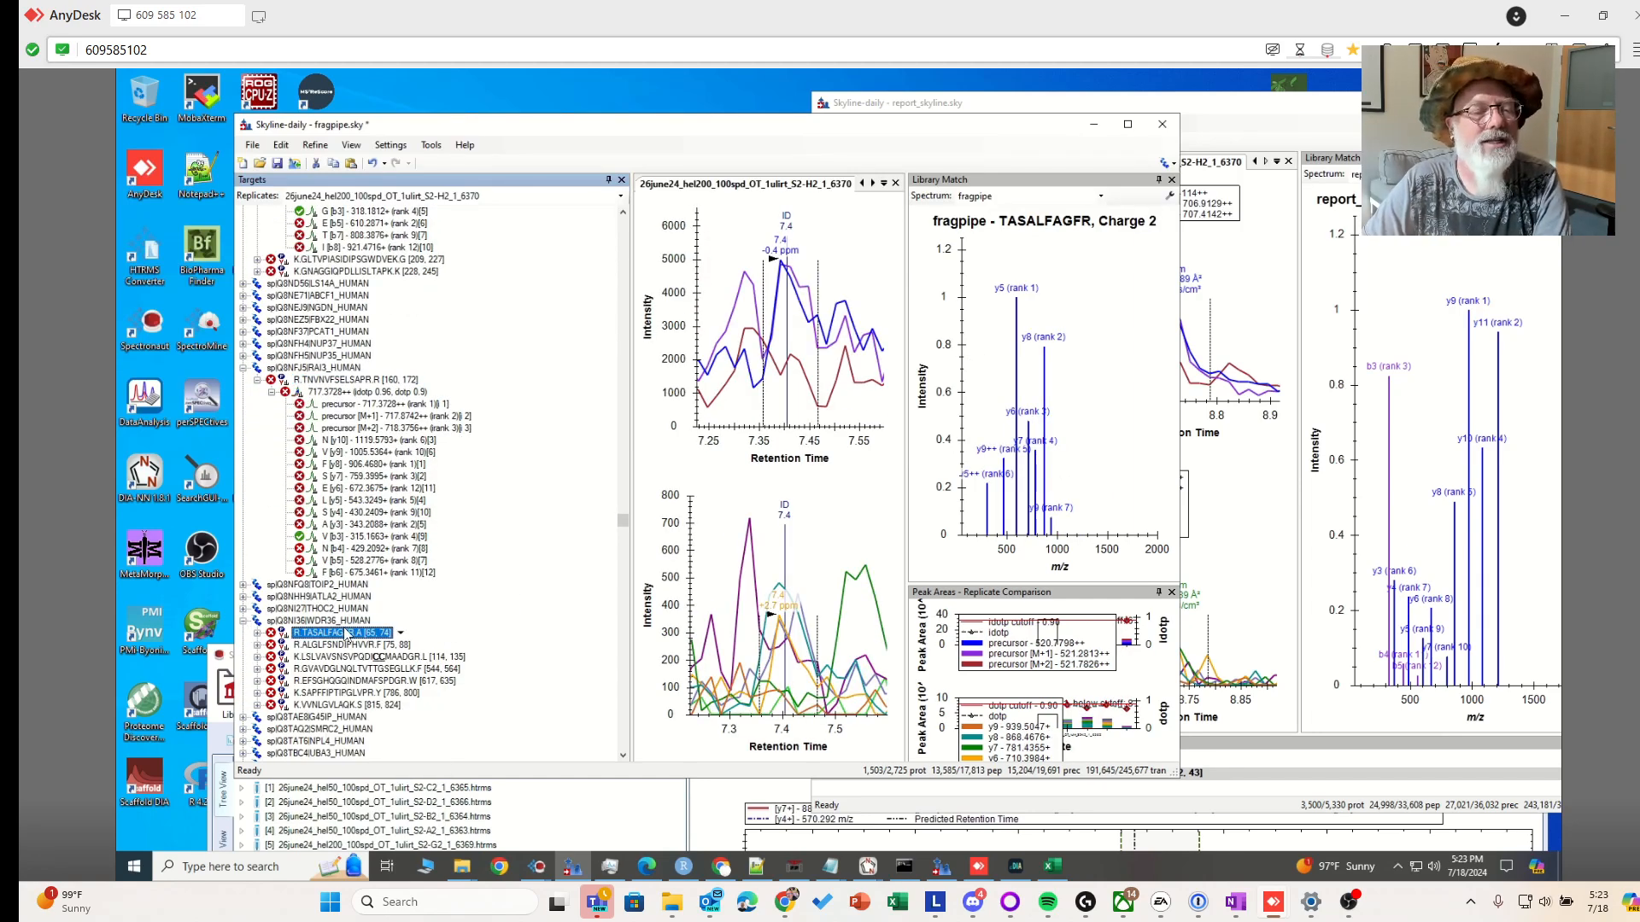
pyautogui.rightClick(347, 639)
pyautogui.click(376, 654)
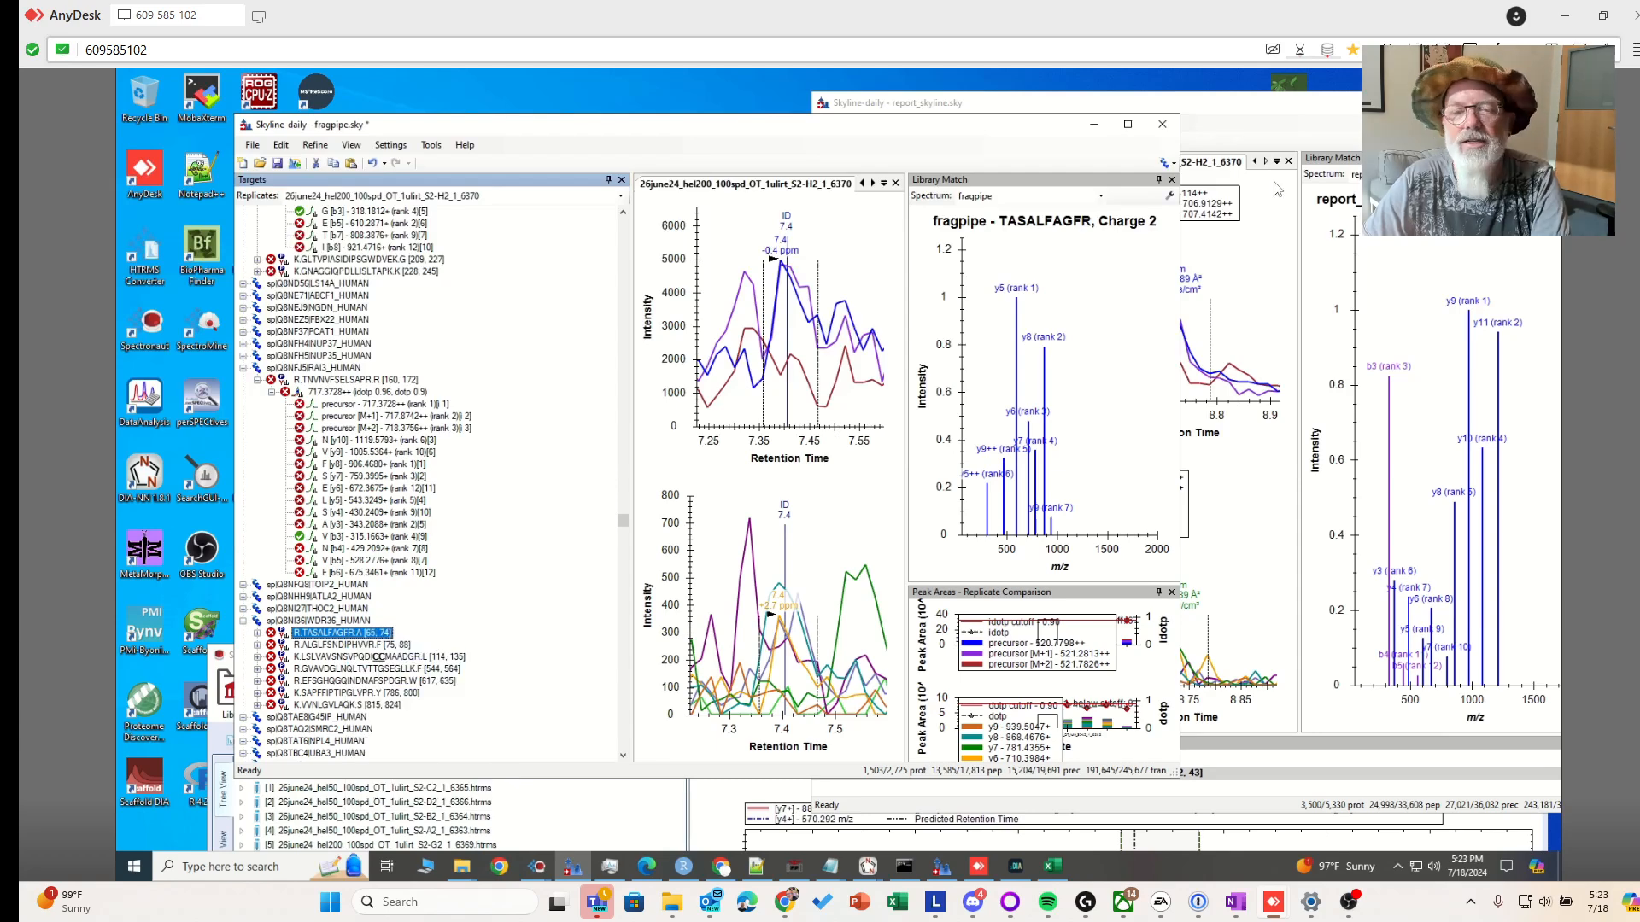
# Find all matches for R.TASALFAGFR.A [65, 74] in report_skyline.sky, and go to that peptide in the targets
pyautogui.click(1288, 124)
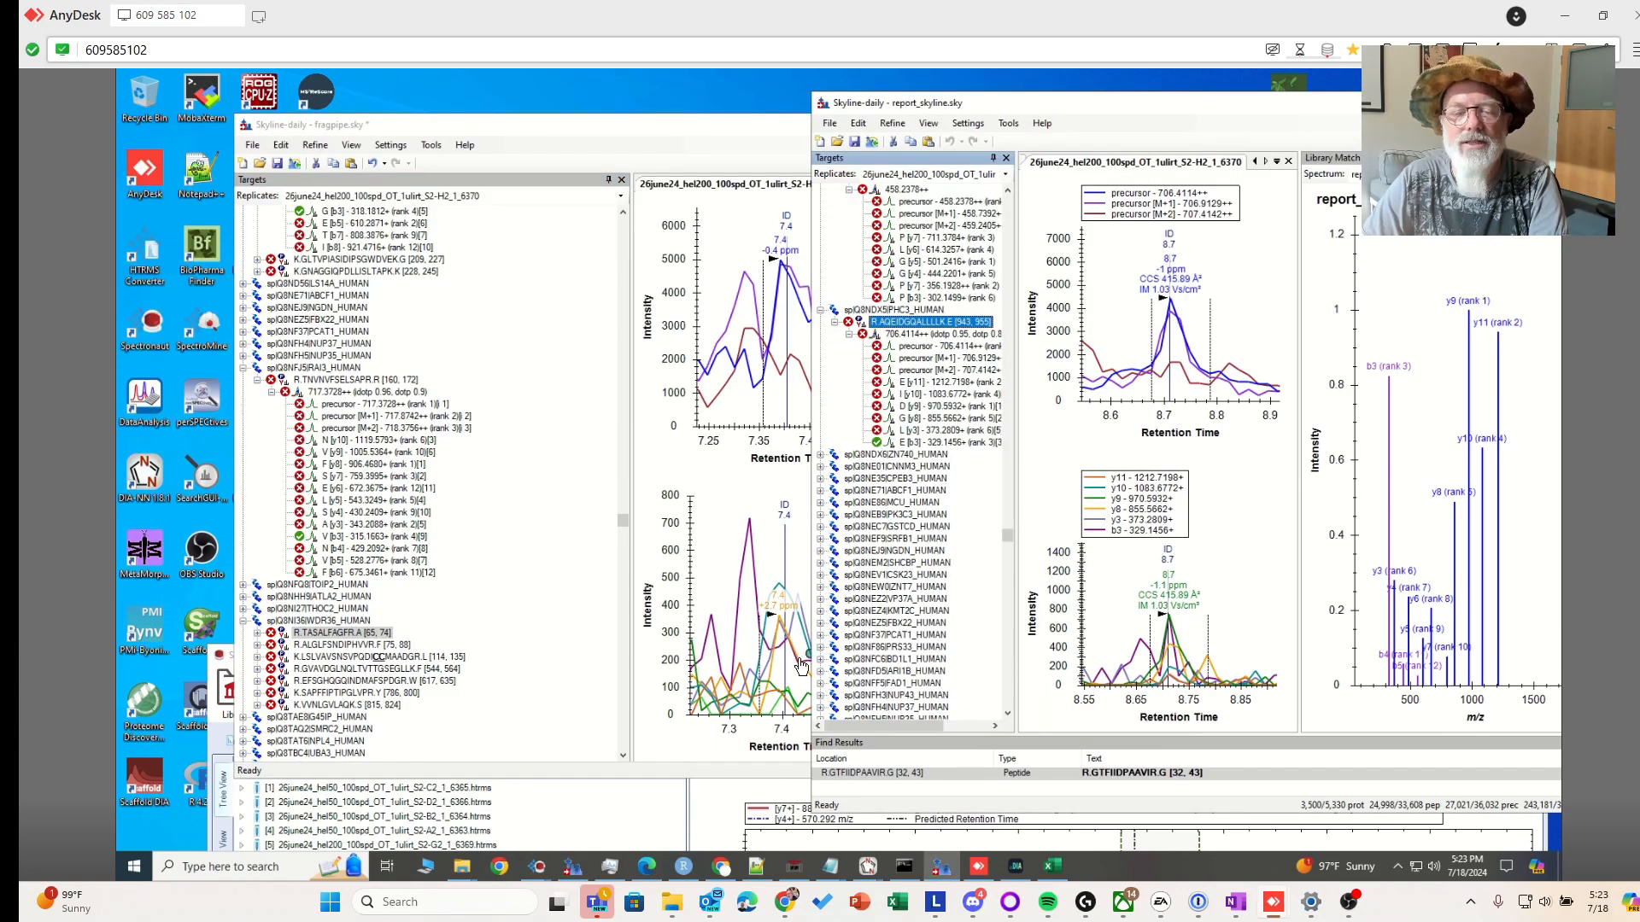
pyautogui.click(858, 123)
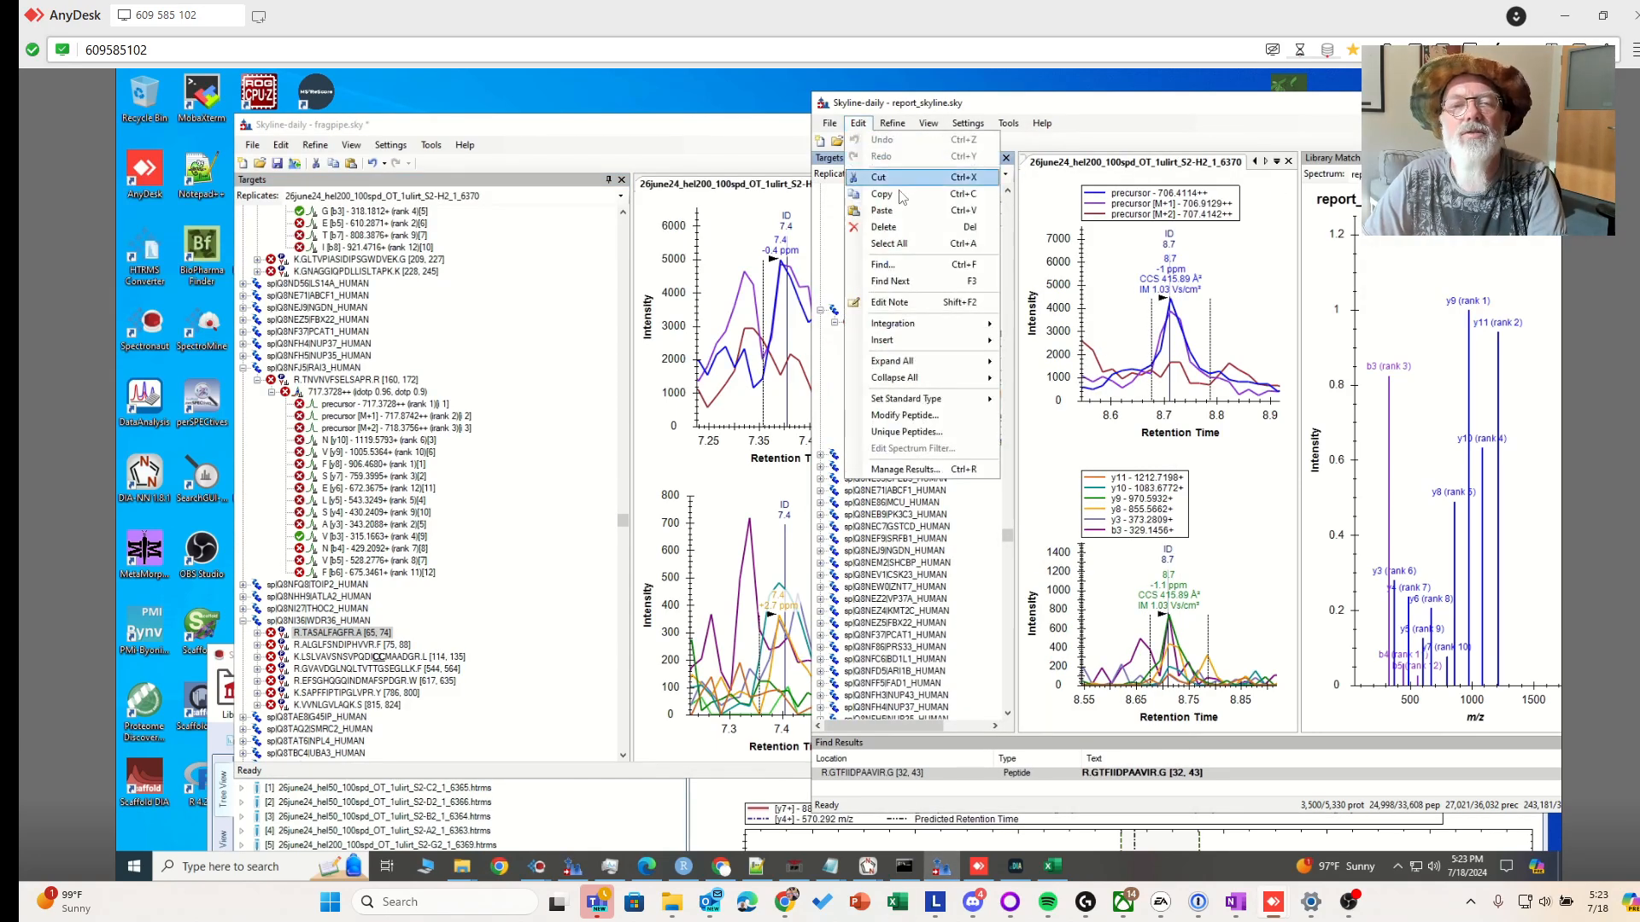
pyautogui.click(905, 266)
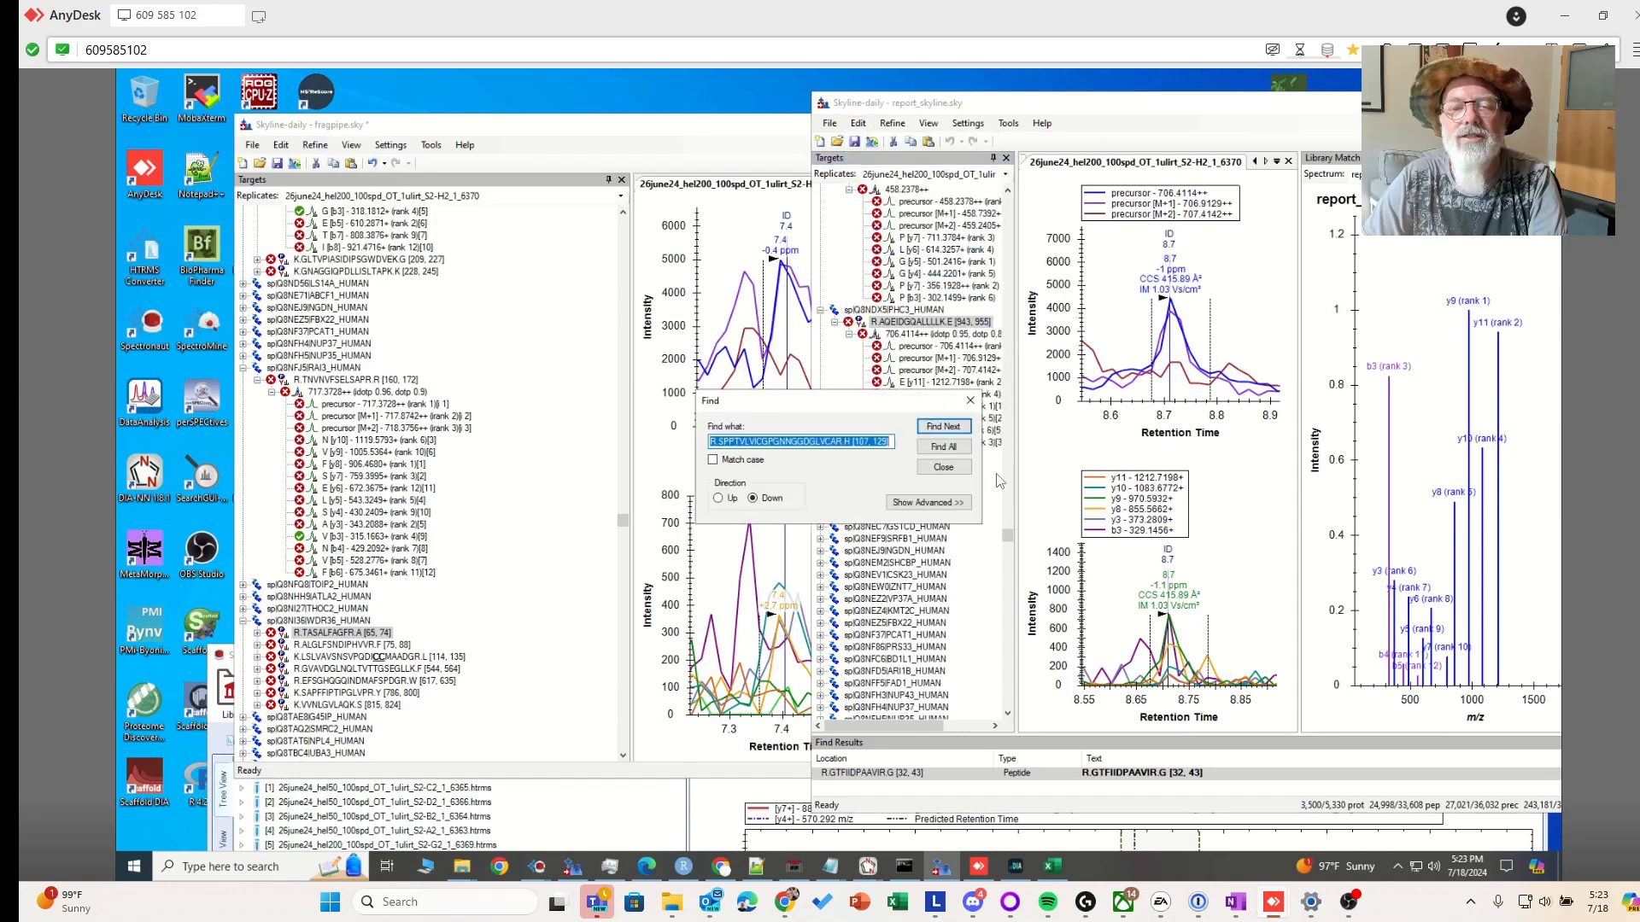
pyautogui.write('R.TASALFAGFR.A [65, 74]')
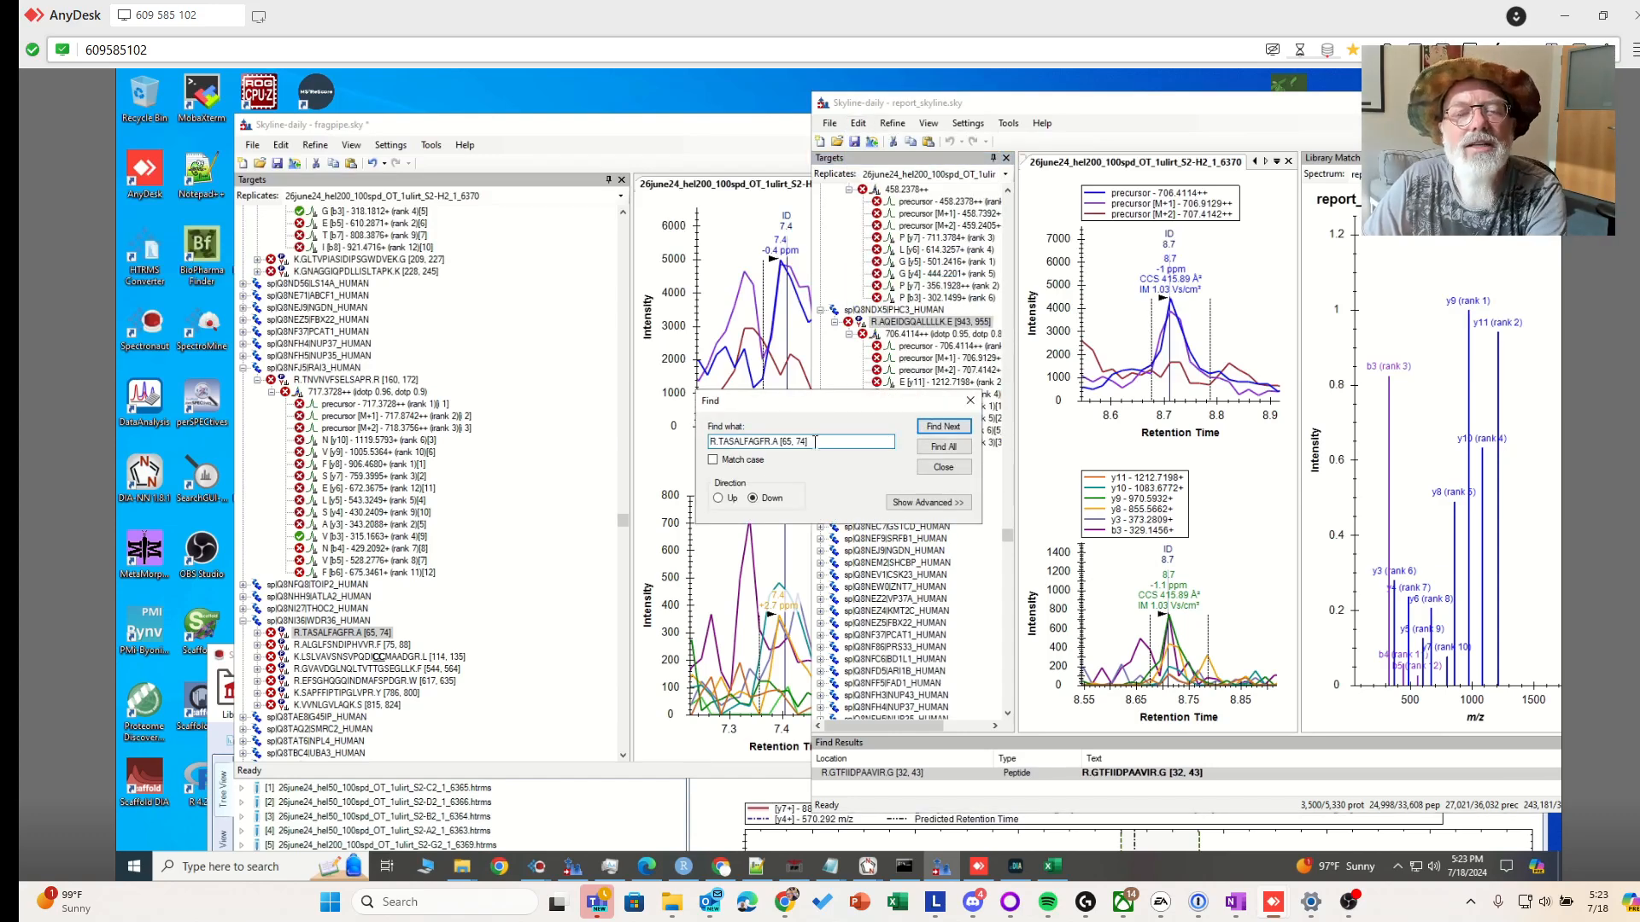
pyautogui.click(943, 447)
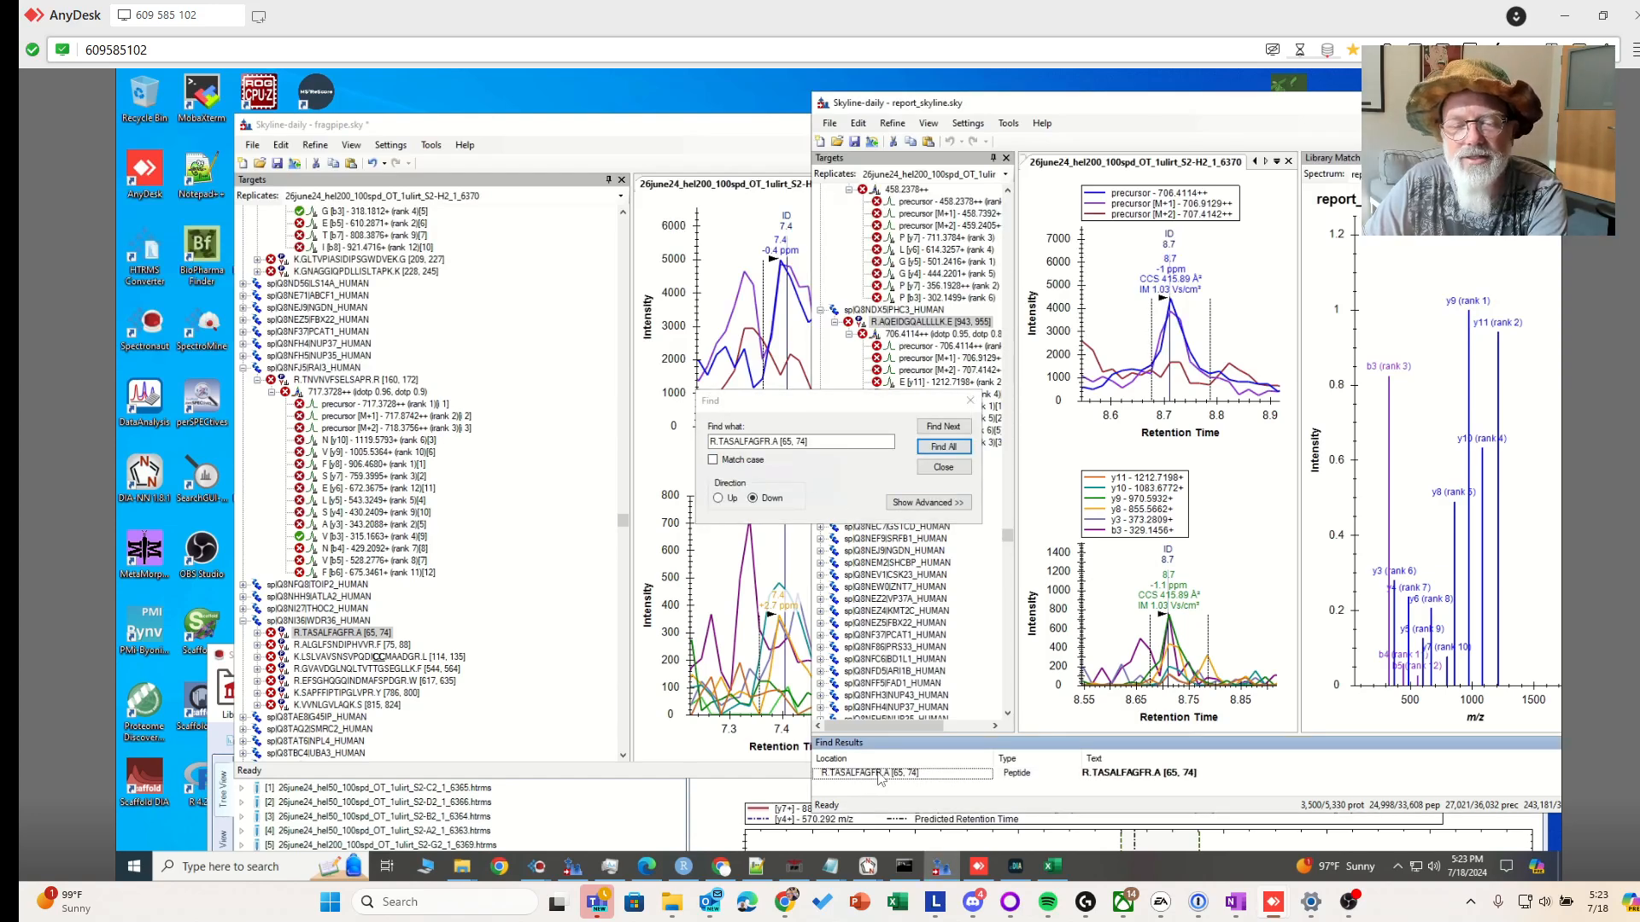
pyautogui.click(880, 774)
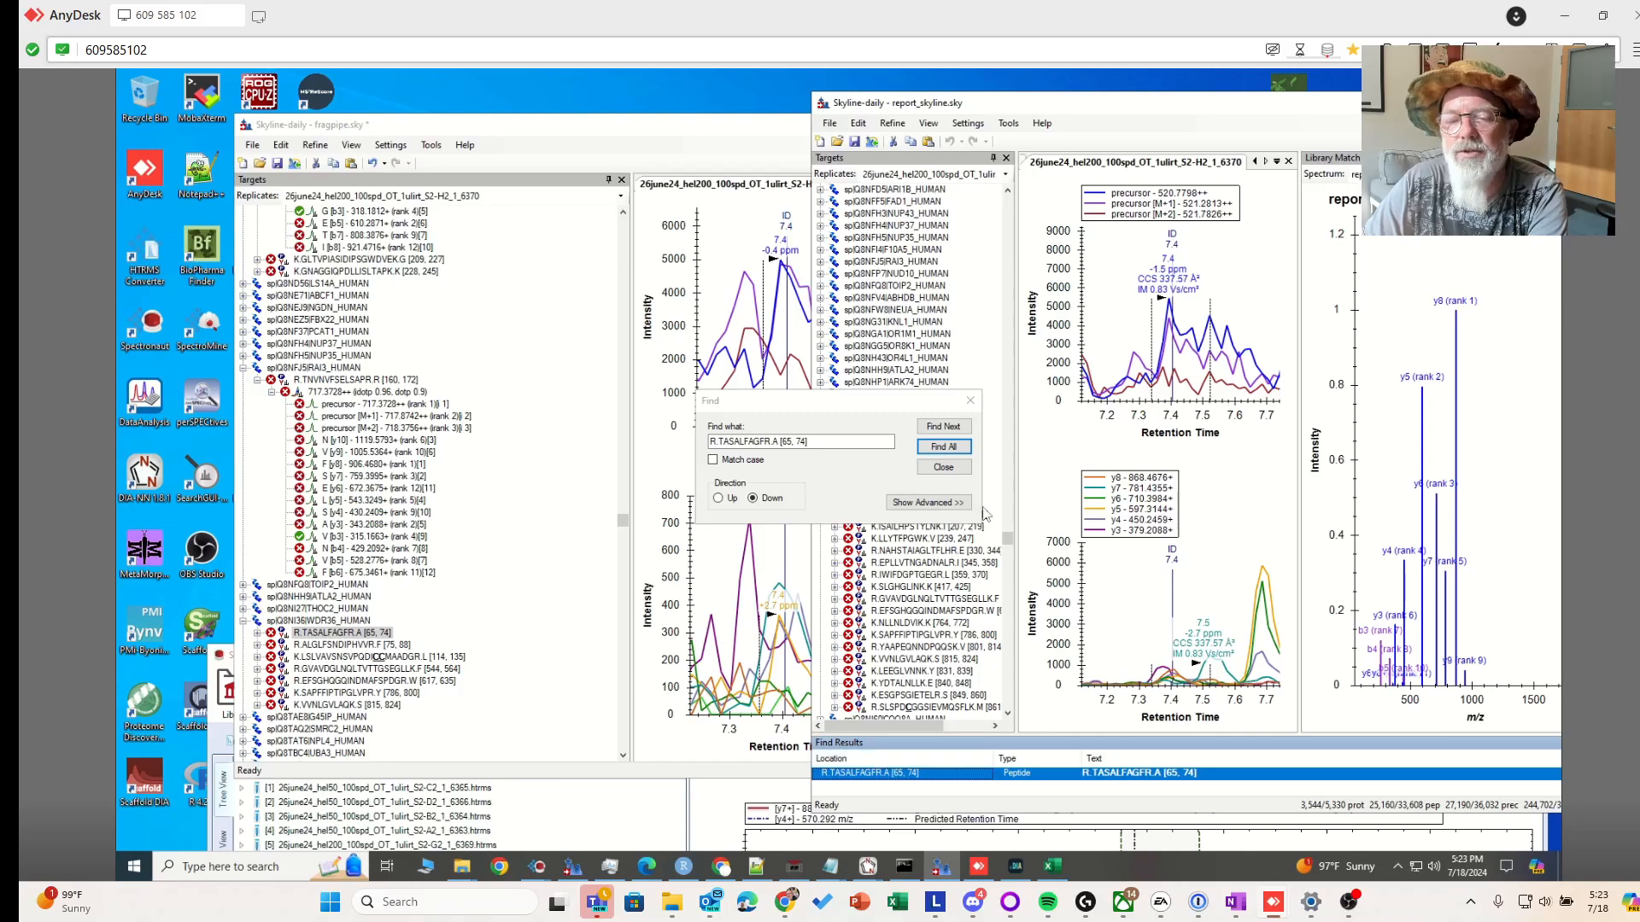
pyautogui.click(970, 400)
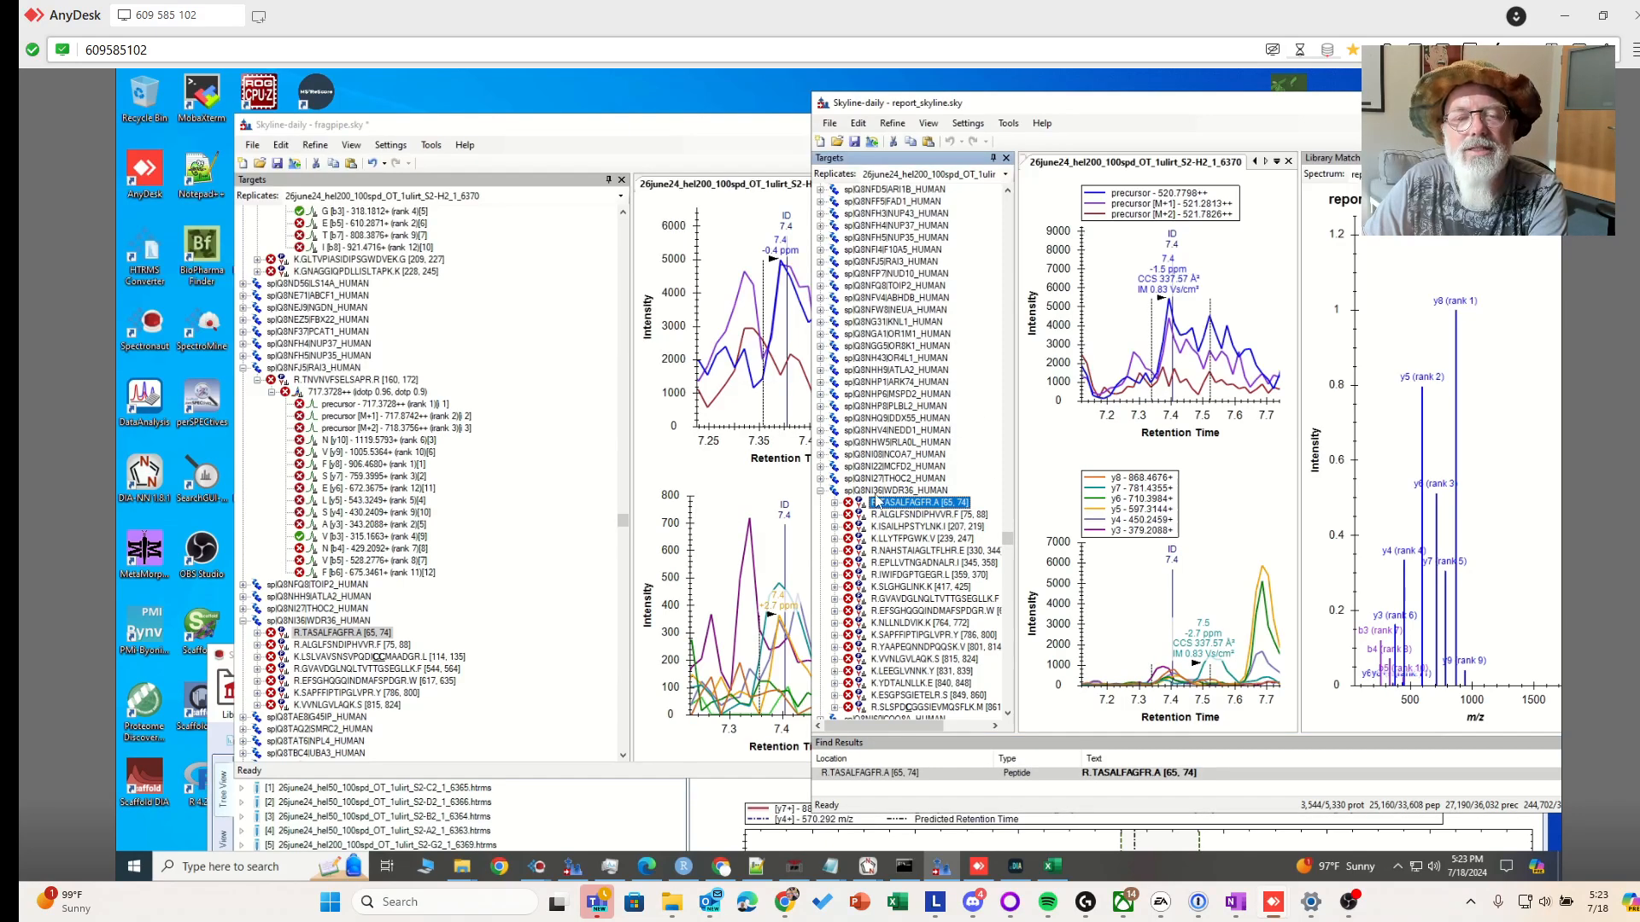
# Check the replicate selection in report_skyline.sky, and move and narrow the fragpipe.sky window so both documents' chromatograms are visible together
pyautogui.click(1005, 175)
pyautogui.click(1005, 176)
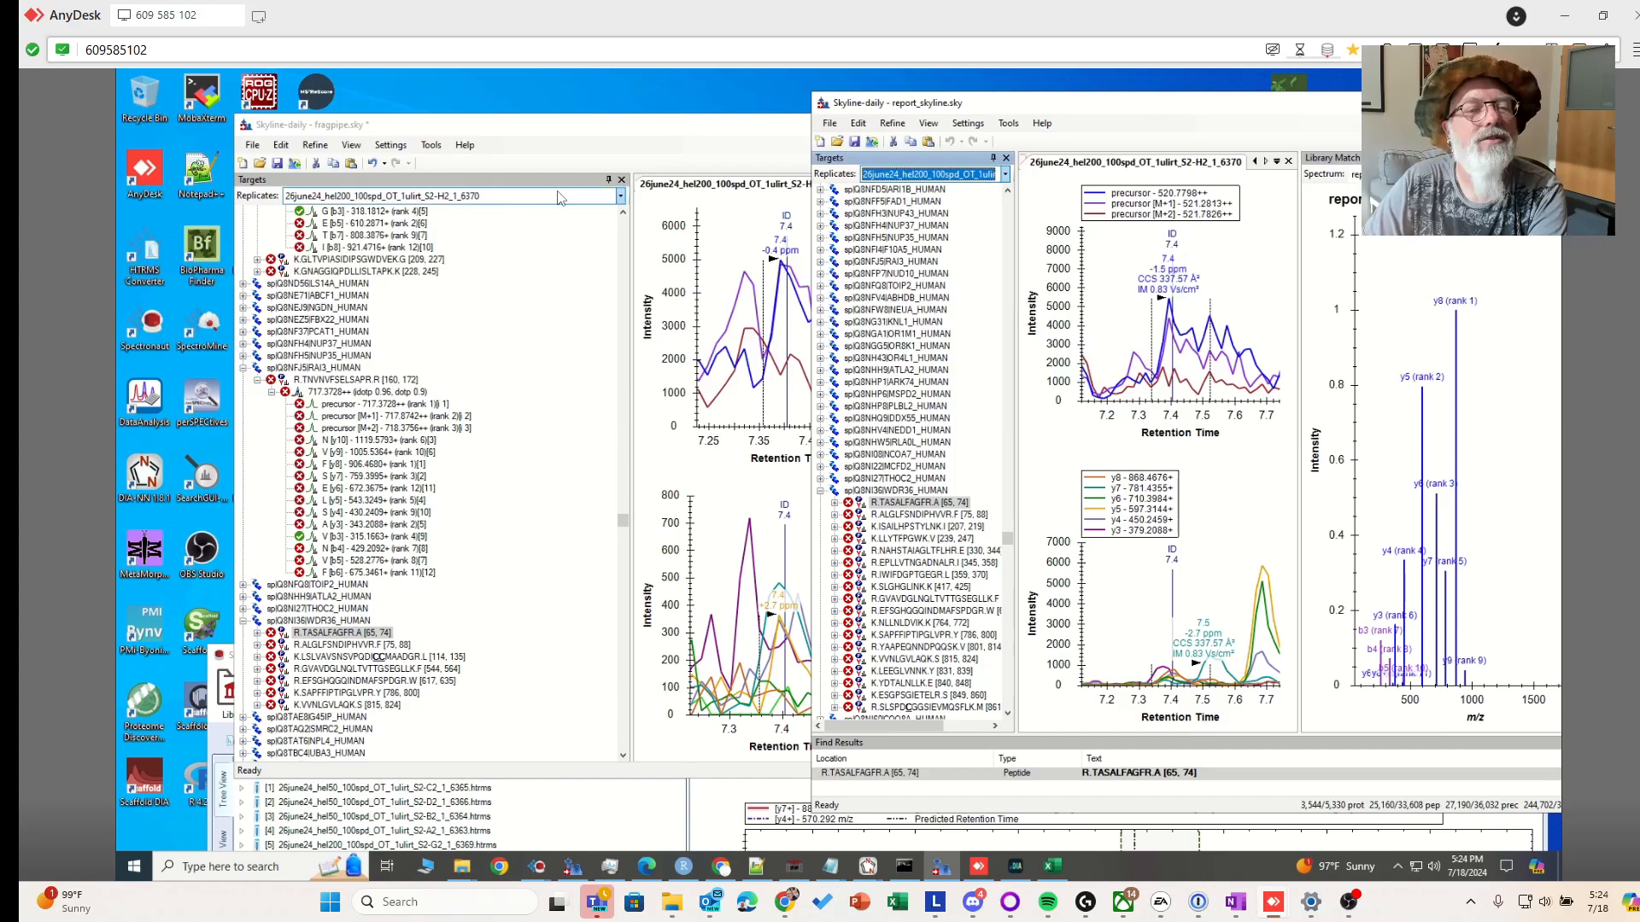
pyautogui.moveTo(738, 130); pyautogui.dragTo(619, 109)
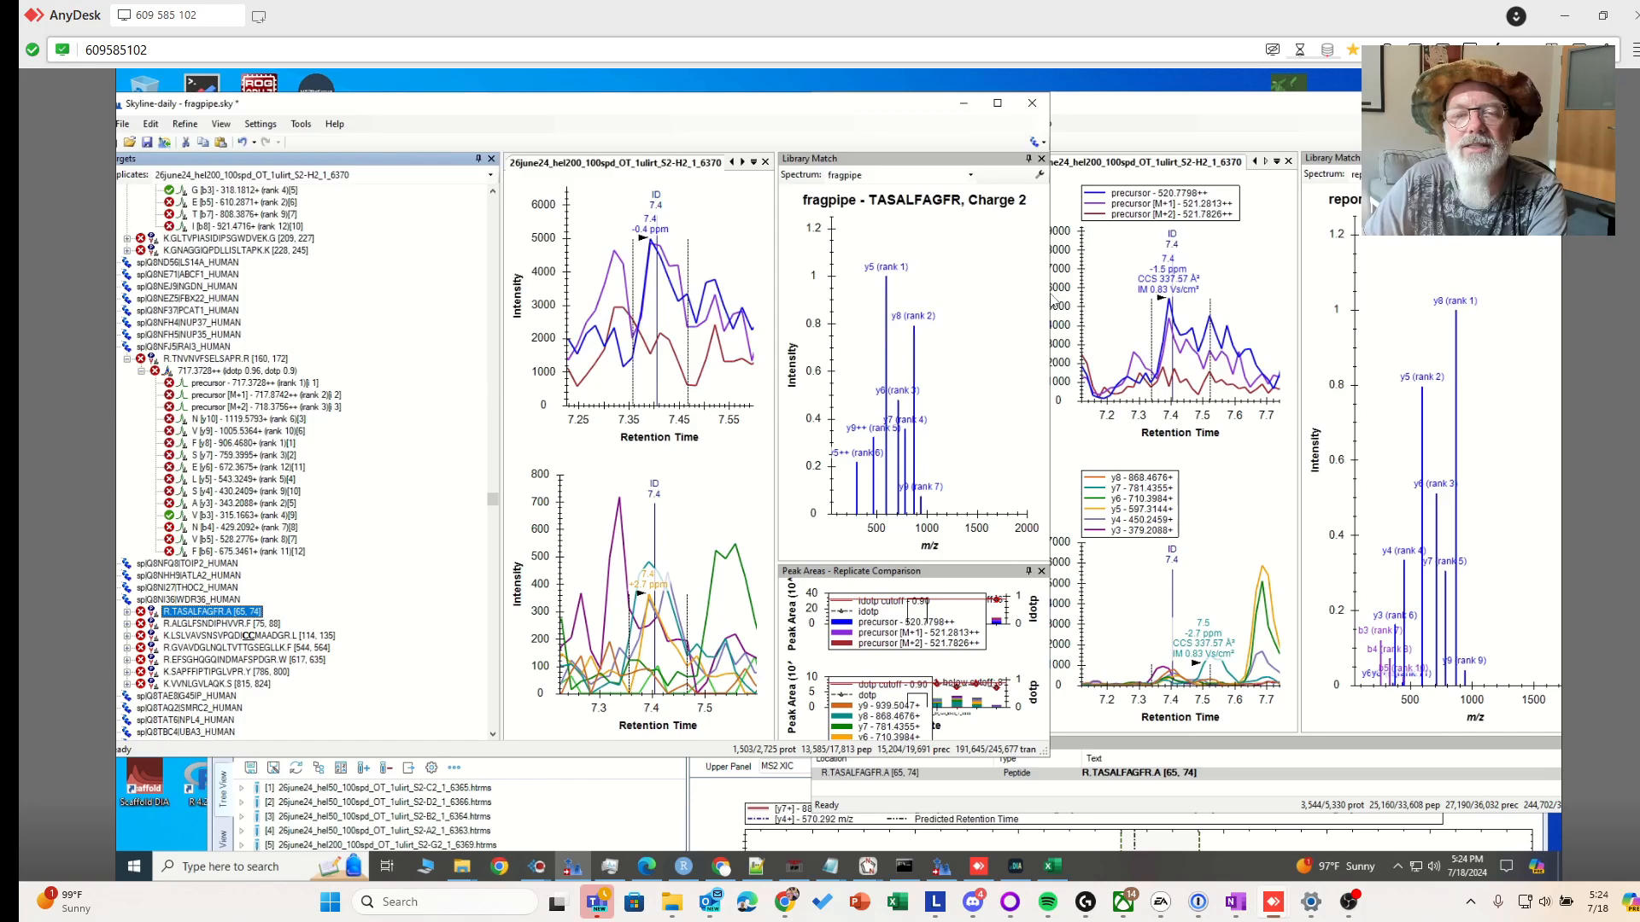
pyautogui.moveTo(944, 295)
pyautogui.mouseDown()
pyautogui.moveTo(867, 303)
pyautogui.moveTo(919, 309)
pyautogui.mouseUp()
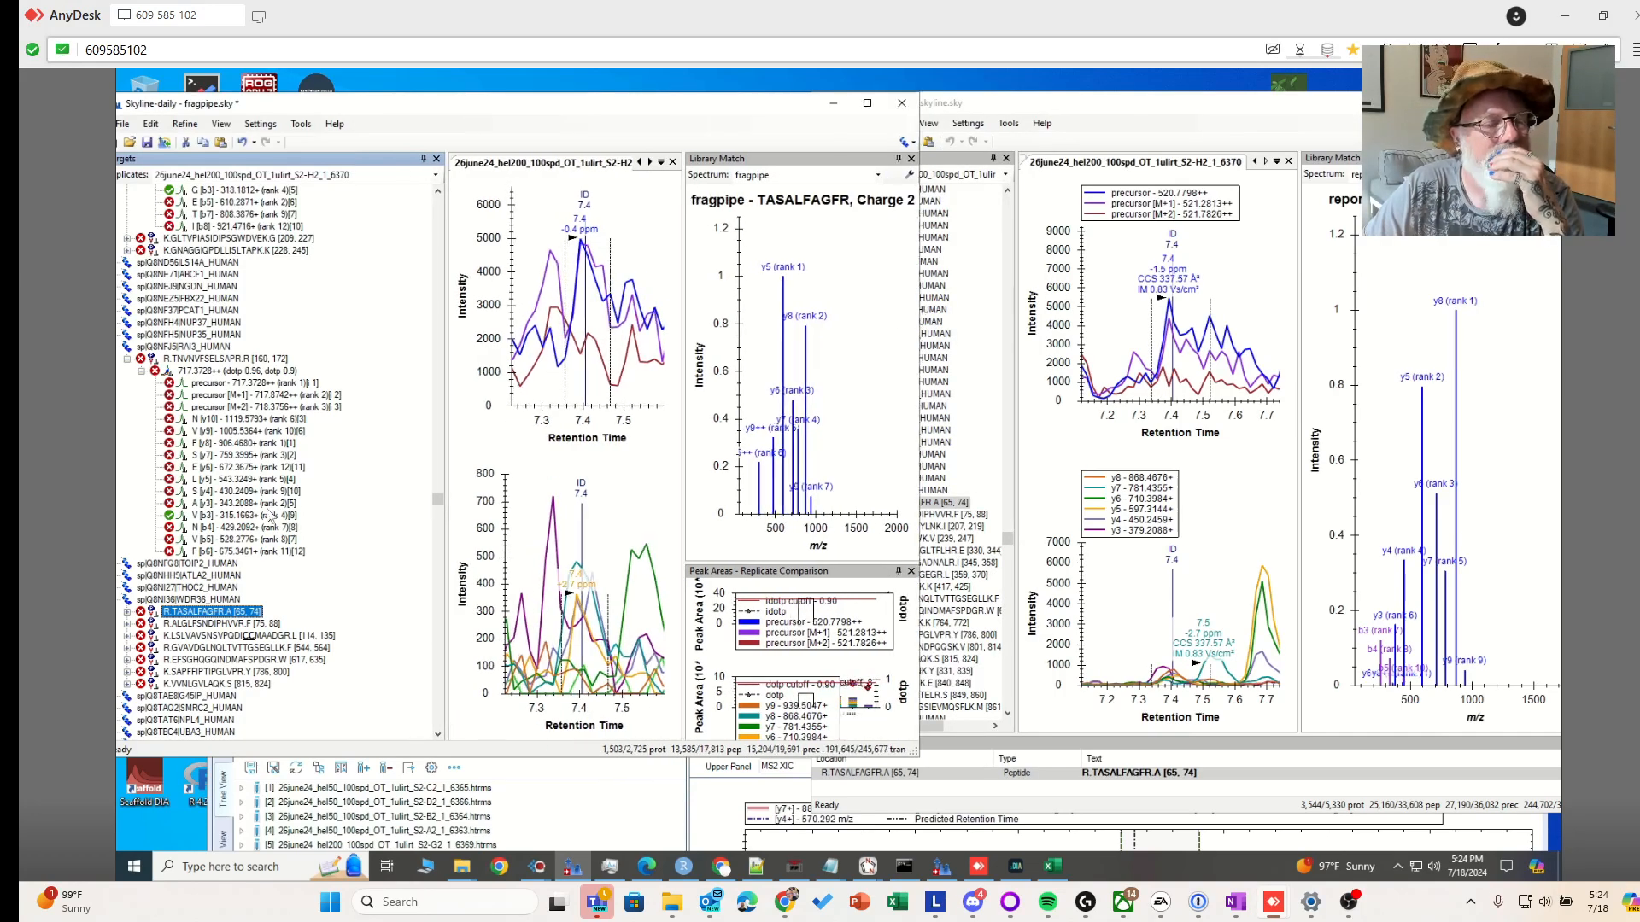
# Expand TASALFAGFR's transitions in both Skyline documents, and widen the fragpipe.sky chromatograms' retention time range for comparison with report_skyline.sky
pyautogui.click(127, 612)
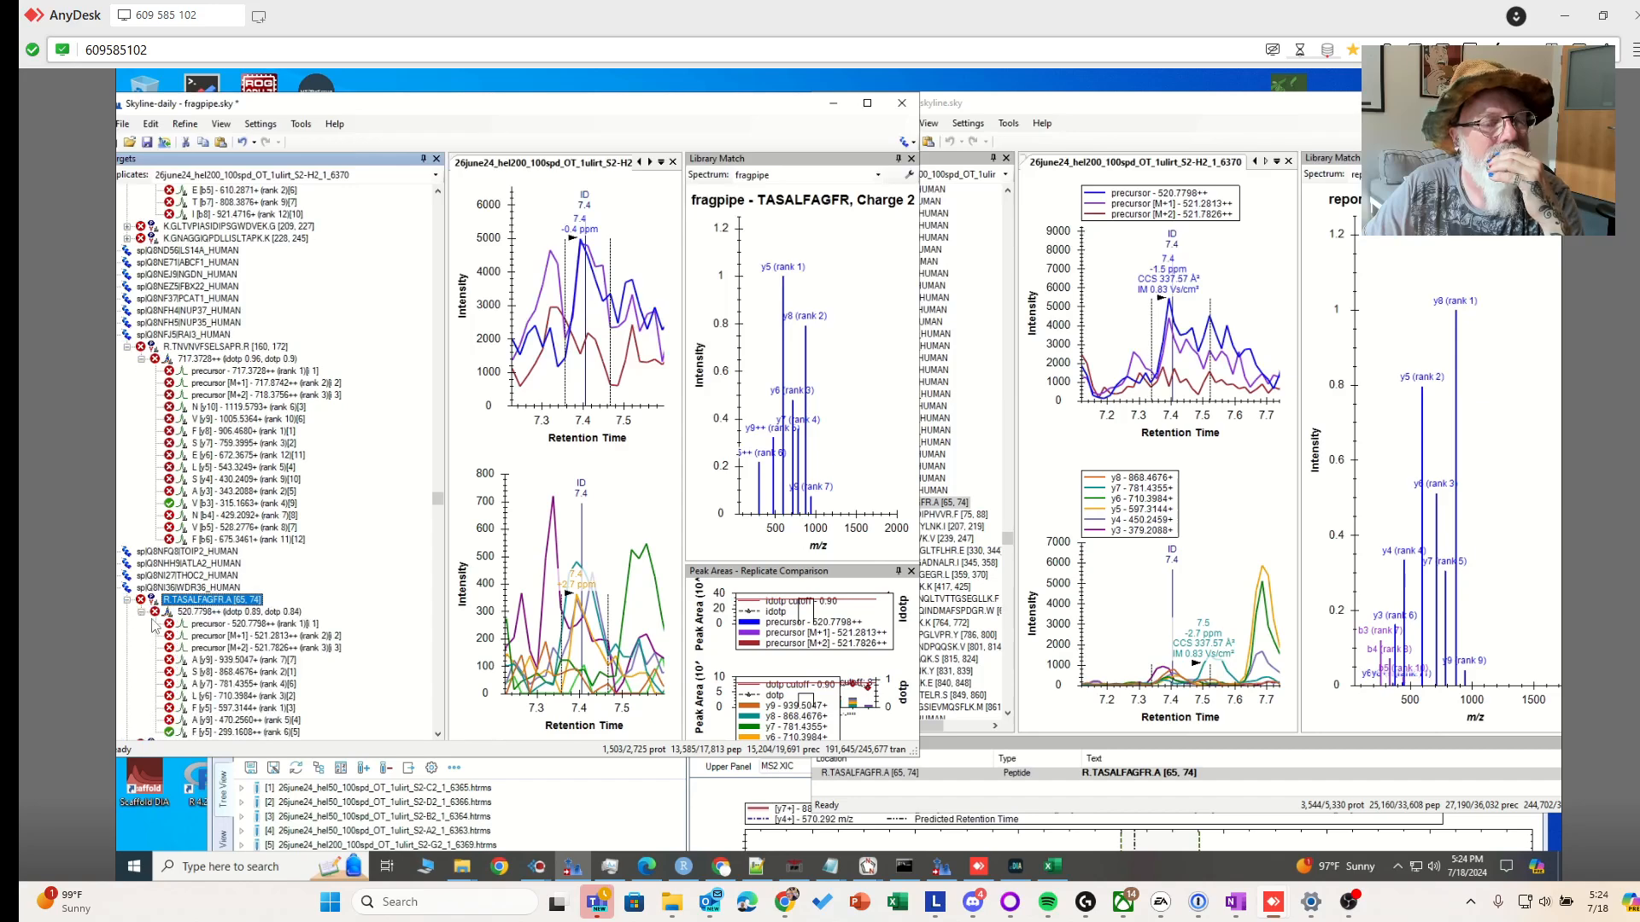
pyautogui.scroll(-1, 248, 622)
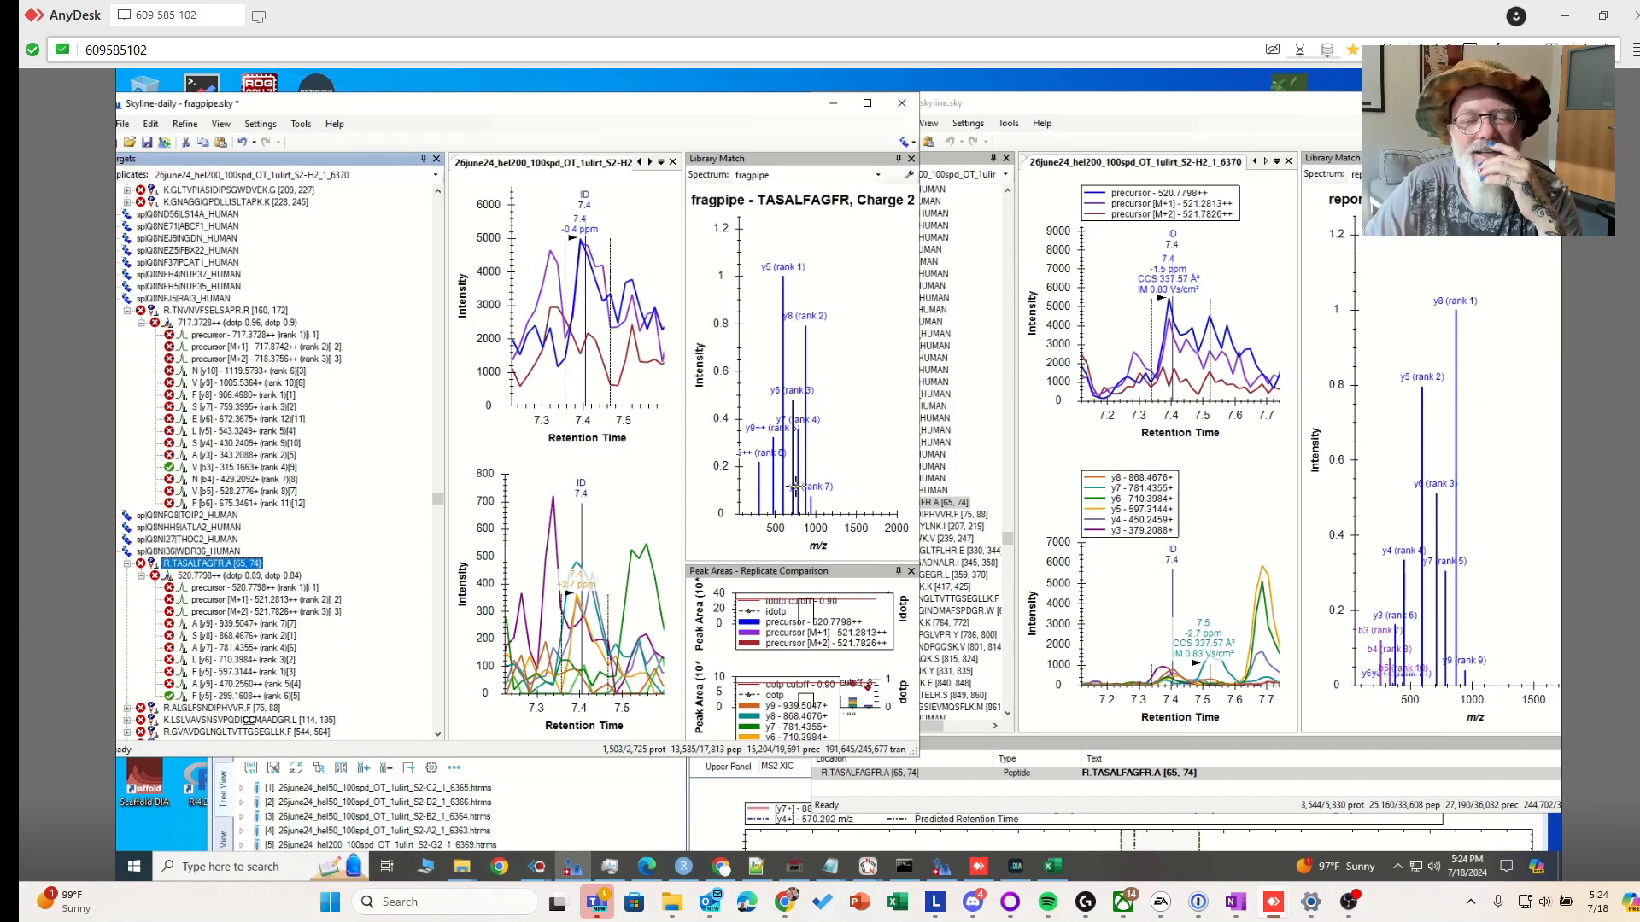
pyautogui.click(1078, 124)
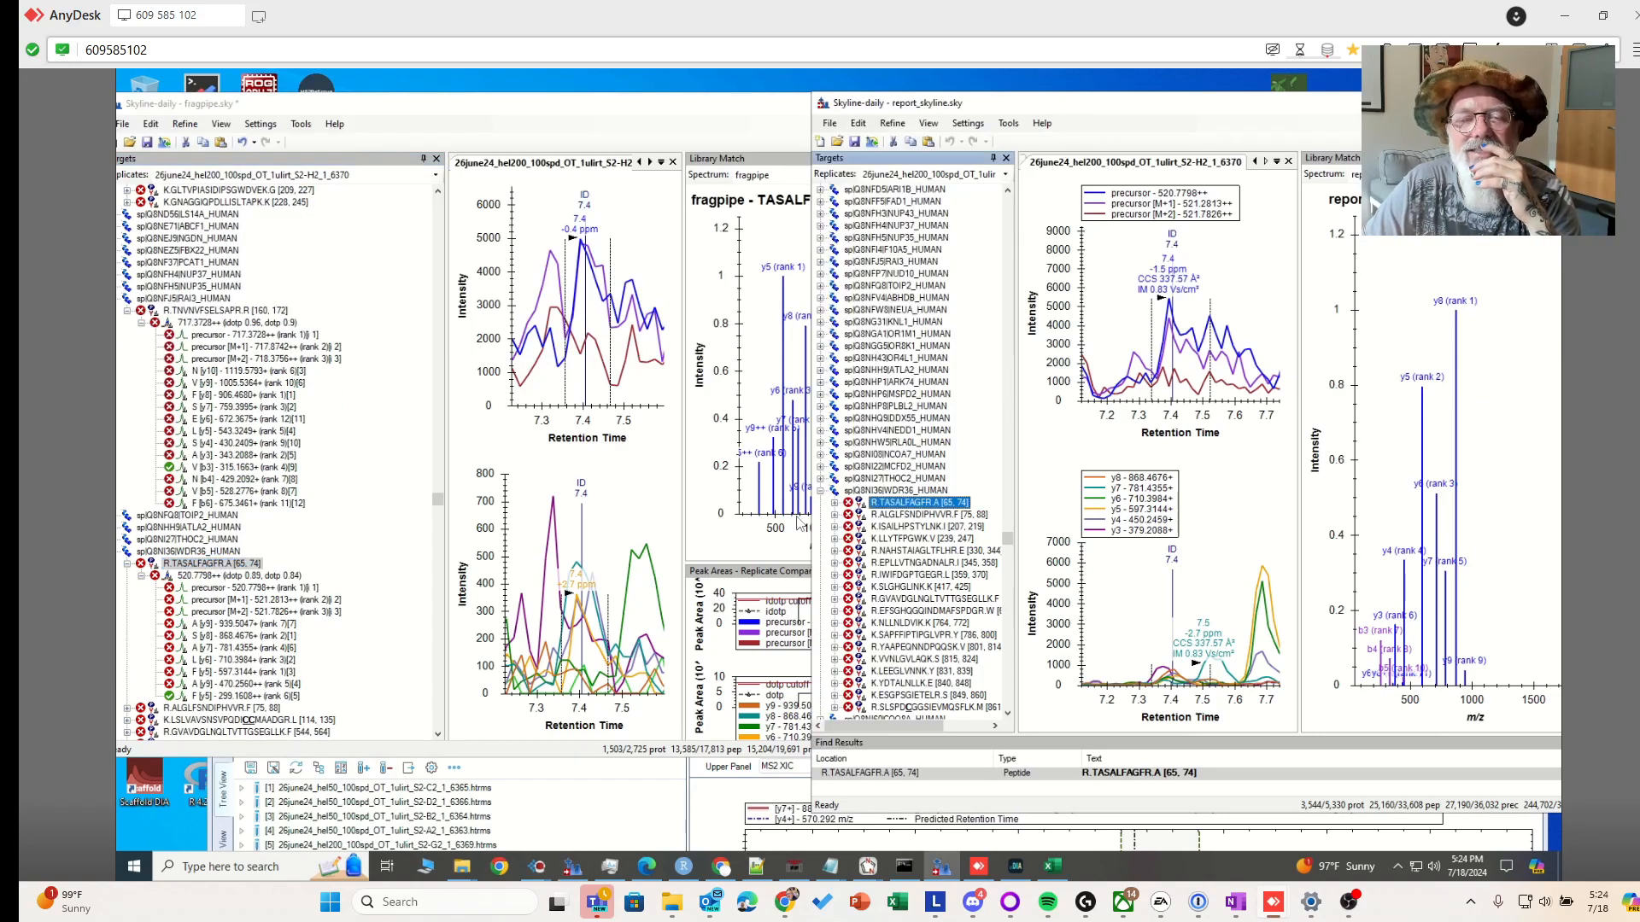
pyautogui.click(835, 504)
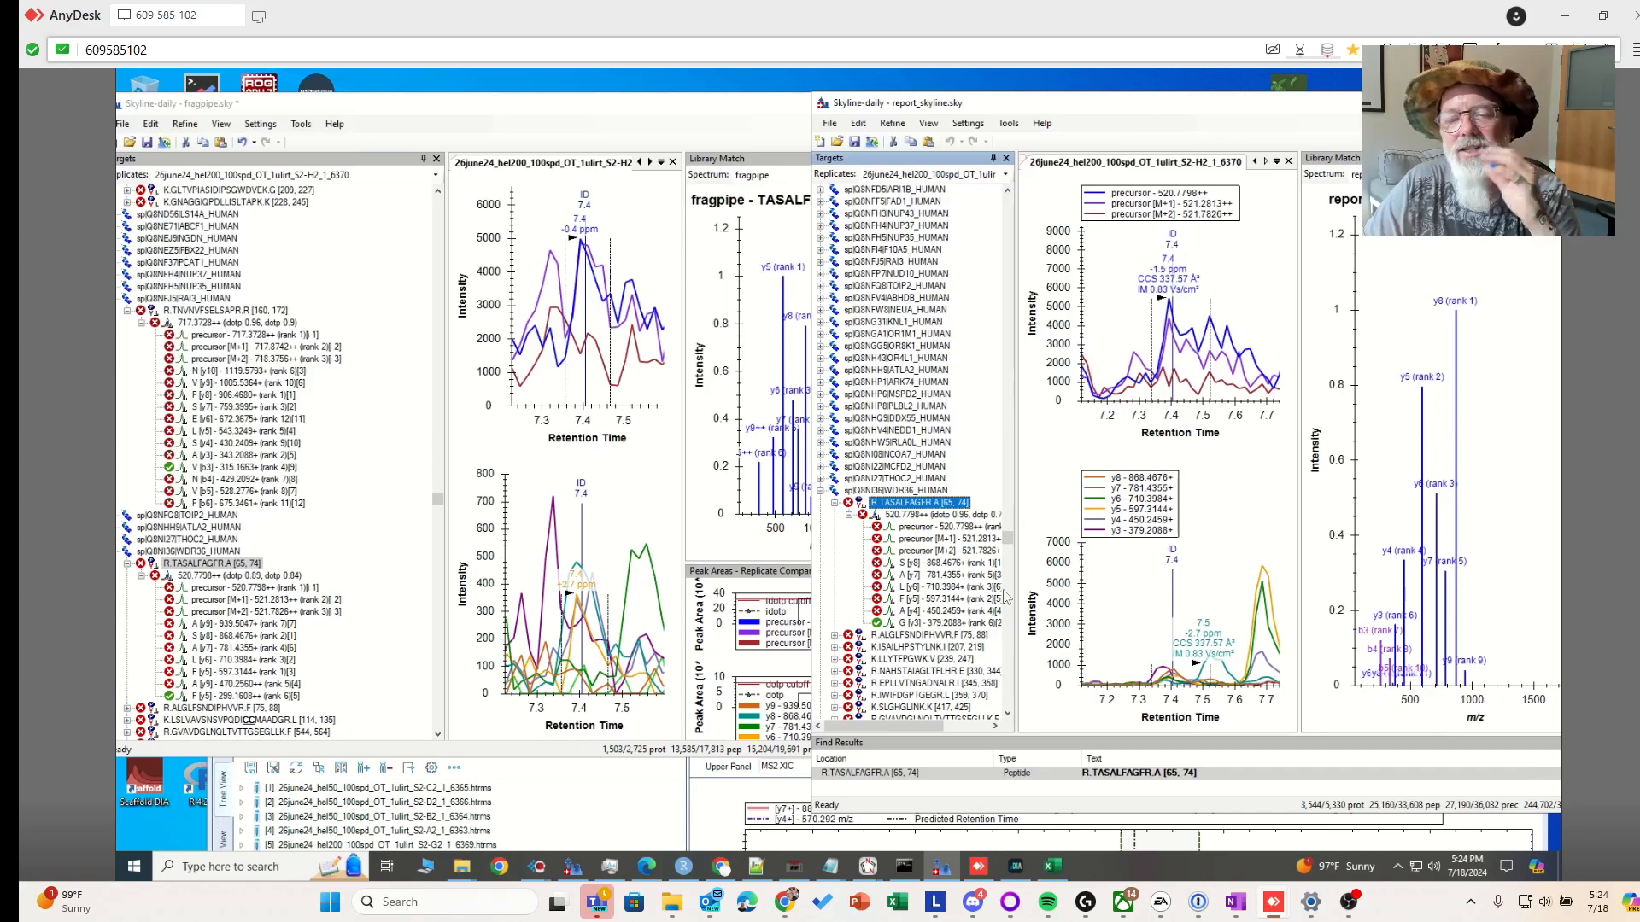
pyautogui.click(649, 135)
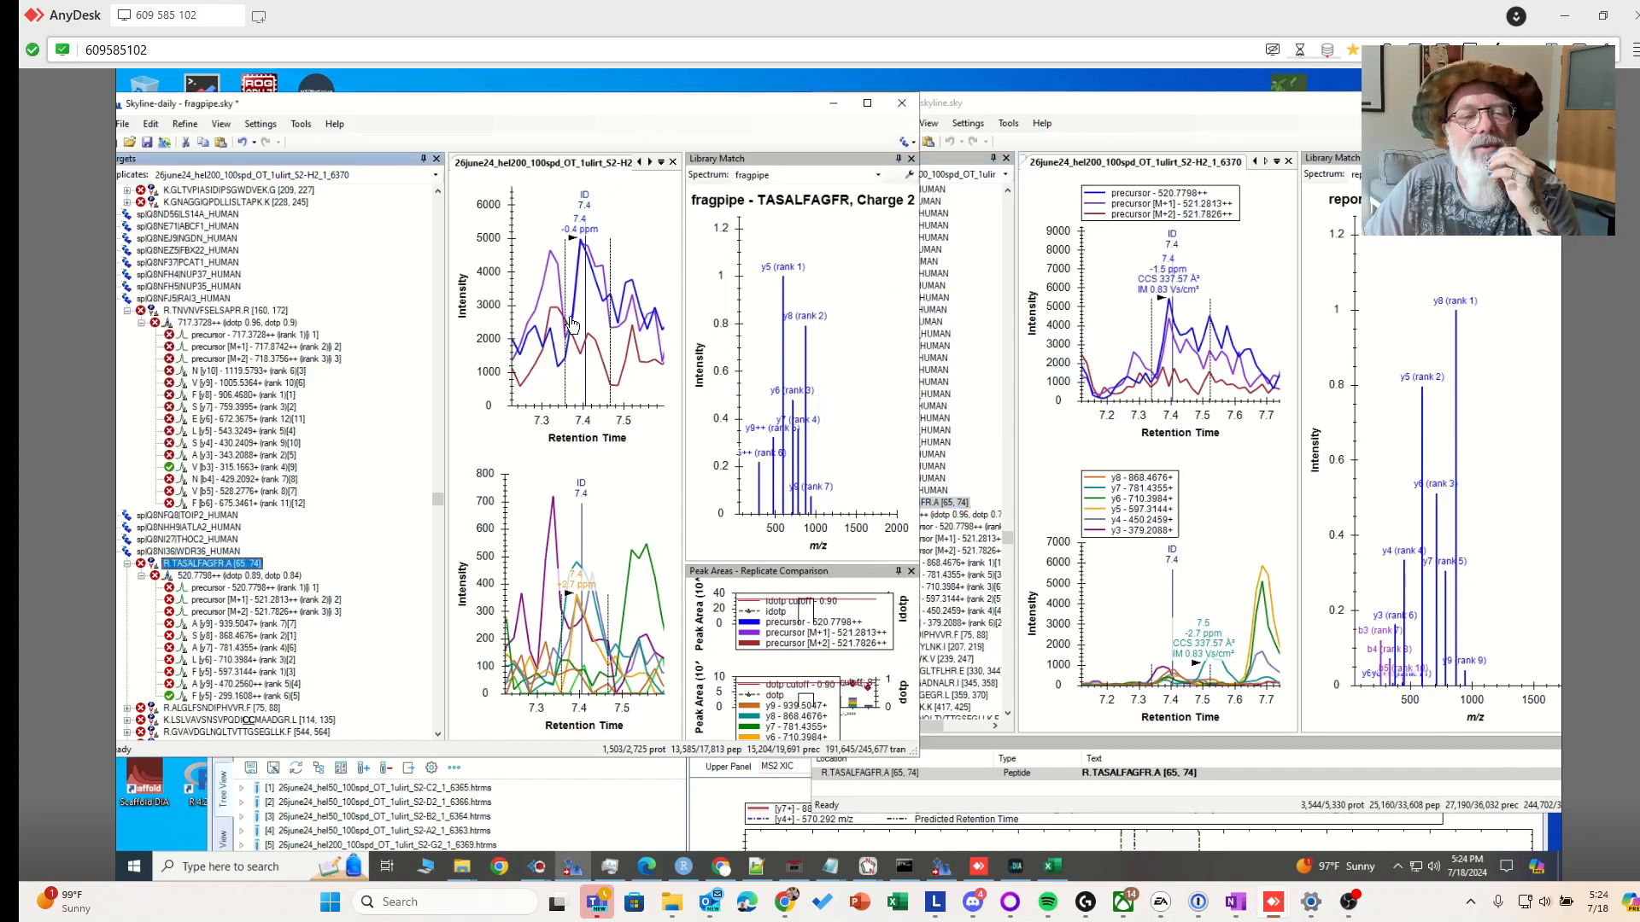
pyautogui.scroll(-2, 572, 324)
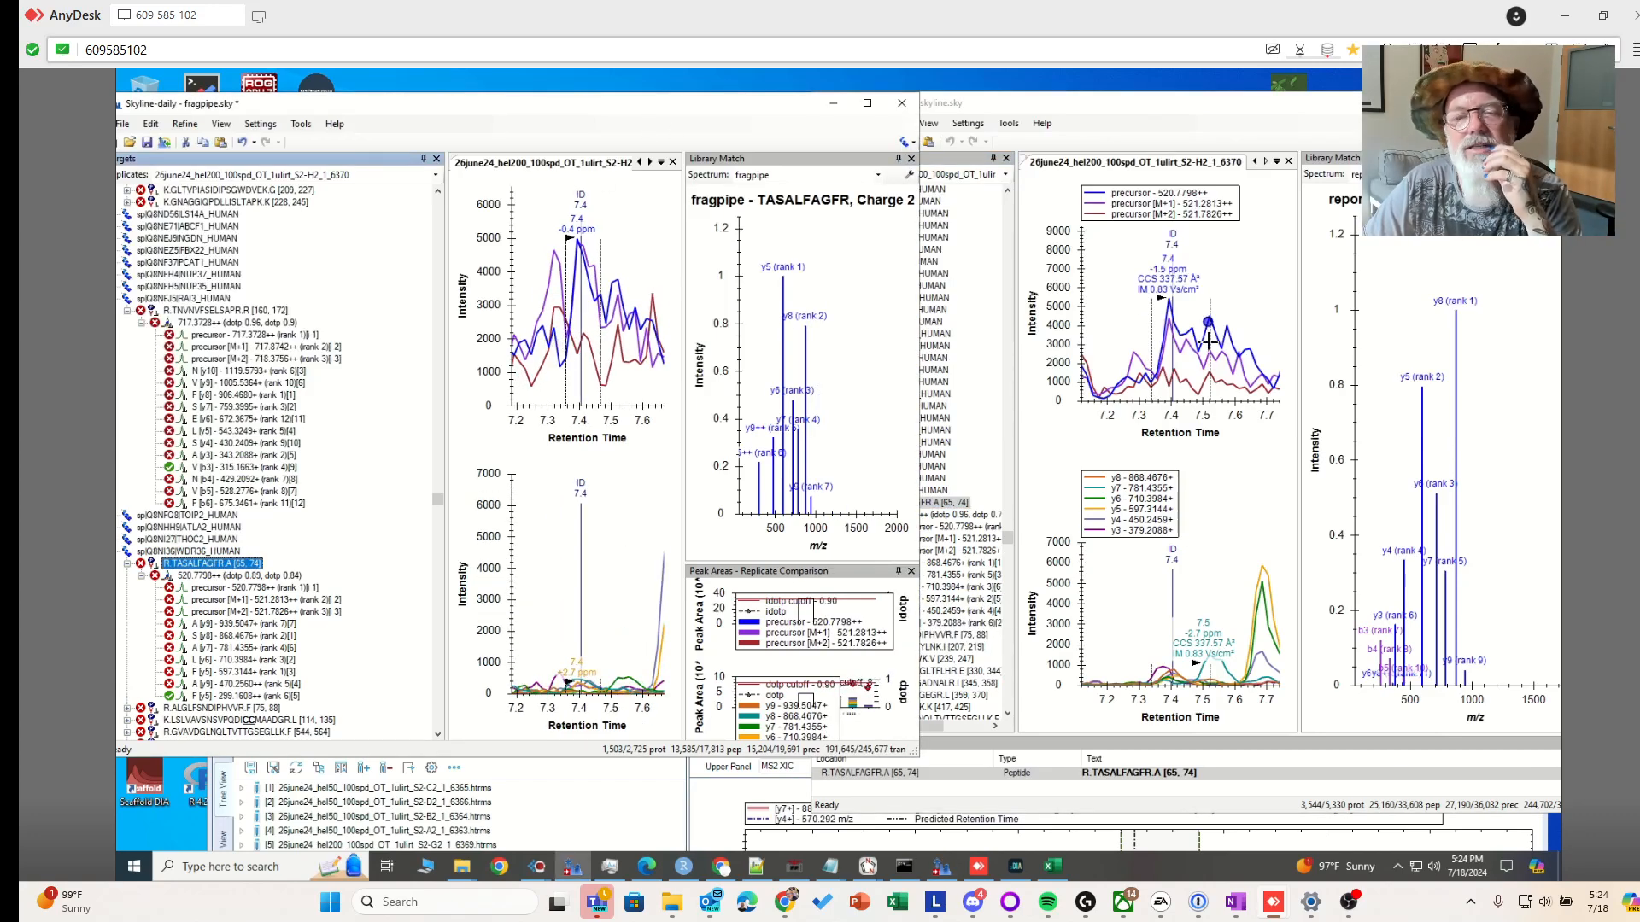
# Adjust the retention time range of the TASALFAGFR chromatograms in report_skyline.sky to focus on the peak around 7.4 minutes
pyautogui.scroll(-2, 1209, 340)
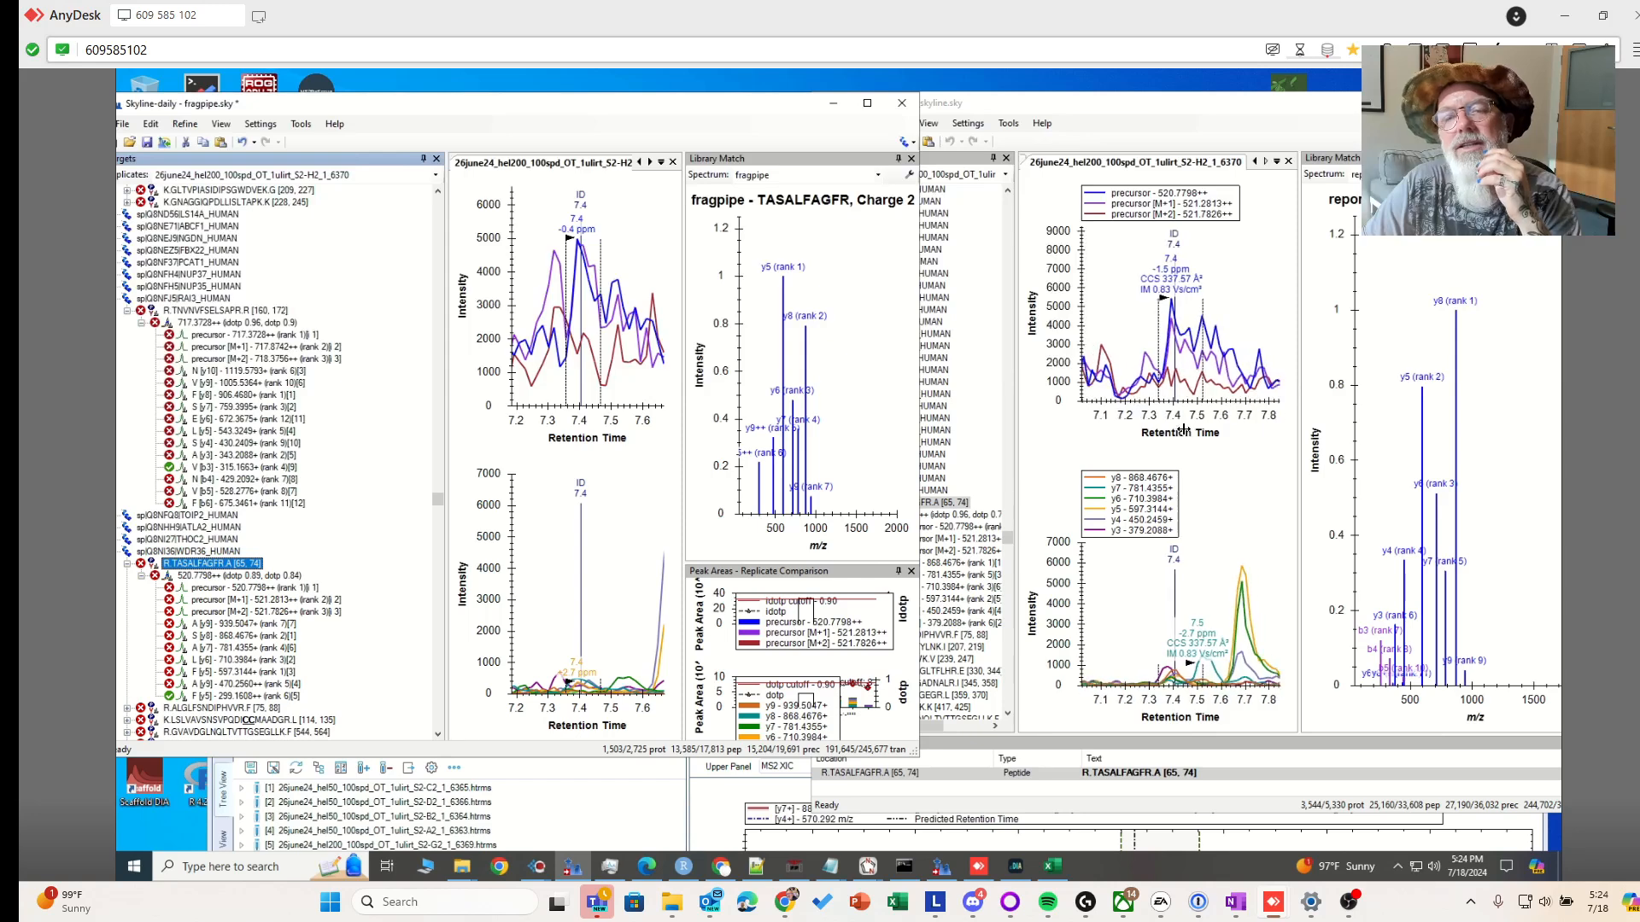
pyautogui.scroll(-1, 1184, 429)
pyautogui.scroll(4, 1186, 499)
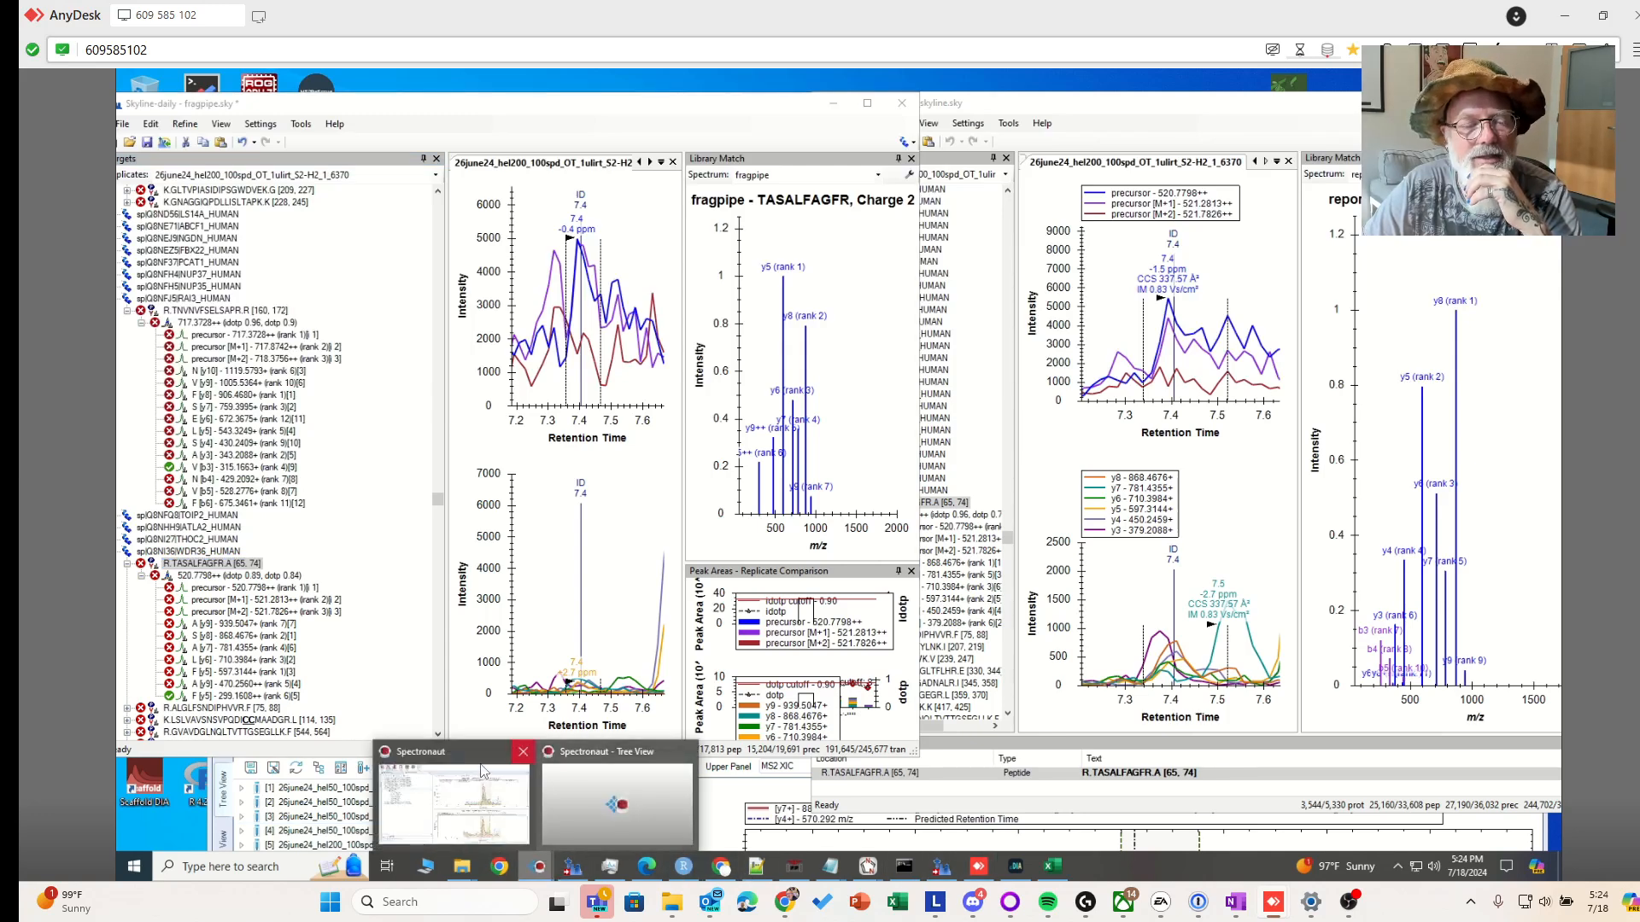
# Filter the Spectronaut analysis for peptide TASALFAGFR, and display its WDR36_HUMAN precursor's chromatograms in run S2-H2_1_6370
pyautogui.click(519, 744)
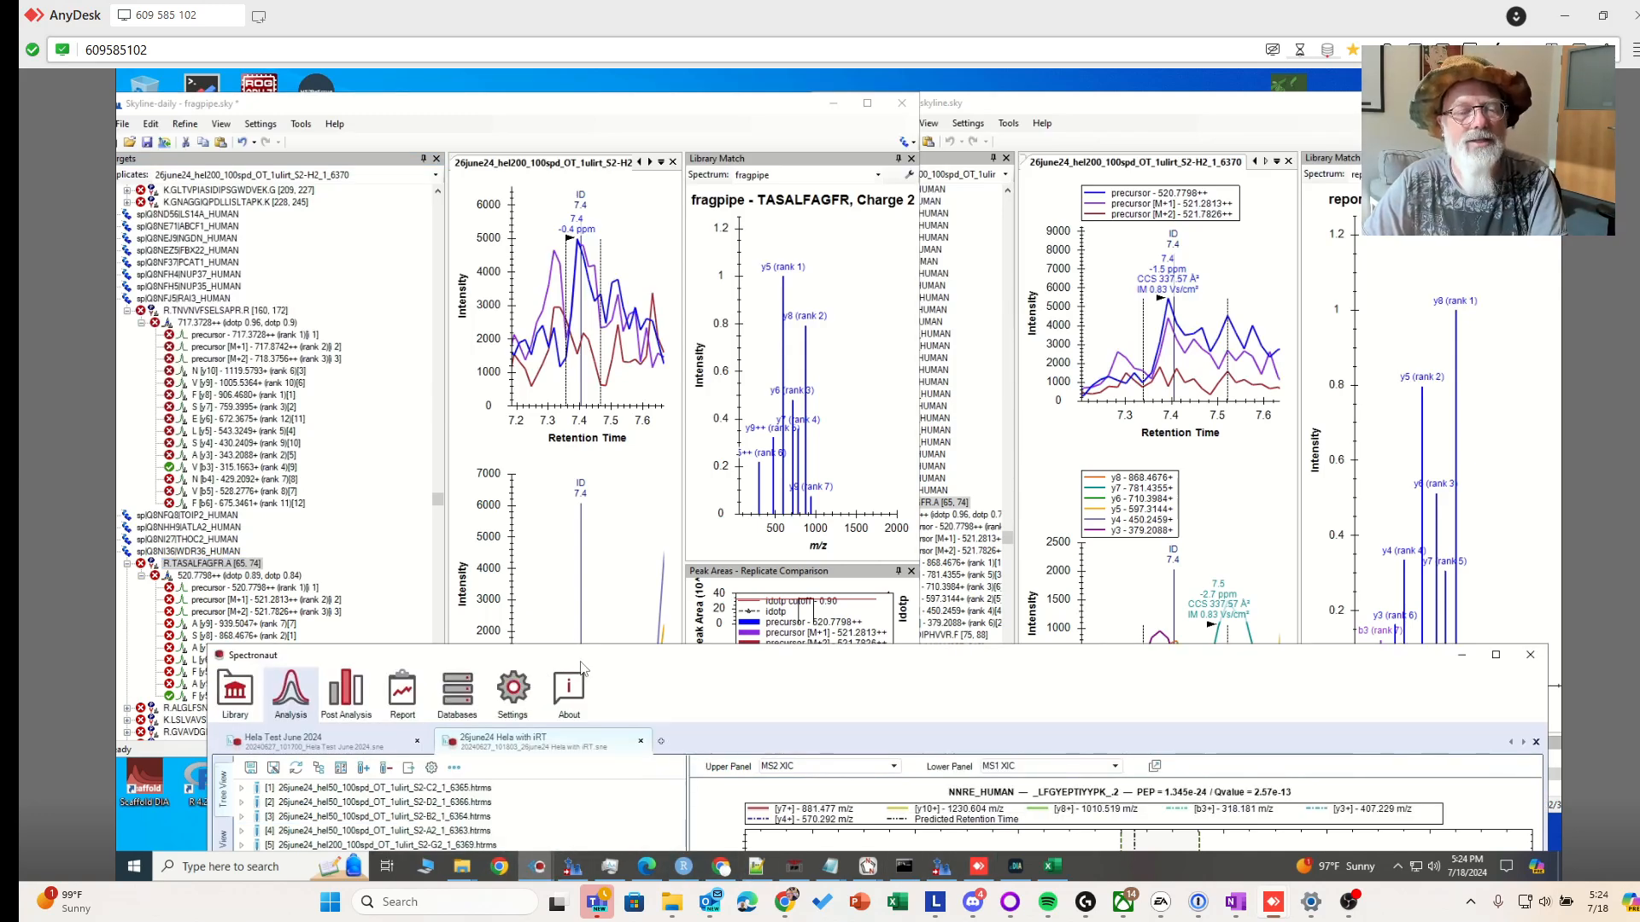
pyautogui.moveTo(583, 659); pyautogui.dragTo(564, 174)
pyautogui.doubleClick(564, 174)
pyautogui.doubleClick(224, 785)
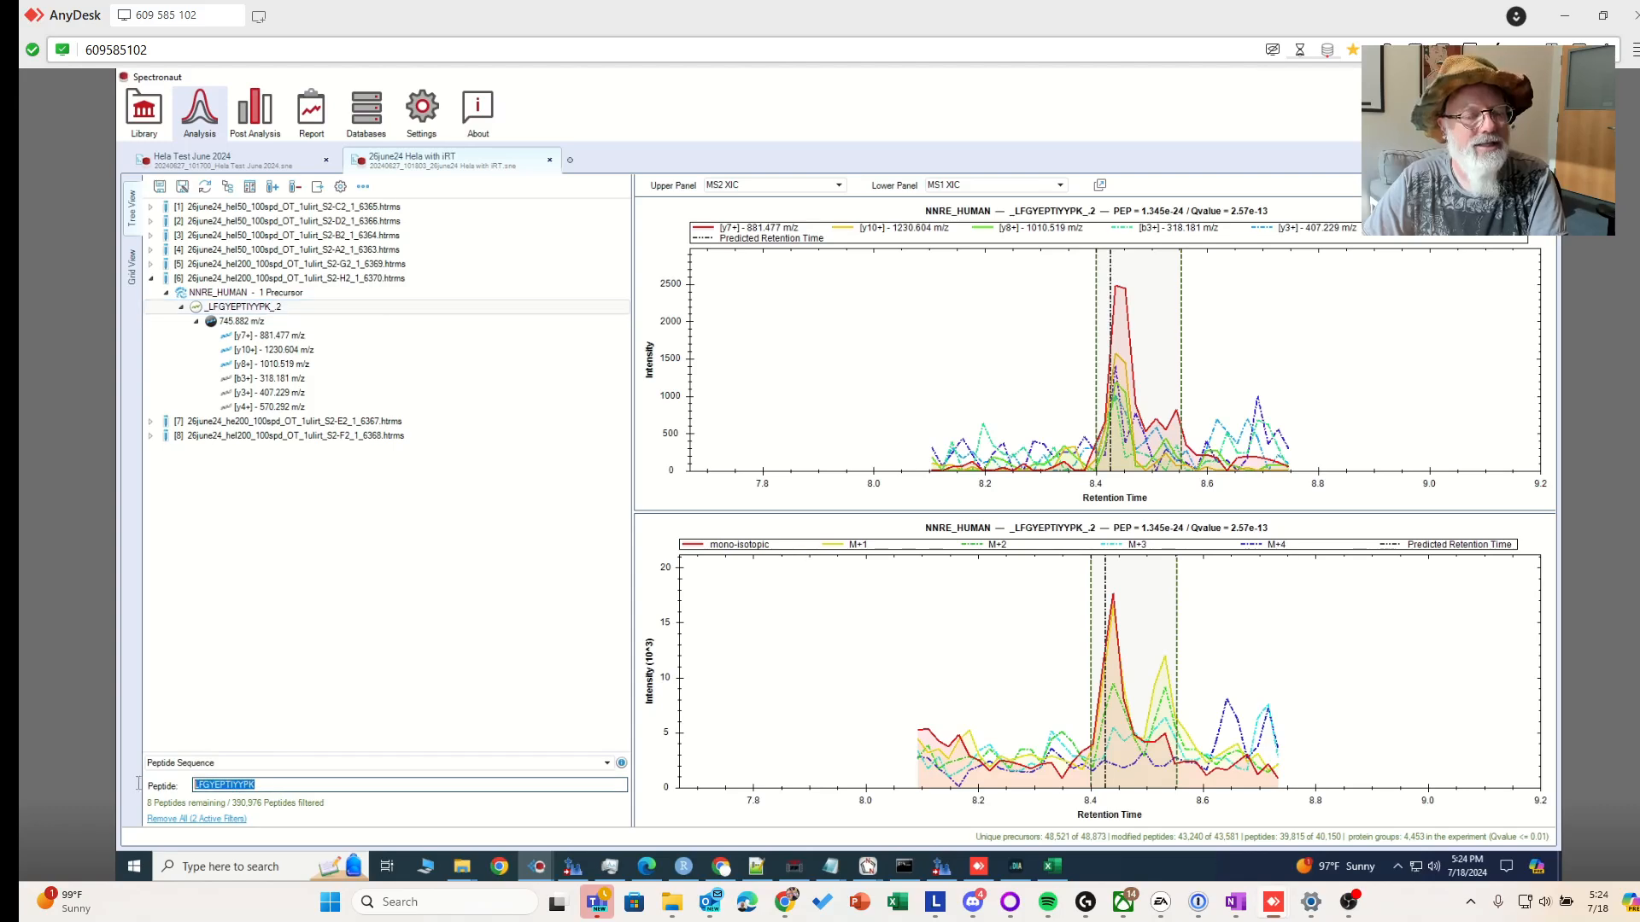
pyautogui.write('R.TASALFAGFR.A [65, 74]')
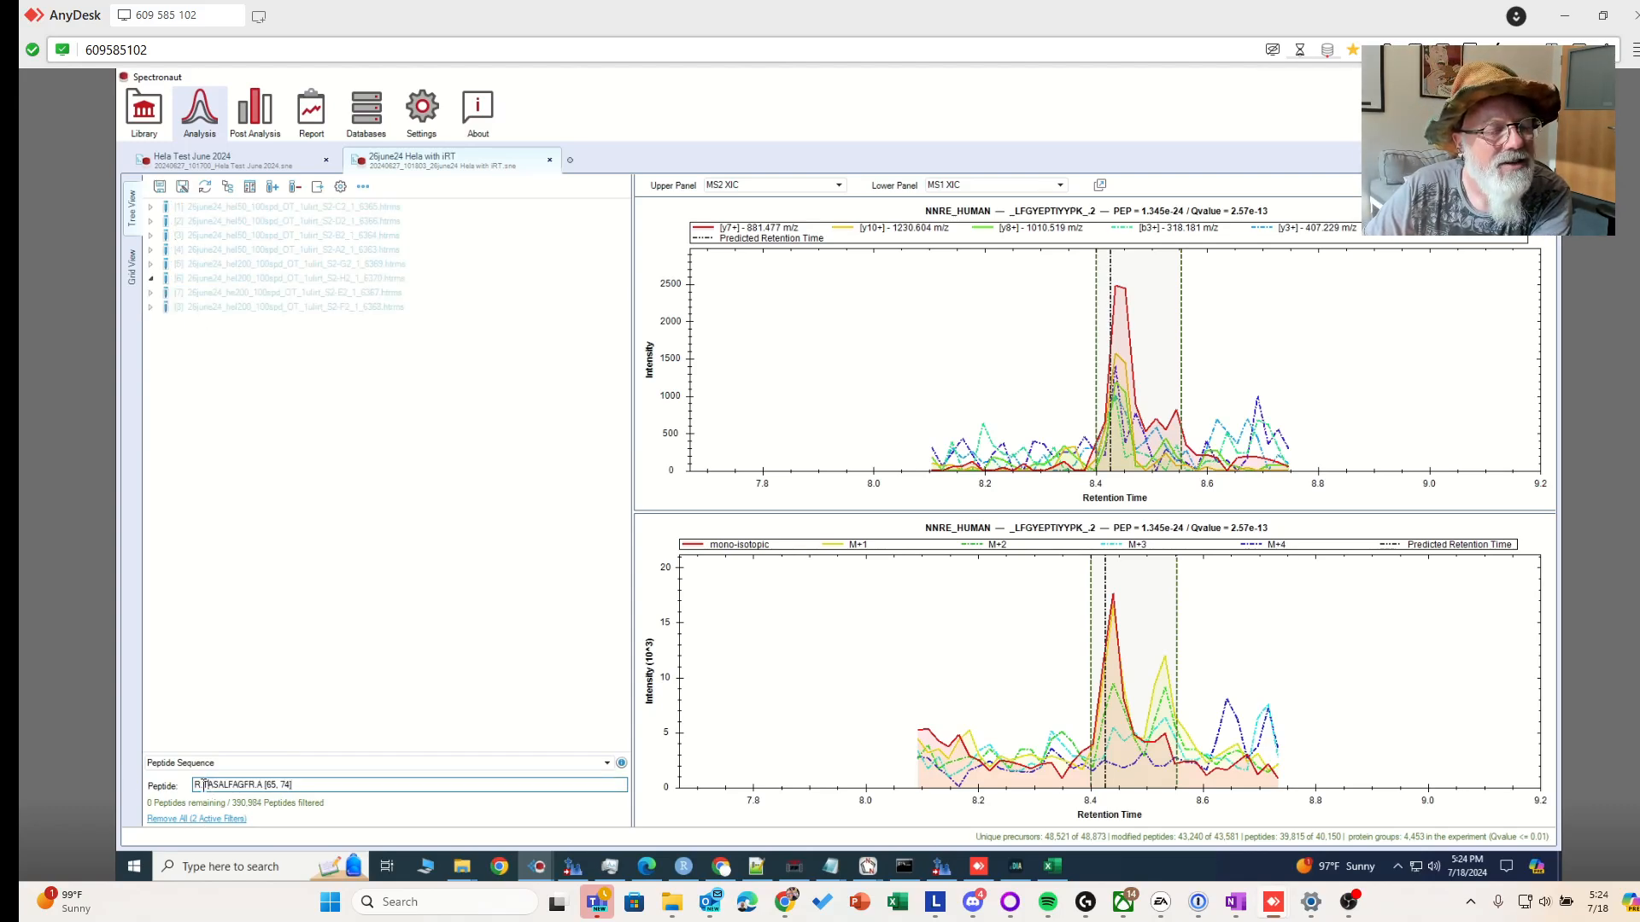
pyautogui.click(205, 785)
pyautogui.press('BackSpace')
pyautogui.press('BackSpace')
pyautogui.moveTo(285, 785); pyautogui.dragTo(256, 785)
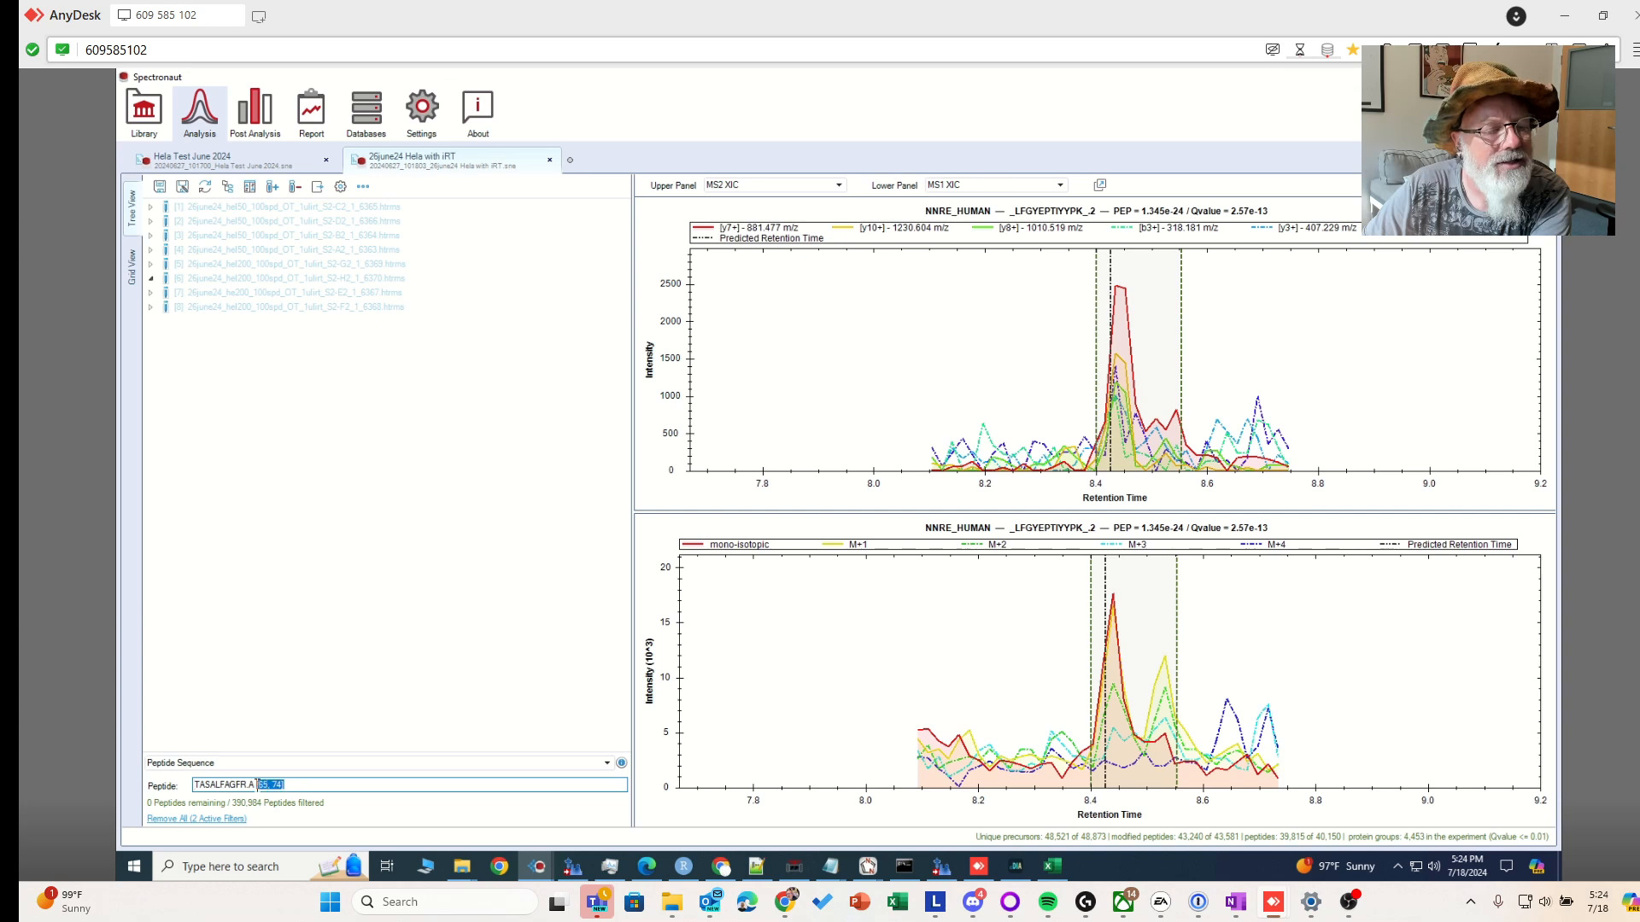
pyautogui.press('BackSpace')
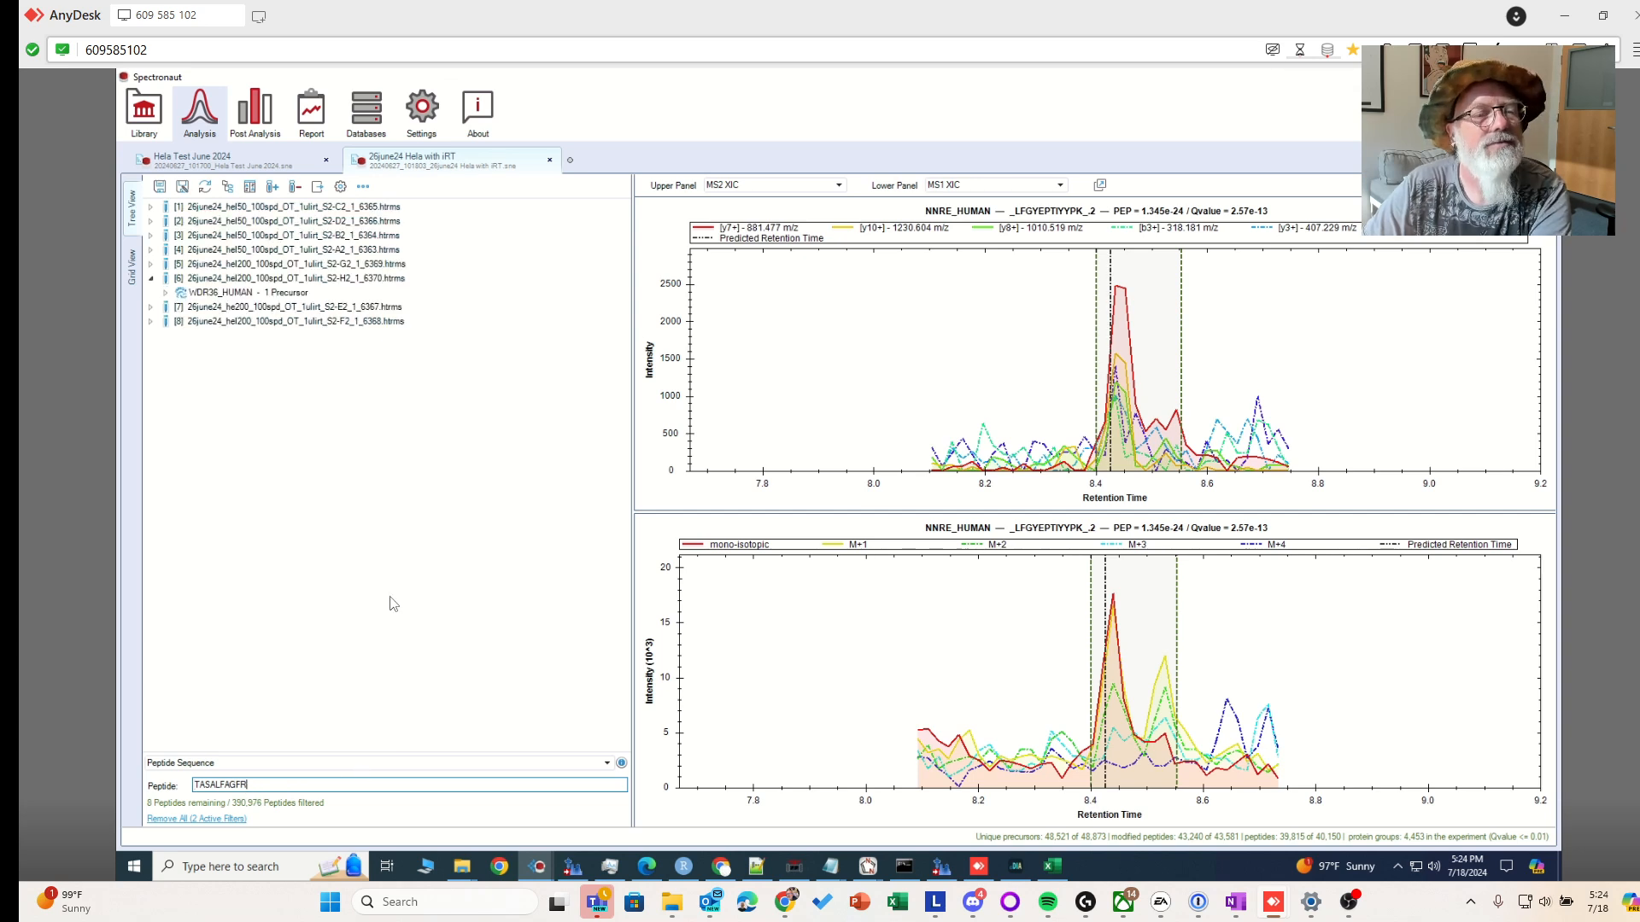
pyautogui.click(167, 293)
pyautogui.click(223, 307)
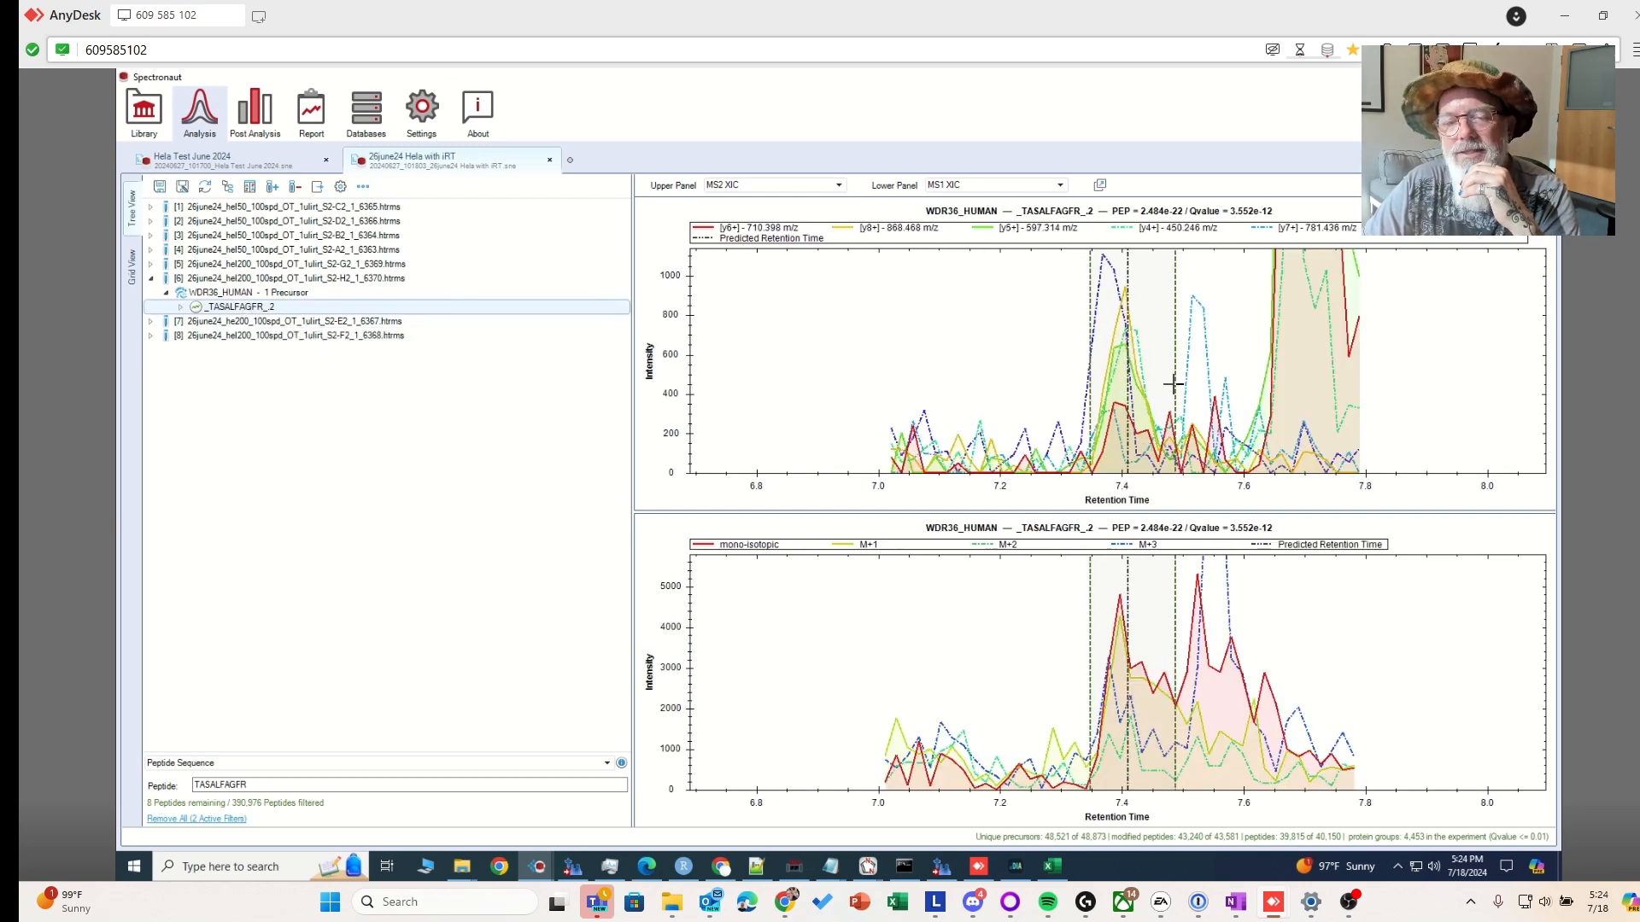
# Restore the Spectronaut window to compare its chromatograms with both Skyline documents, and expand _TASALFAGFR_.2 down to its fragment ions
pyautogui.doubleClick(1149, 78)
pyautogui.moveTo(978, 80); pyautogui.dragTo(498, 795)
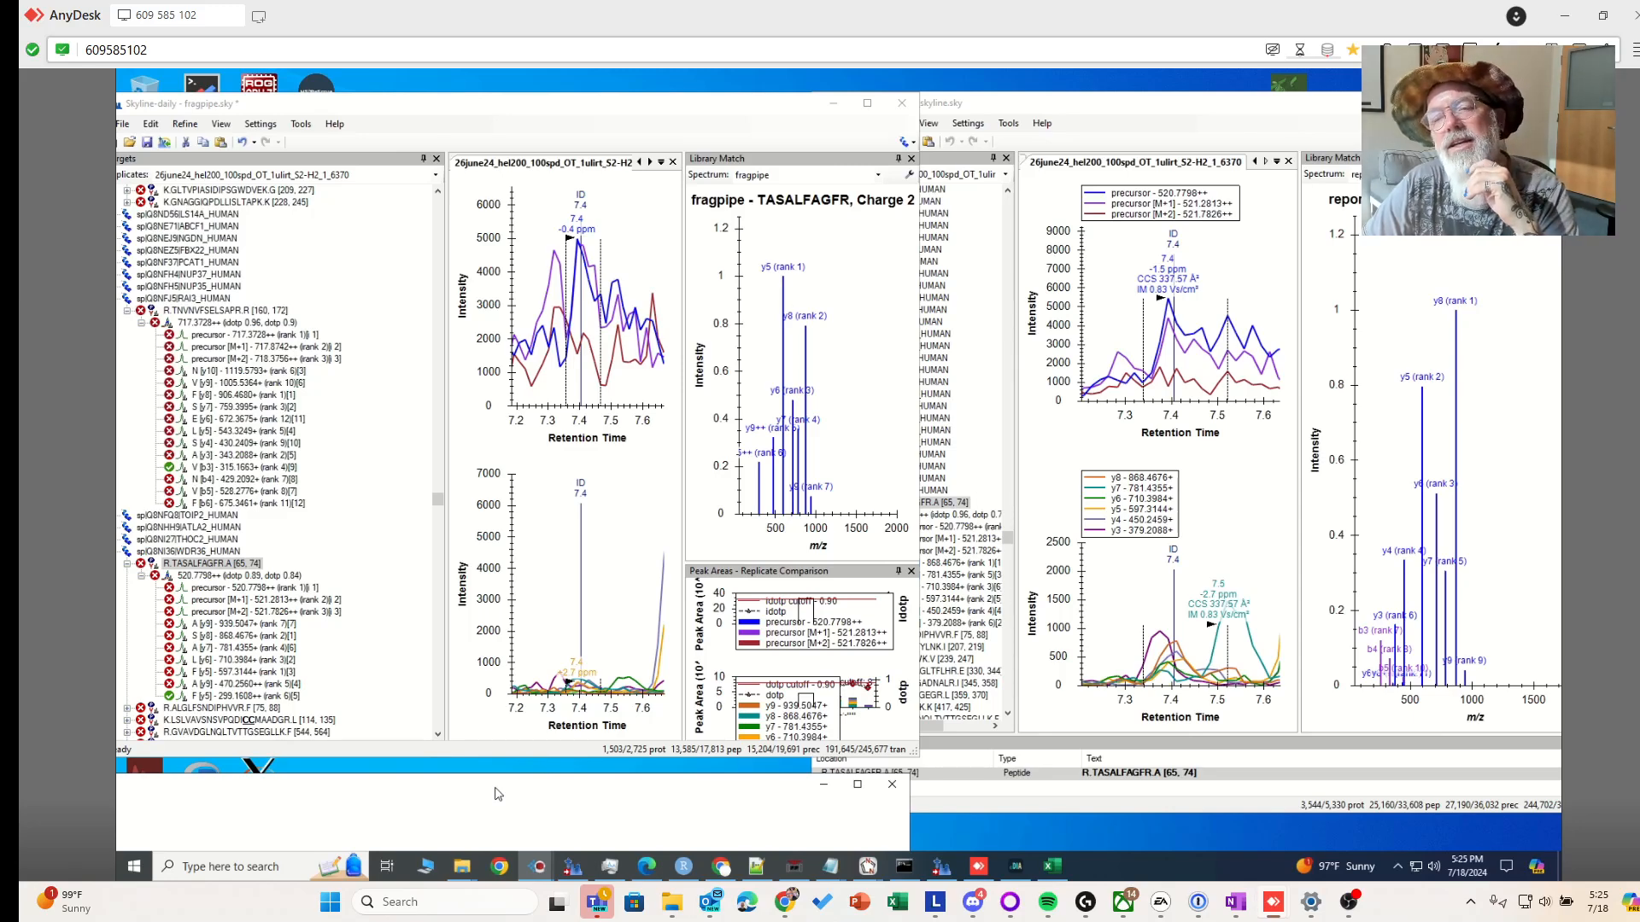
pyautogui.moveTo(498, 795); pyautogui.dragTo(1120, 94)
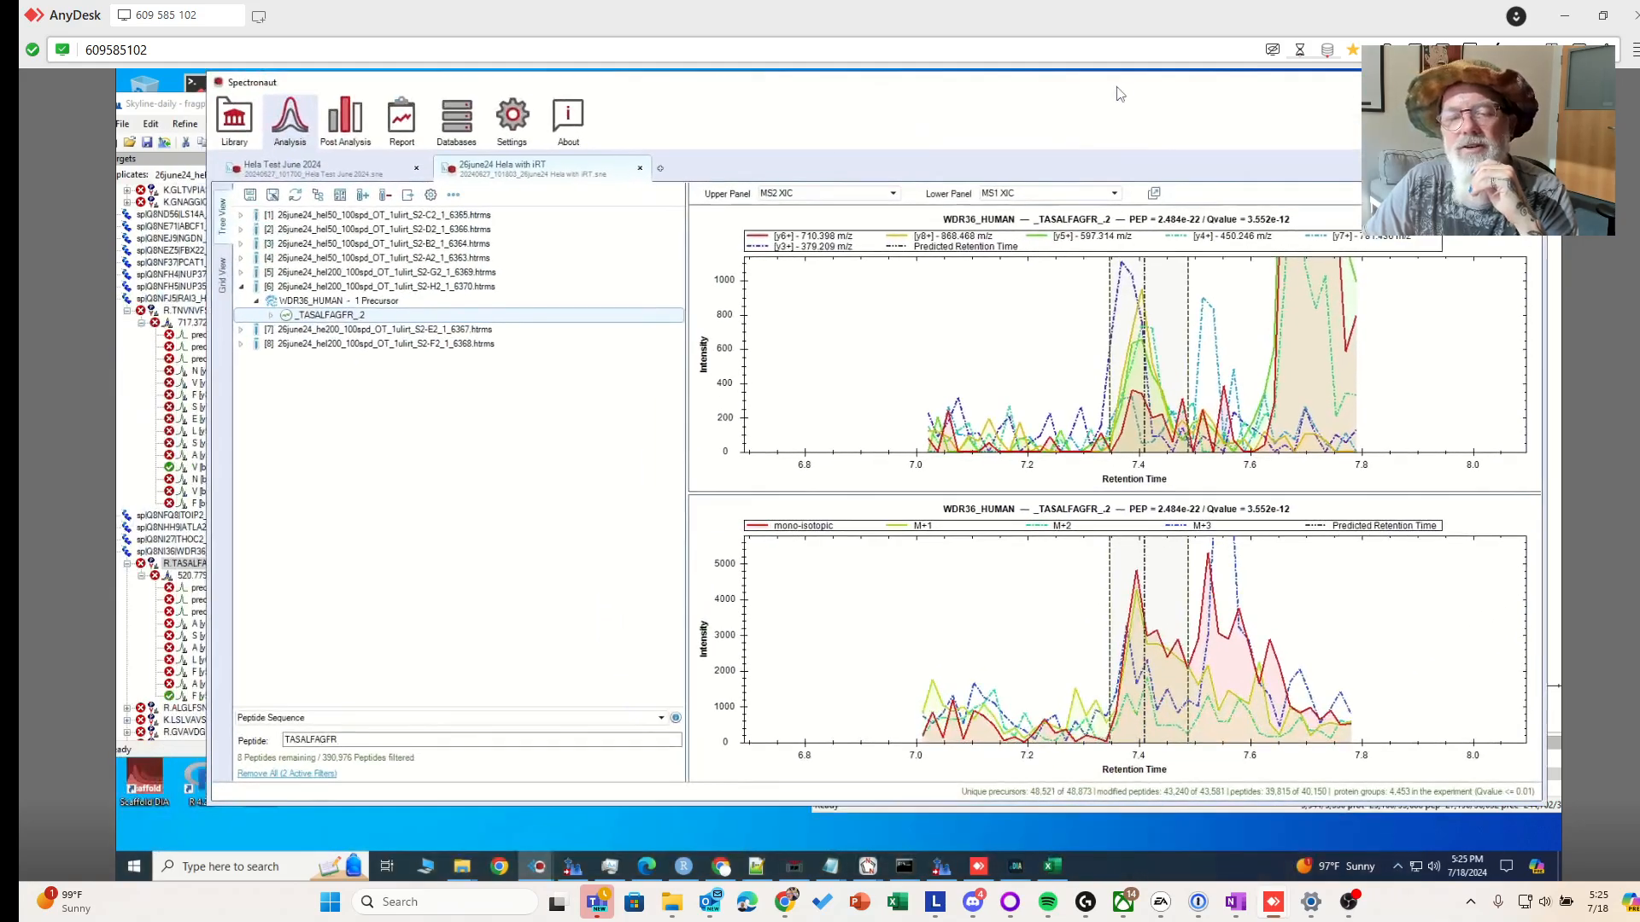
pyautogui.click(271, 315)
pyautogui.click(286, 330)
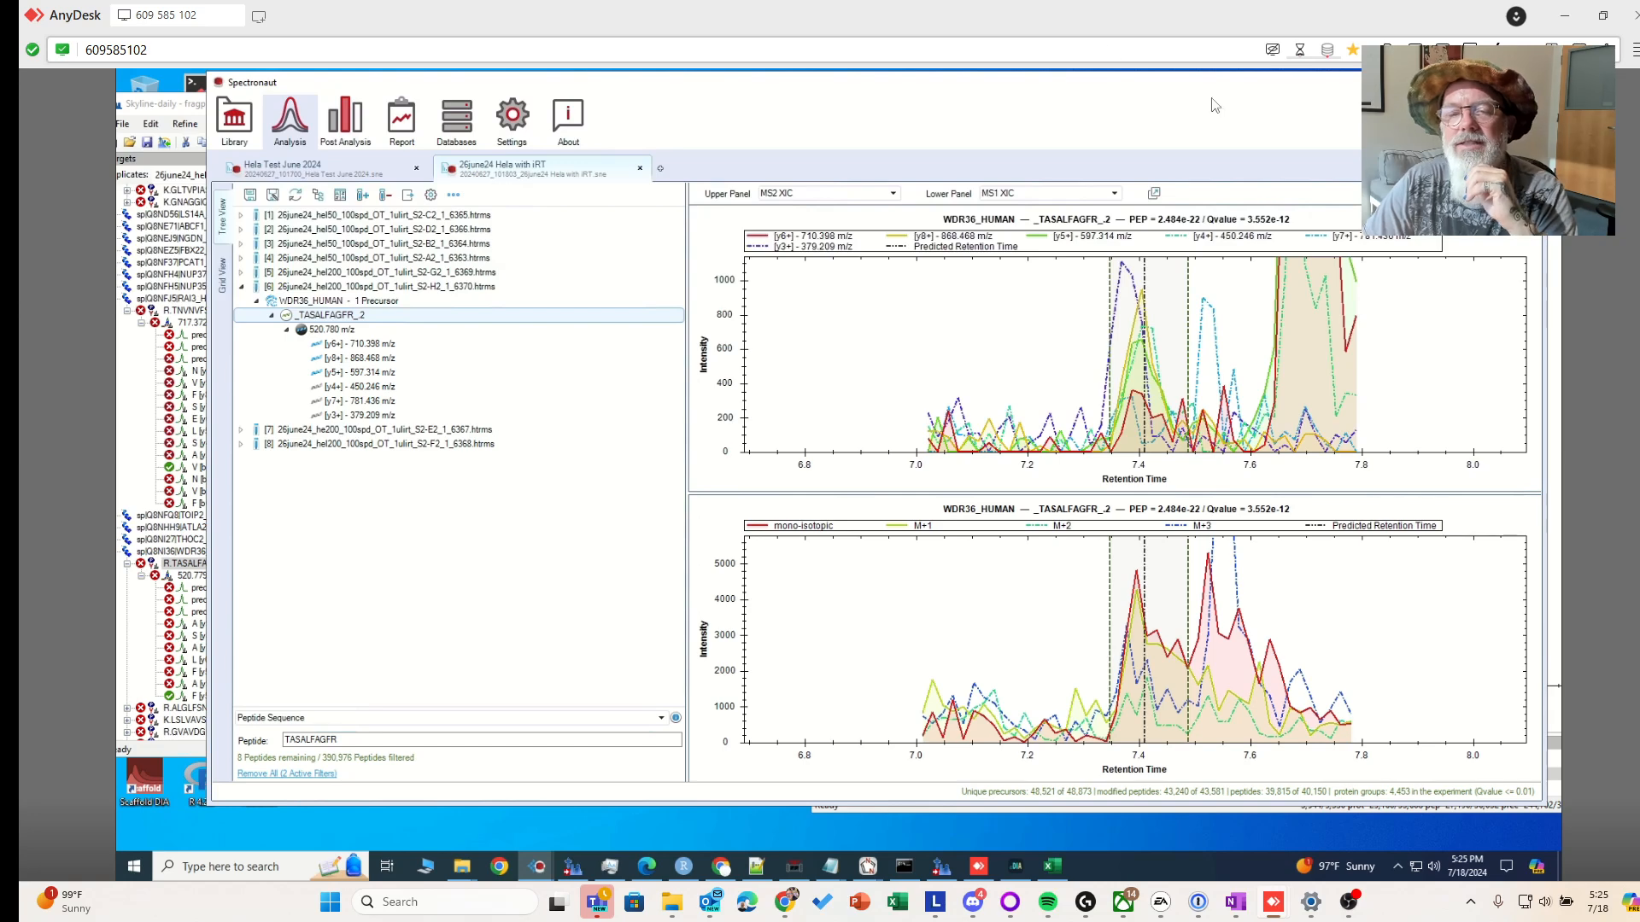
pyautogui.moveTo(1206, 97); pyautogui.dragTo(1160, 697)
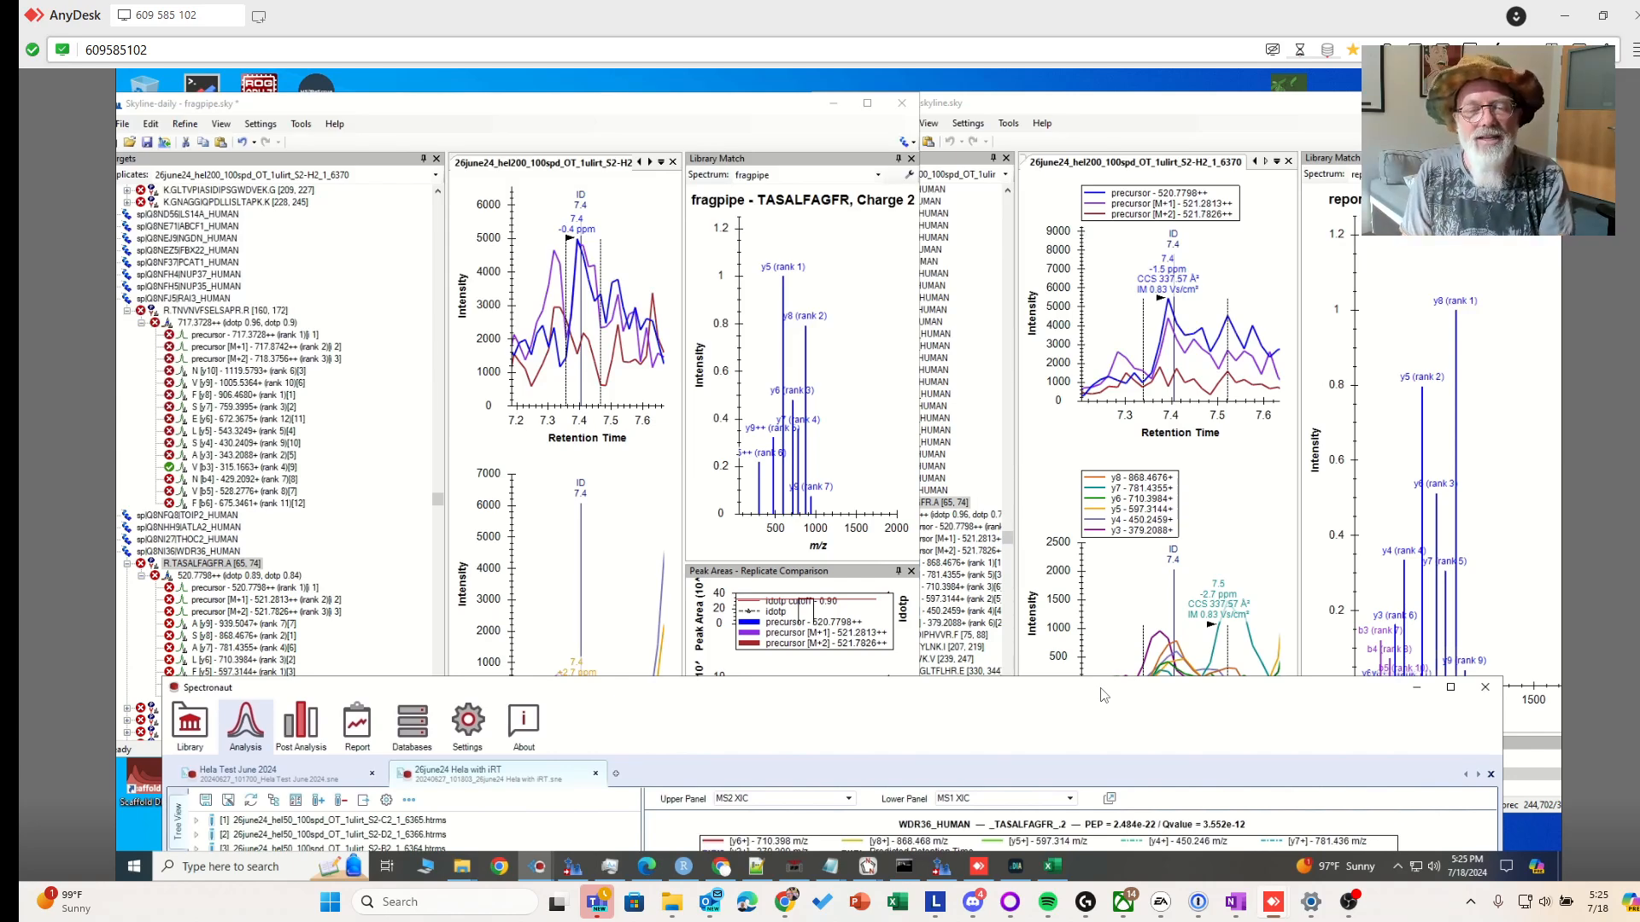
pyautogui.moveTo(1028, 690); pyautogui.dragTo(1061, 161)
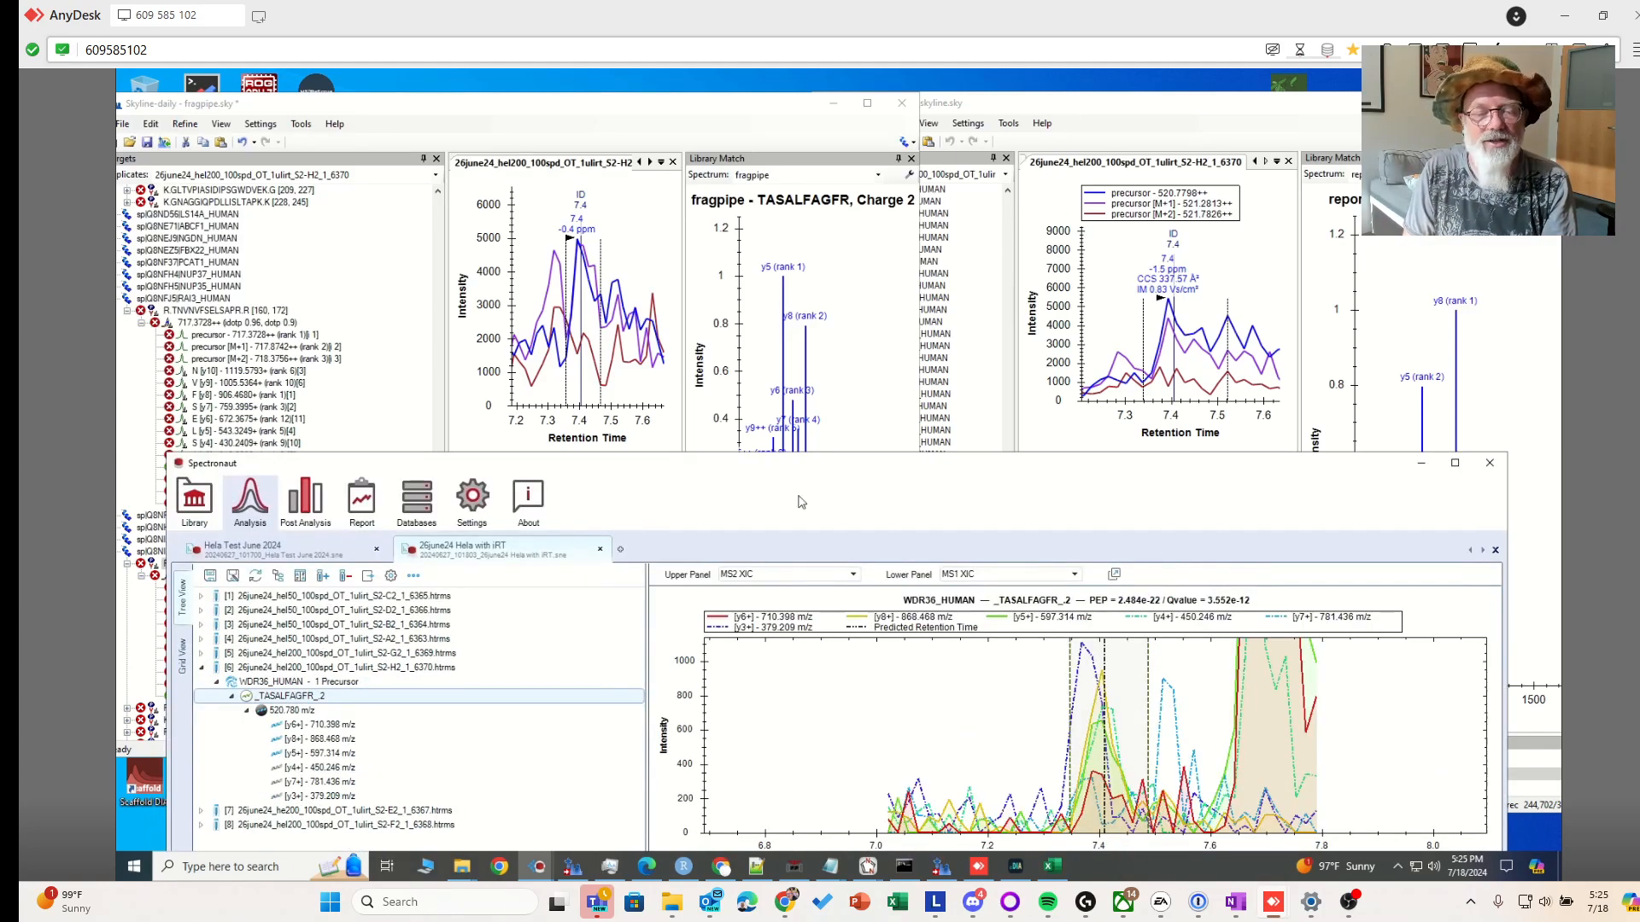
# Switch to DIA-NN, open its Viewer, and enter TASALFAGFR as the precursor without flanking residues or position numbers
pyautogui.click(868, 866)
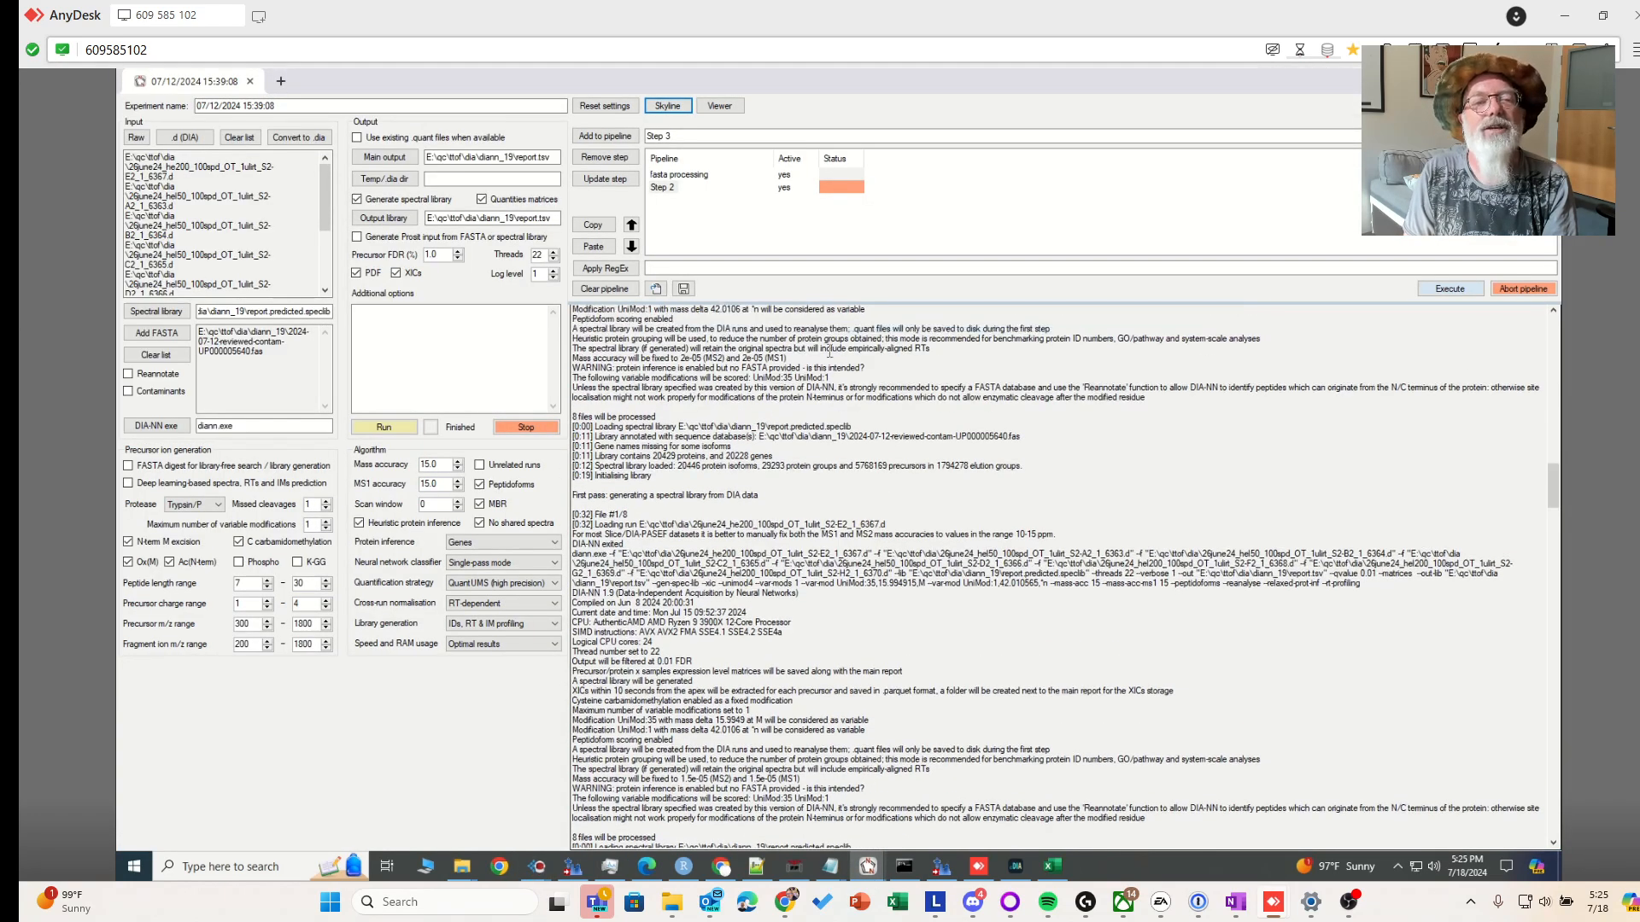
pyautogui.click(719, 106)
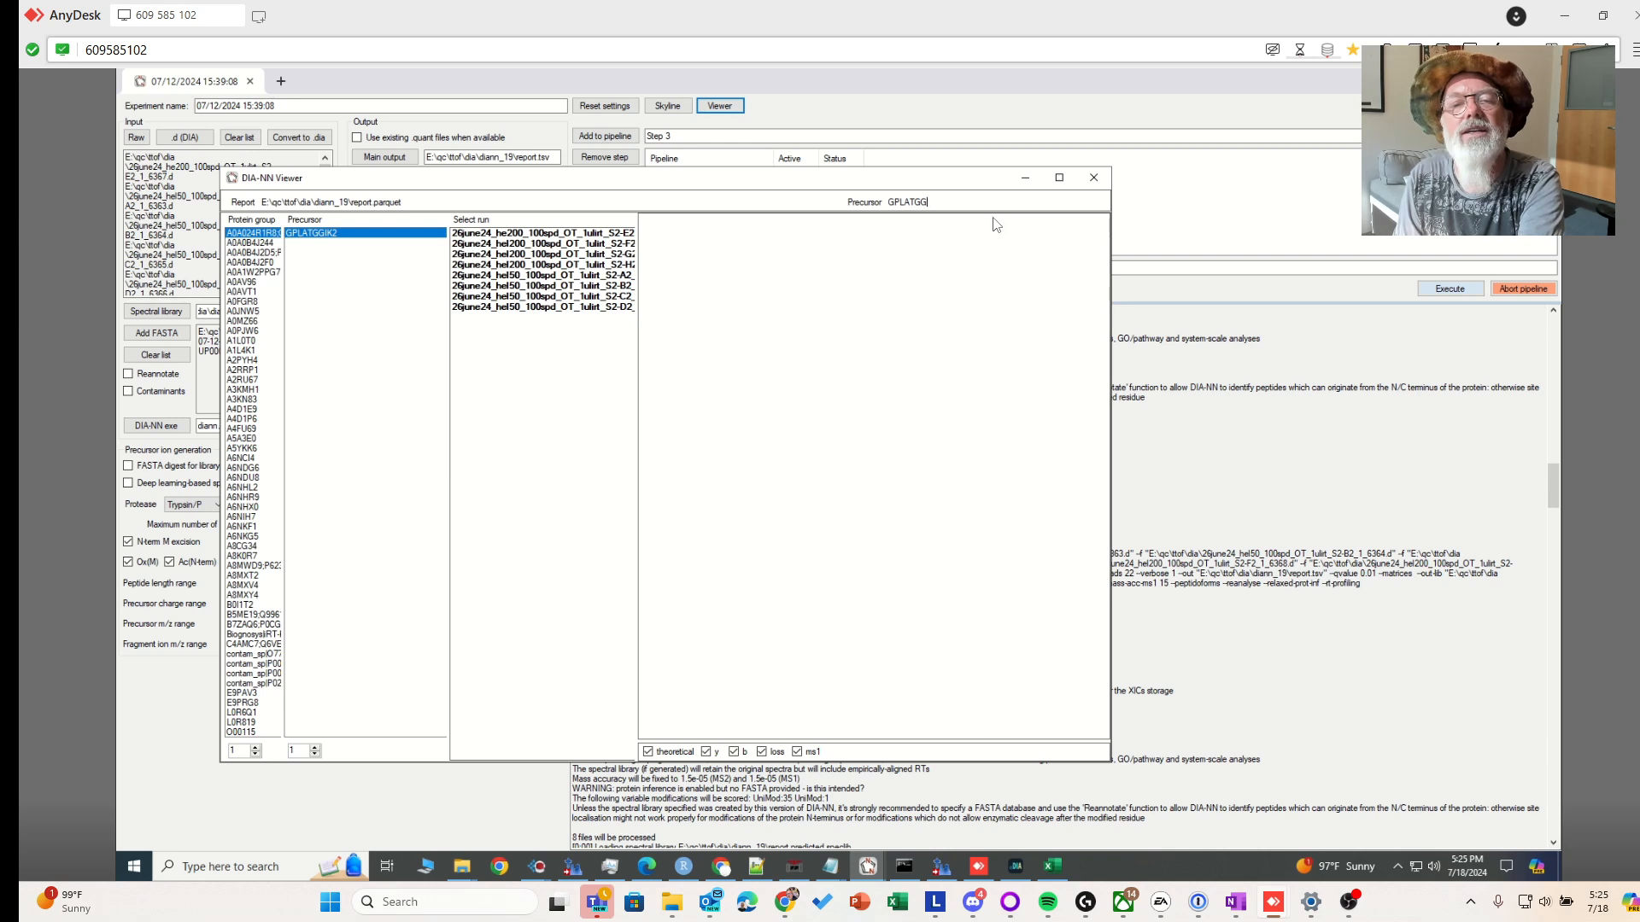
pyautogui.press('BackSpace')
pyautogui.press('BackSpace')
pyautogui.press('BackSpace')
pyautogui.press('BackSpace')
pyautogui.press('BackSpace')
pyautogui.press('BackSpace')
pyautogui.press('BackSpace')
pyautogui.press('BackSpace')
pyautogui.write('R.TASALFAGFR.A 5, 74')
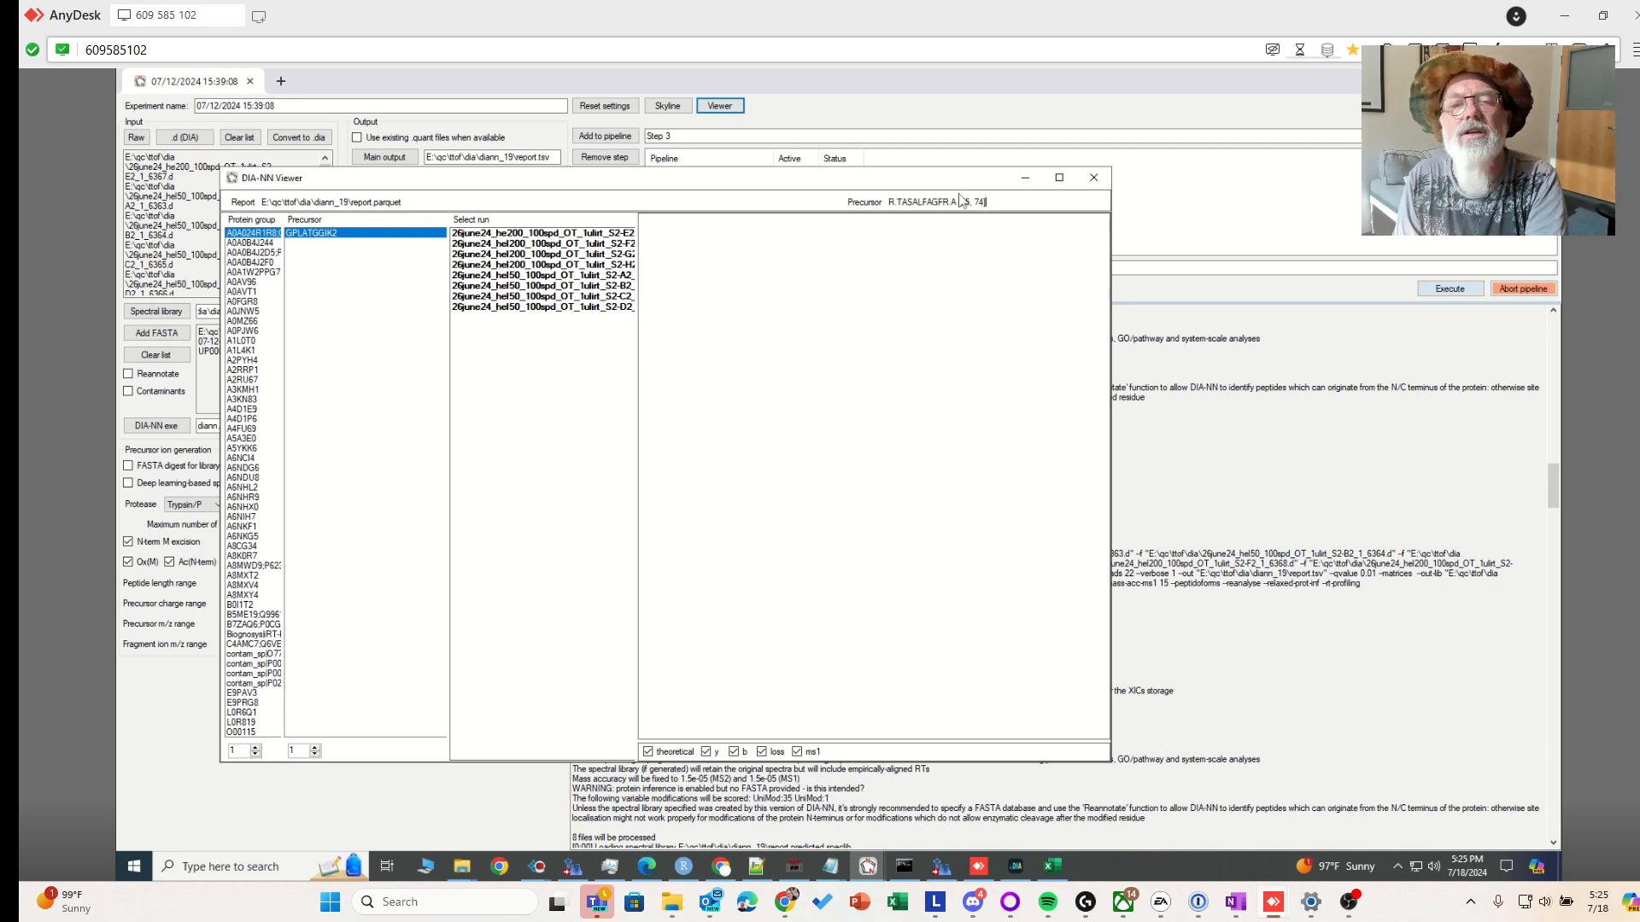
pyautogui.press('BackSpace')
pyautogui.press('BackSpace')
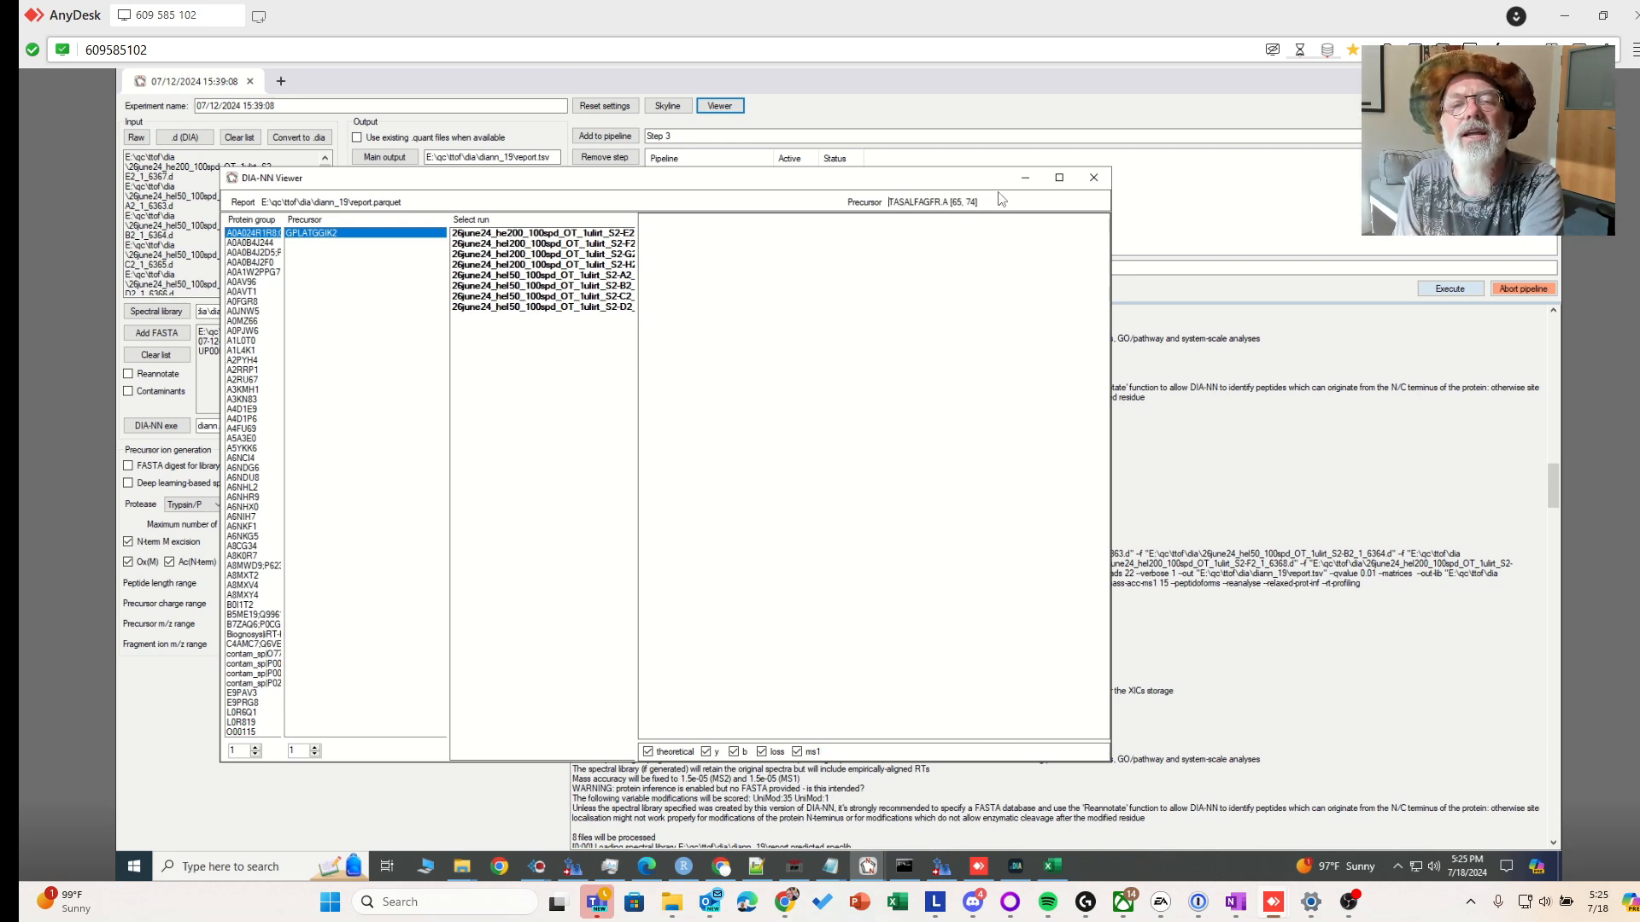
pyautogui.press('BackSpace')
pyautogui.press('BackSpace')
pyautogui.press('BackSpace')
pyautogui.press('BackSpace')
pyautogui.press('BackSpace')
pyautogui.press('BackSpace')
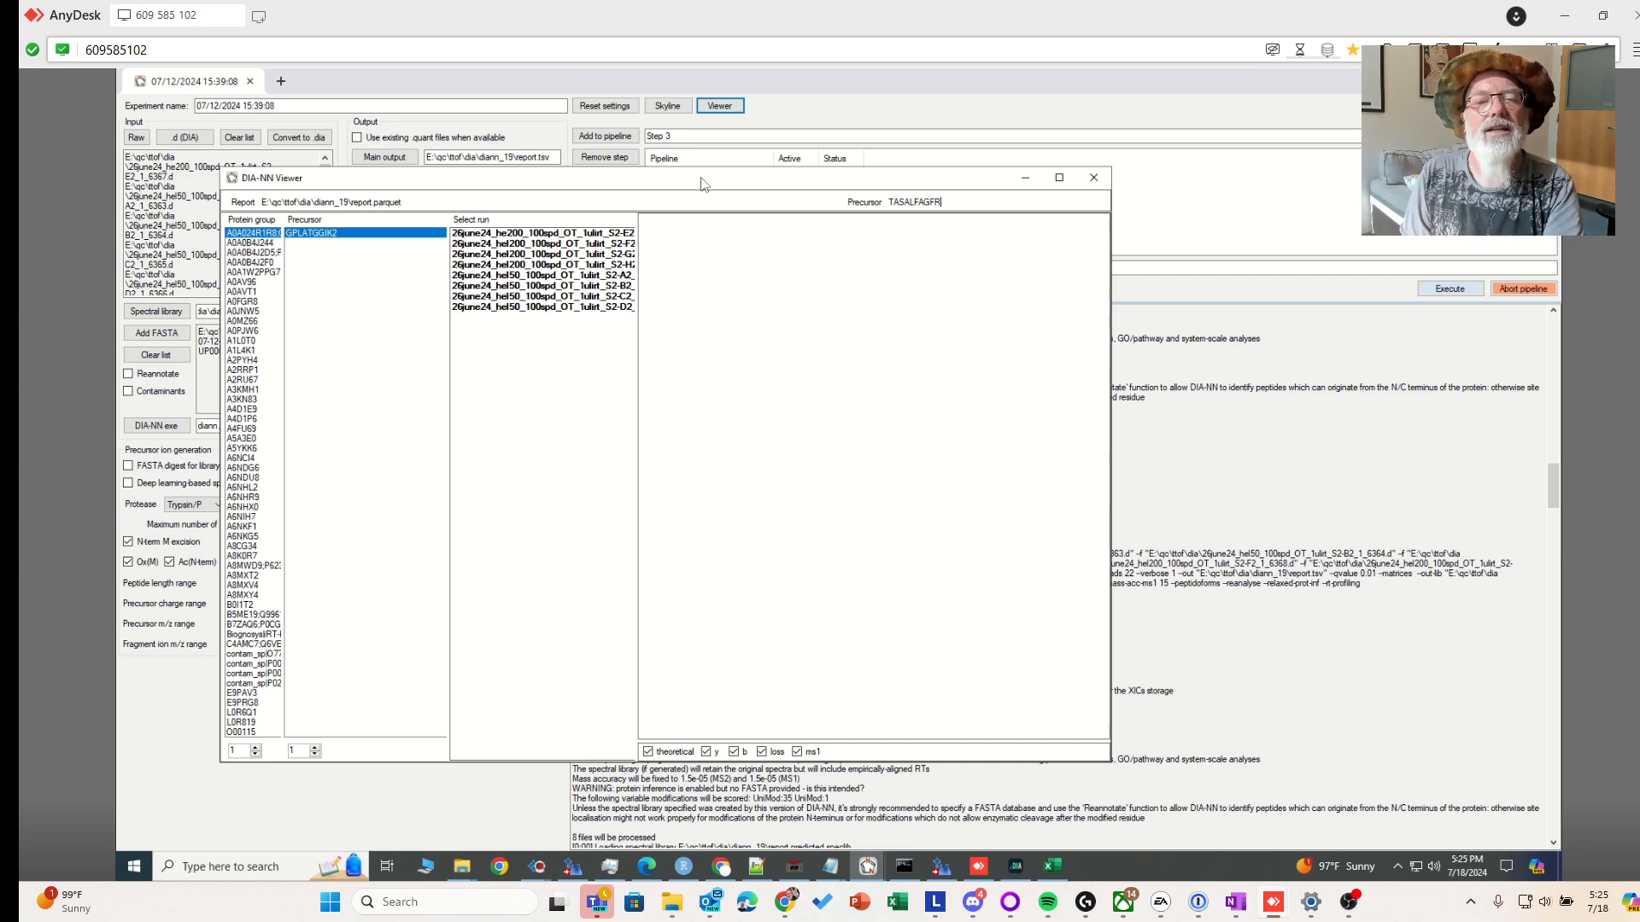
# Display the precursors of protein groups A0AV96 and A0A0B4J2F0 in the DIA-NN Viewer, and check the WDR36_HUMAN accession in report_skyline.sky
pyautogui.moveTo(699, 180); pyautogui.dragTo(931, 140)
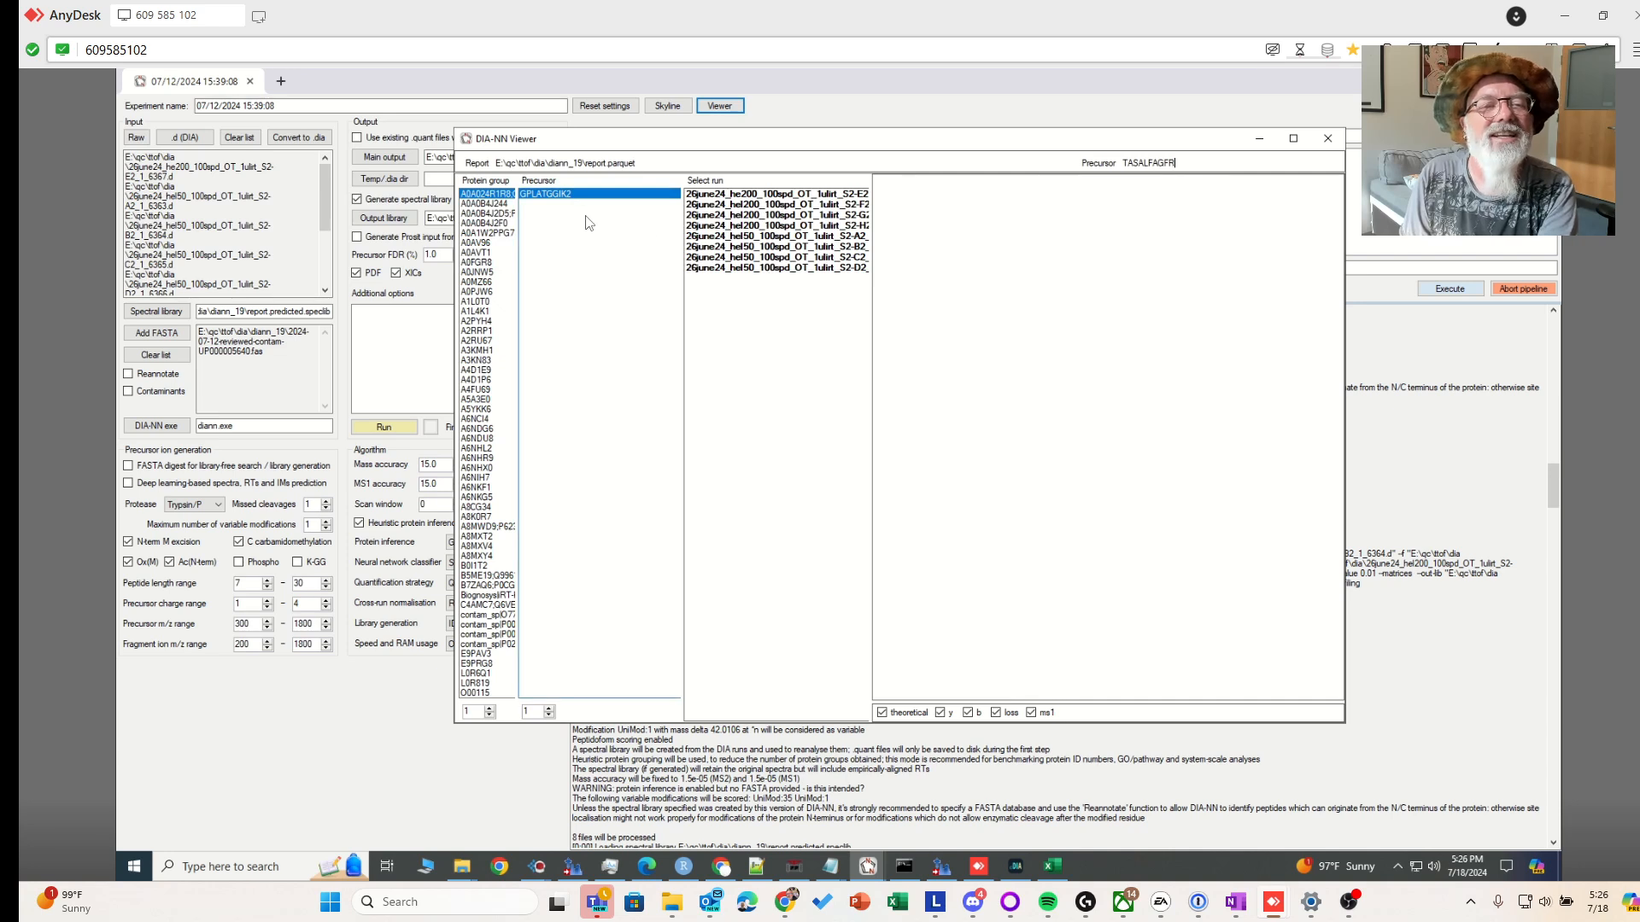
pyautogui.click(499, 244)
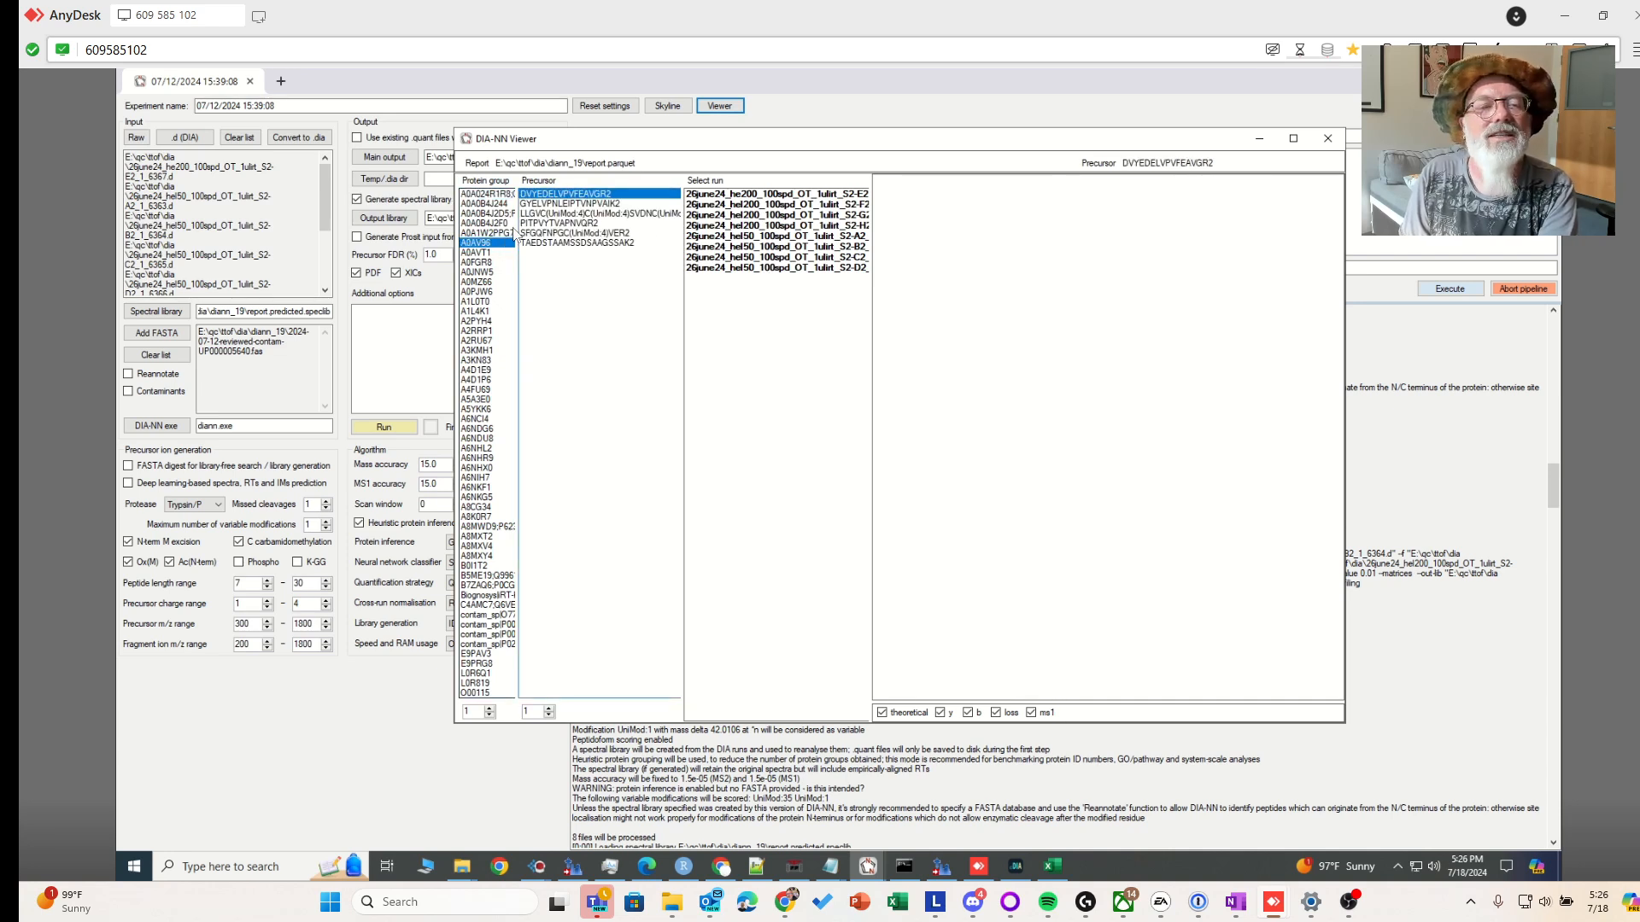
pyautogui.click(511, 223)
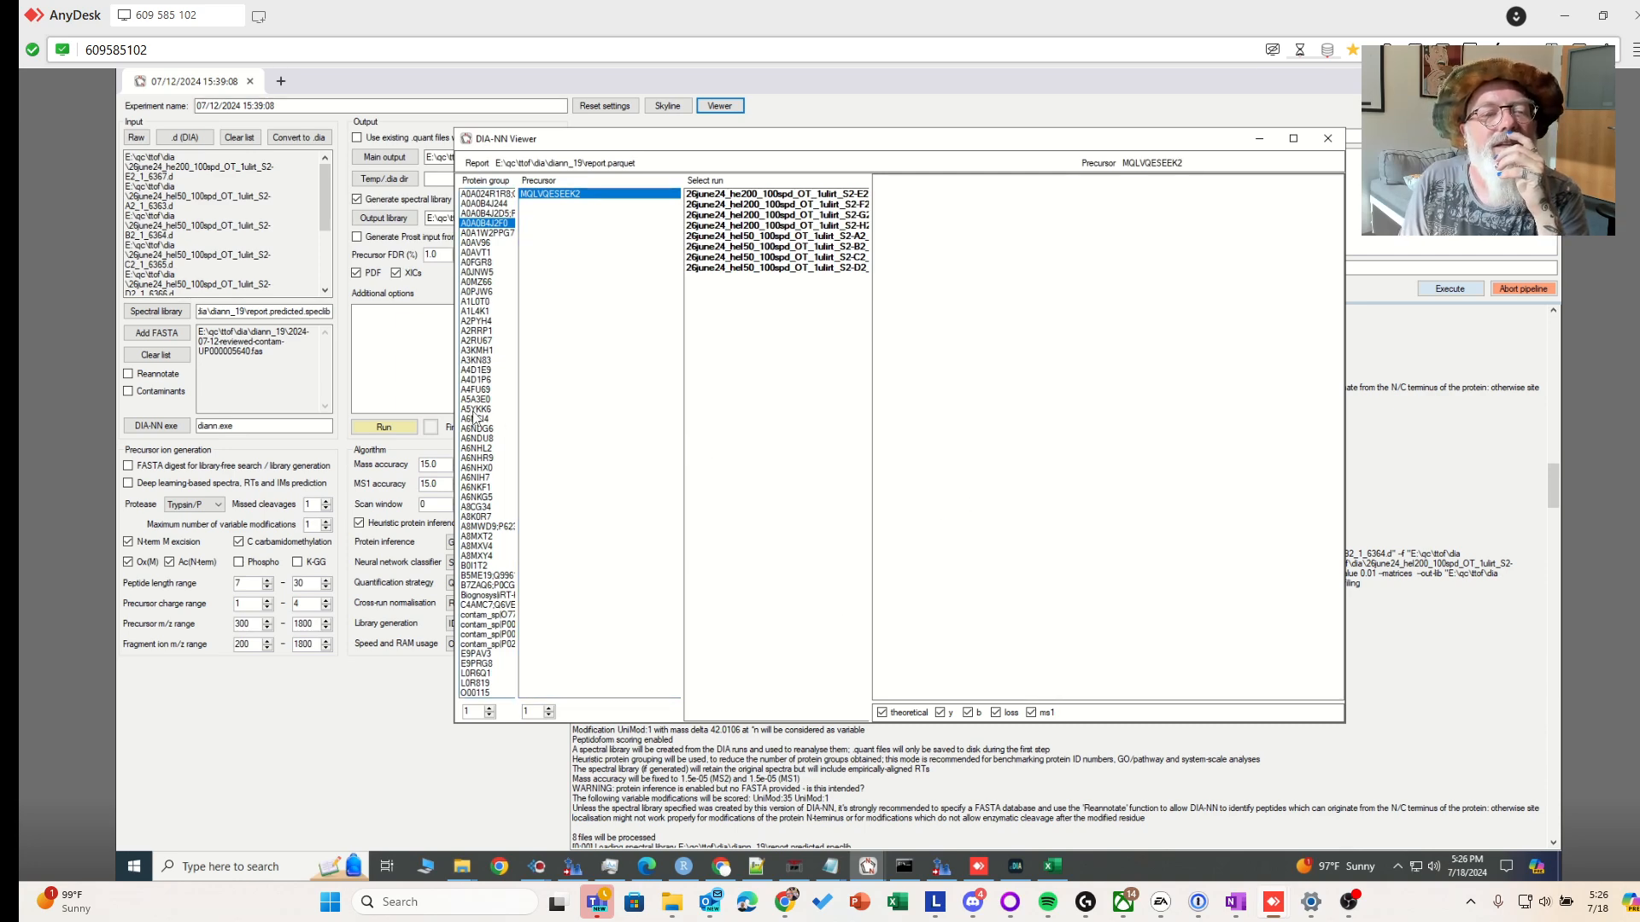
pyautogui.moveTo(820, 141)
pyautogui.mouseDown()
pyautogui.moveTo(785, 150)
pyautogui.moveTo(598, 571)
pyautogui.moveTo(849, 148)
pyautogui.moveTo(826, 148)
pyautogui.mouseUp()
pyautogui.click(942, 867)
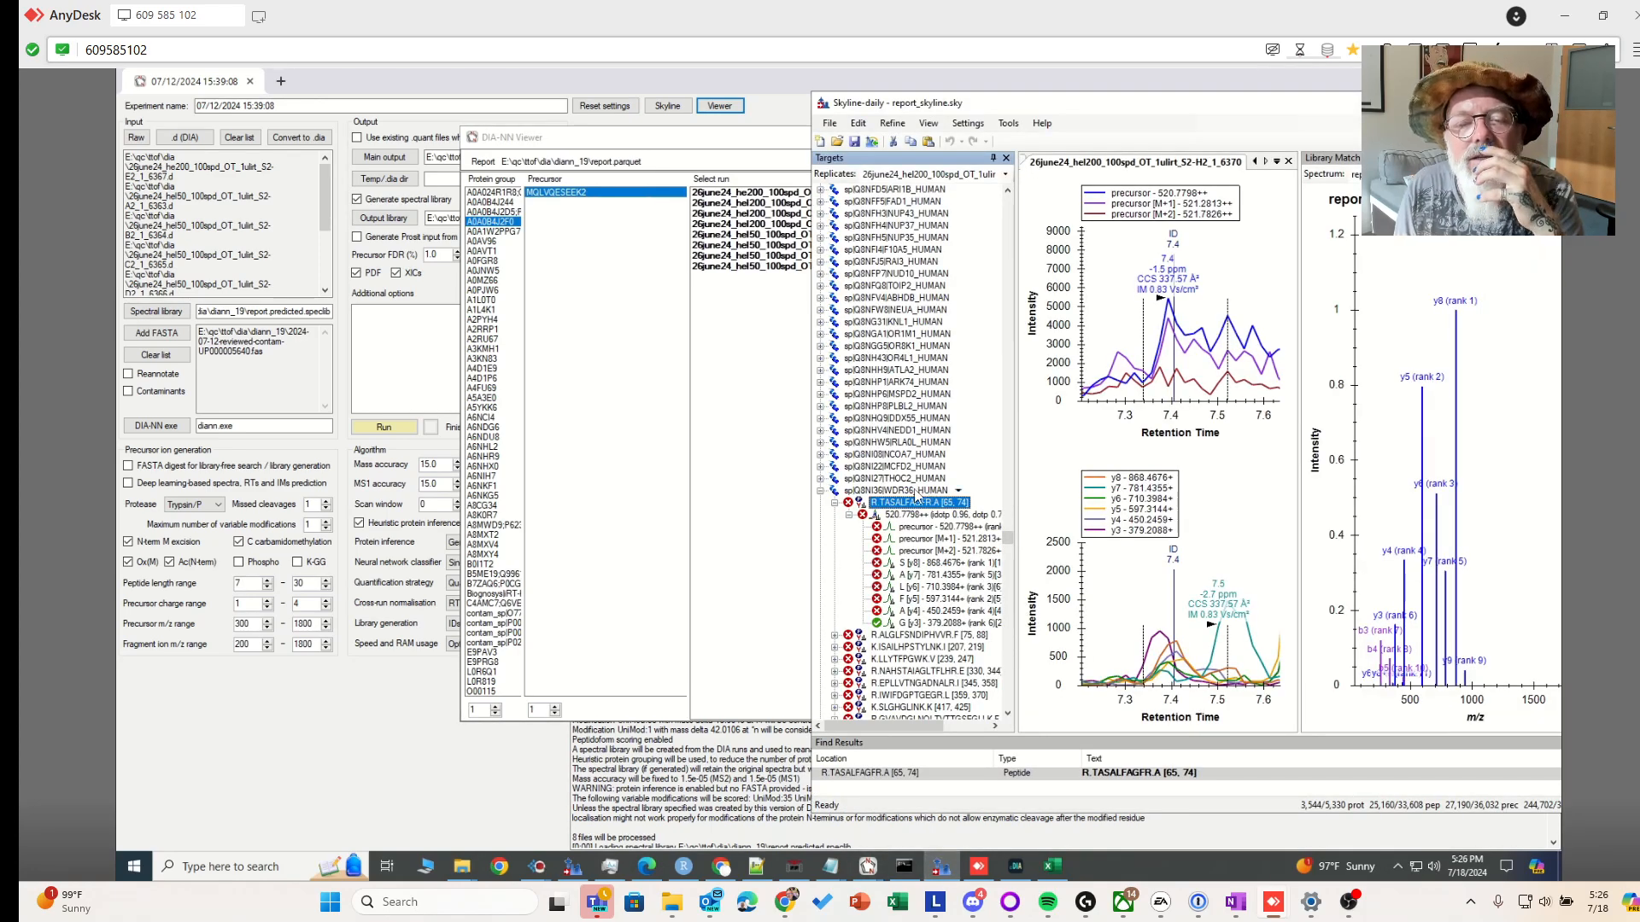
pyautogui.click(529, 570)
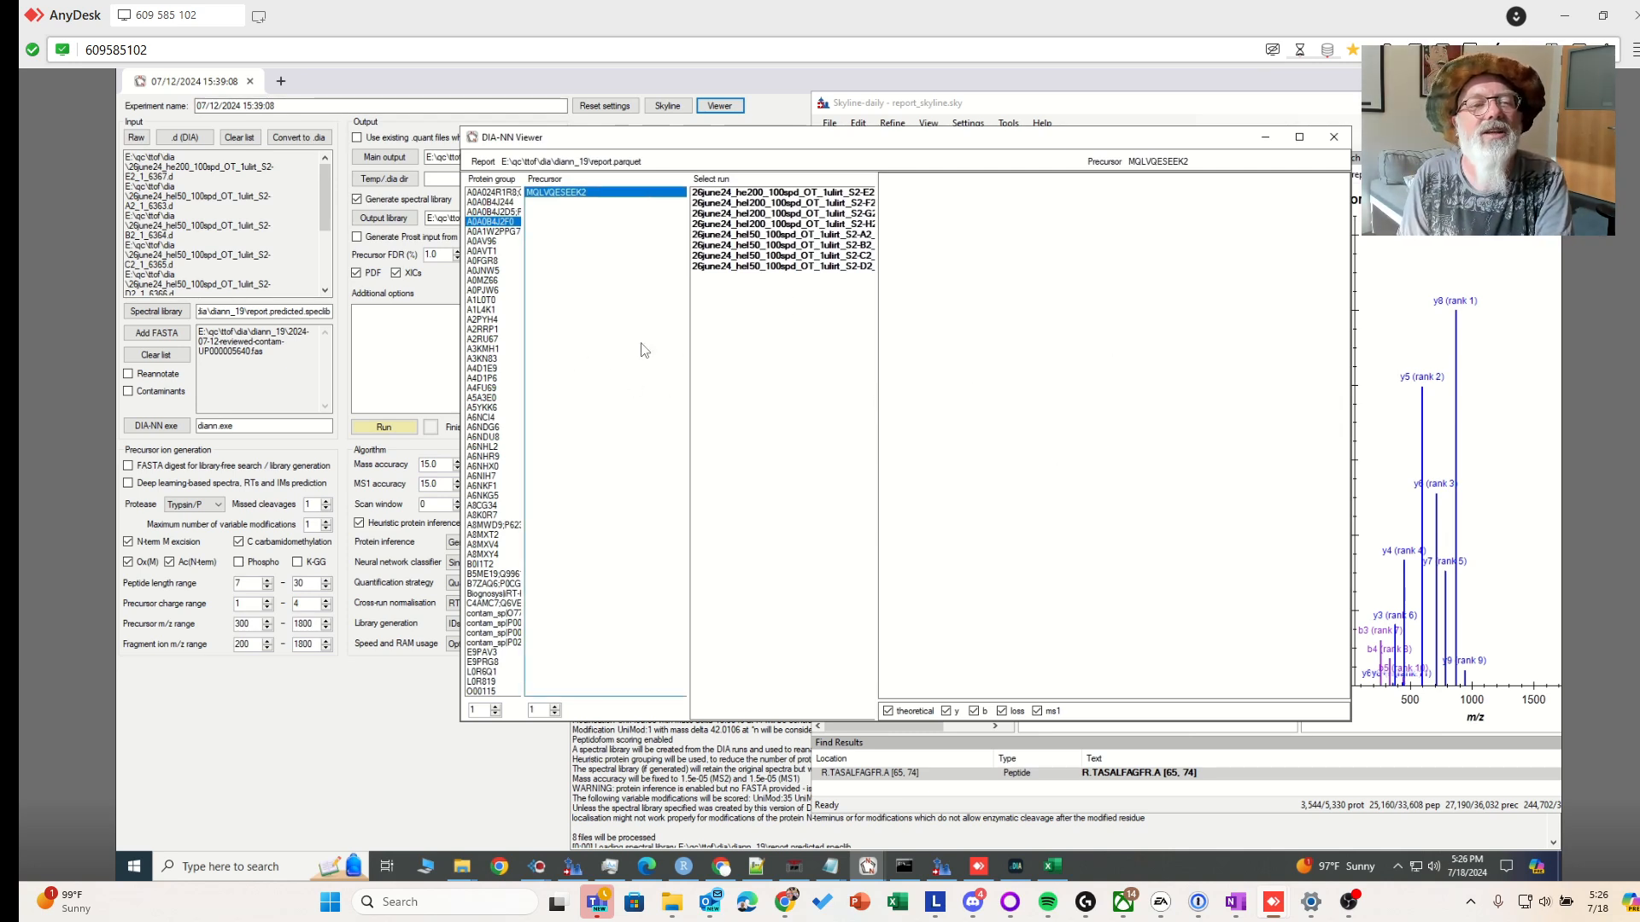
# Look through precursors of further protein groups in the DIA-NN Viewer, view the QLFLETADLYATK2 chromatogram, and close the Viewer
pyautogui.click(483, 320)
pyautogui.click(498, 388)
pyautogui.click(492, 456)
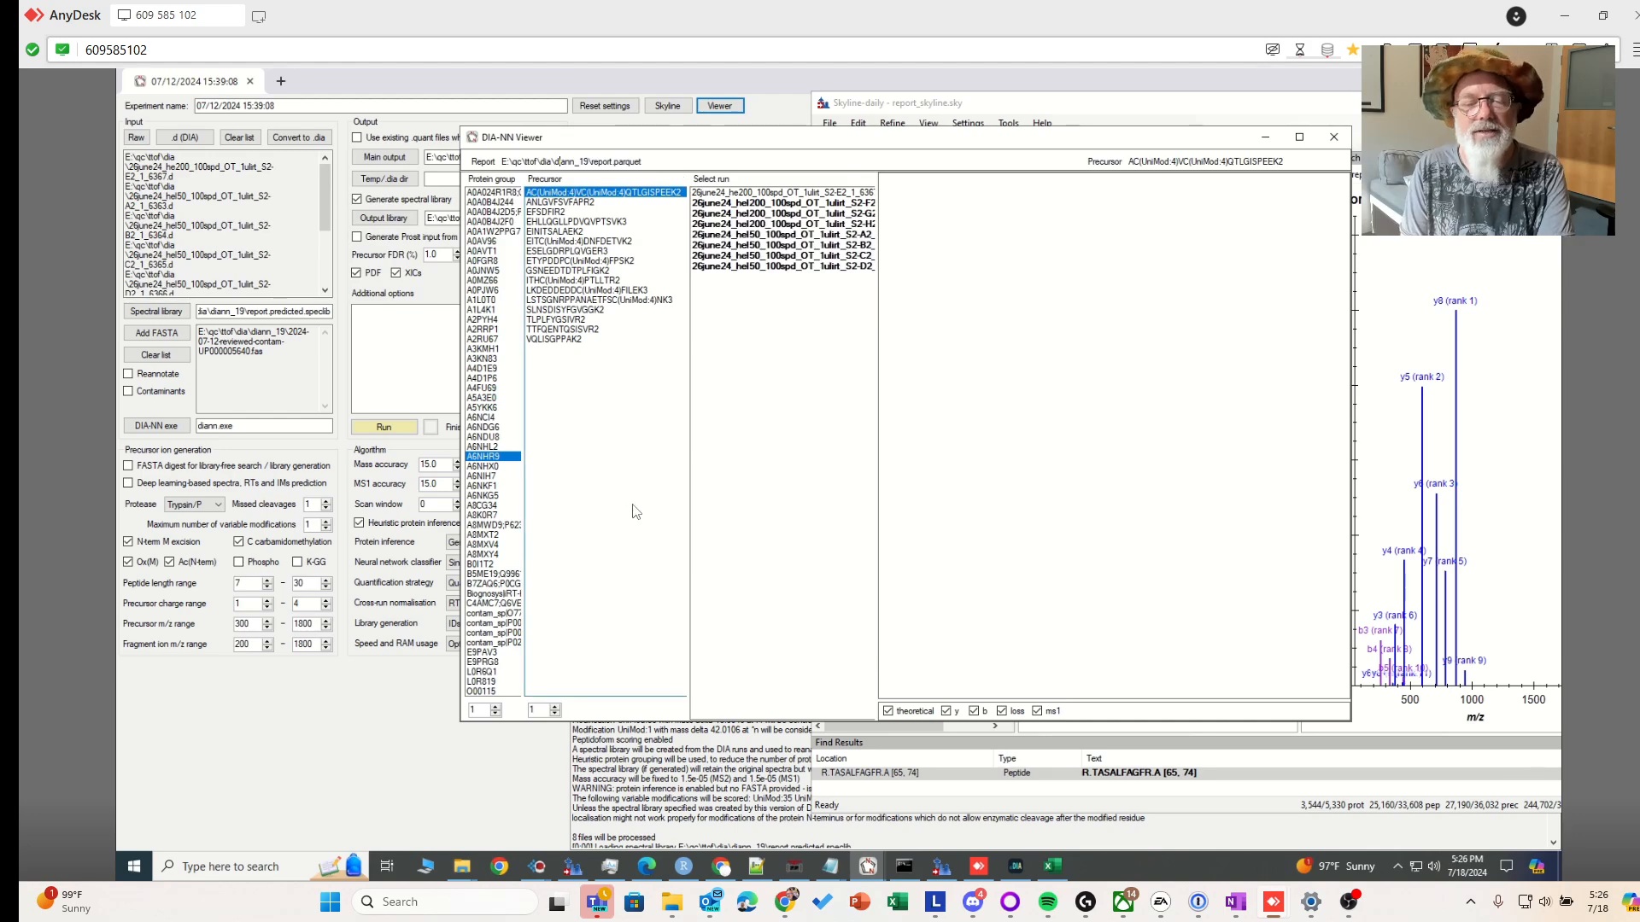
pyautogui.click(491, 606)
pyautogui.click(489, 645)
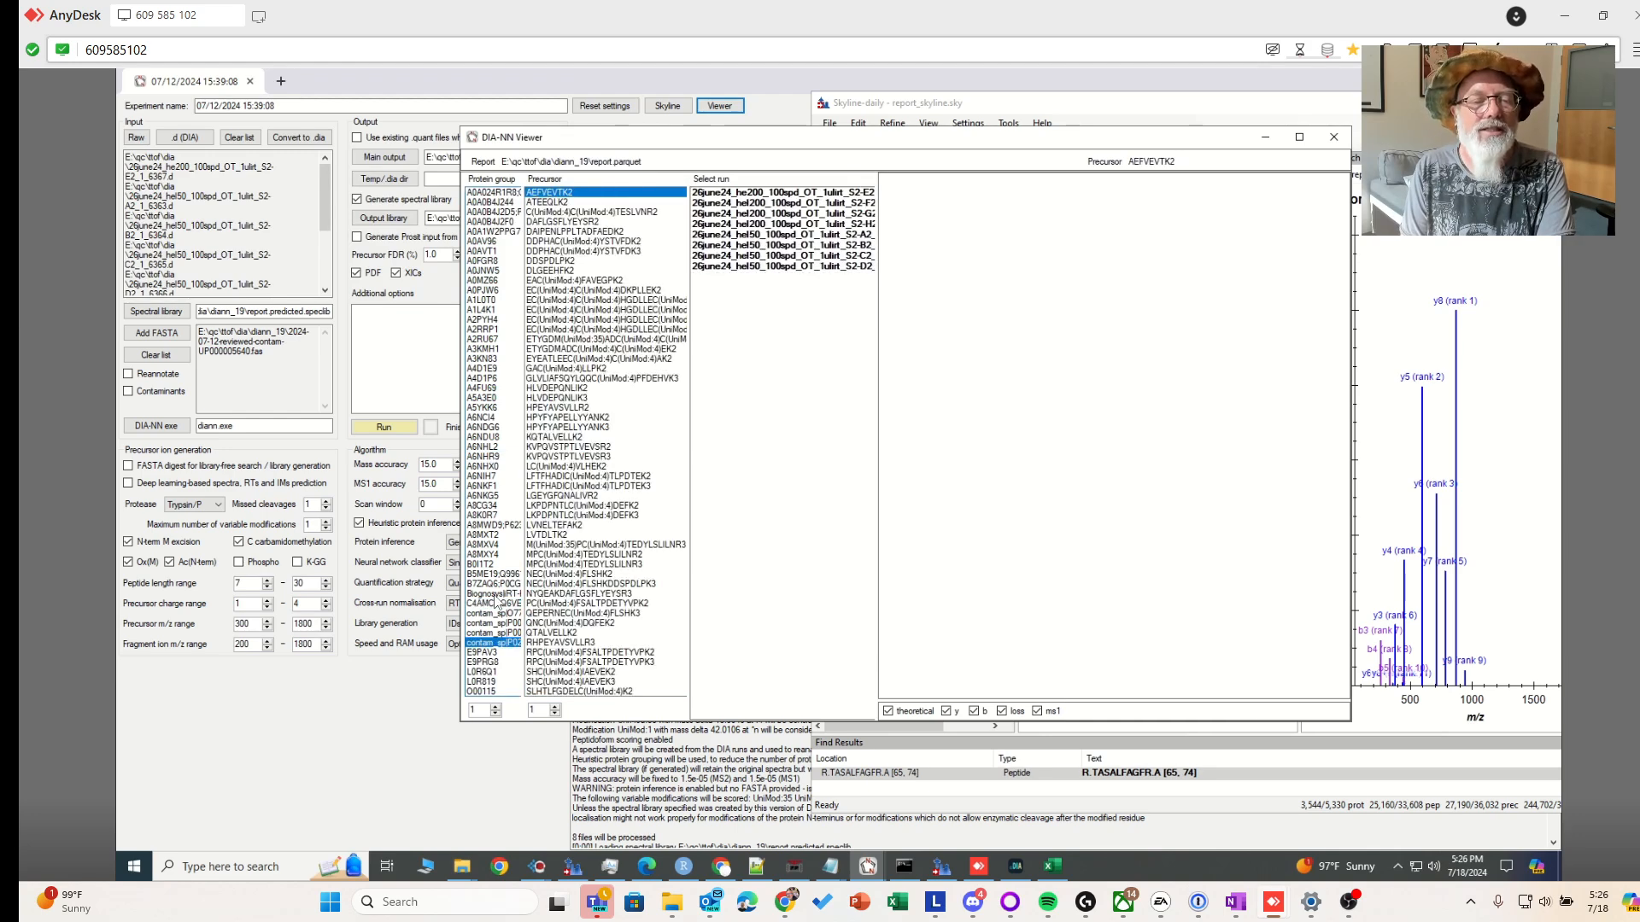
pyautogui.click(494, 586)
pyautogui.click(581, 203)
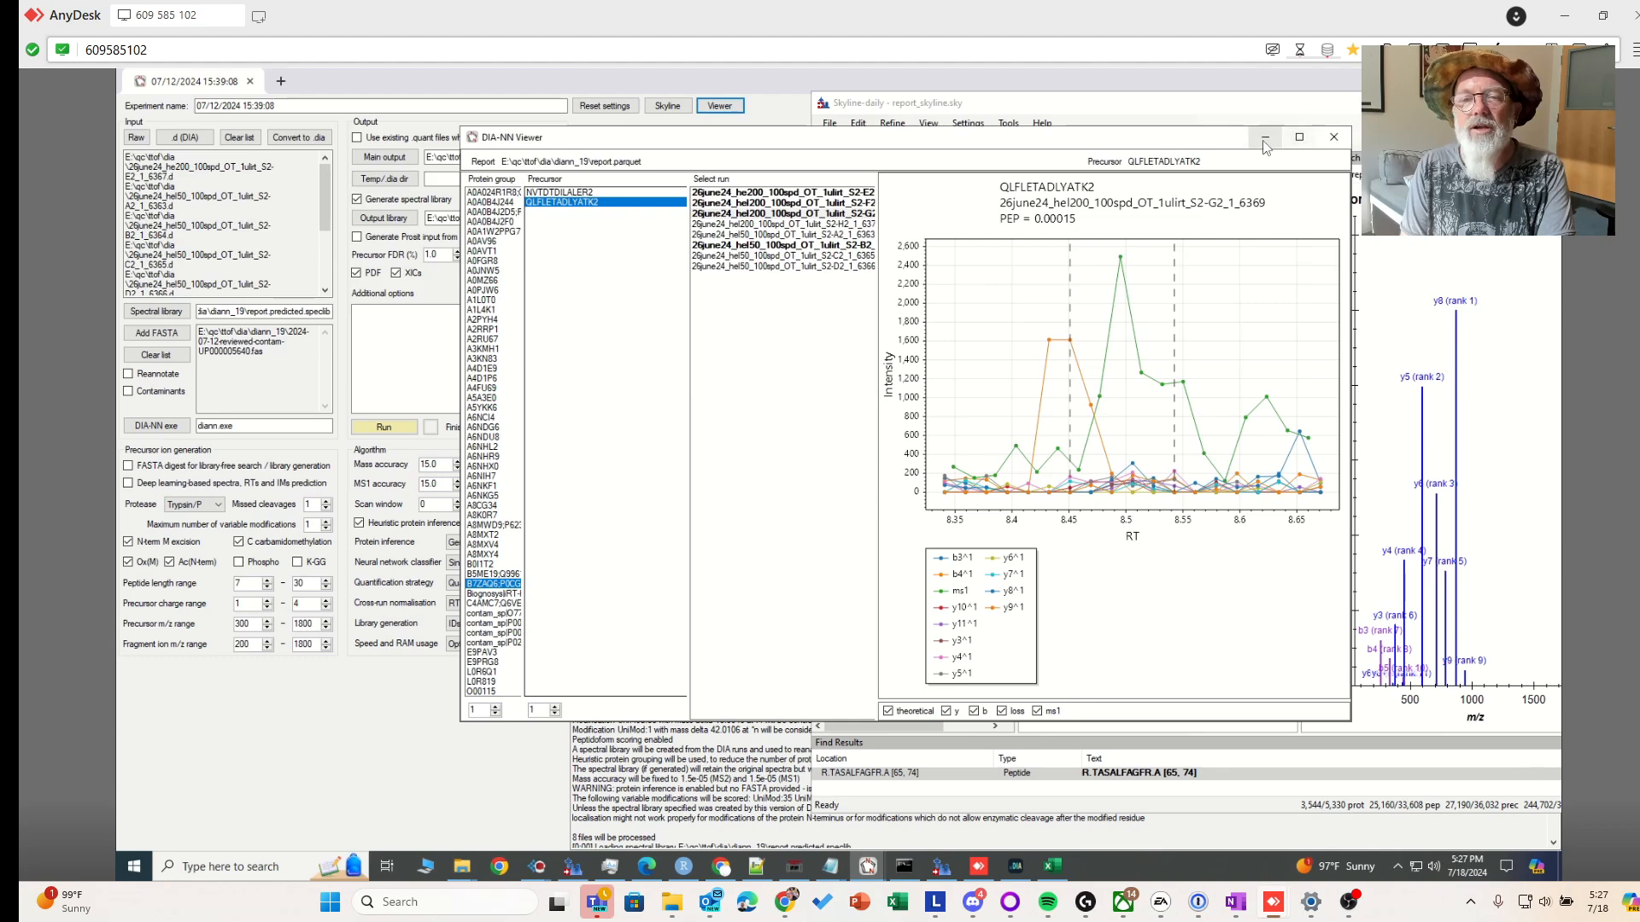
pyautogui.click(1331, 136)
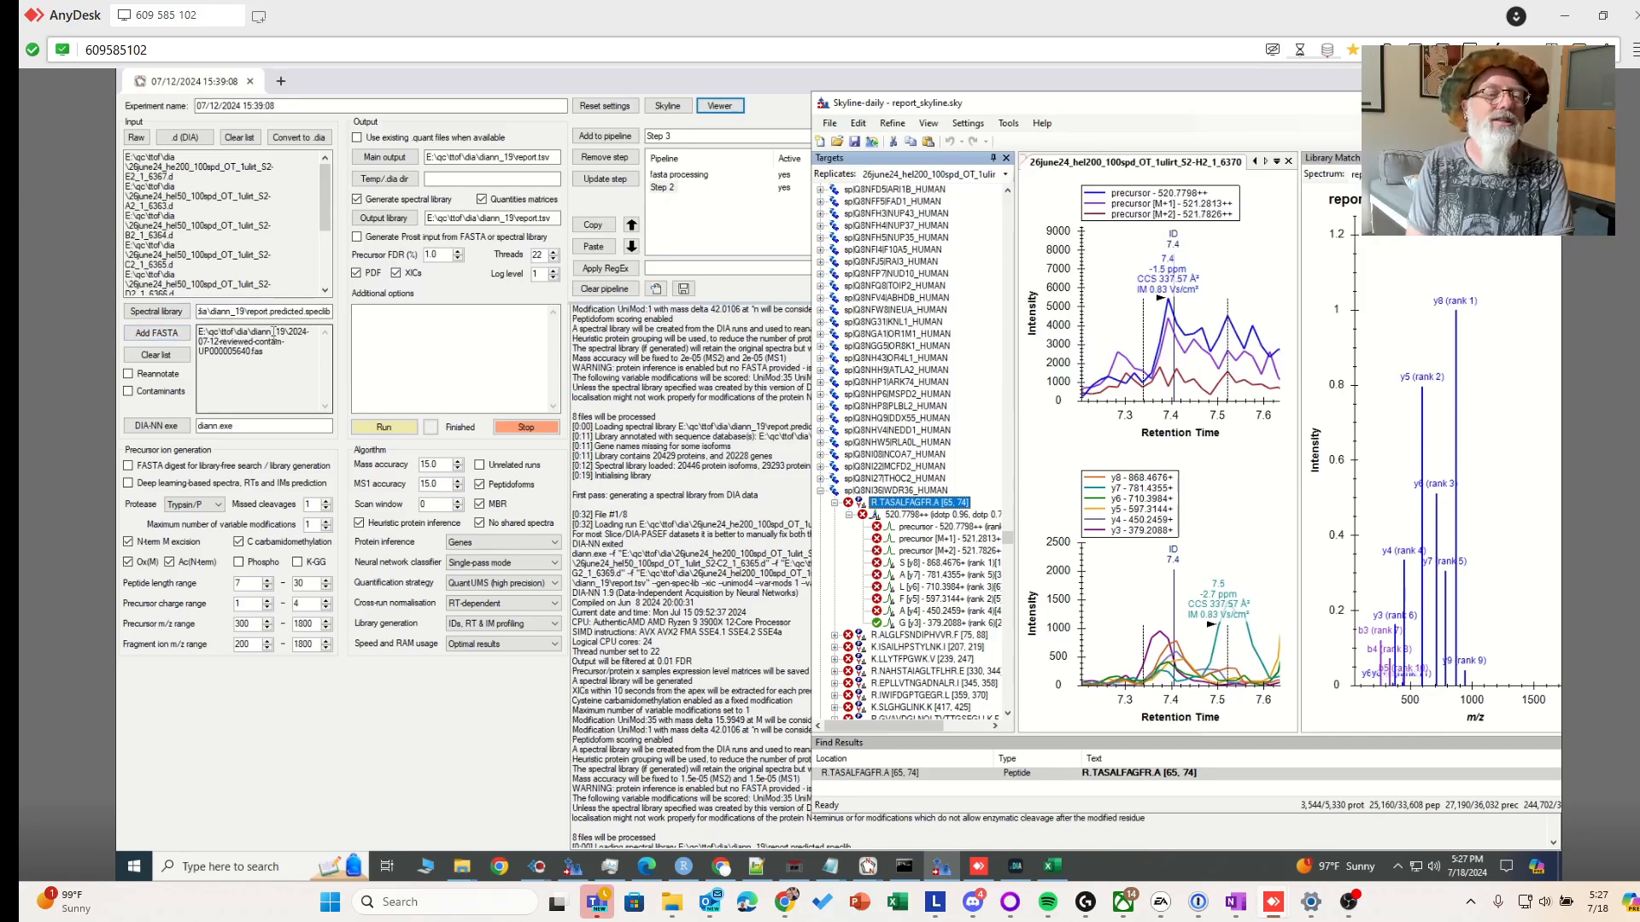
# Highlight the report.predicted.speclib library name in DIA-NN, and rearrange the DIA-NN, report_skyline.sky and Spectronaut windows to compare TASALFAGFR's chromatograms
pyautogui.moveTo(251, 311); pyautogui.dragTo(482, 311)
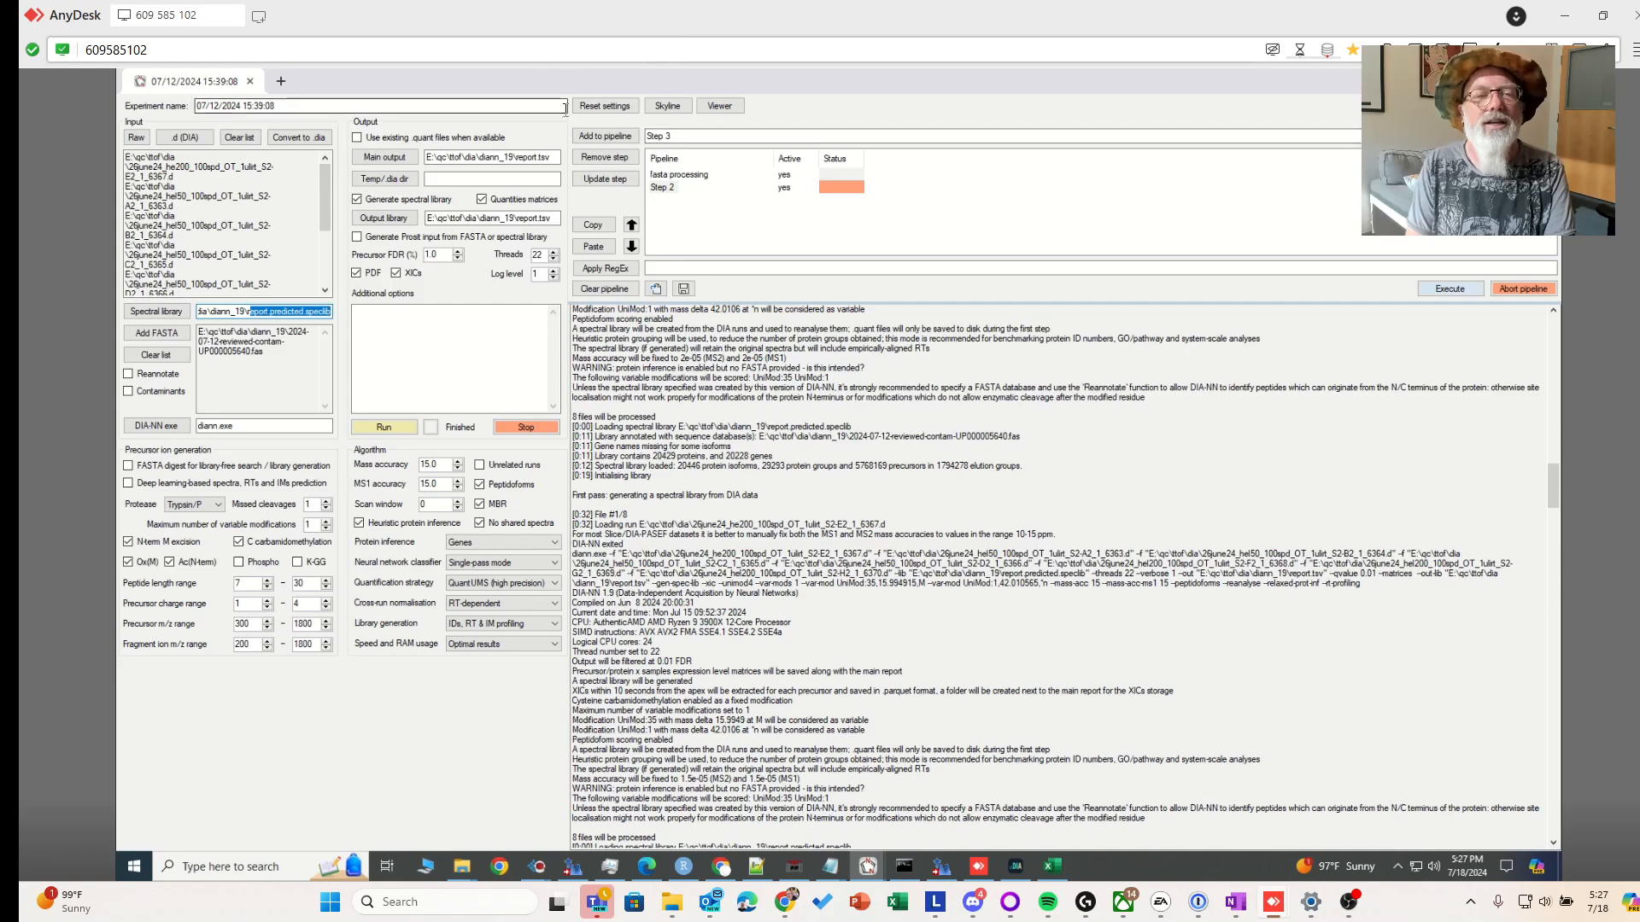
pyautogui.moveTo(576, 76)
pyautogui.mouseDown()
pyautogui.moveTo(566, 158)
pyautogui.moveTo(664, 151)
pyautogui.moveTo(592, 83)
pyautogui.mouseUp()
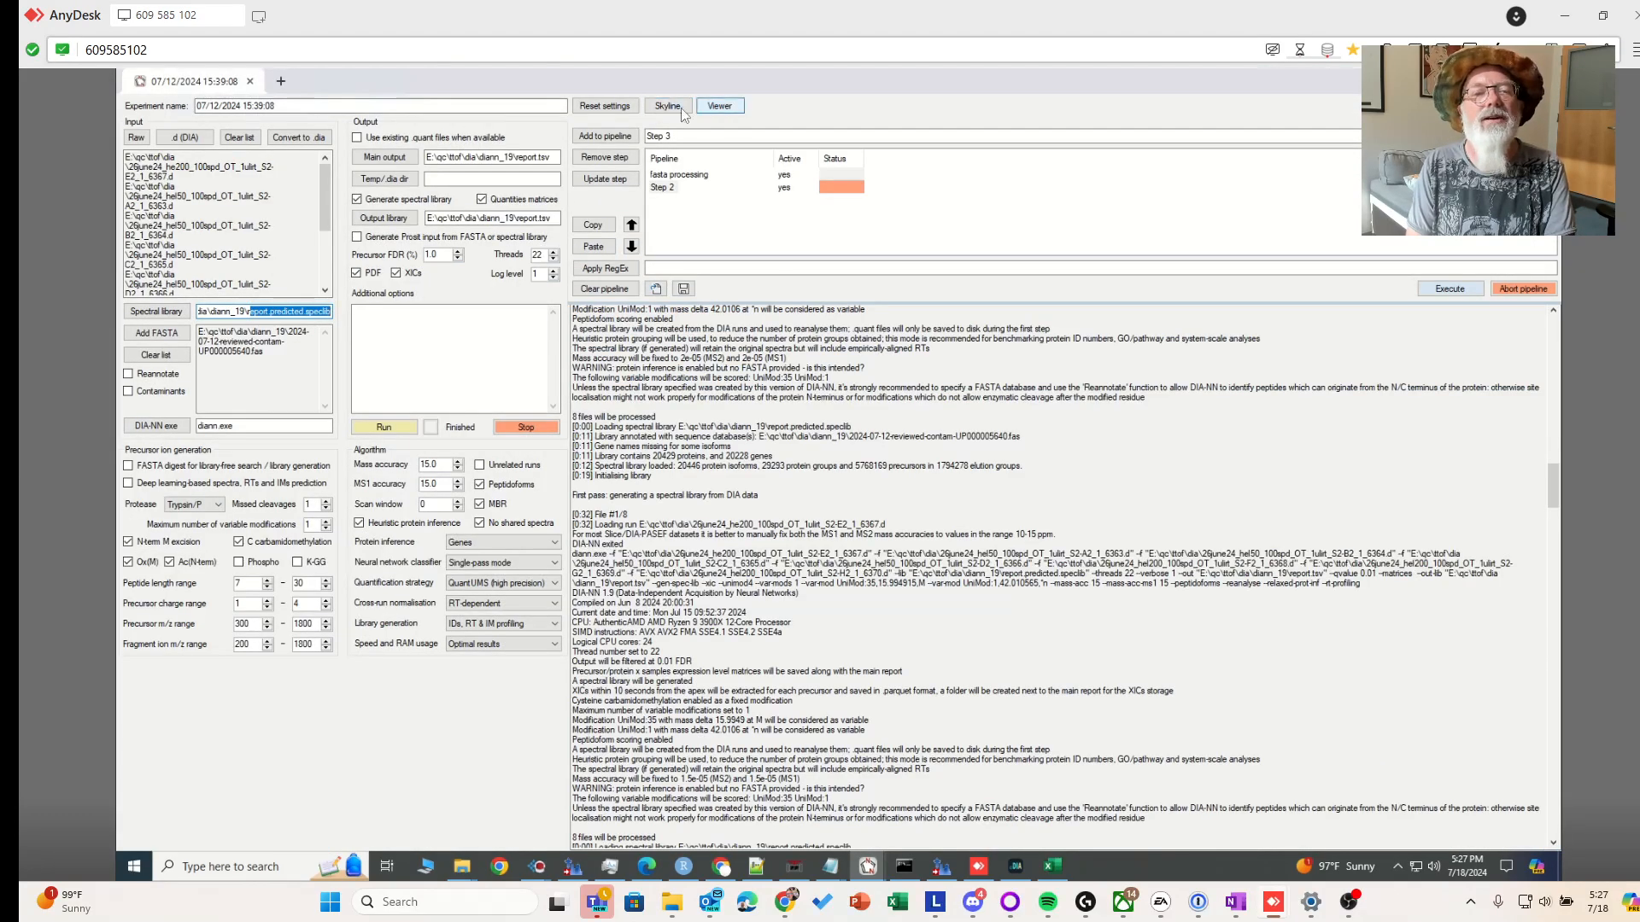
pyautogui.moveTo(1160, 79); pyautogui.dragTo(557, 202)
pyautogui.moveTo(812, 247); pyautogui.dragTo(613, 254)
pyautogui.moveTo(388, 158); pyautogui.dragTo(349, 117)
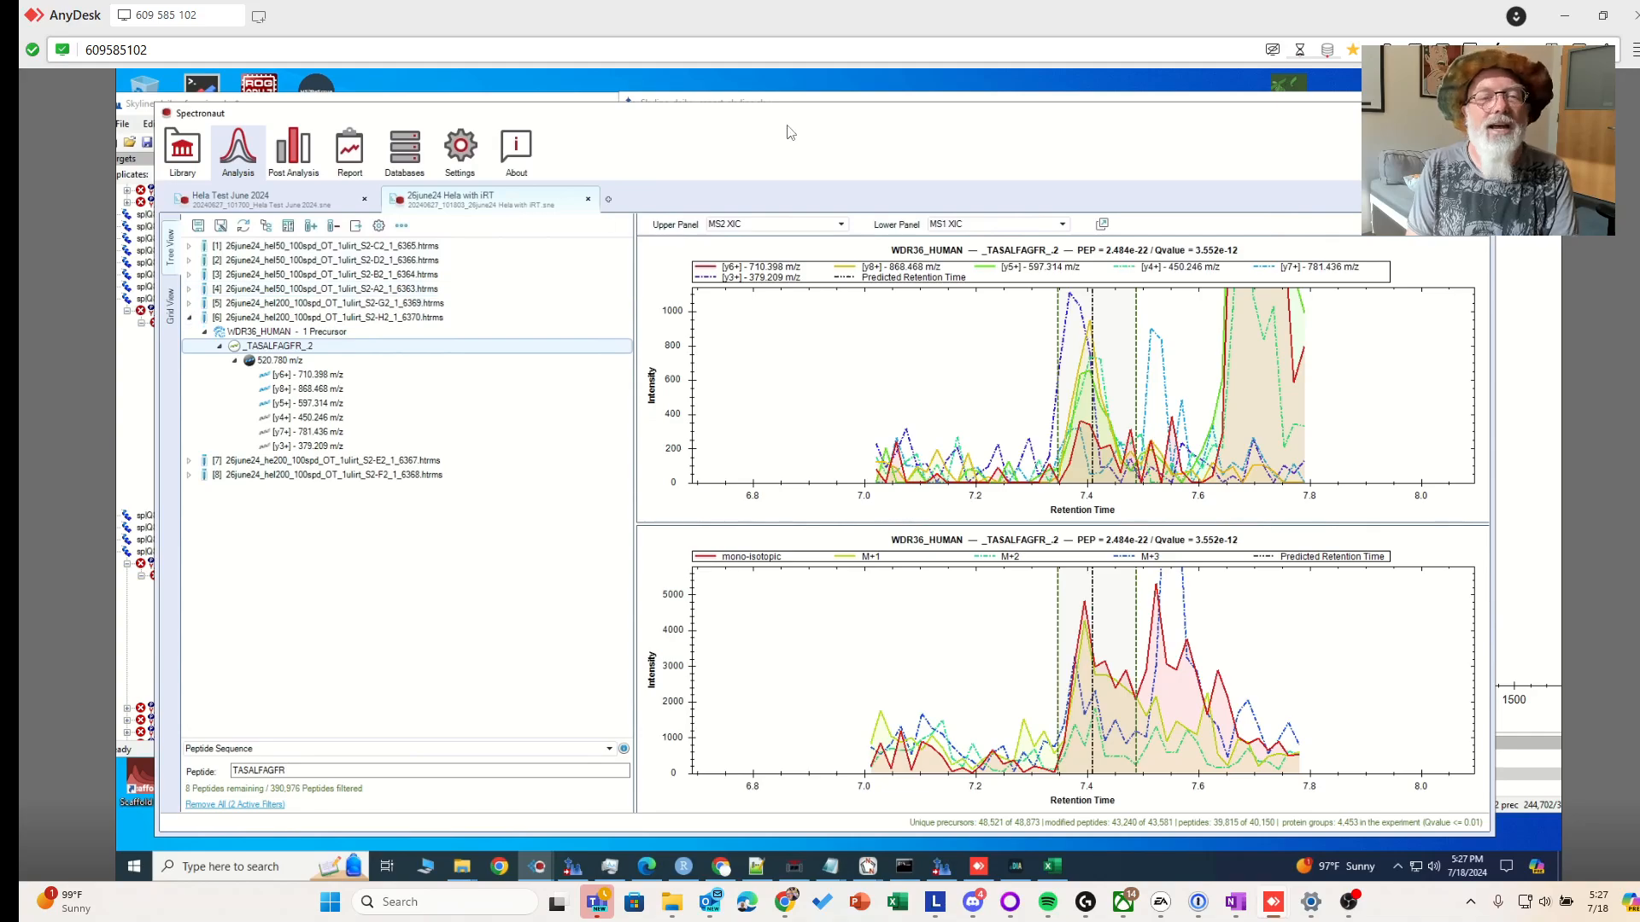
pyautogui.moveTo(790, 131); pyautogui.dragTo(793, 295)
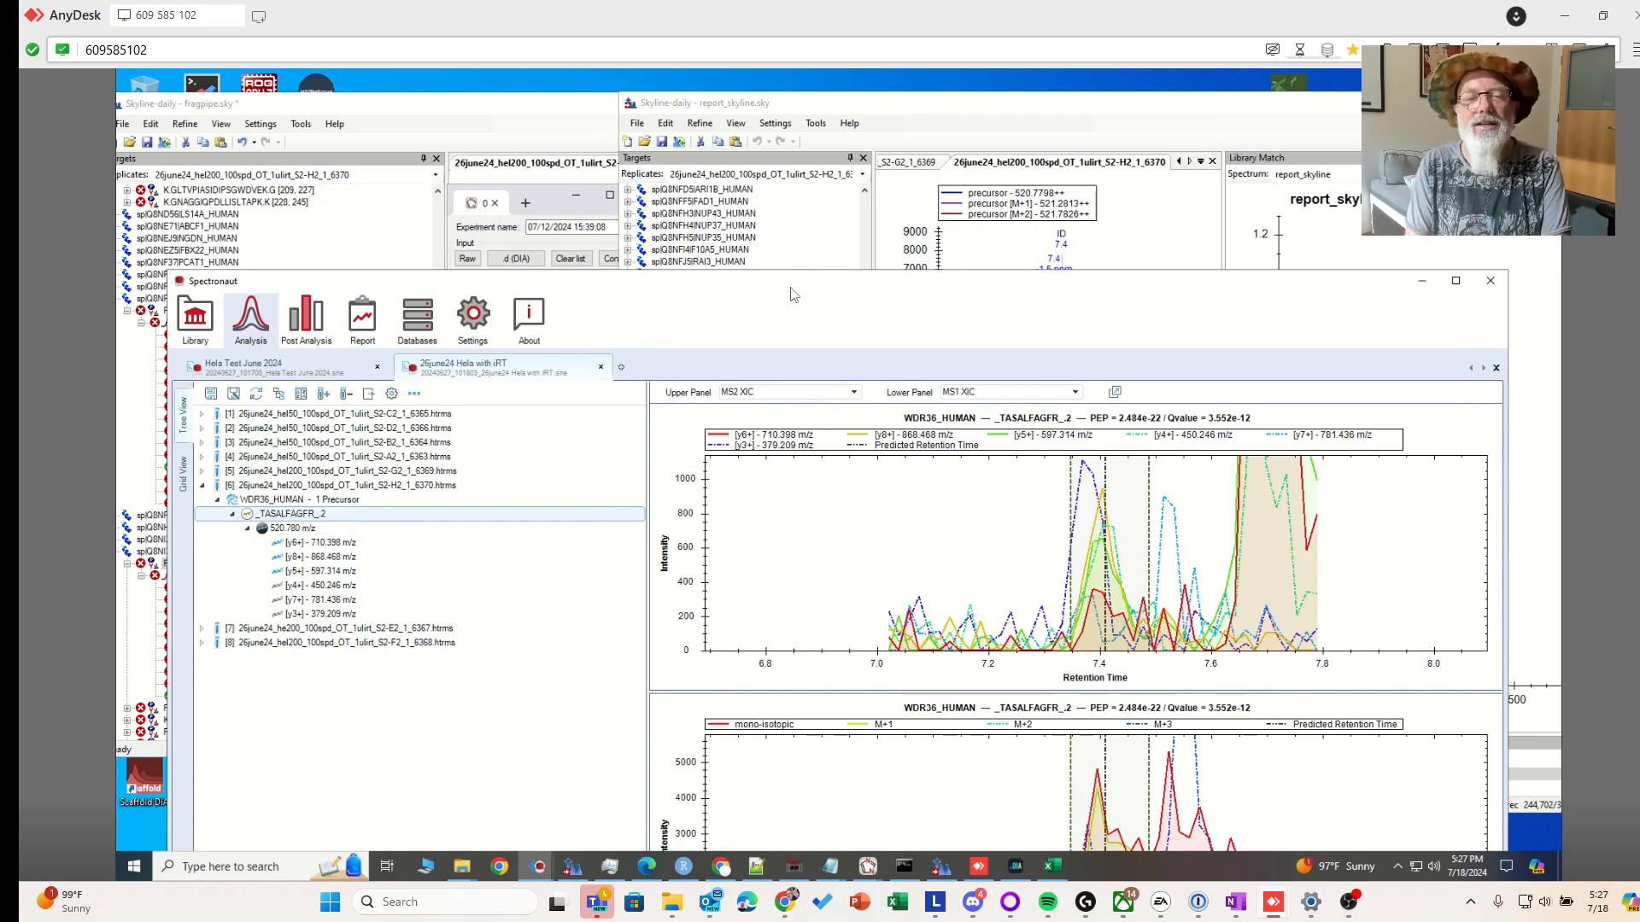
pyautogui.moveTo(791, 294); pyautogui.dragTo(789, 141)
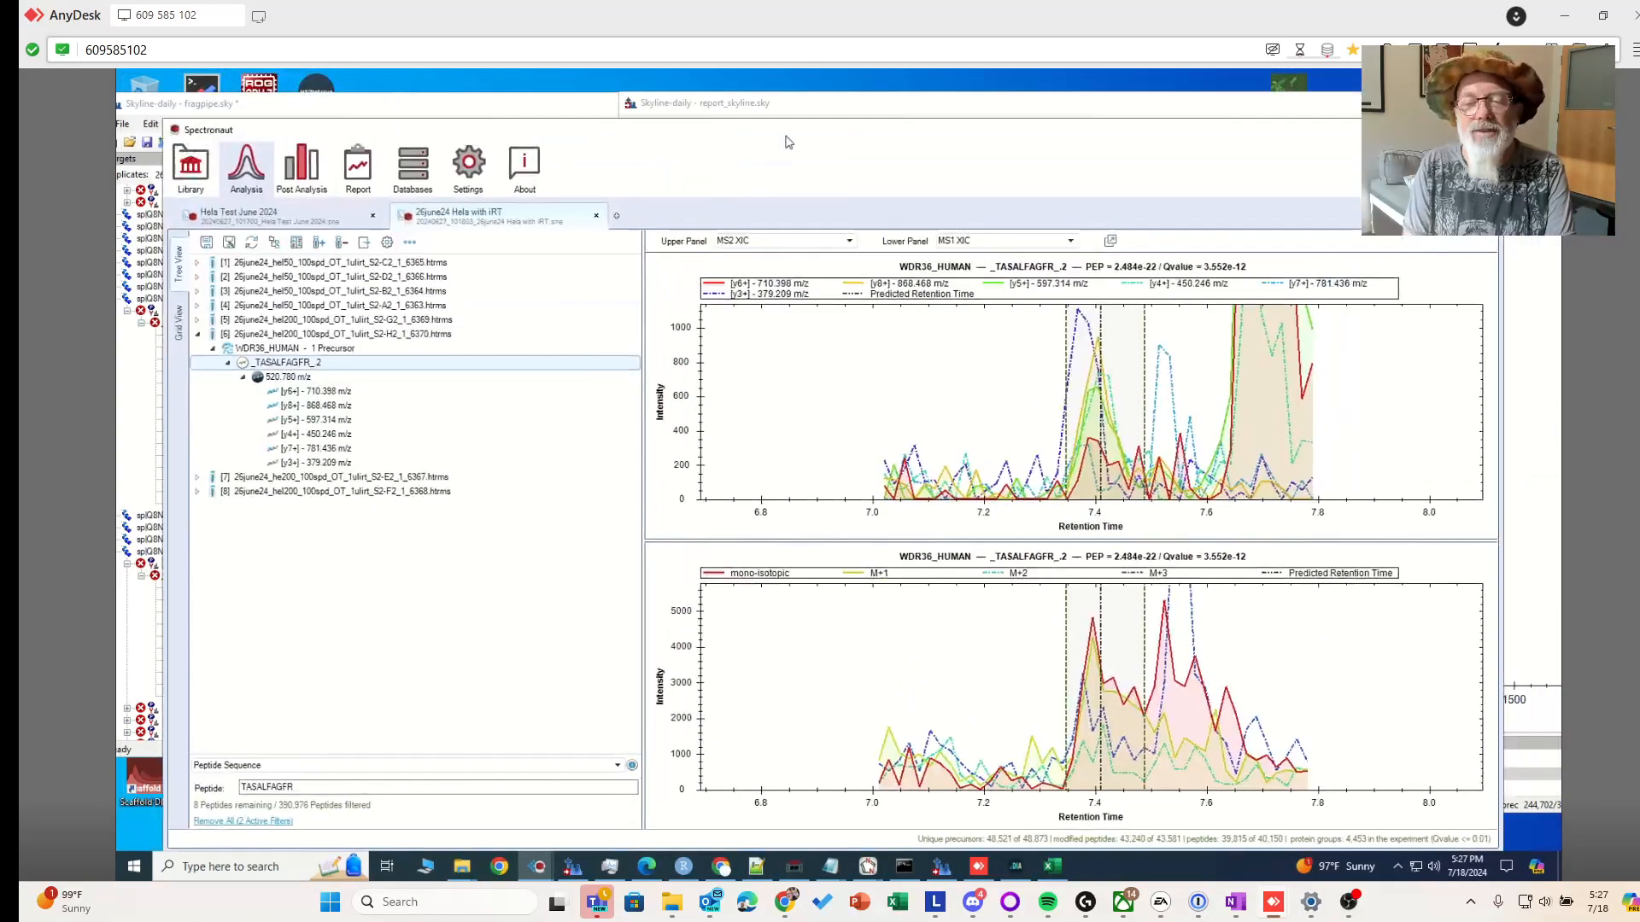